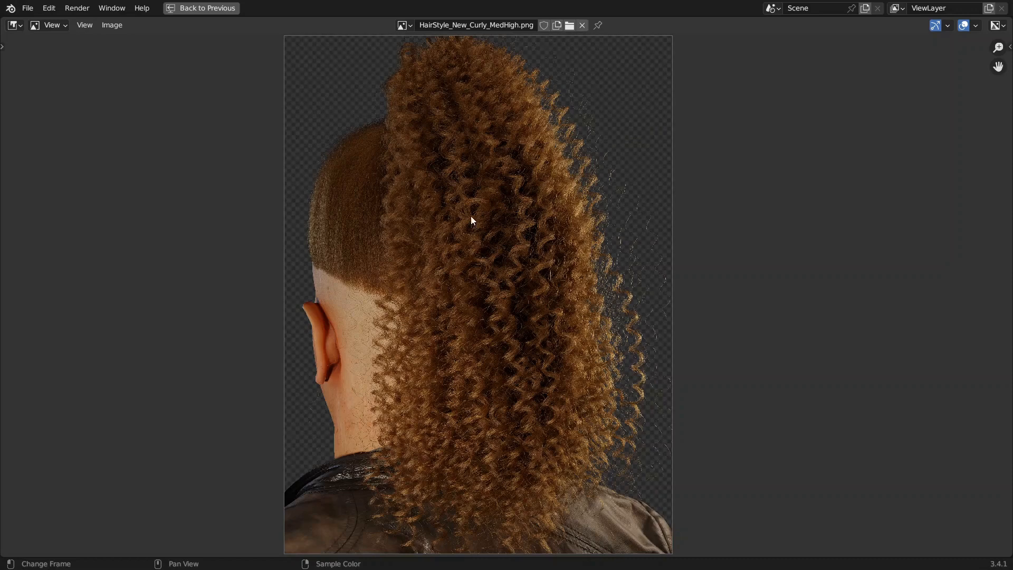
- Examine the curls in the HairStyle_New_Curly_MedHigh.png render up close
{"action": "scroll", "coordinate": [575, 266], "scroll_direction": "up", "scroll_amount": 4}
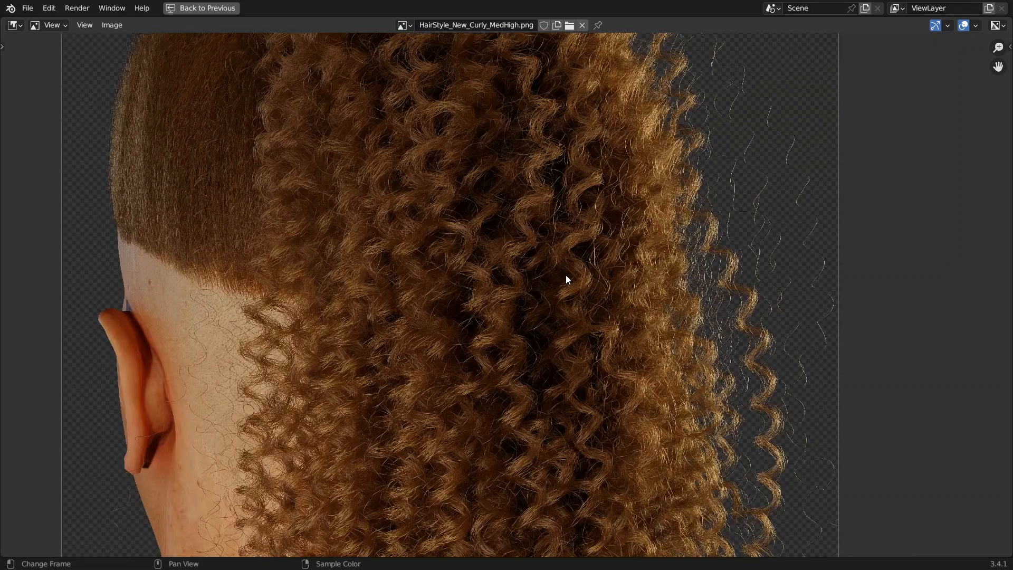
{"action": "scroll", "coordinate": [547, 285], "scroll_direction": "down", "scroll_amount": 1}
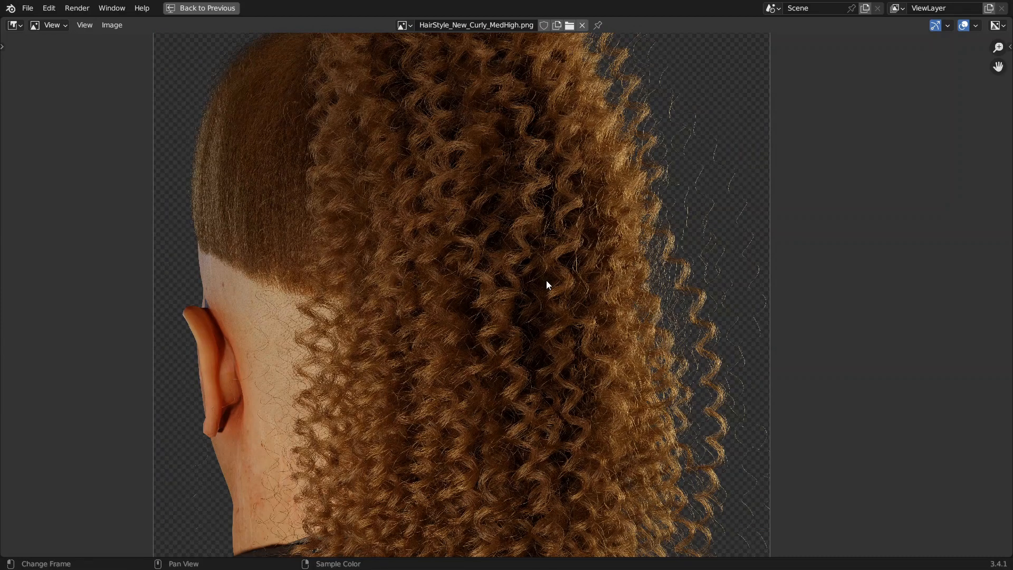
{"action": "scroll", "coordinate": [508, 271], "scroll_direction": "down", "scroll_amount": 1}
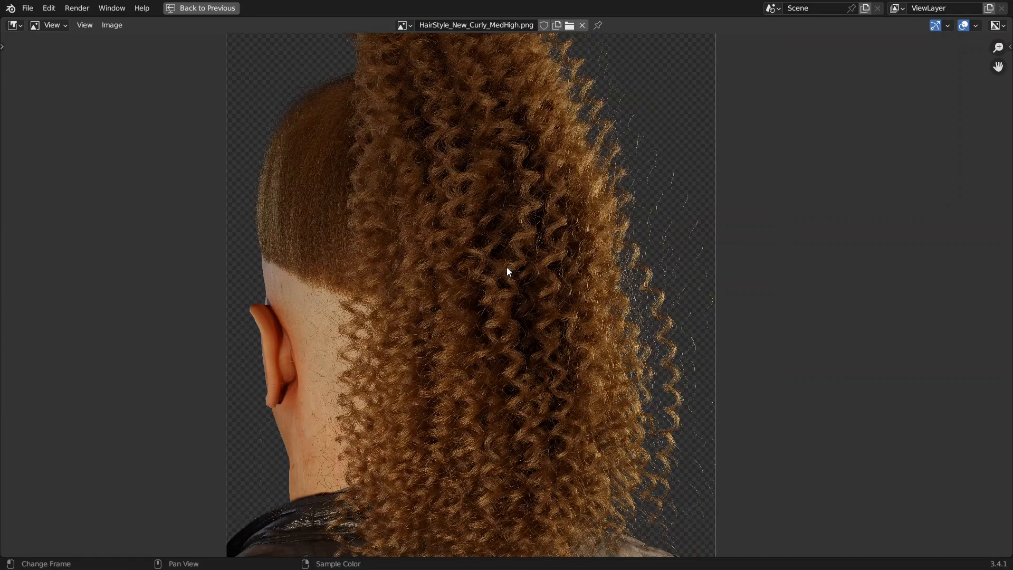
{"action": "scroll", "coordinate": [507, 269], "scroll_direction": "up", "scroll_amount": 1}
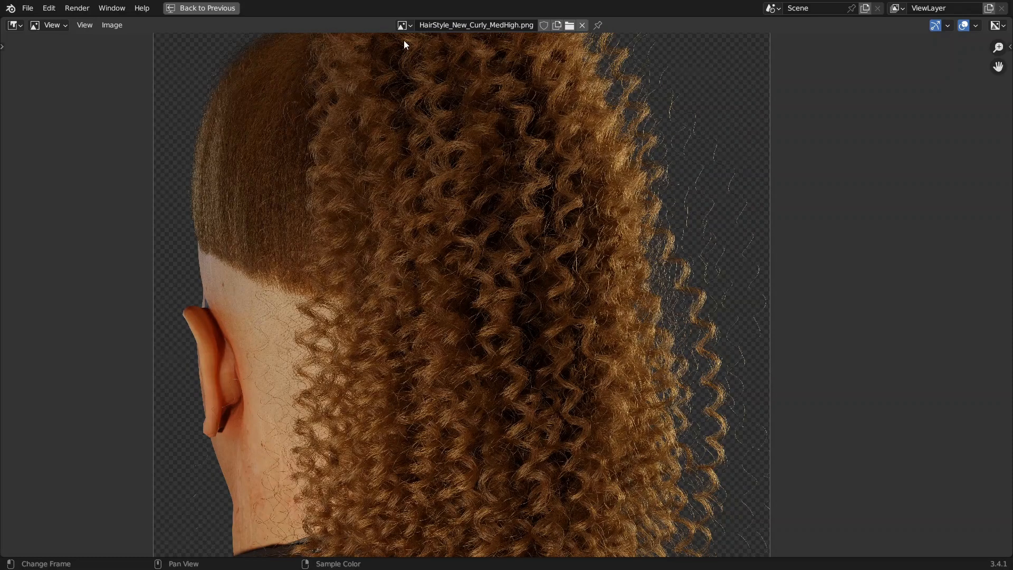
- Display the HairStyle_New_DreadLocks_MedHigh.png render and inspect the dreadlocks and the hair tie
{"action": "left_click", "coordinate": [404, 26]}
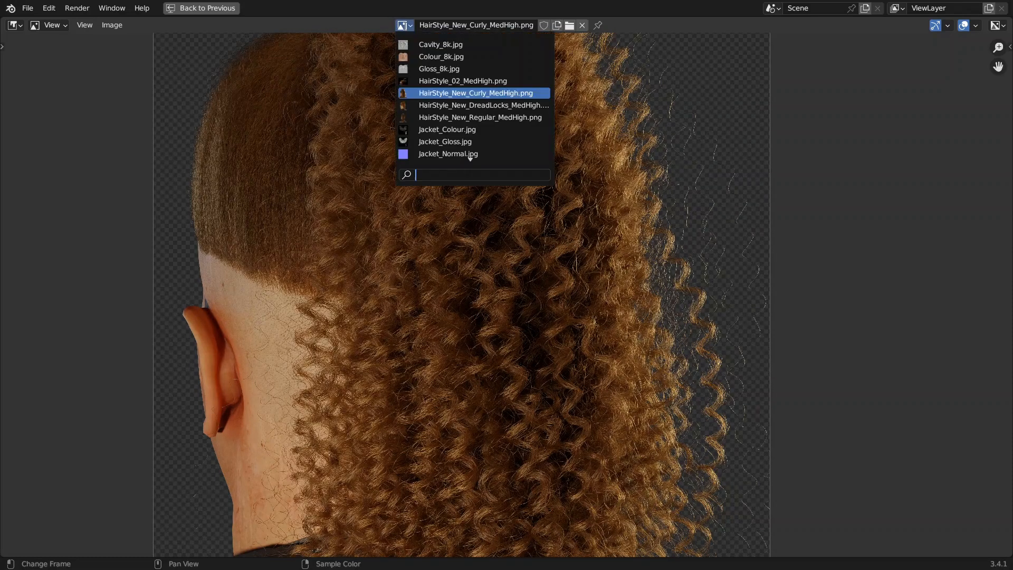
{"action": "left_click", "coordinate": [442, 107]}
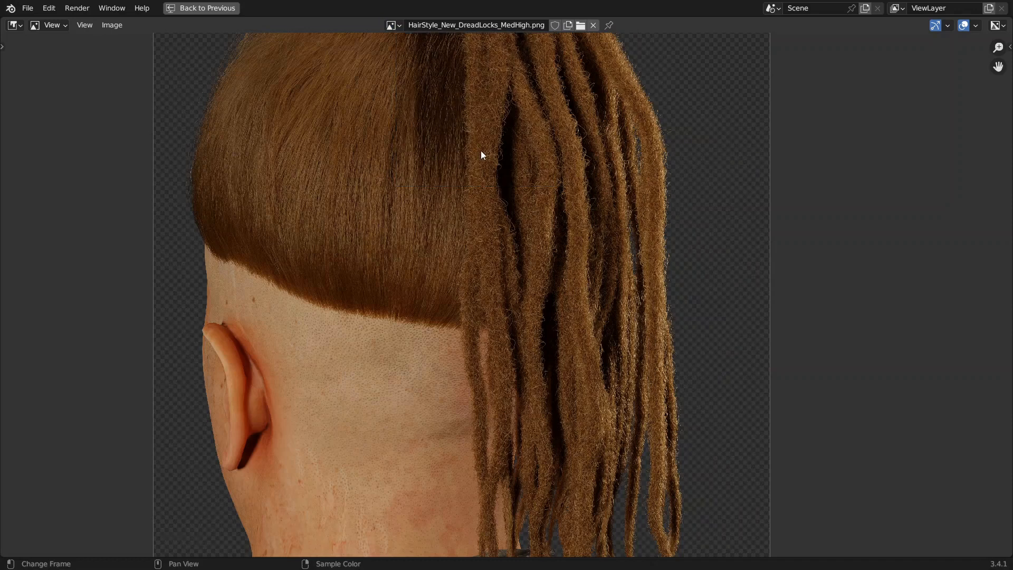
{"action": "scroll", "coordinate": [479, 150], "scroll_direction": "down", "scroll_amount": 2}
{"action": "scroll", "coordinate": [480, 150], "scroll_direction": "up", "scroll_amount": 1}
{"action": "scroll", "coordinate": [486, 157], "scroll_direction": "up", "scroll_amount": 1}
{"action": "middle_click_drag", "start_coordinate": [486, 157], "coordinate": [479, 229]}
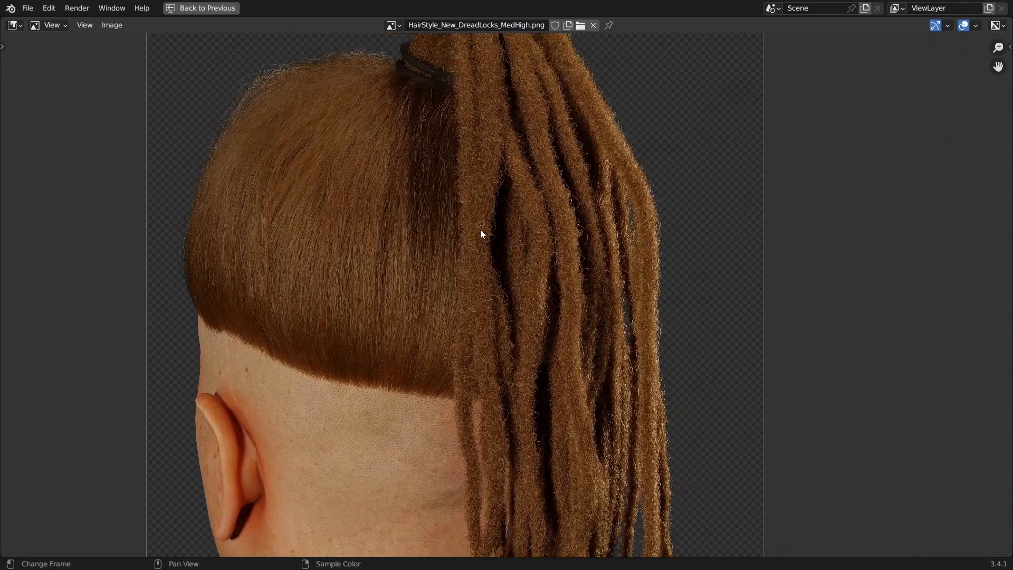
{"action": "scroll", "coordinate": [482, 214], "scroll_direction": "down", "scroll_amount": 1}
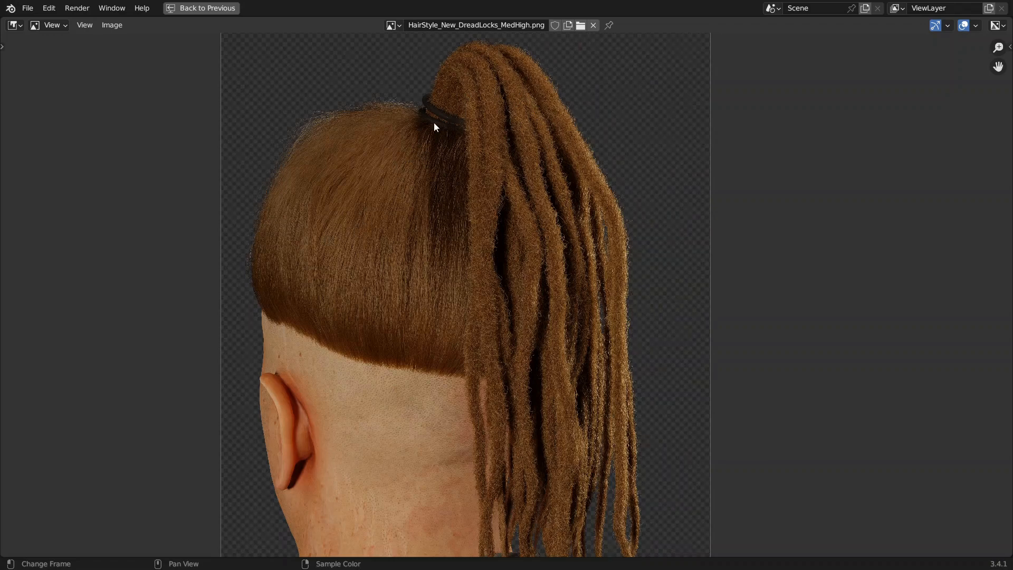
{"action": "scroll", "coordinate": [433, 122], "scroll_direction": "down", "scroll_amount": 1}
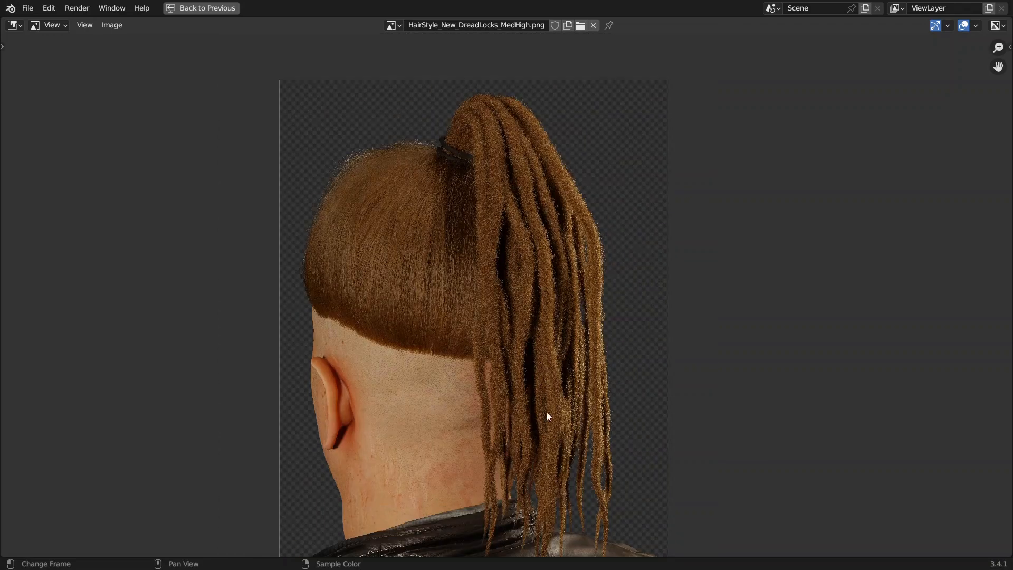
- Display the HairStyle_New_Regular_MedHigh.png render and inspect the straight hair strands on the back of the head
{"action": "left_click", "coordinate": [391, 26]}
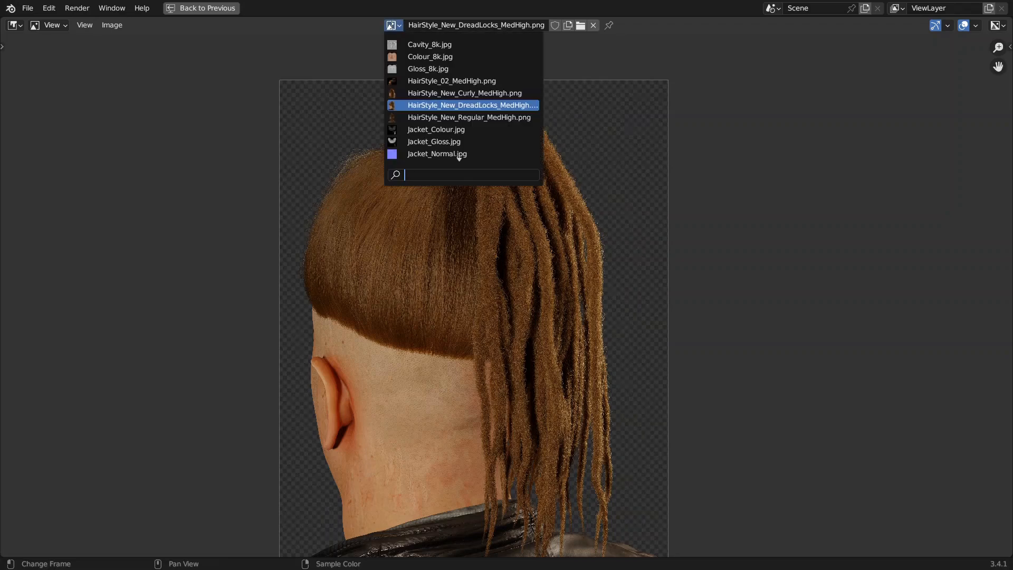
{"action": "left_click", "coordinate": [434, 117]}
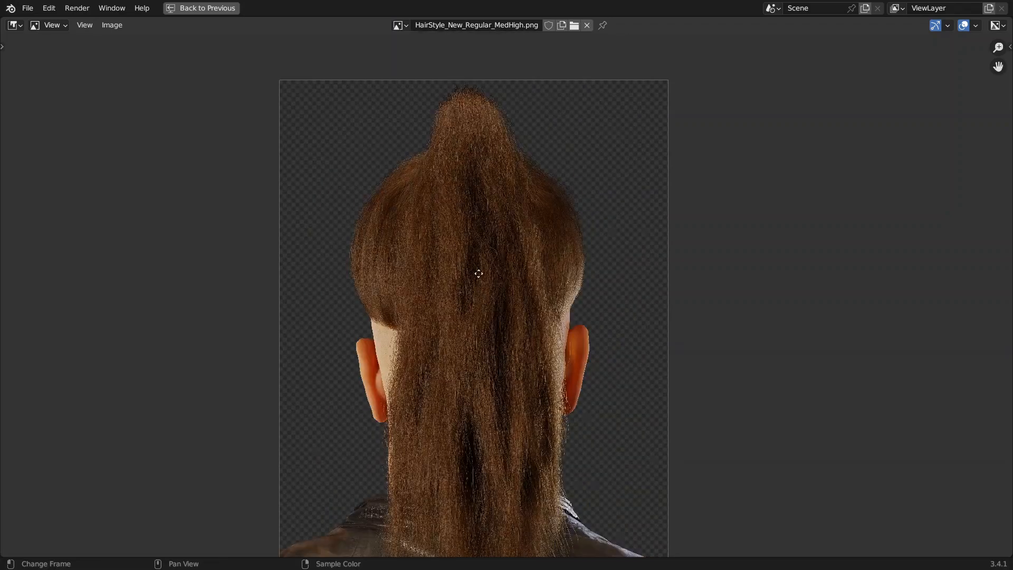
{"action": "scroll", "coordinate": [459, 248], "scroll_direction": "up", "scroll_amount": 2}
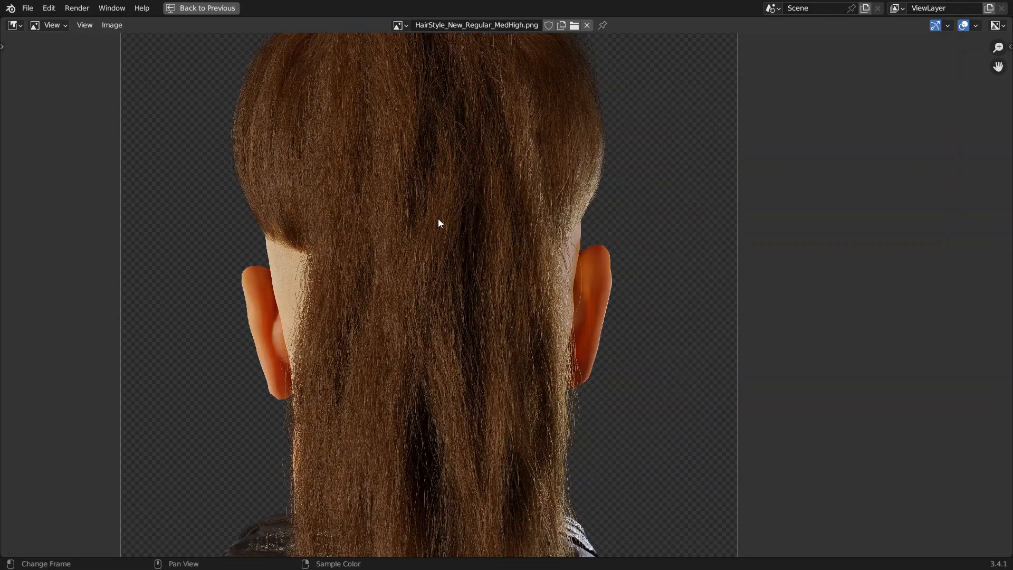
{"action": "scroll", "coordinate": [439, 222], "scroll_direction": "down", "scroll_amount": 1}
{"action": "middle_click_drag", "start_coordinate": [438, 222], "coordinate": [561, 286]}
{"action": "scroll", "coordinate": [396, 211], "scroll_direction": "up", "scroll_amount": 3}
{"action": "middle_click_drag", "start_coordinate": [396, 210], "coordinate": [549, 264]}
{"action": "middle_click_drag", "start_coordinate": [508, 161], "coordinate": [433, 248]}
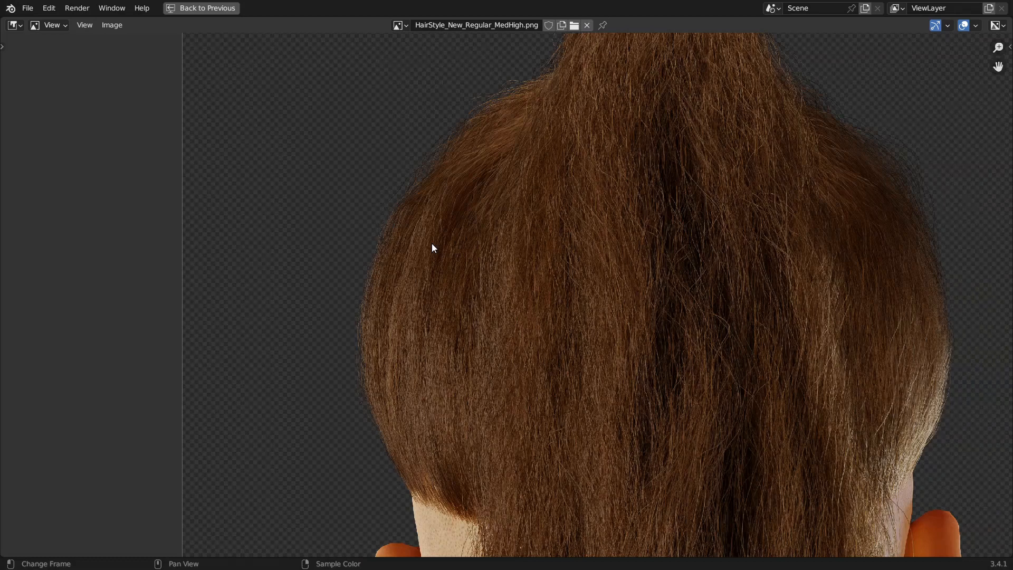
{"action": "middle_click_drag", "start_coordinate": [438, 332], "coordinate": [398, 301]}
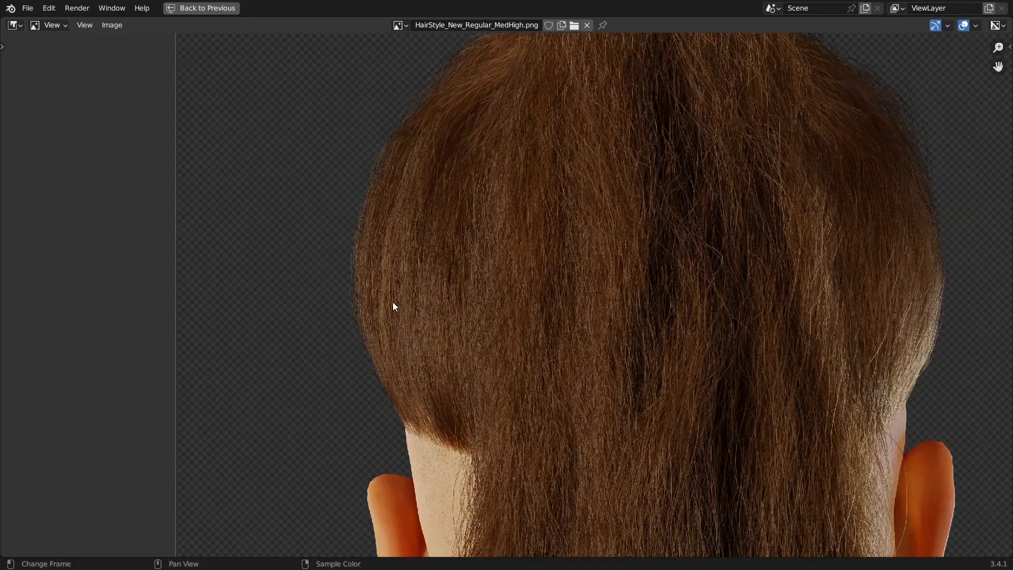
{"action": "scroll", "coordinate": [355, 315], "scroll_direction": "up", "scroll_amount": 2}
{"action": "scroll", "coordinate": [367, 309], "scroll_direction": "down", "scroll_amount": 5}
{"action": "middle_click_drag", "start_coordinate": [587, 339], "coordinate": [396, 286]}
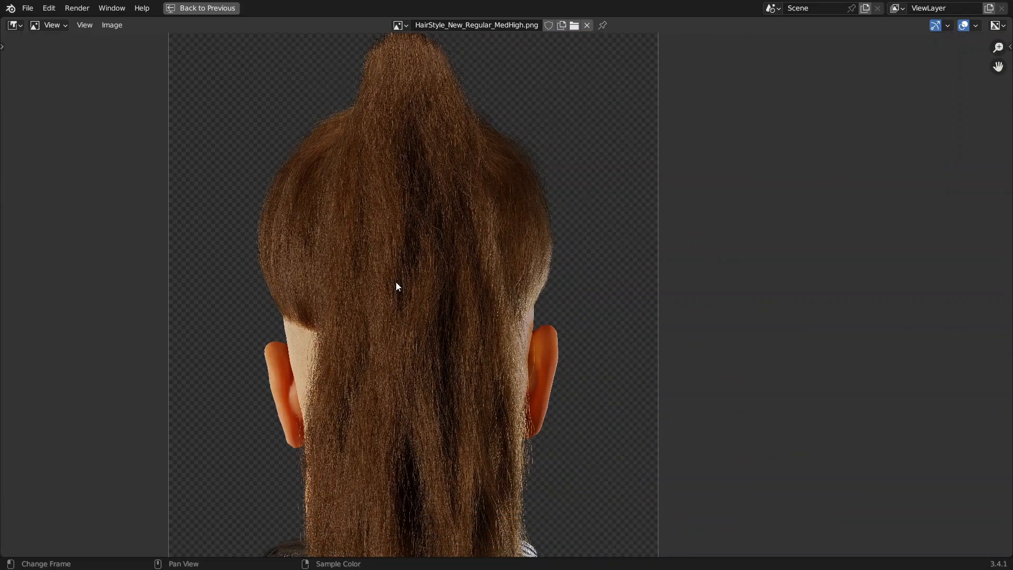
- Display the HairStyle_02_MedHigh.png render and inspect the ponytail up close
{"action": "left_click", "coordinate": [399, 25]}
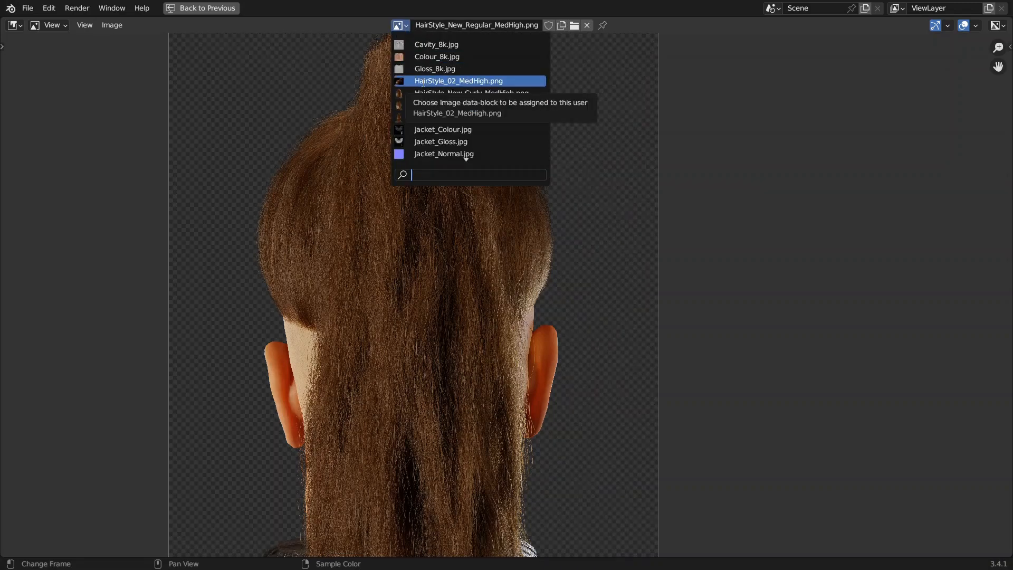
{"action": "left_click", "coordinate": [424, 82]}
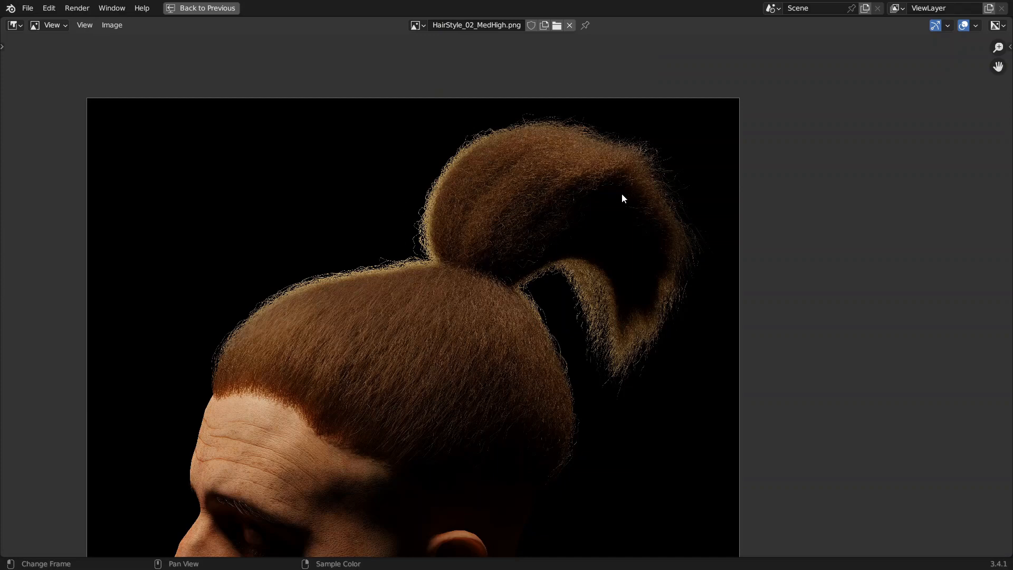
{"action": "scroll", "coordinate": [622, 199], "scroll_direction": "up", "scroll_amount": 4}
{"action": "scroll", "coordinate": [540, 285], "scroll_direction": "down", "scroll_amount": 5}
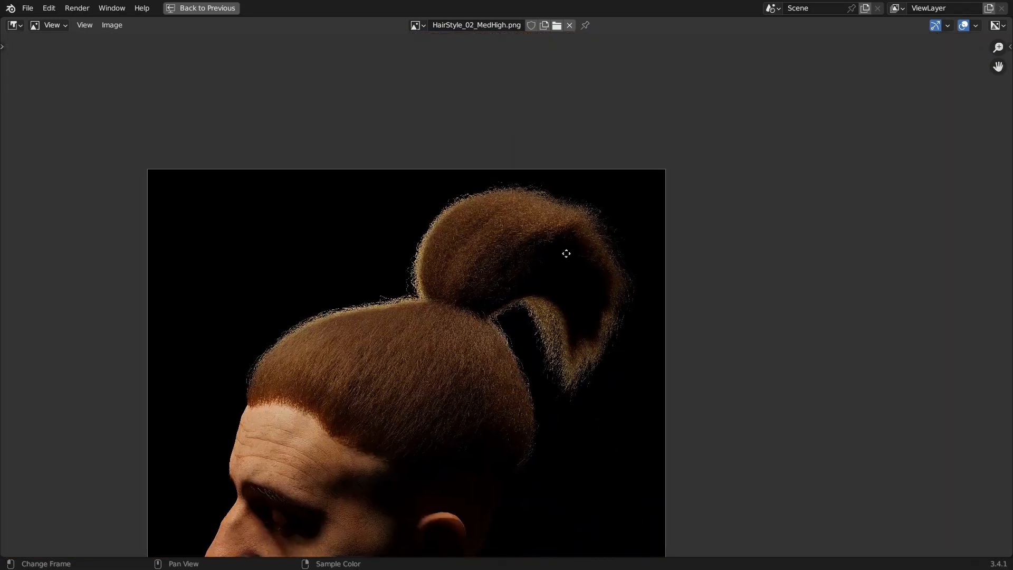
{"action": "scroll", "coordinate": [564, 254], "scroll_direction": "up", "scroll_amount": 2}
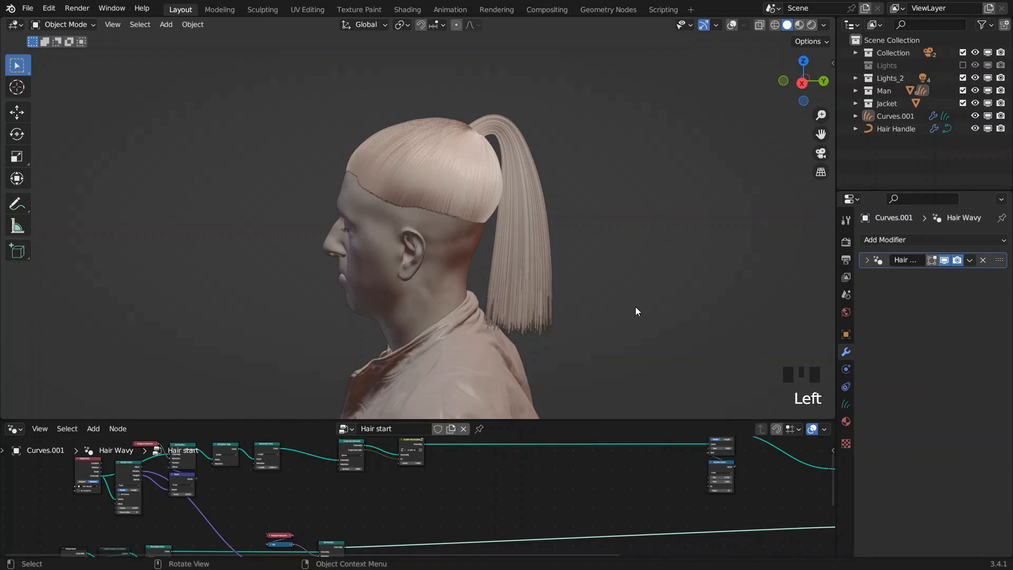
- Toggle the Hair Wavy modifier's viewport display off and on again to compare the raw hair curves with the ponytail
{"action": "middle_click_drag", "start_coordinate": [393, 137], "coordinate": [375, 160]}
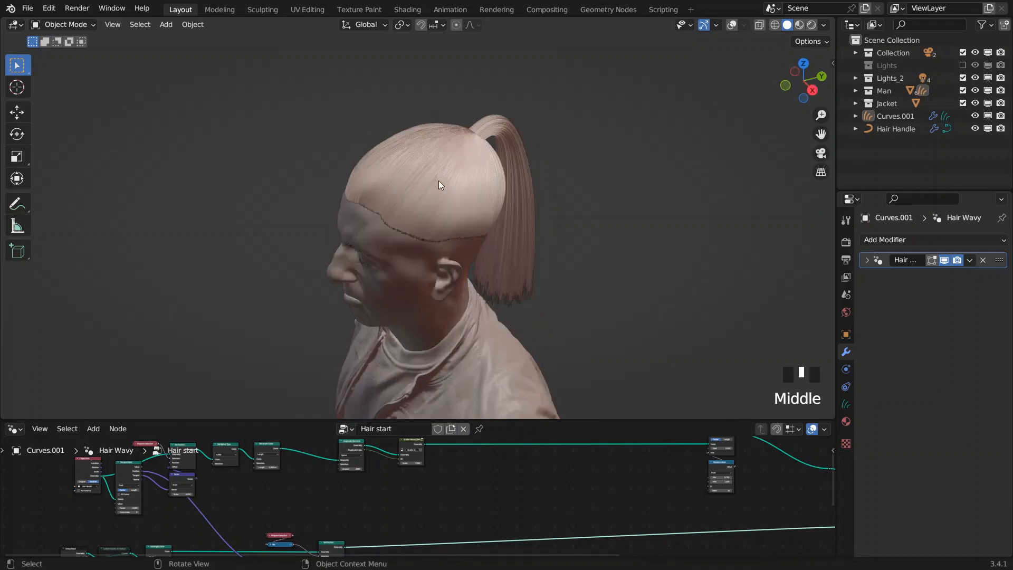
{"action": "middle_click_drag", "start_coordinate": [449, 194], "coordinate": [421, 167]}
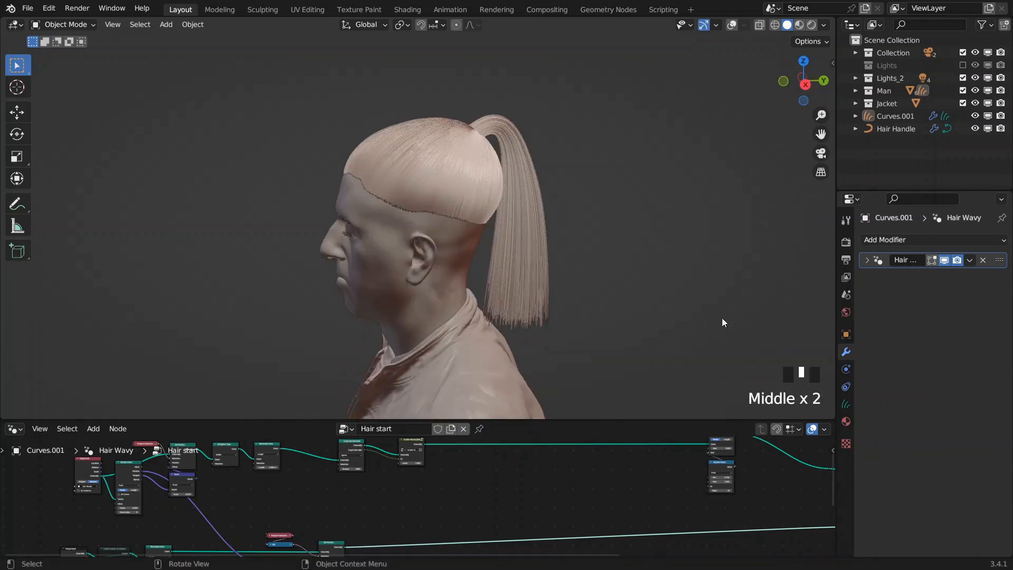
{"action": "left_click", "coordinate": [944, 260]}
{"action": "middle_click_drag", "start_coordinate": [555, 195], "coordinate": [527, 188]}
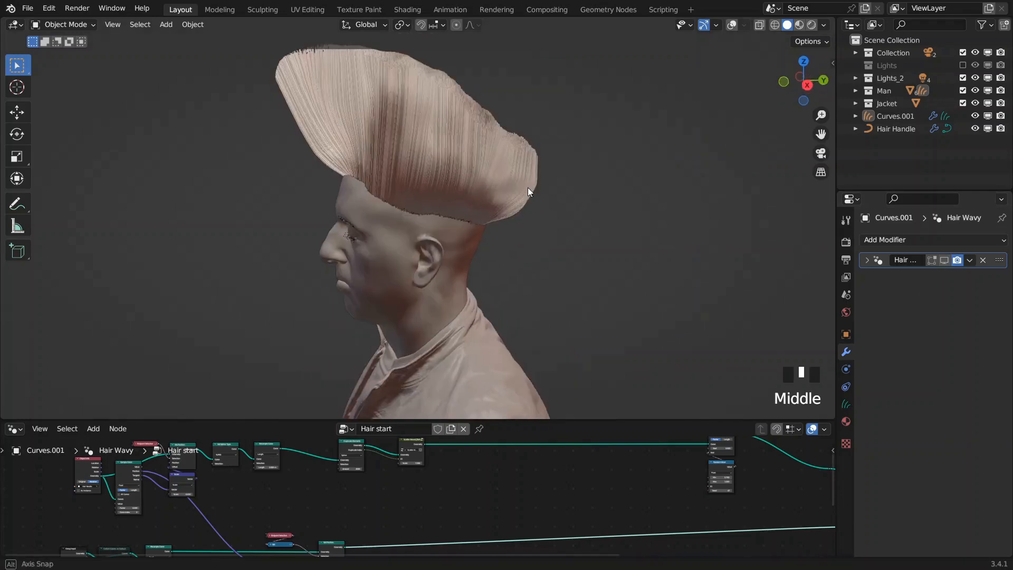
{"action": "key", "text": "KP_3"}
{"action": "middle_click_drag", "start_coordinate": [450, 144], "coordinate": [461, 170], "text": "shift"}
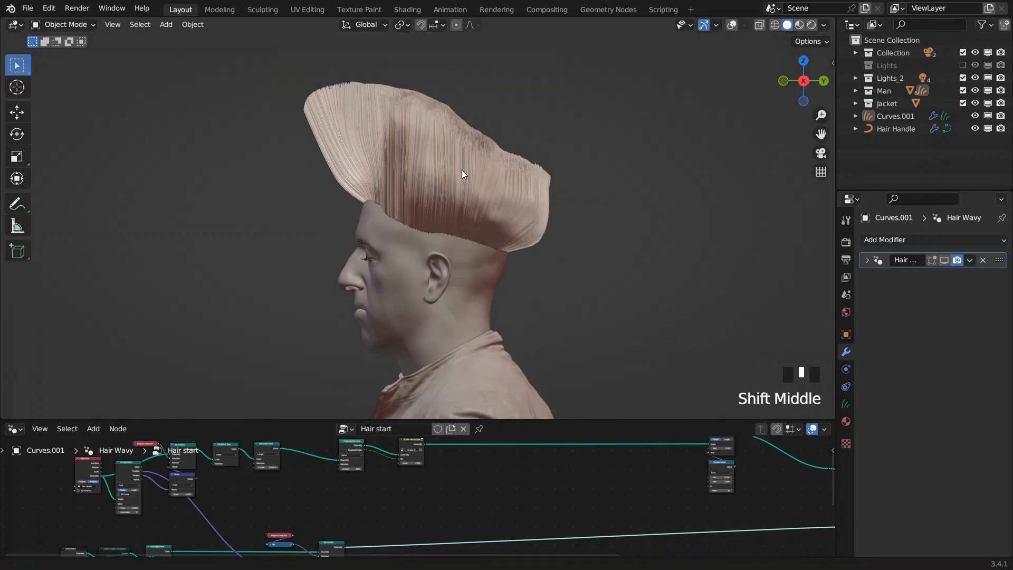
{"action": "scroll", "coordinate": [435, 160], "scroll_direction": "up", "scroll_amount": 1}
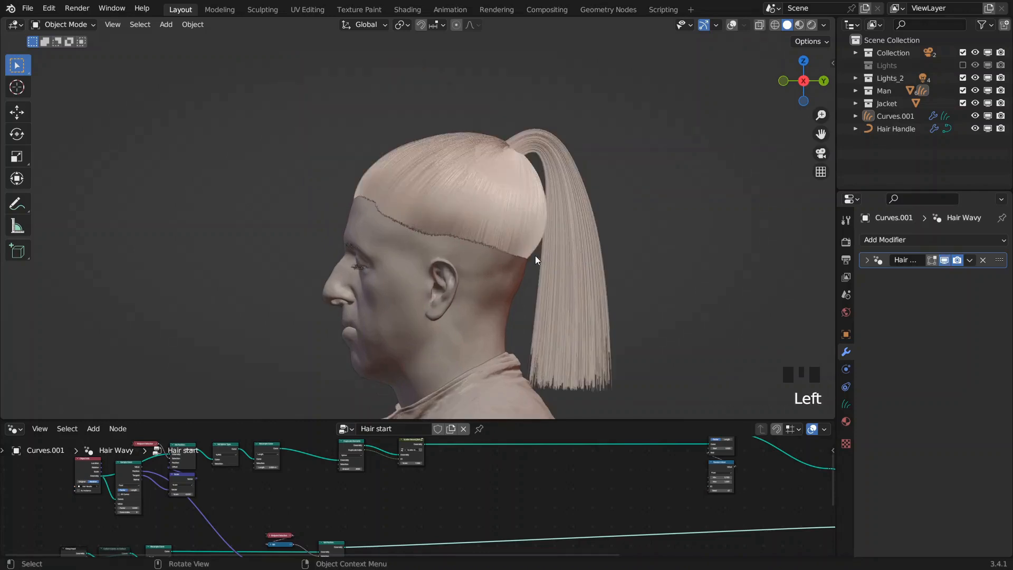
- Inspect the ponytail's base and the combed hair from the side and front, comparing them with the Hair Wavy modifier temporarily hidden
{"action": "scroll", "coordinate": [519, 175], "scroll_direction": "up", "scroll_amount": 2}
{"action": "middle_click_drag", "start_coordinate": [591, 132], "coordinate": [563, 154], "text": "shift"}
{"action": "scroll", "coordinate": [560, 173], "scroll_direction": "up", "scroll_amount": 1}
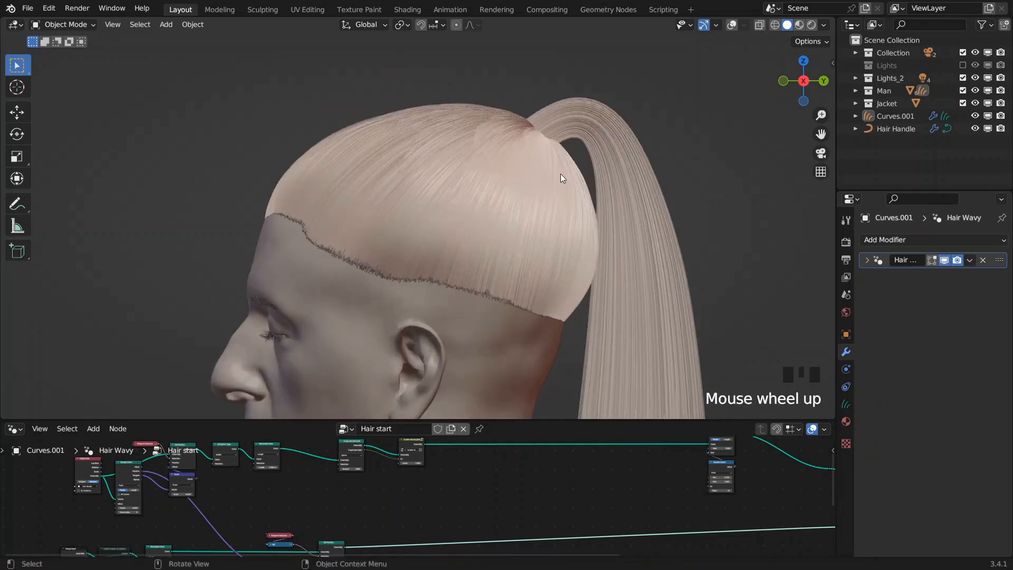
{"action": "scroll", "coordinate": [606, 343], "scroll_direction": "up", "scroll_amount": 2}
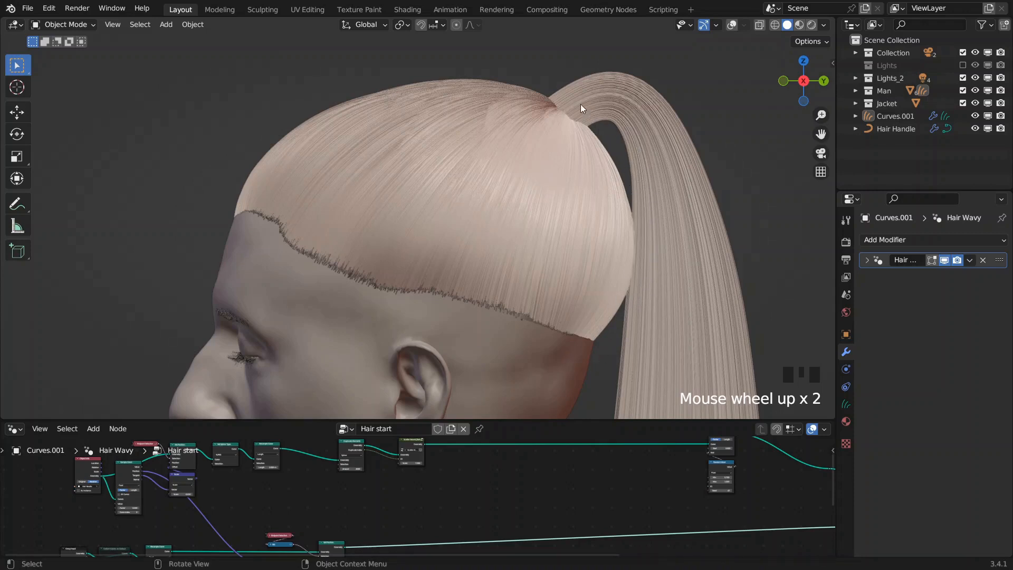
{"action": "middle_click_drag", "start_coordinate": [541, 107], "coordinate": [587, 201]}
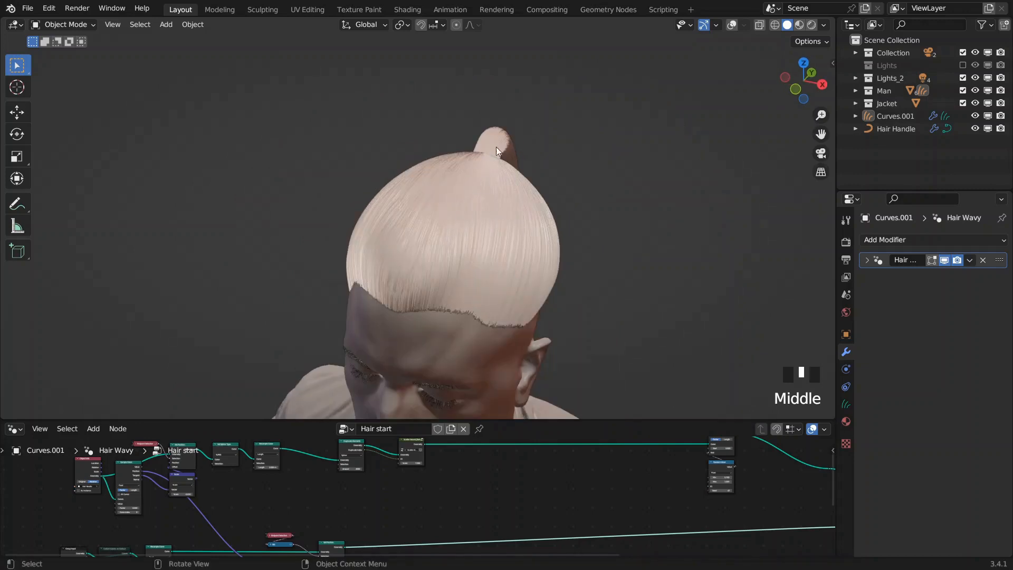
{"action": "middle_click_drag", "start_coordinate": [504, 163], "coordinate": [464, 205]}
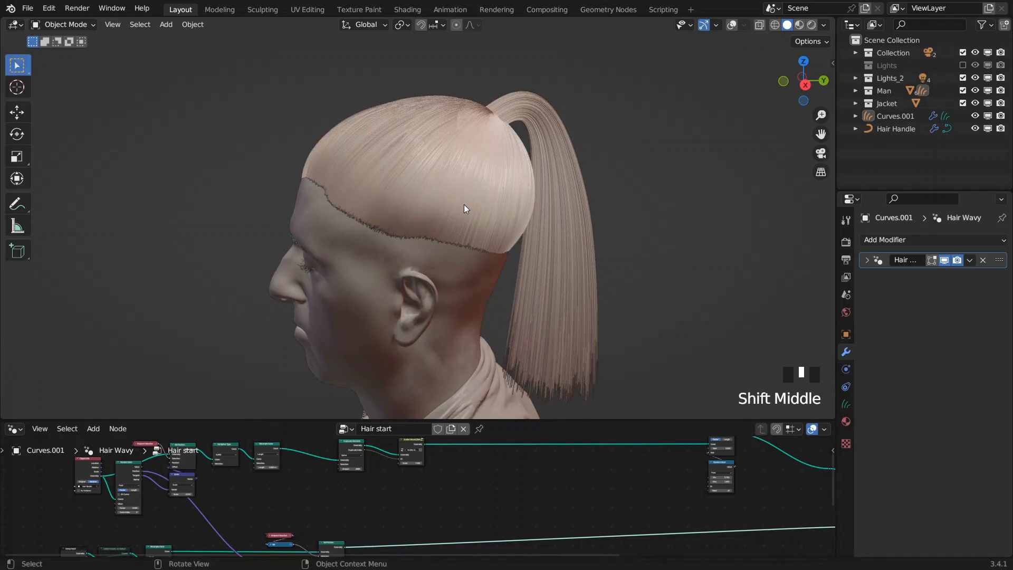
{"action": "middle_click_drag", "start_coordinate": [401, 159], "coordinate": [472, 189]}
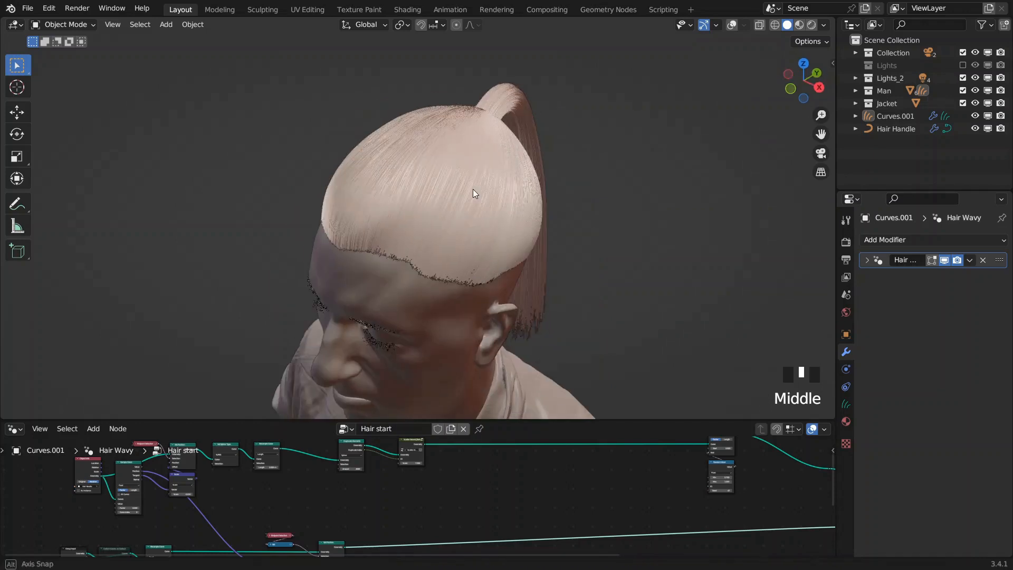
{"action": "left_click", "coordinate": [944, 260]}
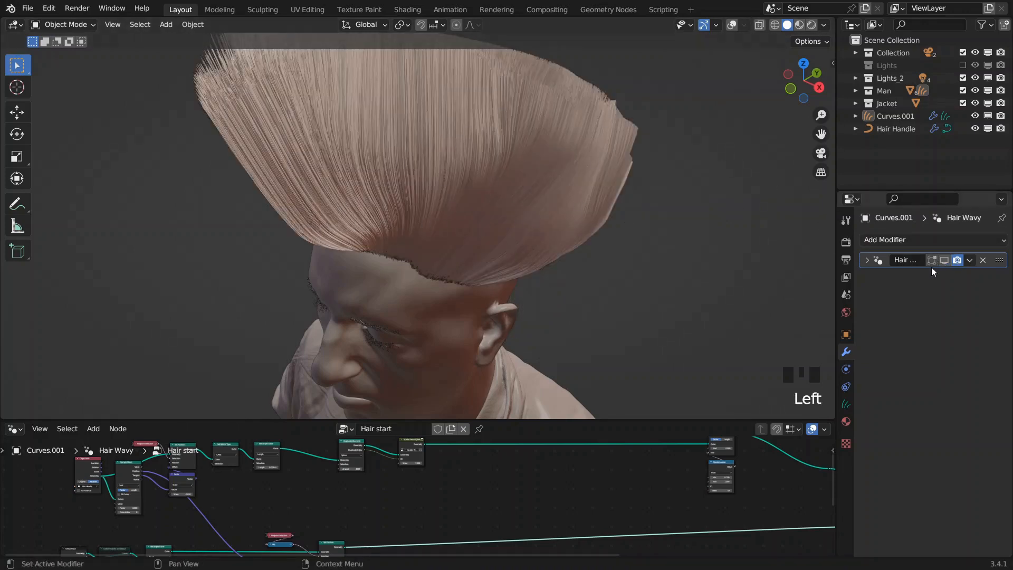
{"action": "middle_click_drag", "start_coordinate": [627, 213], "coordinate": [478, 176]}
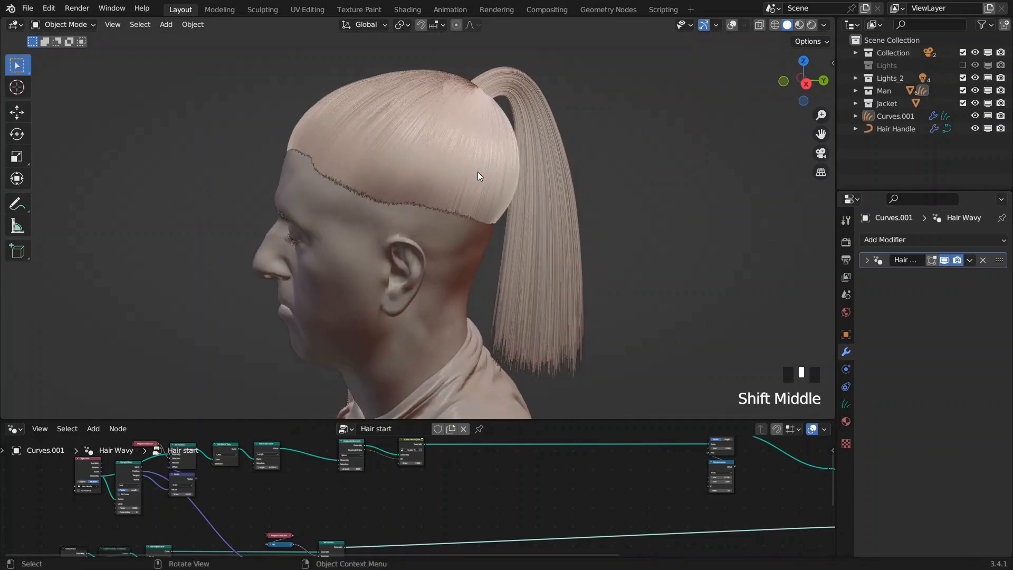
- Open the Scatter Around node group inside the Hair start group and enlarge the node editor area
{"action": "key", "text": "alt+F11"}
{"action": "scroll", "coordinate": [513, 460], "scroll_direction": "up", "scroll_amount": 2}
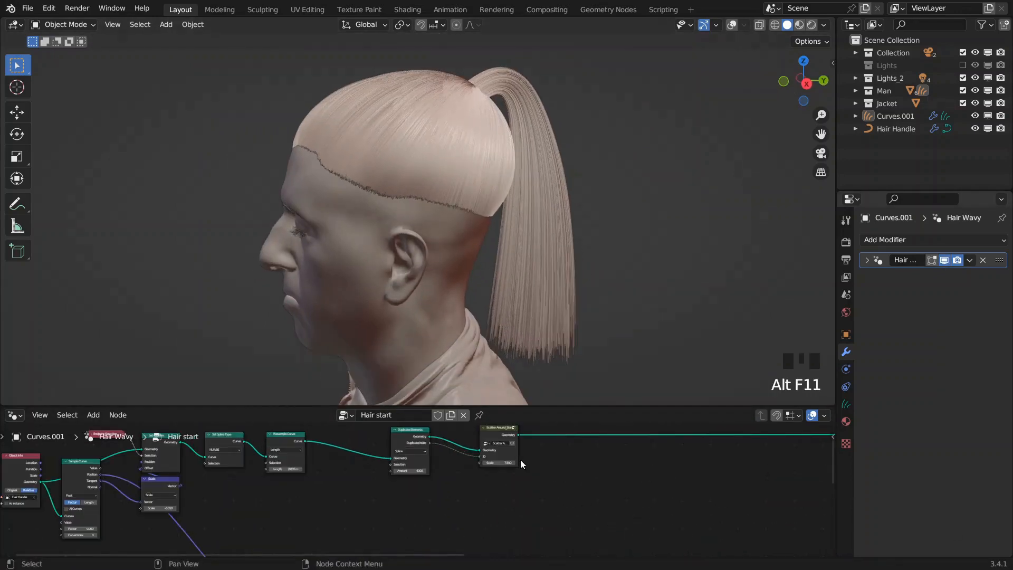
{"action": "scroll", "coordinate": [578, 460], "scroll_direction": "up", "scroll_amount": 4}
{"action": "middle_click_drag", "start_coordinate": [579, 460], "coordinate": [463, 534]}
{"action": "scroll", "coordinate": [522, 490], "scroll_direction": "up", "scroll_amount": 5}
{"action": "middle_click_drag", "start_coordinate": [499, 494], "coordinate": [428, 469]}
{"action": "scroll", "coordinate": [495, 474], "scroll_direction": "up", "scroll_amount": 4}
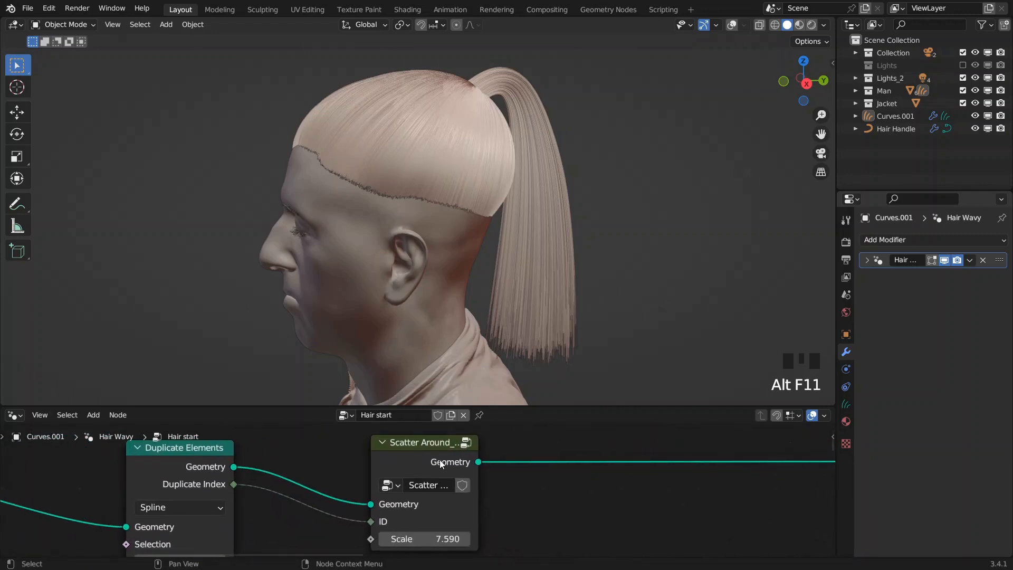
{"action": "left_click", "coordinate": [465, 443]}
{"action": "left_click_drag", "start_coordinate": [534, 406], "coordinate": [562, 256]}
- Examine the Random Value, Sine, Cosine, Cross Product and Float Curve nodes in the Scatter Around_Start group alongside the ponytail
{"action": "scroll", "coordinate": [521, 377], "scroll_direction": "down", "scroll_amount": 7}
{"action": "middle_click_drag", "start_coordinate": [526, 362], "coordinate": [596, 386]}
{"action": "scroll", "coordinate": [580, 386], "scroll_direction": "up", "scroll_amount": 4}
{"action": "left_click", "coordinate": [415, 385]}
{"action": "middle_click_drag", "start_coordinate": [428, 244], "coordinate": [433, 203]}
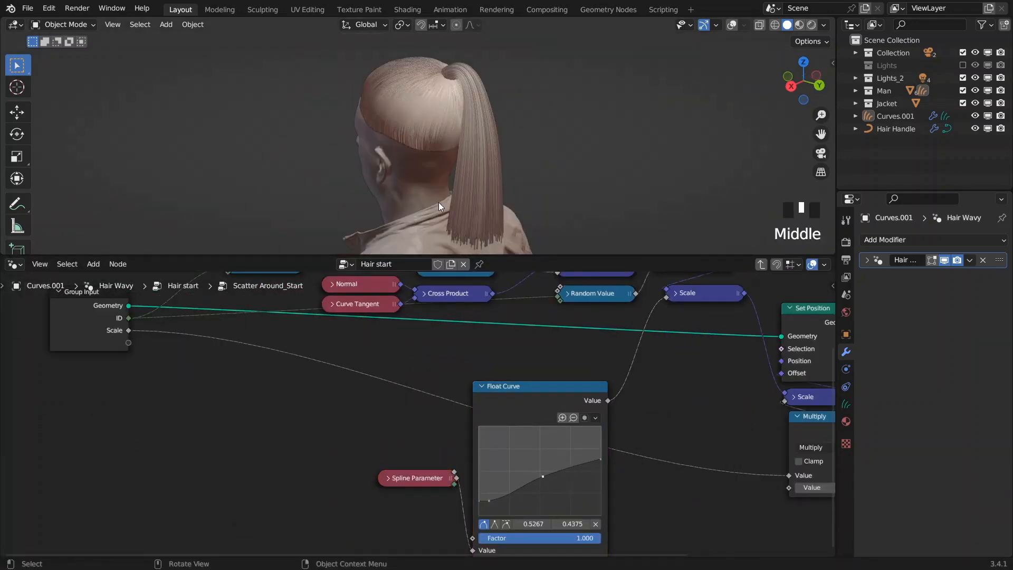
{"action": "middle_click_drag", "start_coordinate": [477, 160], "coordinate": [448, 172]}
{"action": "middle_click_drag", "start_coordinate": [517, 296], "coordinate": [503, 373]}
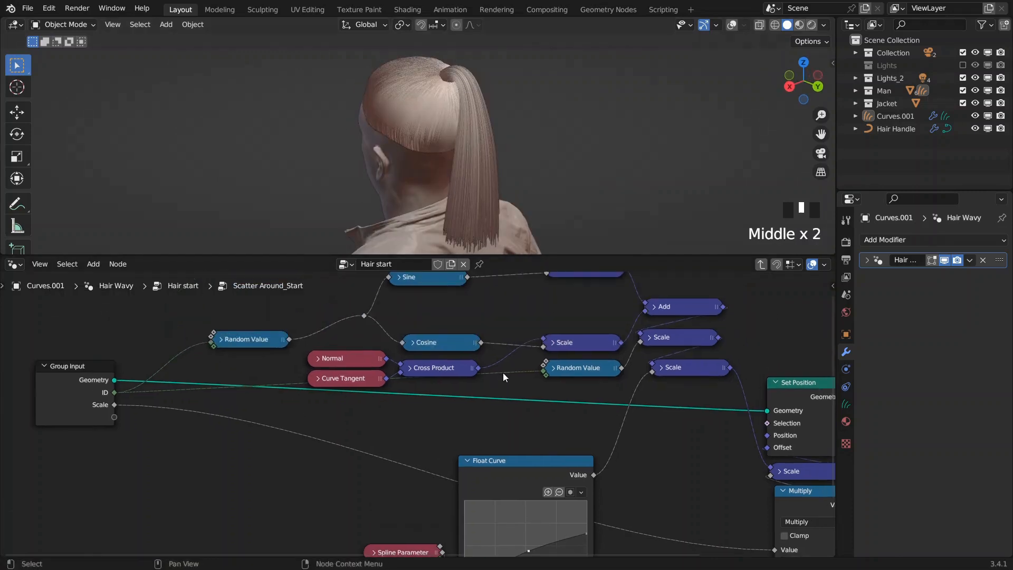
- Enlarge the 3D viewport and draw an annotation stroke along the start of the ponytail with the Annotate tool
{"action": "middle_click_drag", "start_coordinate": [514, 318], "coordinate": [503, 359]}
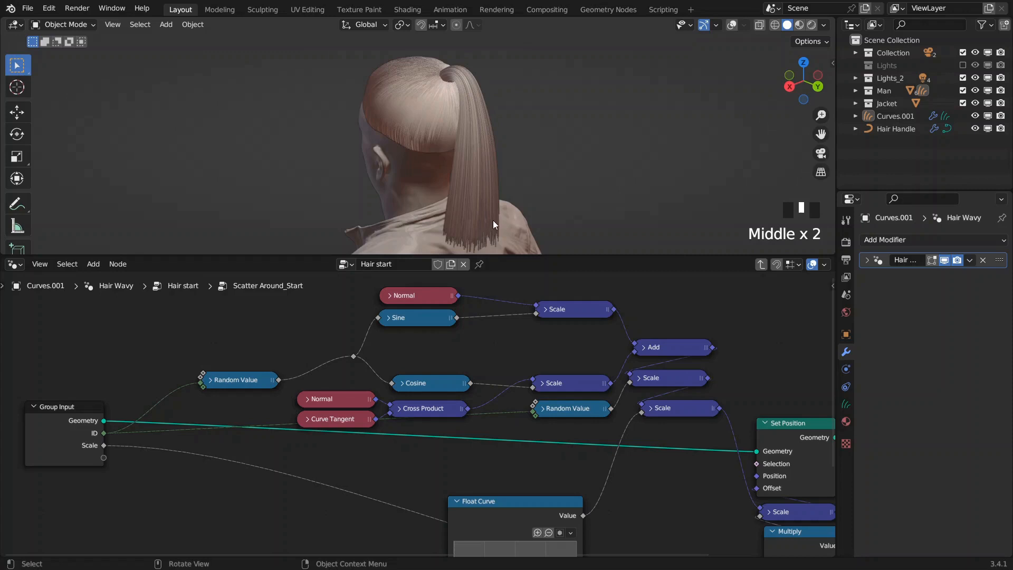
{"action": "middle_click_drag", "start_coordinate": [492, 194], "coordinate": [493, 175], "text": "shift"}
{"action": "left_click_drag", "start_coordinate": [517, 255], "coordinate": [513, 325]}
{"action": "left_click", "coordinate": [16, 204]}
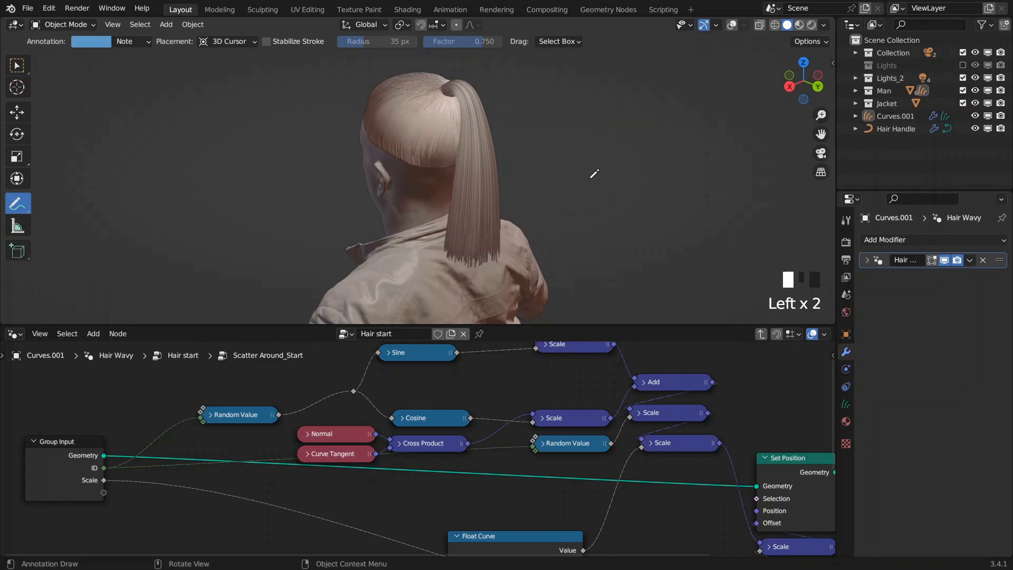
{"action": "middle_click_drag", "start_coordinate": [533, 147], "coordinate": [513, 117]}
{"action": "scroll", "coordinate": [461, 125], "scroll_direction": "up", "scroll_amount": 3}
{"action": "scroll", "coordinate": [465, 122], "scroll_direction": "up", "scroll_amount": 1}
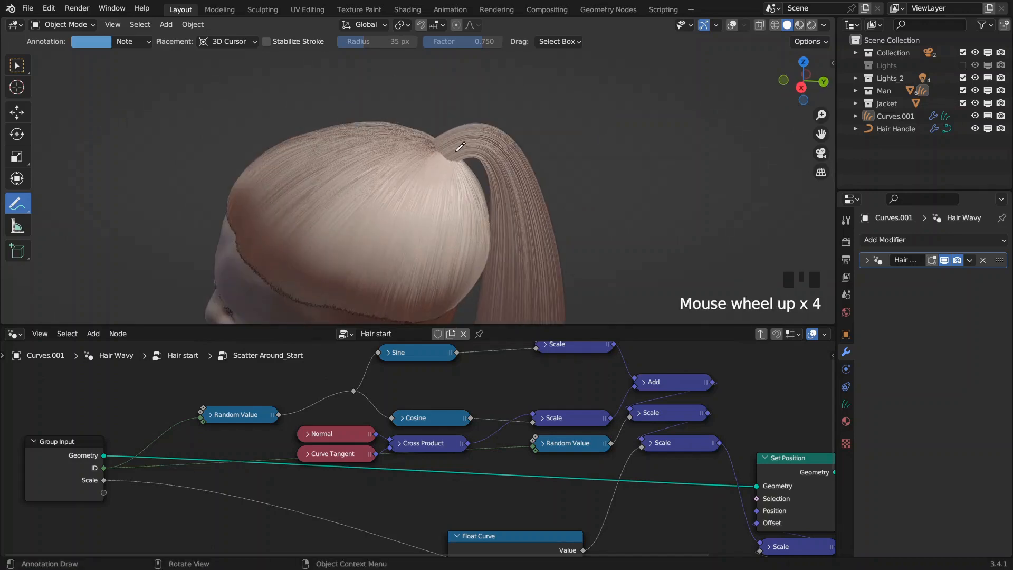
{"action": "left_click_drag", "start_coordinate": [458, 145], "coordinate": [488, 133]}
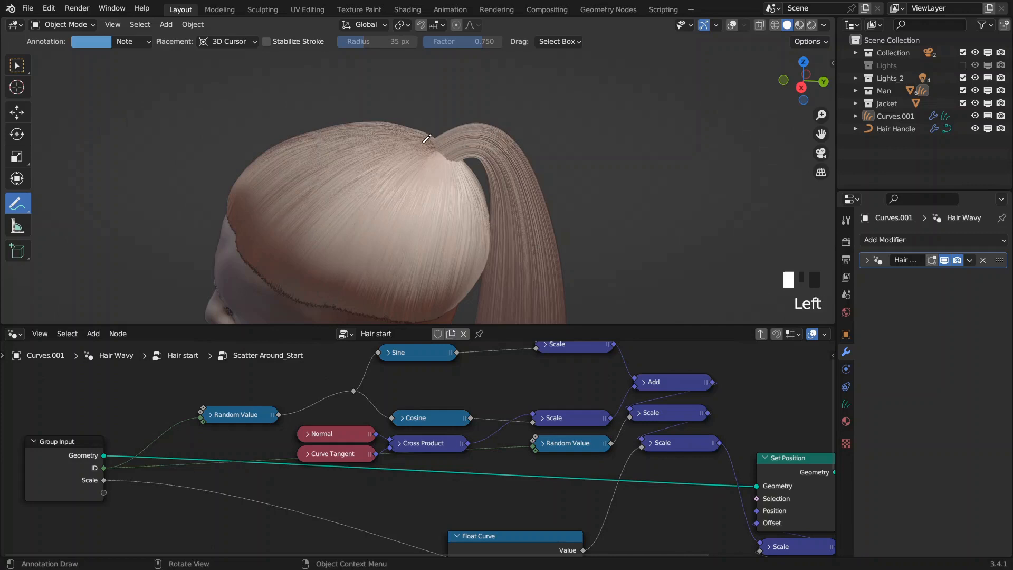
- Show the viewport overlays without the Lights_2 collection and add short annotation marks at both ends of the ponytail stroke
{"action": "left_click", "coordinate": [732, 25]}
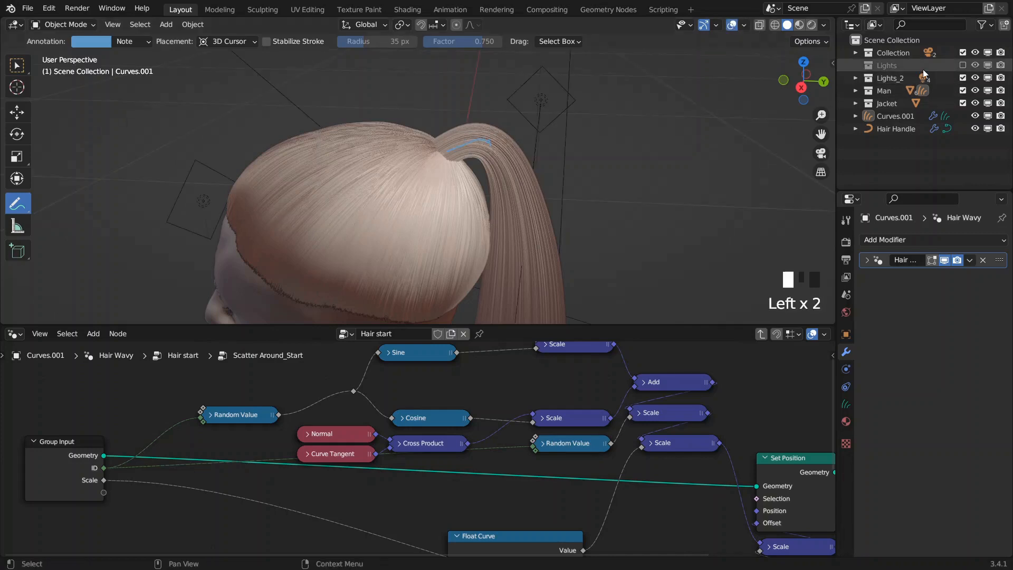
{"action": "left_click", "coordinate": [975, 77]}
{"action": "mouse_move", "coordinate": [491, 136]}
{"action": "left_mouse_down", "text": "ctrl"}
{"action": "mouse_move", "coordinate": [441, 141]}
{"action": "mouse_move", "coordinate": [493, 135]}
{"action": "mouse_move", "coordinate": [493, 148]}
{"action": "left_mouse_up", "text": "ctrl"}
{"action": "left_click_drag", "start_coordinate": [434, 139], "coordinate": [439, 151]}
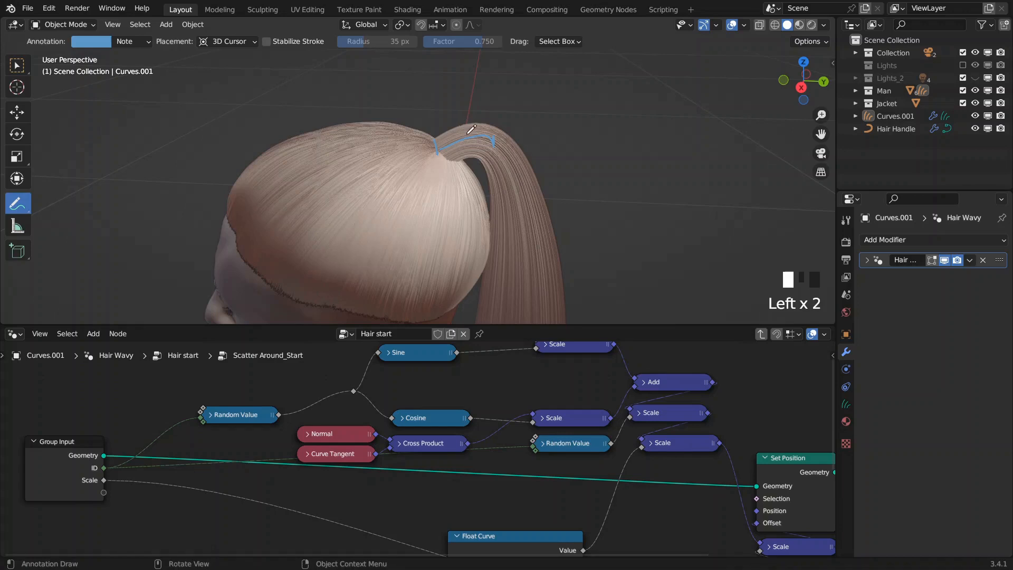
- Erase the annotation at the ponytail's base, then draw a stroke near its lower end and undo it
{"action": "mouse_move", "coordinate": [511, 167]}
{"action": "middle_mouse_down", "text": "shift"}
{"action": "mouse_move", "coordinate": [523, 219]}
{"action": "mouse_move", "coordinate": [487, 209]}
{"action": "mouse_move", "coordinate": [497, 229]}
{"action": "middle_mouse_up", "text": "shift"}
{"action": "mouse_move", "coordinate": [463, 130]}
{"action": "left_mouse_down", "text": "ctrl"}
{"action": "mouse_move", "coordinate": [454, 117]}
{"action": "mouse_move", "coordinate": [442, 137]}
{"action": "left_mouse_up", "text": "ctrl"}
{"action": "mouse_move", "coordinate": [522, 157]}
{"action": "middle_mouse_down"}
{"action": "mouse_move", "coordinate": [475, 162]}
{"action": "mouse_move", "coordinate": [536, 180]}
{"action": "mouse_move", "coordinate": [506, 222]}
{"action": "middle_mouse_up"}
{"action": "mouse_move", "coordinate": [490, 270]}
{"action": "left_mouse_down"}
{"action": "mouse_move", "coordinate": [422, 282]}
{"action": "mouse_move", "coordinate": [488, 258]}
{"action": "mouse_move", "coordinate": [470, 274]}
{"action": "mouse_move", "coordinate": [416, 279]}
{"action": "left_mouse_up"}
{"action": "key", "text": "ctrl+z"}
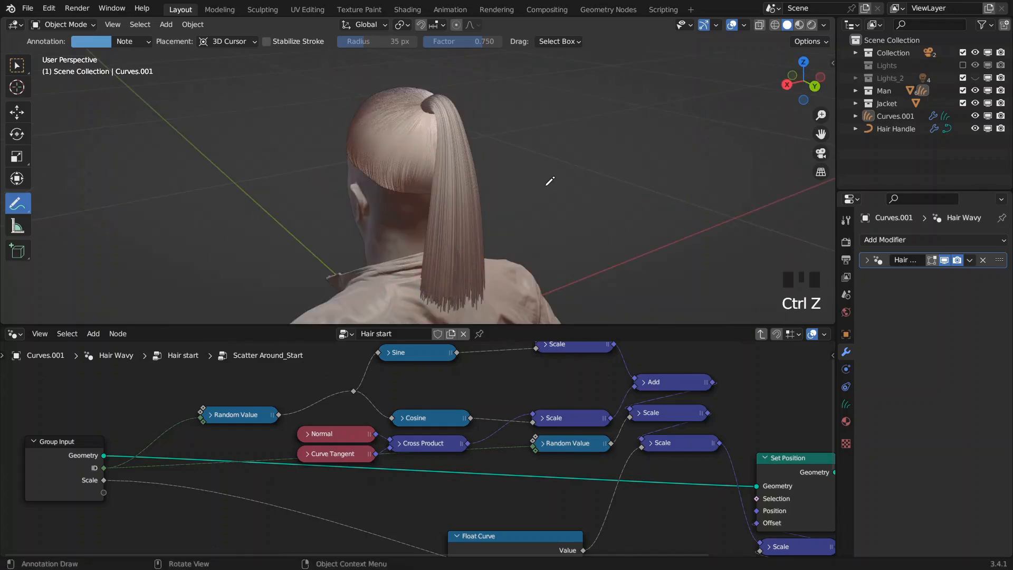
- Sketch a dot, a circle, a 1 and arrows leading to a flattened ellipse beside the ponytail, and erase the sketch
{"action": "left_click", "coordinate": [544, 188]}
{"action": "mouse_move", "coordinate": [567, 206]}
{"action": "left_mouse_down"}
{"action": "mouse_move", "coordinate": [578, 232]}
{"action": "mouse_move", "coordinate": [572, 203]}
{"action": "mouse_move", "coordinate": [624, 186]}
{"action": "left_mouse_up"}
{"action": "left_click_drag", "start_coordinate": [670, 163], "coordinate": [687, 181]}
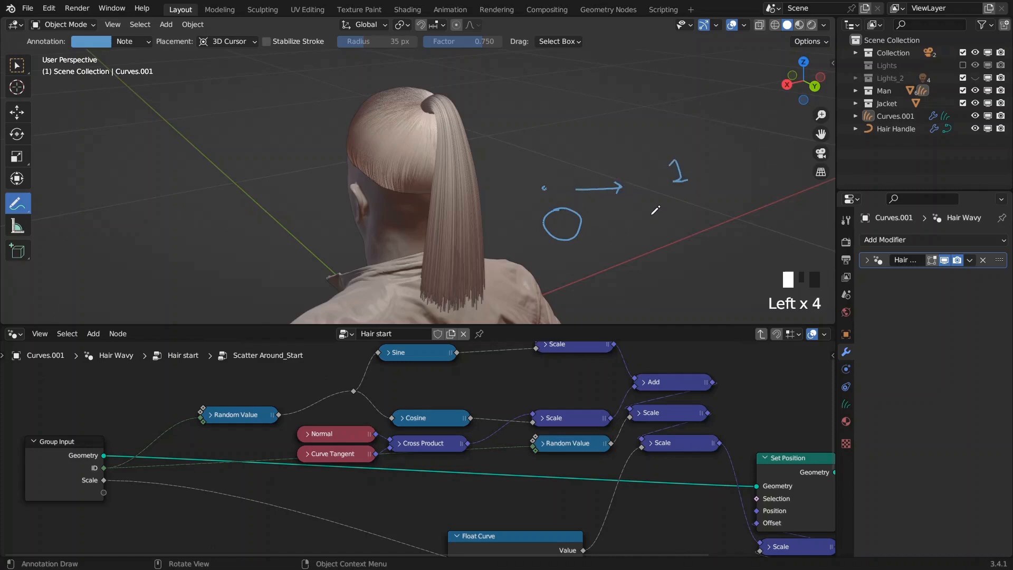
{"action": "left_click_drag", "start_coordinate": [601, 224], "coordinate": [635, 221]}
{"action": "left_click_drag", "start_coordinate": [707, 204], "coordinate": [648, 215]}
{"action": "left_click_drag", "start_coordinate": [737, 215], "coordinate": [707, 206]}
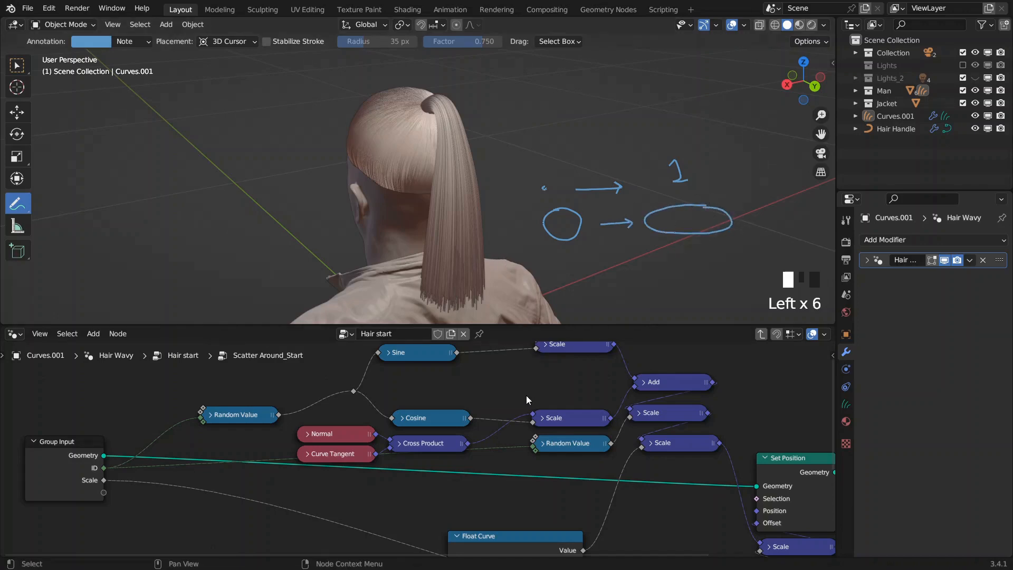
{"action": "mouse_move", "coordinate": [638, 237]}
{"action": "left_mouse_down", "text": "ctrl"}
{"action": "mouse_move", "coordinate": [678, 226]}
{"action": "mouse_move", "coordinate": [641, 202]}
{"action": "mouse_move", "coordinate": [633, 156]}
{"action": "mouse_move", "coordinate": [689, 201]}
{"action": "left_mouse_up", "text": "ctrl"}
- Examine how the Normal, Sine, Cosine, Scale and Add nodes combine in the Scatter Around_Start group
{"action": "middle_click_drag", "start_coordinate": [565, 404], "coordinate": [566, 414]}
{"action": "mouse_move", "coordinate": [566, 426]}
{"action": "left_mouse_down"}
{"action": "mouse_move", "coordinate": [553, 426]}
{"action": "mouse_move", "coordinate": [566, 424]}
{"action": "left_mouse_up"}
{"action": "middle_click_drag", "start_coordinate": [554, 384], "coordinate": [549, 406]}
{"action": "left_click_drag", "start_coordinate": [562, 381], "coordinate": [564, 383]}
{"action": "middle_click_drag", "start_coordinate": [450, 375], "coordinate": [489, 391]}
{"action": "left_click_drag", "start_coordinate": [454, 378], "coordinate": [452, 376]}
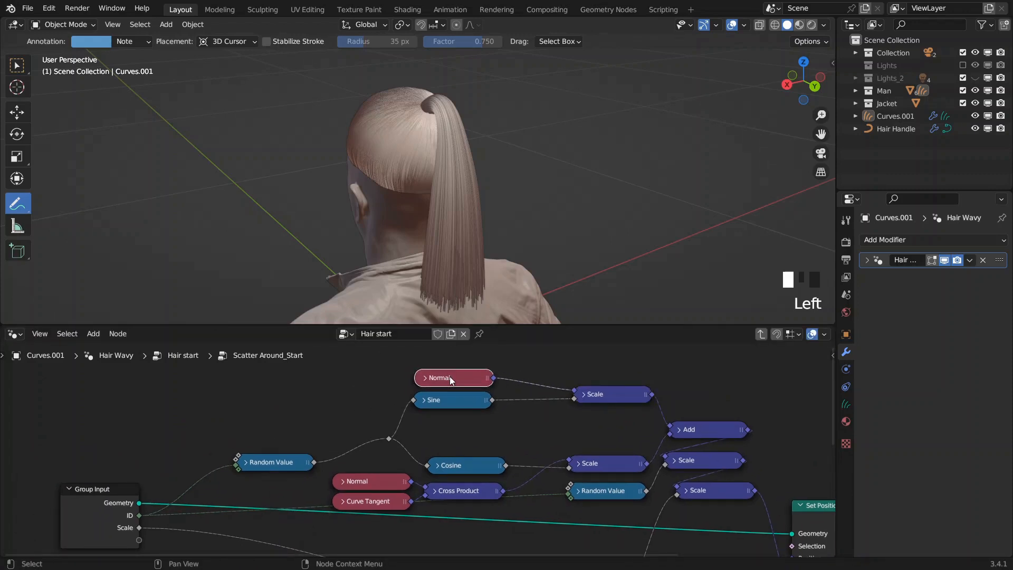
{"action": "middle_click_drag", "start_coordinate": [423, 459], "coordinate": [438, 406]}
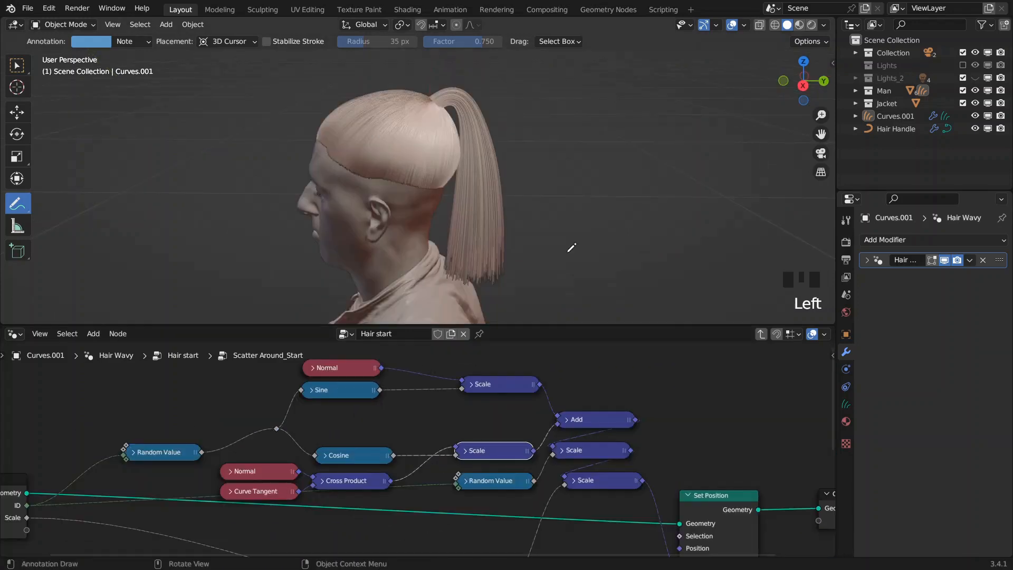
{"action": "left_click_drag", "start_coordinate": [488, 450], "coordinate": [487, 452]}
{"action": "left_click", "coordinate": [486, 451]}
{"action": "left_click", "coordinate": [507, 456]}
{"action": "left_click", "coordinate": [591, 419]}
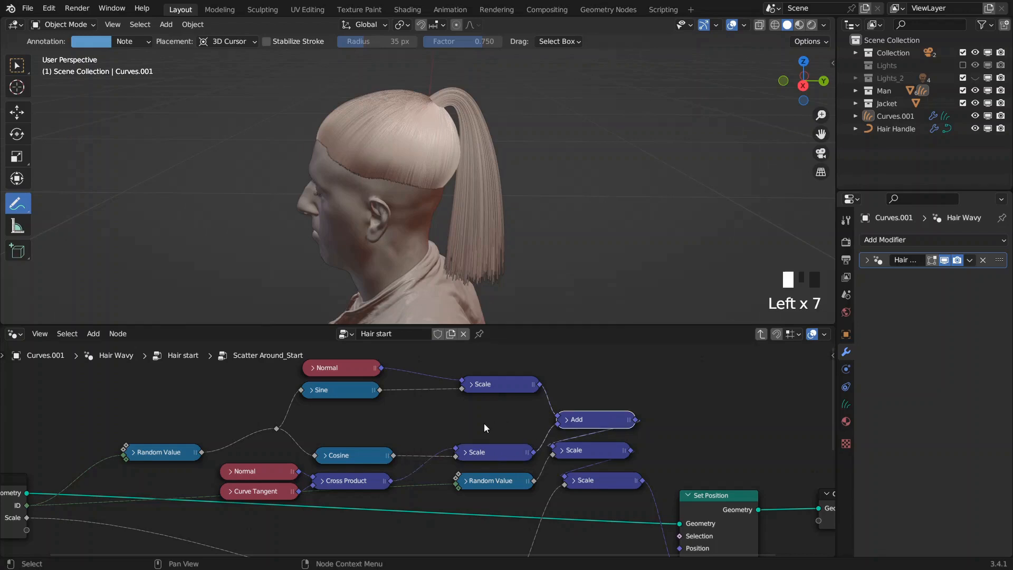
- Insert a vector Scale node between the cosine branch's Scale node and the Add node, and set its scale to 0.570
{"action": "left_click_drag", "start_coordinate": [533, 453], "coordinate": [558, 424]}
{"action": "type", "text": "sca"}
{"action": "left_click", "coordinate": [507, 435]}
{"action": "left_click", "coordinate": [494, 425]}
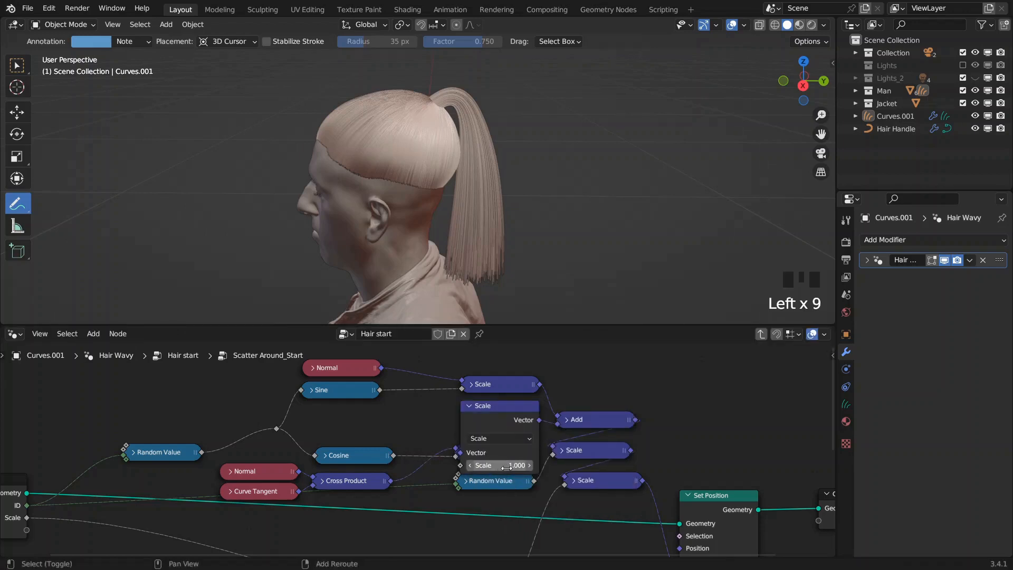
{"action": "mouse_move", "coordinate": [507, 465]}
{"action": "left_mouse_down", "text": "shift"}
{"action": "mouse_move", "coordinate": [493, 464]}
{"action": "mouse_move", "coordinate": [502, 467]}
{"action": "left_mouse_up", "text": "shift"}
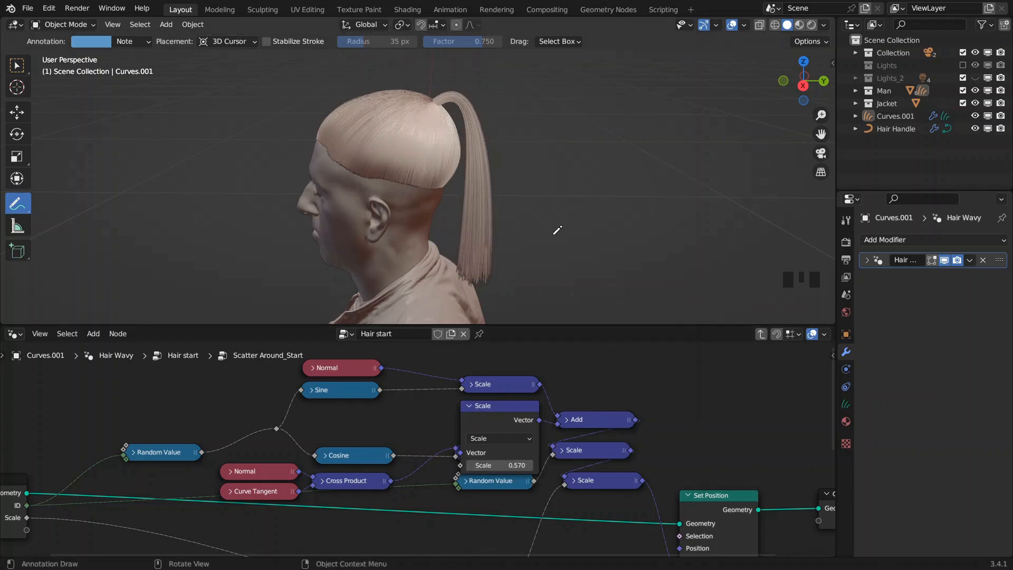
- Mark the narrowed ponytail with an annotation, erase the mark from the rear view, and set the new Scale node to 1.080
{"action": "mouse_move", "coordinate": [501, 209]}
{"action": "left_mouse_down"}
{"action": "mouse_move", "coordinate": [493, 220]}
{"action": "mouse_move", "coordinate": [460, 219]}
{"action": "mouse_move", "coordinate": [486, 214]}
{"action": "left_mouse_up"}
{"action": "middle_click_drag", "start_coordinate": [508, 203], "coordinate": [426, 245]}
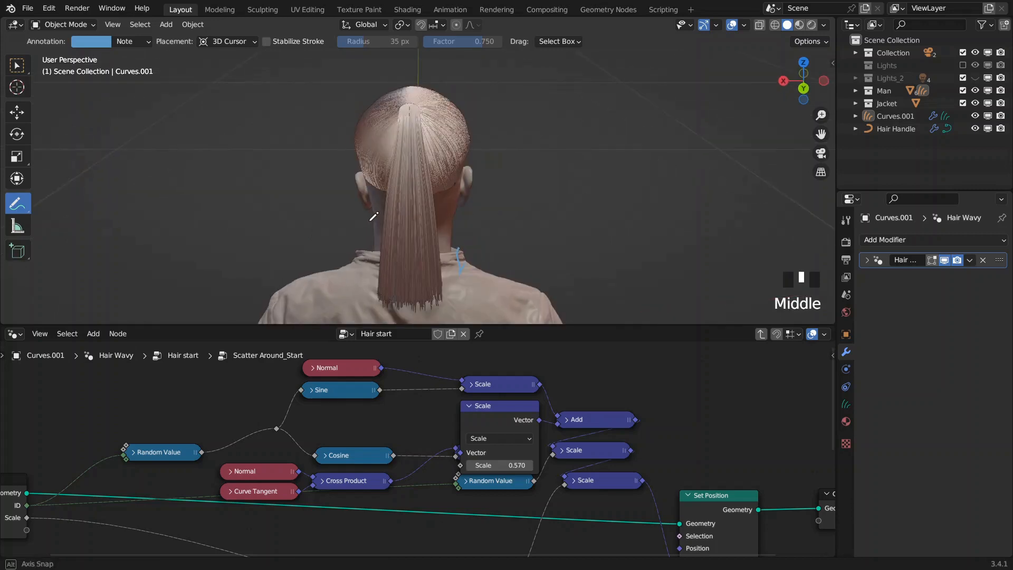
{"action": "left_click", "coordinate": [459, 262], "text": "ctrl"}
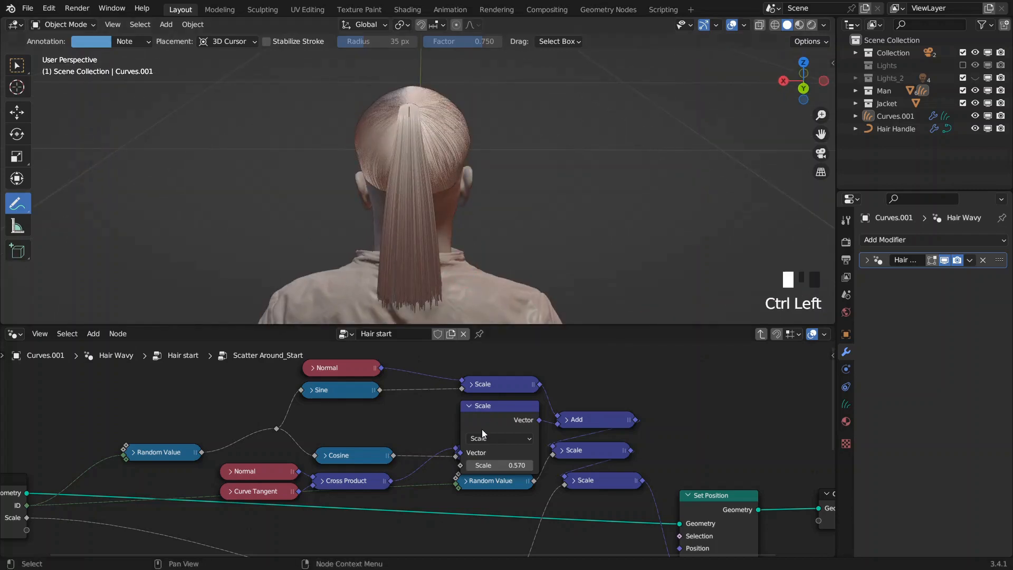
{"action": "left_click_drag", "start_coordinate": [499, 465], "coordinate": [528, 464], "text": "shift"}
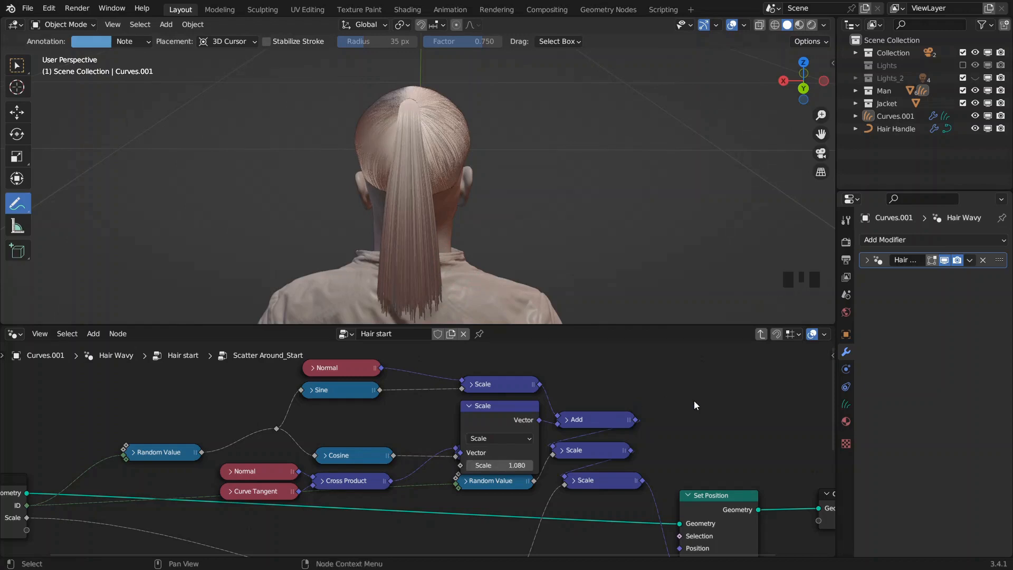
- Return to the Hair start group and cut the node link feeding the combed scalp hair to isolate the ponytail
{"action": "middle_click_drag", "start_coordinate": [719, 428], "coordinate": [590, 381]}
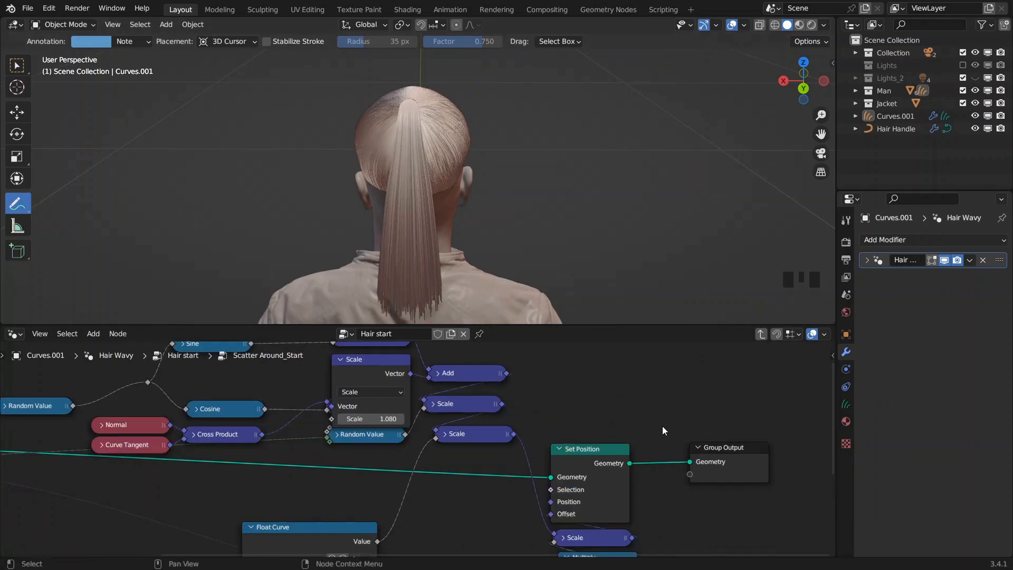
{"action": "left_click", "coordinate": [755, 334]}
{"action": "scroll", "coordinate": [384, 380], "scroll_direction": "down", "scroll_amount": 5}
{"action": "right_click_drag", "start_coordinate": [600, 449], "coordinate": [624, 478], "text": "ctrl"}
{"action": "middle_click_drag", "start_coordinate": [389, 193], "coordinate": [506, 195]}
{"action": "middle_click_drag", "start_coordinate": [520, 450], "coordinate": [609, 482]}
- Locate the Scatter Around_Start group node after Duplicate Elements and open it for editing
{"action": "scroll", "coordinate": [609, 482], "scroll_direction": "up", "scroll_amount": 2}
{"action": "middle_click_drag", "start_coordinate": [148, 405], "coordinate": [605, 406]}
{"action": "scroll", "coordinate": [477, 407], "scroll_direction": "up", "scroll_amount": 3}
{"action": "left_click", "coordinate": [472, 374]}
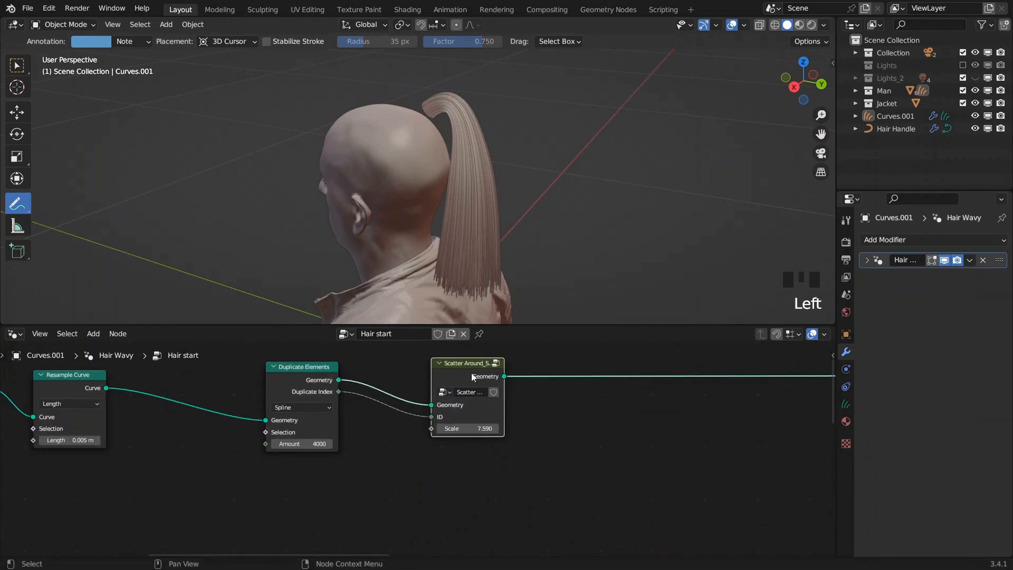
{"action": "middle_click_drag", "start_coordinate": [536, 402], "coordinate": [550, 425]}
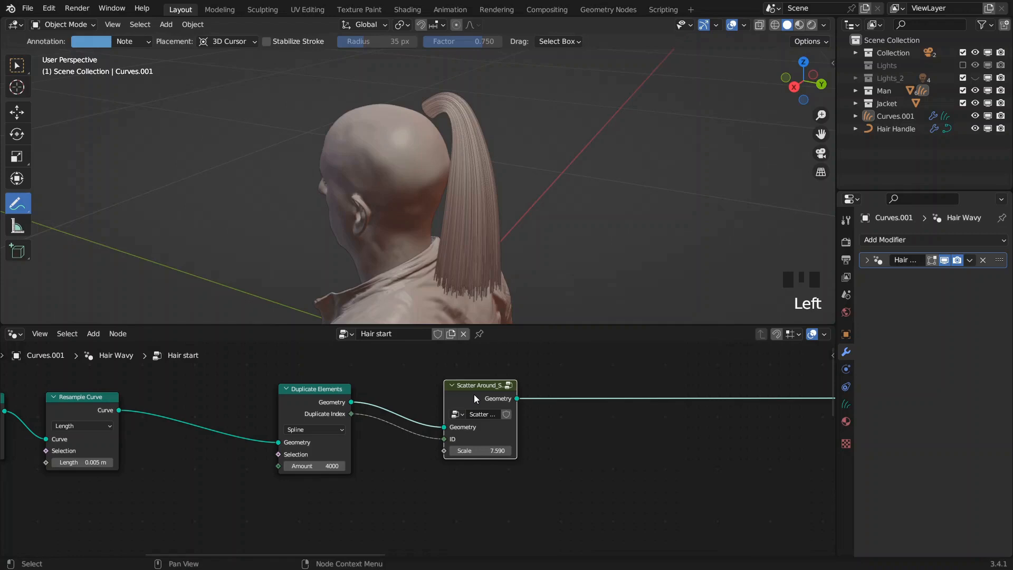
{"action": "key", "text": "Tab"}
{"action": "key", "text": "Tab"}
{"action": "key", "text": "Tab"}
- Lower the inserted Scale node's value to 0.980 and then 0.820, comparing the ponytail's shape from behind and the side
{"action": "middle_click_drag", "start_coordinate": [486, 261], "coordinate": [434, 258]}
{"action": "left_click_drag", "start_coordinate": [381, 422], "coordinate": [343, 422], "text": "shift"}
{"action": "middle_click_drag", "start_coordinate": [433, 228], "coordinate": [405, 229]}
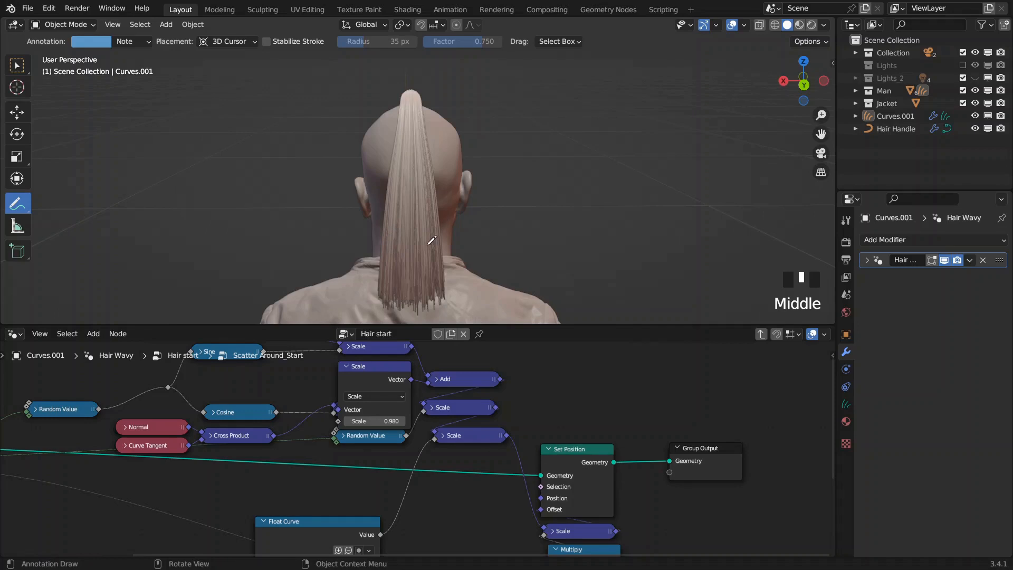
{"action": "left_click_drag", "start_coordinate": [369, 421], "coordinate": [348, 421], "text": "shift"}
{"action": "middle_click_drag", "start_coordinate": [527, 224], "coordinate": [486, 217]}
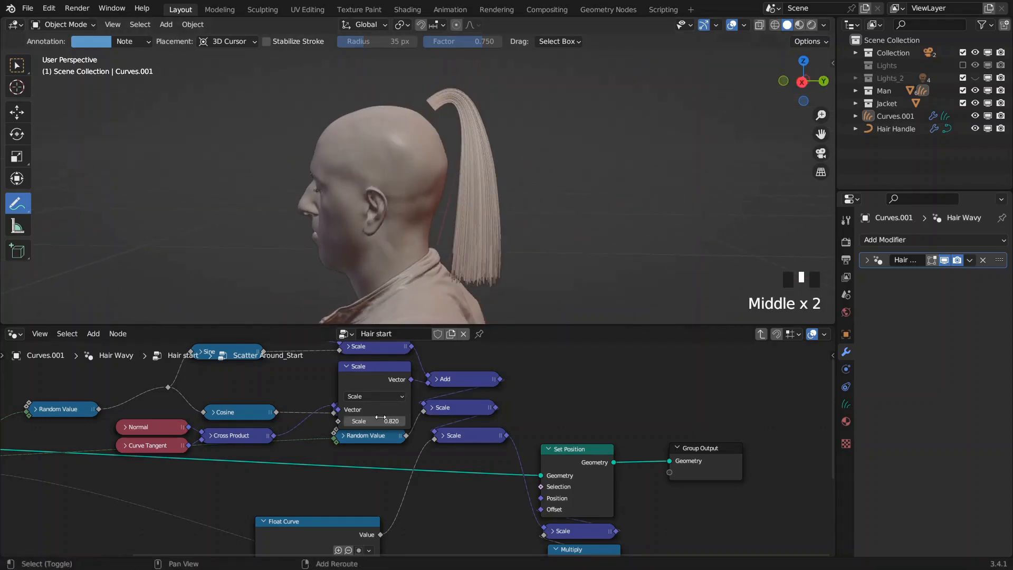
{"action": "mouse_move", "coordinate": [375, 421]}
{"action": "left_mouse_down", "text": "shift"}
{"action": "mouse_move", "coordinate": [296, 420]}
{"action": "mouse_move", "coordinate": [379, 423]}
{"action": "left_mouse_up", "text": "shift"}
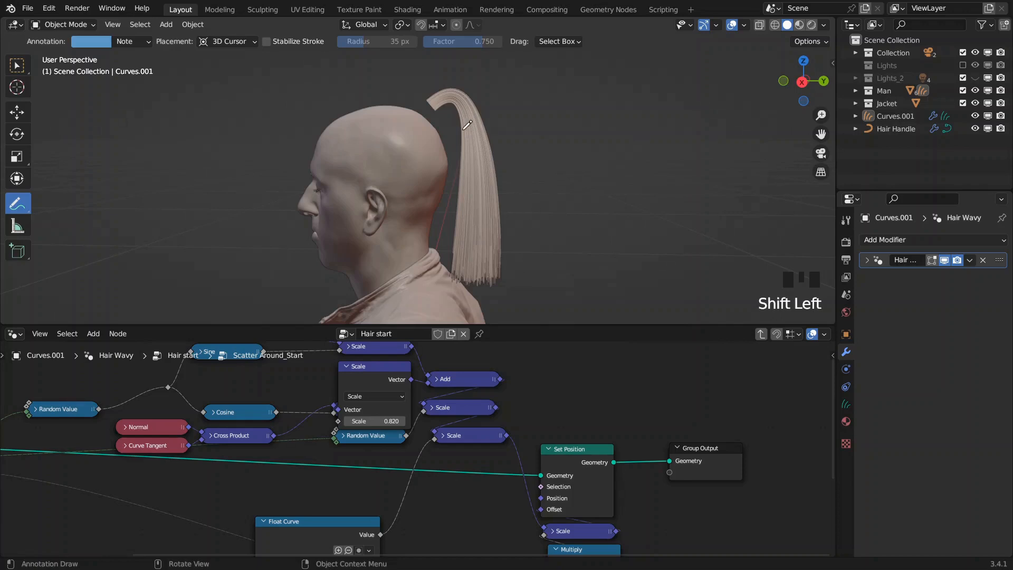
- Sketch a circle labelled 1 beside the ponytail and set the inserted Scale node's value to 1
{"action": "mouse_move", "coordinate": [561, 197]}
{"action": "left_mouse_down"}
{"action": "mouse_move", "coordinate": [596, 213]}
{"action": "mouse_move", "coordinate": [561, 197]}
{"action": "left_mouse_up"}
{"action": "mouse_move", "coordinate": [571, 259]}
{"action": "left_mouse_down"}
{"action": "mouse_move", "coordinate": [568, 292]}
{"action": "mouse_move", "coordinate": [582, 289]}
{"action": "left_mouse_up"}
{"action": "left_click", "coordinate": [390, 422]}
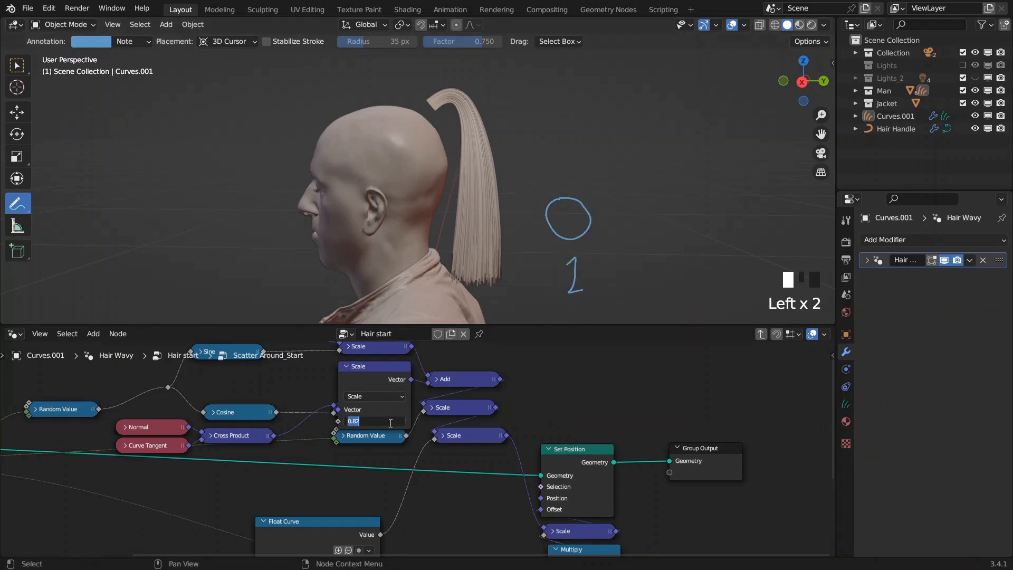
{"action": "type", "text": "1"}
{"action": "key", "text": "Return"}
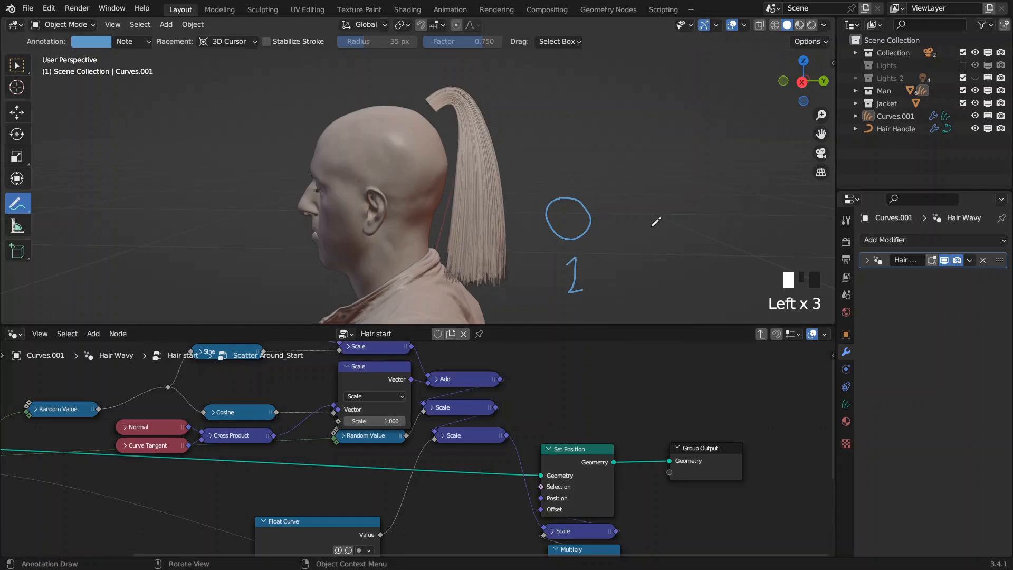
- Extend the annotation with an arrow from the circle to a flattened ellipse labelled 0.5
{"action": "left_click_drag", "start_coordinate": [633, 220], "coordinate": [684, 217]}
{"action": "mouse_move", "coordinate": [758, 204]}
{"action": "left_mouse_down"}
{"action": "mouse_move", "coordinate": [711, 208]}
{"action": "mouse_move", "coordinate": [785, 207]}
{"action": "mouse_move", "coordinate": [759, 203]}
{"action": "left_mouse_up"}
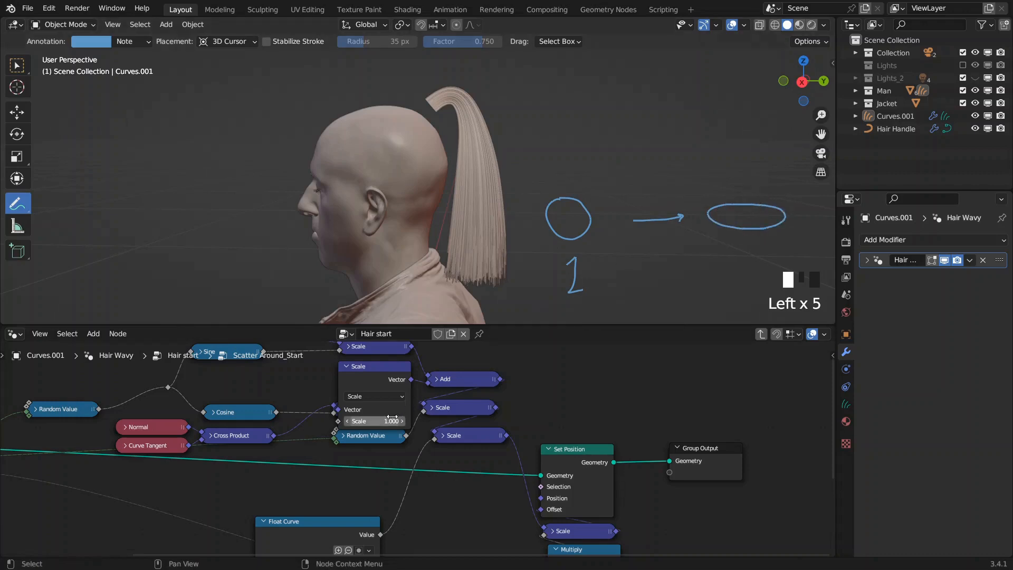
{"action": "mouse_move", "coordinate": [387, 421]}
{"action": "left_mouse_down"}
{"action": "mouse_move", "coordinate": [376, 420]}
{"action": "mouse_move", "coordinate": [387, 421]}
{"action": "left_mouse_up"}
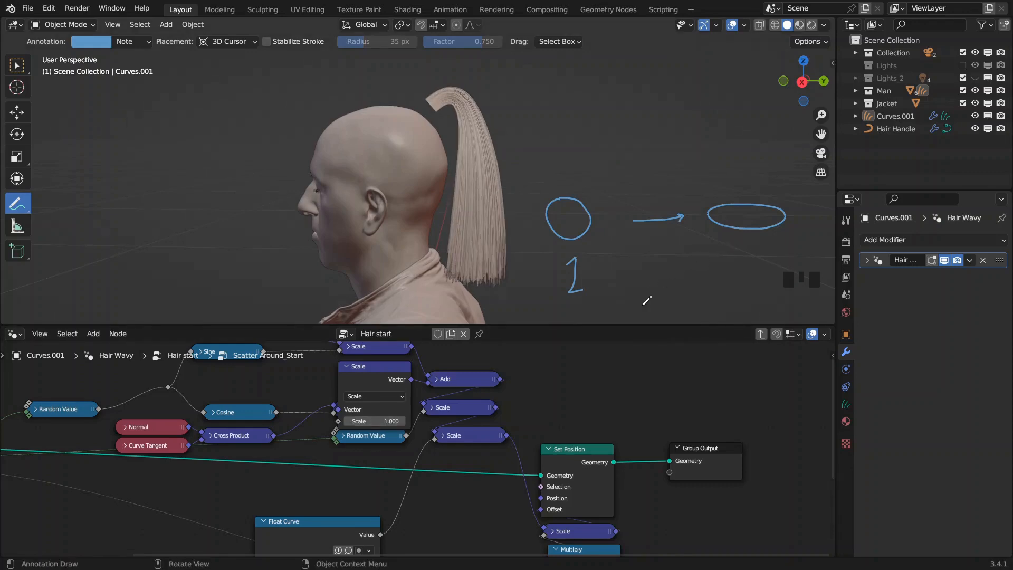
{"action": "mouse_move", "coordinate": [742, 248]}
{"action": "left_mouse_down"}
{"action": "mouse_move", "coordinate": [772, 254]}
{"action": "mouse_move", "coordinate": [773, 273]}
{"action": "left_mouse_up"}
{"action": "left_click", "coordinate": [760, 257]}
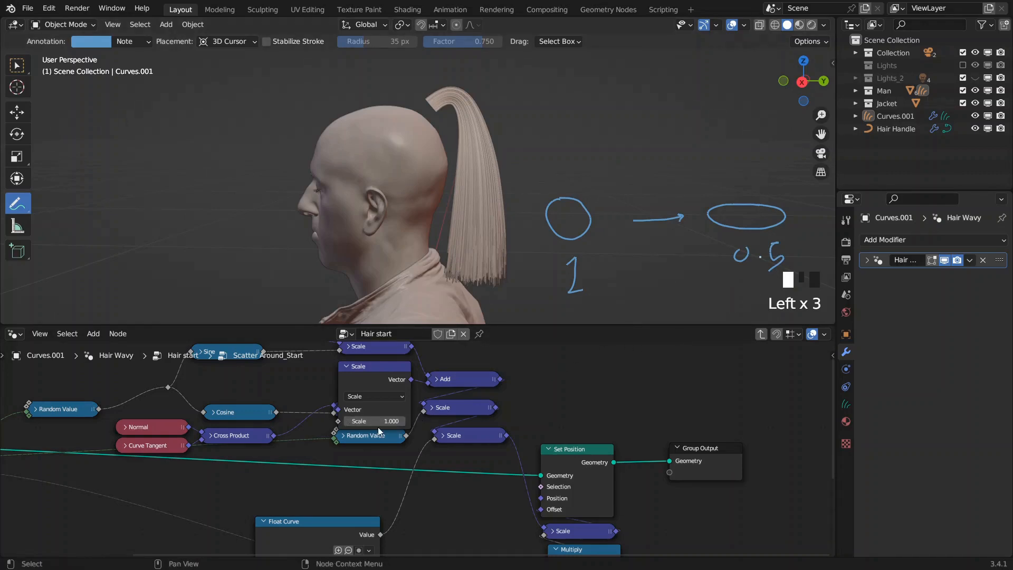
{"action": "middle_click_drag", "start_coordinate": [215, 456], "coordinate": [457, 381]}
{"action": "middle_click_drag", "start_coordinate": [168, 480], "coordinate": [277, 470]}
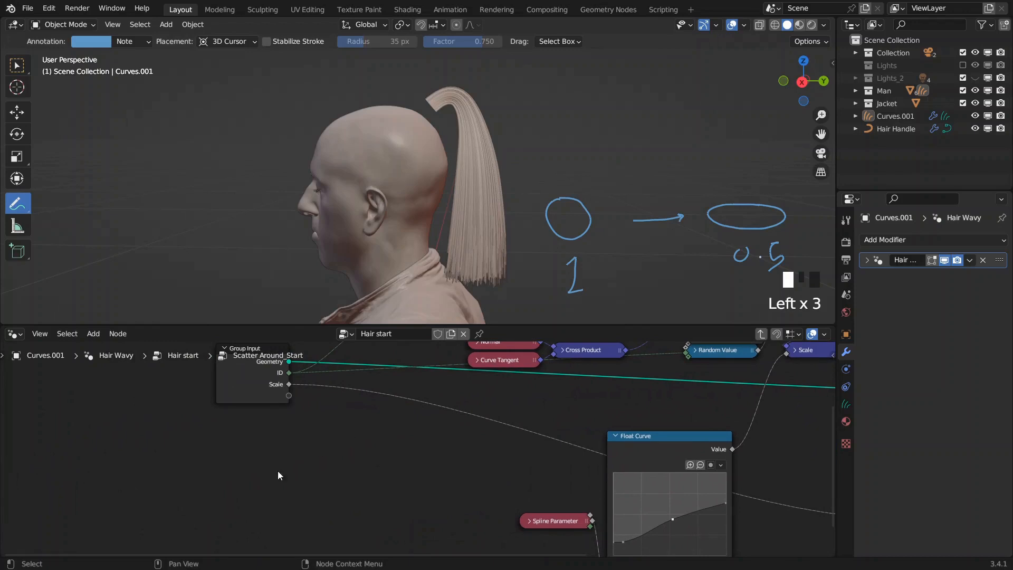
{"action": "key", "text": "F3"}
{"action": "type", "text": "pra"}
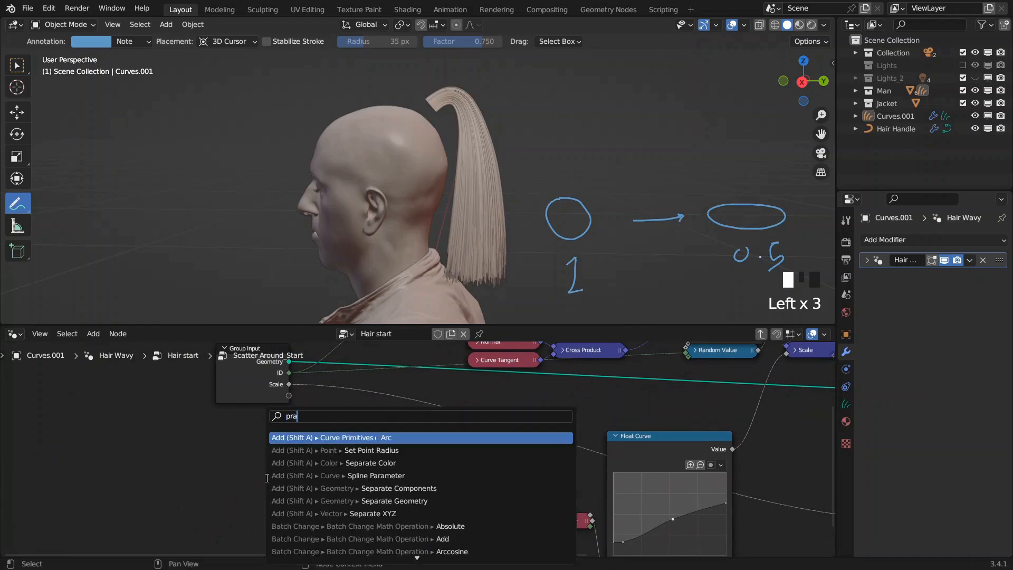
{"action": "key", "text": "space"}
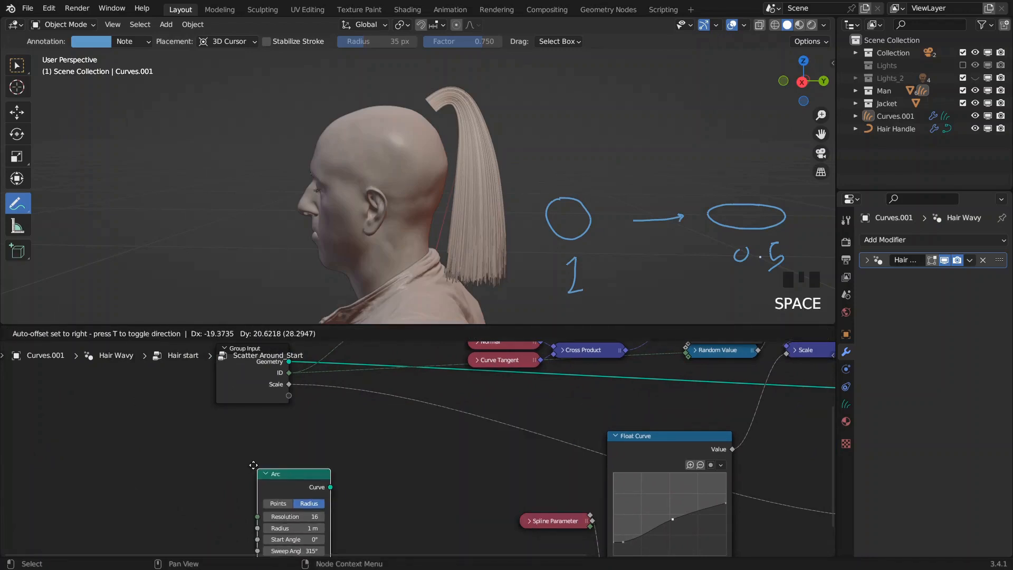
{"action": "key", "text": "Escape"}
- Add a Spline Parameter node below the Group Input and feed its Factor into a new ColorRamp node
{"action": "key", "text": "F3"}
{"action": "type", "text": "para"}
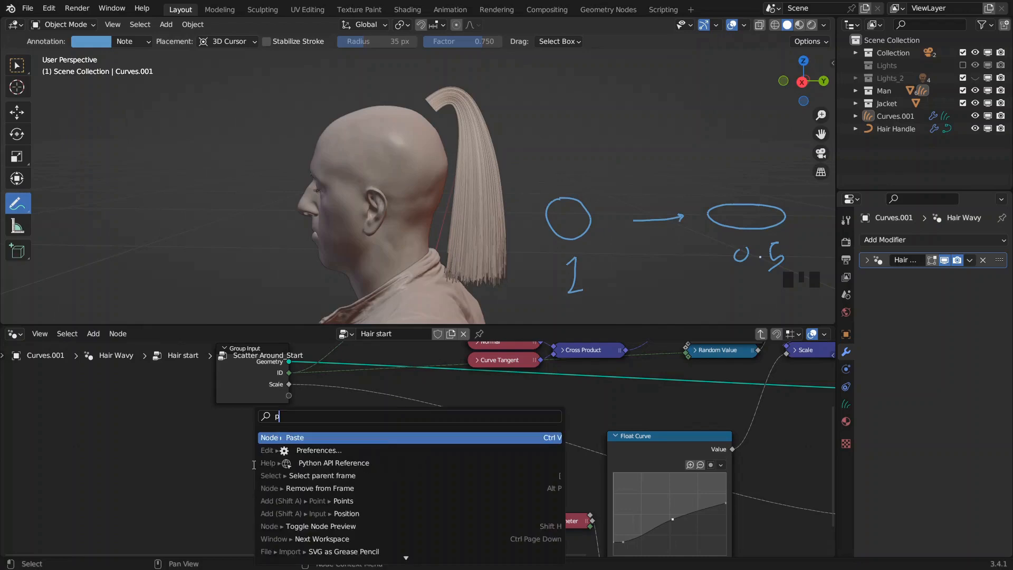
{"action": "key", "text": "space"}
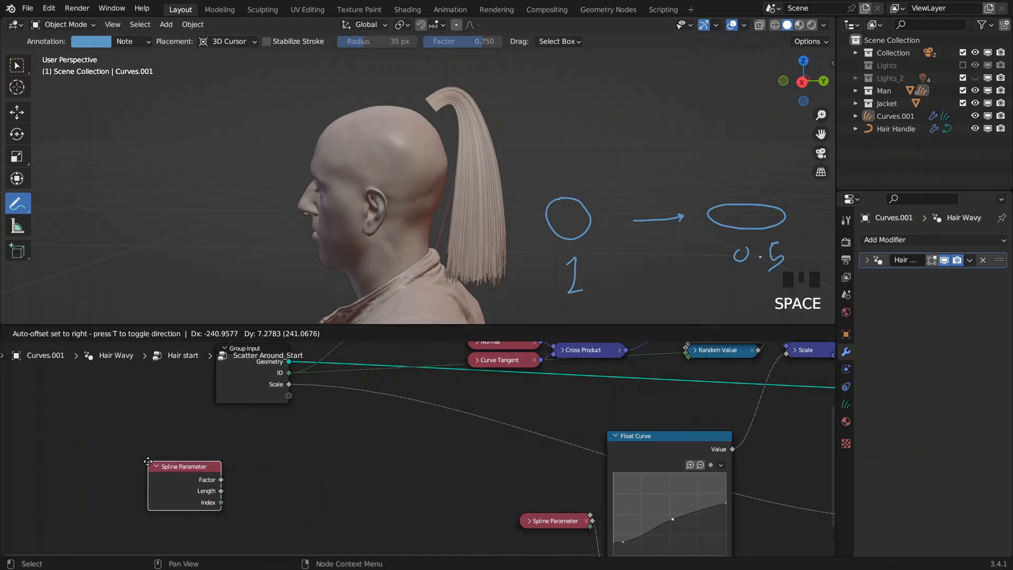
{"action": "left_click", "coordinate": [158, 467]}
{"action": "left_click_drag", "start_coordinate": [221, 480], "coordinate": [301, 453]}
{"action": "type", "text": "color"}
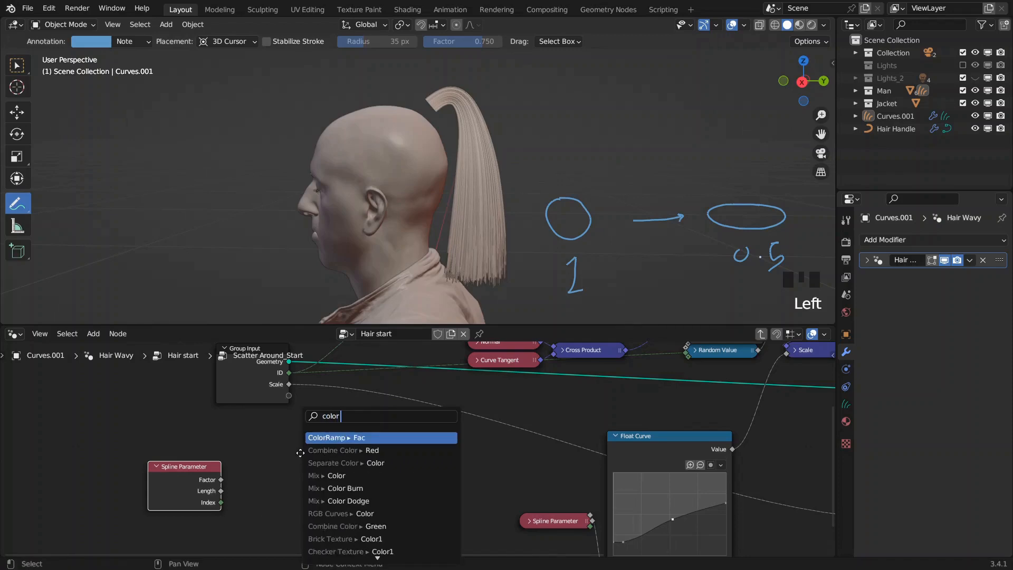
{"action": "key", "text": "Return"}
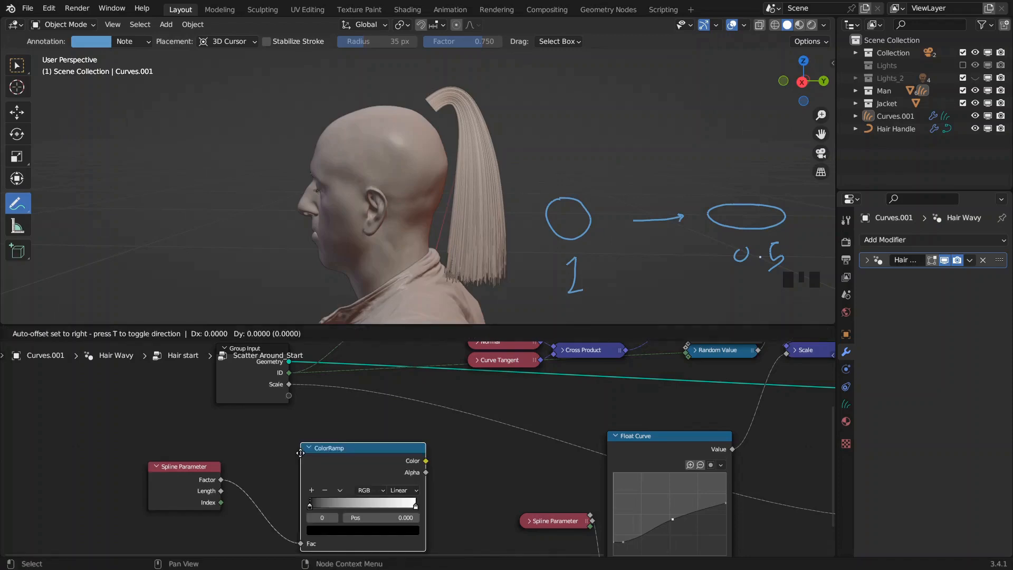
{"action": "left_click", "coordinate": [264, 429]}
- Connect the ColorRamp's Color to the inserted Scale node's Scale value, then collapse that Scale node and place it above the neighbouring one
{"action": "middle_click_drag", "start_coordinate": [481, 394], "coordinate": [396, 447]}
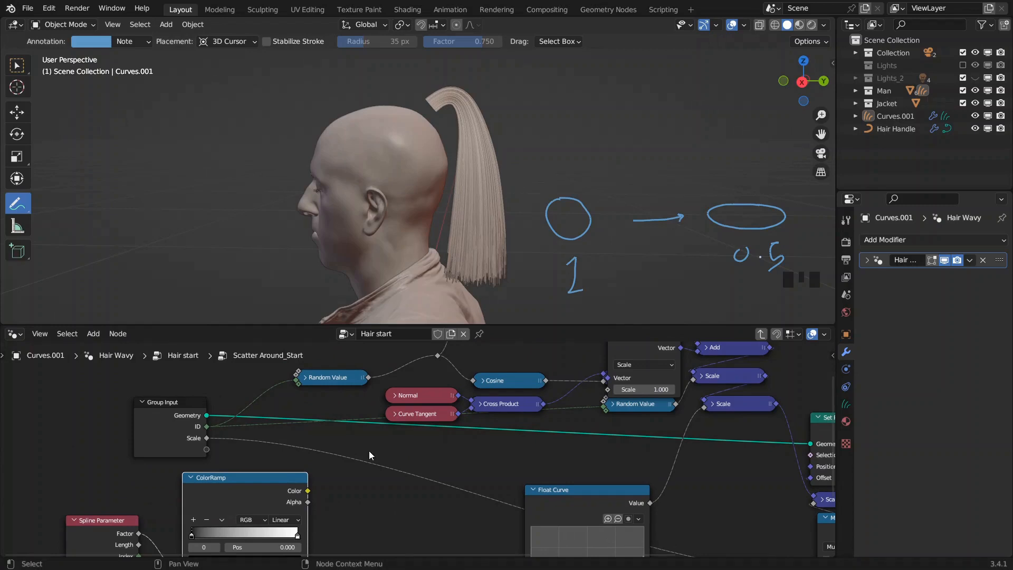
{"action": "left_click_drag", "start_coordinate": [307, 490], "coordinate": [608, 390]}
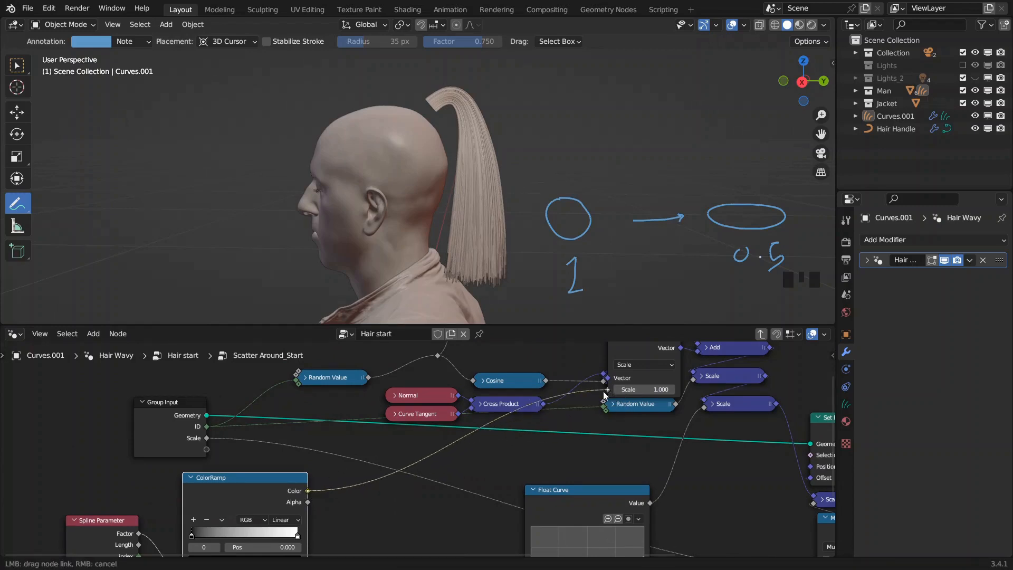
{"action": "middle_click_drag", "start_coordinate": [570, 389], "coordinate": [523, 458]}
{"action": "left_click", "coordinate": [571, 403]}
{"action": "left_click_drag", "start_coordinate": [591, 402], "coordinate": [592, 418]}
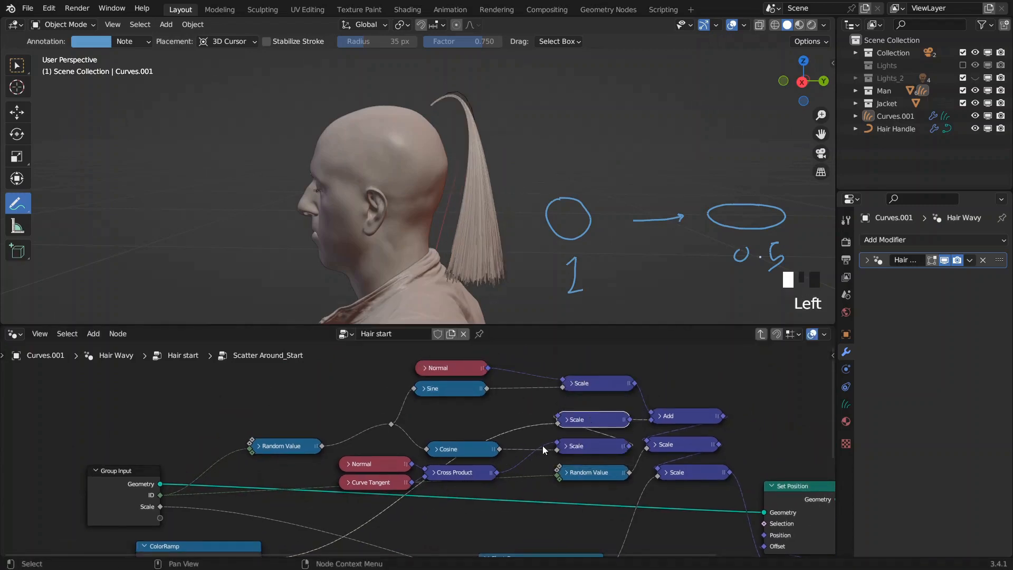
- Reverse the ColorRamp's stops so white sits at the start and black at position 1.000
{"action": "middle_click_drag", "start_coordinate": [403, 501], "coordinate": [505, 415]}
{"action": "middle_click_drag", "start_coordinate": [389, 469], "coordinate": [458, 412]}
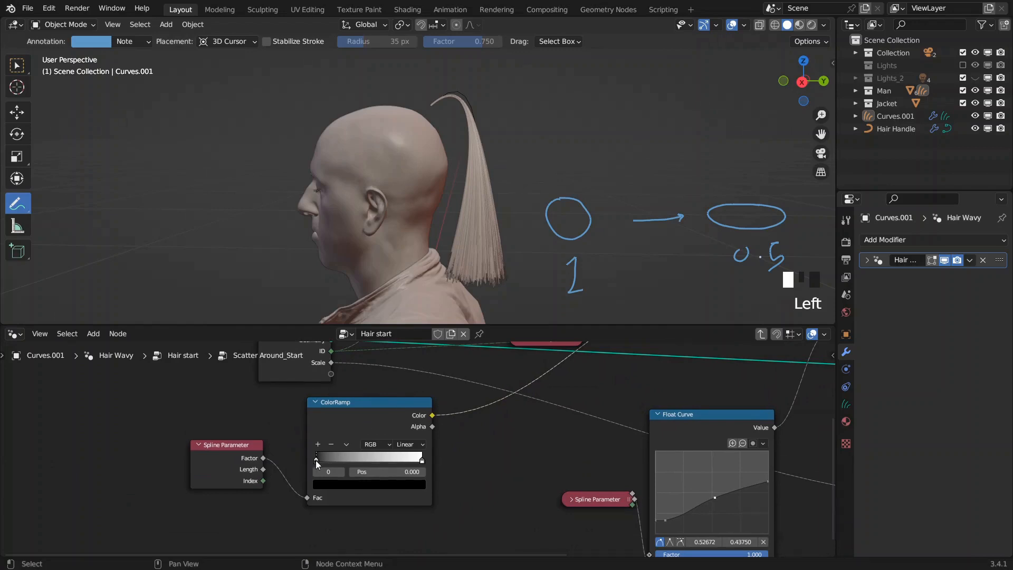
{"action": "left_click_drag", "start_coordinate": [321, 459], "coordinate": [295, 460]}
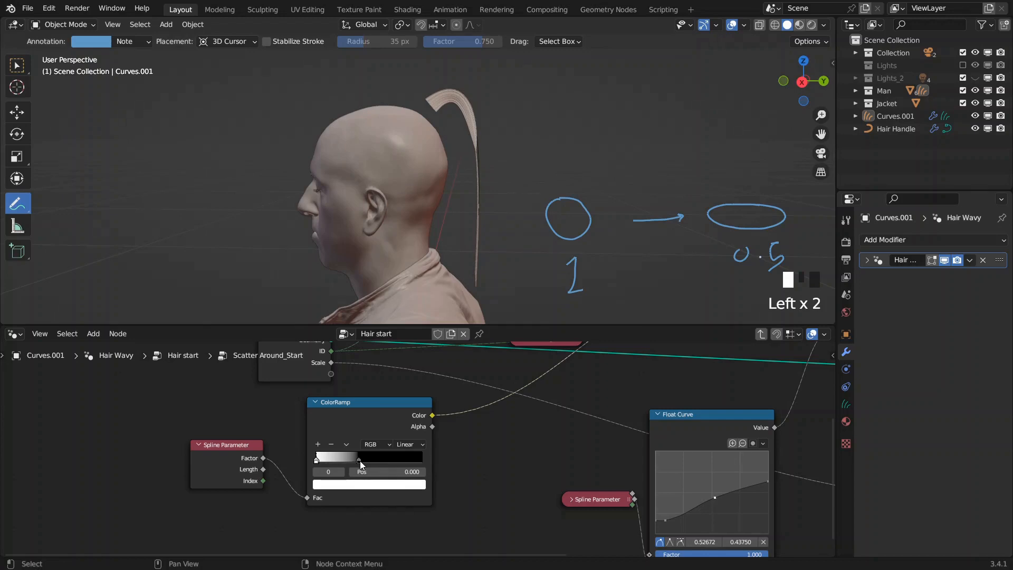
{"action": "left_click_drag", "start_coordinate": [360, 460], "coordinate": [435, 467]}
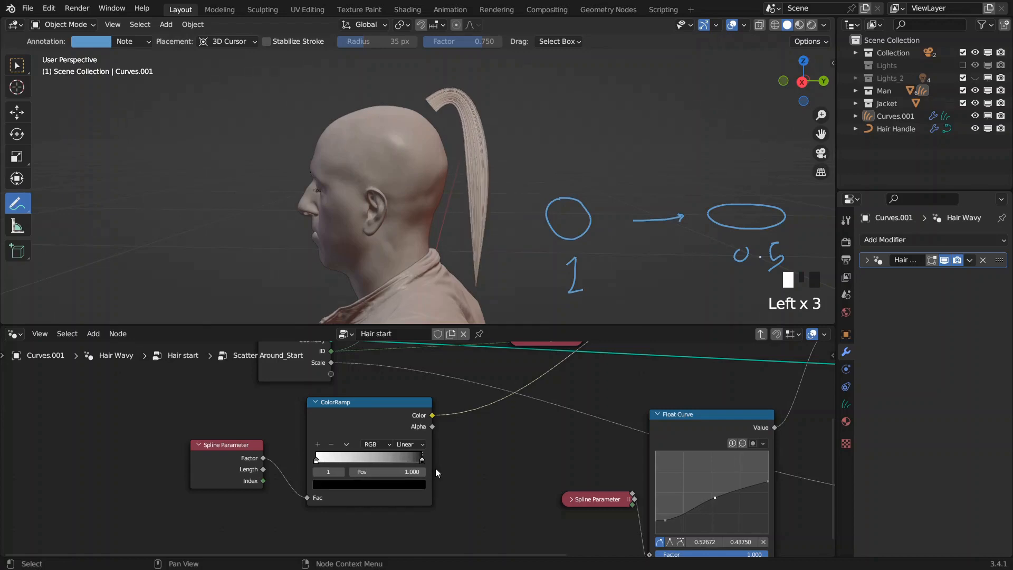
- Set the colour value of the ColorRamp's black end stop to 0.5
{"action": "left_click", "coordinate": [413, 482]}
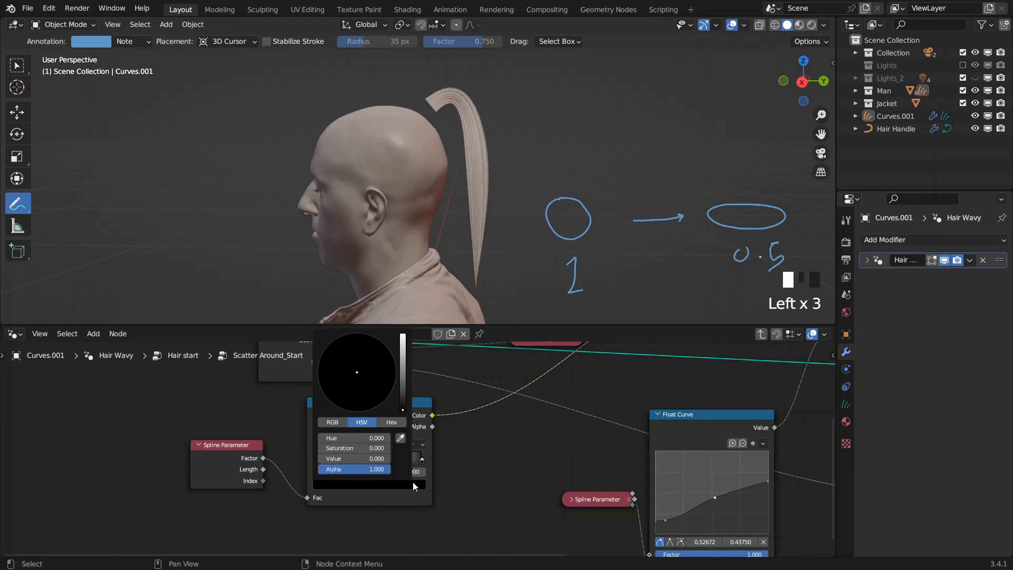
{"action": "left_click", "coordinate": [360, 458]}
{"action": "type", "text": "0.5"}
{"action": "key", "text": "Return"}
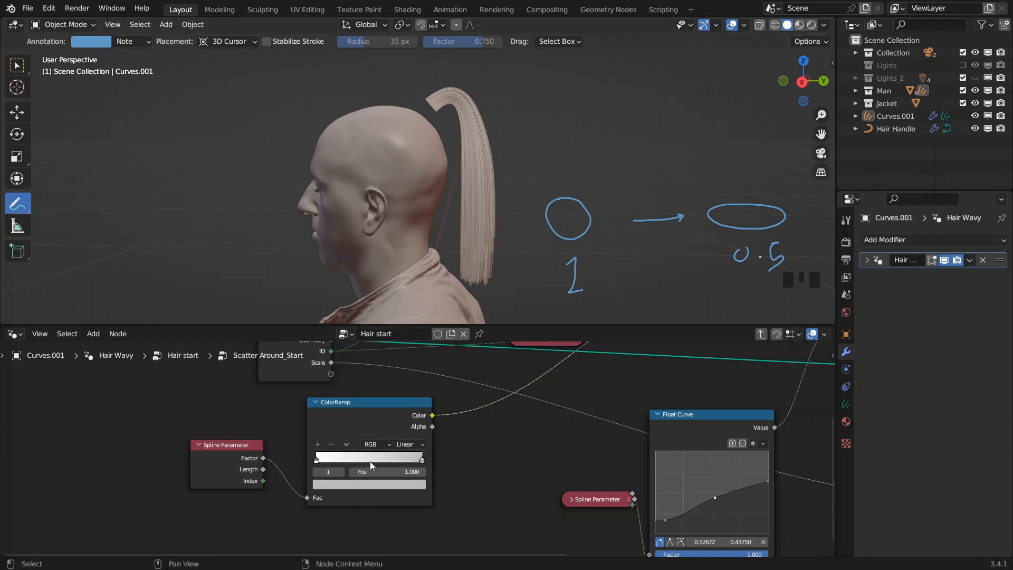
- Move the ColorRamp's grey stop near the start, to position 0.122, while watching the ponytail's root up close
{"action": "middle_click_drag", "start_coordinate": [435, 108], "coordinate": [415, 296], "text": "shift"}
{"action": "scroll", "coordinate": [444, 123], "scroll_direction": "up", "scroll_amount": 4}
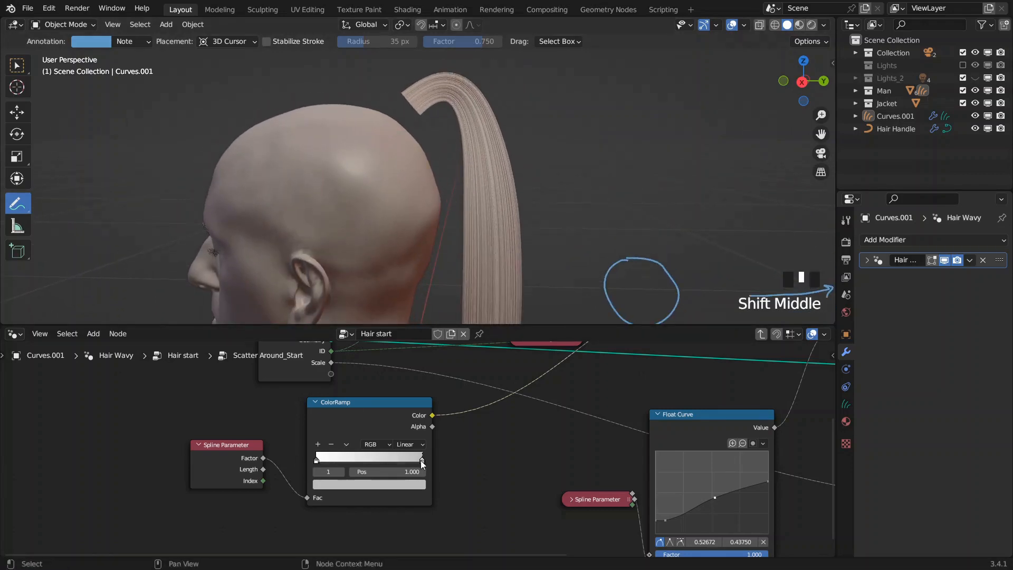
{"action": "left_click_drag", "start_coordinate": [416, 460], "coordinate": [321, 460]}
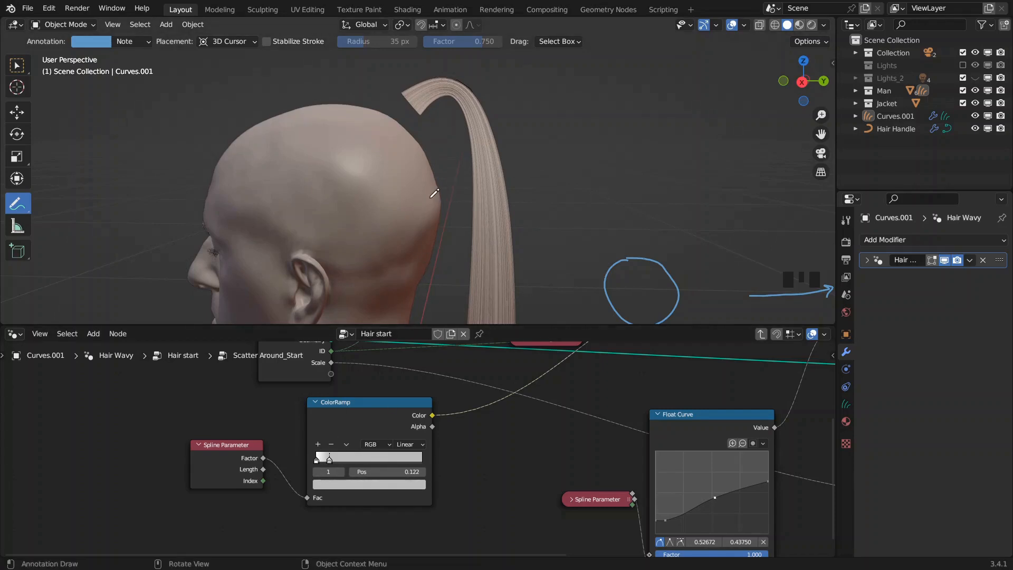
- Review the whole ponytail and the Scatter Around_Start node's inputs in the parent group, then reopen the group
{"action": "scroll", "coordinate": [427, 193], "scroll_direction": "down", "scroll_amount": 3}
{"action": "middle_click_drag", "start_coordinate": [428, 192], "coordinate": [437, 201], "text": "shift"}
{"action": "middle_click_drag", "start_coordinate": [378, 414], "coordinate": [387, 432]}
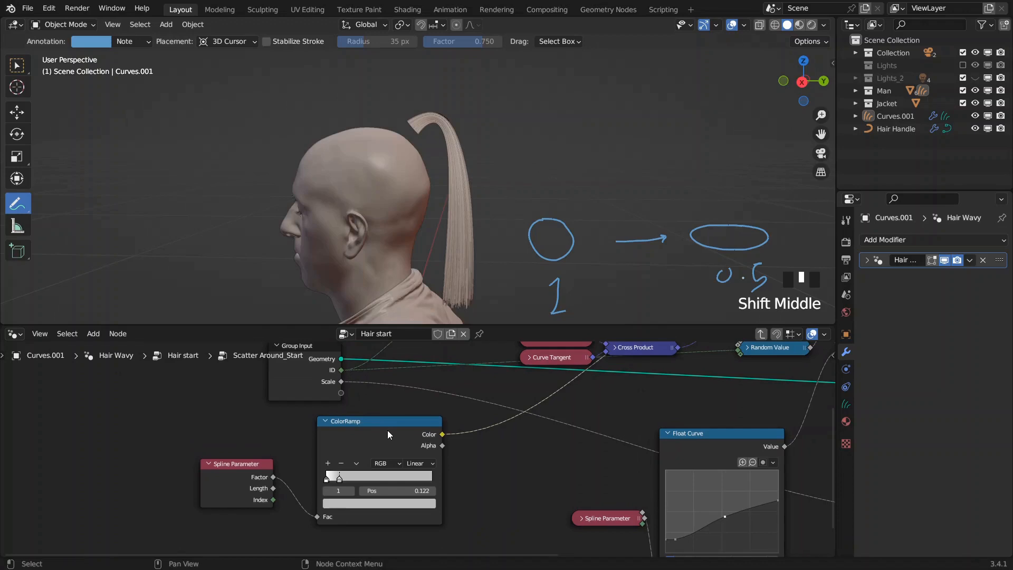
{"action": "key", "text": "Tab"}
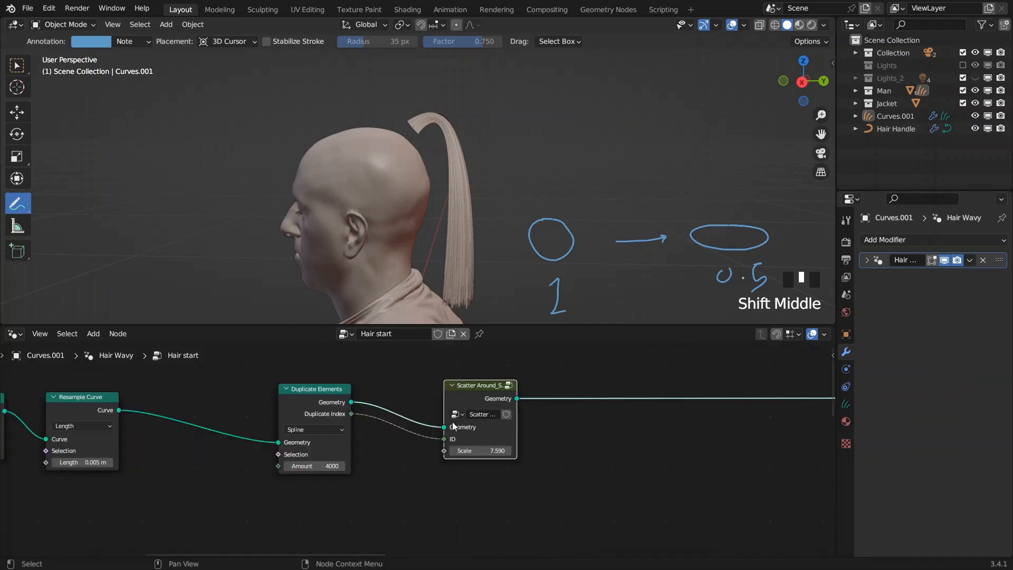
{"action": "left_click", "coordinate": [508, 386]}
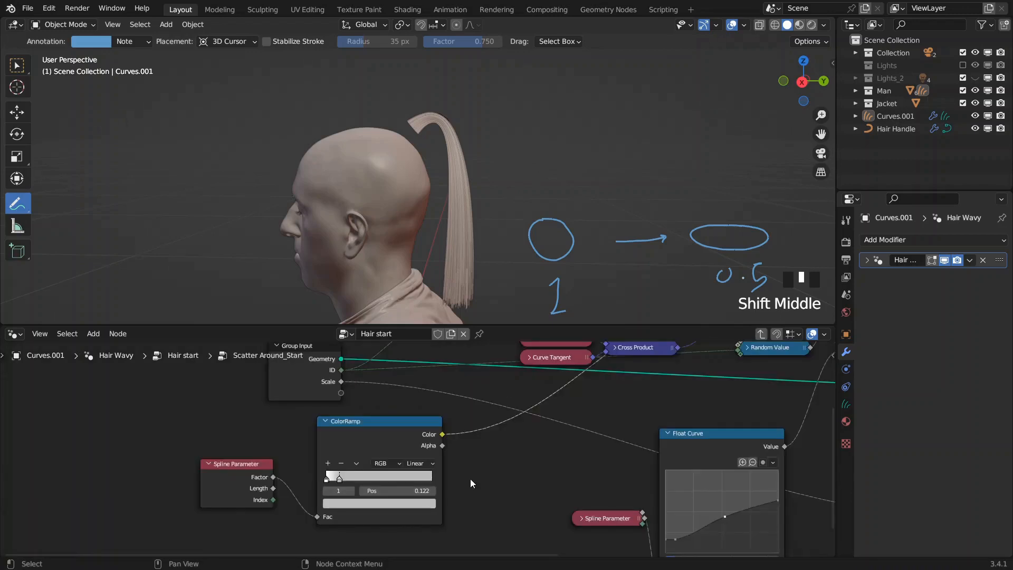
- Add a Mix node after the ColorRamp and shift the Spline Parameter and ColorRamp nodes away to make room
{"action": "key", "text": "F3"}
{"action": "type", "text": "mix"}
{"action": "key", "text": "Return"}
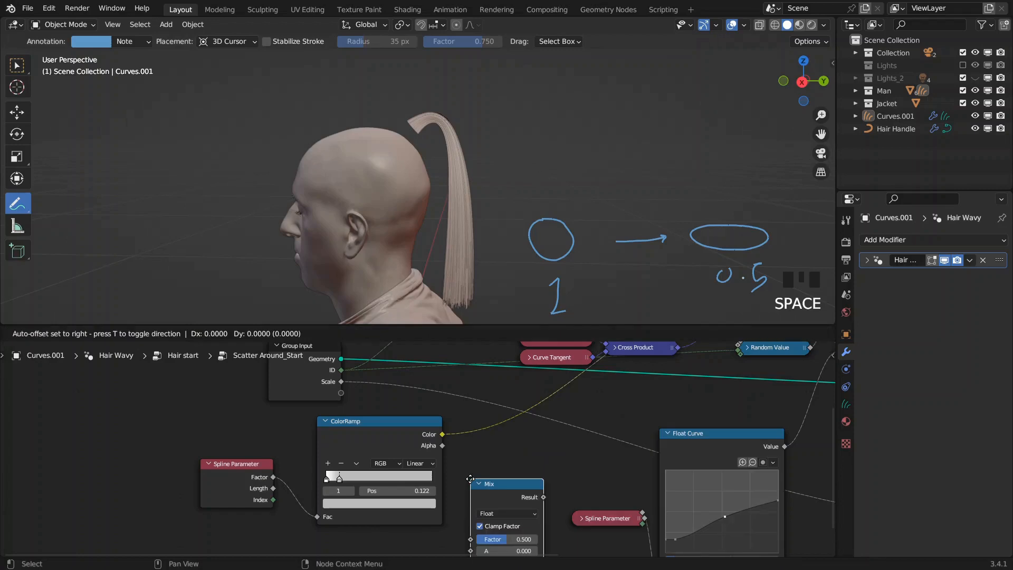
{"action": "left_click", "coordinate": [480, 444]}
{"action": "left_click_drag", "start_coordinate": [213, 434], "coordinate": [347, 488]}
{"action": "key", "text": "g"}
{"action": "left_click", "coordinate": [260, 484]}
{"action": "left_click_drag", "start_coordinate": [500, 456], "coordinate": [451, 444]}
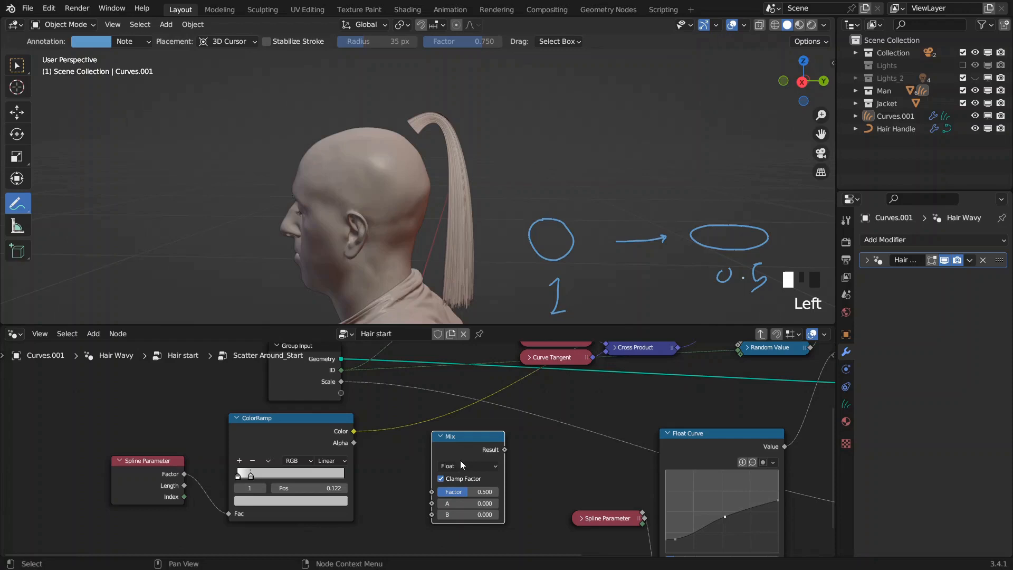
- Set the Mix node's Factor to 1.000, A to 1.000 and B to 0.500
{"action": "left_click_drag", "start_coordinate": [463, 489], "coordinate": [438, 490]}
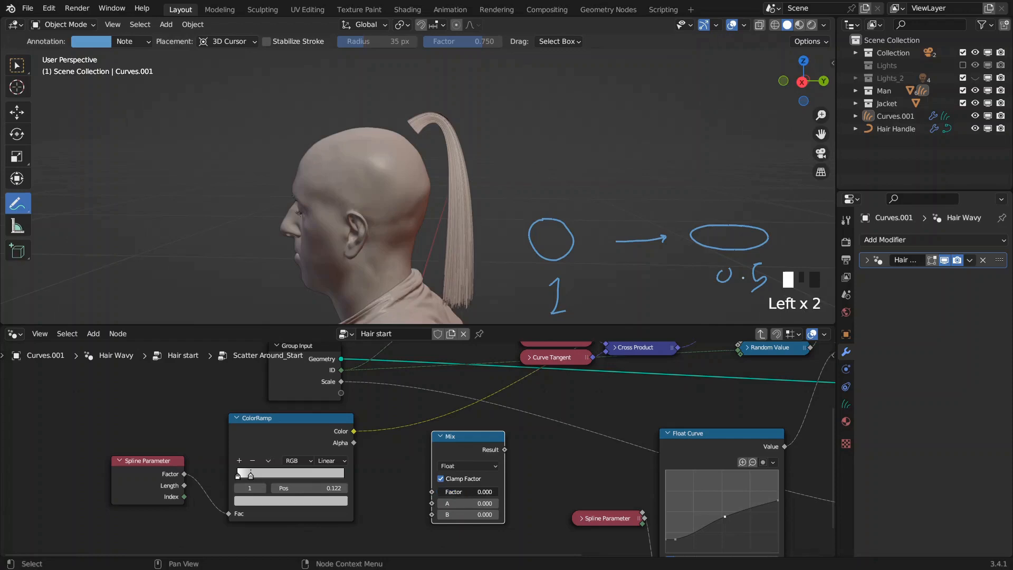
{"action": "left_click_drag", "start_coordinate": [459, 492], "coordinate": [496, 492]}
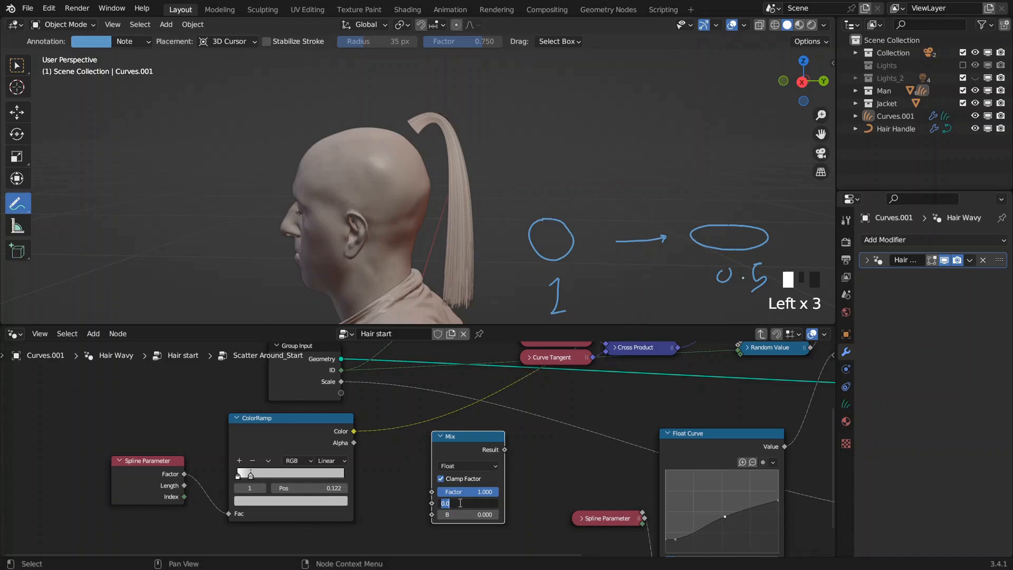
{"action": "left_click_drag", "start_coordinate": [460, 503], "coordinate": [490, 503]}
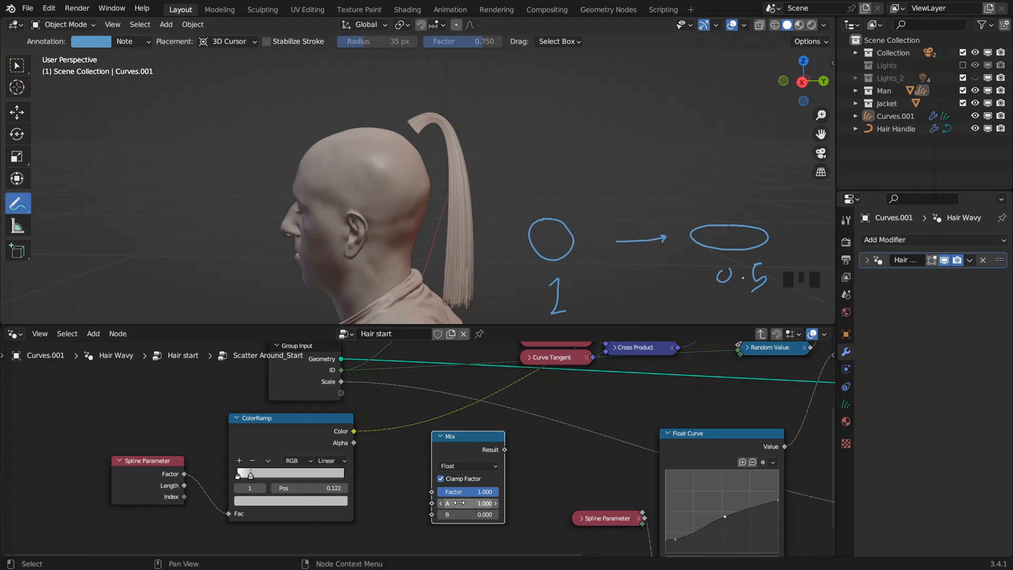
{"action": "left_click", "coordinate": [465, 512]}
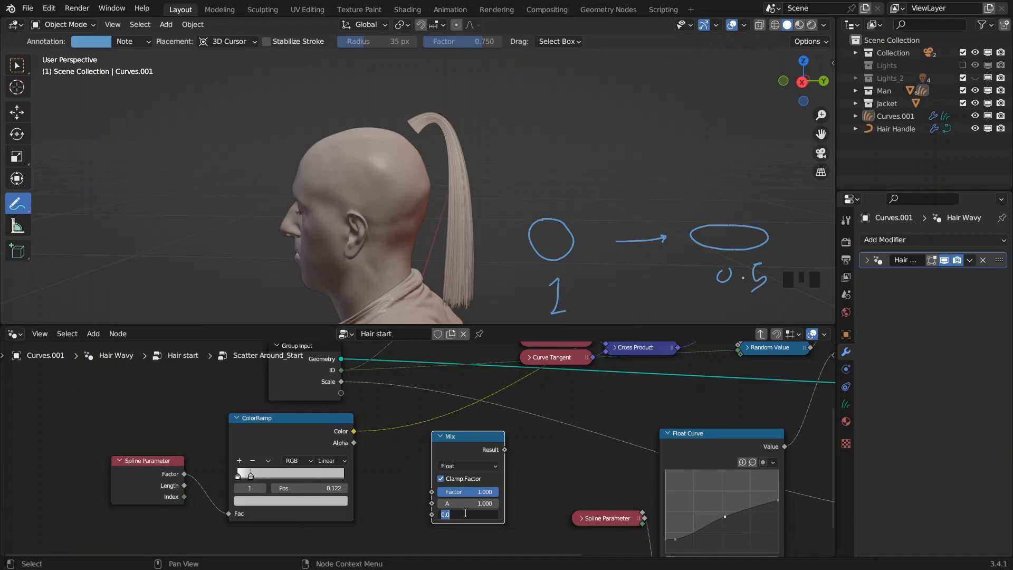
{"action": "type", "text": ".5"}
{"action": "left_click", "coordinate": [465, 512]}
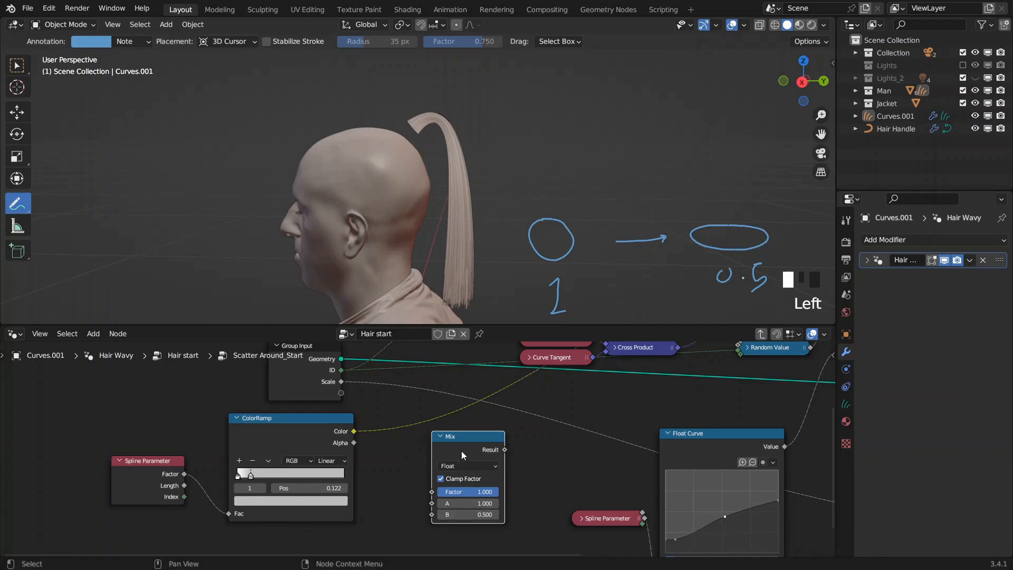
- Expose the Mix node's B value as a group input and name it Depth Scale
{"action": "left_click_drag", "start_coordinate": [461, 450], "coordinate": [470, 446]}
{"action": "left_click_drag", "start_coordinate": [441, 510], "coordinate": [341, 394]}
{"action": "key", "text": "n"}
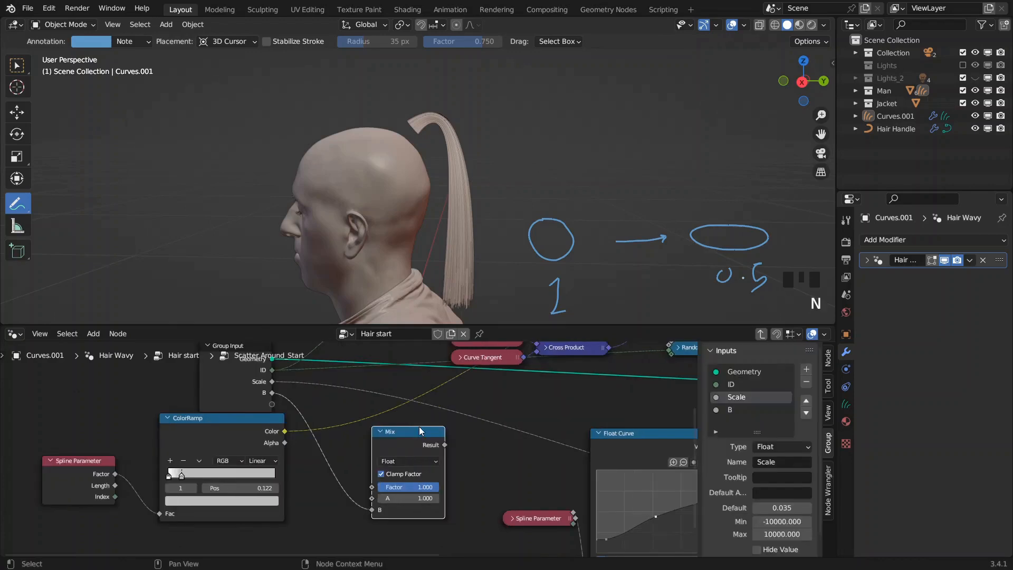
{"action": "left_click", "coordinate": [738, 409]}
{"action": "type", "text": "D"}
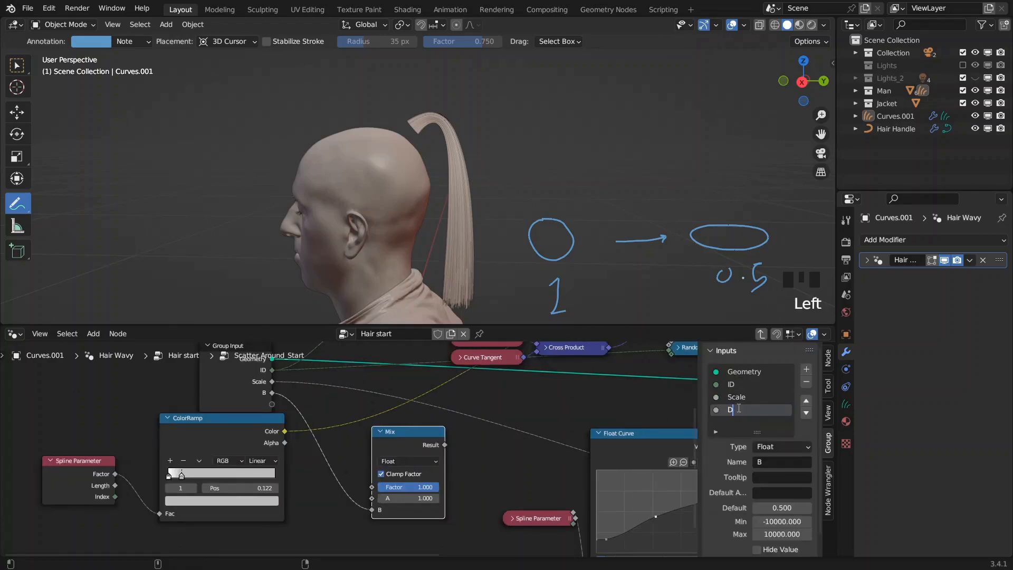
{"action": "type", "text": "enth Scale"}
{"action": "key", "text": "Return"}
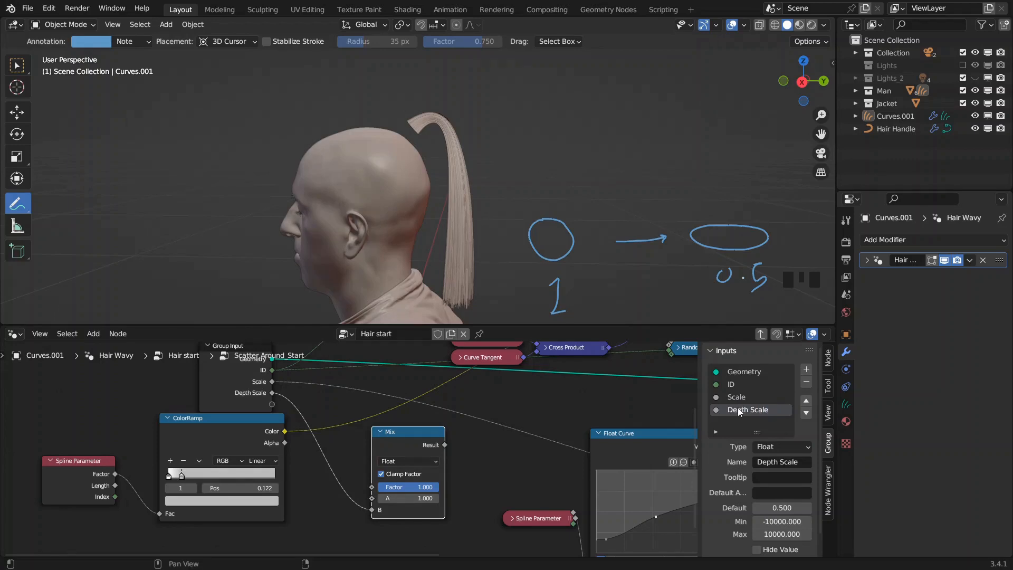
{"action": "key", "text": "n"}
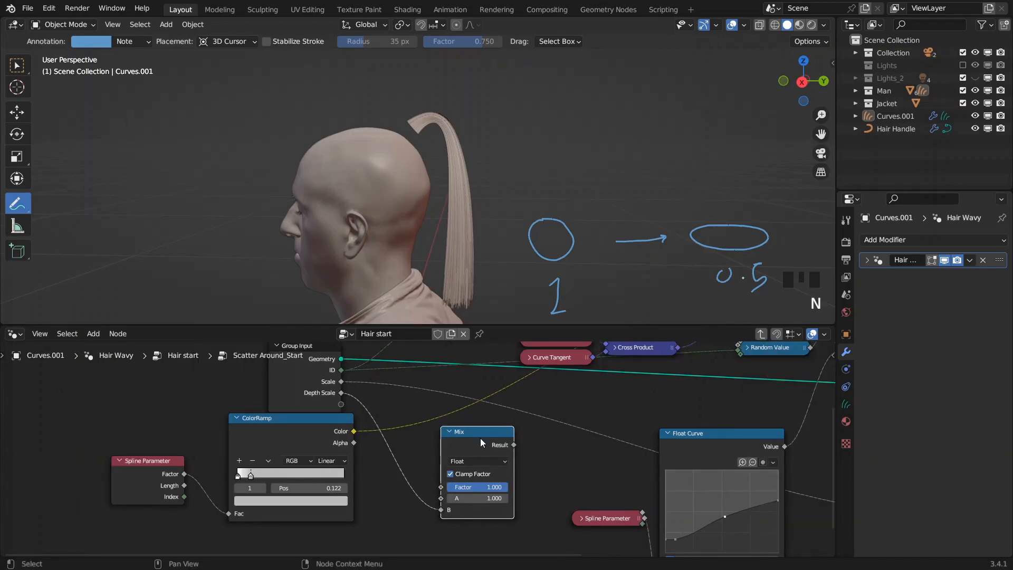
- Connect the ColorRamp's Color to the Mix node's Factor and the Mix Result to the inserted Scale node's Scale value
{"action": "left_click_drag", "start_coordinate": [345, 444], "coordinate": [437, 490]}
{"action": "left_click_drag", "start_coordinate": [473, 435], "coordinate": [455, 426]}
{"action": "middle_click_drag", "start_coordinate": [489, 418], "coordinate": [334, 486]}
{"action": "left_click_drag", "start_coordinate": [341, 504], "coordinate": [586, 366]}
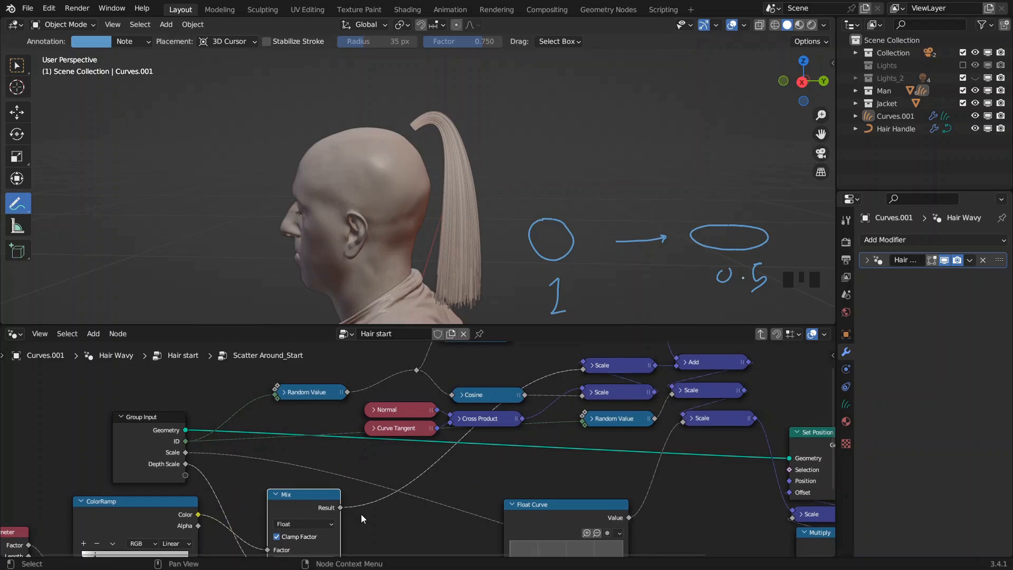
- Collapse the Mix node and set the ColorRamp's grey stop to black at position 0.145
{"action": "middle_click_drag", "start_coordinate": [352, 519], "coordinate": [468, 414]}
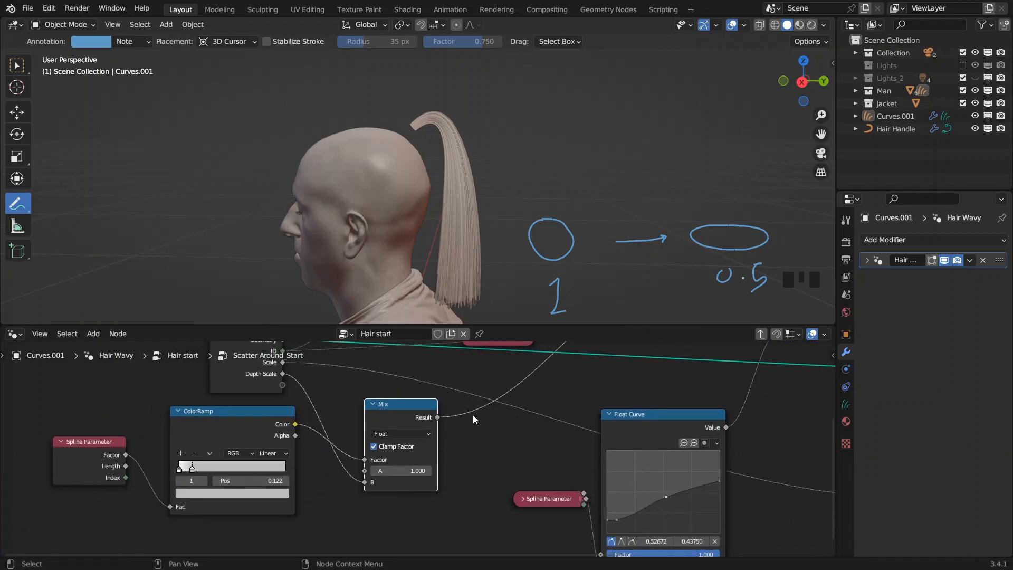
{"action": "middle_click_drag", "start_coordinate": [381, 415], "coordinate": [468, 419]}
{"action": "left_click", "coordinate": [461, 408]}
{"action": "middle_click_drag", "start_coordinate": [410, 455], "coordinate": [482, 438]}
{"action": "scroll", "coordinate": [448, 443], "scroll_direction": "up", "scroll_amount": 3}
{"action": "left_click_drag", "start_coordinate": [349, 461], "coordinate": [352, 461]}
{"action": "left_click", "coordinate": [354, 497]}
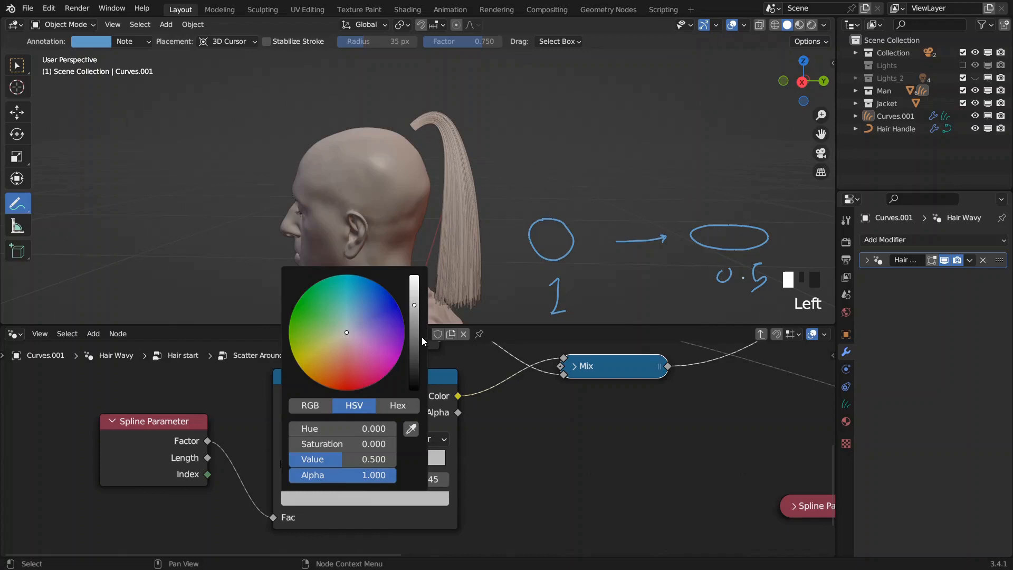
{"action": "left_click_drag", "start_coordinate": [415, 334], "coordinate": [414, 393]}
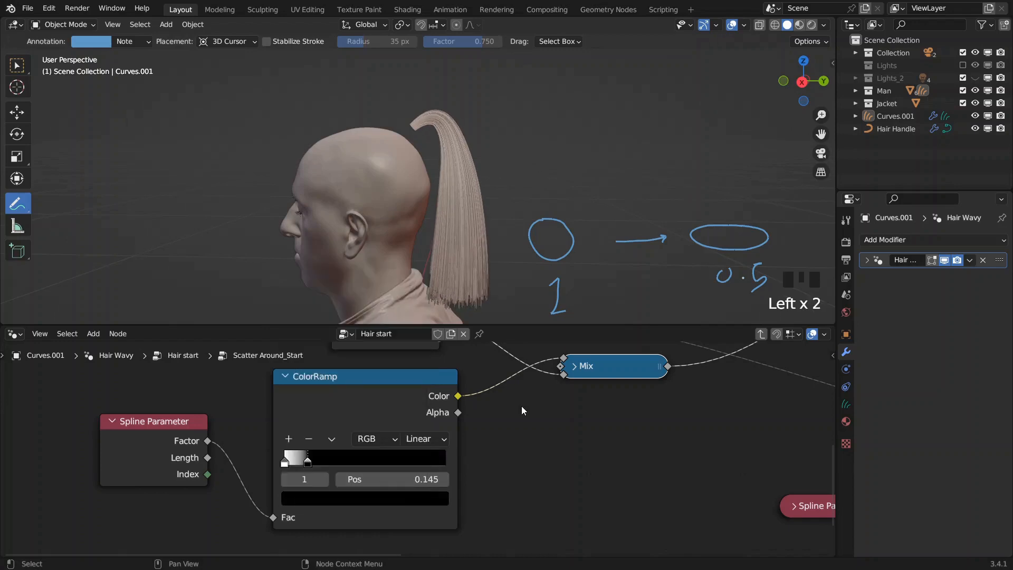
- Try out the Depth Scale value on the Scatter Around_Start node in the parent group, then return inside the group
{"action": "key", "text": "Tab"}
{"action": "mouse_move", "coordinate": [517, 469]}
{"action": "left_mouse_down", "text": "shift"}
{"action": "mouse_move", "coordinate": [487, 470]}
{"action": "mouse_move", "coordinate": [529, 469]}
{"action": "left_mouse_up", "text": "shift"}
{"action": "right_click", "coordinate": [517, 469]}
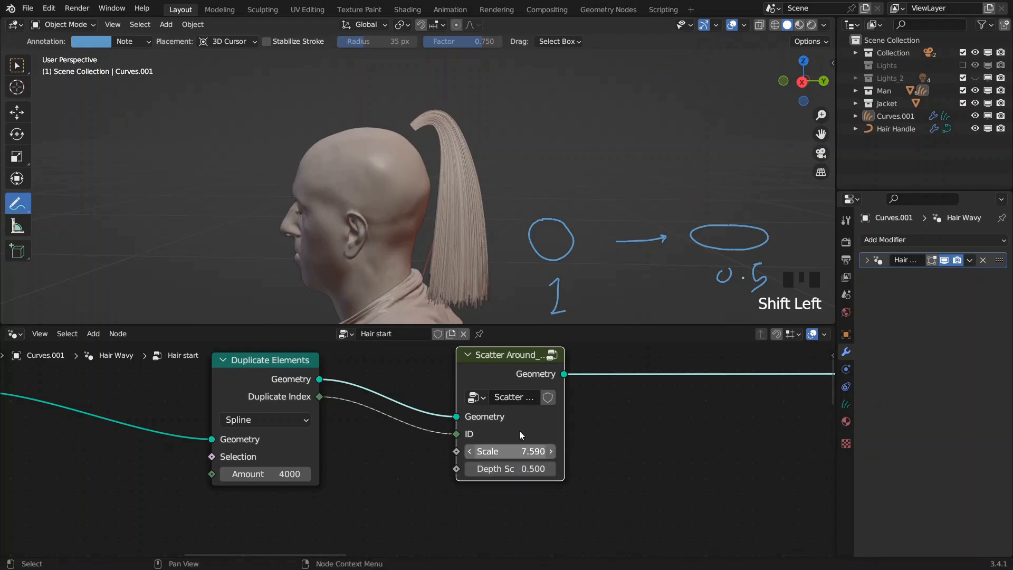
{"action": "key", "text": "Tab"}
- Rearrange the ColorRamp so the black stop comes first at position 0.061 with the white stop shortly after it
{"action": "left_click_drag", "start_coordinate": [285, 458], "coordinate": [464, 466]}
{"action": "left_click_drag", "start_coordinate": [305, 459], "coordinate": [294, 460]}
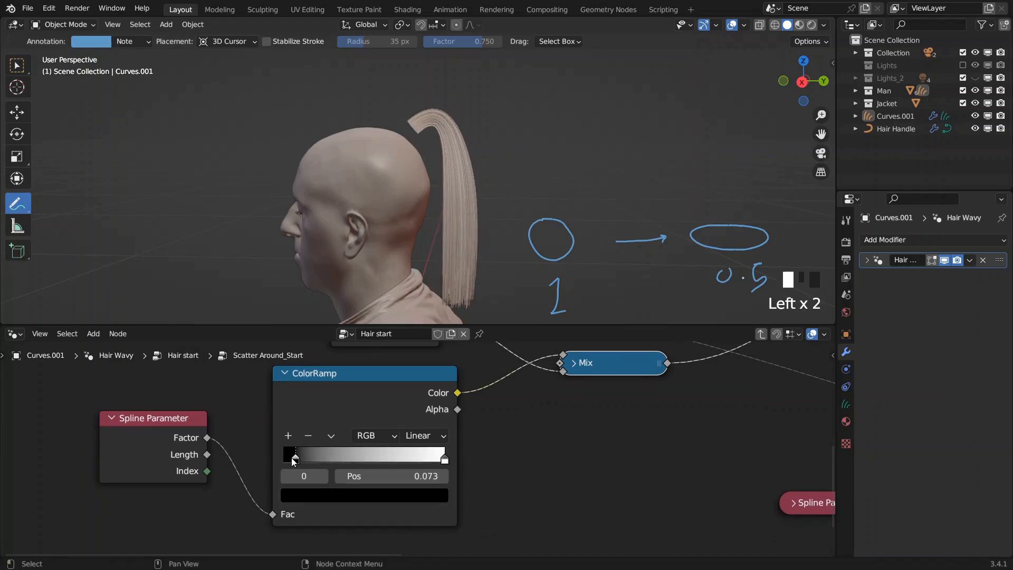
{"action": "left_click_drag", "start_coordinate": [443, 460], "coordinate": [310, 459]}
{"action": "left_click", "coordinate": [295, 459]}
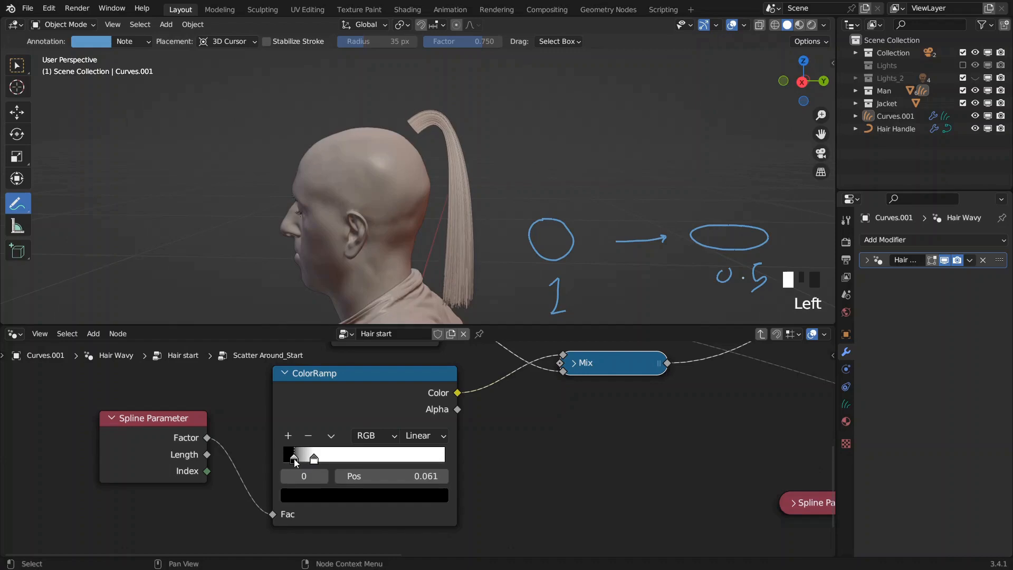
- Move the ColorRamp's white stop closer to the black stop, to position 0.111
{"action": "left_click_drag", "start_coordinate": [314, 458], "coordinate": [303, 460]}
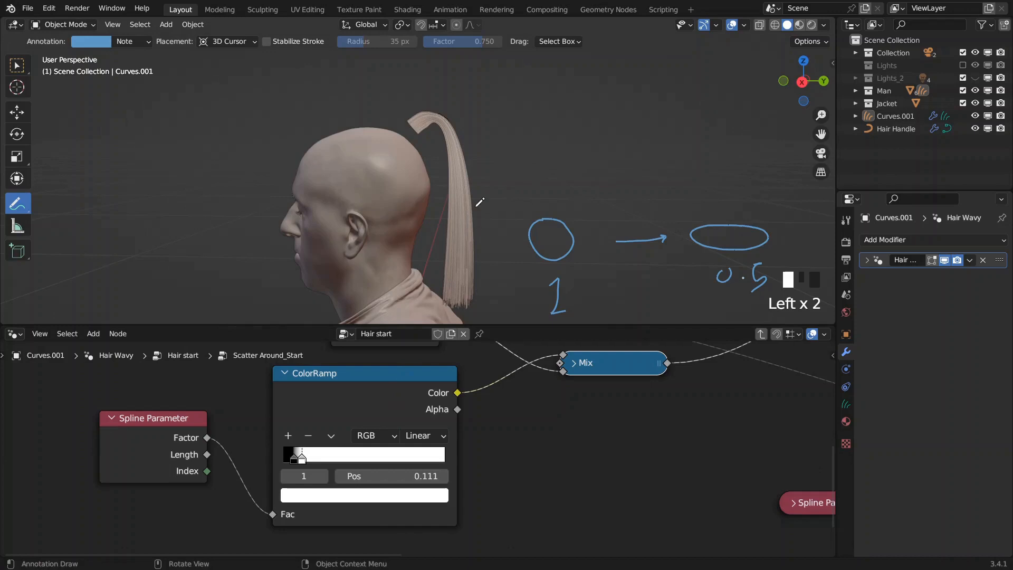
{"action": "scroll", "coordinate": [454, 184], "scroll_direction": "up", "scroll_amount": 6}
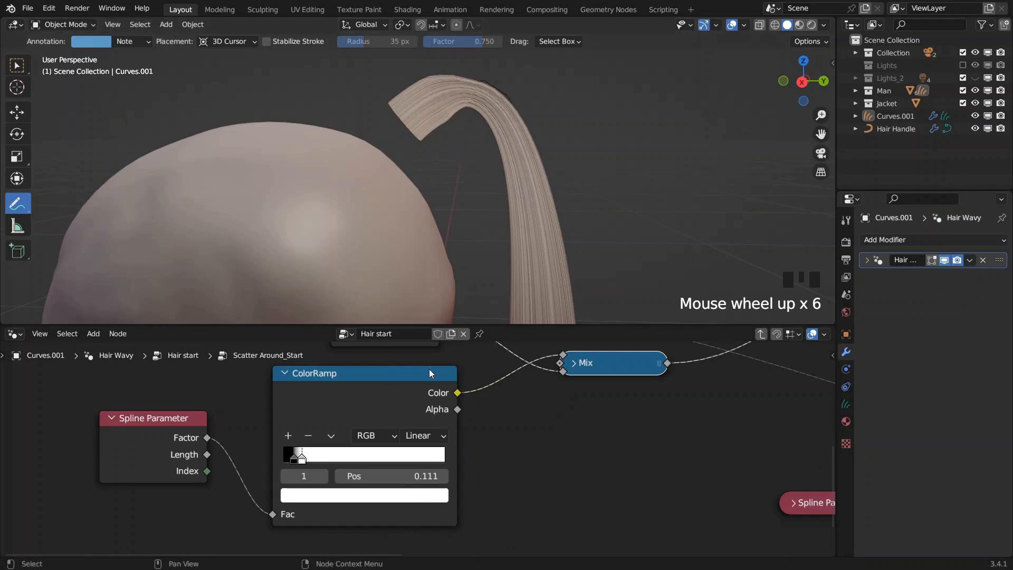
- Set Depth Scale to about 0.530 on the Scatter Around_Start node in the parent group, then return inside the group
{"action": "key", "text": "Tab"}
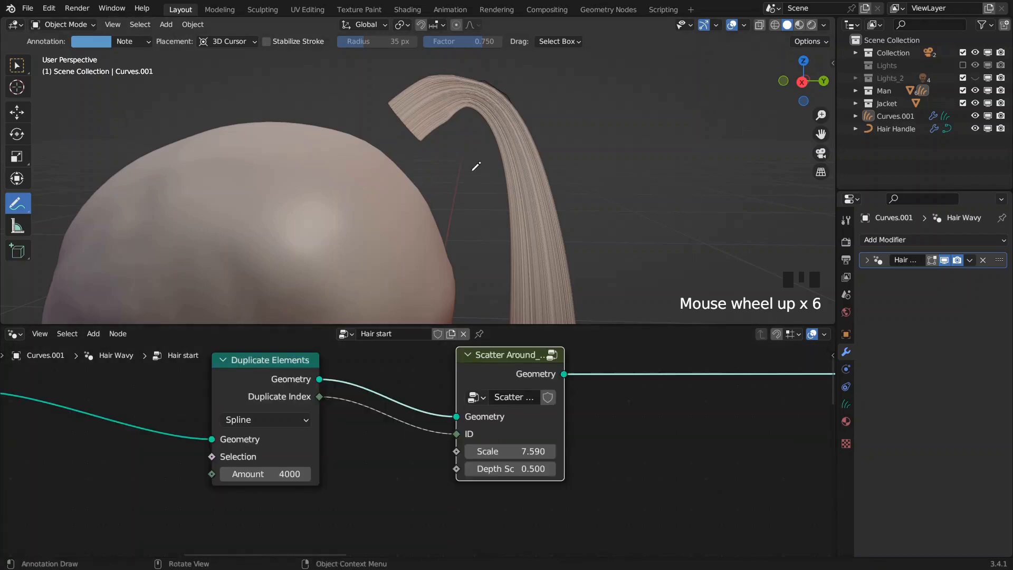
{"action": "scroll", "coordinate": [455, 171], "scroll_direction": "down", "scroll_amount": 3}
{"action": "scroll", "coordinate": [456, 178], "scroll_direction": "down", "scroll_amount": 2}
{"action": "mouse_move", "coordinate": [455, 170]}
{"action": "middle_mouse_down"}
{"action": "mouse_move", "coordinate": [449, 182]}
{"action": "mouse_move", "coordinate": [450, 157]}
{"action": "middle_mouse_up"}
{"action": "scroll", "coordinate": [448, 150], "scroll_direction": "down", "scroll_amount": 1}
{"action": "left_click_drag", "start_coordinate": [512, 470], "coordinate": [527, 469], "text": "shift"}
{"action": "middle_click_drag", "start_coordinate": [580, 264], "coordinate": [439, 271]}
{"action": "scroll", "coordinate": [384, 179], "scroll_direction": "up", "scroll_amount": 3}
{"action": "scroll", "coordinate": [385, 179], "scroll_direction": "up", "scroll_amount": 3}
{"action": "scroll", "coordinate": [385, 179], "scroll_direction": "down", "scroll_amount": 5}
{"action": "scroll", "coordinate": [400, 166], "scroll_direction": "up", "scroll_amount": 3}
{"action": "key", "text": "Tab"}
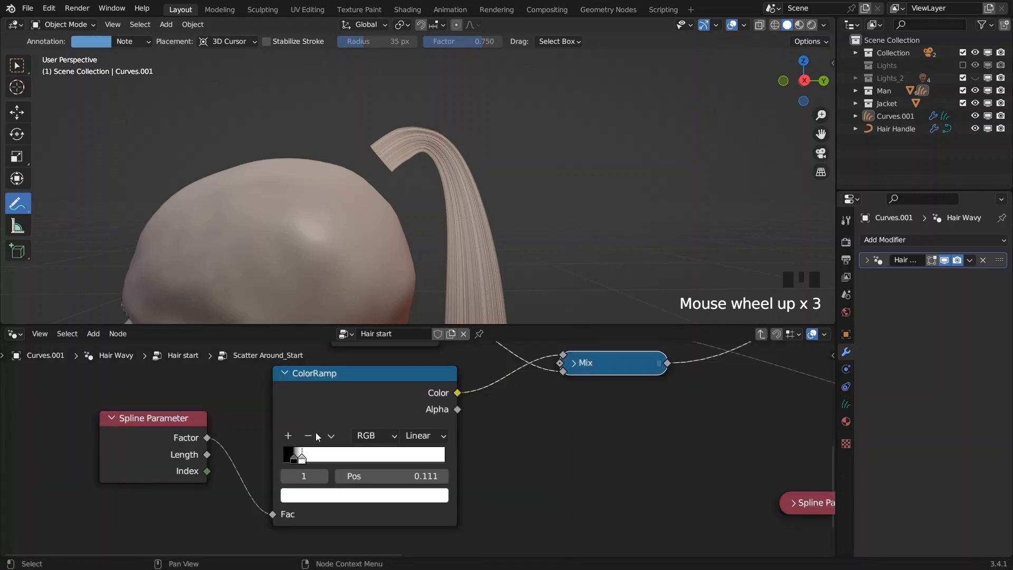
- Move the ColorRamp's black stop toward the start of the ramp, to position 0.011
{"action": "left_click", "coordinate": [290, 457], "text": "shift"}
{"action": "left_click_drag", "start_coordinate": [288, 459], "coordinate": [285, 461]}
{"action": "scroll", "coordinate": [403, 238], "scroll_direction": "down", "scroll_amount": 4}
{"action": "middle_click_drag", "start_coordinate": [417, 239], "coordinate": [453, 285]}
{"action": "mouse_move", "coordinate": [541, 282]}
{"action": "left_mouse_down", "text": "ctrl"}
{"action": "mouse_move", "coordinate": [559, 263]}
{"action": "mouse_move", "coordinate": [741, 285]}
{"action": "left_mouse_up", "text": "ctrl"}
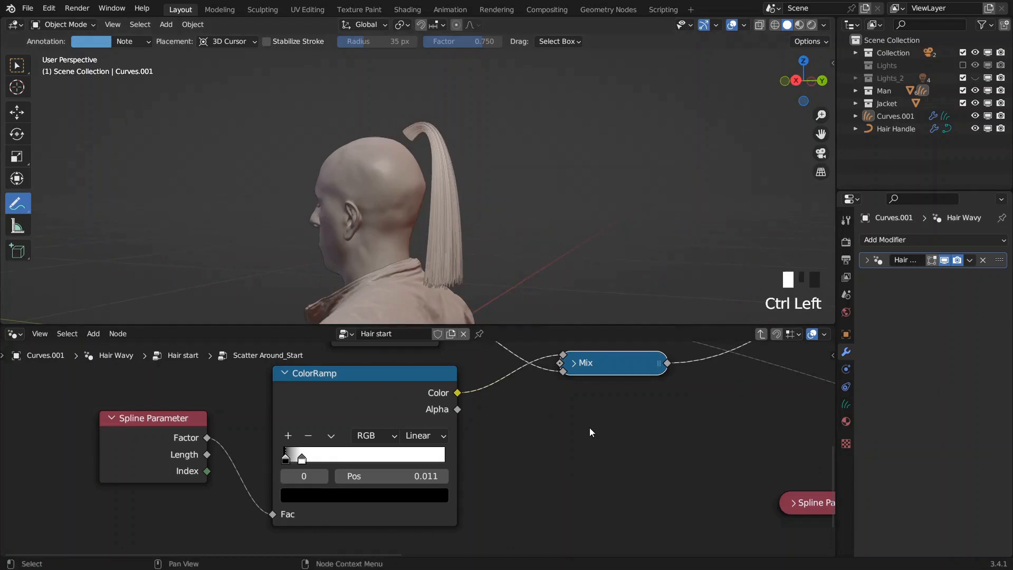
- Raise the Float Curve's end point and move its middle point up to about 0.5229, 0.5260
{"action": "scroll", "coordinate": [596, 423], "scroll_direction": "down", "scroll_amount": 11}
{"action": "middle_click_drag", "start_coordinate": [606, 423], "coordinate": [509, 426]}
{"action": "scroll", "coordinate": [509, 425], "scroll_direction": "up", "scroll_amount": 8}
{"action": "mouse_move", "coordinate": [187, 409]}
{"action": "left_mouse_down"}
{"action": "mouse_move", "coordinate": [217, 408]}
{"action": "mouse_move", "coordinate": [201, 407]}
{"action": "left_mouse_up"}
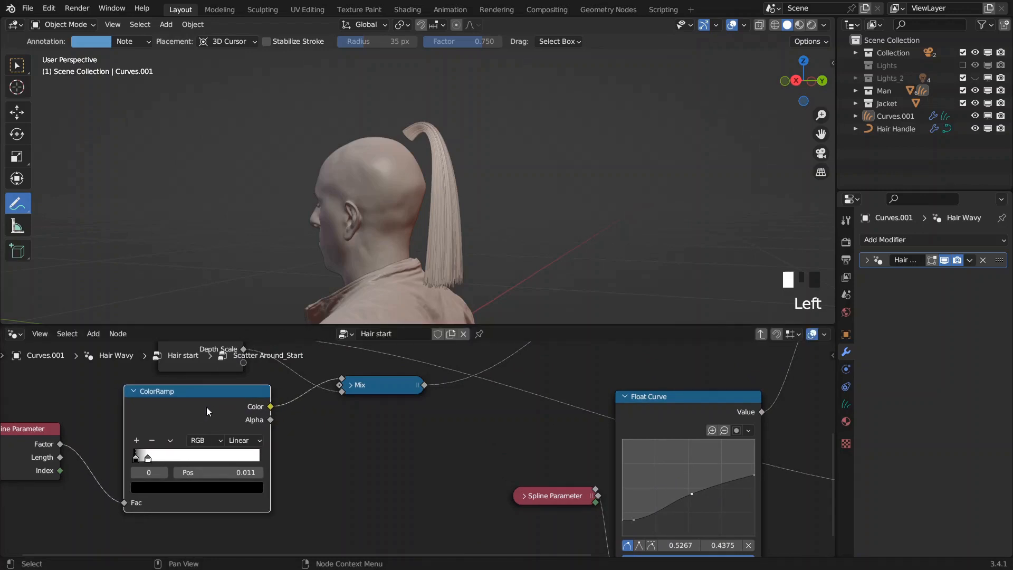
{"action": "middle_click_drag", "start_coordinate": [584, 454], "coordinate": [461, 423]}
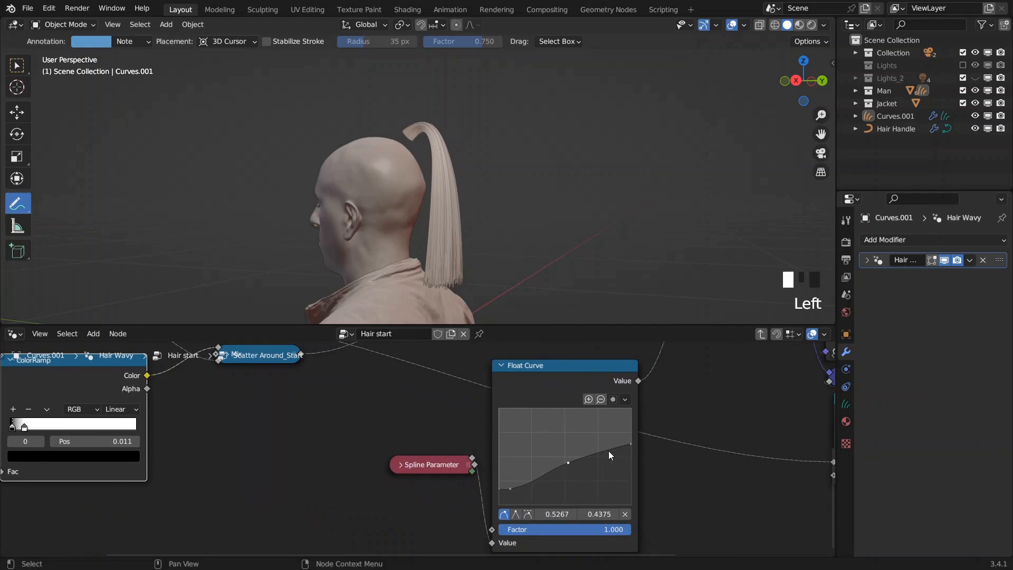
{"action": "left_click_drag", "start_coordinate": [628, 444], "coordinate": [630, 430]}
{"action": "left_click_drag", "start_coordinate": [568, 466], "coordinate": [568, 453]}
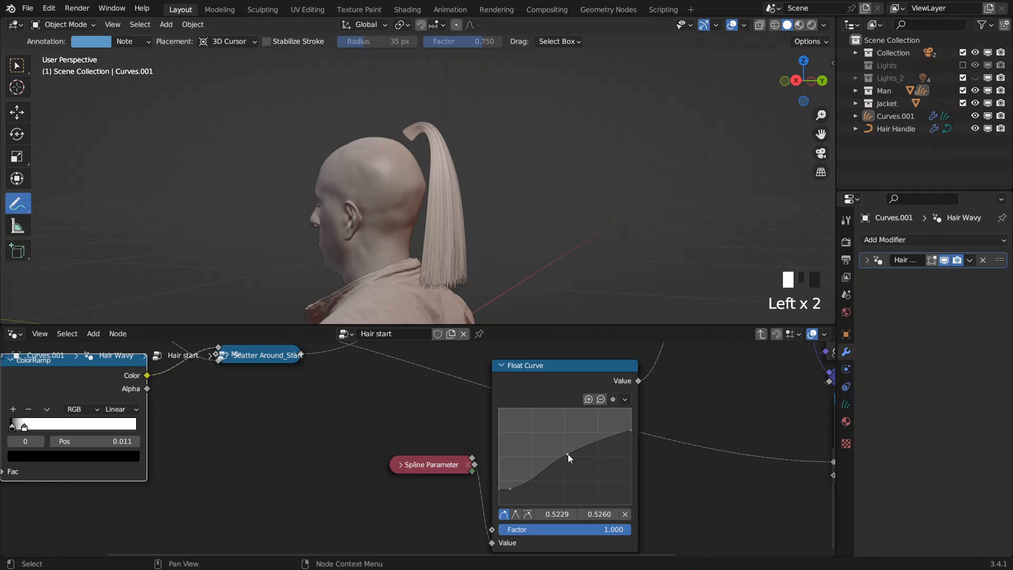
- Raise the Float Curve's end point slightly more and move its middle point to about 0.5305, 0.6302
{"action": "middle_click_drag", "start_coordinate": [477, 245], "coordinate": [446, 245]}
{"action": "scroll", "coordinate": [439, 243], "scroll_direction": "up", "scroll_amount": 3}
{"action": "scroll", "coordinate": [446, 244], "scroll_direction": "down", "scroll_amount": 2}
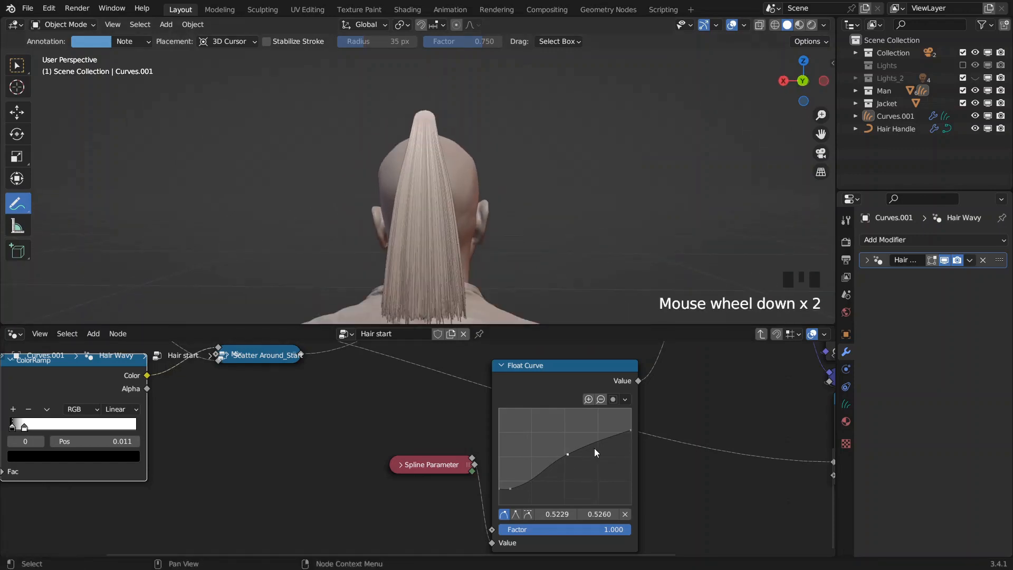
{"action": "left_click_drag", "start_coordinate": [630, 431], "coordinate": [630, 428]}
{"action": "left_click_drag", "start_coordinate": [568, 453], "coordinate": [568, 444]}
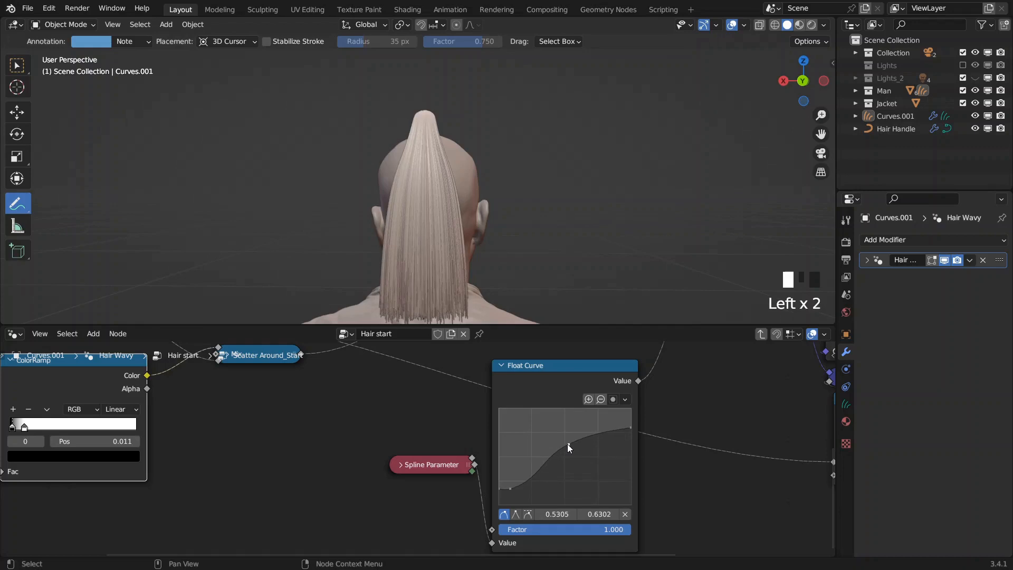
- Change the Float Curve's lower point at 0.0879, 0.1669 to a vector handle
{"action": "mouse_move", "coordinate": [437, 111]}
{"action": "left_mouse_down"}
{"action": "mouse_move", "coordinate": [470, 211]}
{"action": "mouse_move", "coordinate": [444, 120]}
{"action": "mouse_move", "coordinate": [458, 168]}
{"action": "left_mouse_up"}
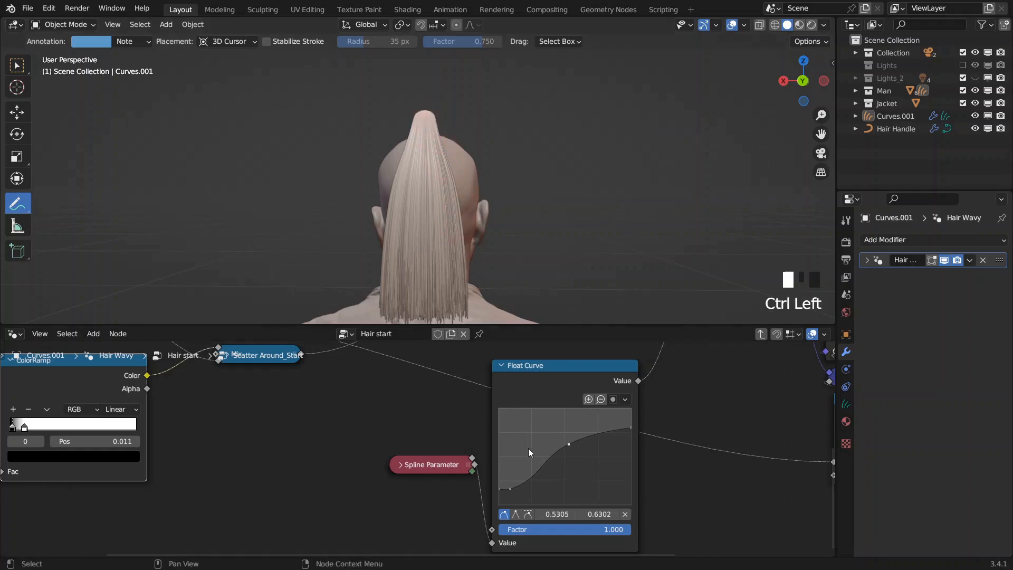
{"action": "left_click", "coordinate": [510, 488]}
{"action": "left_click", "coordinate": [511, 489]}
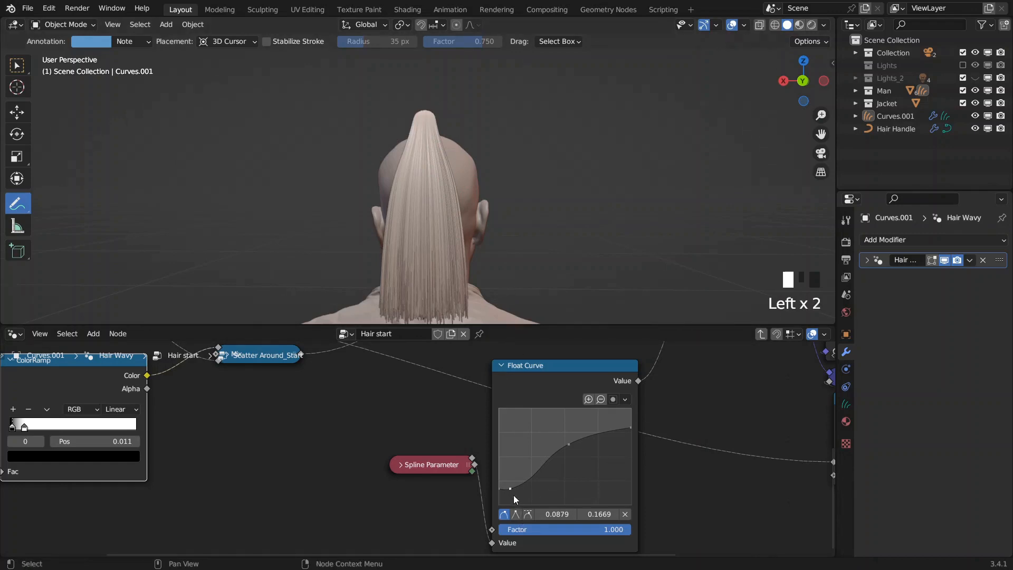
{"action": "left_click", "coordinate": [527, 515]}
{"action": "left_click", "coordinate": [516, 514]}
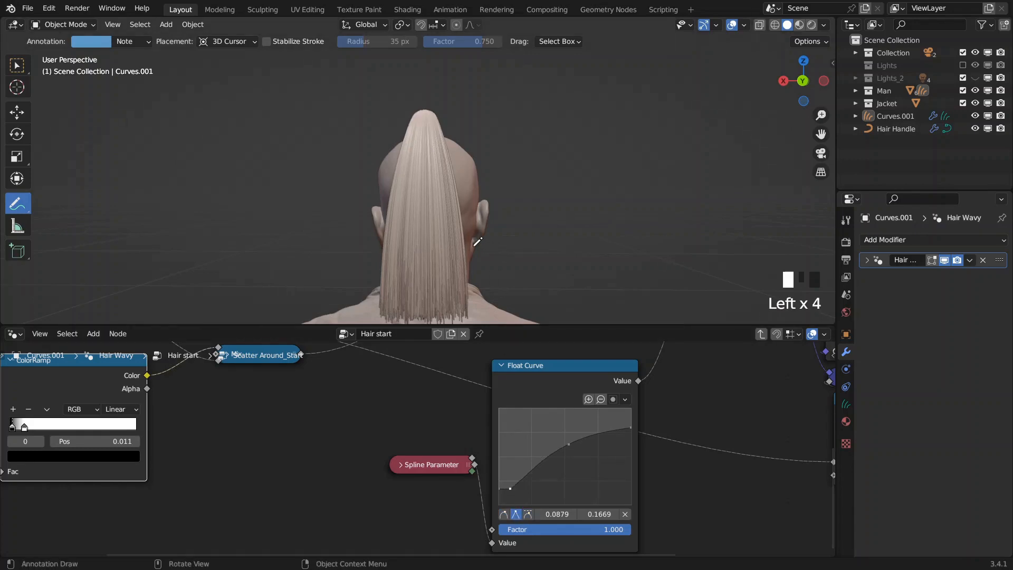
- Examine the group's node chain, especially the Scale and Multiply nodes feeding the Set Position offset
{"action": "scroll", "coordinate": [446, 440], "scroll_direction": "down", "scroll_amount": 5}
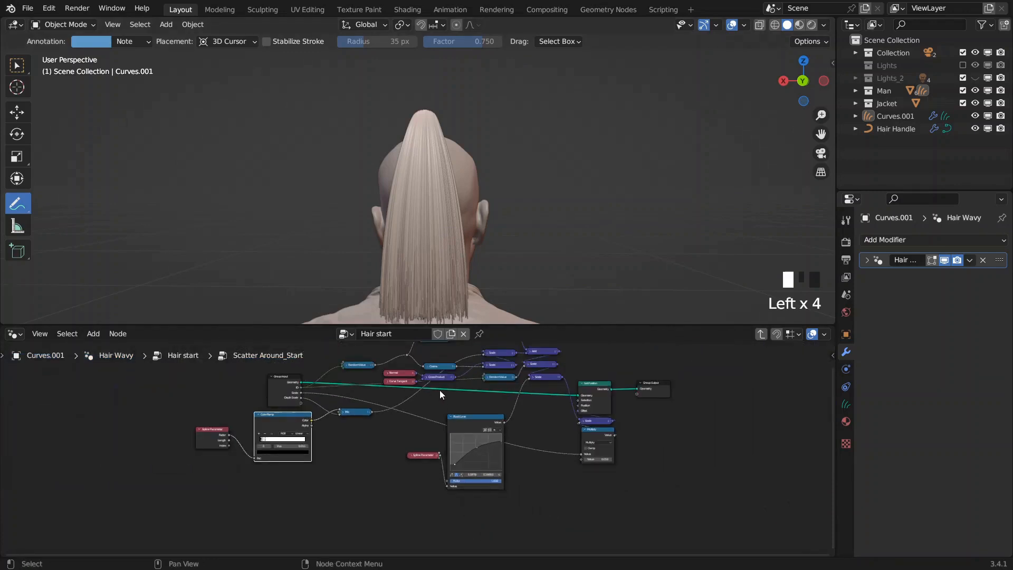
{"action": "scroll", "coordinate": [413, 420], "scroll_direction": "up", "scroll_amount": 3}
{"action": "middle_click_drag", "start_coordinate": [413, 420], "coordinate": [448, 416]}
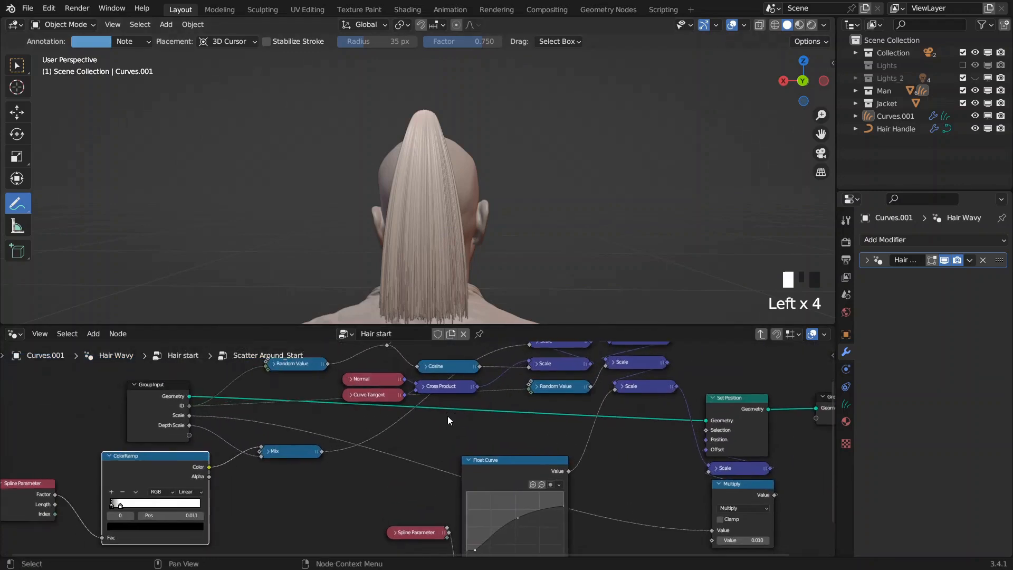
{"action": "middle_click_drag", "start_coordinate": [664, 451], "coordinate": [454, 392]}
{"action": "scroll", "coordinate": [414, 448], "scroll_direction": "up", "scroll_amount": 8}
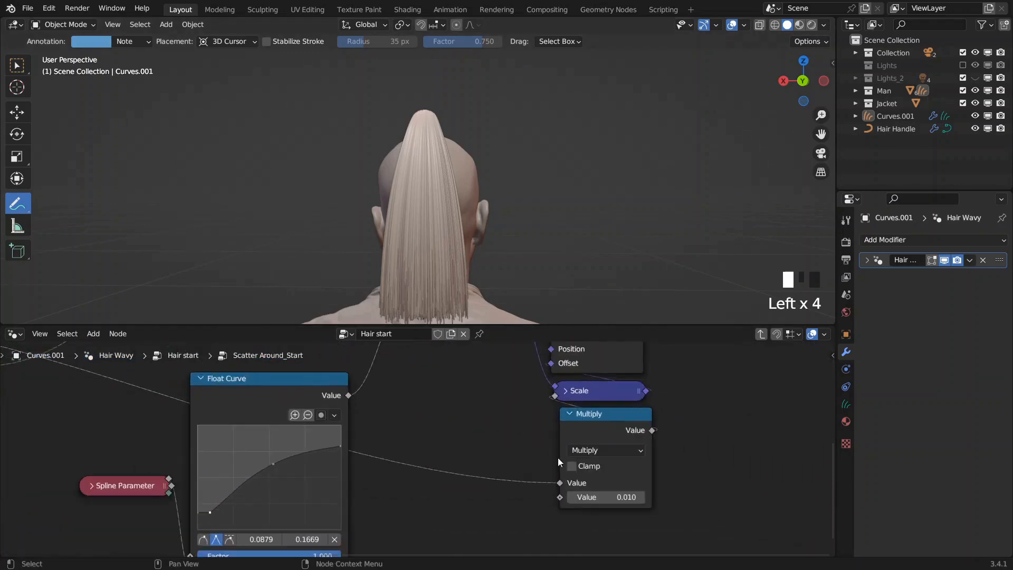
{"action": "middle_click_drag", "start_coordinate": [549, 452], "coordinate": [452, 454]}
{"action": "scroll", "coordinate": [545, 409], "scroll_direction": "down", "scroll_amount": 1}
{"action": "middle_click_drag", "start_coordinate": [544, 417], "coordinate": [576, 477]}
{"action": "scroll", "coordinate": [573, 469], "scroll_direction": "down", "scroll_amount": 2}
{"action": "mouse_move", "coordinate": [581, 478]}
{"action": "left_mouse_down"}
{"action": "mouse_move", "coordinate": [415, 433]}
{"action": "mouse_move", "coordinate": [573, 498]}
{"action": "mouse_move", "coordinate": [575, 484]}
{"action": "left_mouse_up"}
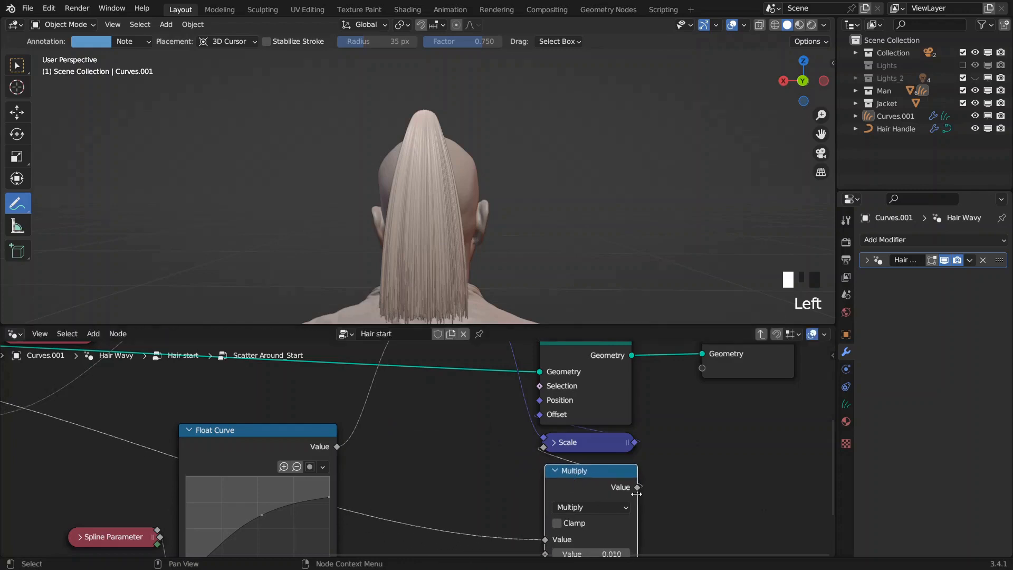
{"action": "middle_click_drag", "start_coordinate": [631, 527], "coordinate": [631, 463]}
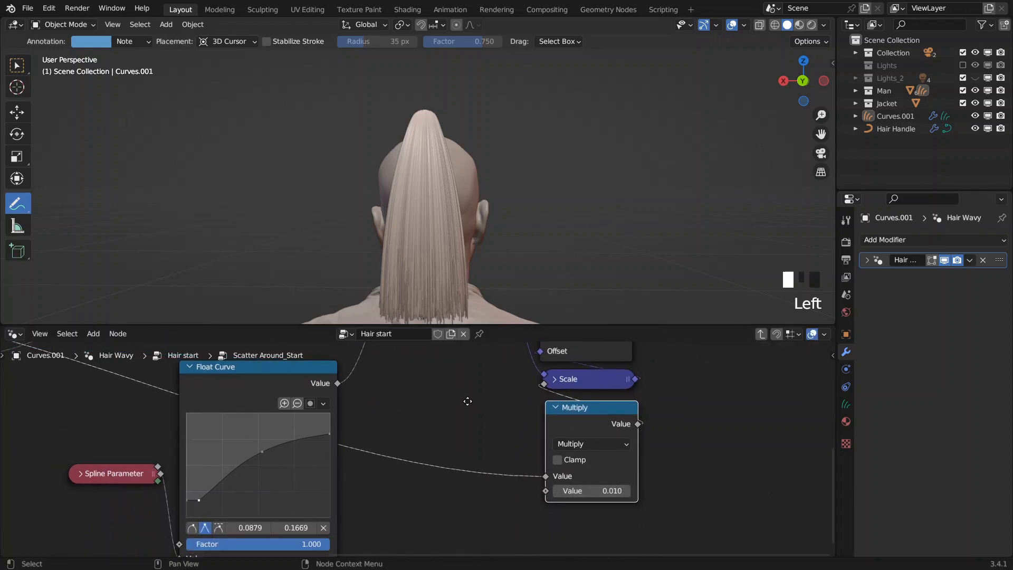
- Leave the group and try out the Scale and Depth Scale values on the Scatter Around_Start node without keeping the changes
{"action": "key", "text": "Tab"}
{"action": "left_click_drag", "start_coordinate": [498, 453], "coordinate": [596, 452]}
{"action": "right_click", "coordinate": [498, 452]}
{"action": "middle_click_drag", "start_coordinate": [485, 196], "coordinate": [555, 209]}
{"action": "left_click_drag", "start_coordinate": [496, 467], "coordinate": [491, 467]}
{"action": "right_click", "coordinate": [496, 467]}
{"action": "middle_click_drag", "start_coordinate": [449, 200], "coordinate": [375, 197]}
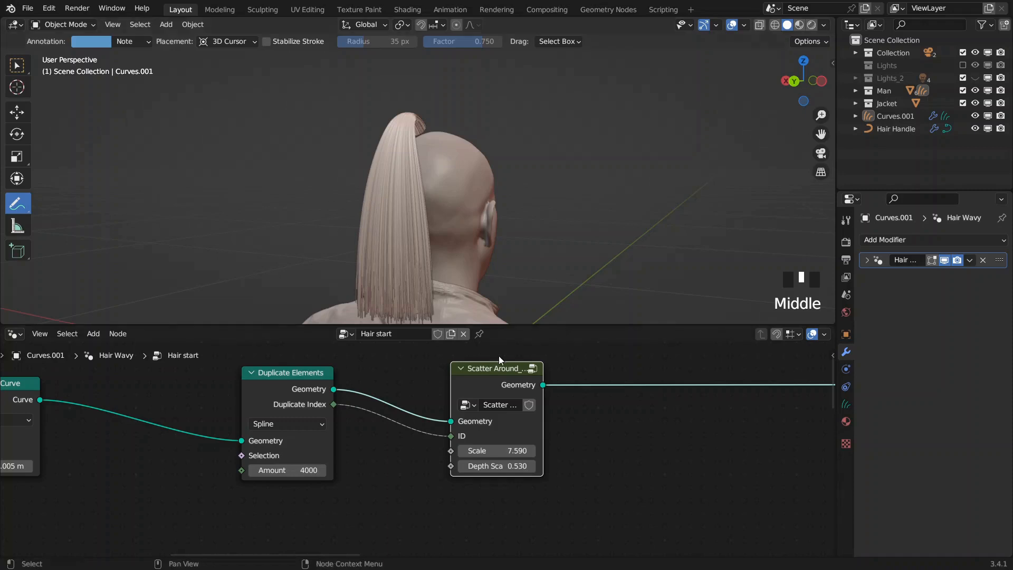
{"action": "middle_click_drag", "start_coordinate": [639, 426], "coordinate": [378, 441]}
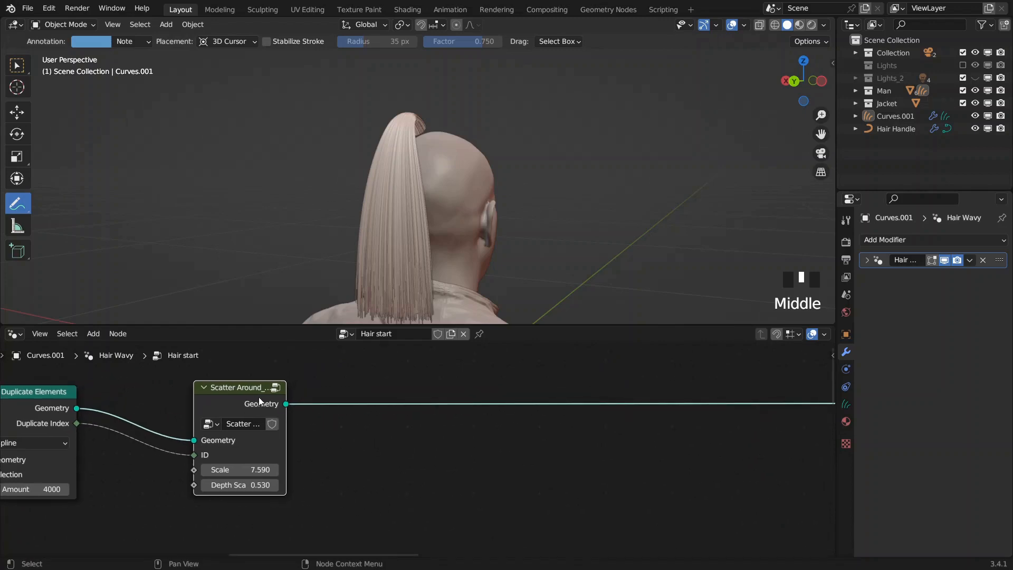
{"action": "left_click", "coordinate": [239, 401]}
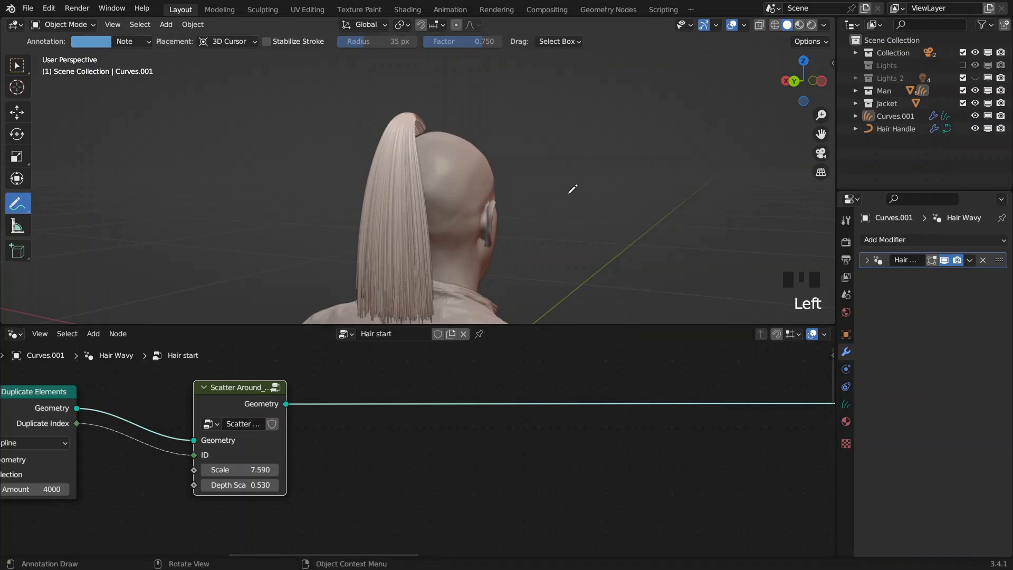
- Sketch an annotation beside the head showing a diagonal straight line with a curl spiralling around it
{"action": "mouse_move", "coordinate": [574, 202]}
{"action": "left_mouse_down"}
{"action": "mouse_move", "coordinate": [617, 202]}
{"action": "mouse_move", "coordinate": [587, 237]}
{"action": "left_mouse_up"}
{"action": "key", "text": "ctrl+z"}
{"action": "mouse_move", "coordinate": [597, 202]}
{"action": "left_mouse_down"}
{"action": "mouse_move", "coordinate": [612, 241]}
{"action": "mouse_move", "coordinate": [607, 194]}
{"action": "mouse_move", "coordinate": [595, 201]}
{"action": "left_mouse_up"}
{"action": "left_click_drag", "start_coordinate": [615, 238], "coordinate": [624, 209], "text": "ctrl"}
{"action": "left_click_drag", "start_coordinate": [554, 162], "coordinate": [674, 261]}
{"action": "mouse_move", "coordinate": [554, 166]}
{"action": "left_mouse_down"}
{"action": "mouse_move", "coordinate": [593, 160]}
{"action": "mouse_move", "coordinate": [593, 192]}
{"action": "mouse_move", "coordinate": [622, 235]}
{"action": "mouse_move", "coordinate": [675, 238]}
{"action": "mouse_move", "coordinate": [643, 255]}
{"action": "mouse_move", "coordinate": [678, 257]}
{"action": "left_mouse_up"}
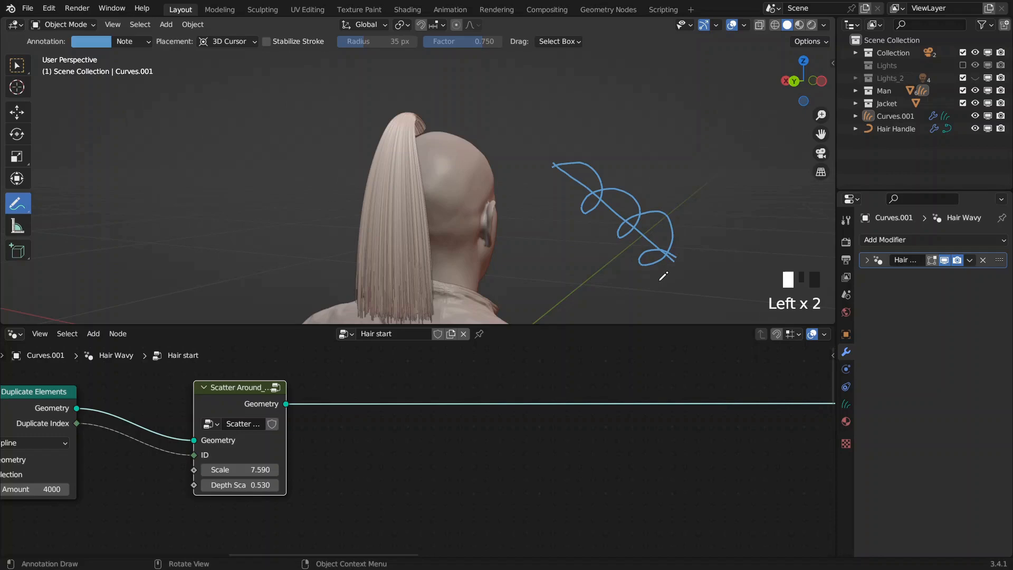
- Insert a Set Position node on the Geometry link after the Scatter Around_Start node
{"action": "middle_click_drag", "start_coordinate": [685, 423], "coordinate": [519, 432]}
{"action": "scroll", "coordinate": [519, 433], "scroll_direction": "down", "scroll_amount": 2}
{"action": "key", "text": "F3"}
{"action": "type", "text": "set po"}
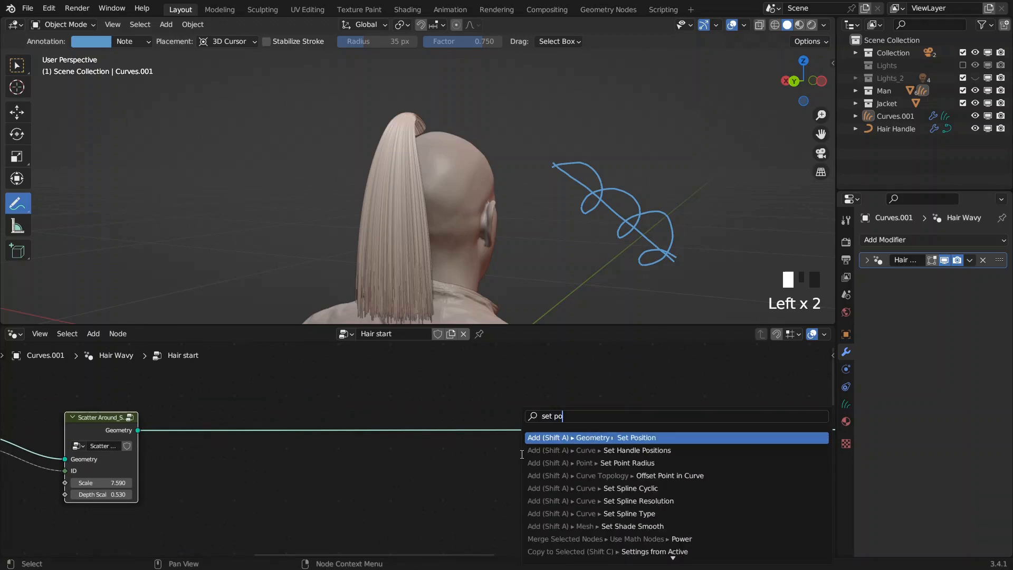
{"action": "key", "text": "Return"}
{"action": "left_click", "coordinate": [492, 388]}
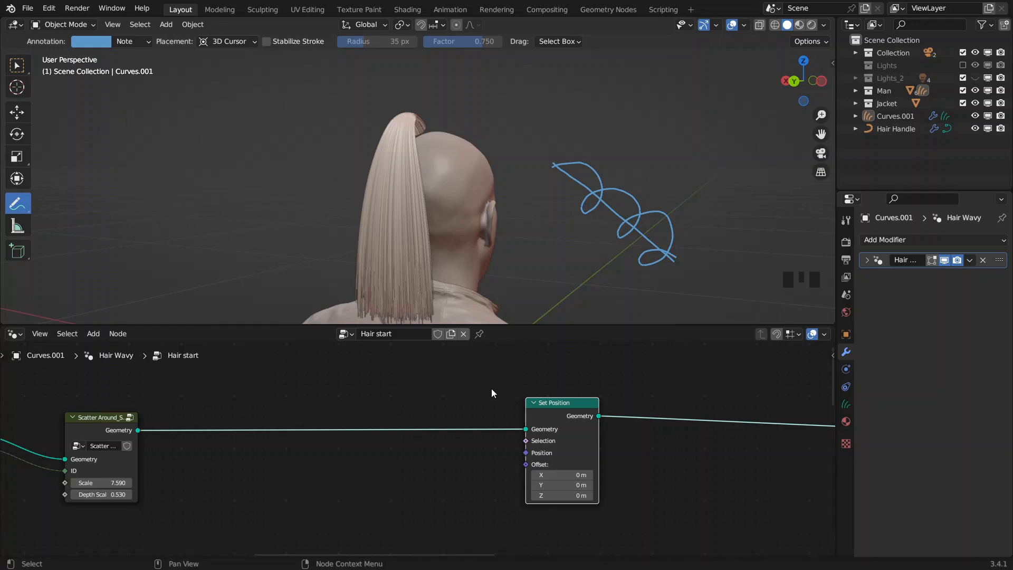
- Add a Spline Parameter node above the Scatter Around_Start node
{"action": "left_click", "coordinate": [113, 420]}
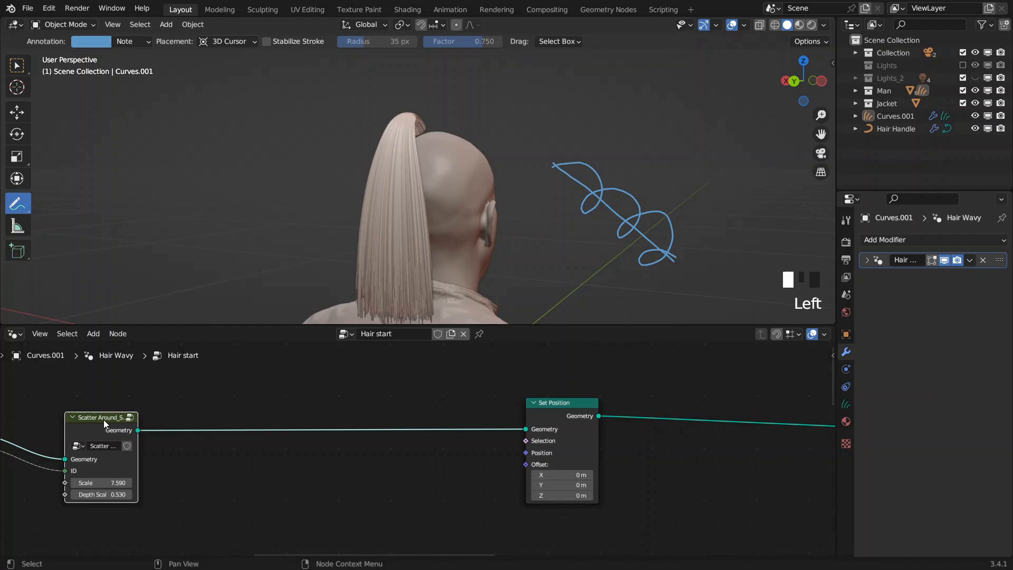
{"action": "middle_click_drag", "start_coordinate": [155, 417], "coordinate": [220, 465]}
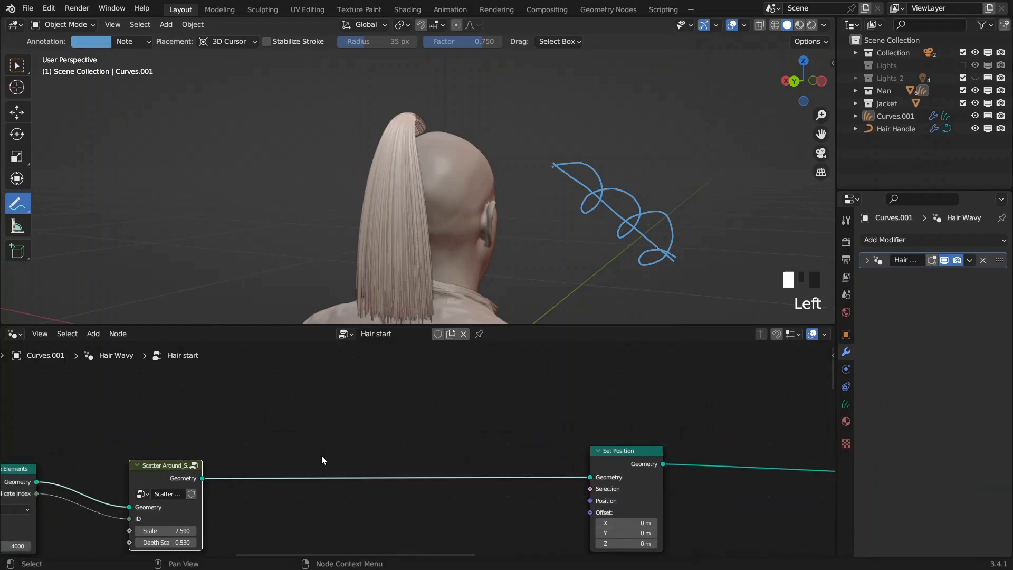
{"action": "key", "text": "F3"}
{"action": "type", "text": "para"}
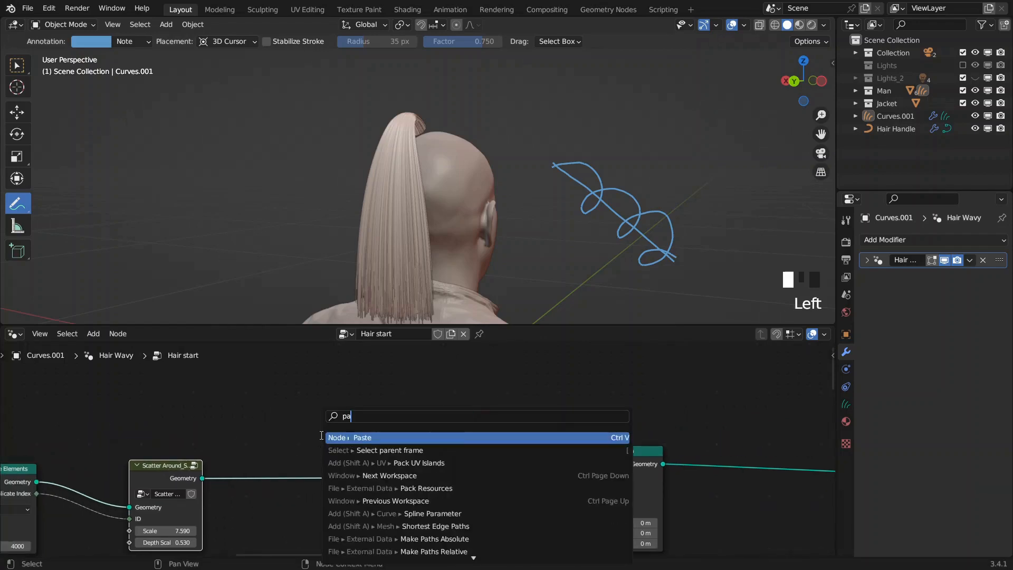
{"action": "key", "text": "Return"}
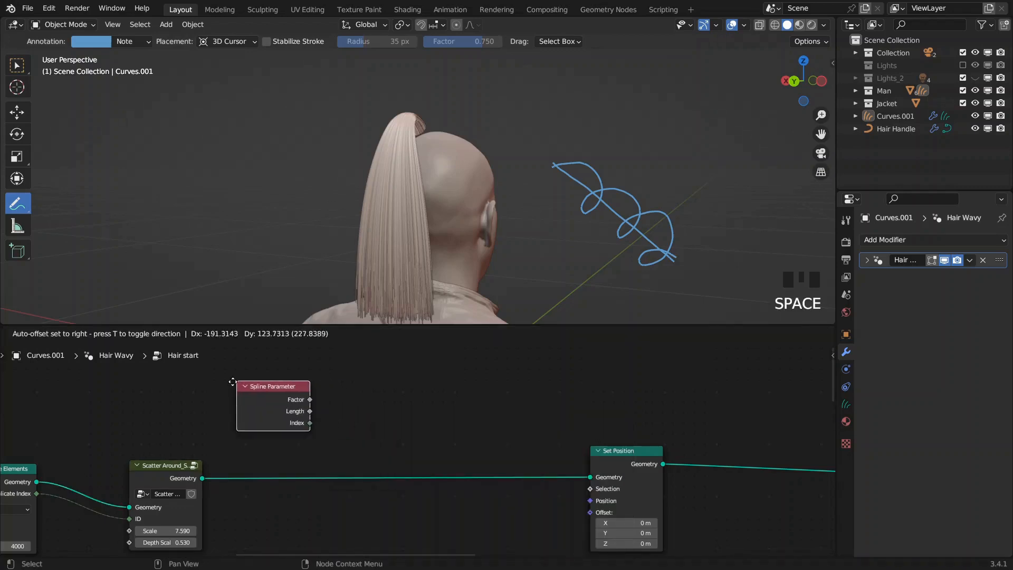
{"action": "left_click", "coordinate": [224, 392]}
{"action": "middle_click_drag", "start_coordinate": [238, 414], "coordinate": [253, 449]}
{"action": "left_click_drag", "start_coordinate": [260, 433], "coordinate": [232, 416]}
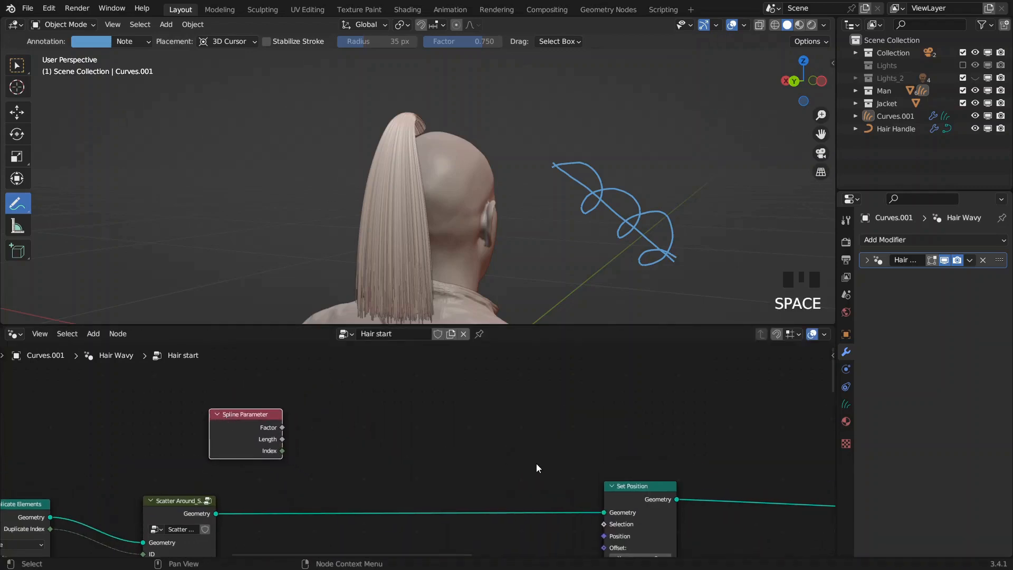
- Move the Set Position node farther away from Scatter Around_Start to make room for more nodes
{"action": "middle_click_drag", "start_coordinate": [636, 527], "coordinate": [554, 505]}
{"action": "left_click_drag", "start_coordinate": [555, 504], "coordinate": [647, 507]}
{"action": "middle_click_drag", "start_coordinate": [371, 422], "coordinate": [485, 450]}
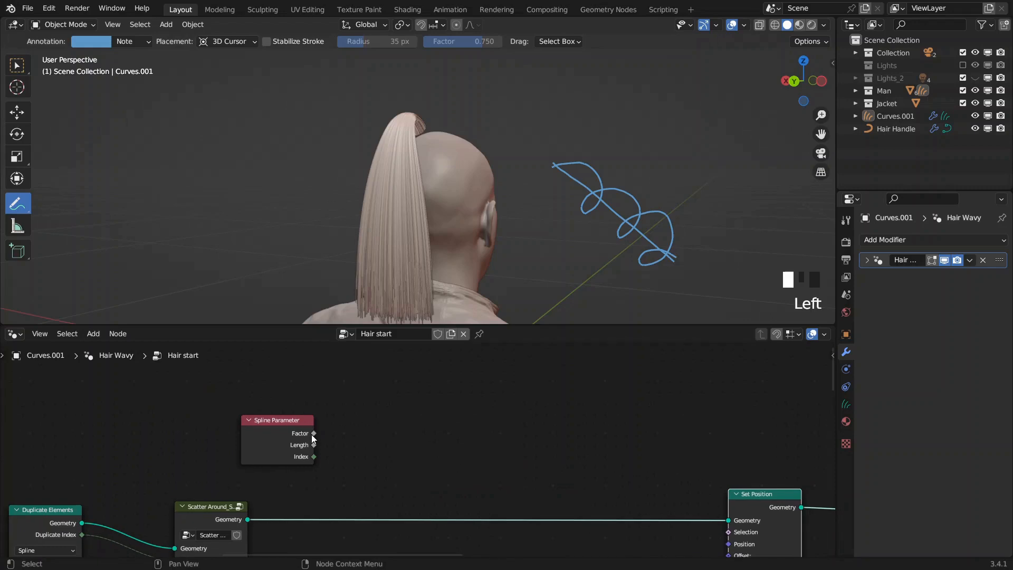
- Connect the Spline Parameter's Factor to a new Sine math node and collapse that node
{"action": "left_click_drag", "start_coordinate": [314, 433], "coordinate": [384, 394]}
{"action": "type", "text": "sin"}
{"action": "key", "text": "Return"}
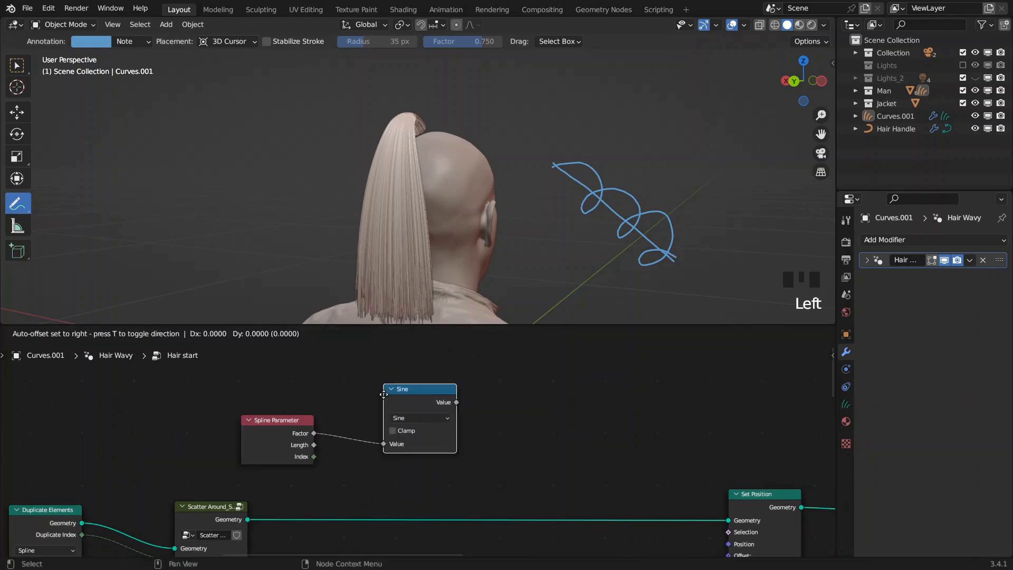
{"action": "left_click", "coordinate": [397, 376]}
- Connect the Spline Parameter's Factor to a new Cosine math node below Sine and collapse it
{"action": "left_click_drag", "start_coordinate": [314, 433], "coordinate": [407, 455]}
{"action": "type", "text": "cos"}
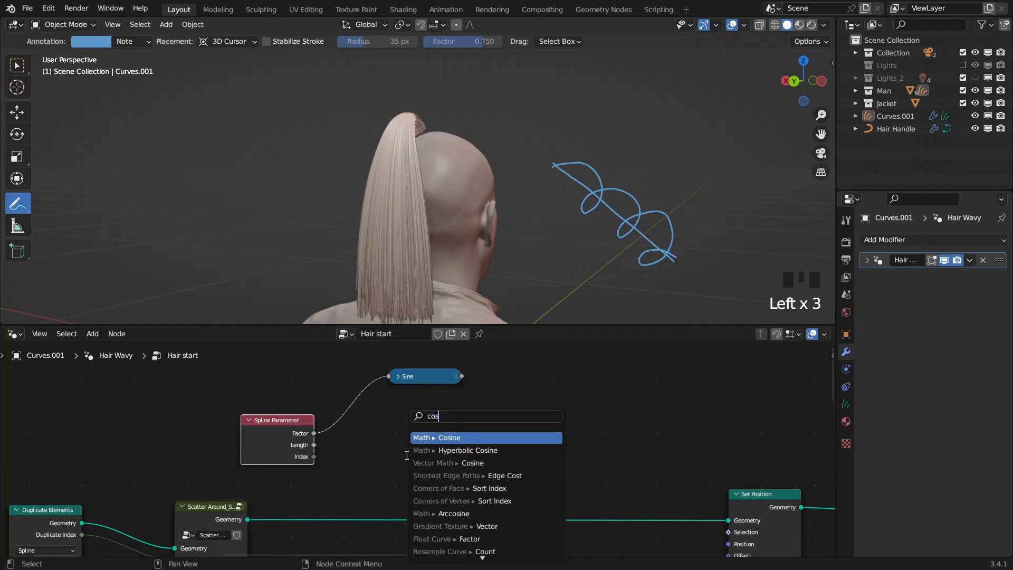
{"action": "key", "text": "Return"}
{"action": "left_click", "coordinate": [393, 425]}
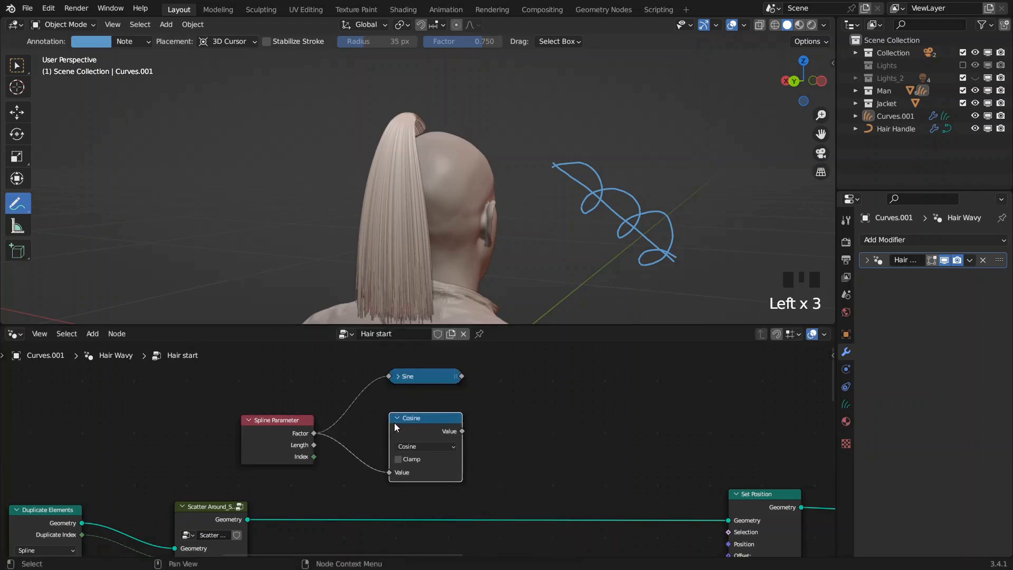
{"action": "left_click", "coordinate": [397, 418]}
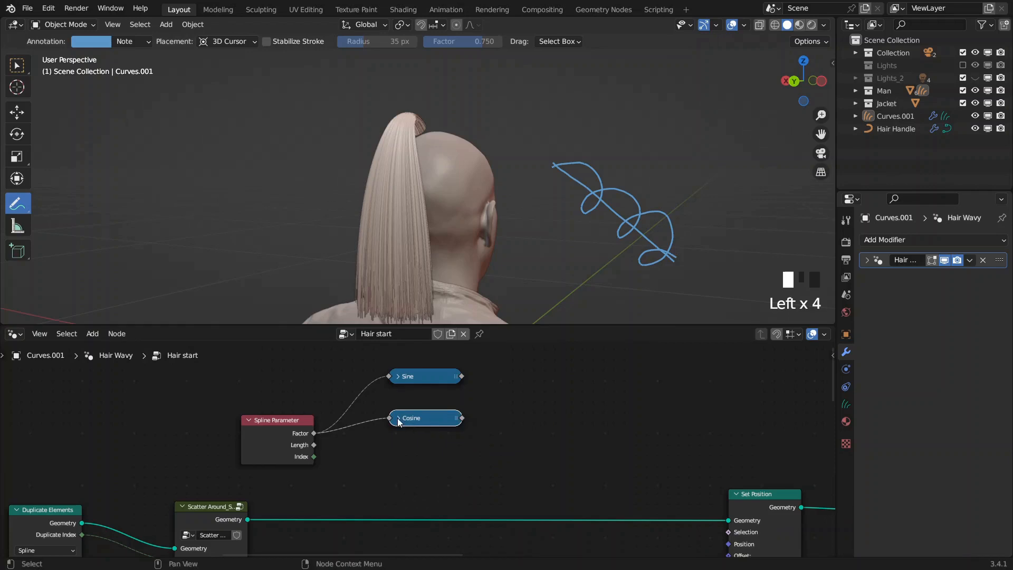
- Expand the Cosine node and check its list of math operations
{"action": "left_click", "coordinate": [397, 418]}
{"action": "left_click", "coordinate": [419, 442]}
{"action": "left_click", "coordinate": [665, 327]}
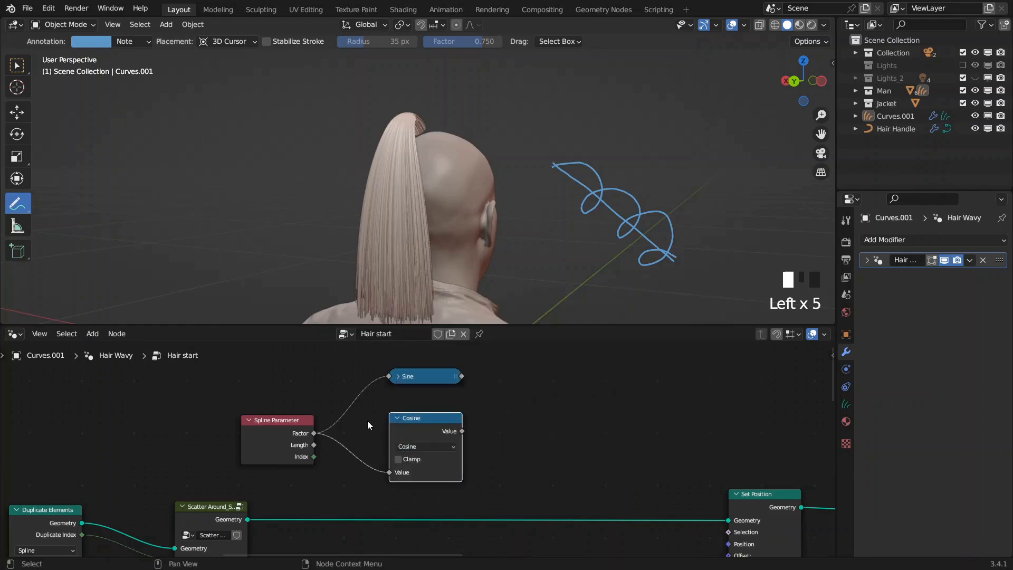
- Collapse the Cosine node and line it up beneath the Sine node
{"action": "left_click", "coordinate": [397, 418]}
{"action": "left_click", "coordinate": [396, 417]}
{"action": "left_click_drag", "start_coordinate": [417, 419], "coordinate": [417, 439]}
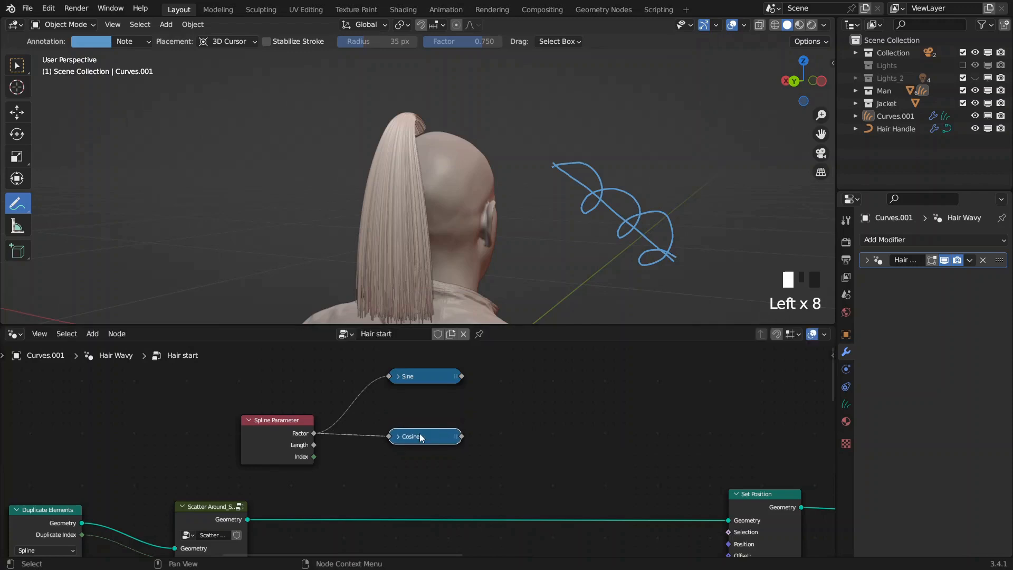
- Add a Normal node, collapse it and place it just above the Sine node
{"action": "middle_click_drag", "start_coordinate": [448, 375], "coordinate": [445, 422]}
{"action": "key", "text": "F3"}
{"action": "type", "text": "normal"}
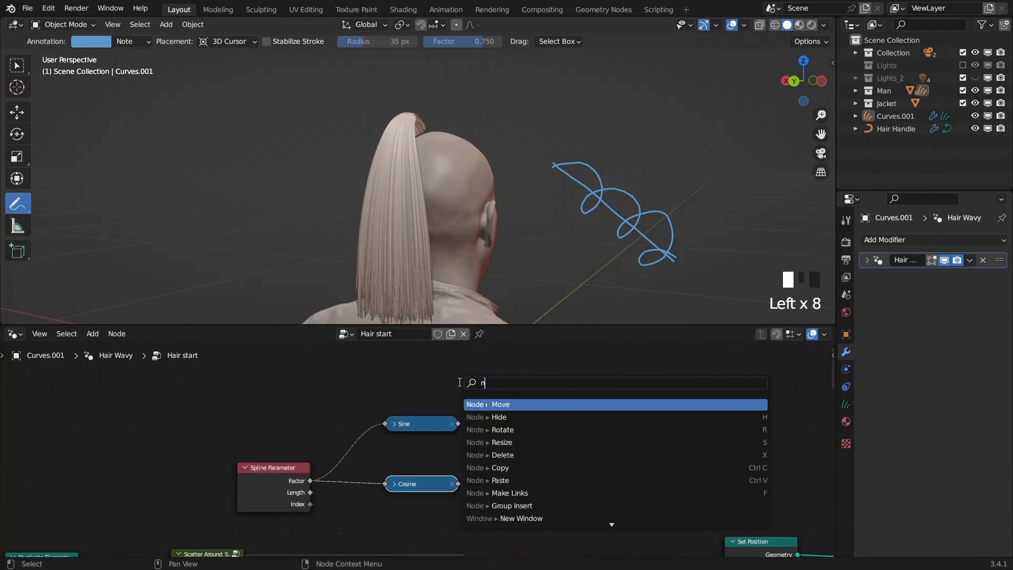
{"action": "key", "text": "Return"}
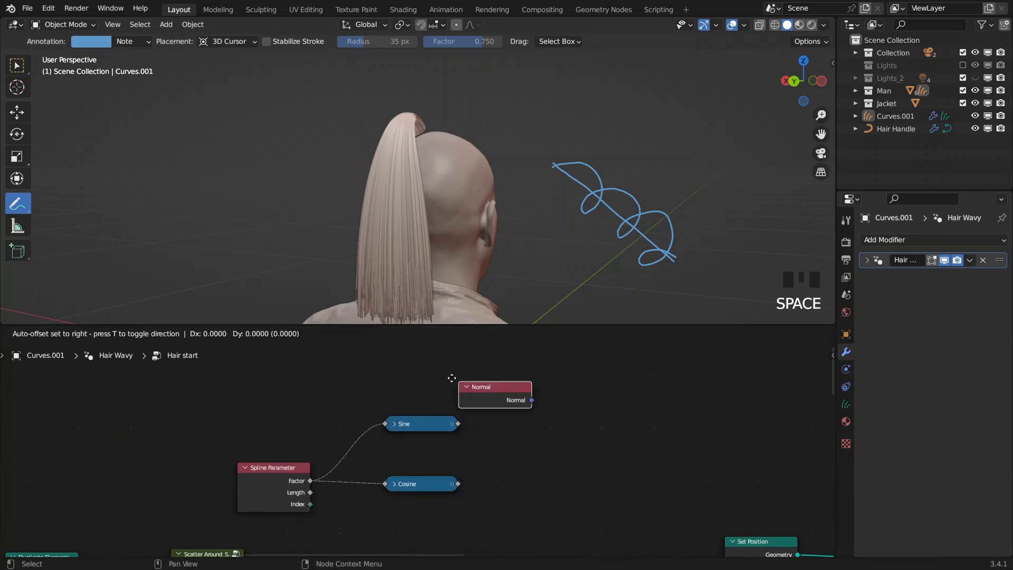
{"action": "left_click", "coordinate": [390, 374]}
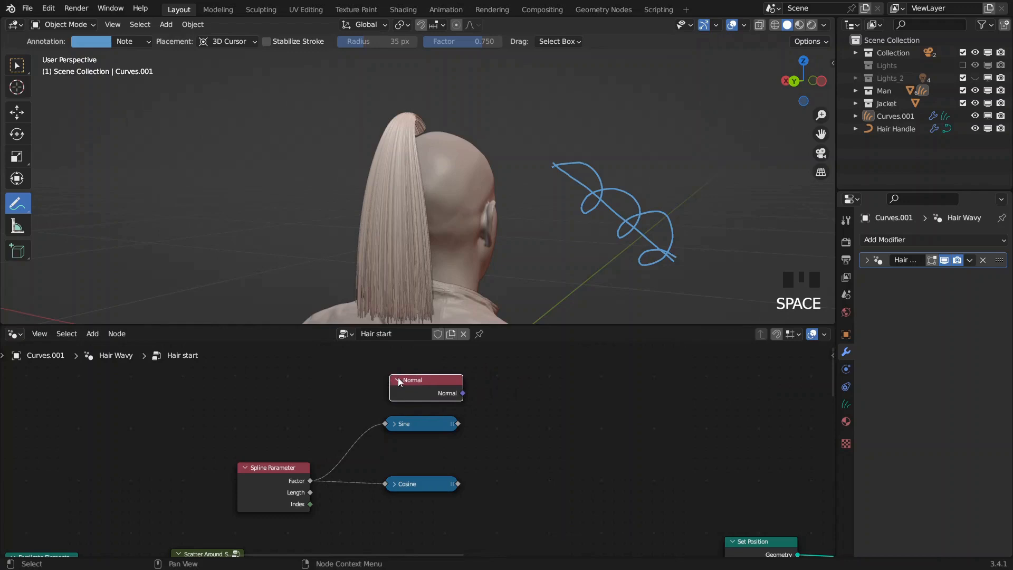
{"action": "left_click", "coordinate": [399, 382]}
{"action": "left_click_drag", "start_coordinate": [429, 378], "coordinate": [423, 401]}
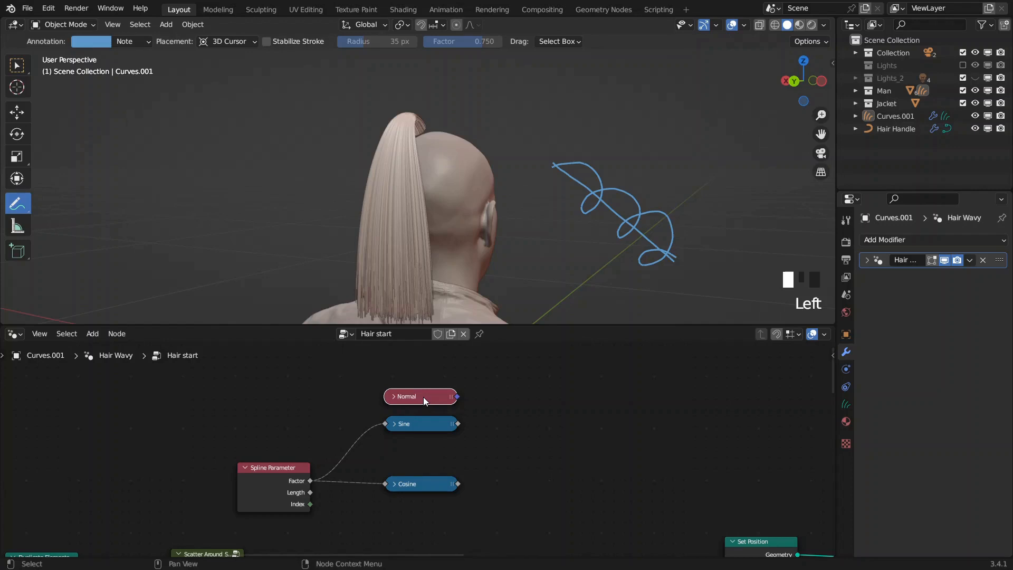
- Feed Normal as vector and Sine as factor into a new Scale vector math node, then collapse it beside them
{"action": "left_click_drag", "start_coordinate": [457, 396], "coordinate": [490, 437]}
{"action": "type", "text": "sca"}
{"action": "key", "text": "Return"}
{"action": "left_click", "coordinate": [497, 383]}
{"action": "left_click_drag", "start_coordinate": [511, 384], "coordinate": [508, 413]}
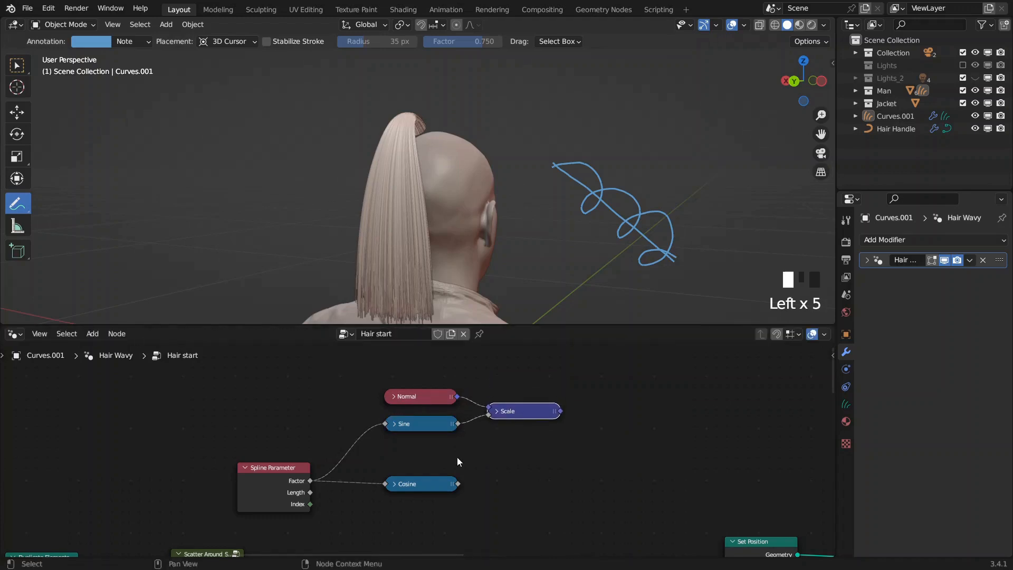
- Add a Curve Tangent node beneath the Cosine node and collapse it
{"action": "middle_click_drag", "start_coordinate": [422, 485], "coordinate": [456, 426]}
{"action": "key", "text": "F3"}
{"action": "type", "text": "tan"}
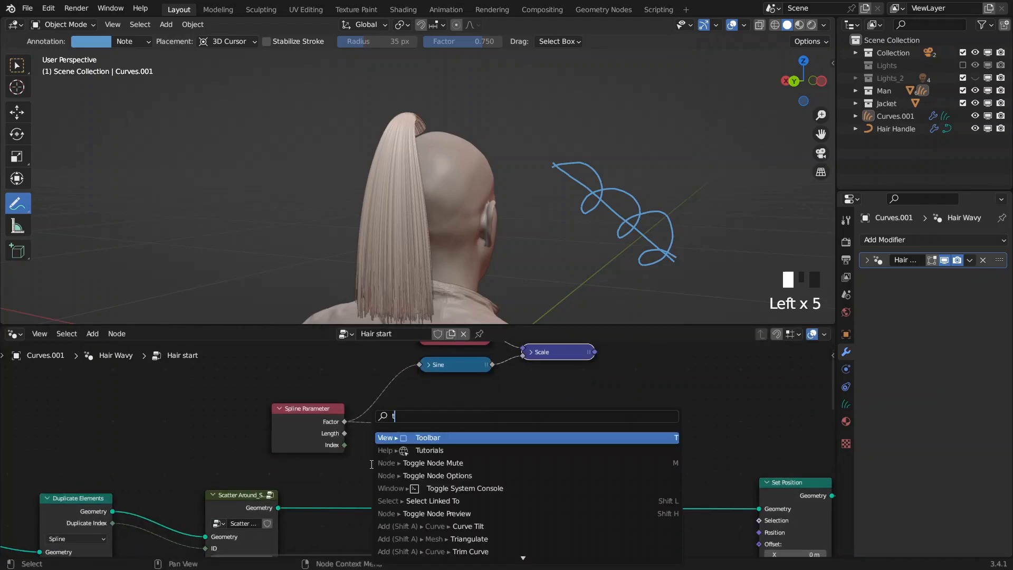
{"action": "key", "text": "Return"}
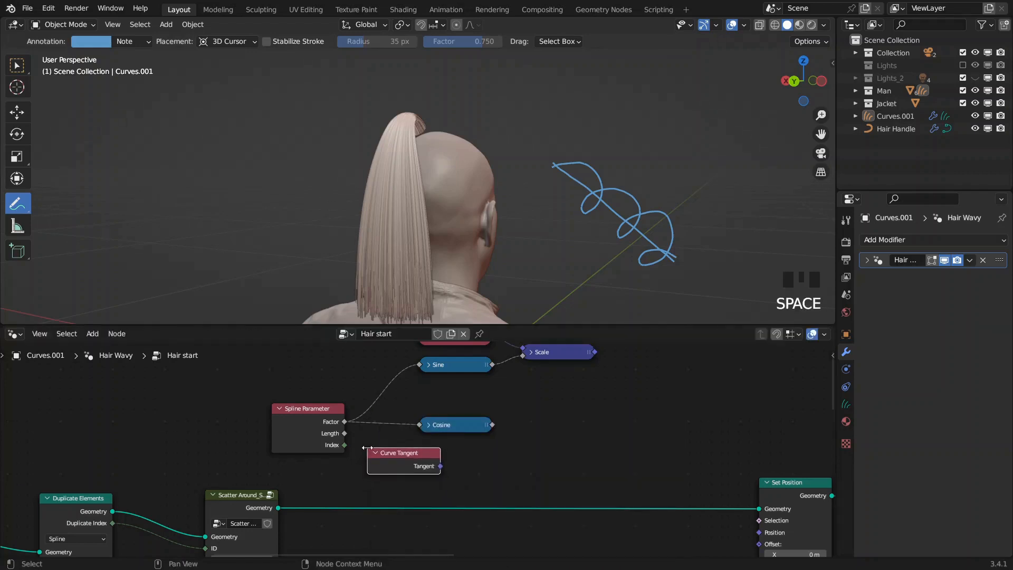
{"action": "left_click", "coordinate": [379, 453]}
- Duplicate the Normal node and place the copy directly beneath Curve Tangent
{"action": "middle_click_drag", "start_coordinate": [441, 371], "coordinate": [434, 389]}
{"action": "left_click", "coordinate": [446, 351]}
{"action": "key", "text": "shift+d"}
{"action": "left_click", "coordinate": [413, 483]}
{"action": "scroll", "coordinate": [416, 478], "scroll_direction": "down", "scroll_amount": 2}
{"action": "left_click_drag", "start_coordinate": [591, 392], "coordinate": [364, 420]}
{"action": "left_click", "coordinate": [402, 481]}
{"action": "left_click_drag", "start_coordinate": [405, 489], "coordinate": [399, 446]}
{"action": "scroll", "coordinate": [438, 421], "scroll_direction": "up", "scroll_amount": 3}
{"action": "middle_click_drag", "start_coordinate": [453, 467], "coordinate": [420, 454]}
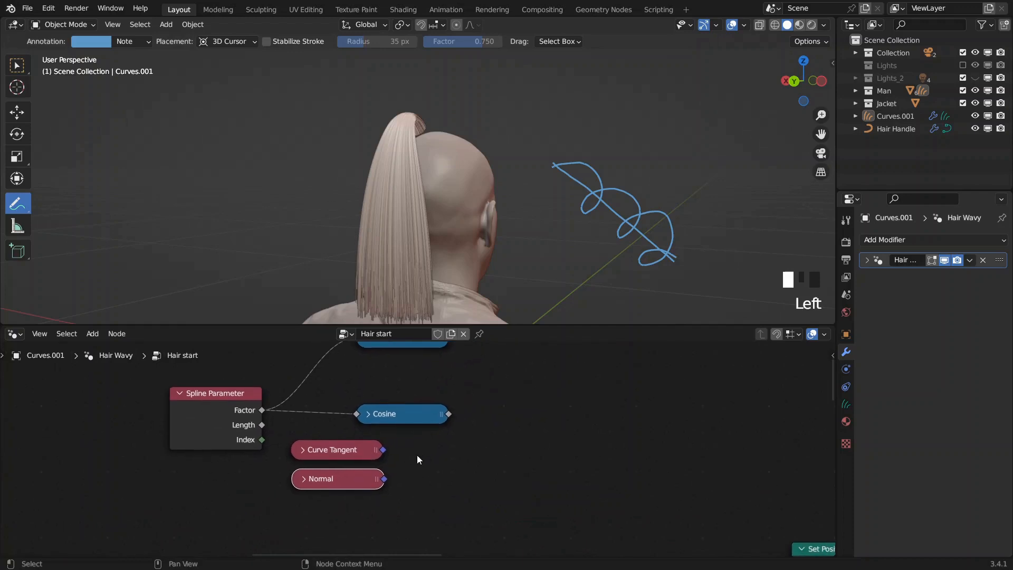
- Connect Curve Tangent and the duplicated Normal to a new Cross Product vector math node and collapse it
{"action": "mouse_move", "coordinate": [383, 449]}
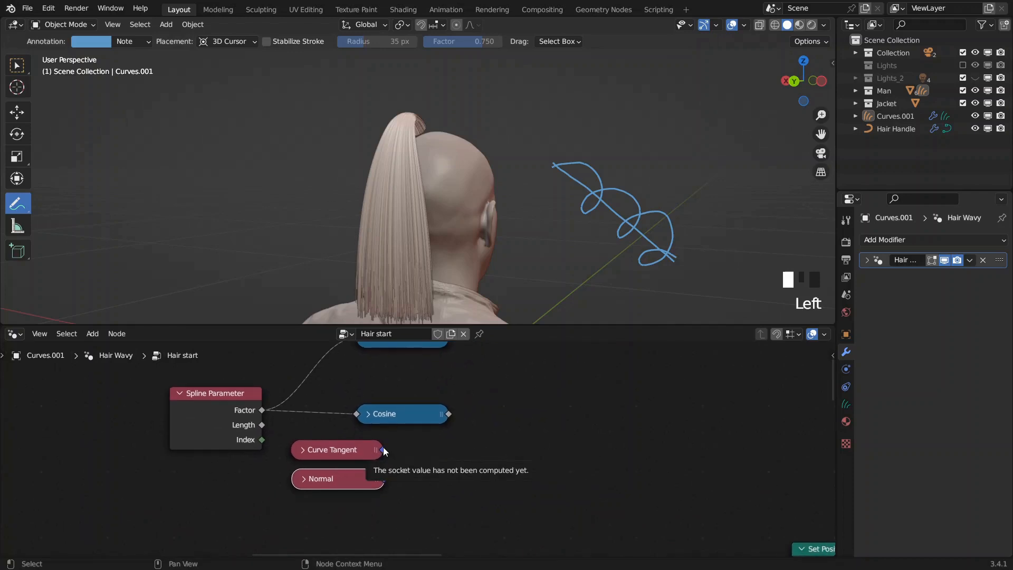
{"action": "left_click_drag", "start_coordinate": [383, 449], "coordinate": [457, 440]}
{"action": "type", "text": "cross"}
{"action": "key", "text": "Return"}
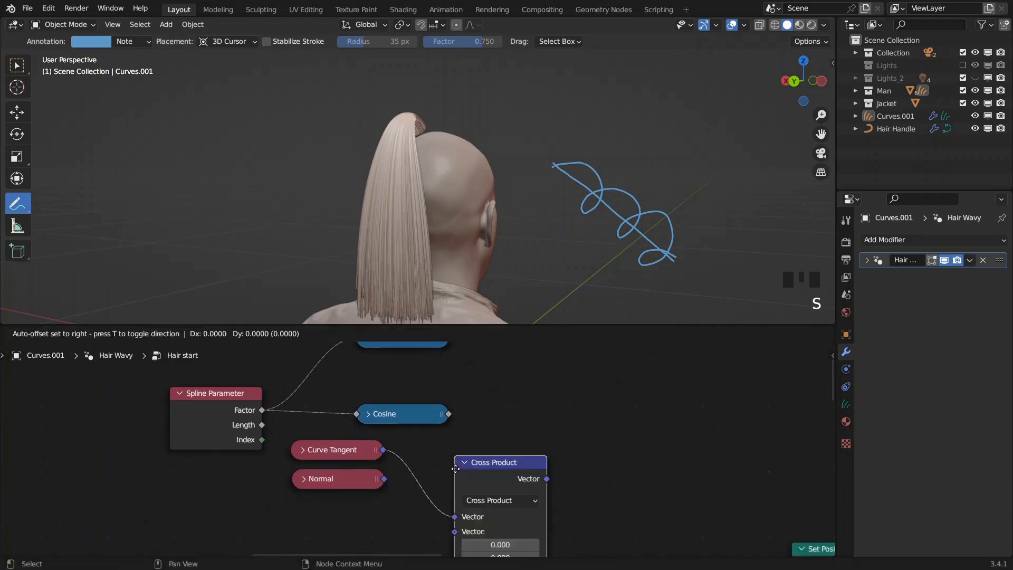
{"action": "left_click", "coordinate": [486, 430]}
{"action": "left_click_drag", "start_coordinate": [384, 479], "coordinate": [492, 467]}
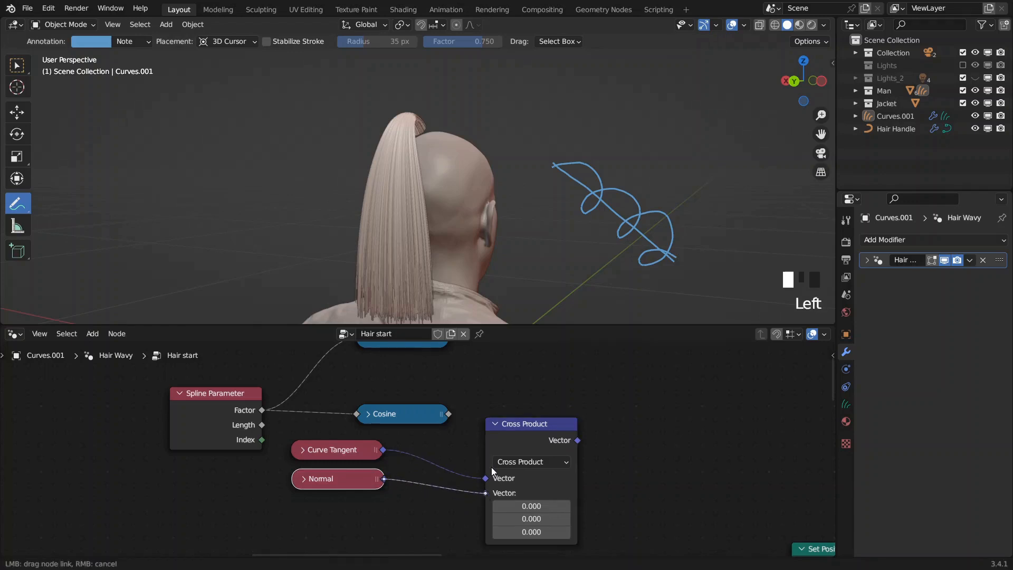
{"action": "left_click", "coordinate": [497, 425]}
- Arrange the Cross Product, Curve Tangent and Normal nodes beneath Cosine and reposition the Spline Parameter node
{"action": "left_click_drag", "start_coordinate": [502, 426], "coordinate": [423, 460]}
{"action": "left_click_drag", "start_coordinate": [277, 437], "coordinate": [407, 502]}
{"action": "left_click_drag", "start_coordinate": [423, 462], "coordinate": [372, 466]}
{"action": "middle_click_drag", "start_coordinate": [448, 437], "coordinate": [408, 475]}
{"action": "left_click_drag", "start_coordinate": [197, 461], "coordinate": [178, 424]}
- Duplicate the Scale node and feed the copy with Cross Product as vector and Cosine as factor, aligned under the first Scale
{"action": "left_click", "coordinate": [490, 361]}
{"action": "key", "text": "shift+d"}
{"action": "left_click", "coordinate": [474, 478]}
{"action": "left_click_drag", "start_coordinate": [410, 502], "coordinate": [432, 471]}
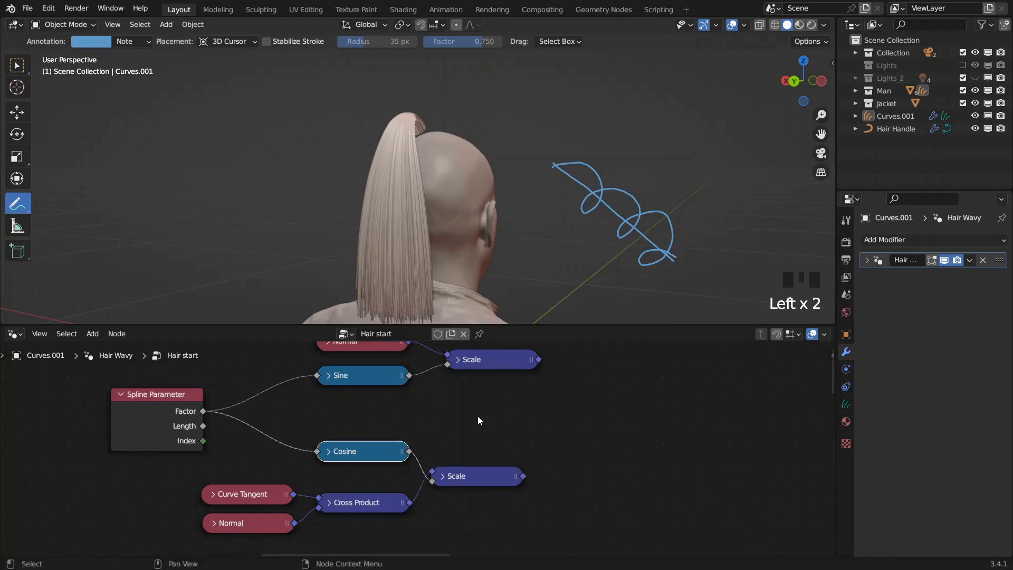
{"action": "middle_click_drag", "start_coordinate": [476, 422], "coordinate": [436, 459]}
{"action": "left_click_drag", "start_coordinate": [439, 508], "coordinate": [457, 499]}
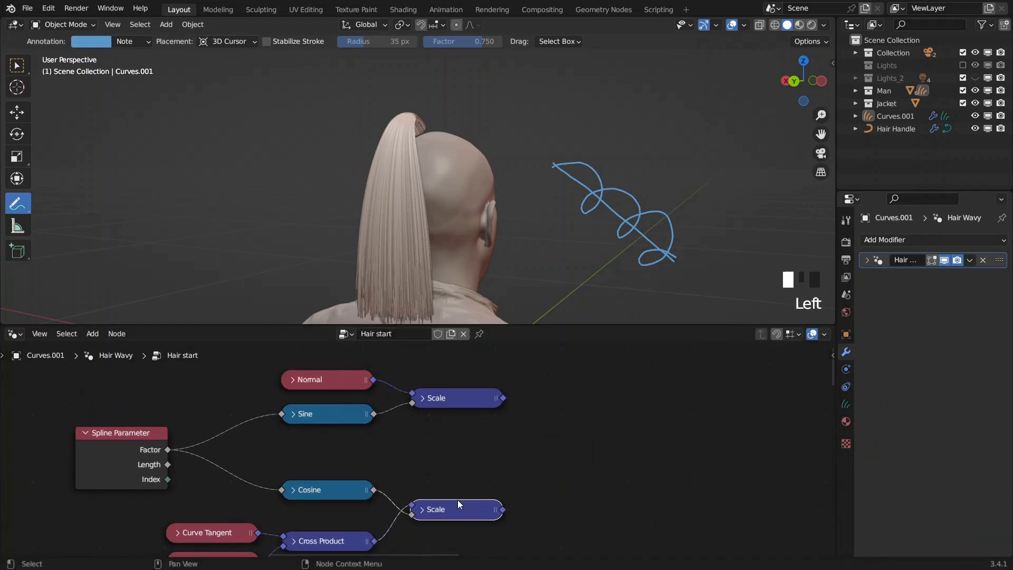
- Combine the outputs of both Scale nodes in a new Add vector math node and collapse it
{"action": "left_click_drag", "start_coordinate": [503, 398], "coordinate": [545, 427]}
{"action": "type", "text": "add"}
{"action": "key", "text": "Return"}
{"action": "left_click_drag", "start_coordinate": [504, 510], "coordinate": [555, 501]}
{"action": "left_click", "coordinate": [558, 439]}
- Connect the Add node's output to a new Scale vector math node placed between Add and Set Position
{"action": "scroll", "coordinate": [628, 415], "scroll_direction": "down", "scroll_amount": 4}
{"action": "middle_click_drag", "start_coordinate": [633, 415], "coordinate": [490, 347]}
{"action": "left_click_drag", "start_coordinate": [463, 369], "coordinate": [471, 450]}
{"action": "type", "text": "sca"}
{"action": "left_click", "coordinate": [529, 442]}
{"action": "left_click", "coordinate": [491, 453]}
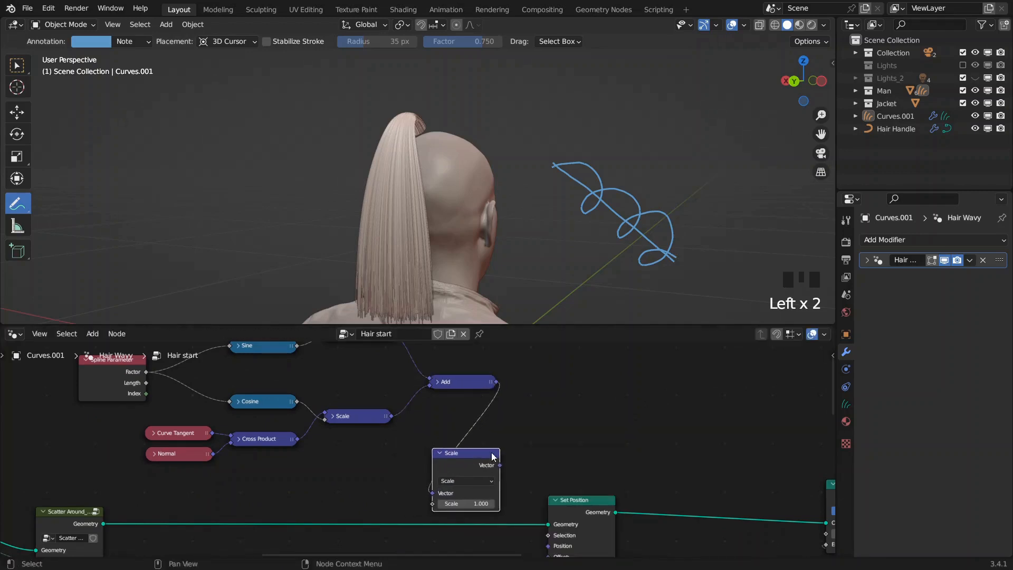
- Connect the new Scale node's output to the Offset of Set Position and move Set Position farther from it
{"action": "middle_click_drag", "start_coordinate": [493, 456], "coordinate": [468, 407]}
{"action": "left_click_drag", "start_coordinate": [469, 401], "coordinate": [518, 493]}
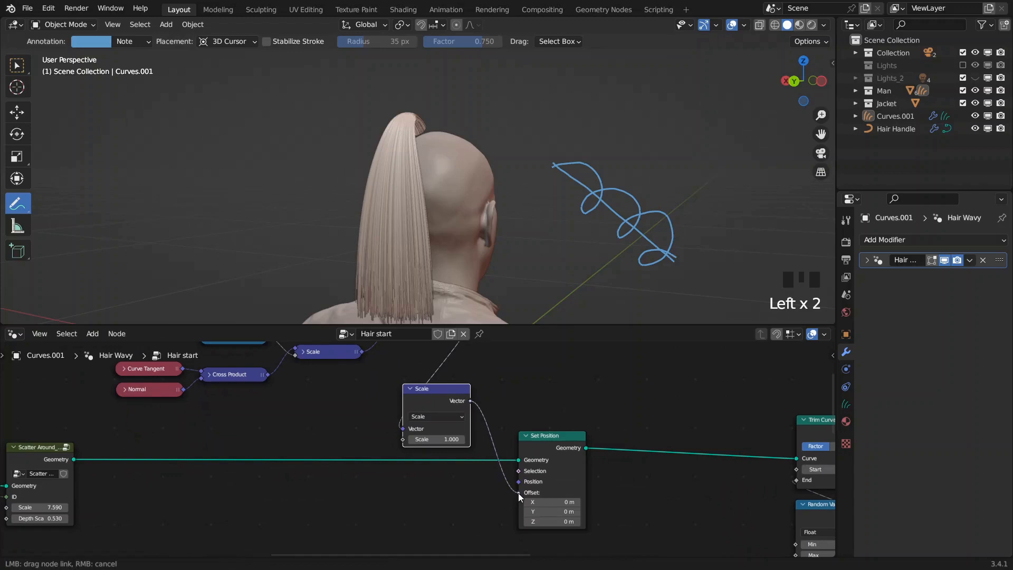
{"action": "left_click_drag", "start_coordinate": [555, 439], "coordinate": [575, 435]}
- Set the factor of the Scale node feeding Set Position to 0.390 and inspect the hair around the head
{"action": "mouse_move", "coordinate": [559, 232]}
{"action": "middle_mouse_down"}
{"action": "mouse_move", "coordinate": [502, 226]}
{"action": "mouse_move", "coordinate": [545, 229]}
{"action": "middle_mouse_up"}
{"action": "scroll", "coordinate": [509, 227], "scroll_direction": "down", "scroll_amount": 2}
{"action": "scroll", "coordinate": [545, 229], "scroll_direction": "up", "scroll_amount": 1}
{"action": "left_click_drag", "start_coordinate": [438, 440], "coordinate": [405, 440], "text": "shift"}
{"action": "middle_click_drag", "start_coordinate": [359, 200], "coordinate": [357, 248]}
{"action": "scroll", "coordinate": [335, 165], "scroll_direction": "up", "scroll_amount": 4}
{"action": "middle_click_drag", "start_coordinate": [373, 376], "coordinate": [405, 437]}
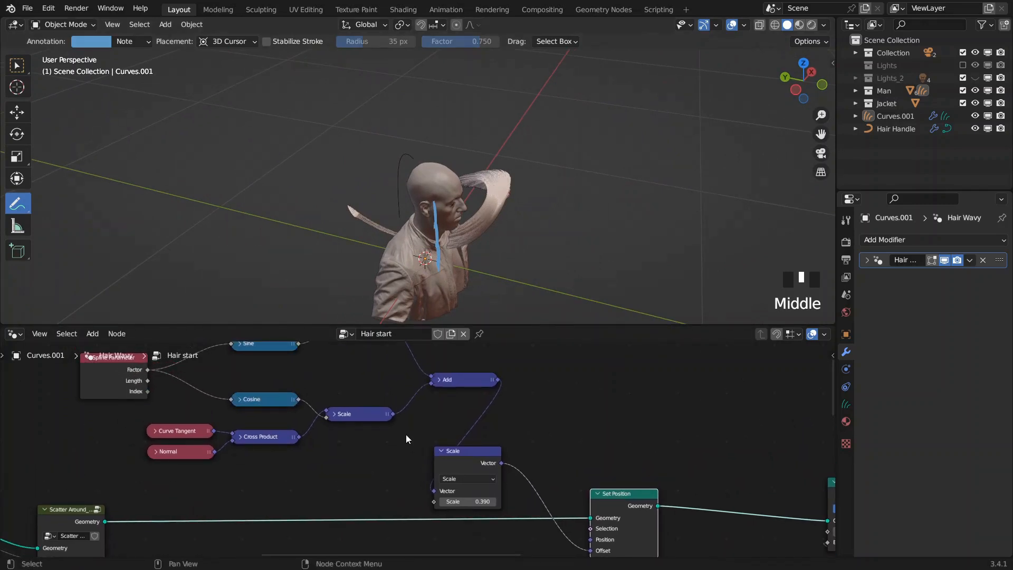
{"action": "middle_click_drag", "start_coordinate": [234, 396], "coordinate": [396, 432]}
- Erase the annotation strokes from the viewport
{"action": "left_click_drag", "start_coordinate": [143, 185], "coordinate": [146, 191]}
{"action": "left_click", "coordinate": [201, 189]}
{"action": "mouse_move", "coordinate": [246, 158]}
{"action": "left_mouse_down"}
{"action": "mouse_move", "coordinate": [244, 188]}
{"action": "mouse_move", "coordinate": [259, 184]}
{"action": "left_mouse_up"}
{"action": "mouse_move", "coordinate": [262, 161]}
{"action": "left_mouse_down"}
{"action": "mouse_move", "coordinate": [273, 159]}
{"action": "mouse_move", "coordinate": [285, 180]}
{"action": "mouse_move", "coordinate": [248, 182]}
{"action": "left_mouse_up"}
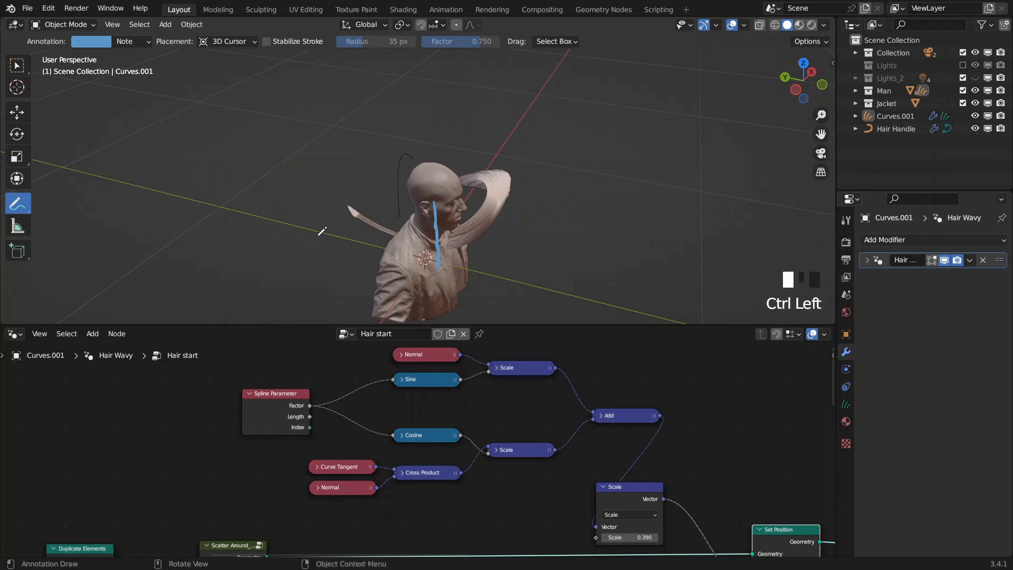
{"action": "left_click_drag", "start_coordinate": [417, 232], "coordinate": [440, 247], "text": "ctrl"}
- Add a reroute on the Spline Parameter's Factor links and move Spline Parameter farther away from Sine and Cosine
{"action": "left_click_drag", "start_coordinate": [269, 423], "coordinate": [201, 427]}
{"action": "right_click_drag", "start_coordinate": [260, 391], "coordinate": [262, 435], "text": "shift"}
{"action": "key", "text": "g"}
{"action": "left_click", "coordinate": [332, 411]}
{"action": "left_click_drag", "start_coordinate": [201, 411], "coordinate": [177, 407]}
{"action": "key", "text": "F3"}
{"action": "type", "text": "mul"}
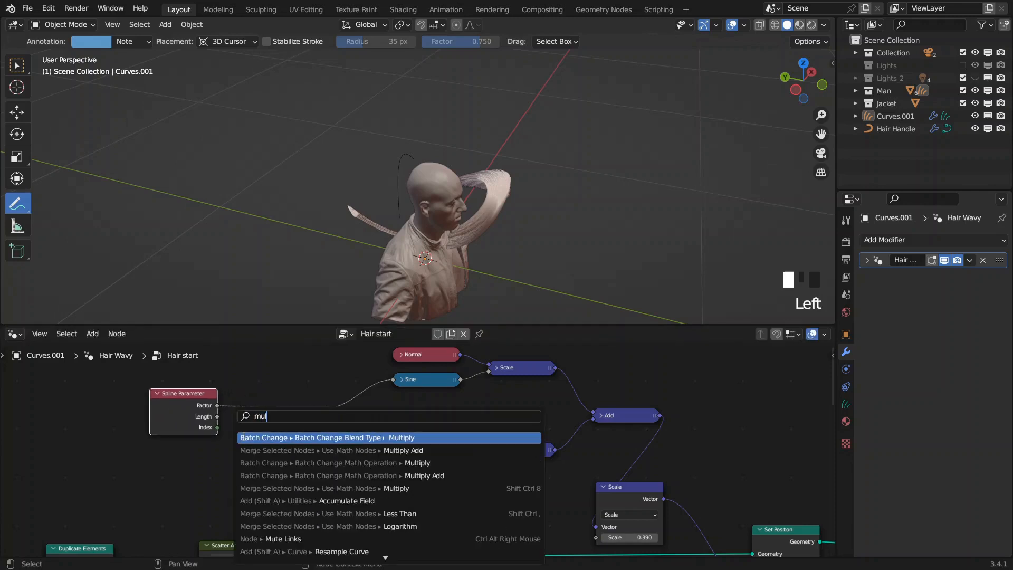
{"action": "left_click", "coordinate": [243, 437]}
- Insert a Multiply math node between the Spline Parameter's Factor and the reroute, and set its multiplier to 14.400
{"action": "left_click_drag", "start_coordinate": [220, 406], "coordinate": [259, 430]}
{"action": "type", "text": "mul"}
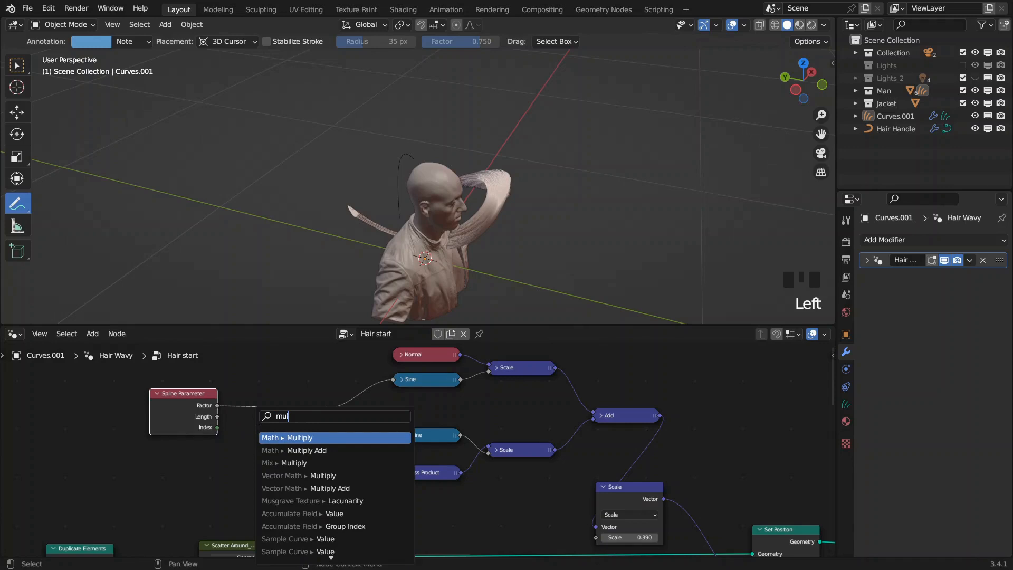
{"action": "key", "text": "Return"}
{"action": "left_click", "coordinate": [252, 391]}
{"action": "left_click_drag", "start_coordinate": [311, 393], "coordinate": [325, 408]}
{"action": "left_click_drag", "start_coordinate": [279, 443], "coordinate": [376, 442]}
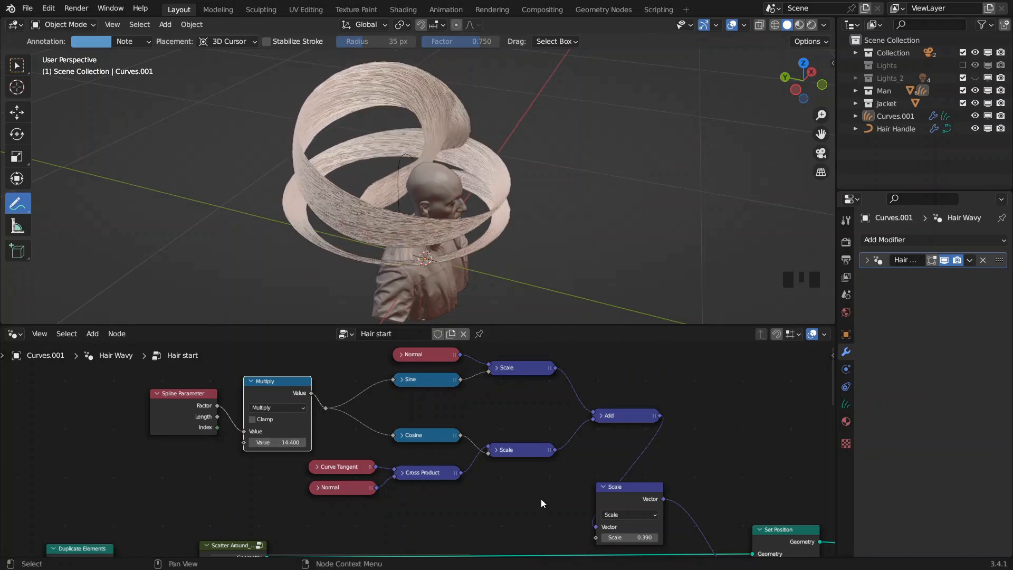
- Reduce the factor of the Scale node feeding Set Position to 0.030 and inspect the curl from behind the head
{"action": "middle_click_drag", "start_coordinate": [541, 500], "coordinate": [499, 457]}
{"action": "left_click_drag", "start_coordinate": [591, 493], "coordinate": [552, 493], "text": "shift"}
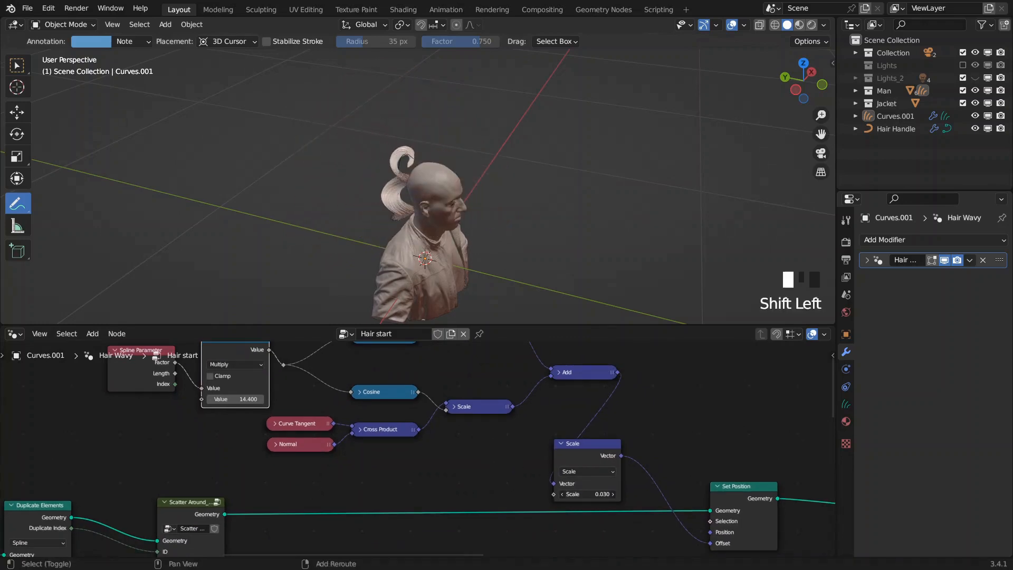
{"action": "middle_click_drag", "start_coordinate": [449, 201], "coordinate": [527, 211]}
{"action": "scroll", "coordinate": [518, 197], "scroll_direction": "up", "scroll_amount": 4}
{"action": "middle_click_drag", "start_coordinate": [589, 471], "coordinate": [495, 435], "text": "shift"}
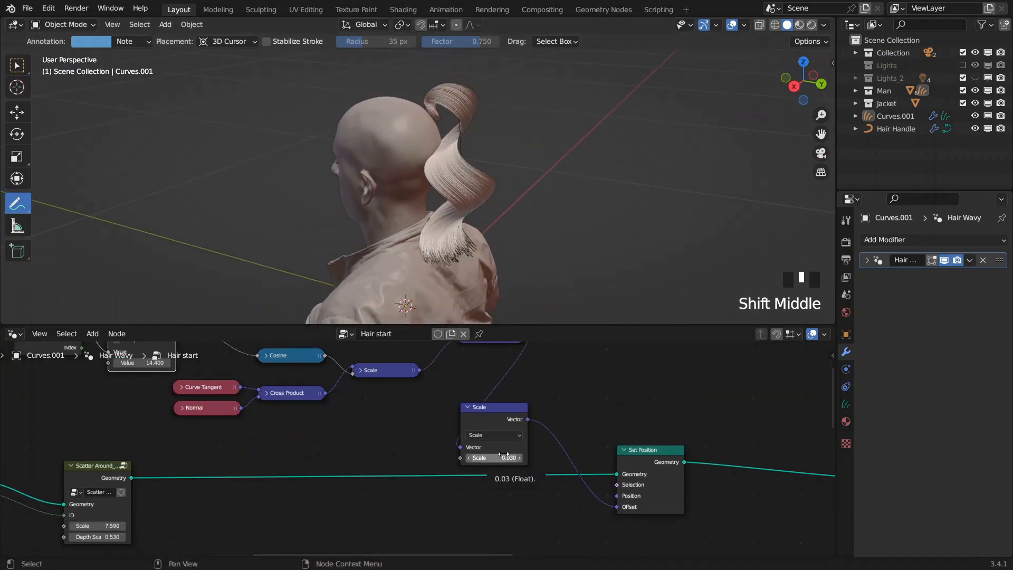
- Select all curl nodes from Spline Parameter through Set Position and combine them into a node group
{"action": "scroll", "coordinate": [421, 405], "scroll_direction": "down", "scroll_amount": 3}
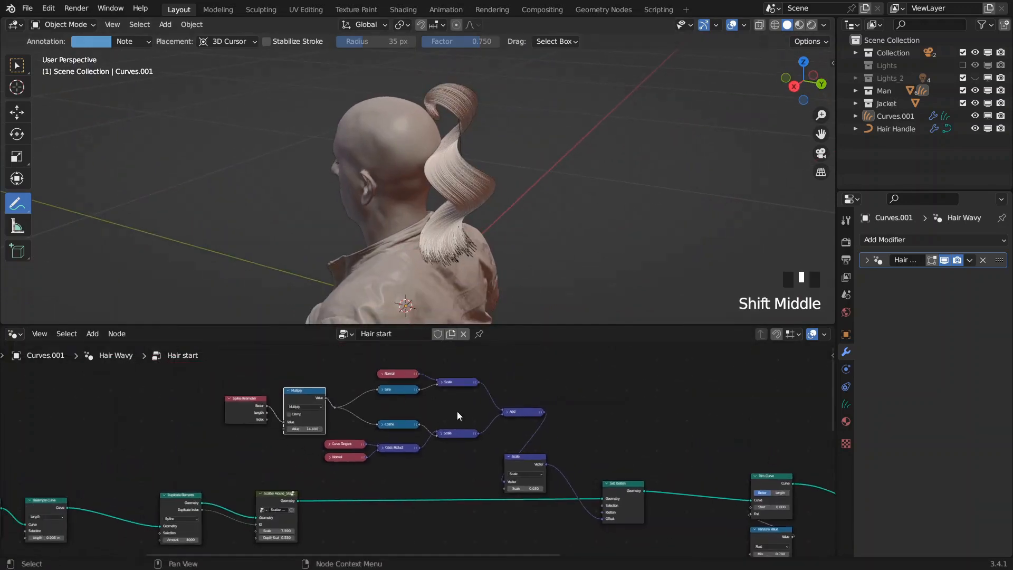
{"action": "left_click_drag", "start_coordinate": [224, 381], "coordinate": [501, 469]}
{"action": "left_click_drag", "start_coordinate": [561, 366], "coordinate": [389, 407], "text": "shift"}
{"action": "left_click_drag", "start_coordinate": [635, 387], "coordinate": [485, 514], "text": "shift"}
{"action": "key", "text": "g"}
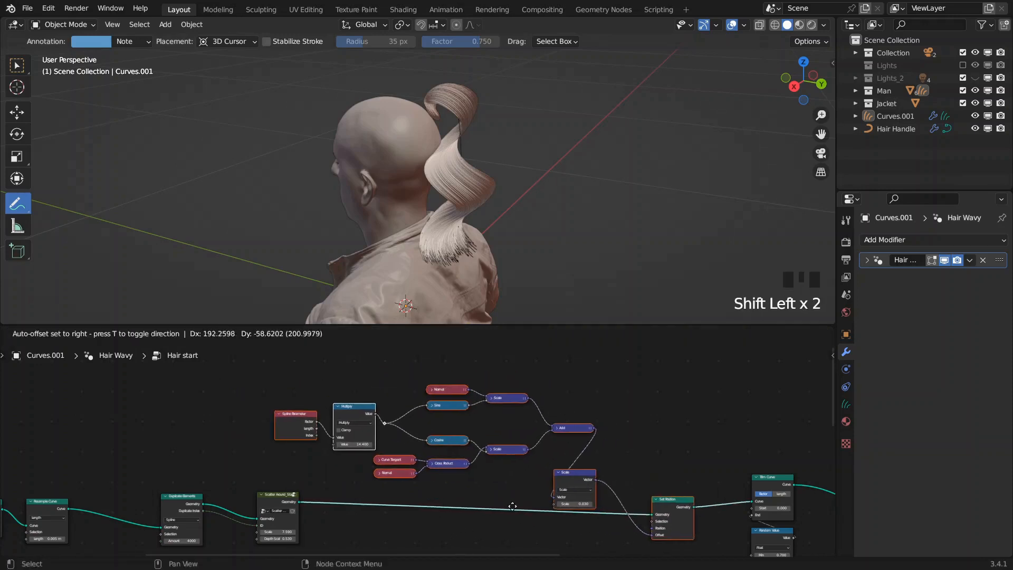
{"action": "key", "text": "Escape"}
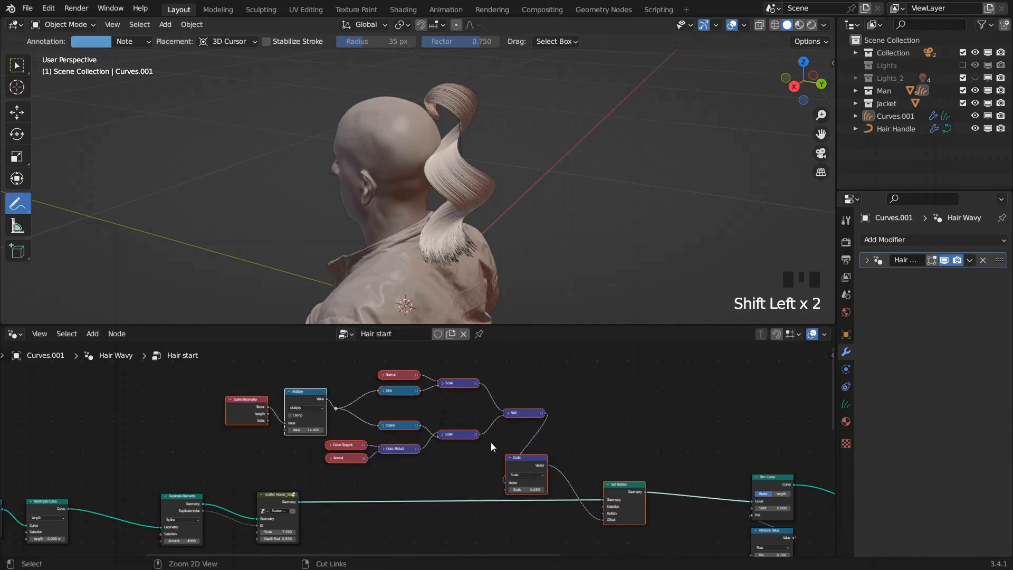
{"action": "key", "text": "ctrl+g"}
- Inside the group, move Group Input lower and place the last Scale node beneath Set Position
{"action": "left_click", "coordinate": [296, 458]}
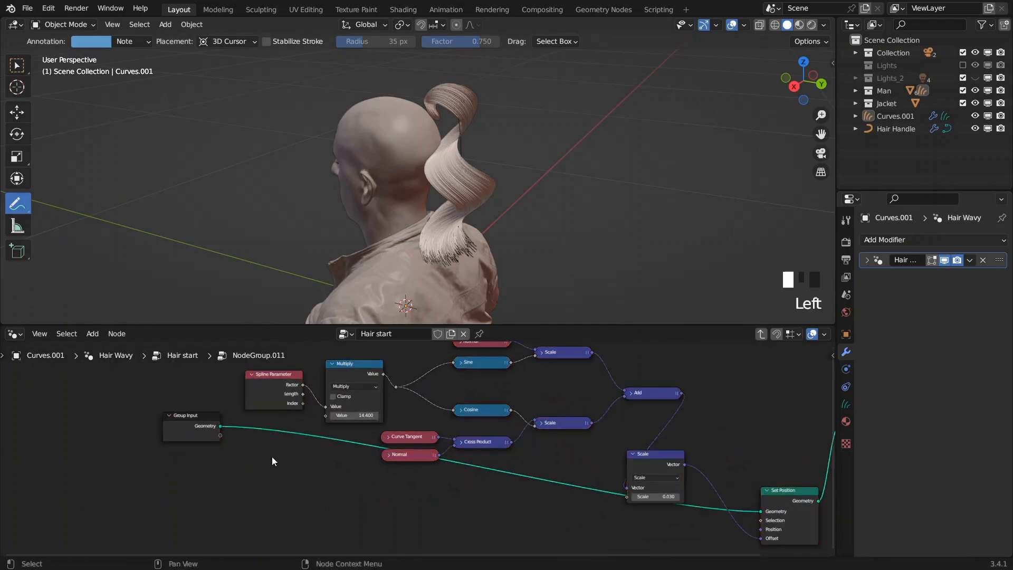
{"action": "left_click", "coordinate": [251, 374]}
{"action": "left_click_drag", "start_coordinate": [182, 431], "coordinate": [156, 468]}
{"action": "middle_click_drag", "start_coordinate": [477, 472], "coordinate": [360, 410]}
{"action": "left_click_drag", "start_coordinate": [546, 407], "coordinate": [685, 504]}
{"action": "middle_click_drag", "start_coordinate": [556, 480], "coordinate": [569, 432]}
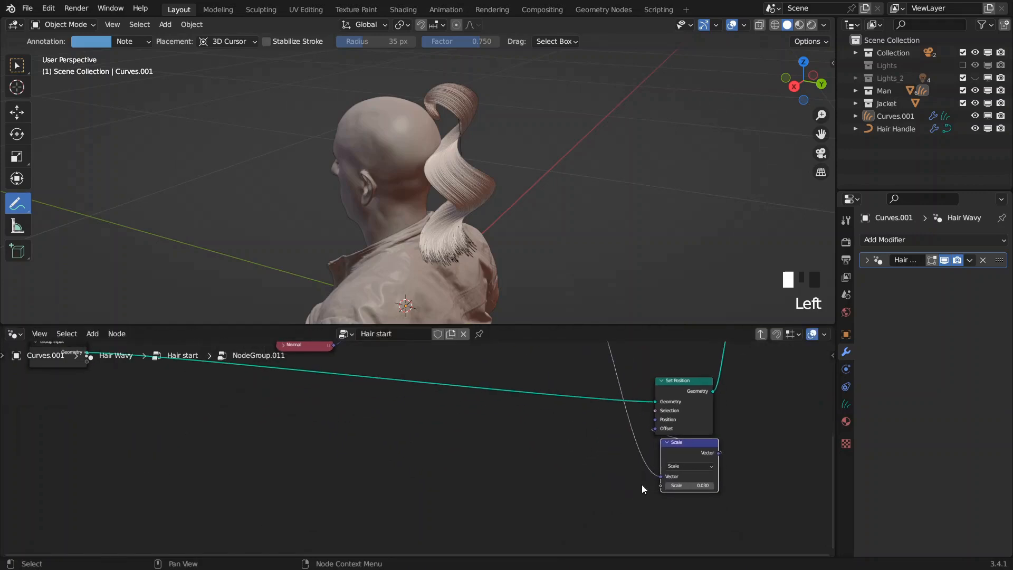
{"action": "scroll", "coordinate": [618, 472], "scroll_direction": "down", "scroll_amount": 1}
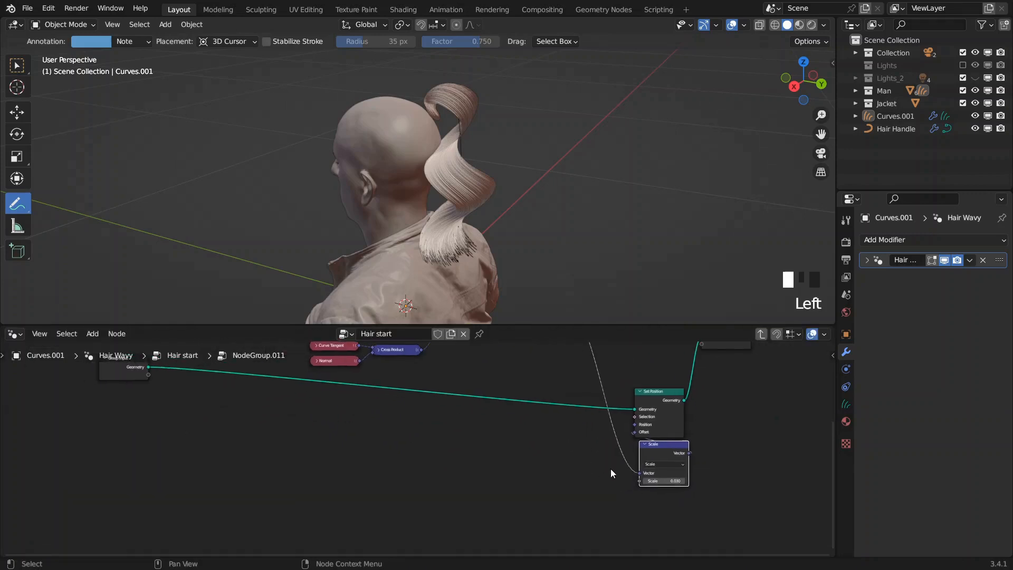
{"action": "scroll", "coordinate": [641, 483], "scroll_direction": "up", "scroll_amount": 1}
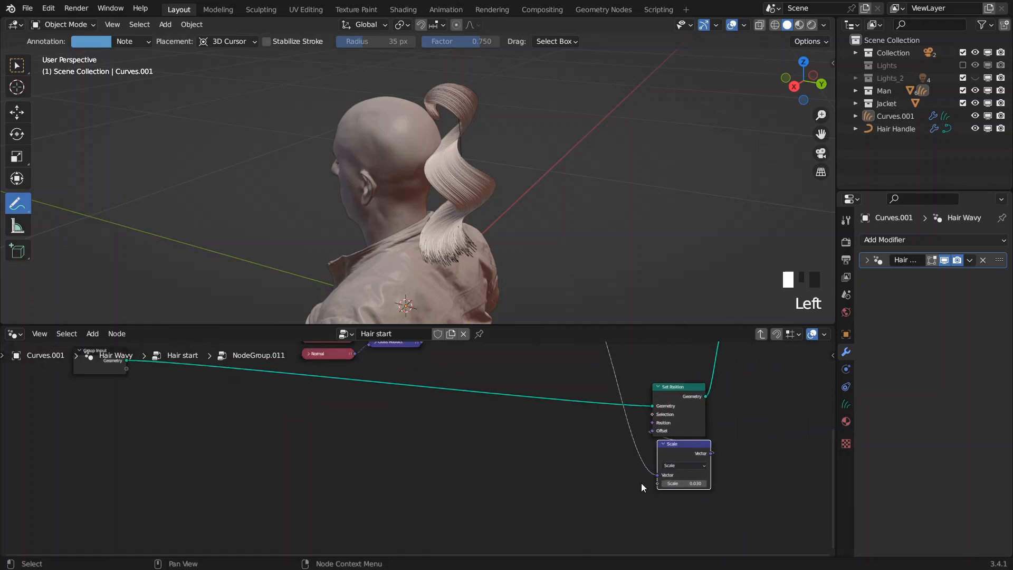
- Connect a new Divide math node to the factor input of the Scale node beneath Set Position
{"action": "left_click_drag", "start_coordinate": [657, 483], "coordinate": [546, 473]}
{"action": "type", "text": "divi"}
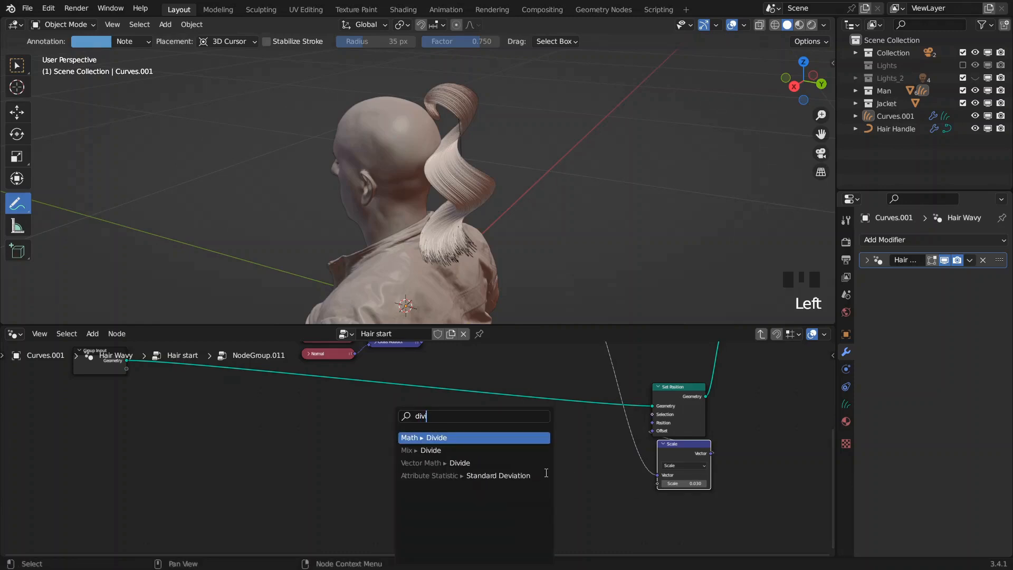
{"action": "key", "text": "Return"}
{"action": "left_click", "coordinate": [614, 479]}
- Set the Divide node's divisor to 1000 and its first value to 1
{"action": "left_click", "coordinate": [593, 516]}
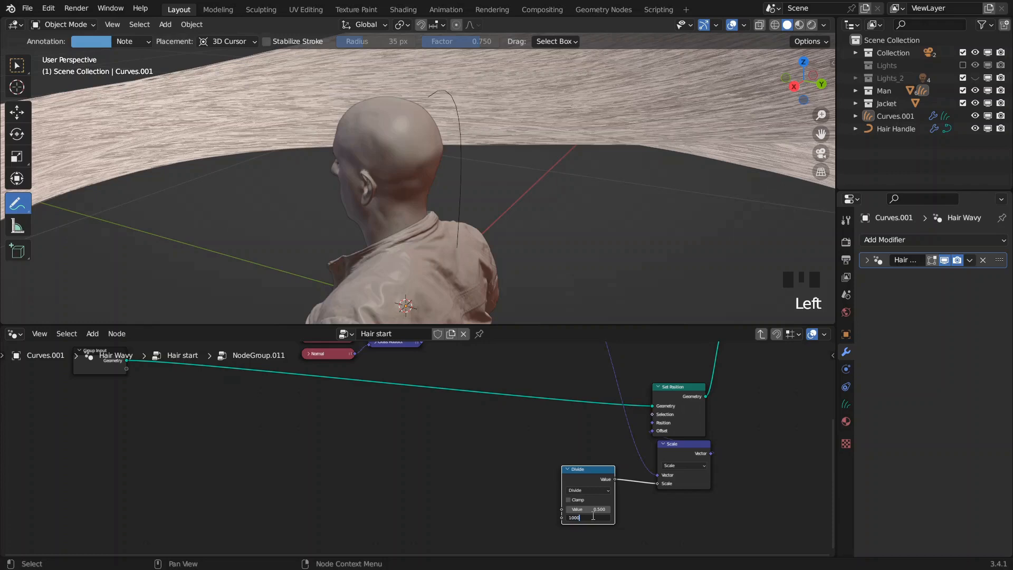
{"action": "type", "text": "1000"}
{"action": "key", "text": "Return"}
{"action": "left_click", "coordinate": [595, 507]}
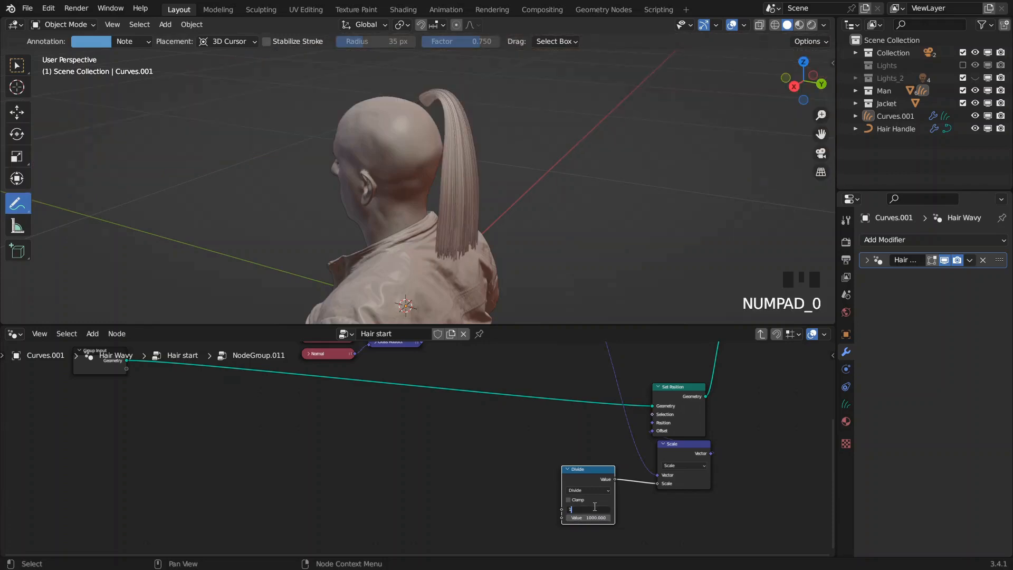
{"action": "key", "text": "Return"}
{"action": "scroll", "coordinate": [463, 476], "scroll_direction": "up", "scroll_amount": 3}
{"action": "middle_click_drag", "start_coordinate": [464, 476], "coordinate": [431, 452]}
{"action": "scroll", "coordinate": [431, 453], "scroll_direction": "up", "scroll_amount": 3}
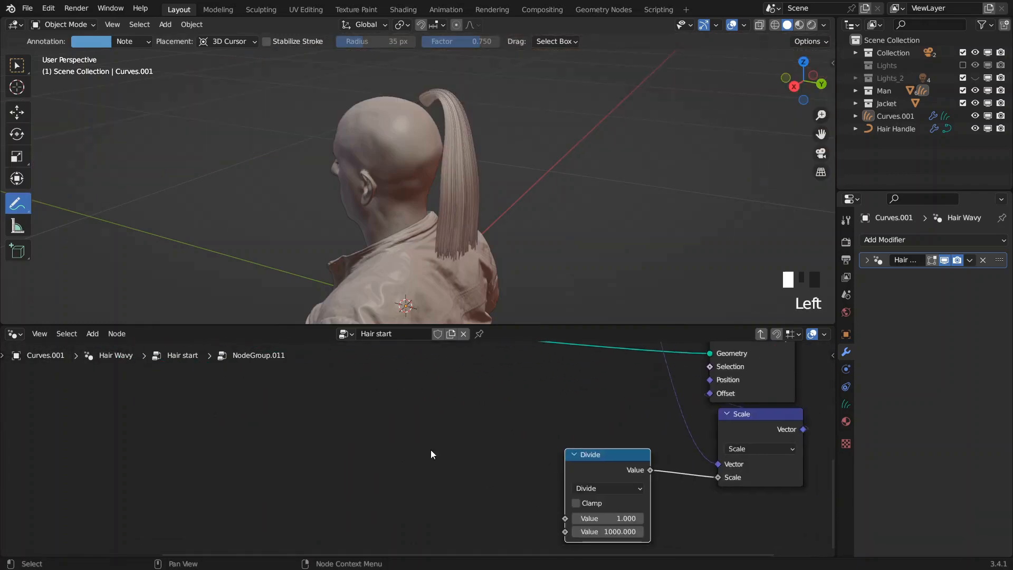
{"action": "middle_click_drag", "start_coordinate": [551, 490], "coordinate": [422, 428]}
{"action": "scroll", "coordinate": [422, 429], "scroll_direction": "up", "scroll_amount": 4}
{"action": "scroll", "coordinate": [413, 414], "scroll_direction": "down", "scroll_amount": 8}
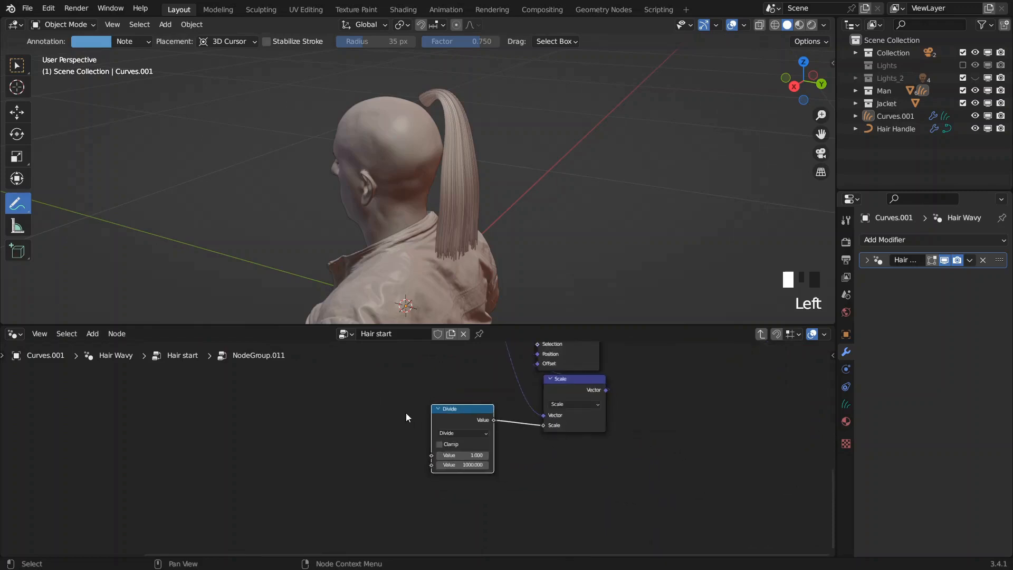
- Expose the Divide node's first value as a new input on Group Input
{"action": "scroll", "coordinate": [406, 413], "scroll_direction": "down", "scroll_amount": 1}
{"action": "middle_click_drag", "start_coordinate": [178, 364], "coordinate": [458, 438]}
{"action": "left_click_drag", "start_coordinate": [273, 385], "coordinate": [707, 524]}
{"action": "middle_click_drag", "start_coordinate": [631, 468], "coordinate": [438, 442]}
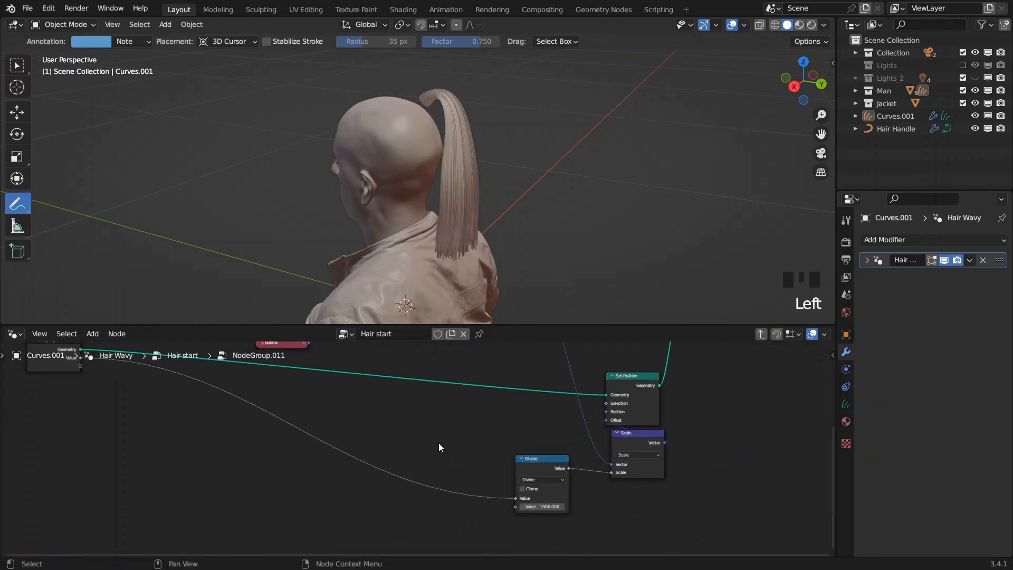
- Collapse the Divide and final Scale nodes and stack them directly beneath Set Position
{"action": "left_click", "coordinate": [521, 457]}
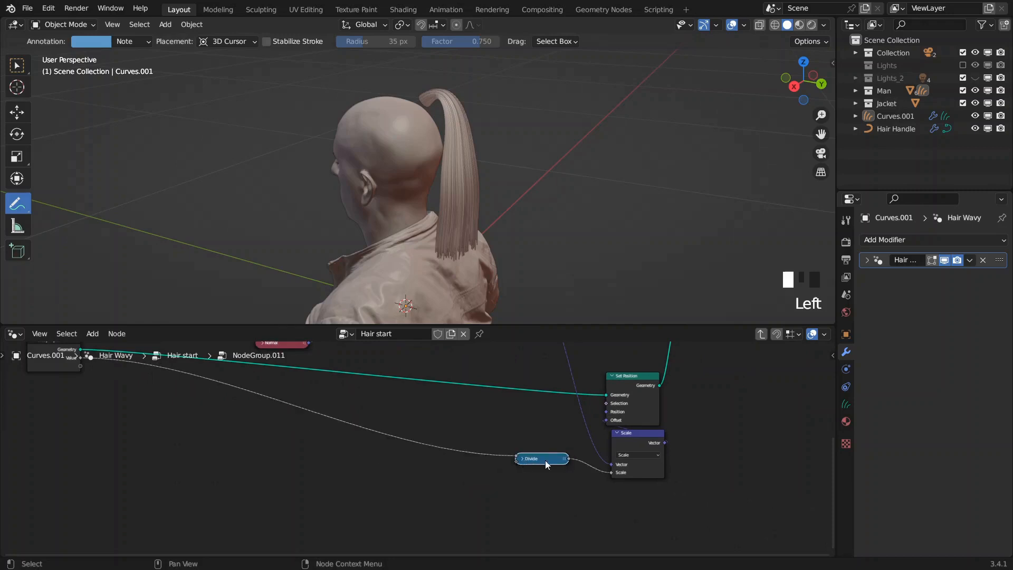
{"action": "left_click", "coordinate": [614, 436]}
{"action": "left_click", "coordinate": [617, 433]}
{"action": "left_click_drag", "start_coordinate": [628, 434], "coordinate": [619, 435]}
{"action": "left_click_drag", "start_coordinate": [546, 464], "coordinate": [634, 456]}
{"action": "middle_click_drag", "start_coordinate": [434, 445], "coordinate": [470, 442]}
- Outside the group, set its exposed Value input to 13.2 and reopen the group at the Multiply node
{"action": "key", "text": "Tab"}
{"action": "scroll", "coordinate": [478, 470], "scroll_direction": "up", "scroll_amount": 4}
{"action": "mouse_move", "coordinate": [460, 439]}
{"action": "left_mouse_down", "text": "shift"}
{"action": "mouse_move", "coordinate": [444, 438]}
{"action": "mouse_move", "coordinate": [495, 439]}
{"action": "mouse_move", "coordinate": [472, 437]}
{"action": "mouse_move", "coordinate": [485, 437]}
{"action": "left_mouse_up", "text": "shift"}
{"action": "right_click", "coordinate": [460, 438]}
{"action": "middle_click_drag", "start_coordinate": [409, 420], "coordinate": [416, 389]}
{"action": "left_click_drag", "start_coordinate": [438, 368], "coordinate": [410, 467]}
{"action": "middle_click_drag", "start_coordinate": [333, 456], "coordinate": [315, 383]}
{"action": "key", "text": "Tab"}
{"action": "middle_click_drag", "start_coordinate": [400, 391], "coordinate": [464, 454]}
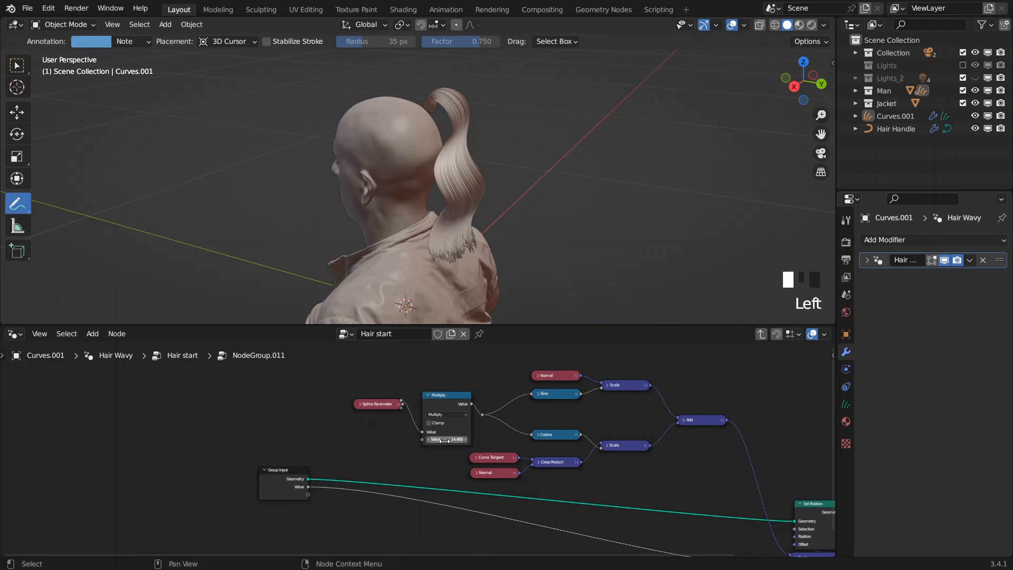
- Add a Random Value node below Spline Parameter and connect it to the Multiply node's second value
{"action": "scroll", "coordinate": [449, 440], "scroll_direction": "up", "scroll_amount": 5}
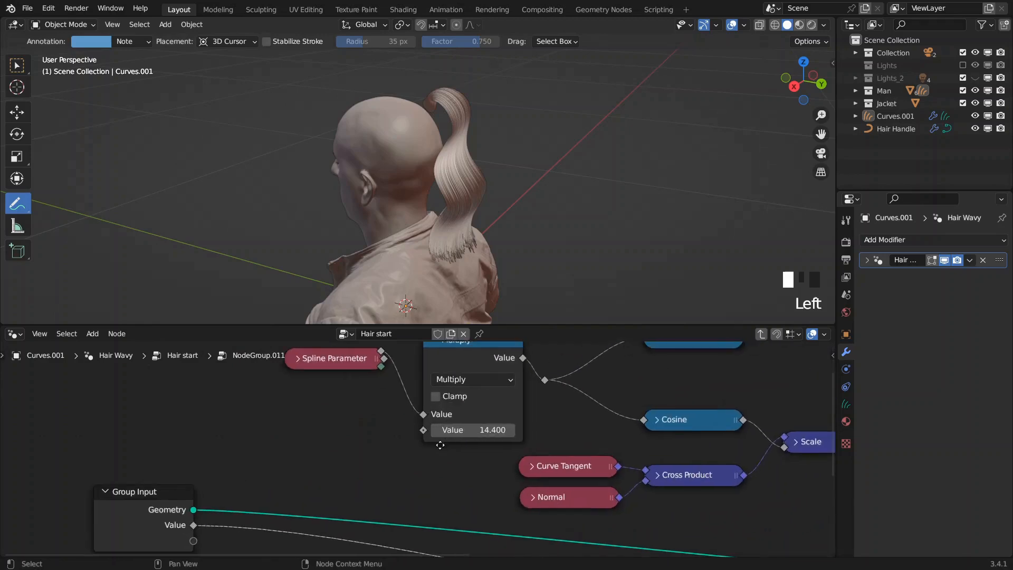
{"action": "left_click_drag", "start_coordinate": [449, 440], "coordinate": [426, 440]}
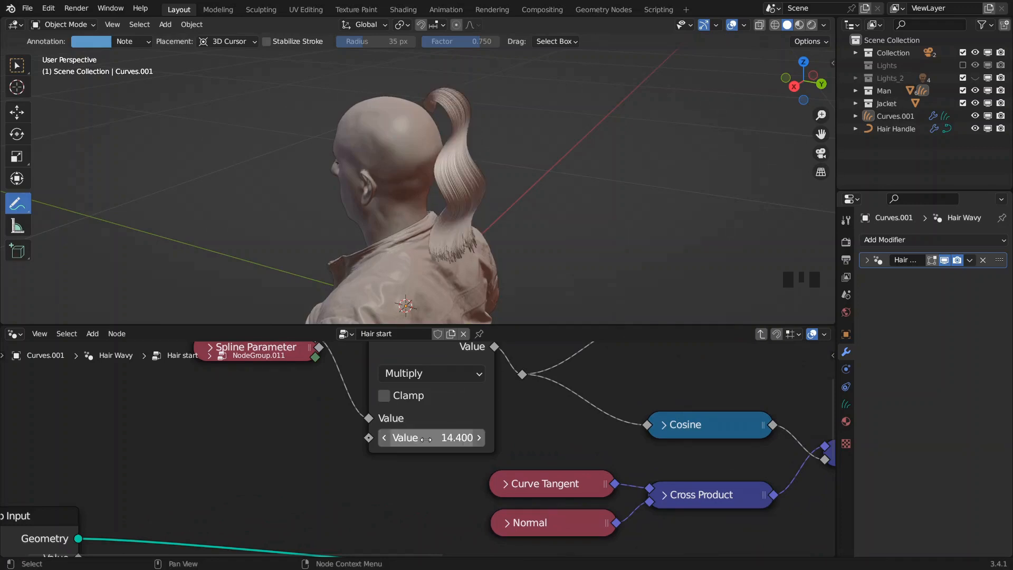
{"action": "scroll", "coordinate": [298, 427], "scroll_direction": "down", "scroll_amount": 3}
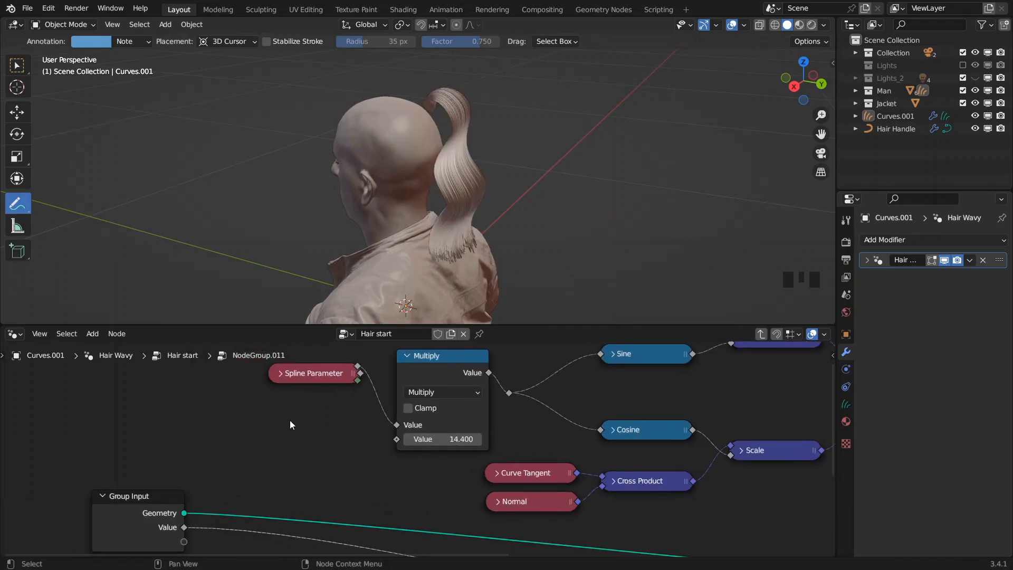
{"action": "key", "text": "F3"}
{"action": "type", "text": "random"}
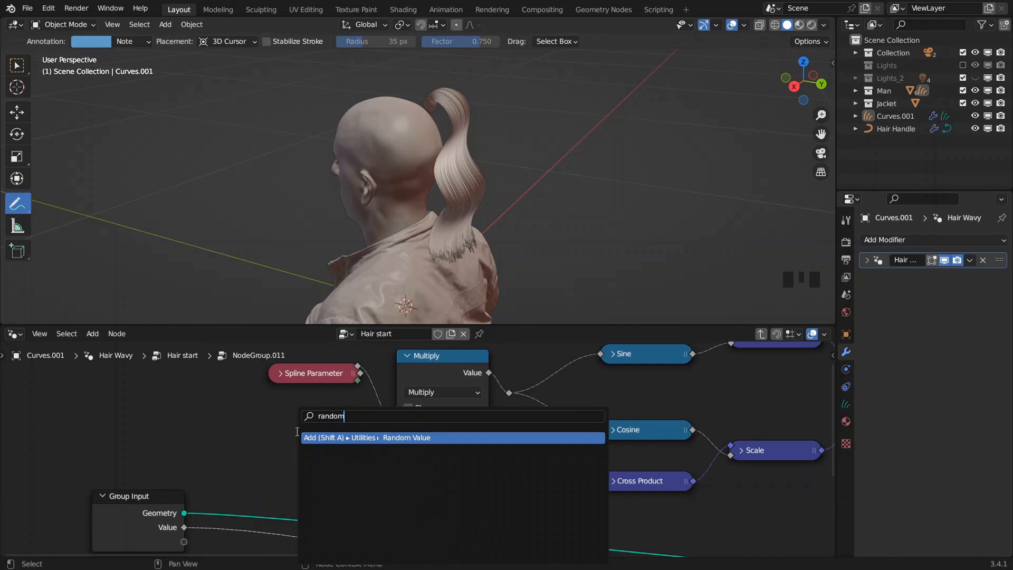
{"action": "key", "text": "Return"}
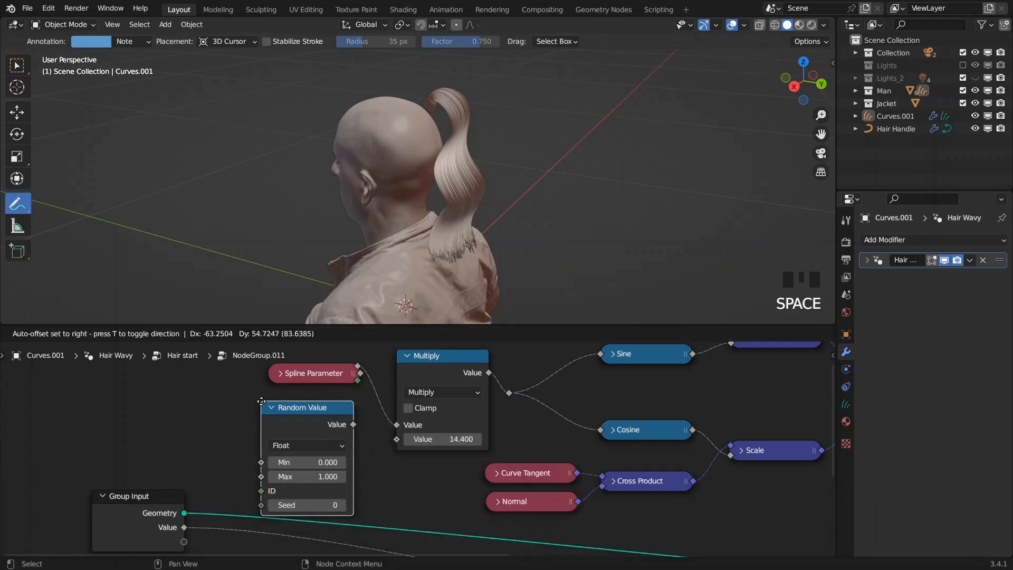
{"action": "left_click", "coordinate": [261, 402]}
{"action": "left_click_drag", "start_coordinate": [352, 424], "coordinate": [400, 441]}
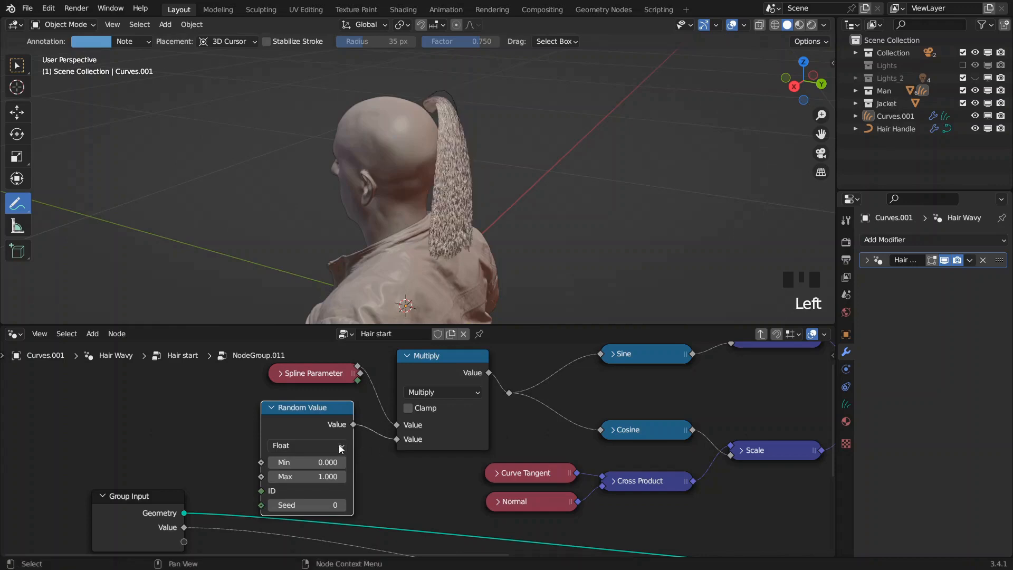
- Expose the Random Value node's ID as a new input on Group Input
{"action": "scroll", "coordinate": [359, 441], "scroll_direction": "down", "scroll_amount": 4}
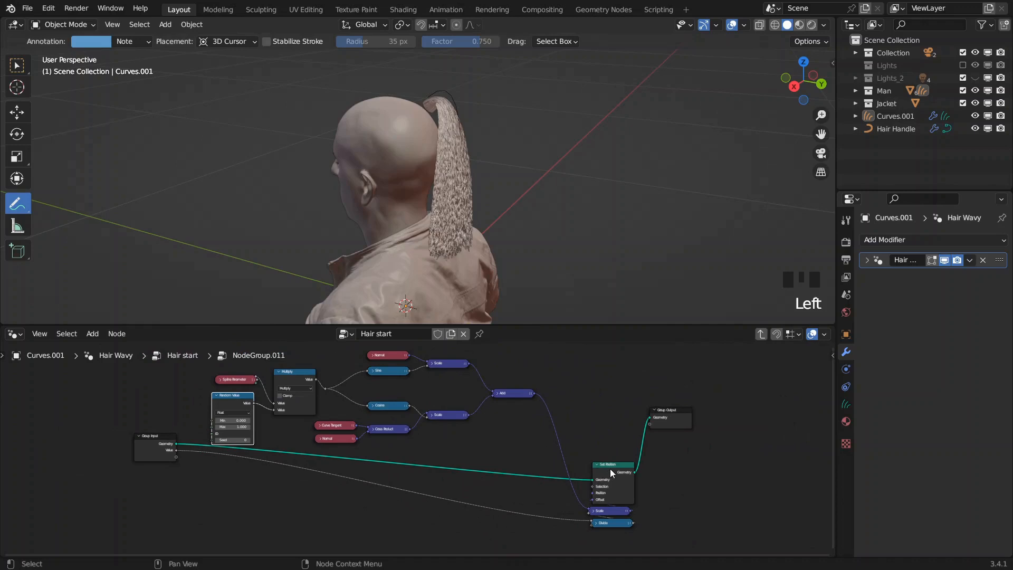
{"action": "scroll", "coordinate": [234, 412], "scroll_direction": "up", "scroll_amount": 4}
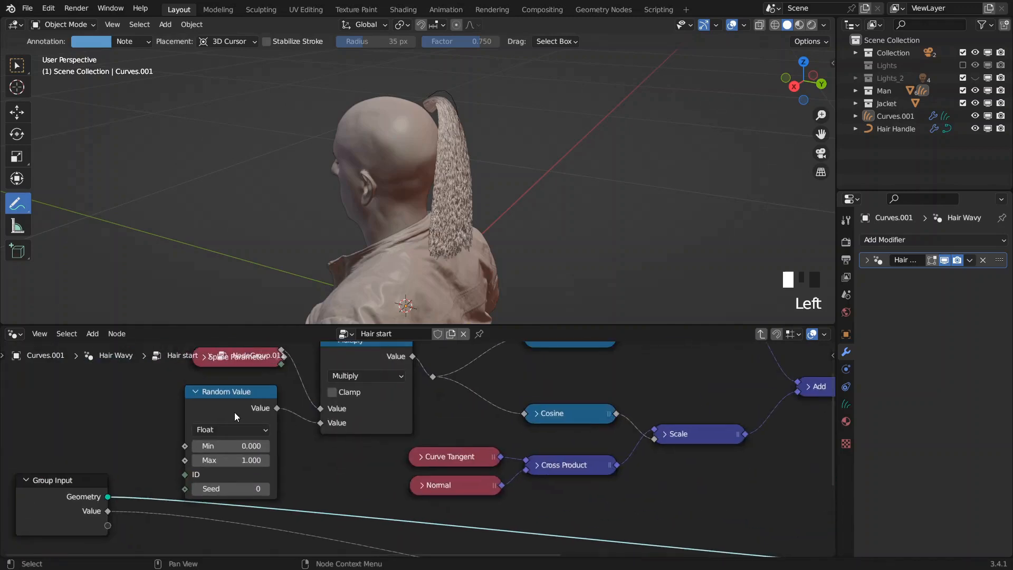
{"action": "scroll", "coordinate": [234, 413], "scroll_direction": "up", "scroll_amount": 1}
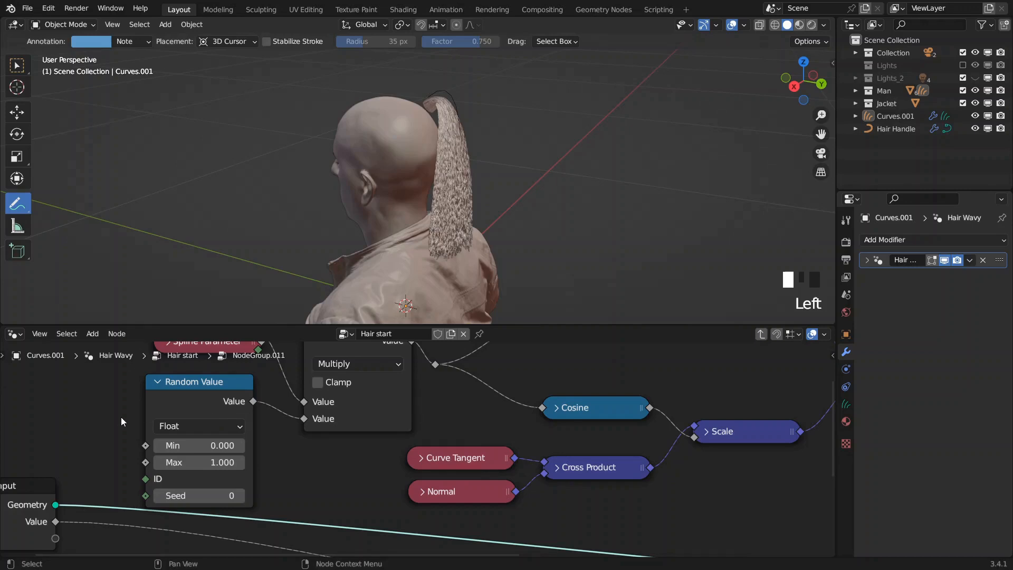
{"action": "middle_click_drag", "start_coordinate": [122, 430], "coordinate": [199, 404]}
{"action": "left_click_drag", "start_coordinate": [224, 451], "coordinate": [133, 510]}
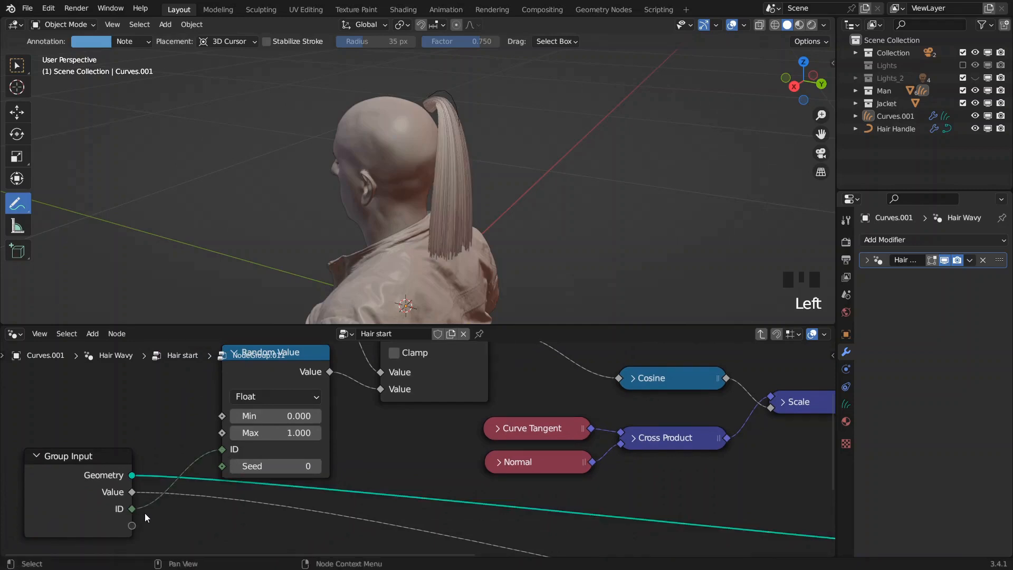
- Rename the group's Value input to Scale and place the ID input above it
{"action": "key", "text": "n"}
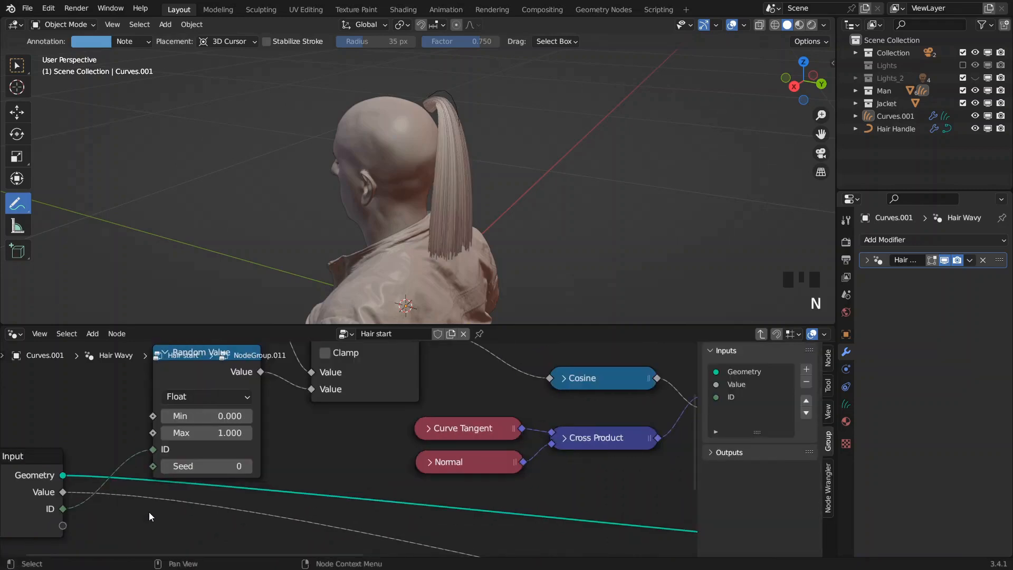
{"action": "double_click", "coordinate": [736, 385]}
{"action": "type", "text": "S"}
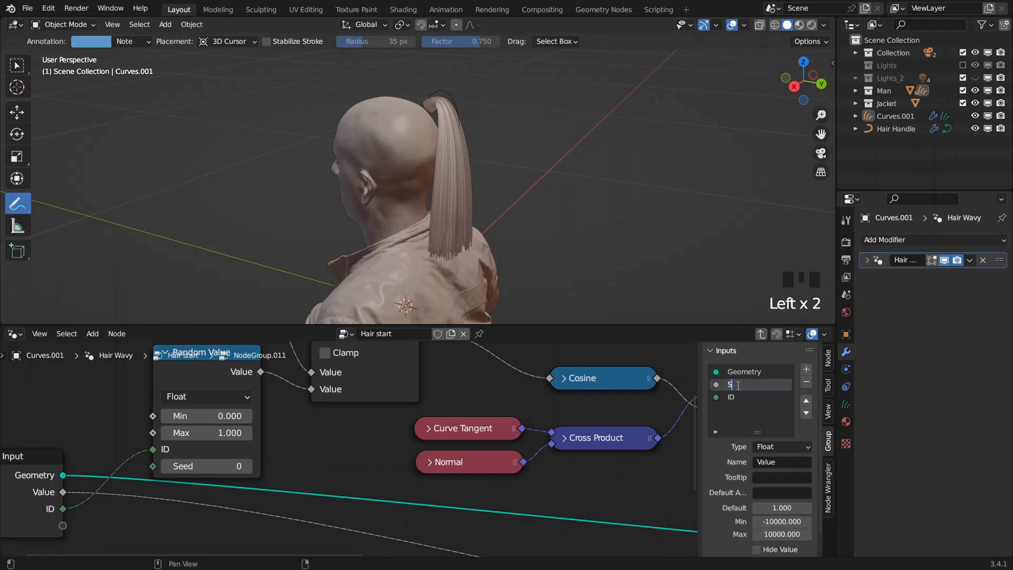
{"action": "type", "text": "cale"}
{"action": "double_click", "coordinate": [737, 387]}
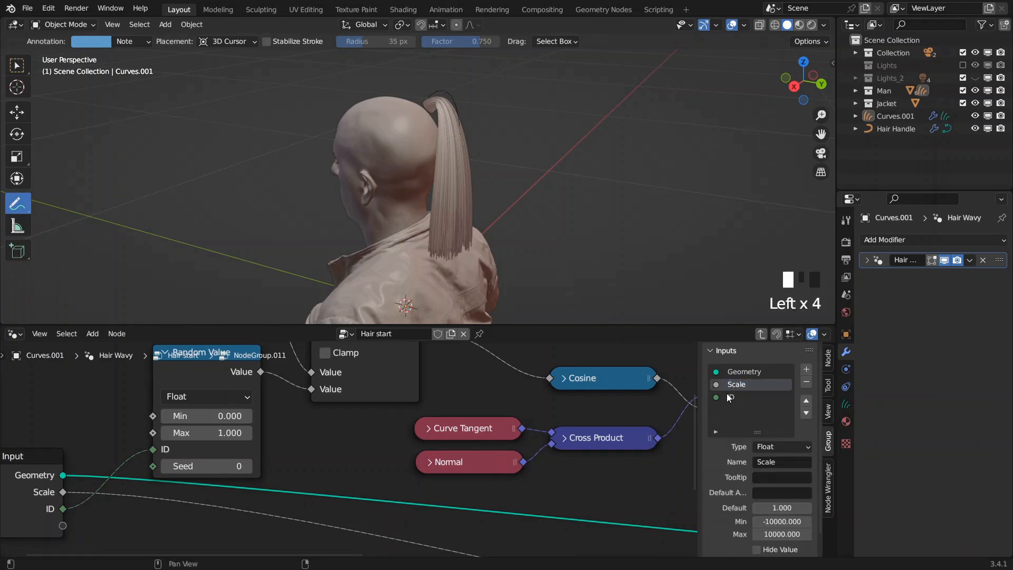
{"action": "left_click", "coordinate": [734, 398]}
{"action": "left_click", "coordinate": [806, 400]}
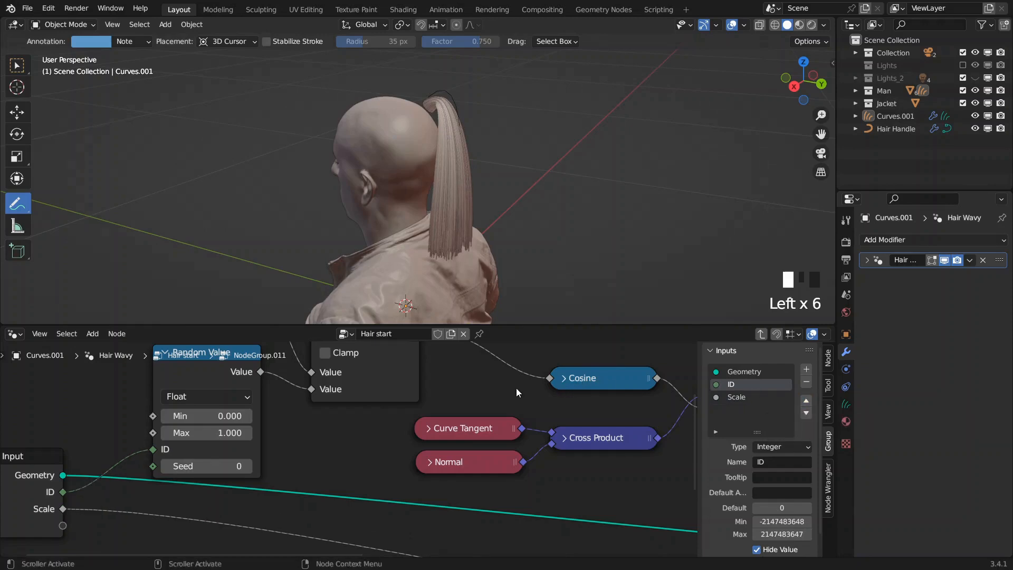
{"action": "key", "text": "n"}
- Outside the group, connect Duplicate Index to the group's ID input and move the group node closer to the scatter node
{"action": "key", "text": "Tab"}
{"action": "middle_click_drag", "start_coordinate": [399, 407], "coordinate": [508, 396]}
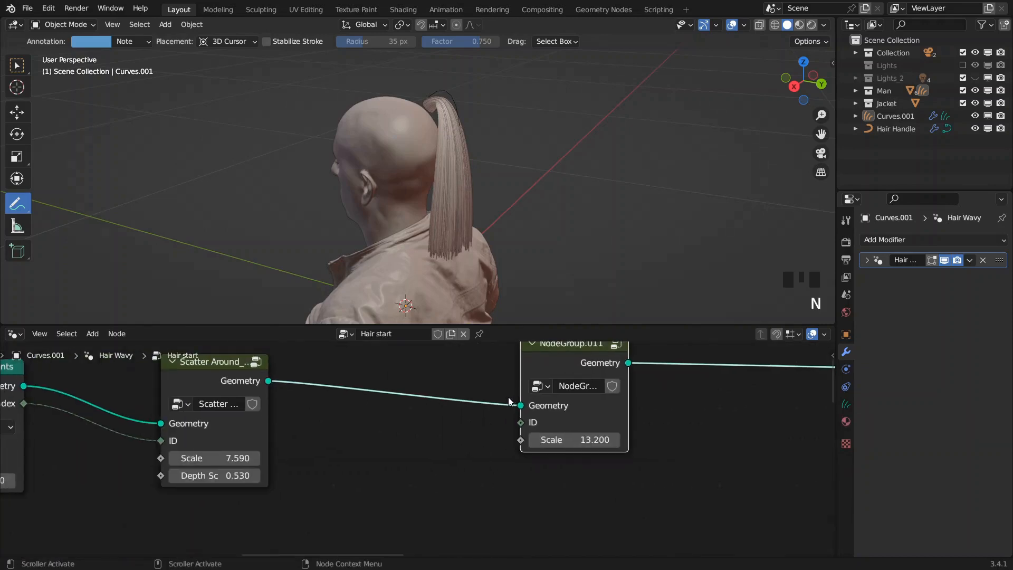
{"action": "left_click_drag", "start_coordinate": [80, 410], "coordinate": [515, 428]}
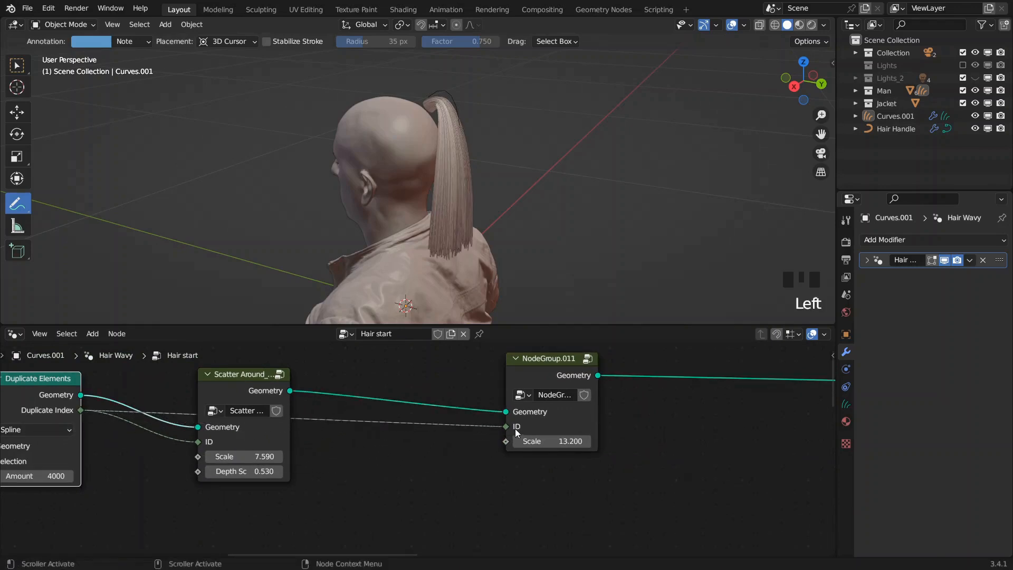
{"action": "left_click_drag", "start_coordinate": [541, 376], "coordinate": [461, 388]}
- Reopen the curl group and set the Random Value seed to 34, checking the ponytail from behind
{"action": "double_click", "coordinate": [462, 387]}
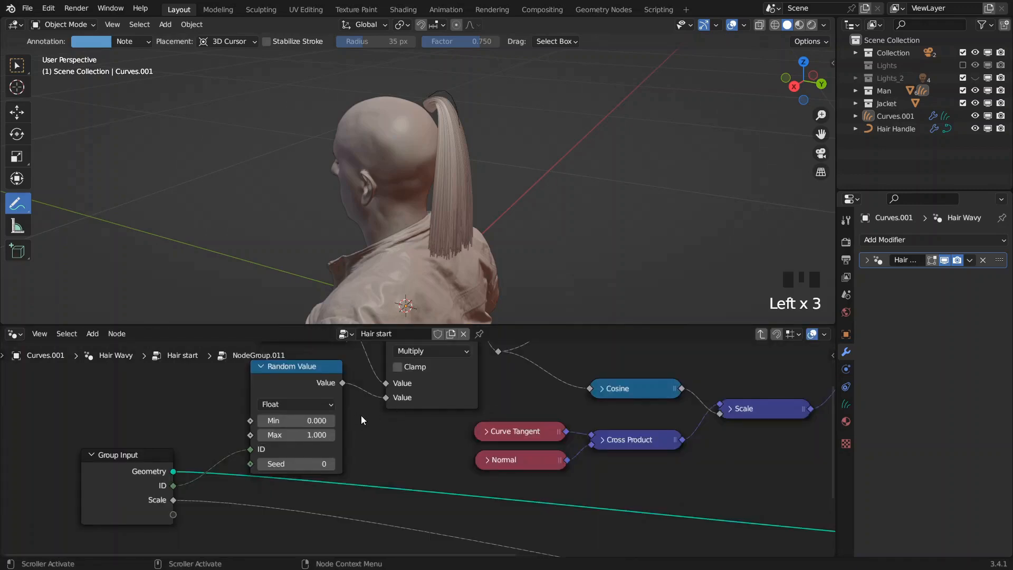
{"action": "left_click_drag", "start_coordinate": [299, 469], "coordinate": [331, 468]}
{"action": "scroll", "coordinate": [416, 243], "scroll_direction": "up", "scroll_amount": 1}
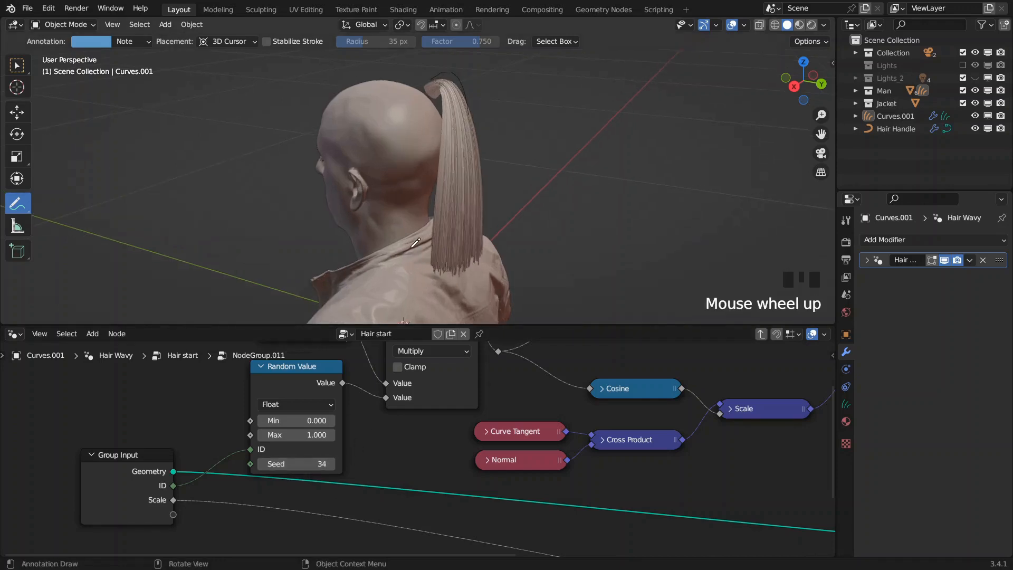
{"action": "middle_click_drag", "start_coordinate": [416, 243], "coordinate": [369, 248]}
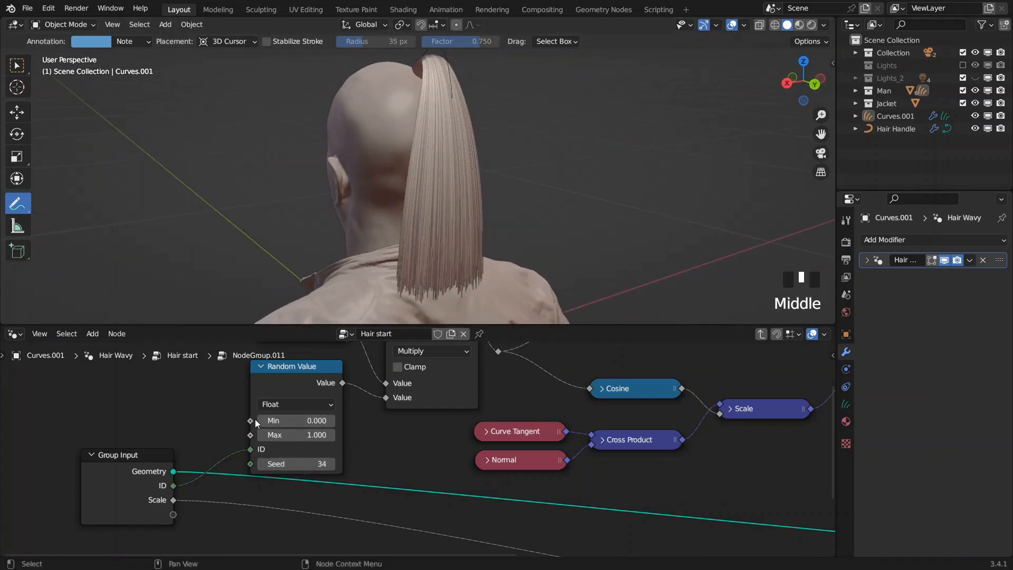
- Expose the Random Value node's Min and Max as group inputs and leave the group
{"action": "left_click_drag", "start_coordinate": [251, 421], "coordinate": [173, 515]}
{"action": "left_click_drag", "start_coordinate": [251, 435], "coordinate": [175, 505]}
{"action": "key", "text": "Tab"}
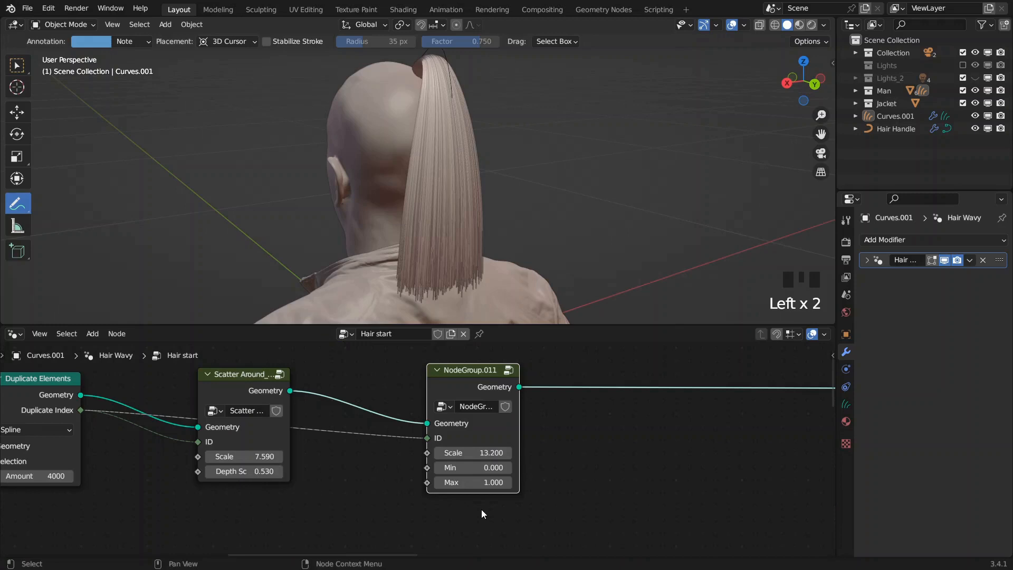
- Set the curl group's Scale to 6.87, Min to 11.1 and Max to 32.1
{"action": "middle_click_drag", "start_coordinate": [443, 496], "coordinate": [380, 485]}
{"action": "scroll", "coordinate": [435, 470], "scroll_direction": "up", "scroll_amount": 5}
{"action": "left_click_drag", "start_coordinate": [400, 461], "coordinate": [453, 462]}
{"action": "left_click_drag", "start_coordinate": [396, 480], "coordinate": [381, 458]}
{"action": "left_click_drag", "start_coordinate": [397, 437], "coordinate": [329, 437], "text": "shift"}
{"action": "left_click_drag", "start_coordinate": [397, 481], "coordinate": [444, 480]}
{"action": "left_click_drag", "start_coordinate": [397, 459], "coordinate": [380, 459]}
{"action": "middle_click_drag", "start_coordinate": [496, 158], "coordinate": [511, 213], "text": "shift"}
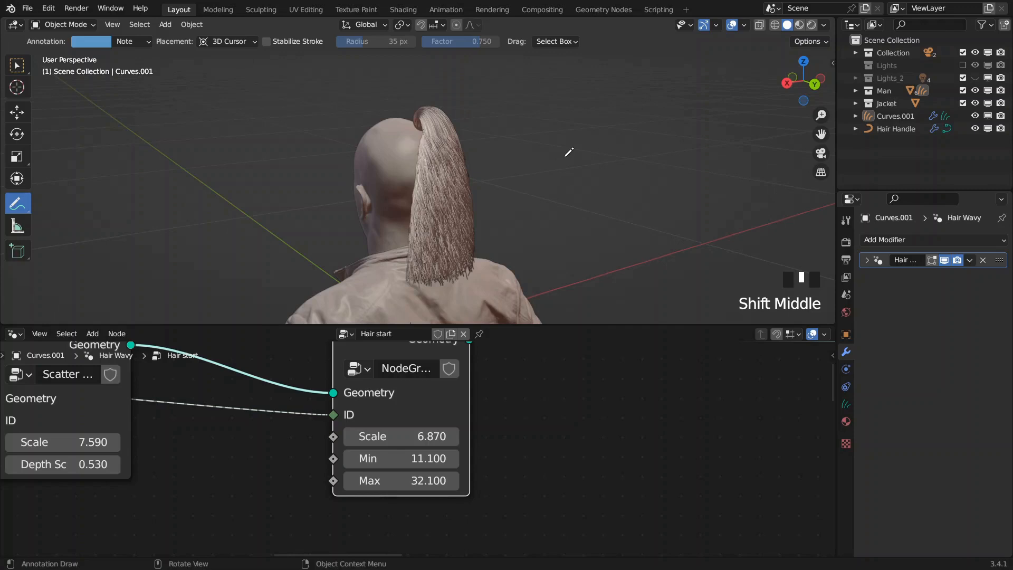
- Sketch two oppositely curling annotation strokes beside the ponytail
{"action": "mouse_move", "coordinate": [564, 156]}
{"action": "left_mouse_down"}
{"action": "mouse_move", "coordinate": [578, 182]}
{"action": "mouse_move", "coordinate": [587, 259]}
{"action": "left_mouse_up"}
{"action": "mouse_move", "coordinate": [643, 146]}
{"action": "left_mouse_down"}
{"action": "mouse_move", "coordinate": [636, 230]}
{"action": "mouse_move", "coordinate": [663, 260]}
{"action": "left_mouse_up"}
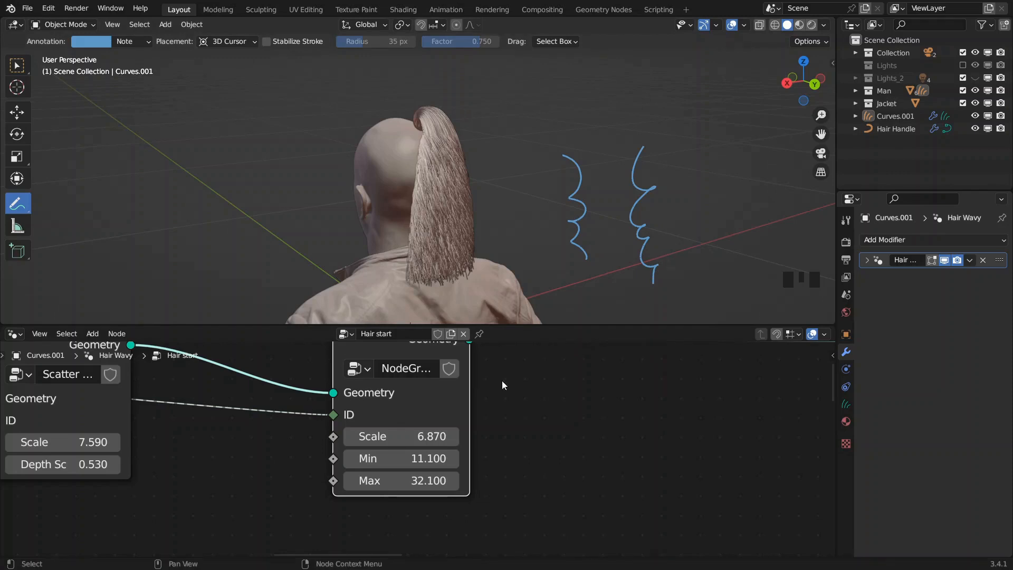
- Set the curl group's Min to -25 and Max to 25 so hairs curl in both directions
{"action": "right_click", "coordinate": [407, 456]}
{"action": "left_click", "coordinate": [420, 456]}
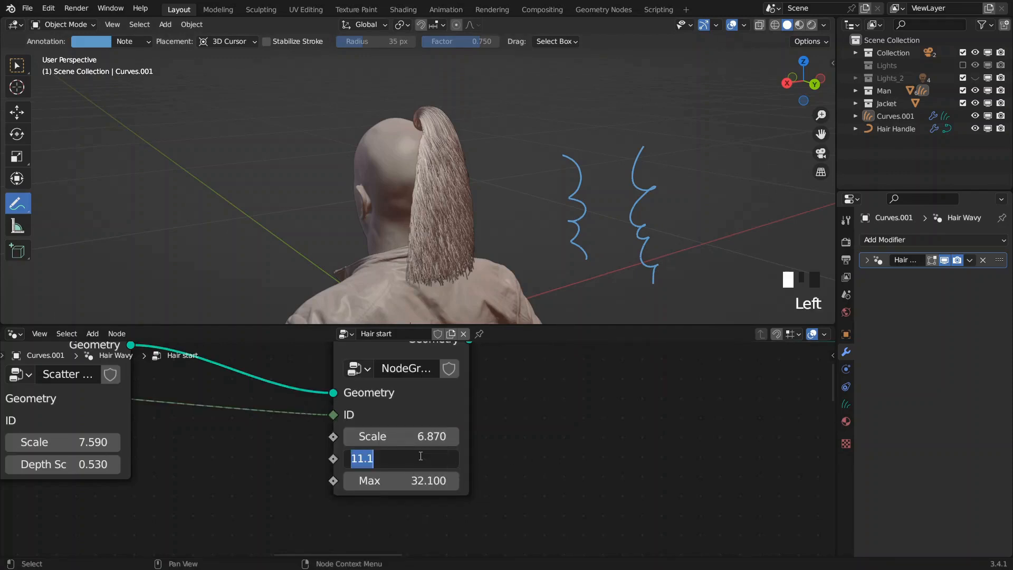
{"action": "type", "text": "-25"}
{"action": "key", "text": "Return"}
{"action": "left_click", "coordinate": [390, 478]}
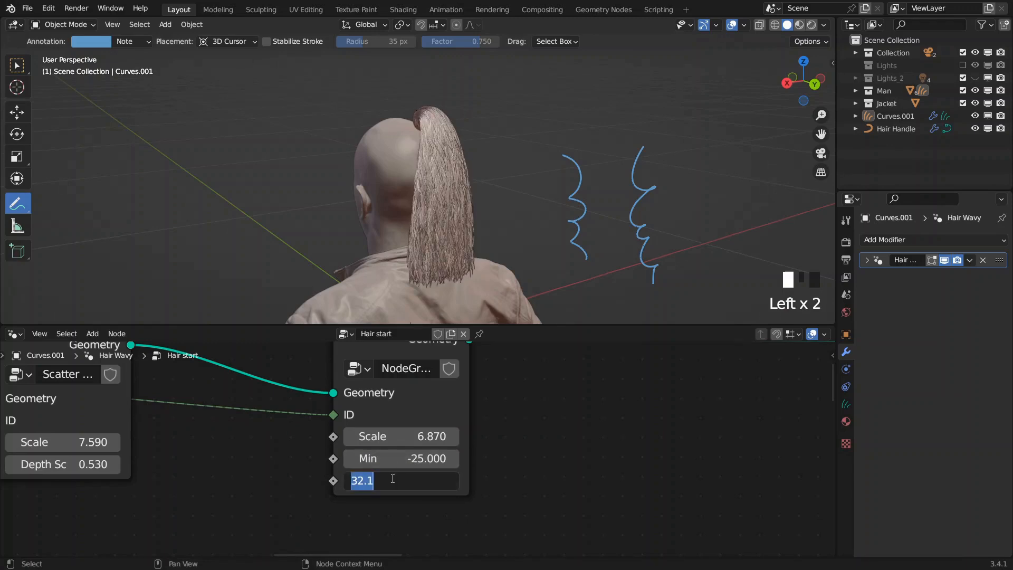
{"action": "type", "text": "25"}
{"action": "key", "text": "Return"}
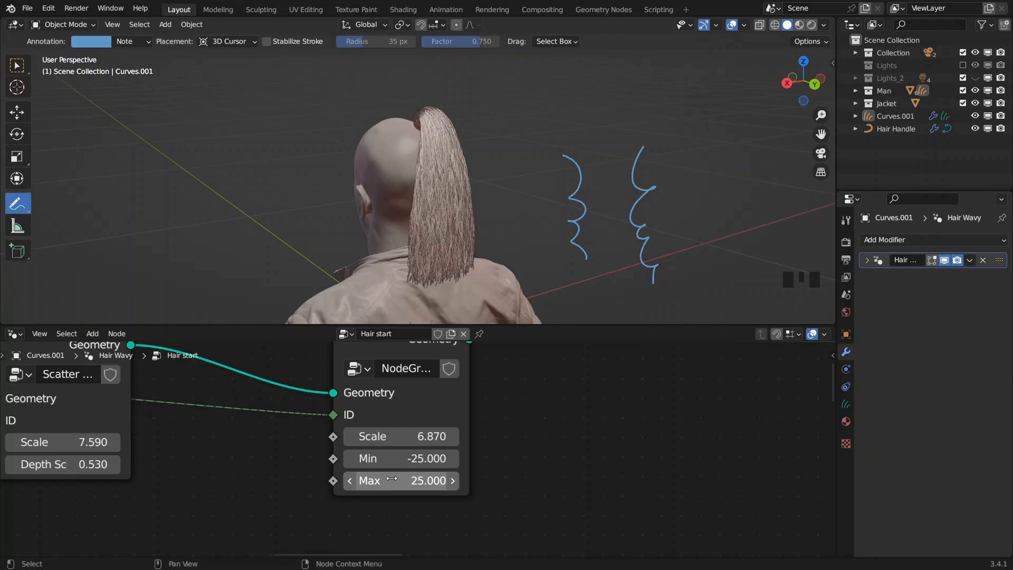
- Erase the annotation strokes and inspect the ponytail's curls up close from behind
{"action": "middle_click_drag", "start_coordinate": [500, 199], "coordinate": [490, 186]}
{"action": "scroll", "coordinate": [489, 186], "scroll_direction": "down", "scroll_amount": 3}
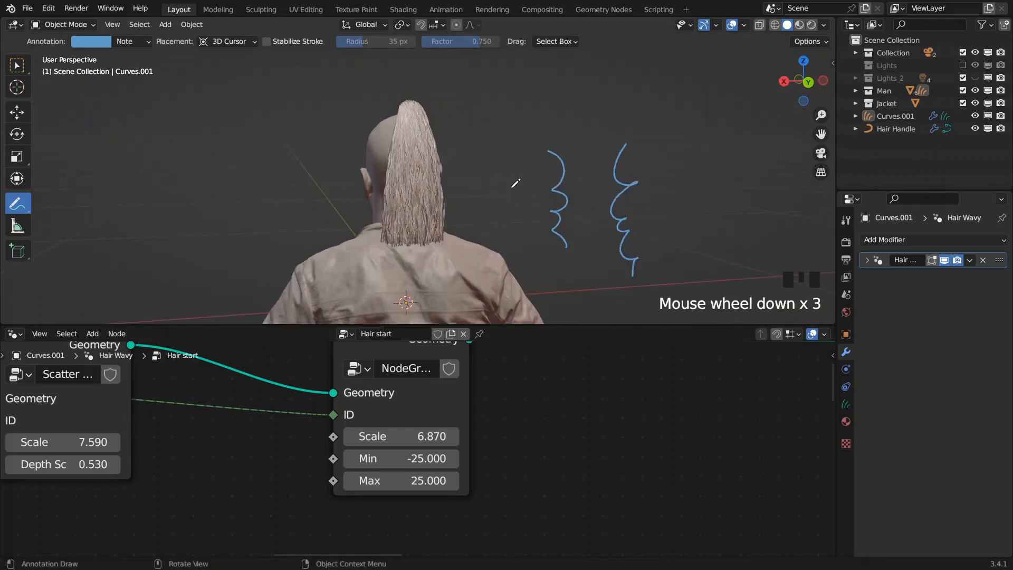
{"action": "mouse_move", "coordinate": [574, 204]}
{"action": "left_mouse_down", "text": "ctrl"}
{"action": "mouse_move", "coordinate": [543, 159]}
{"action": "mouse_move", "coordinate": [577, 170]}
{"action": "left_mouse_up", "text": "ctrl"}
{"action": "scroll", "coordinate": [576, 170], "scroll_direction": "up", "scroll_amount": 5}
{"action": "middle_click_drag", "start_coordinate": [472, 183], "coordinate": [458, 186]}
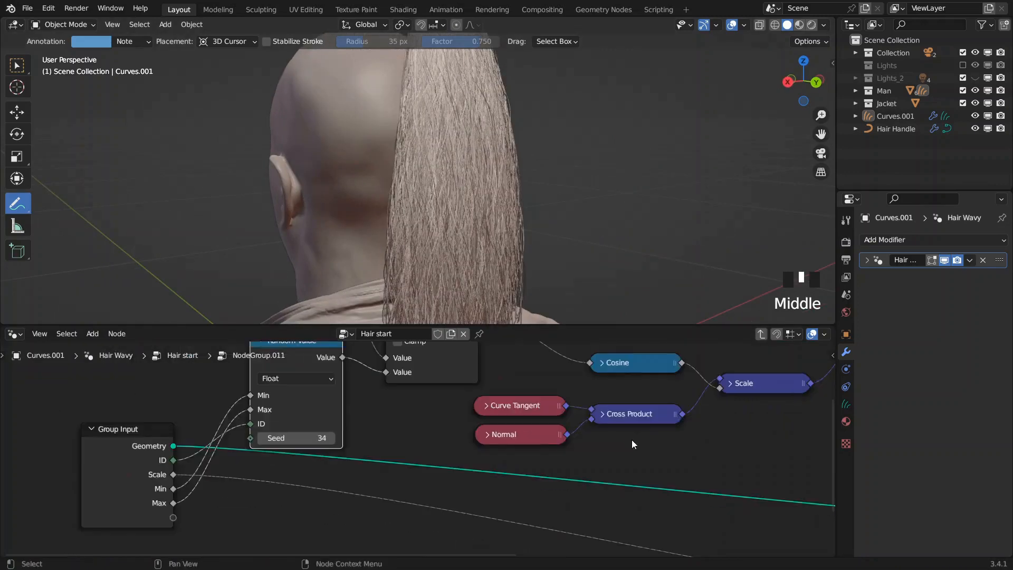
- Inside the curl group, lower Group Output and move Set Position with its Scale and Divide nodes farther from the Add node
{"action": "middle_click_drag", "start_coordinate": [631, 439], "coordinate": [464, 422]}
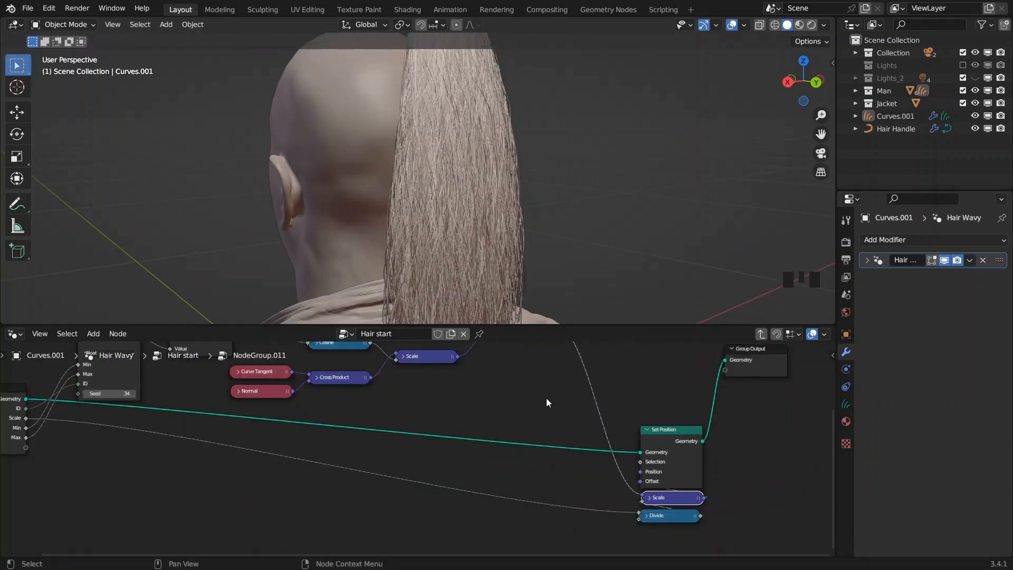
{"action": "middle_click_drag", "start_coordinate": [547, 399], "coordinate": [477, 393]}
{"action": "left_click_drag", "start_coordinate": [561, 501], "coordinate": [569, 504]}
{"action": "middle_click_drag", "start_coordinate": [474, 468], "coordinate": [339, 436]}
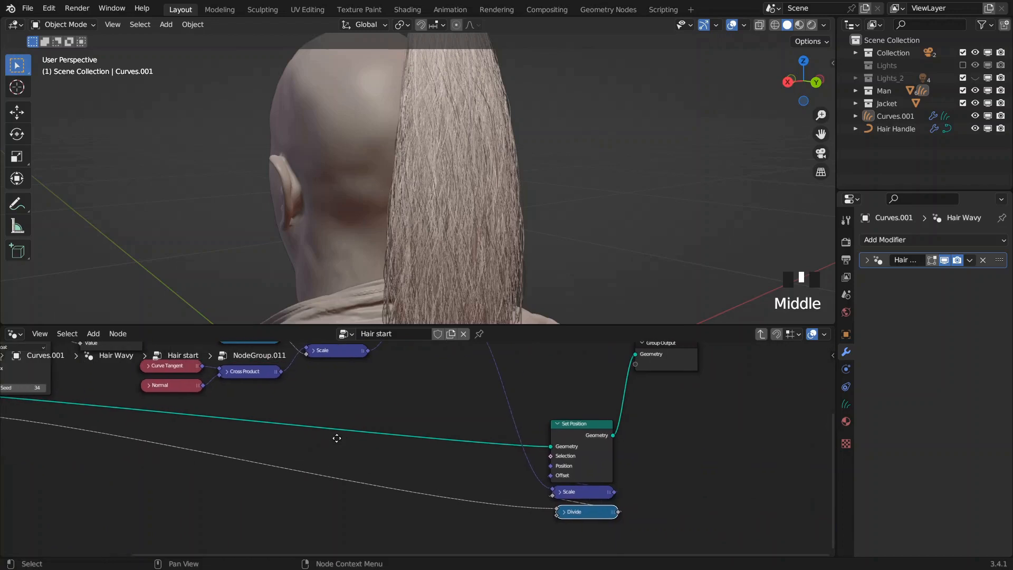
{"action": "scroll", "coordinate": [591, 397], "scroll_direction": "down", "scroll_amount": 4}
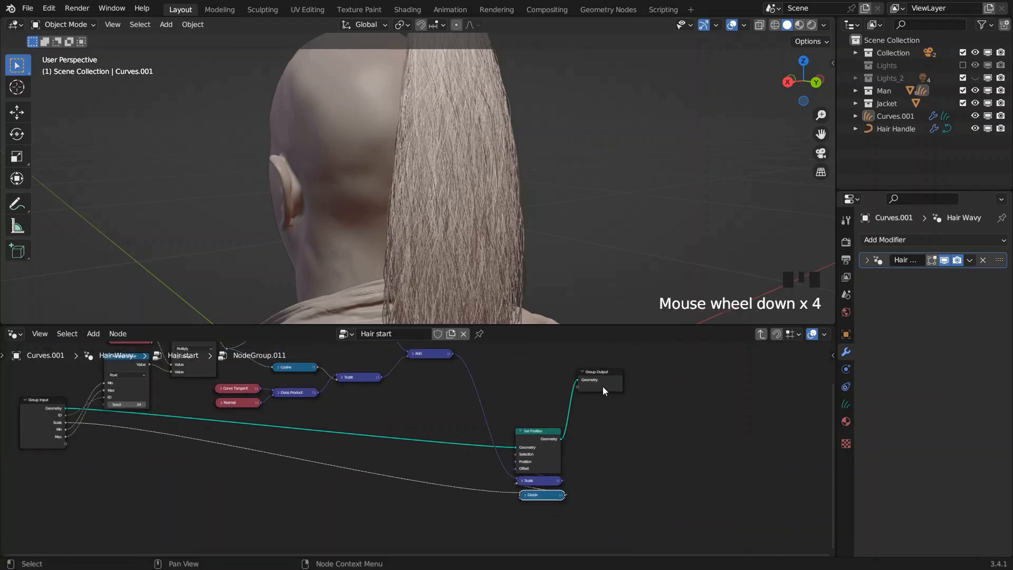
{"action": "left_click_drag", "start_coordinate": [603, 390], "coordinate": [607, 443]}
{"action": "left_click_drag", "start_coordinate": [527, 397], "coordinate": [636, 520]}
{"action": "key", "text": "g"}
{"action": "left_click", "coordinate": [700, 497]}
- Duplicate the last Scale node onto the link after the Add node, expand the copy and set its scale to 1
{"action": "scroll", "coordinate": [537, 408], "scroll_direction": "up", "scroll_amount": 5}
{"action": "left_click", "coordinate": [704, 509]}
{"action": "left_click", "coordinate": [743, 498]}
{"action": "key", "text": "shift+d"}
{"action": "left_click", "coordinate": [549, 384]}
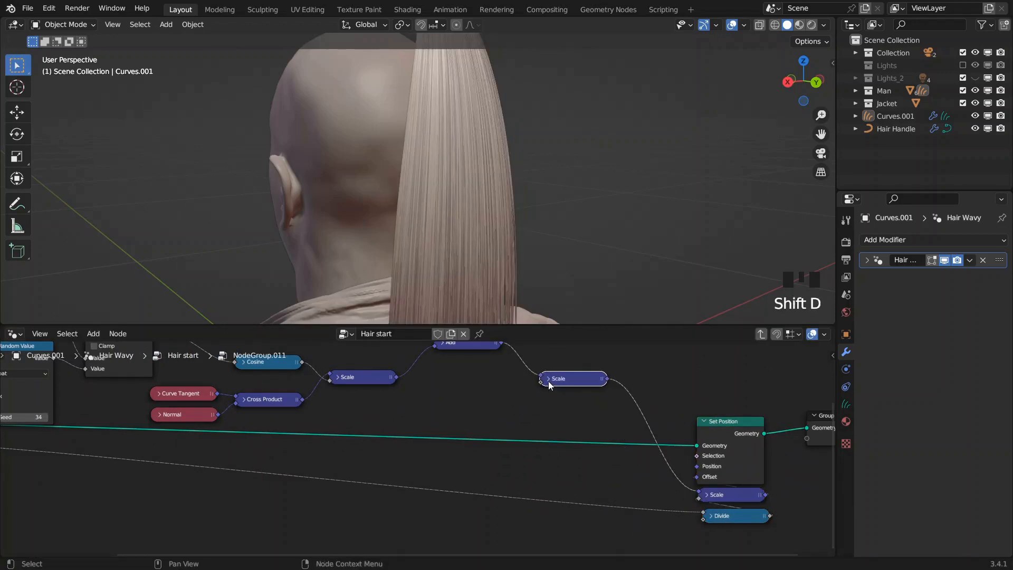
{"action": "left_click", "coordinate": [548, 379]}
{"action": "left_click", "coordinate": [582, 428]}
{"action": "type", "text": "1"}
{"action": "key", "text": "Return"}
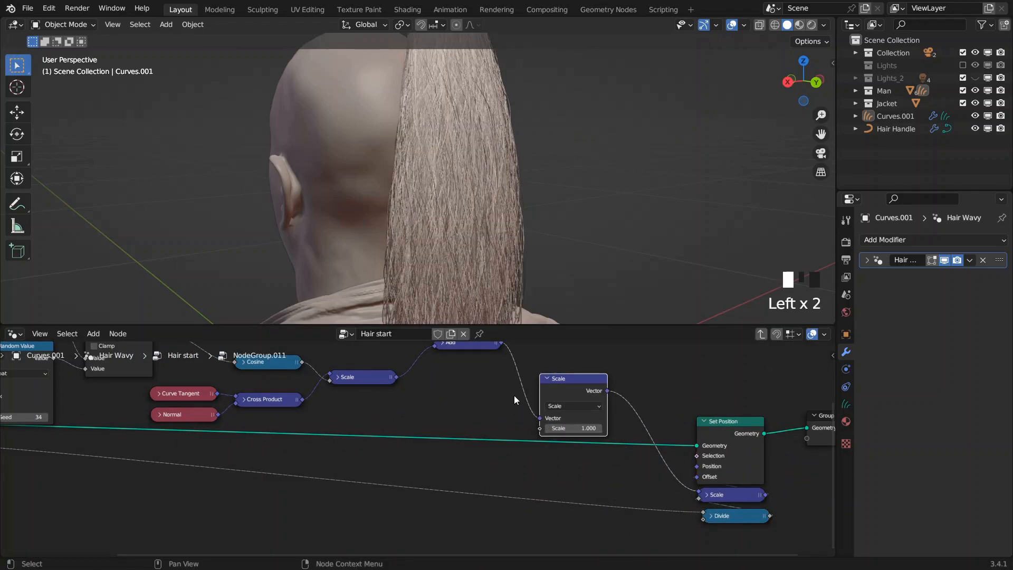
- Add a Random Value node beside the expanded Scale node and feed its value into that node's scale
{"action": "middle_click_drag", "start_coordinate": [515, 411], "coordinate": [526, 412]}
{"action": "key", "text": "space"}
{"action": "type", "text": "random"}
{"action": "key", "text": "Return"}
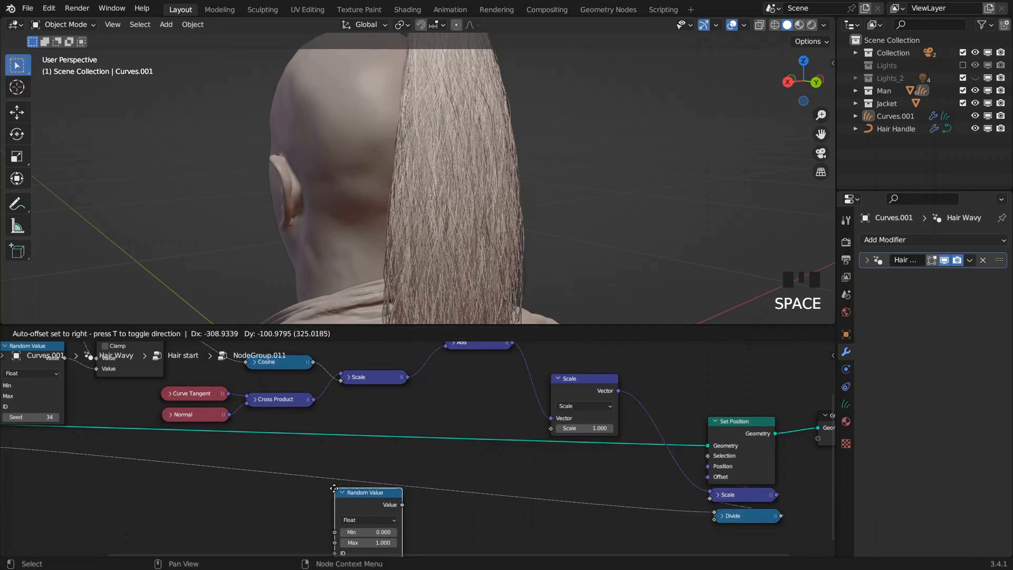
{"action": "left_click", "coordinate": [399, 505]}
{"action": "left_click_drag", "start_coordinate": [401, 504], "coordinate": [551, 428]}
{"action": "left_click_drag", "start_coordinate": [363, 501], "coordinate": [462, 413]}
- Link the Group Input ID to the new Random Value and set its seed to 52 and Min to 0.8
{"action": "middle_click_drag", "start_coordinate": [133, 431], "coordinate": [268, 406]}
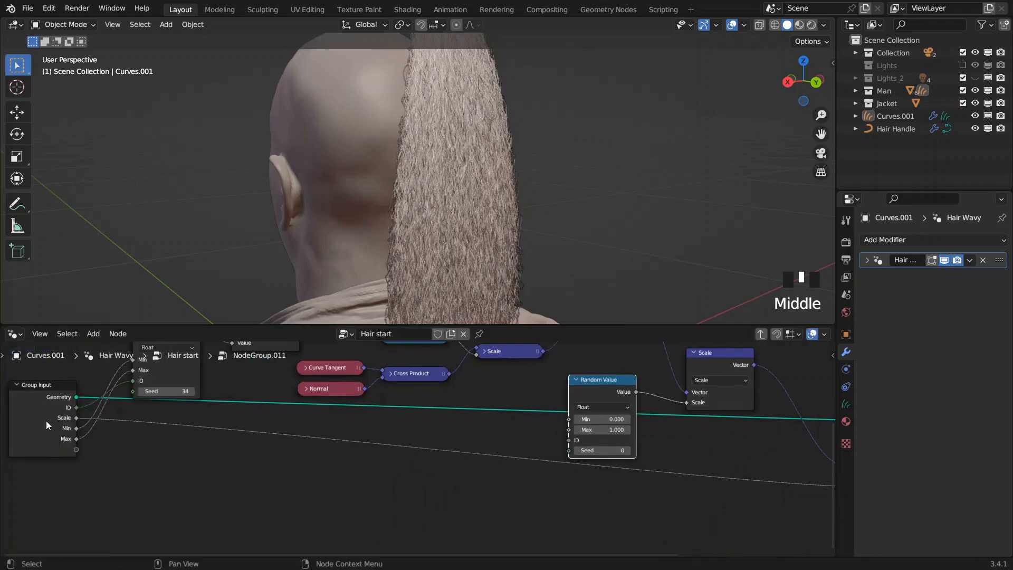
{"action": "left_click_drag", "start_coordinate": [77, 408], "coordinate": [568, 440]}
{"action": "middle_click_drag", "start_coordinate": [542, 418], "coordinate": [440, 432]}
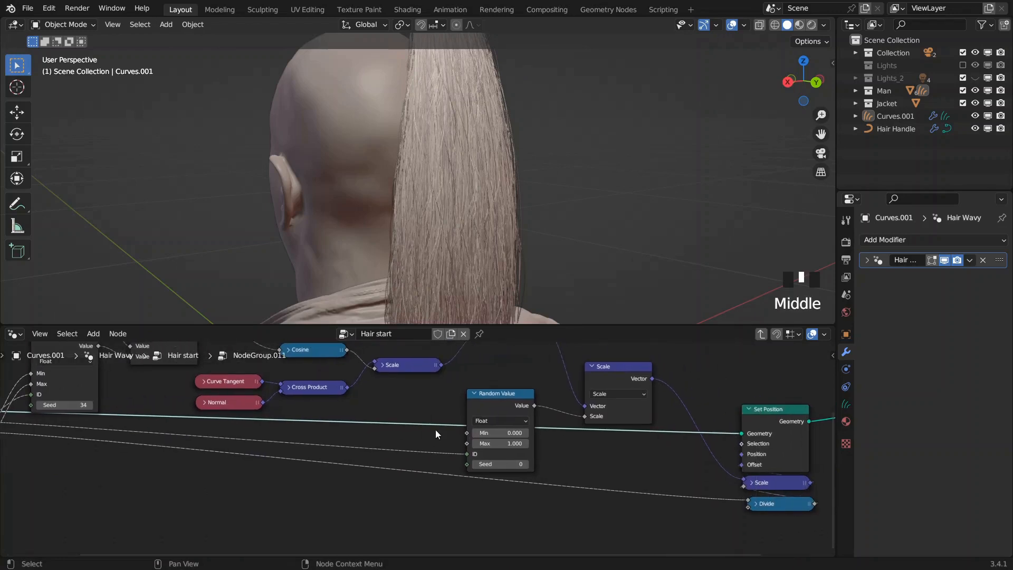
{"action": "mouse_move", "coordinate": [500, 464]}
{"action": "left_mouse_down"}
{"action": "mouse_move", "coordinate": [522, 464]}
{"action": "mouse_move", "coordinate": [505, 457]}
{"action": "left_mouse_up"}
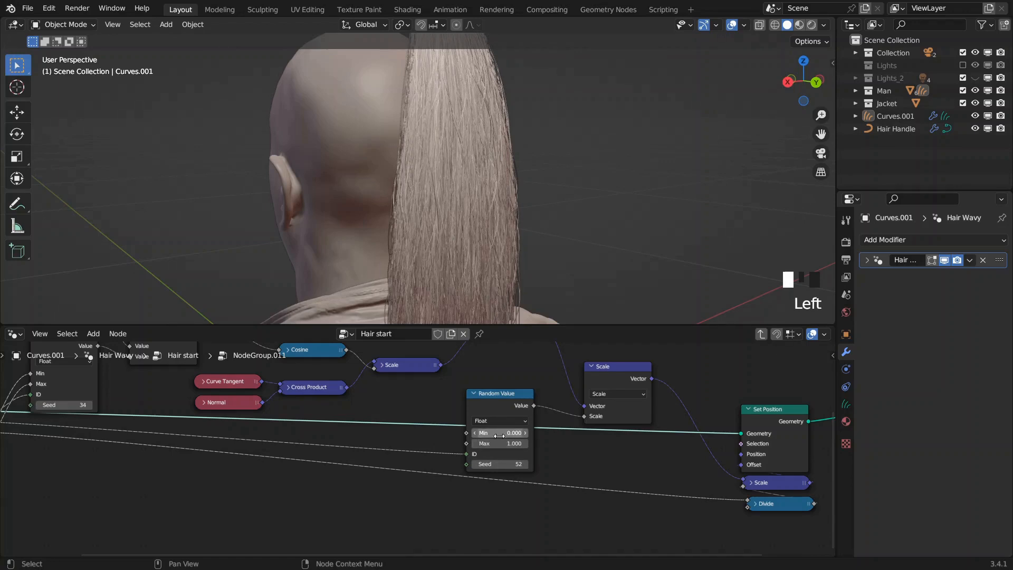
{"action": "left_click", "coordinate": [503, 433]}
{"action": "key", "text": "BackSpace"}
{"action": "key", "text": "Return"}
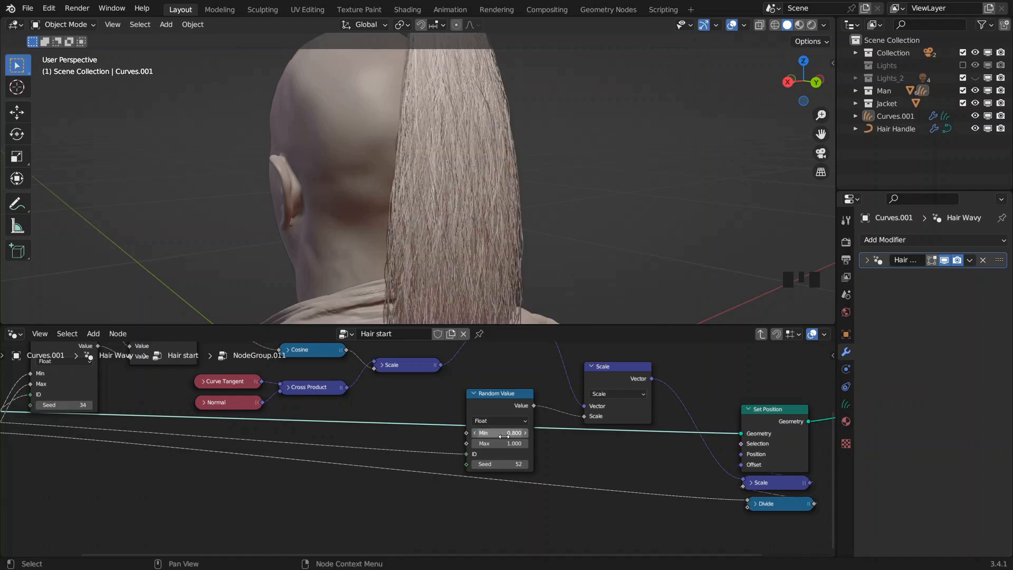
- Collapse the Scale node after Add and move Set Position, its Scale and Divide nodes, and Group Output farther away from it
{"action": "middle_click_drag", "start_coordinate": [511, 424], "coordinate": [489, 471]}
{"action": "left_click_drag", "start_coordinate": [463, 452], "coordinate": [439, 452]}
{"action": "left_click", "coordinate": [570, 414]}
{"action": "left_click_drag", "start_coordinate": [577, 417], "coordinate": [550, 417]}
{"action": "scroll", "coordinate": [683, 430], "scroll_direction": "down", "scroll_amount": 3}
{"action": "left_click_drag", "start_coordinate": [478, 401], "coordinate": [576, 527]}
{"action": "key", "text": "g"}
{"action": "left_click", "coordinate": [640, 518]}
{"action": "middle_click_drag", "start_coordinate": [337, 398], "coordinate": [368, 401]}
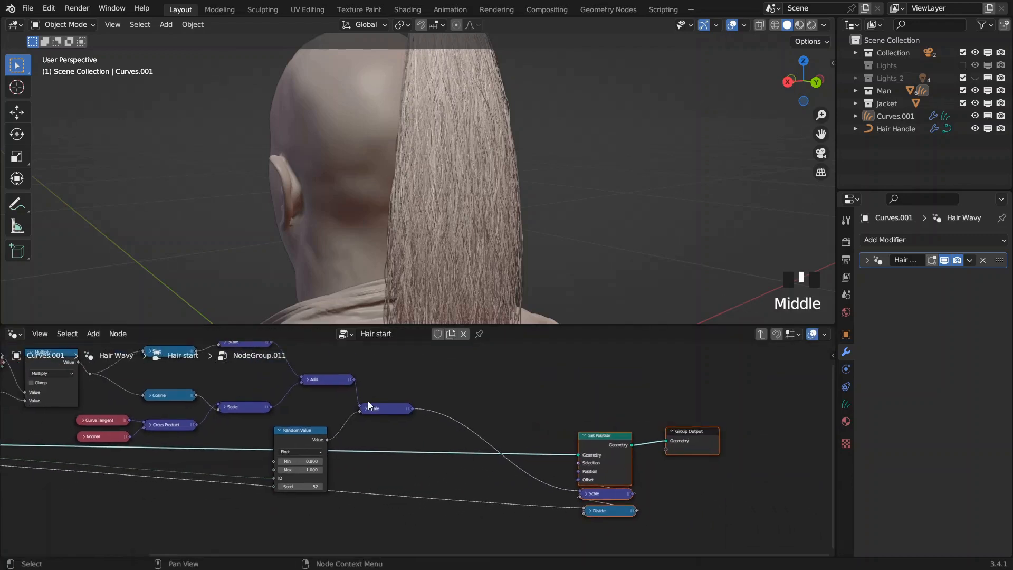
- Duplicate the collapsed Scale node onto the link leading toward Set Position and expand the copy
{"action": "left_click", "coordinate": [379, 409]}
{"action": "key", "text": "shift+d"}
{"action": "left_click", "coordinate": [486, 444]}
{"action": "middle_click_drag", "start_coordinate": [484, 441], "coordinate": [534, 408]}
{"action": "key", "text": "h"}
{"action": "scroll", "coordinate": [475, 442], "scroll_direction": "up", "scroll_amount": 4}
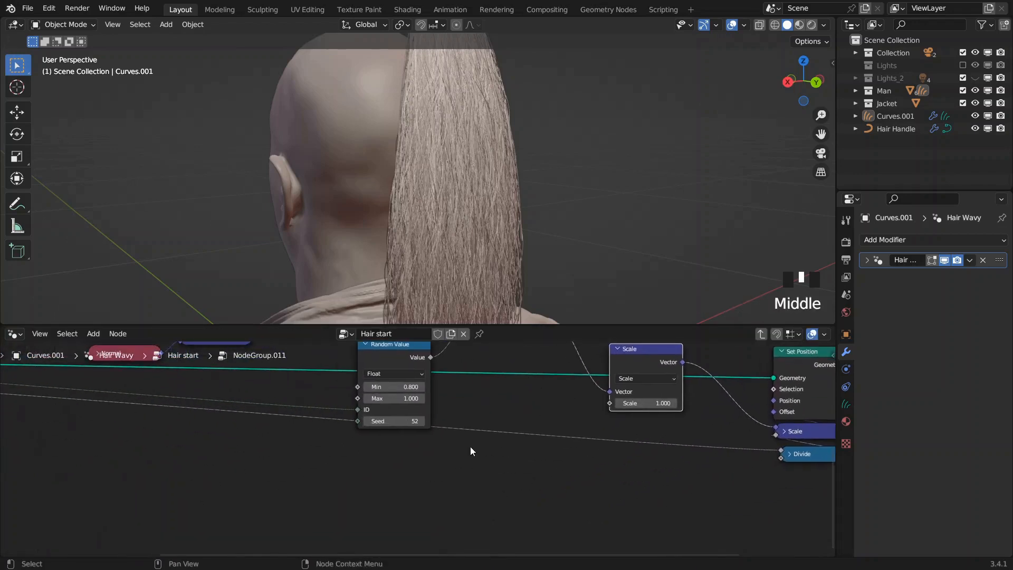
- Add a Spline Parameter node in the free space below the node chain
{"action": "key", "text": "space"}
{"action": "type", "text": "pra"}
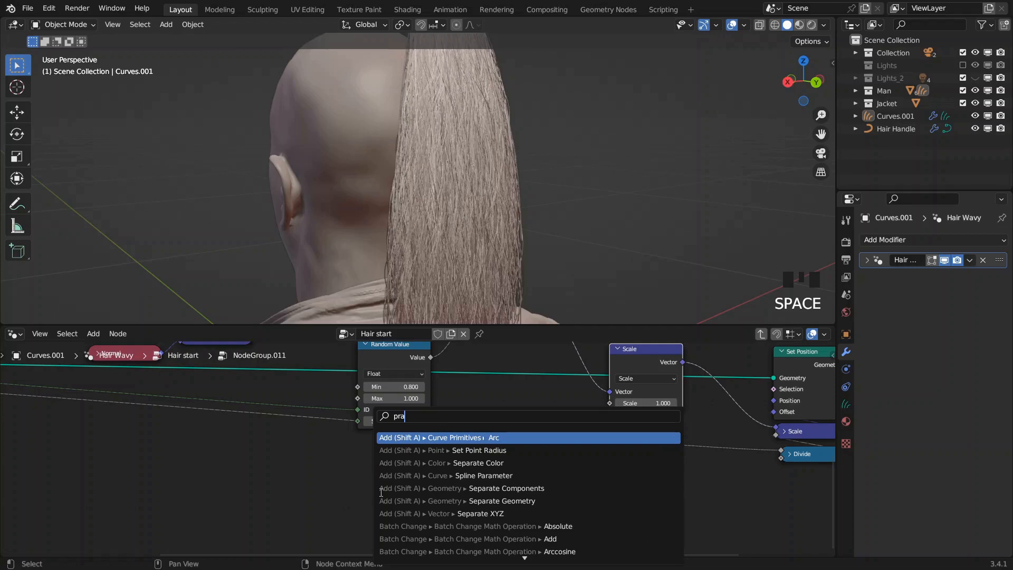
{"action": "key", "text": "BackSpace"}
{"action": "key", "text": "BackSpace"}
{"action": "key", "text": "BackSpace"}
{"action": "type", "text": "para"}
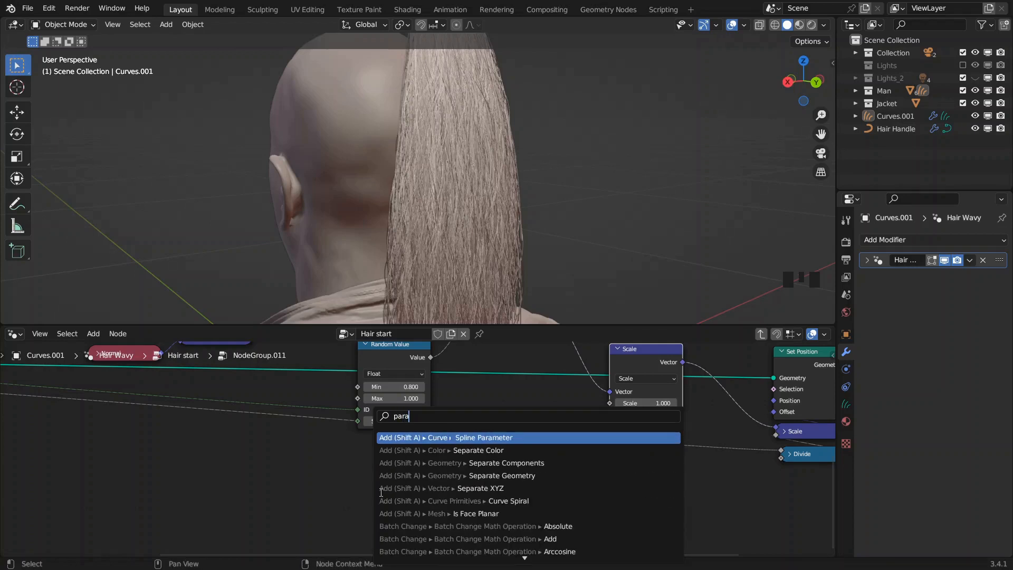
{"action": "key", "text": "Return"}
{"action": "left_click", "coordinate": [131, 492]}
- Run the Spline Parameter Factor through a new Float Curve and link its Value to the duplicated Scale node's scale
{"action": "middle_click_drag", "start_coordinate": [137, 490], "coordinate": [161, 460]}
{"action": "left_click_drag", "start_coordinate": [222, 486], "coordinate": [406, 496]}
{"action": "type", "text": "fc"}
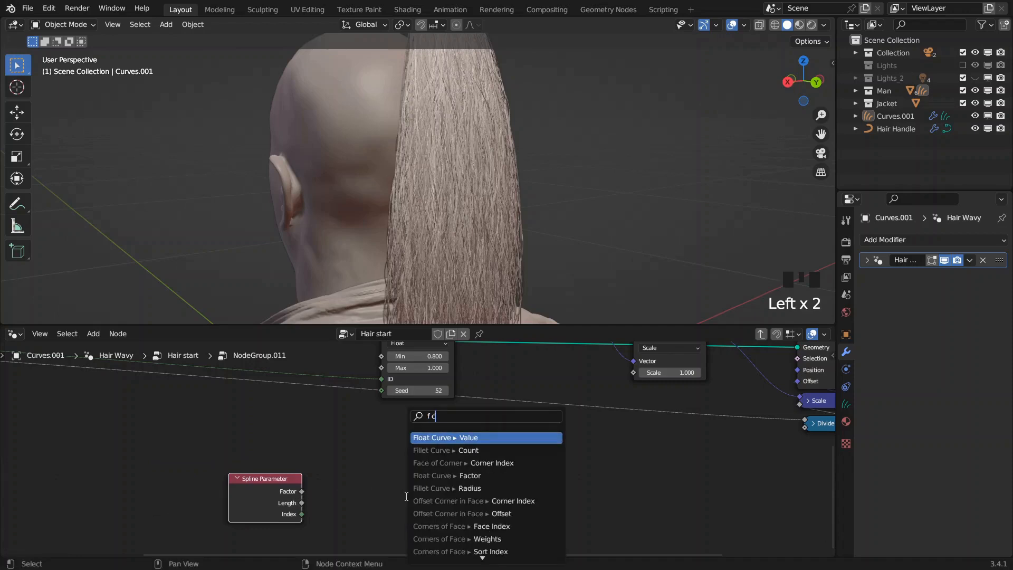
{"action": "key", "text": "Return"}
{"action": "left_click", "coordinate": [419, 447]}
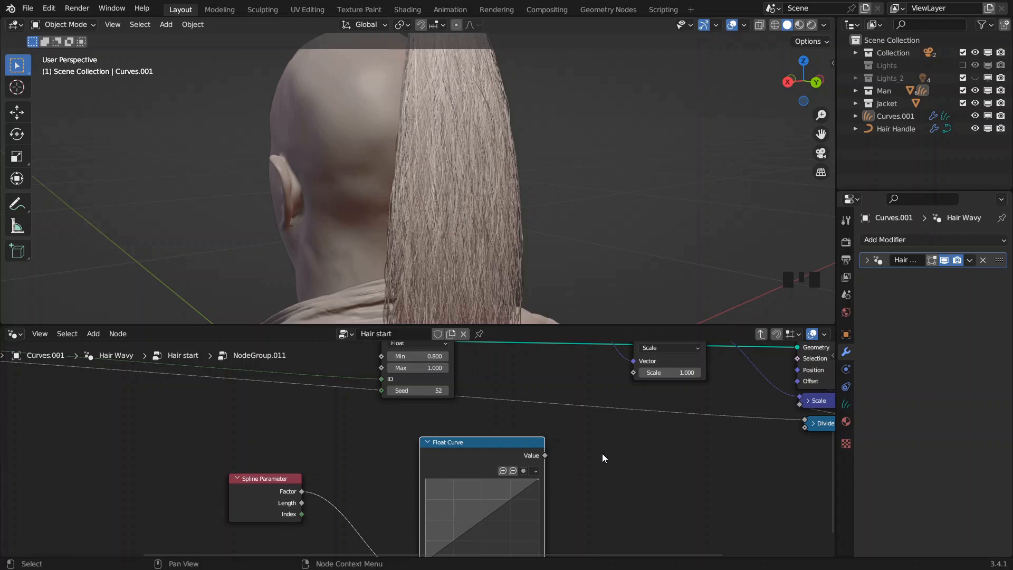
{"action": "middle_click_drag", "start_coordinate": [603, 454], "coordinate": [519, 438]}
{"action": "left_click_drag", "start_coordinate": [501, 437], "coordinate": [588, 431]}
{"action": "left_click", "coordinate": [598, 380]}
{"action": "middle_click_drag", "start_coordinate": [596, 379], "coordinate": [544, 397]}
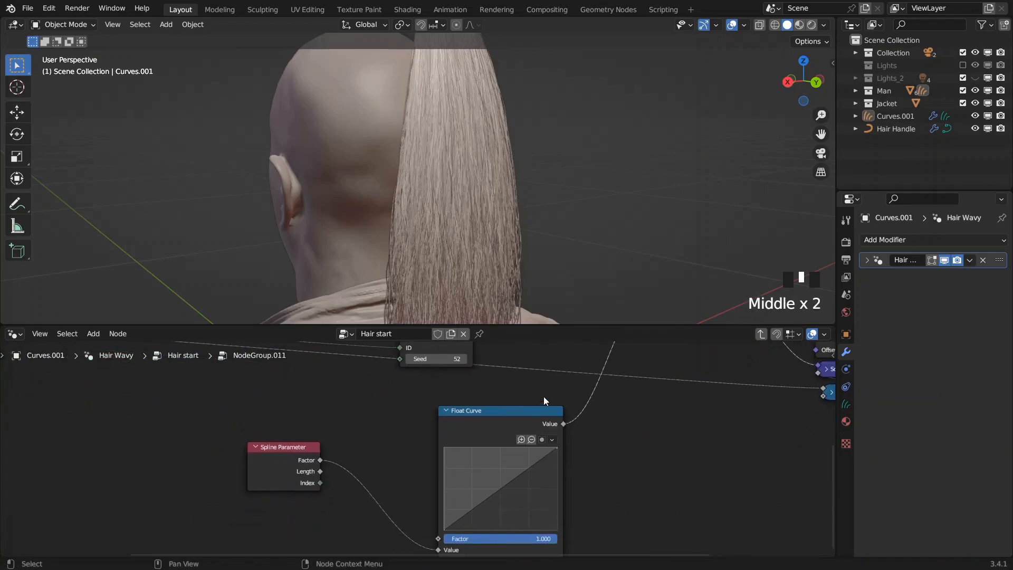
- Leave the curl group, set its Scale to 22.67 in the parent tree, and open the group again
{"action": "scroll", "coordinate": [491, 221], "scroll_direction": "down", "scroll_amount": 2}
{"action": "middle_click_drag", "start_coordinate": [458, 179], "coordinate": [495, 197], "text": "shift"}
{"action": "middle_click_drag", "start_coordinate": [495, 197], "coordinate": [498, 207], "text": "shift"}
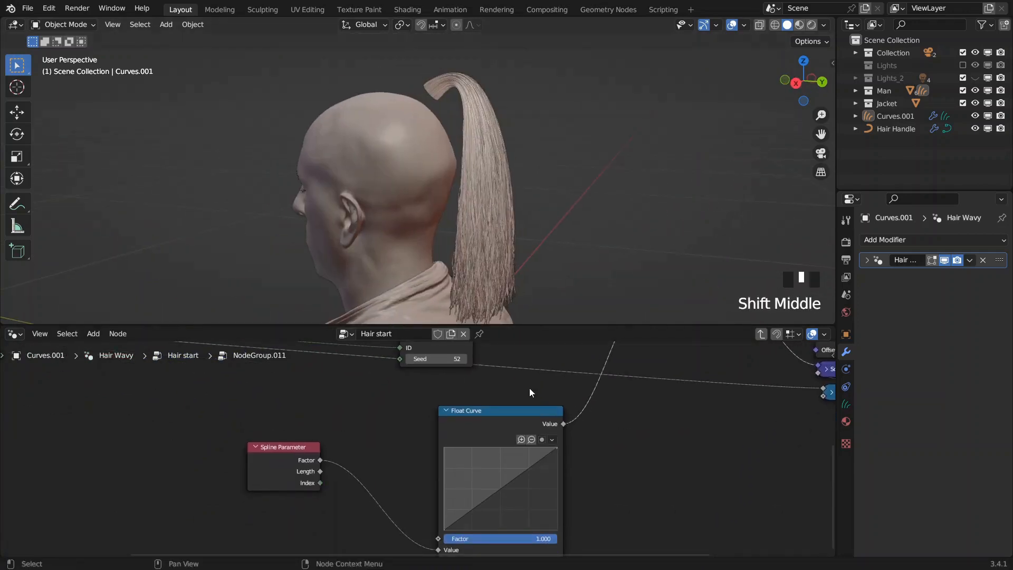
{"action": "key", "text": "Tab"}
{"action": "middle_click_drag", "start_coordinate": [467, 428], "coordinate": [492, 431]}
{"action": "left_click_drag", "start_coordinate": [448, 446], "coordinate": [479, 446], "text": "shift"}
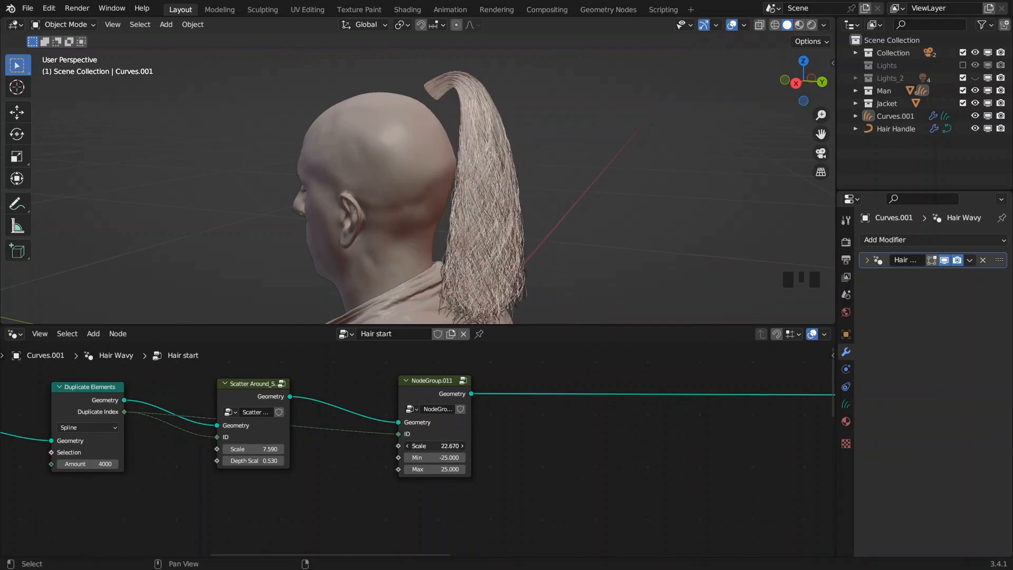
{"action": "left_click", "coordinate": [427, 396]}
{"action": "key", "text": "Tab"}
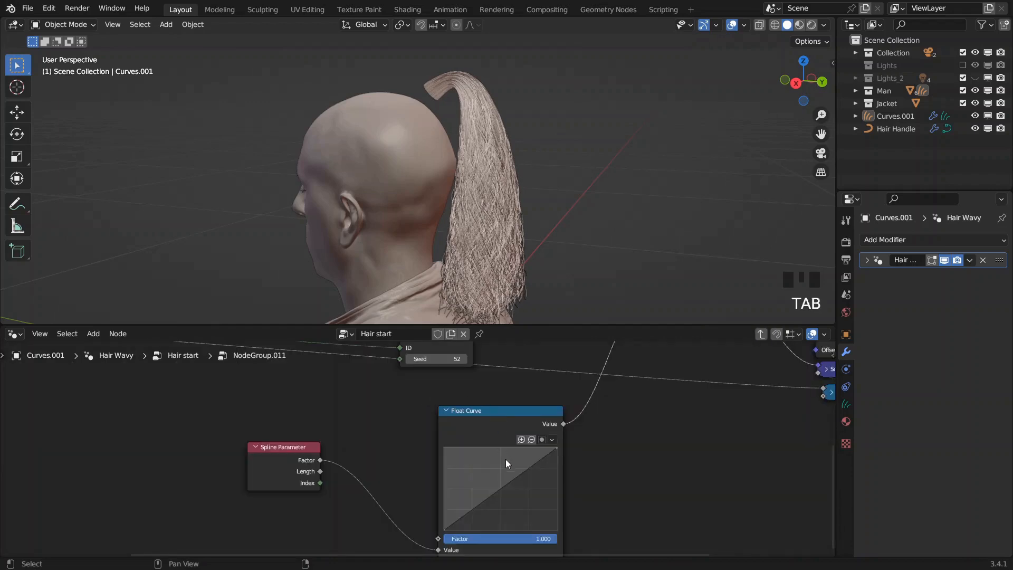
- Pull both Float Curve end points slightly inward and add a middle point a little below the line
{"action": "scroll", "coordinate": [506, 458], "scroll_direction": "up", "scroll_amount": 2}
{"action": "middle_click_drag", "start_coordinate": [505, 458], "coordinate": [494, 399]}
{"action": "middle_click_drag", "start_coordinate": [452, 283], "coordinate": [461, 211], "text": "shift"}
{"action": "scroll", "coordinate": [438, 125], "scroll_direction": "up", "scroll_amount": 4}
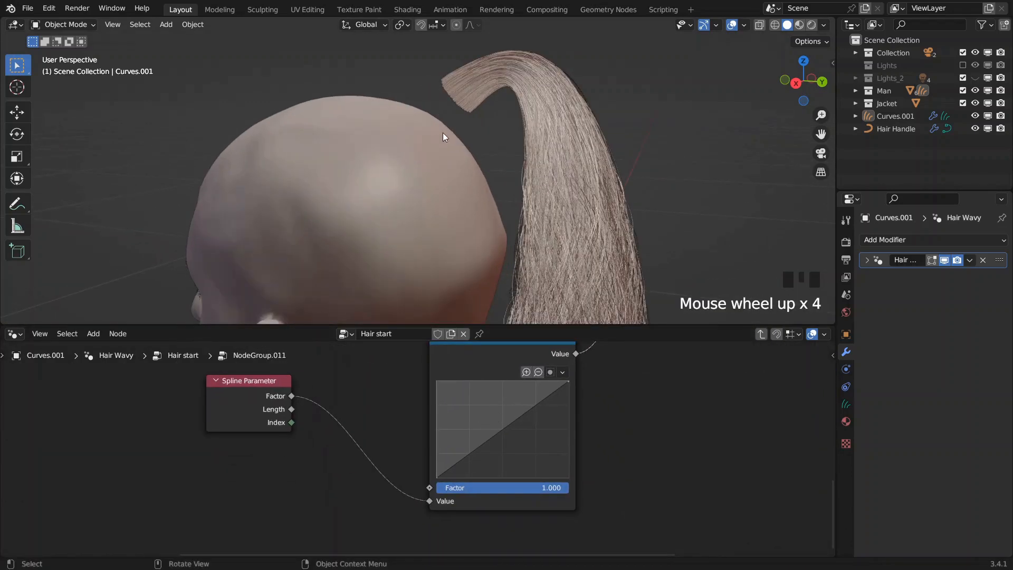
{"action": "middle_click_drag", "start_coordinate": [438, 125], "coordinate": [474, 173]}
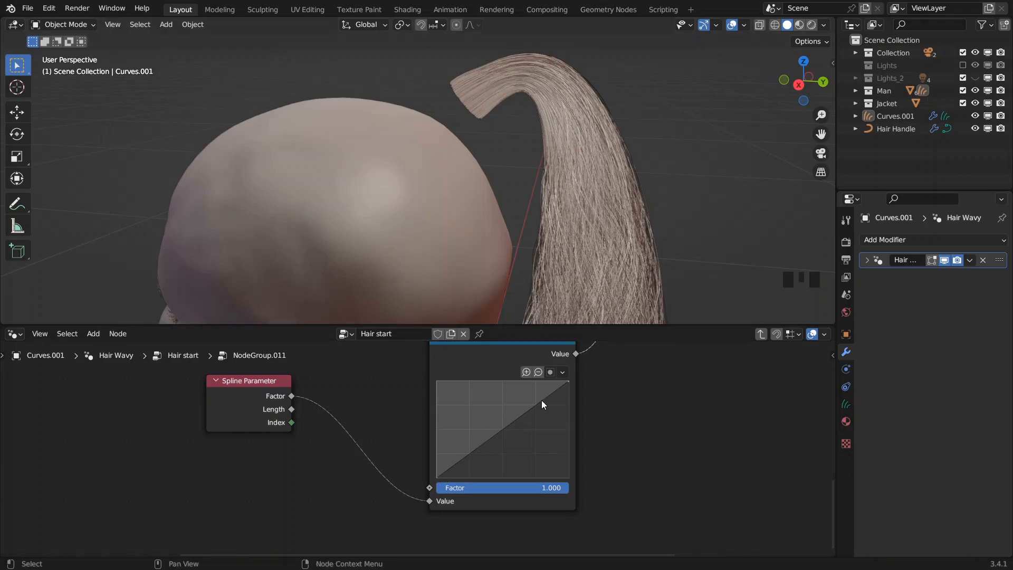
{"action": "left_click_drag", "start_coordinate": [568, 384], "coordinate": [544, 382]}
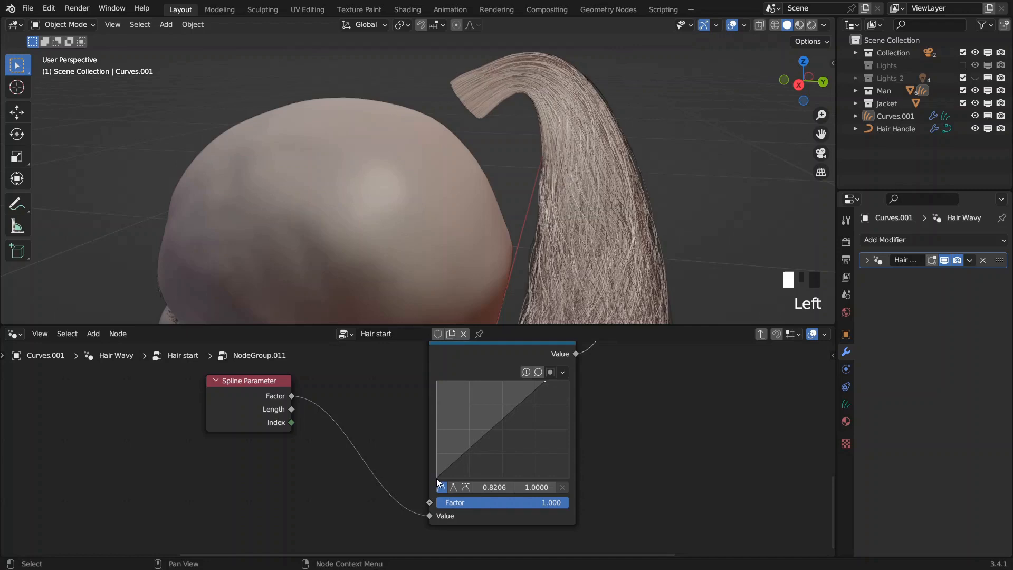
{"action": "scroll", "coordinate": [537, 245], "scroll_direction": "down", "scroll_amount": 3}
{"action": "middle_click_drag", "start_coordinate": [521, 241], "coordinate": [514, 211], "text": "shift"}
{"action": "left_click_drag", "start_coordinate": [545, 381], "coordinate": [552, 381]}
{"action": "left_click_drag", "start_coordinate": [437, 477], "coordinate": [446, 477]}
{"action": "mouse_move", "coordinate": [483, 444]}
{"action": "left_mouse_down"}
{"action": "mouse_move", "coordinate": [482, 434]}
{"action": "mouse_move", "coordinate": [485, 452]}
{"action": "left_mouse_up"}
- Refine the Float Curve into a nearly straight ramp, with the middle point at about 0.41, 0.40 and the end point slightly inward
{"action": "middle_click_drag", "start_coordinate": [509, 198], "coordinate": [467, 196]}
{"action": "middle_click_drag", "start_coordinate": [466, 196], "coordinate": [458, 216], "text": "shift"}
{"action": "scroll", "coordinate": [458, 217], "scroll_direction": "down", "scroll_amount": 2}
{"action": "middle_click_drag", "start_coordinate": [458, 233], "coordinate": [469, 200], "text": "shift"}
{"action": "left_click_drag", "start_coordinate": [486, 451], "coordinate": [505, 458]}
{"action": "left_click_drag", "start_coordinate": [505, 458], "coordinate": [503, 450]}
{"action": "left_click_drag", "start_coordinate": [556, 383], "coordinate": [568, 385]}
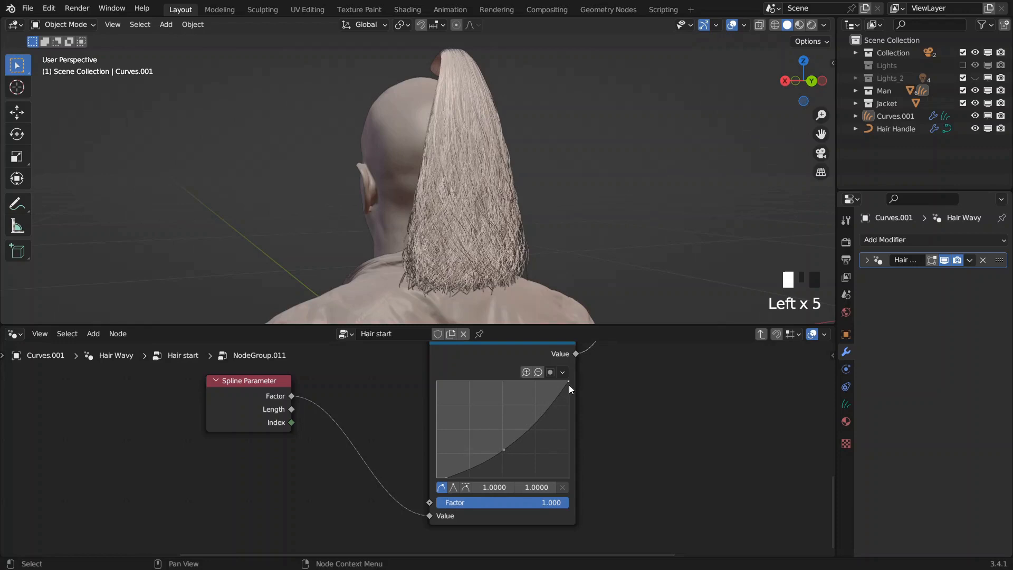
{"action": "mouse_move", "coordinate": [503, 450]}
{"action": "left_mouse_down"}
{"action": "mouse_move", "coordinate": [513, 458]}
{"action": "mouse_move", "coordinate": [498, 426]}
{"action": "mouse_move", "coordinate": [511, 444]}
{"action": "left_mouse_up"}
{"action": "left_click_drag", "start_coordinate": [568, 382], "coordinate": [560, 382]}
{"action": "left_click_drag", "start_coordinate": [512, 444], "coordinate": [490, 439]}
{"action": "key", "text": "ctrl+z"}
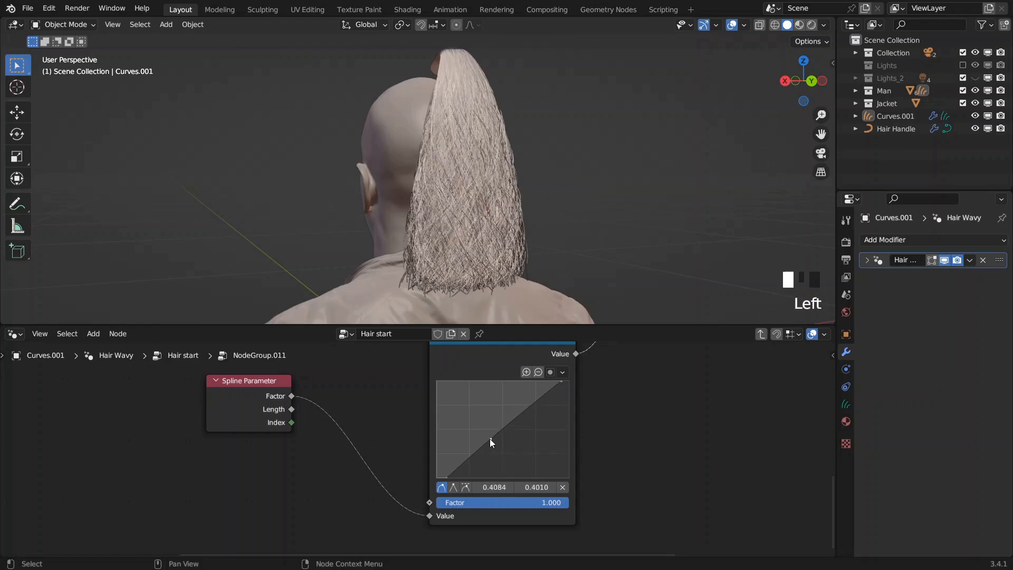
- Collapse the Spline Parameter beside the Float Curve, reposition the Float Curve slightly, and review the group's node network
{"action": "middle_click_drag", "start_coordinate": [522, 258], "coordinate": [520, 285], "text": "shift"}
{"action": "scroll", "coordinate": [511, 406], "scroll_direction": "down", "scroll_amount": 4}
{"action": "middle_click_drag", "start_coordinate": [514, 410], "coordinate": [466, 438]}
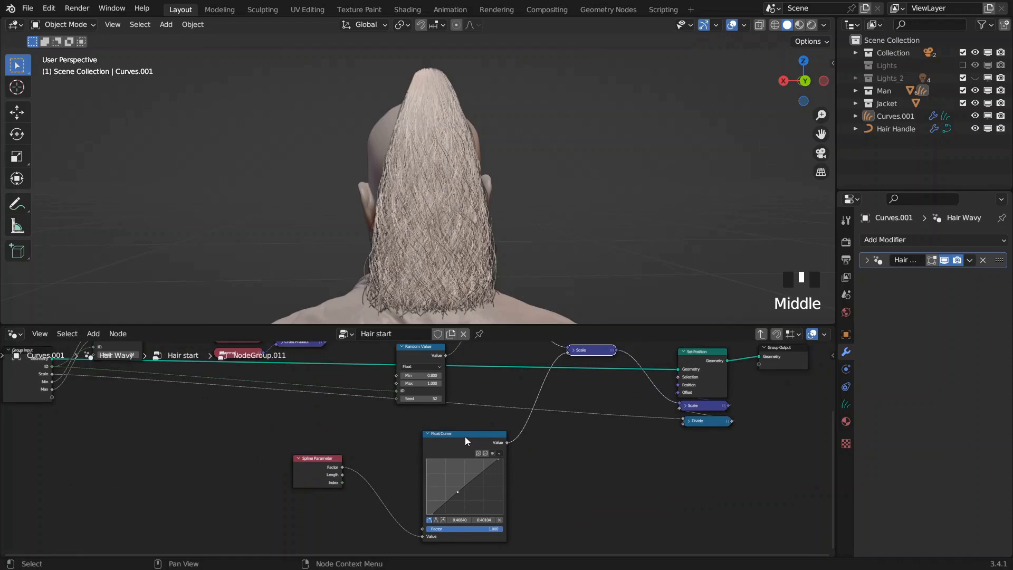
{"action": "left_click", "coordinate": [299, 459]}
{"action": "left_click_drag", "start_coordinate": [462, 434], "coordinate": [469, 429]}
{"action": "middle_click_drag", "start_coordinate": [421, 407], "coordinate": [561, 460]}
{"action": "middle_click_drag", "start_coordinate": [347, 422], "coordinate": [410, 425]}
{"action": "scroll", "coordinate": [411, 424], "scroll_direction": "up", "scroll_amount": 3}
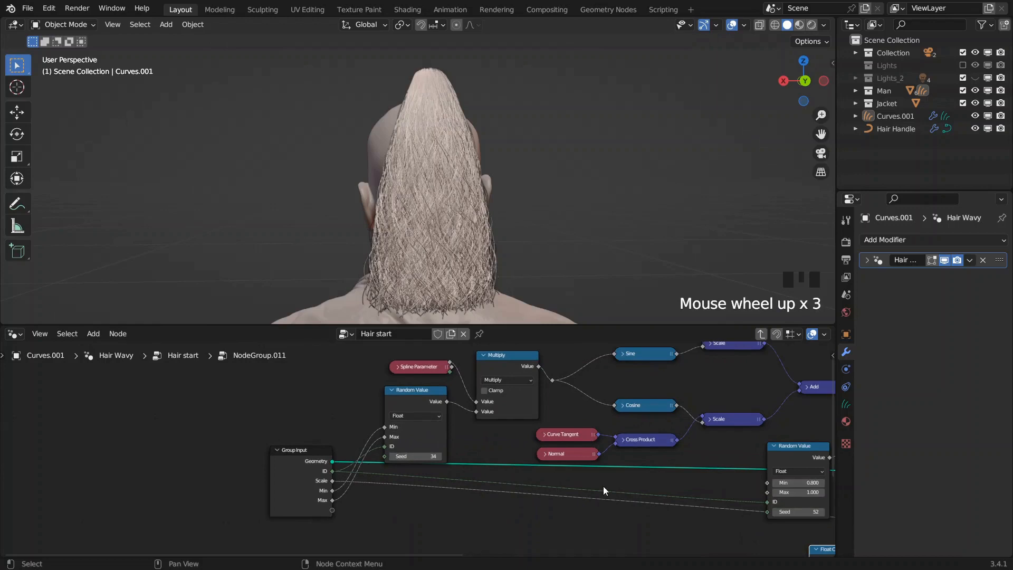
{"action": "middle_click_drag", "start_coordinate": [603, 486], "coordinate": [559, 448]}
{"action": "middle_click_drag", "start_coordinate": [632, 451], "coordinate": [625, 525]}
{"action": "left_click", "coordinate": [281, 378]}
{"action": "middle_click_drag", "start_coordinate": [567, 451], "coordinate": [545, 412]}
- Return to the parent node tree and rename the curl node group as Curl Noise
{"action": "key", "text": "Tab"}
{"action": "scroll", "coordinate": [429, 401], "scroll_direction": "up", "scroll_amount": 7}
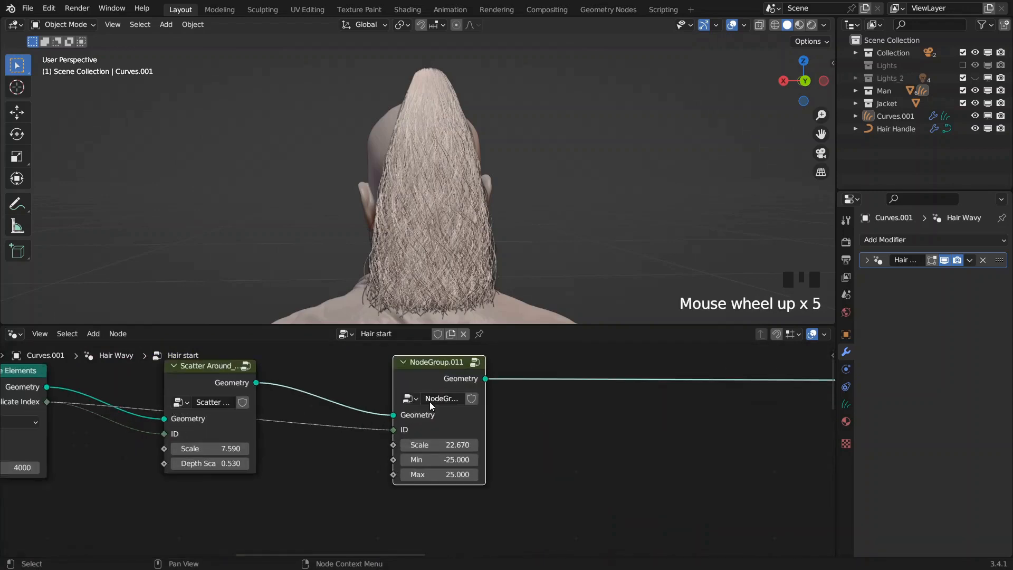
{"action": "left_click", "coordinate": [451, 389]}
{"action": "type", "text": "Curl N"}
{"action": "key", "text": "Return"}
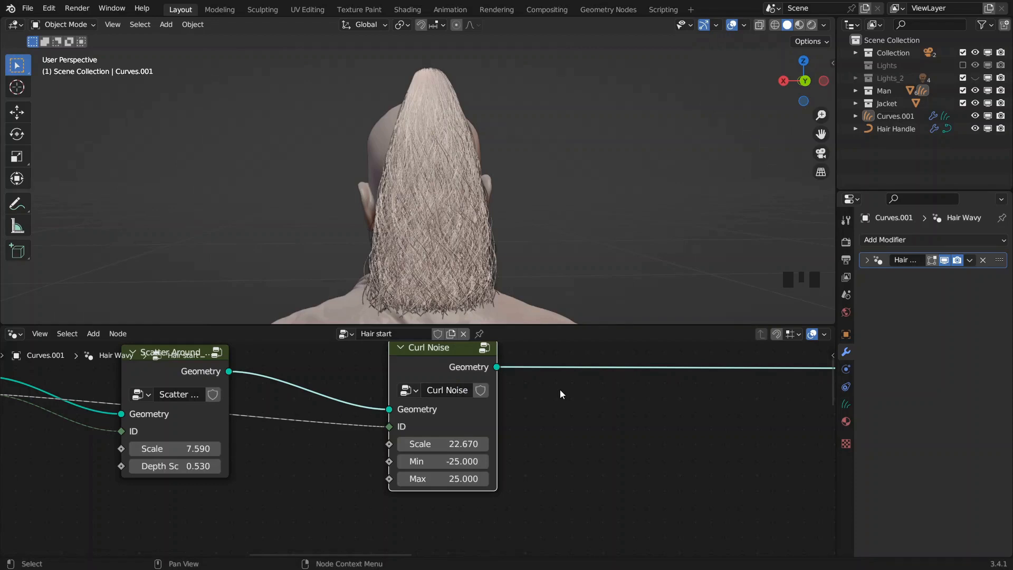
- Add a Noise Texture node below the geometry link after the Curl Noise group
{"action": "scroll", "coordinate": [559, 389], "scroll_direction": "down", "scroll_amount": 4}
{"action": "middle_click_drag", "start_coordinate": [577, 393], "coordinate": [451, 413]}
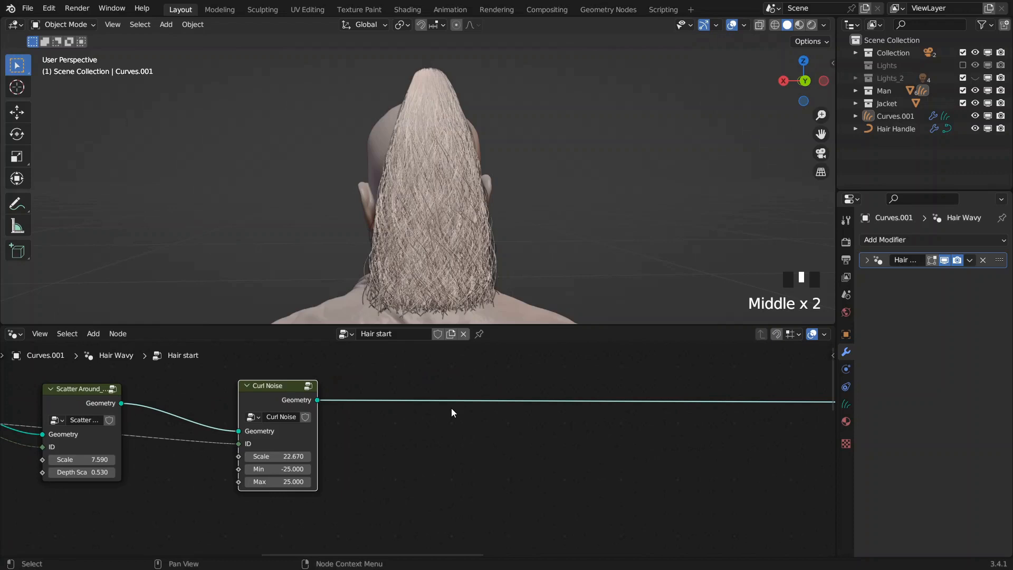
{"action": "middle_click_drag", "start_coordinate": [451, 412], "coordinate": [406, 420]}
{"action": "key", "text": "space"}
{"action": "type", "text": "nois"}
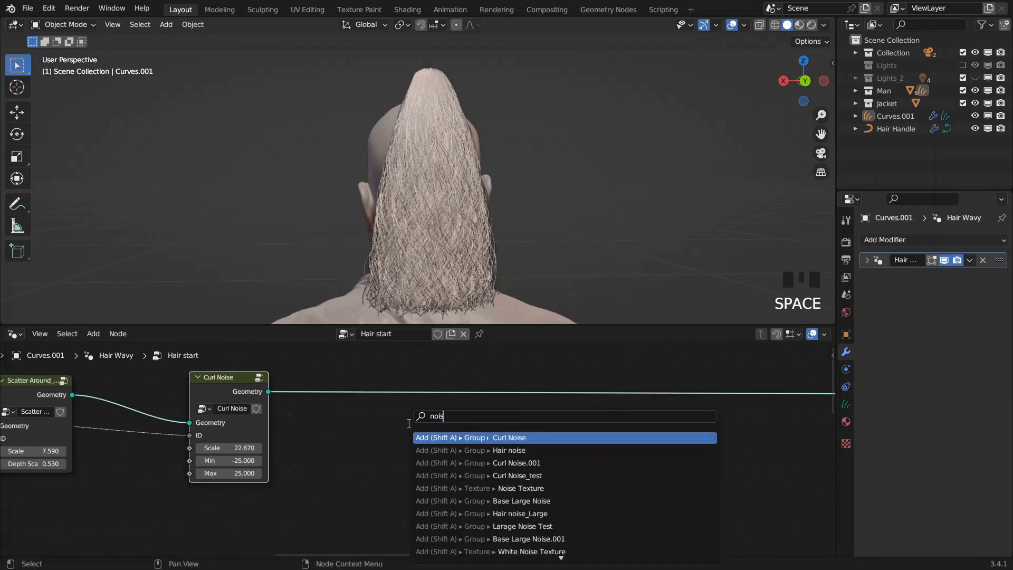
{"action": "type", "text": "e te"}
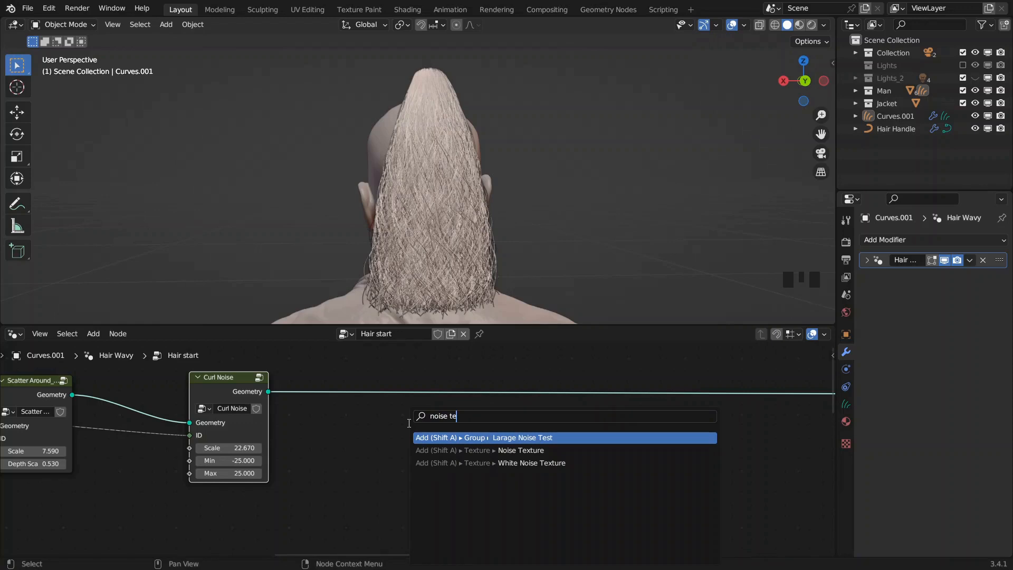
{"action": "key", "text": "Down"}
{"action": "key", "text": "Return"}
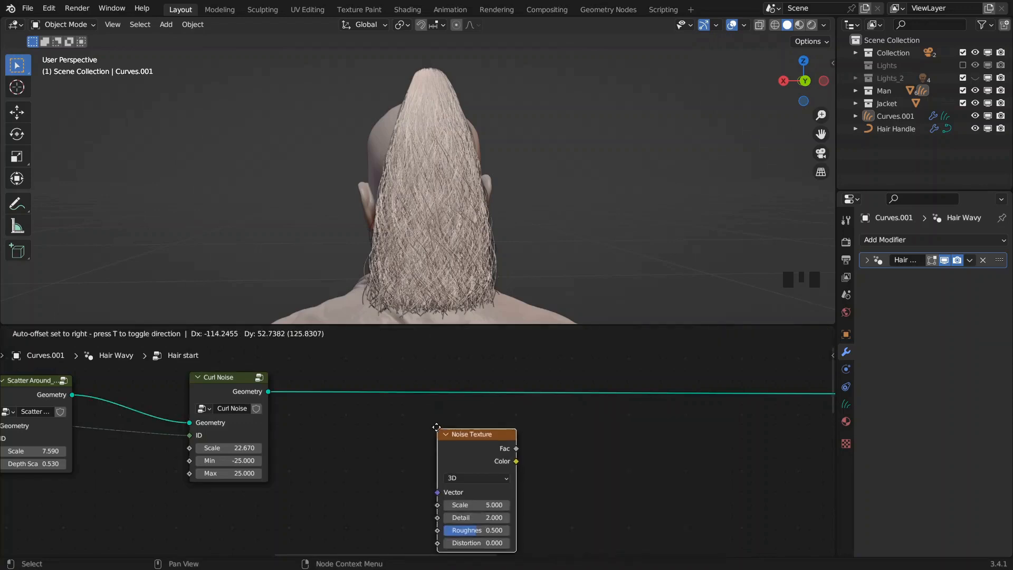
{"action": "left_click", "coordinate": [477, 435]}
- Insert a Set Position node on the geometry link between Curl Noise and Trim Curve
{"action": "key", "text": "space"}
{"action": "type", "text": "setpo"}
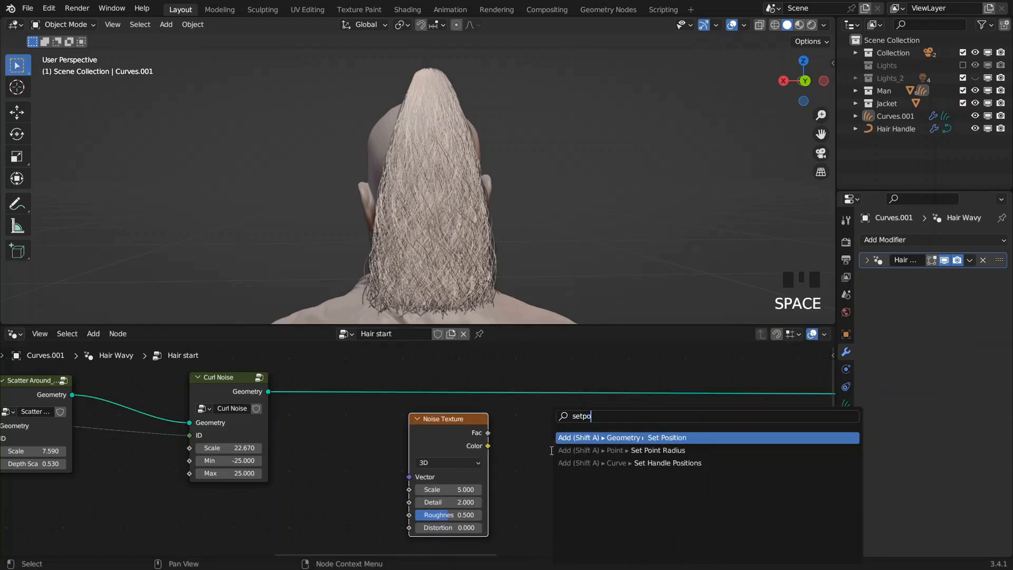
{"action": "key", "text": "Return"}
{"action": "left_click", "coordinate": [636, 388]}
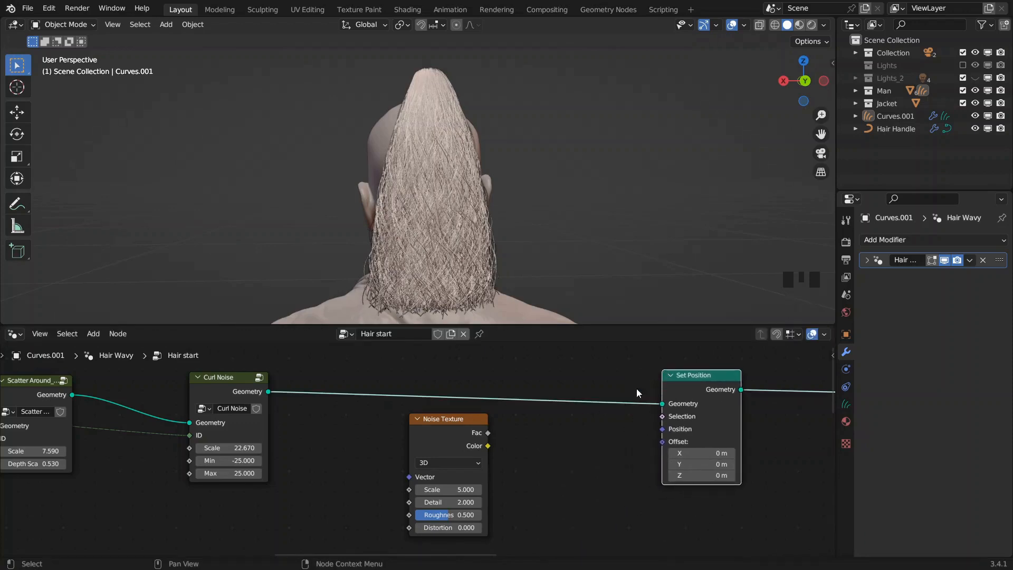
{"action": "middle_click_drag", "start_coordinate": [561, 426], "coordinate": [374, 438]}
{"action": "left_click_drag", "start_coordinate": [519, 437], "coordinate": [550, 435]}
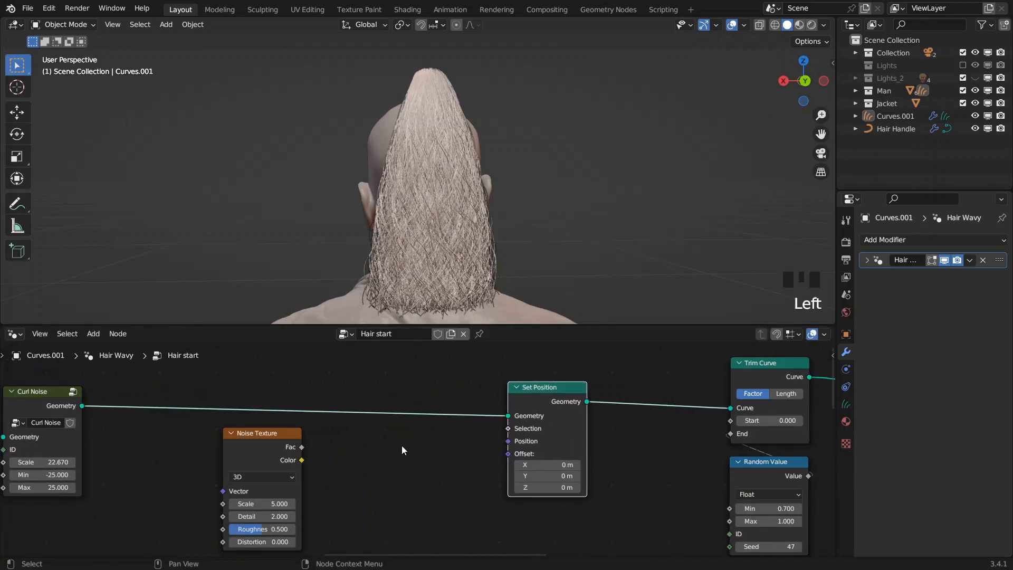
- Move the nodes following Set Position farther along, and shift Set Position away from the Noise Texture to make room
{"action": "middle_click_drag", "start_coordinate": [412, 441], "coordinate": [544, 411]}
{"action": "scroll", "coordinate": [545, 415], "scroll_direction": "down", "scroll_amount": 6}
{"action": "middle_click_drag", "start_coordinate": [651, 422], "coordinate": [532, 405]}
{"action": "left_click_drag", "start_coordinate": [497, 378], "coordinate": [538, 512]}
{"action": "key", "text": "g"}
{"action": "left_click", "coordinate": [628, 510]}
{"action": "scroll", "coordinate": [423, 427], "scroll_direction": "up", "scroll_amount": 5}
{"action": "left_click_drag", "start_coordinate": [423, 428], "coordinate": [509, 419]}
{"action": "middle_click_drag", "start_coordinate": [355, 419], "coordinate": [287, 405]}
{"action": "scroll", "coordinate": [508, 413], "scroll_direction": "up", "scroll_amount": 4}
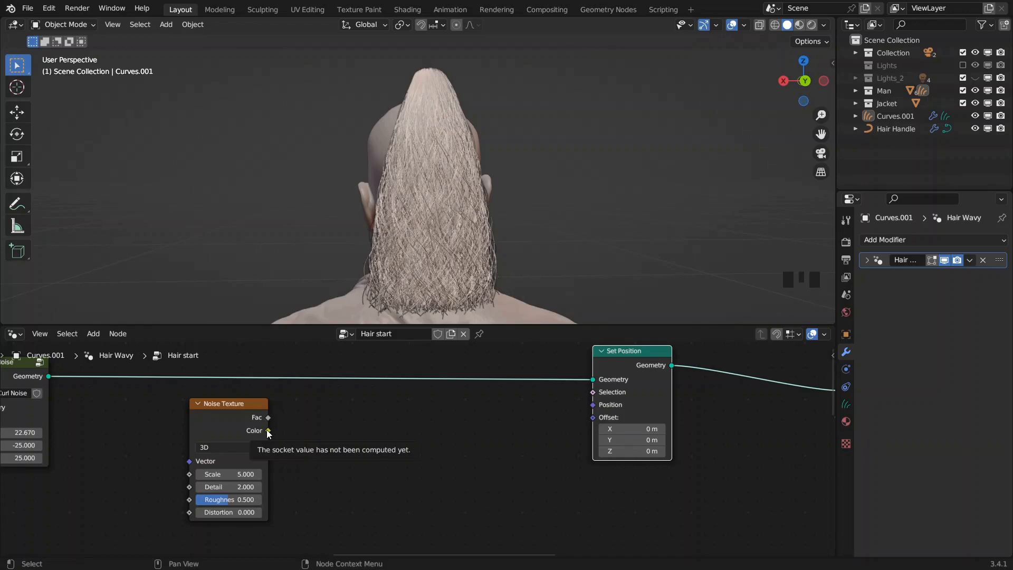
- Link the Noise Texture Color to the Set Position Offset through a new Scale node set to 0.27
{"action": "left_click_drag", "start_coordinate": [268, 430], "coordinate": [593, 418]}
{"action": "type", "text": "sca"}
{"action": "left_click", "coordinate": [483, 438]}
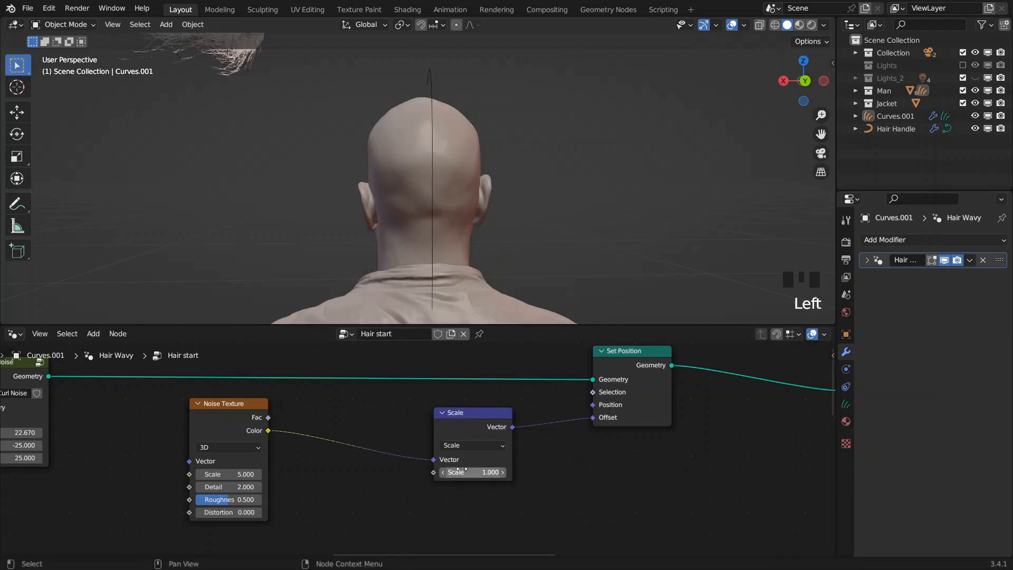
{"action": "mouse_move", "coordinate": [471, 472]}
{"action": "left_mouse_down", "text": "shift"}
{"action": "mouse_move", "coordinate": [429, 472]}
{"action": "mouse_move", "coordinate": [473, 473]}
{"action": "left_mouse_up", "text": "shift"}
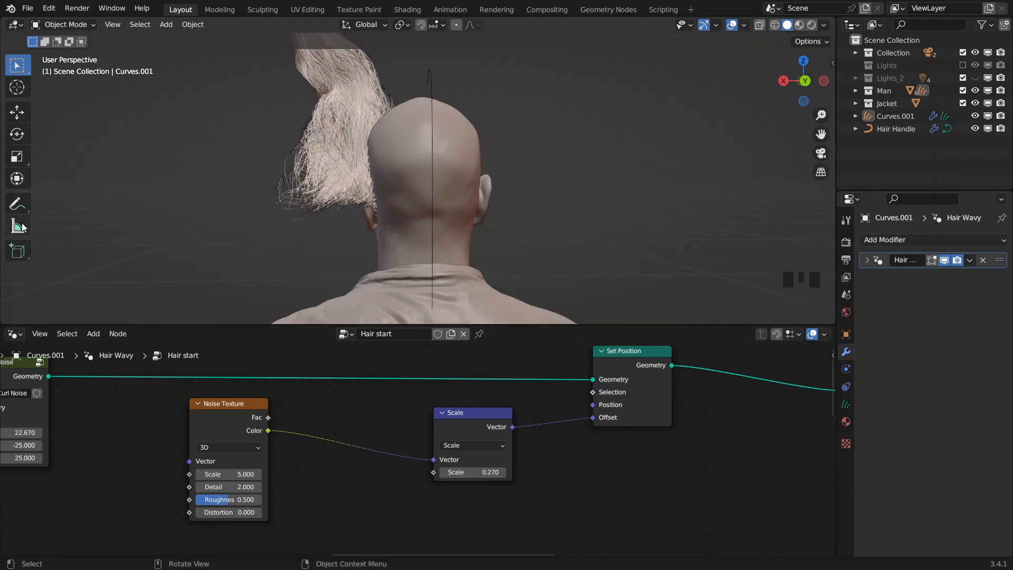
- Annotate the empty viewport area beside the head with the handwritten ranges (0, 1) and (-0.5, 0.5)
{"action": "left_click", "coordinate": [17, 204]}
{"action": "mouse_move", "coordinate": [548, 184]}
{"action": "left_mouse_down"}
{"action": "mouse_move", "coordinate": [558, 223]}
{"action": "mouse_move", "coordinate": [581, 199]}
{"action": "left_mouse_up"}
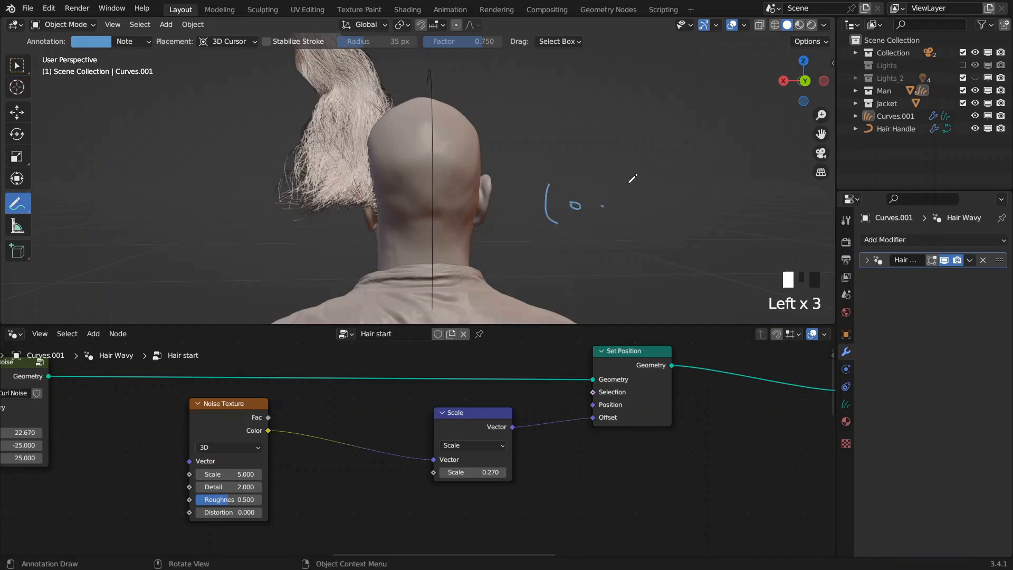
{"action": "left_click_drag", "start_coordinate": [635, 165], "coordinate": [641, 199]}
{"action": "left_click_drag", "start_coordinate": [567, 243], "coordinate": [577, 291]}
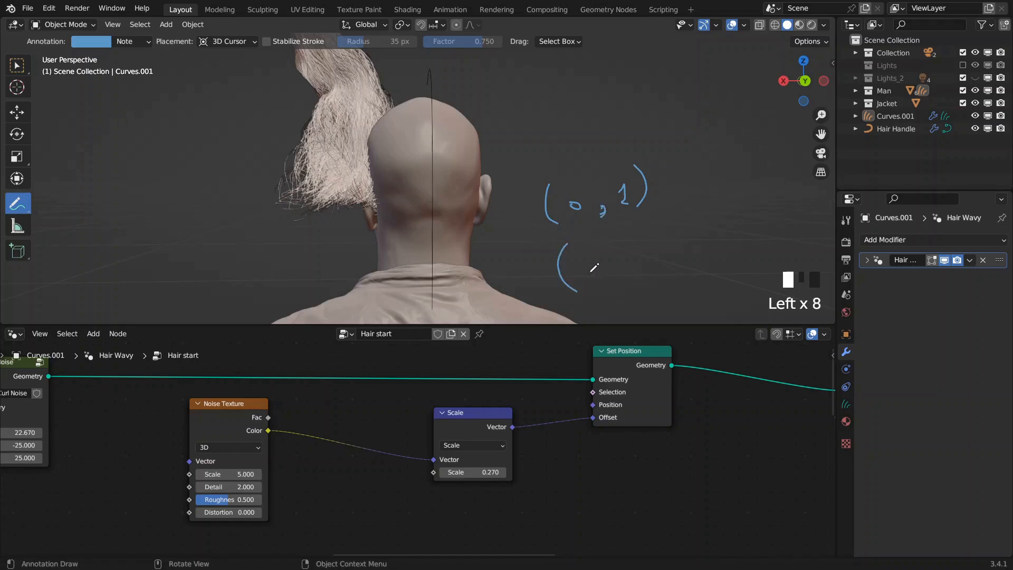
{"action": "left_click_drag", "start_coordinate": [583, 270], "coordinate": [610, 255]}
{"action": "left_click_drag", "start_coordinate": [691, 243], "coordinate": [699, 242]}
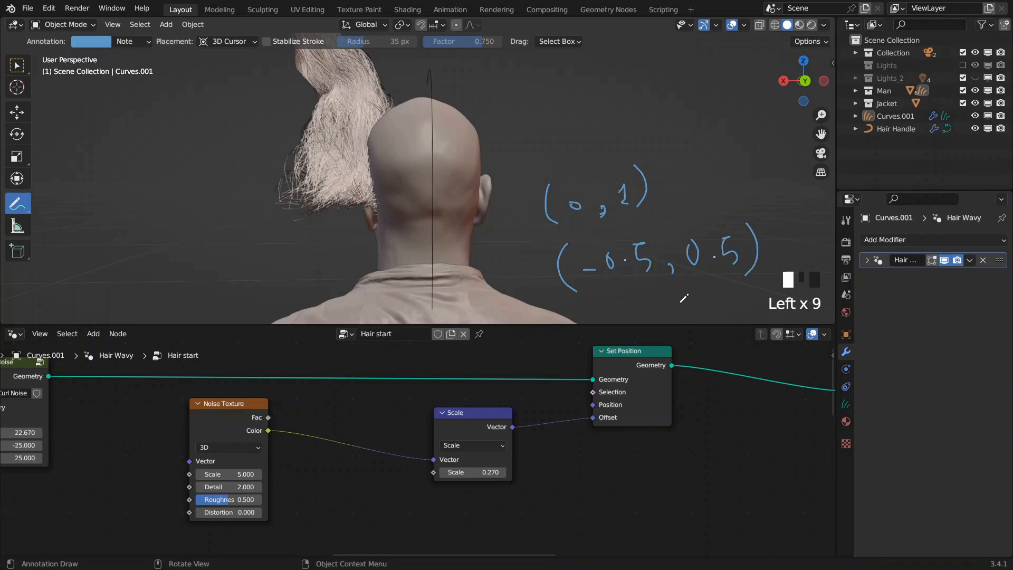
{"action": "left_click_drag", "start_coordinate": [268, 430], "coordinate": [307, 412]}
{"action": "type", "text": "sub"}
{"action": "key", "text": "Return"}
{"action": "key", "text": "Escape"}
- Add a vector Subtract node fed by the Noise Texture Color and set its second vector to 0.5 on all axes
{"action": "left_click_drag", "start_coordinate": [269, 431], "coordinate": [309, 404]}
{"action": "type", "text": "v subt"}
{"action": "key", "text": "Return"}
{"action": "left_click", "coordinate": [309, 404]}
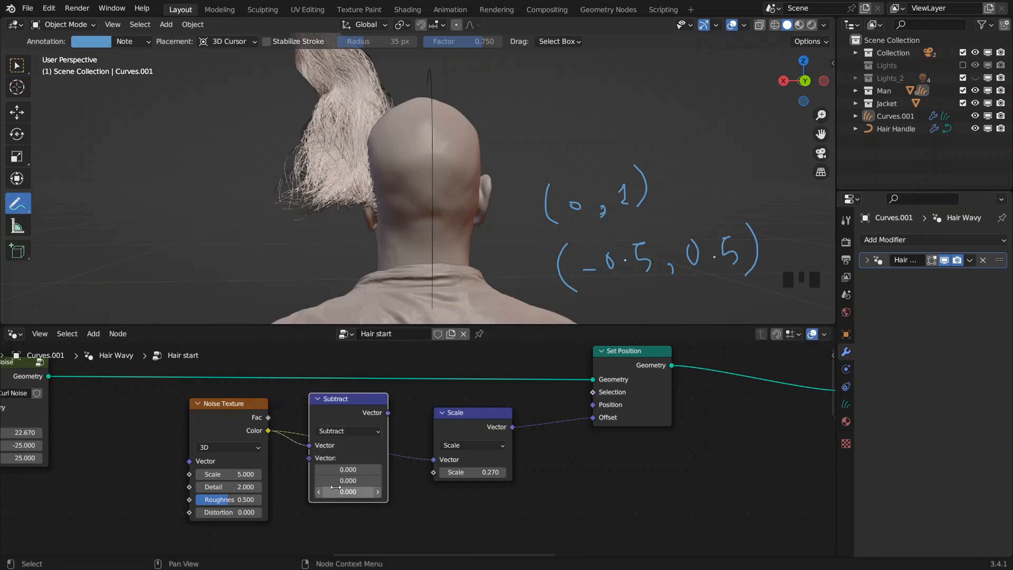
{"action": "left_click_drag", "start_coordinate": [348, 491], "coordinate": [349, 469]}
{"action": "type", "text": ".5"}
{"action": "key", "text": "Return"}
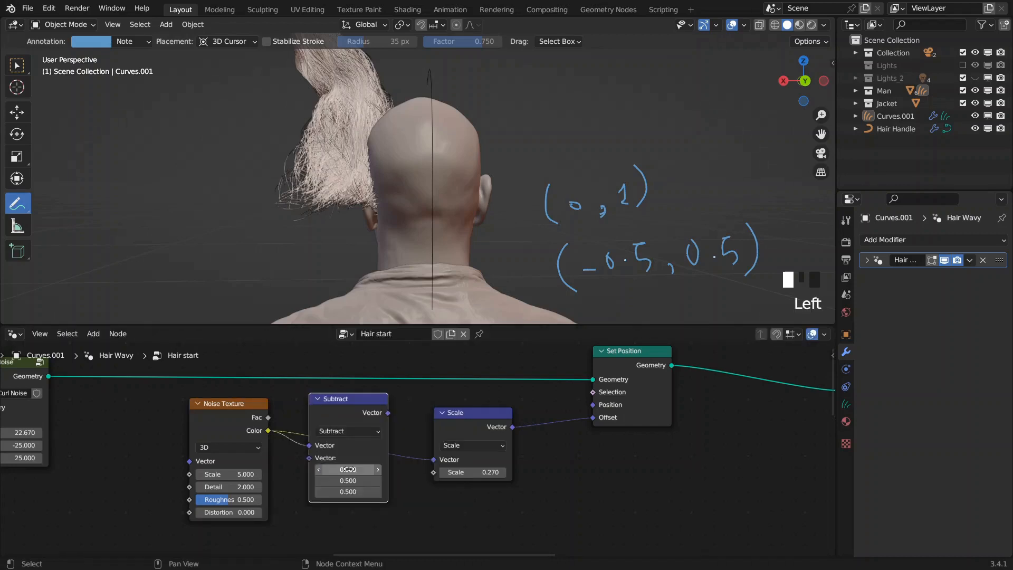
- Link the Subtract output to the Scale node's Vector, collapse Subtract, and place the Scale node under Set Position
{"action": "left_click_drag", "start_coordinate": [388, 412], "coordinate": [413, 447]}
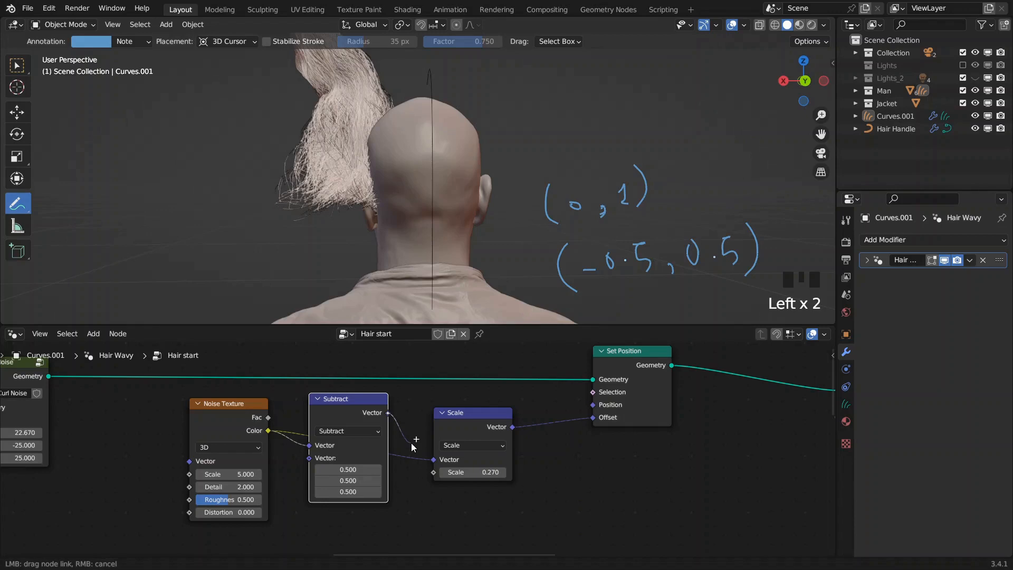
{"action": "left_click_drag", "start_coordinate": [413, 447], "coordinate": [436, 462]}
{"action": "left_click", "coordinate": [317, 399]}
{"action": "left_click_drag", "start_coordinate": [336, 401], "coordinate": [340, 414]}
{"action": "left_click_drag", "start_coordinate": [478, 427], "coordinate": [644, 453]}
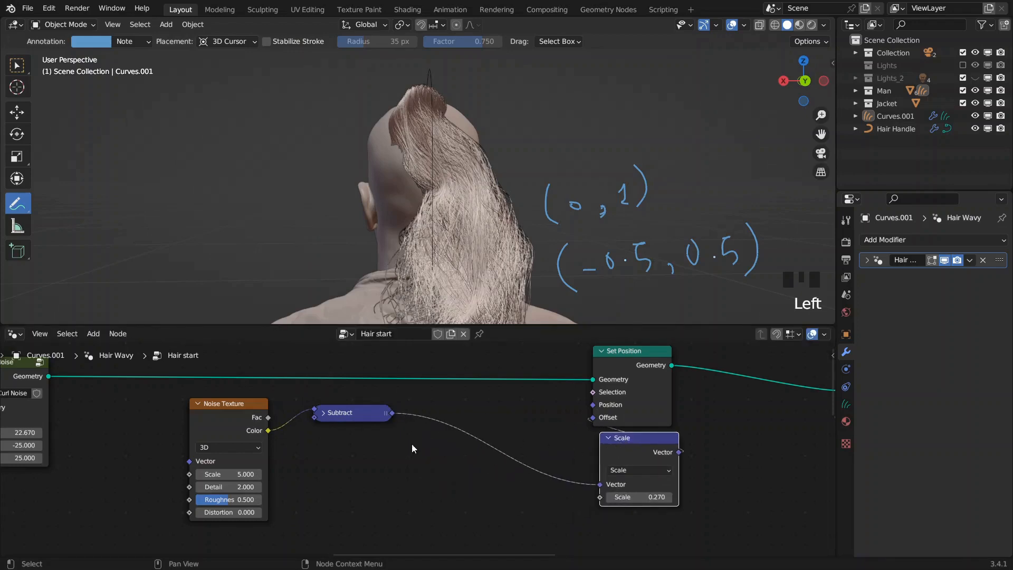
- Erase the handwritten range annotations from the viewport
{"action": "left_click_drag", "start_coordinate": [561, 264], "coordinate": [728, 276], "text": "ctrl"}
{"action": "mouse_move", "coordinate": [771, 250]}
{"action": "left_mouse_down", "text": "ctrl"}
{"action": "mouse_move", "coordinate": [604, 216]}
{"action": "mouse_move", "coordinate": [604, 170]}
{"action": "left_mouse_up", "text": "ctrl"}
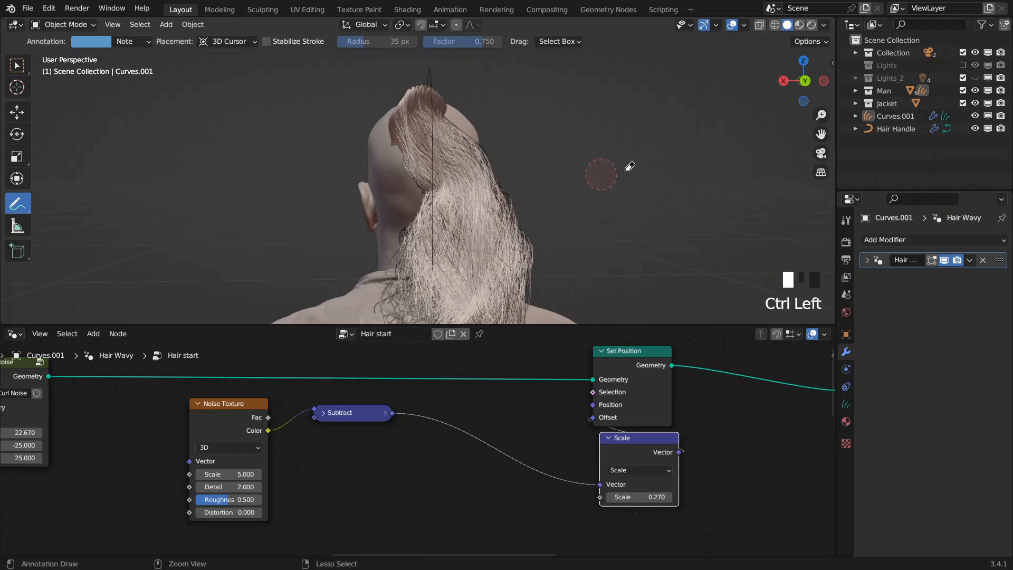
{"action": "scroll", "coordinate": [604, 170], "scroll_direction": "down", "scroll_amount": 3}
{"action": "middle_click_drag", "start_coordinate": [604, 170], "coordinate": [564, 188]}
- Drive the Scale node's factor with a new Math Divide node that divides 1 by 100
{"action": "left_click_drag", "start_coordinate": [632, 497], "coordinate": [501, 488], "text": "shift"}
{"action": "type", "text": "div"}
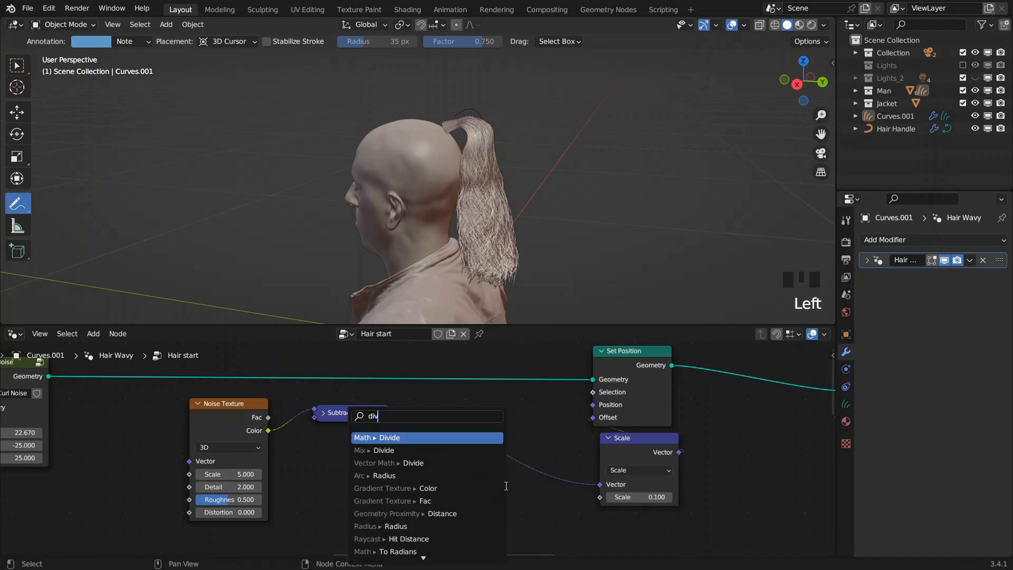
{"action": "key", "text": "Return"}
{"action": "left_click", "coordinate": [509, 480]}
{"action": "middle_click_drag", "start_coordinate": [464, 532], "coordinate": [479, 496]}
{"action": "left_click", "coordinate": [479, 496]}
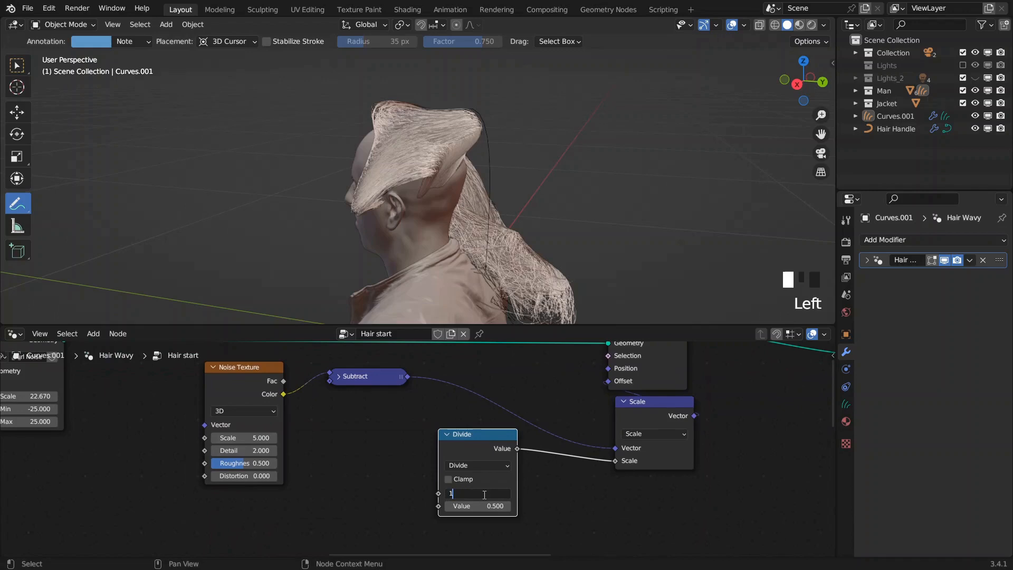
{"action": "type", "text": "1"}
{"action": "key", "text": "Tab"}
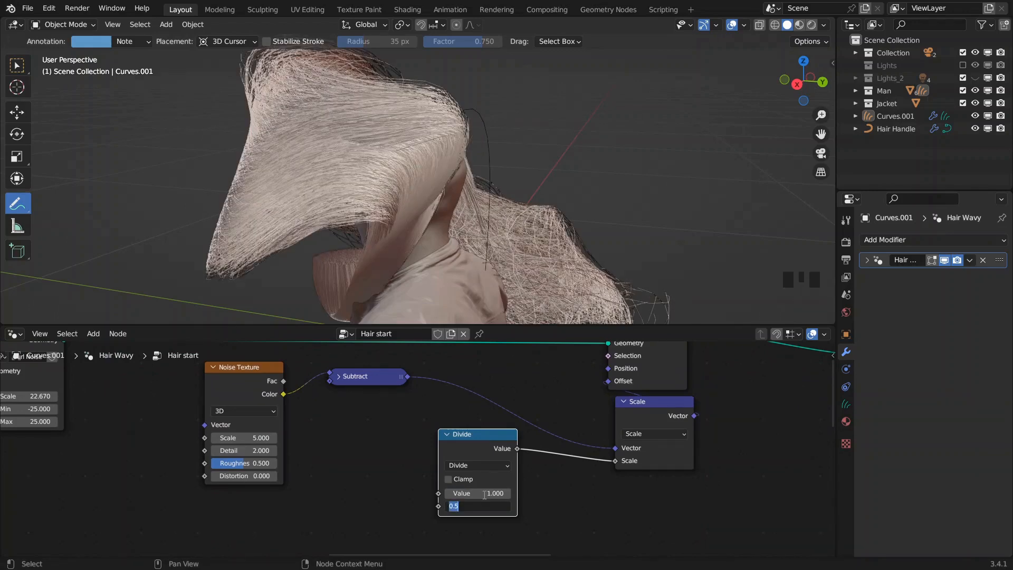
{"action": "type", "text": "100"}
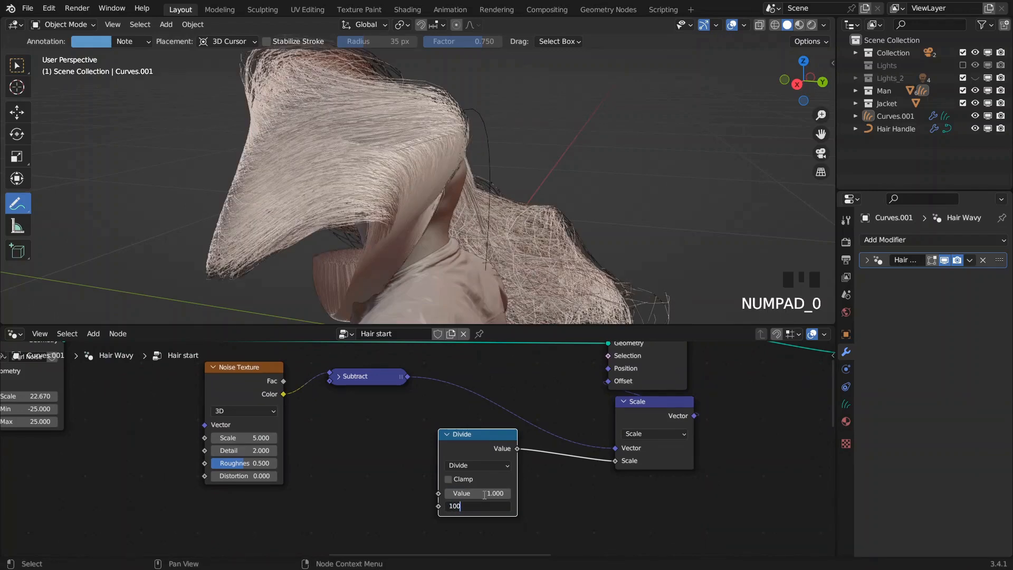
{"action": "key", "text": "Return"}
{"action": "left_click", "coordinate": [446, 433]}
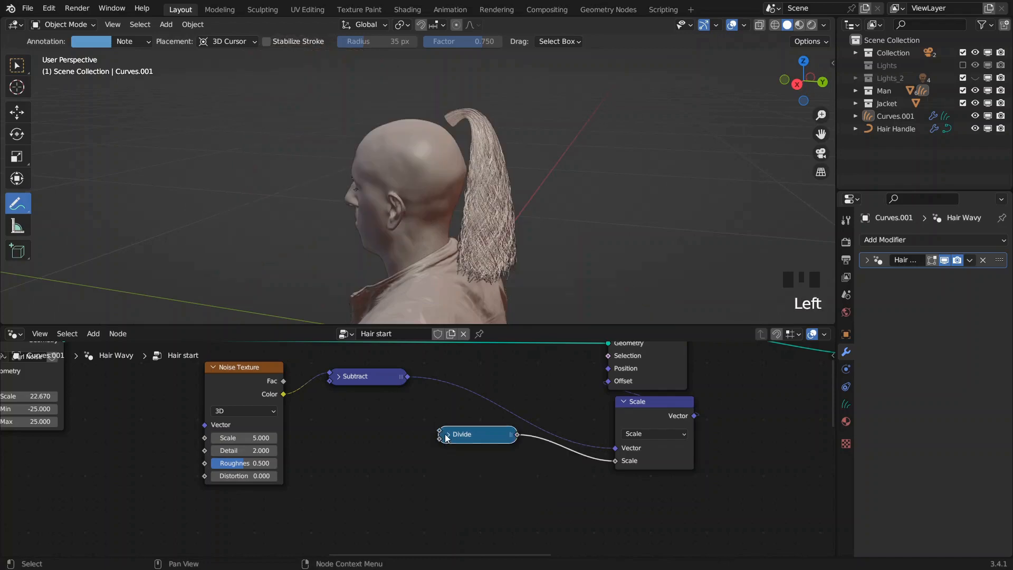
{"action": "middle_click_drag", "start_coordinate": [471, 416], "coordinate": [470, 453], "text": "shift"}
{"action": "left_click", "coordinate": [447, 470]}
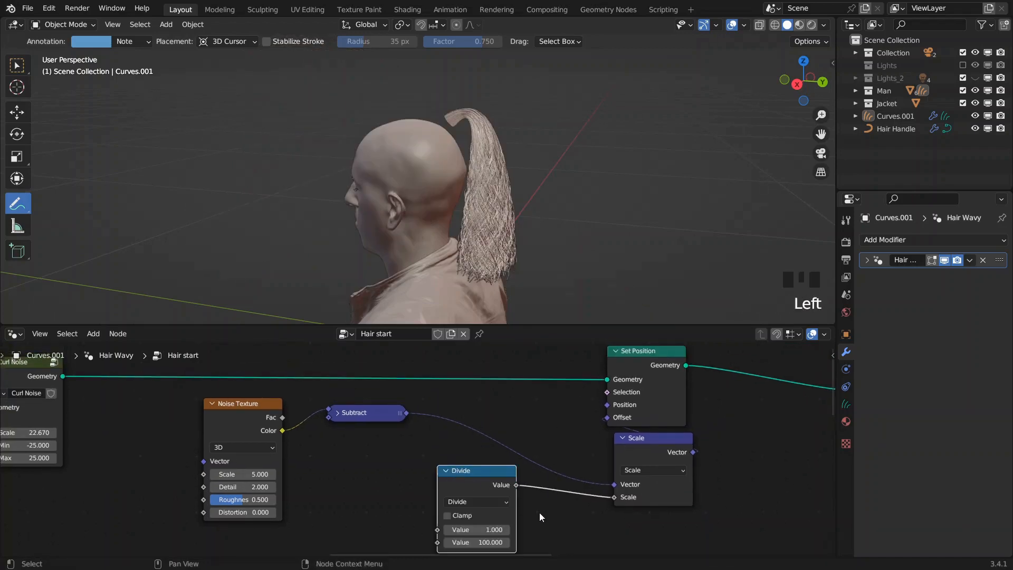
{"action": "middle_click_drag", "start_coordinate": [539, 511], "coordinate": [549, 488]}
{"action": "left_click_drag", "start_coordinate": [483, 505], "coordinate": [519, 505]}
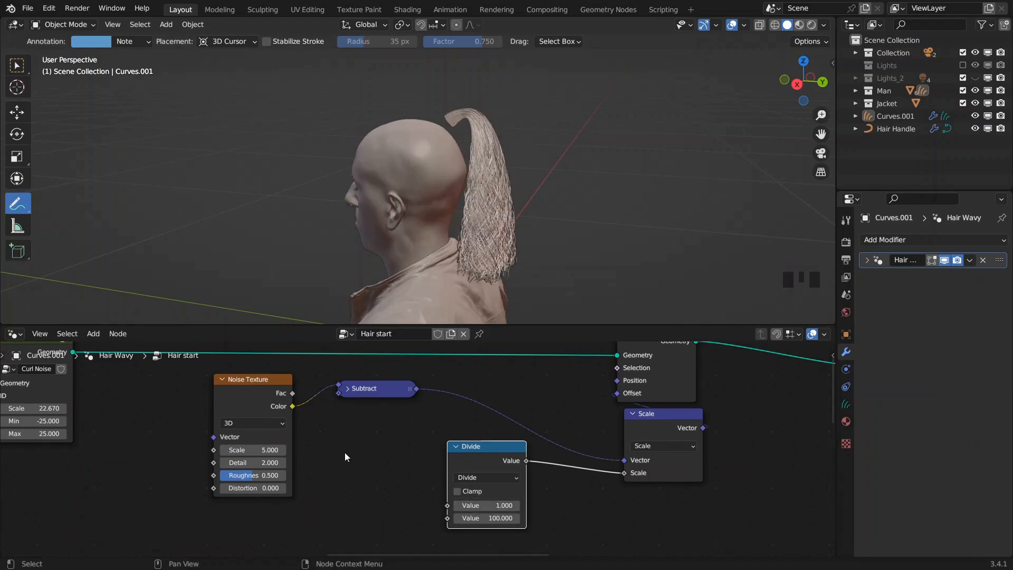
- Add an Endpoint Selection node linked to the Set Position Selection, place it above the geometry link, and collapse it
{"action": "middle_click_drag", "start_coordinate": [490, 425], "coordinate": [560, 454]}
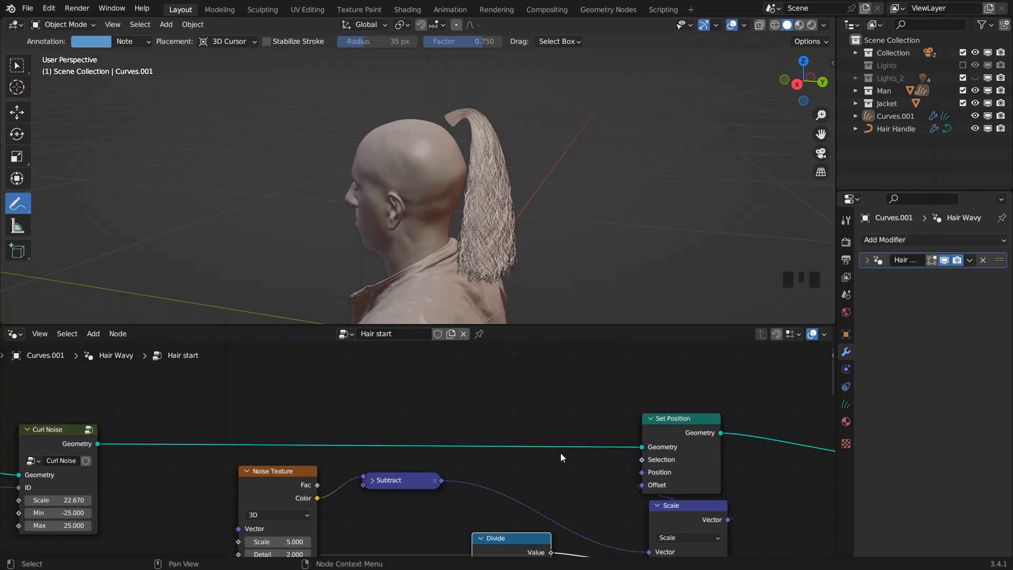
{"action": "left_click_drag", "start_coordinate": [642, 459], "coordinate": [548, 400]}
{"action": "type", "text": "endp"}
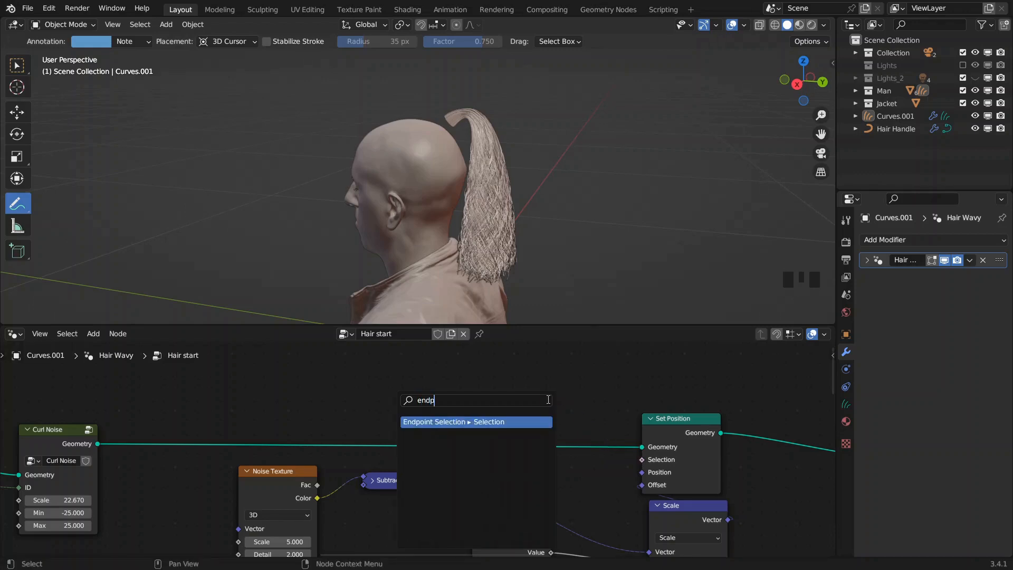
{"action": "key", "text": "Return"}
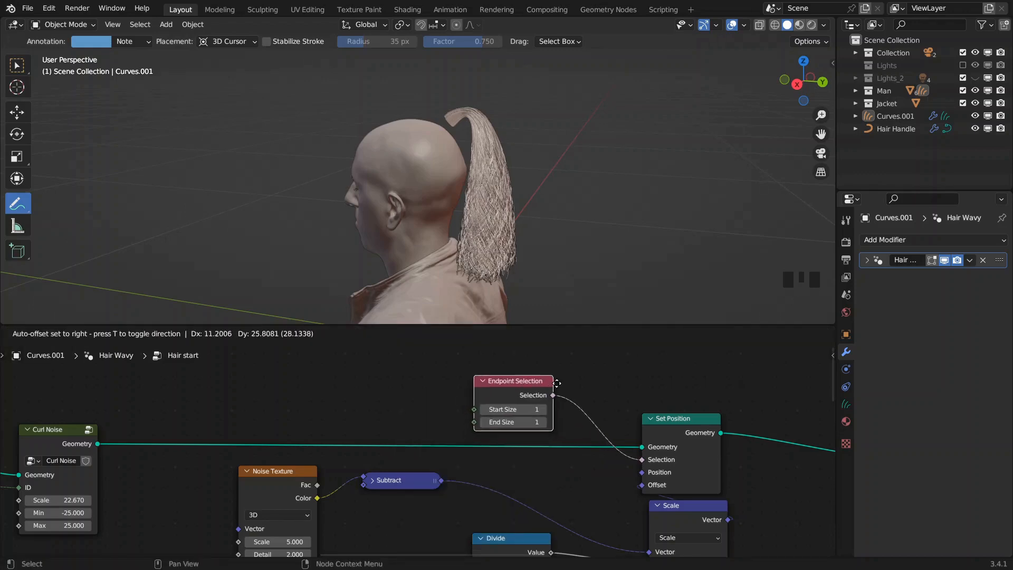
{"action": "left_click", "coordinate": [520, 367]}
{"action": "middle_click_drag", "start_coordinate": [476, 383], "coordinate": [460, 411]}
{"action": "left_click", "coordinate": [487, 429]}
{"action": "left_click_drag", "start_coordinate": [486, 402], "coordinate": [489, 380]}
{"action": "left_click", "coordinate": [488, 368]}
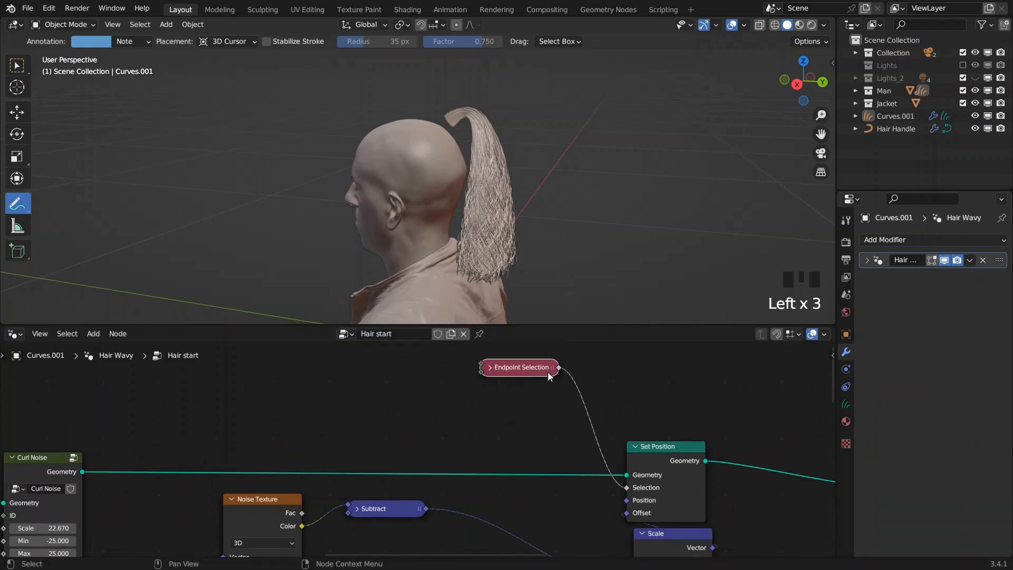
- Invert the endpoint selection with a collapsed Boolean Math Not node linked into the Set Position Selection
{"action": "left_click_drag", "start_coordinate": [558, 368], "coordinate": [488, 406]}
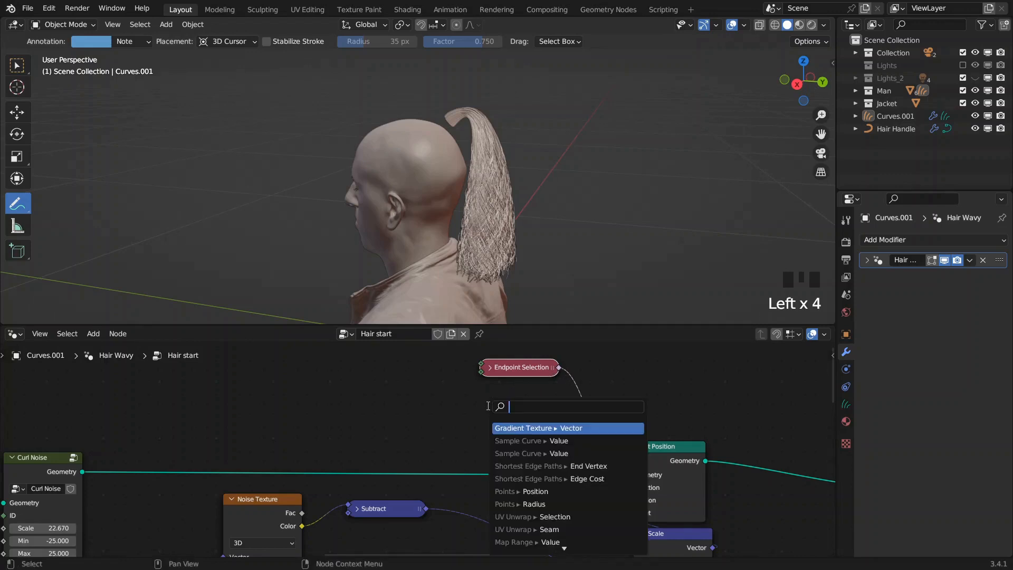
{"action": "type", "text": "not"}
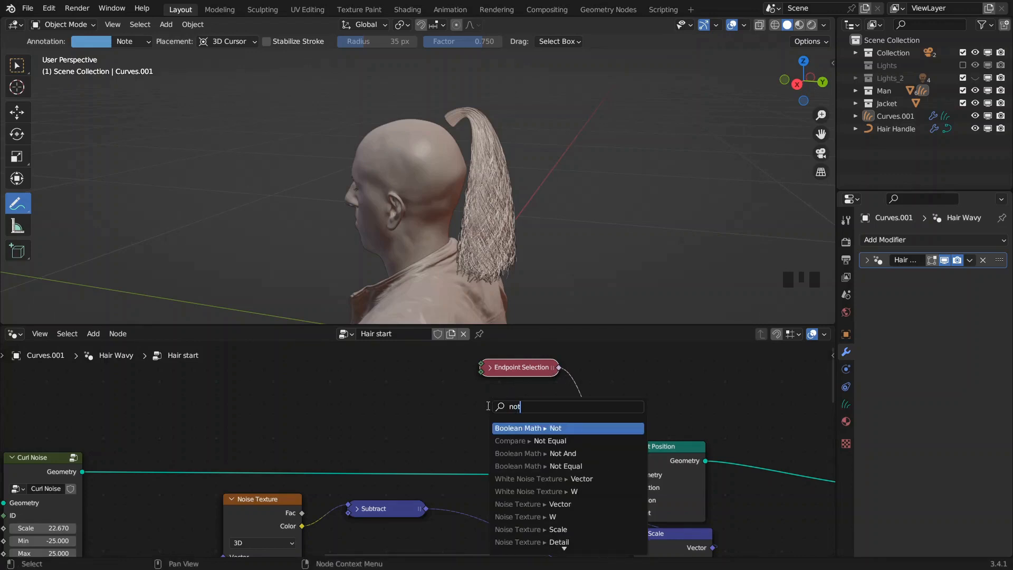
{"action": "key", "text": "Return"}
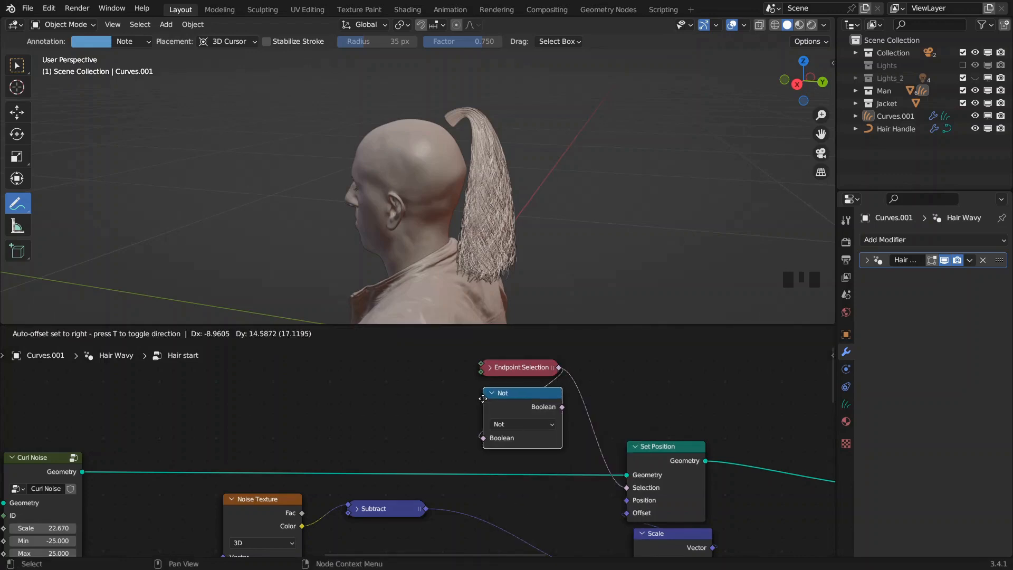
{"action": "left_click", "coordinate": [482, 399]}
{"action": "left_click", "coordinate": [516, 425]}
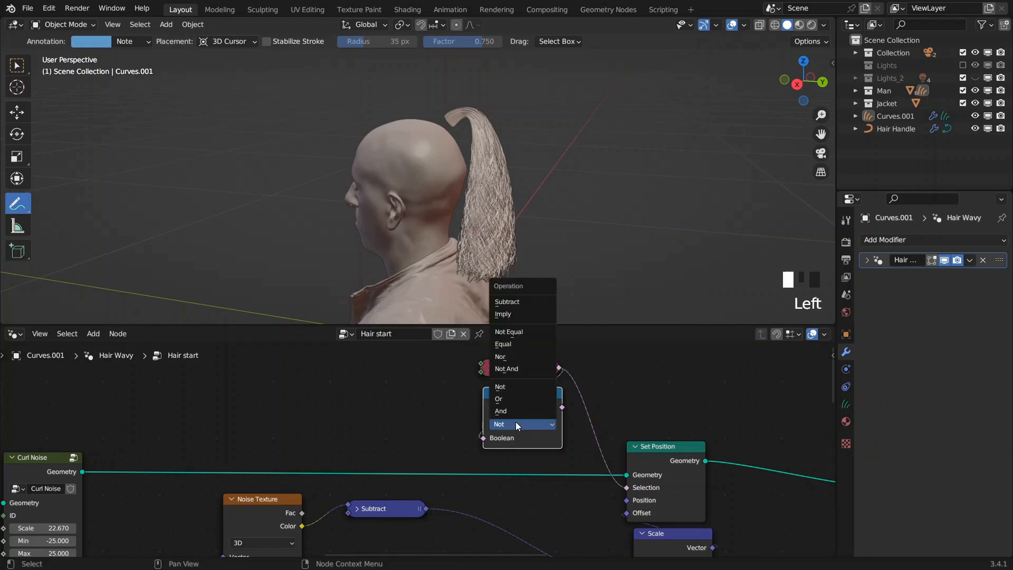
{"action": "left_click", "coordinate": [516, 424]}
{"action": "left_click", "coordinate": [492, 393]}
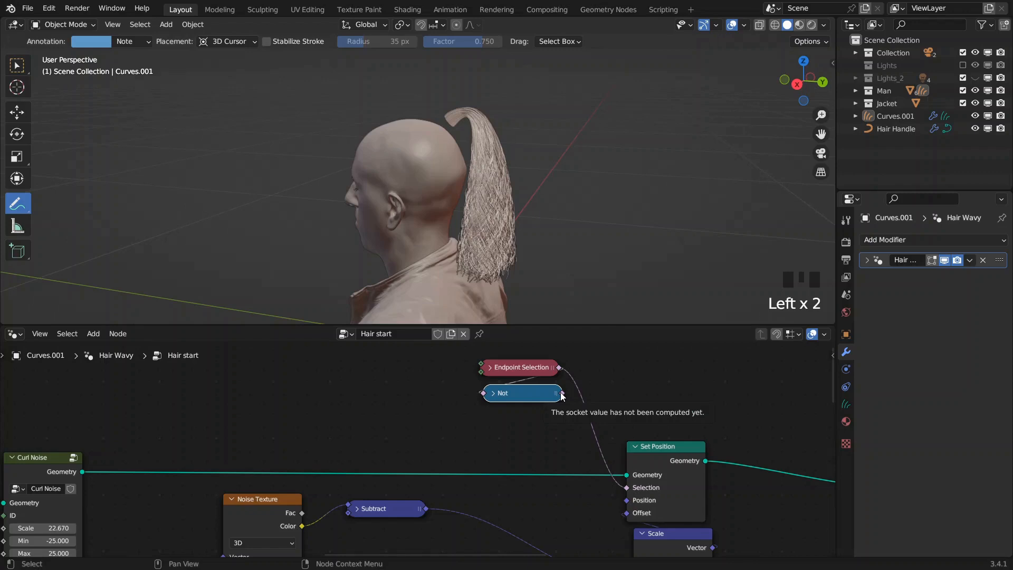
{"action": "left_click_drag", "start_coordinate": [562, 393], "coordinate": [626, 487]}
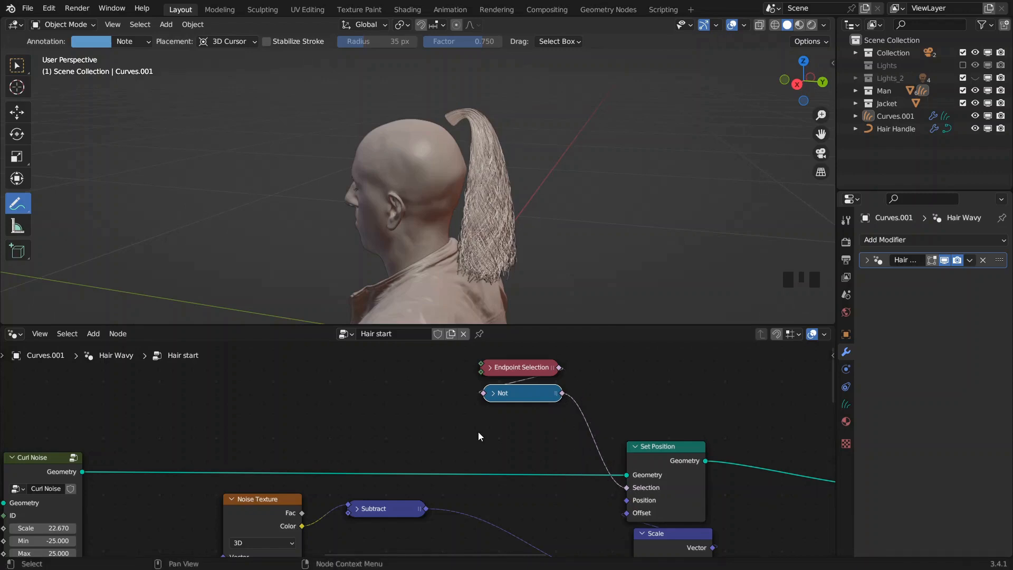
- Try different first values on the Divide node to preview the displacement strength at the hair roots
{"action": "middle_click_drag", "start_coordinate": [530, 489], "coordinate": [521, 394]}
{"action": "middle_click_drag", "start_coordinate": [498, 522], "coordinate": [501, 494]}
{"action": "left_click_drag", "start_coordinate": [501, 494], "coordinate": [444, 494]}
{"action": "scroll", "coordinate": [461, 183], "scroll_direction": "up", "scroll_amount": 5}
{"action": "middle_click_drag", "start_coordinate": [462, 183], "coordinate": [491, 281], "text": "shift"}
{"action": "mouse_move", "coordinate": [515, 500]}
{"action": "left_mouse_down"}
{"action": "mouse_move", "coordinate": [527, 500]}
{"action": "mouse_move", "coordinate": [520, 507]}
{"action": "left_mouse_up"}
{"action": "key", "text": "ctrl+z"}
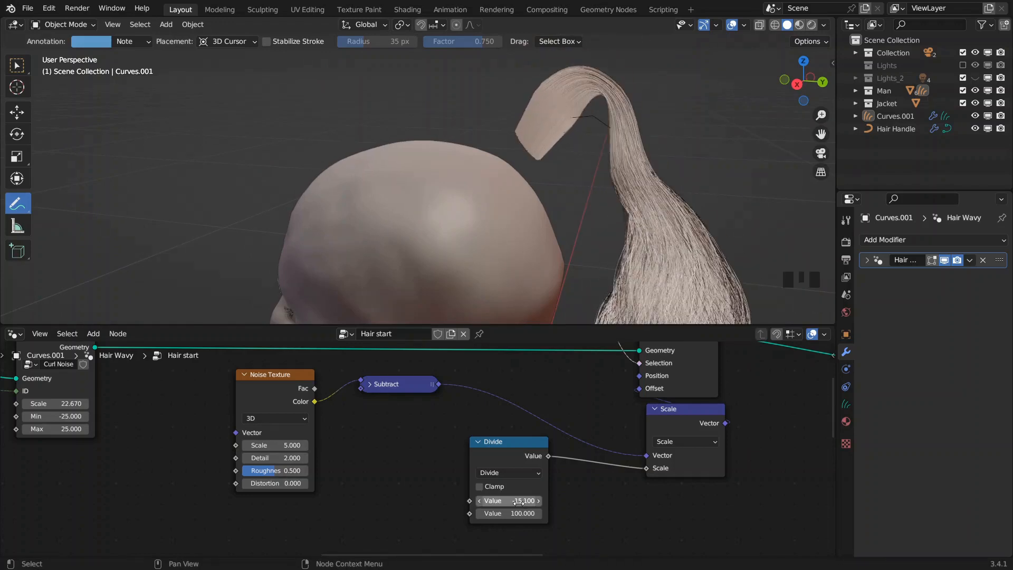
- Set the Divide node's first value to 5
{"action": "left_click", "coordinate": [515, 503]}
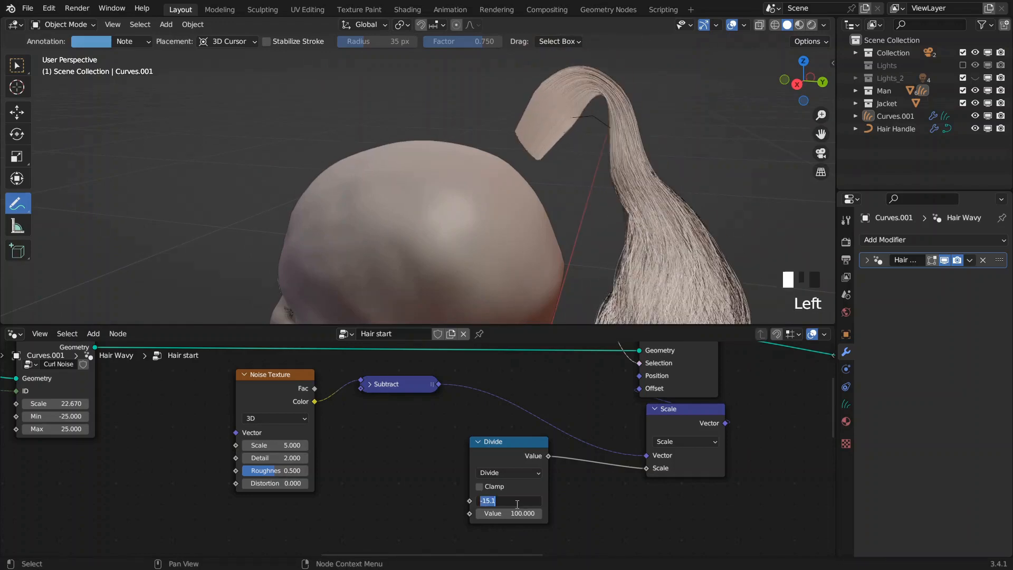
{"action": "type", "text": "5"}
{"action": "key", "text": "Return"}
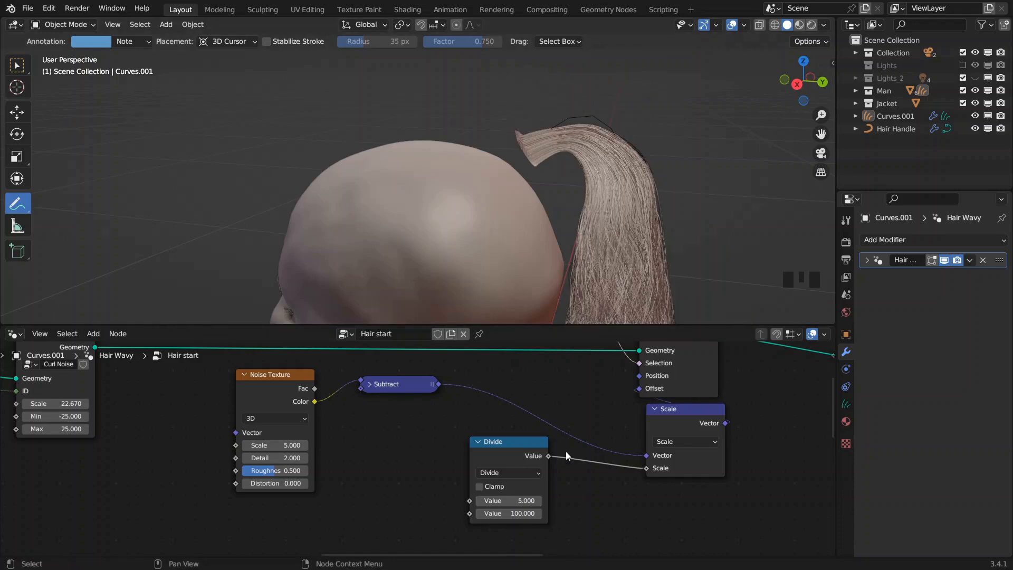
- Move the Endpoint Selection and Not nodes closer to Set Position, and group all the noise displacement nodes
{"action": "scroll", "coordinate": [501, 454], "scroll_direction": "down", "scroll_amount": 3}
{"action": "middle_click_drag", "start_coordinate": [514, 450], "coordinate": [607, 389]}
{"action": "left_click_drag", "start_coordinate": [505, 364], "coordinate": [520, 387]}
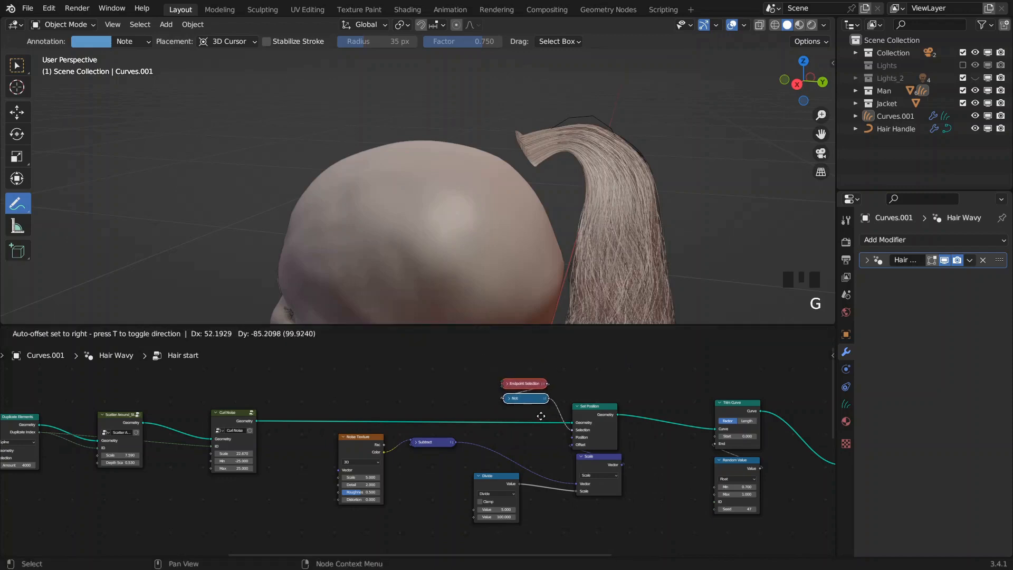
{"action": "left_click_drag", "start_coordinate": [640, 370], "coordinate": [340, 530]}
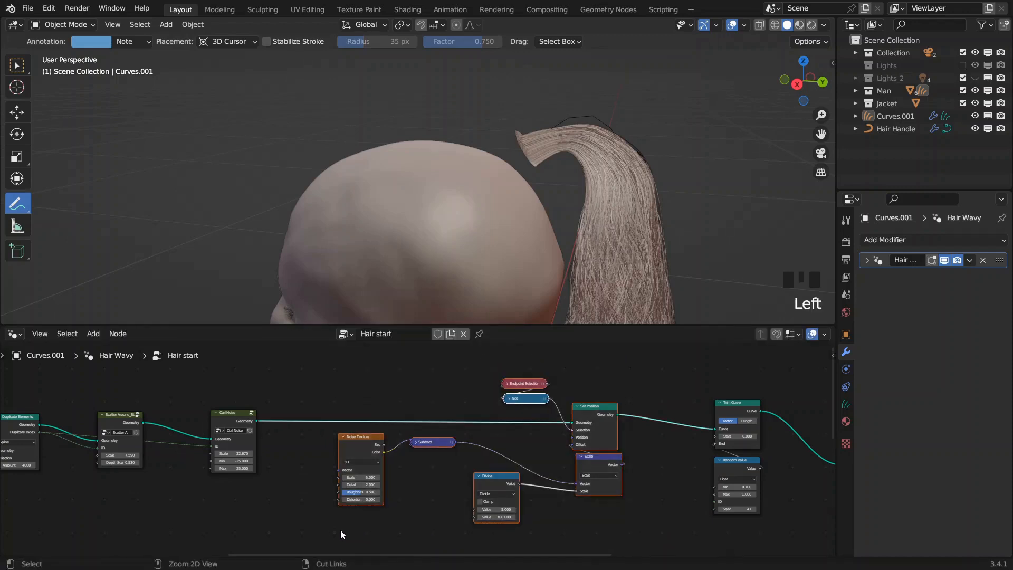
{"action": "key", "text": "ctrl+g"}
- Tidy the new group: move Group Input away from the Noise Texture, collapse Scale, and place Divide beneath it
{"action": "middle_click_drag", "start_coordinate": [428, 432], "coordinate": [448, 424]}
{"action": "scroll", "coordinate": [404, 378], "scroll_direction": "up", "scroll_amount": 5}
{"action": "left_click", "coordinate": [293, 411]}
{"action": "left_click_drag", "start_coordinate": [293, 411], "coordinate": [150, 382]}
{"action": "left_click", "coordinate": [688, 443]}
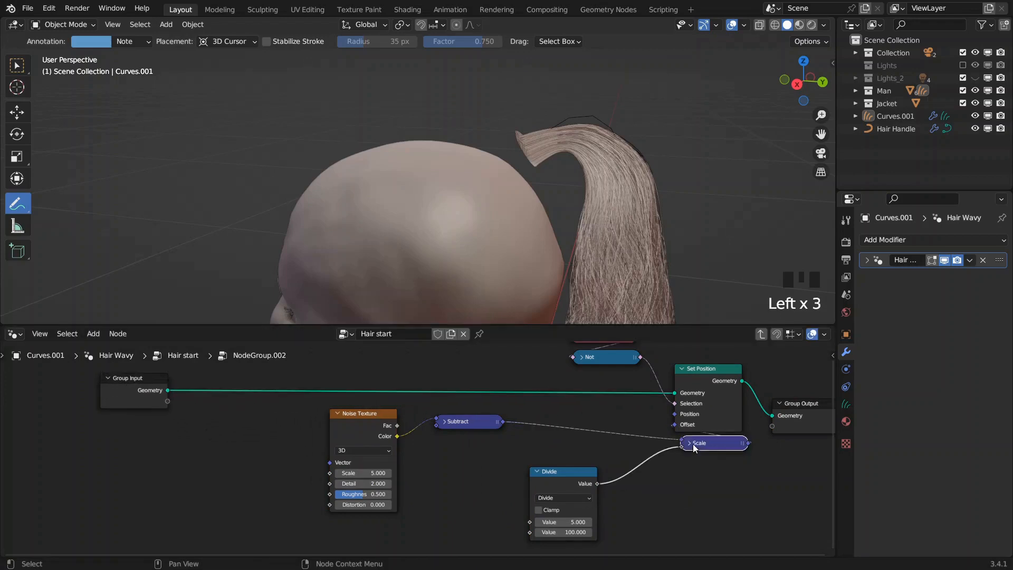
{"action": "left_click_drag", "start_coordinate": [551, 482], "coordinate": [745, 470]}
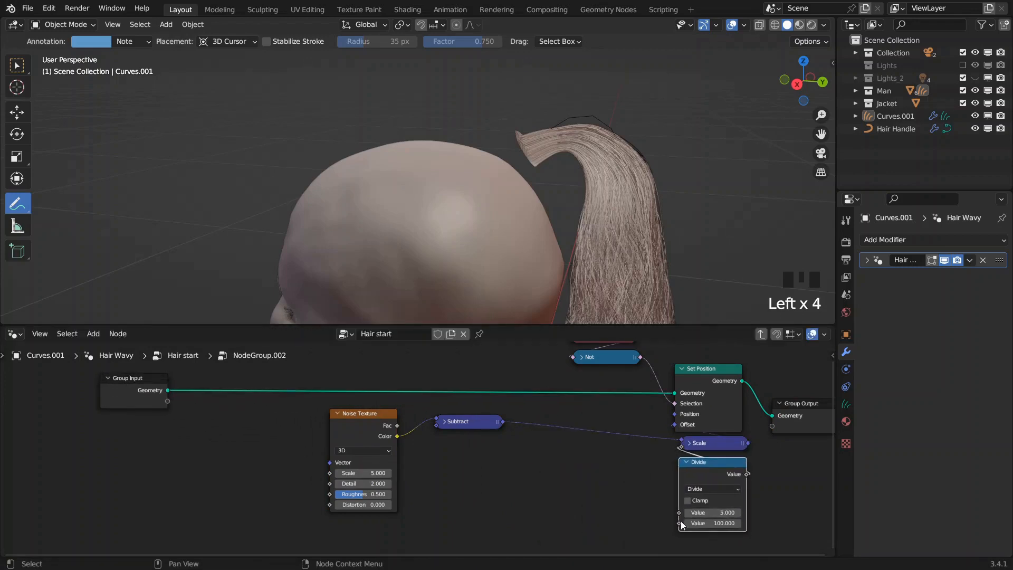
- Expose the Divide node's first value as a group input named Scale, and collapse the Divide node
{"action": "left_click_drag", "start_coordinate": [679, 512], "coordinate": [168, 399]}
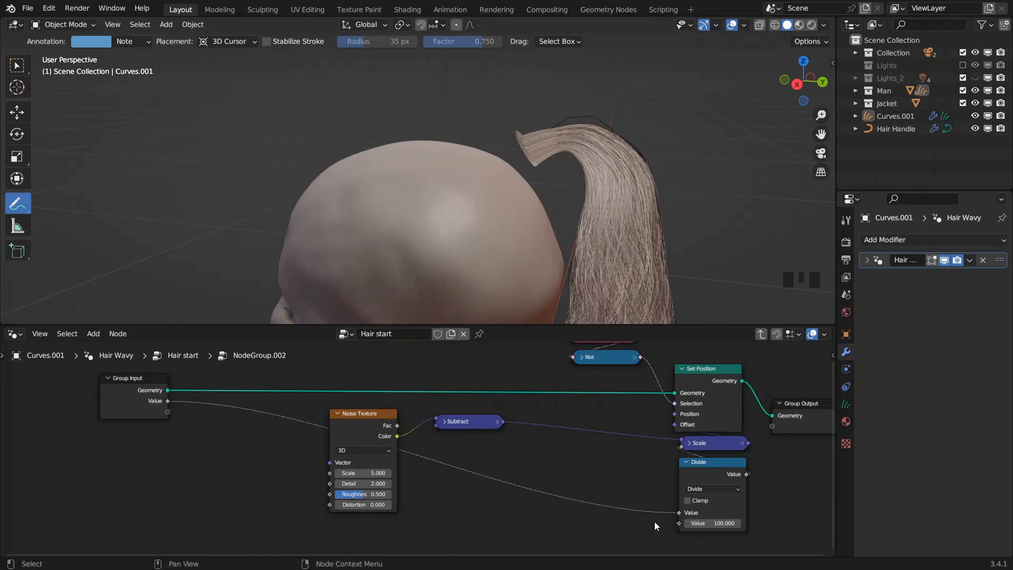
{"action": "left_click", "coordinate": [684, 462]}
{"action": "middle_click_drag", "start_coordinate": [268, 431], "coordinate": [427, 444]}
{"action": "scroll", "coordinate": [429, 445], "scroll_direction": "up", "scroll_amount": 1}
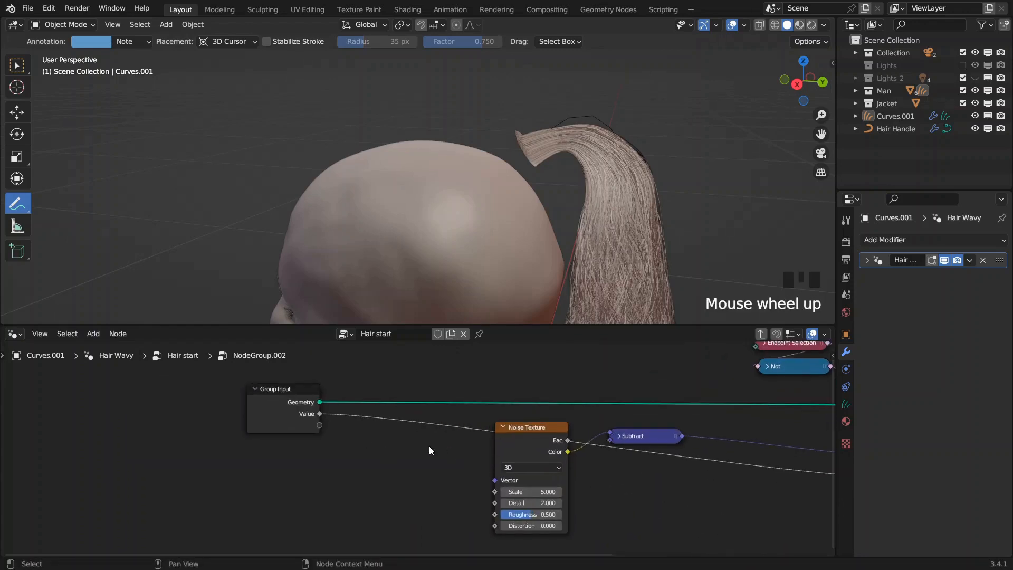
{"action": "key", "text": "n"}
{"action": "double_click", "coordinate": [743, 387]}
{"action": "type", "text": "Scale"}
{"action": "key", "text": "Return"}
{"action": "middle_click_drag", "start_coordinate": [641, 444], "coordinate": [539, 464]}
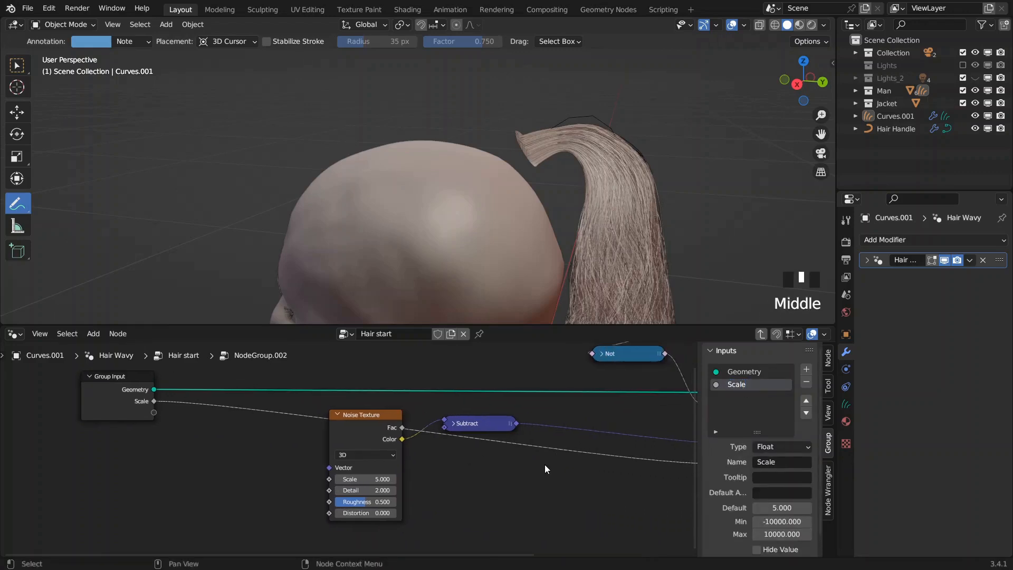
- Leave the noise group, mute the Curl Noise node, and move the new noise group node closer to it
{"action": "key", "text": "n"}
{"action": "scroll", "coordinate": [576, 249], "scroll_direction": "down", "scroll_amount": 3}
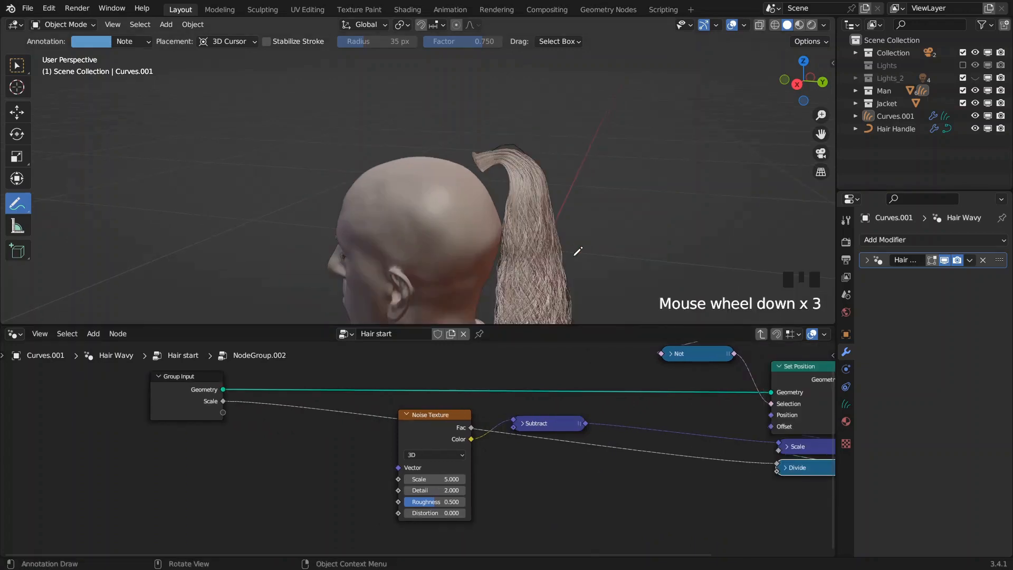
{"action": "middle_click_drag", "start_coordinate": [576, 249], "coordinate": [576, 296]}
{"action": "key", "text": "Tab"}
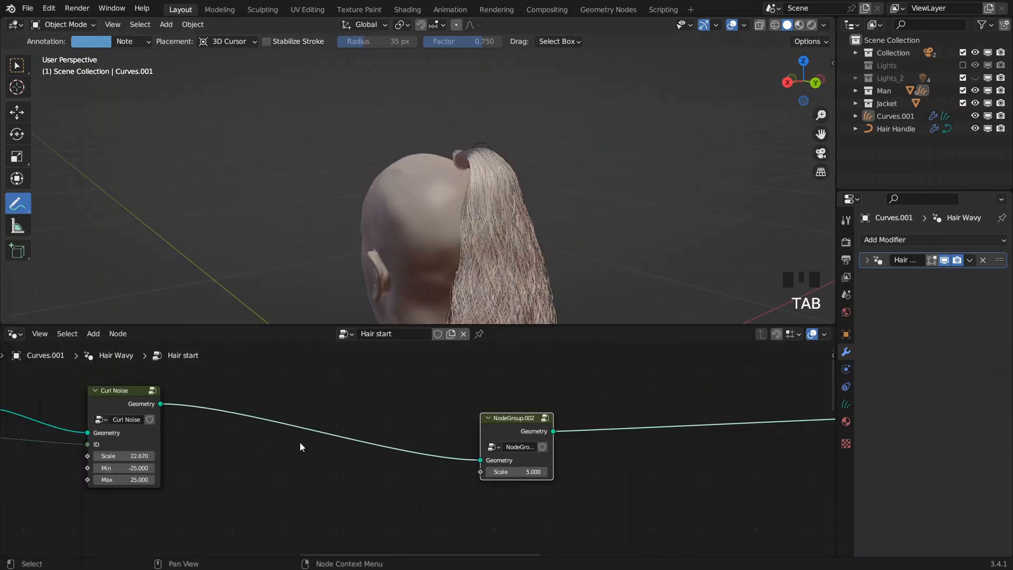
{"action": "middle_click_drag", "start_coordinate": [300, 442], "coordinate": [277, 426]}
{"action": "left_click", "coordinate": [245, 406]}
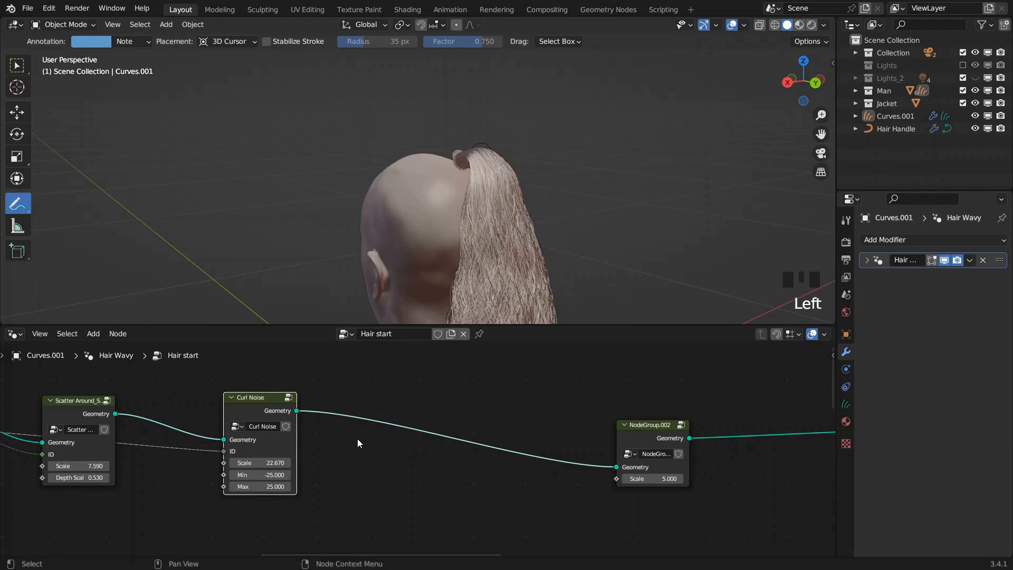
{"action": "key", "text": "m"}
{"action": "left_click_drag", "start_coordinate": [629, 436], "coordinate": [370, 404]}
- Set the new noise group node's Scale to 9.7
{"action": "middle_click_drag", "start_coordinate": [464, 420], "coordinate": [538, 420]}
{"action": "scroll", "coordinate": [495, 405], "scroll_direction": "up", "scroll_amount": 3}
{"action": "key", "text": "Tab"}
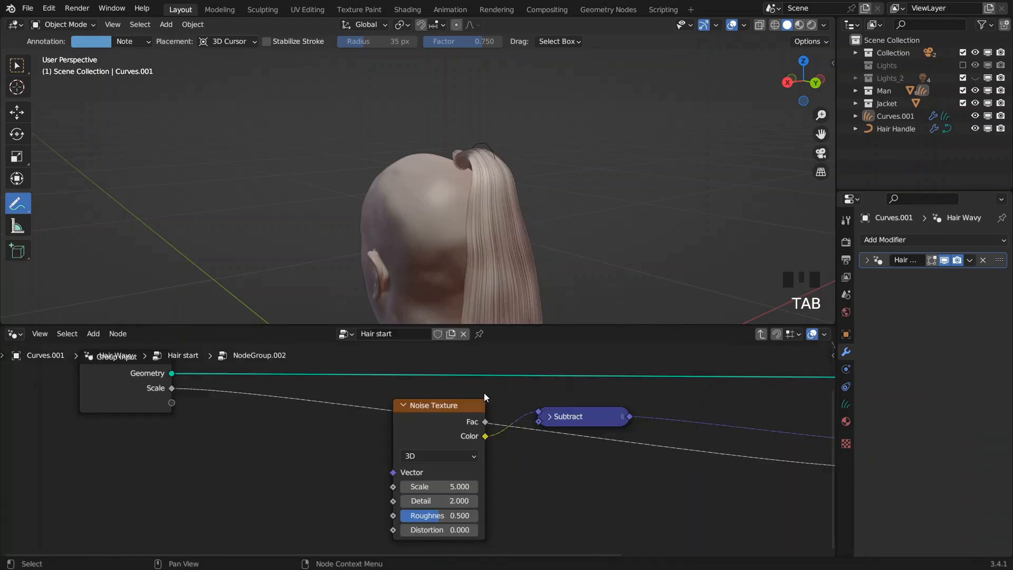
{"action": "scroll", "coordinate": [520, 253], "scroll_direction": "down", "scroll_amount": 4}
{"action": "scroll", "coordinate": [507, 427], "scroll_direction": "up", "scroll_amount": 2}
{"action": "middle_click_drag", "start_coordinate": [507, 427], "coordinate": [490, 413]}
{"action": "scroll", "coordinate": [566, 425], "scroll_direction": "down", "scroll_amount": 4}
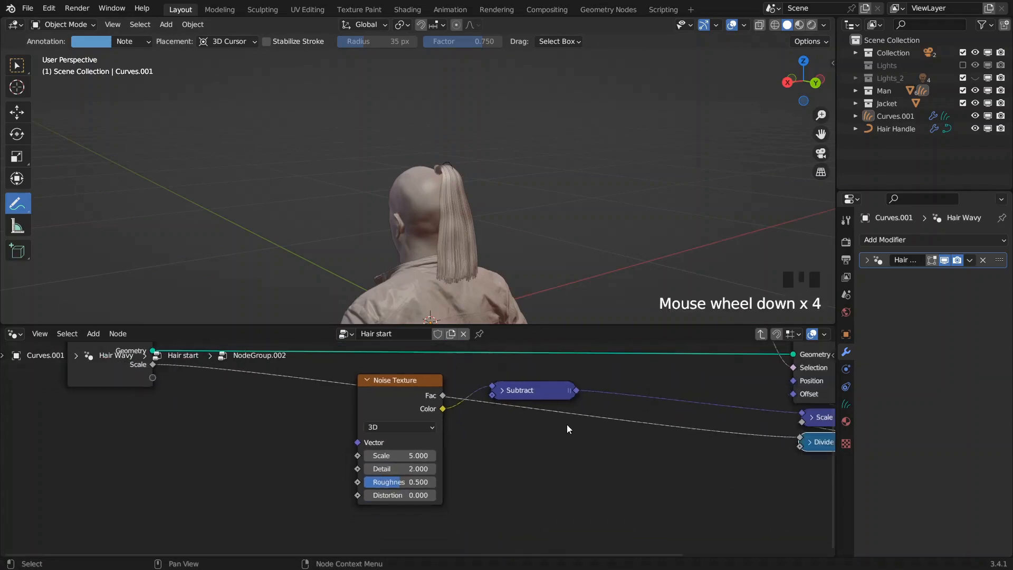
{"action": "key", "text": "Tab"}
{"action": "left_click_drag", "start_coordinate": [488, 447], "coordinate": [520, 447]}
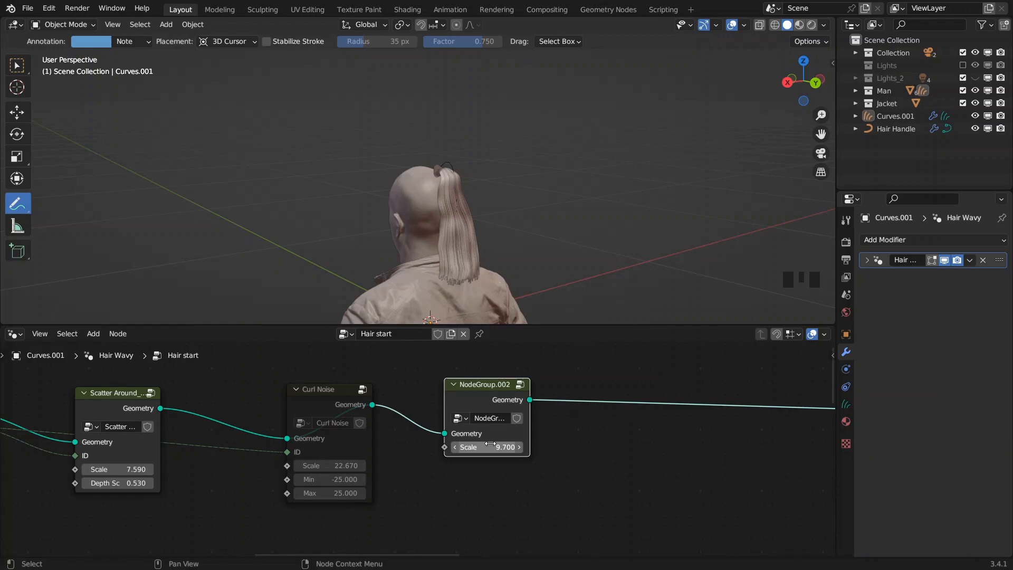
- Enter the noise group and switch the Noise Texture to 4D
{"action": "key", "text": "Tab"}
{"action": "scroll", "coordinate": [416, 420], "scroll_direction": "up", "scroll_amount": 3}
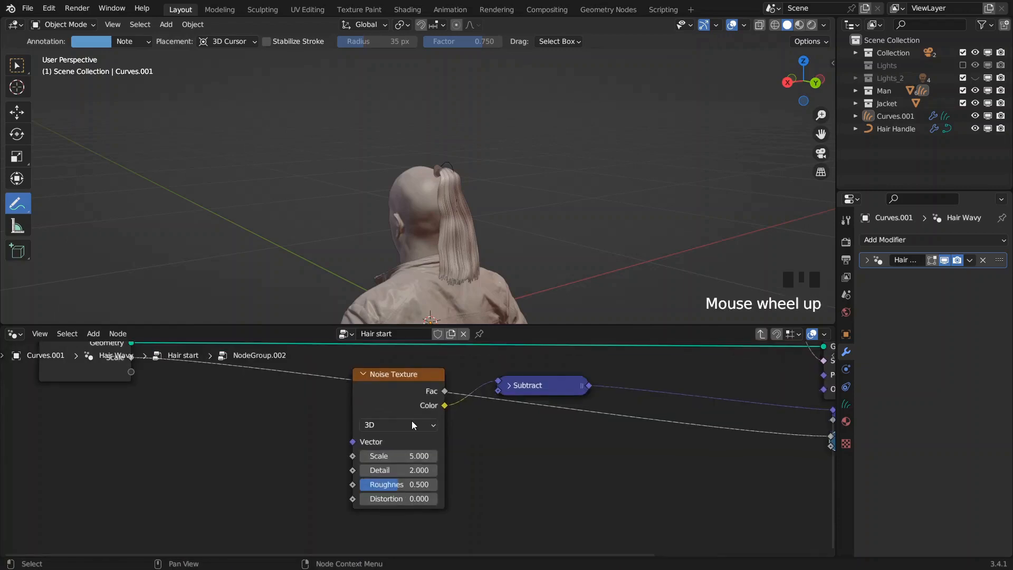
{"action": "left_click_drag", "start_coordinate": [395, 392], "coordinate": [404, 396]}
{"action": "left_click", "coordinate": [403, 425]}
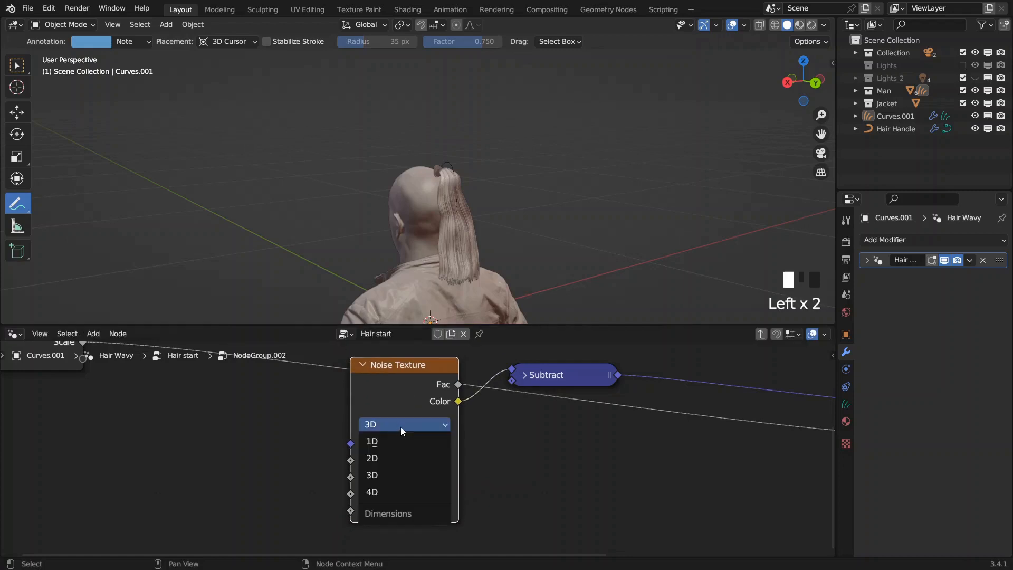
{"action": "left_click", "coordinate": [393, 492]}
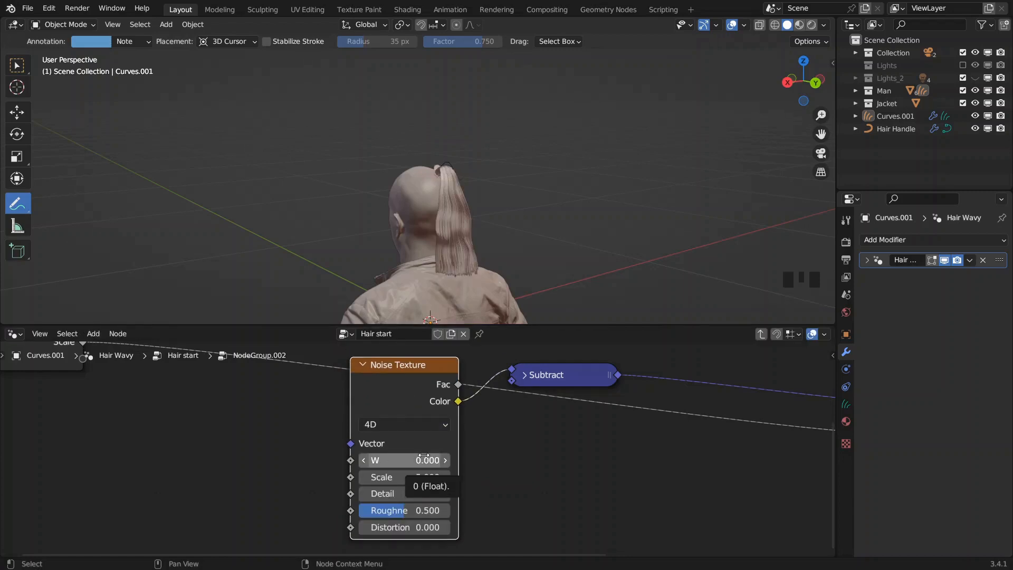
- Expose the Noise Texture's W as a group input, name it ID and make it an Integer
{"action": "middle_click_drag", "start_coordinate": [352, 464], "coordinate": [558, 498]}
{"action": "left_click_drag", "start_coordinate": [557, 496], "coordinate": [290, 393]}
{"action": "middle_click_drag", "start_coordinate": [380, 445], "coordinate": [323, 441]}
{"action": "key", "text": "n"}
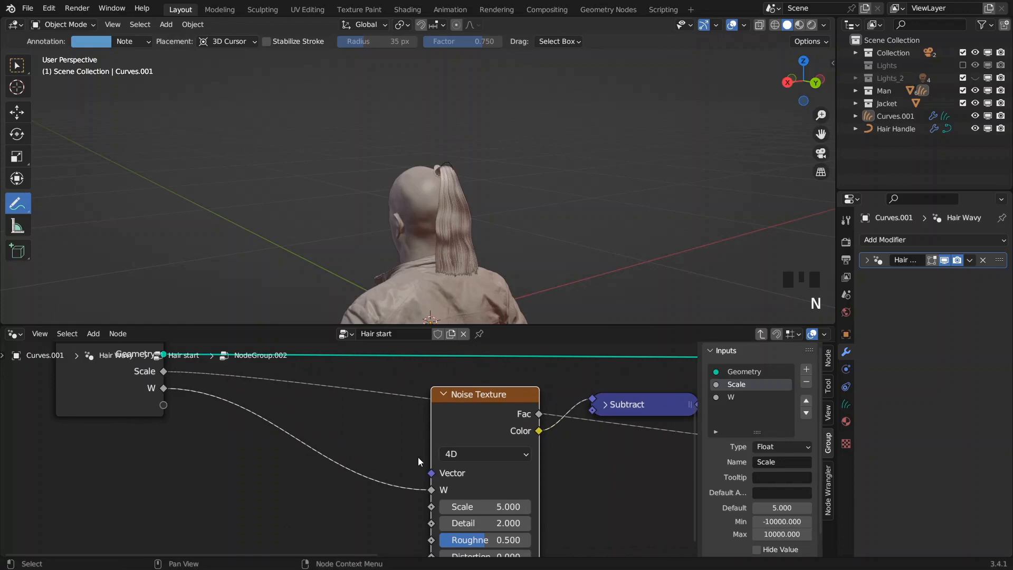
{"action": "double_click", "coordinate": [738, 397]}
{"action": "type", "text": "ID"}
{"action": "key", "text": "Return"}
{"action": "left_click", "coordinate": [775, 444]}
{"action": "left_click", "coordinate": [775, 444]}
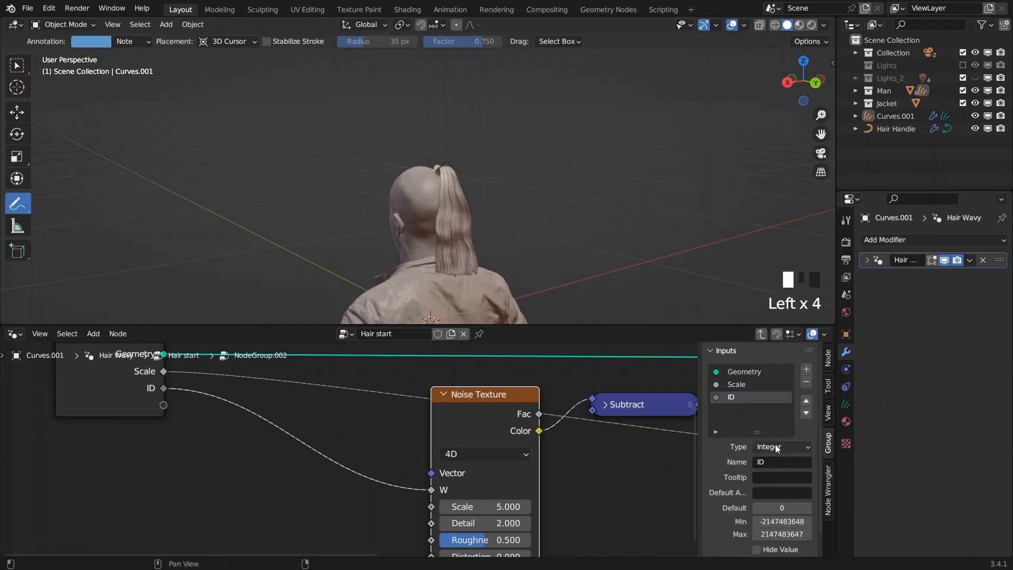
- Move the ID input above Scale in the group's inputs
{"action": "middle_click_drag", "start_coordinate": [396, 400], "coordinate": [406, 402]}
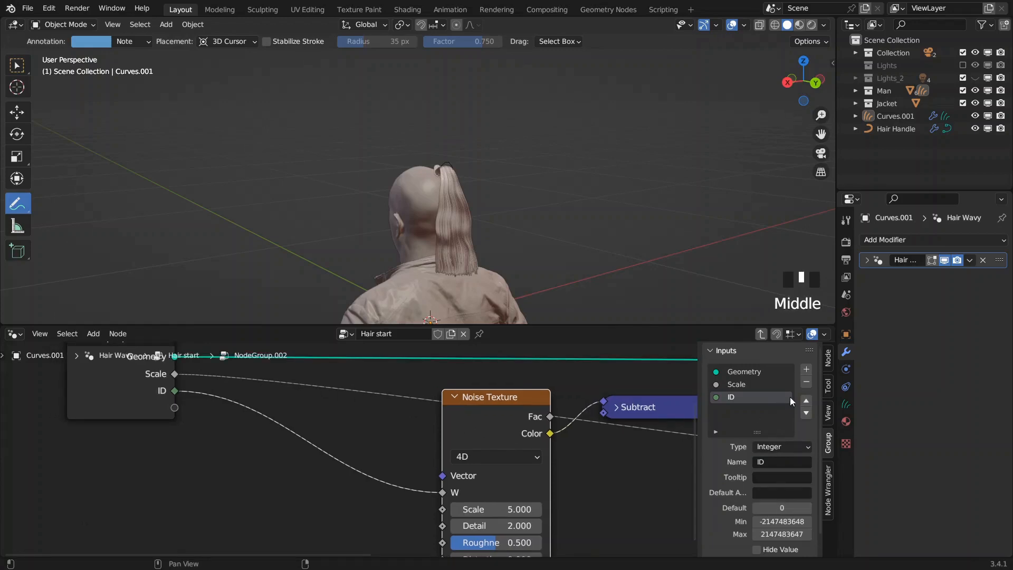
{"action": "left_click", "coordinate": [806, 400]}
{"action": "key", "text": "n"}
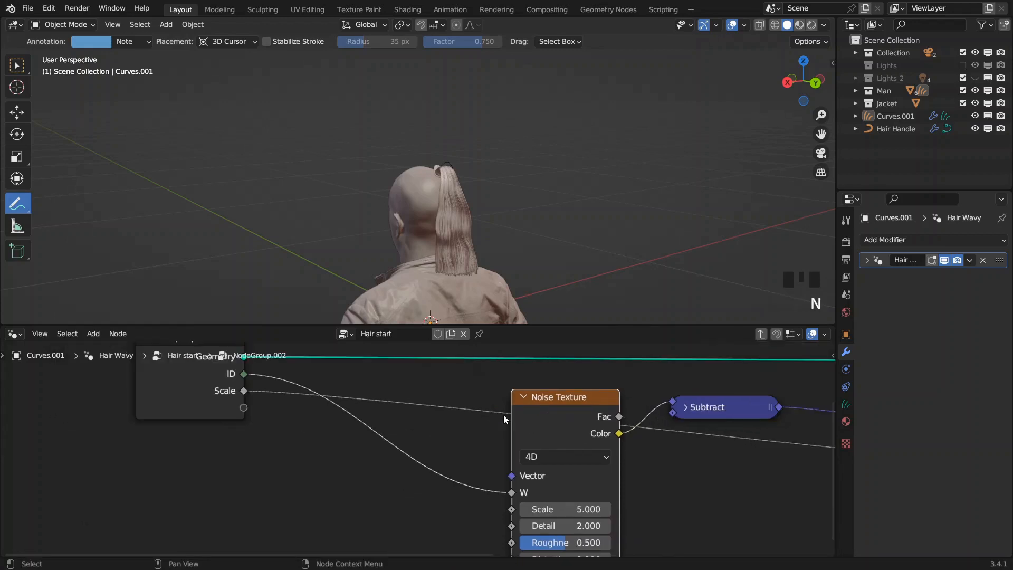
- Leave the group and connect Duplicate Elements' Duplicate Index to the new noise group's ID
{"action": "key", "text": "Tab"}
{"action": "middle_click_drag", "start_coordinate": [324, 427], "coordinate": [413, 434]}
{"action": "middle_click_drag", "start_coordinate": [55, 443], "coordinate": [241, 447]}
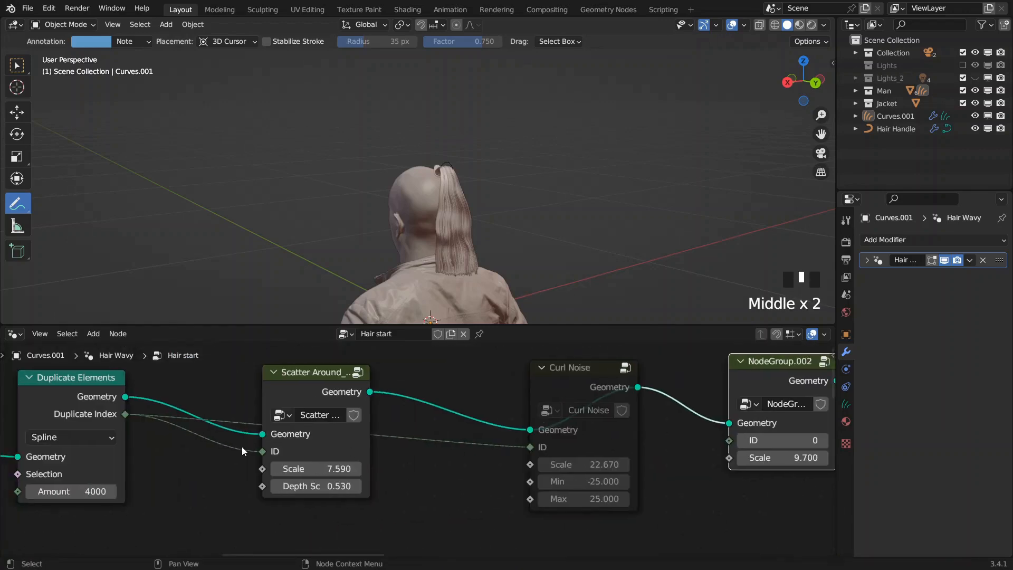
{"action": "left_click_drag", "start_coordinate": [125, 413], "coordinate": [729, 440]}
{"action": "middle_click_drag", "start_coordinate": [747, 443], "coordinate": [474, 426]}
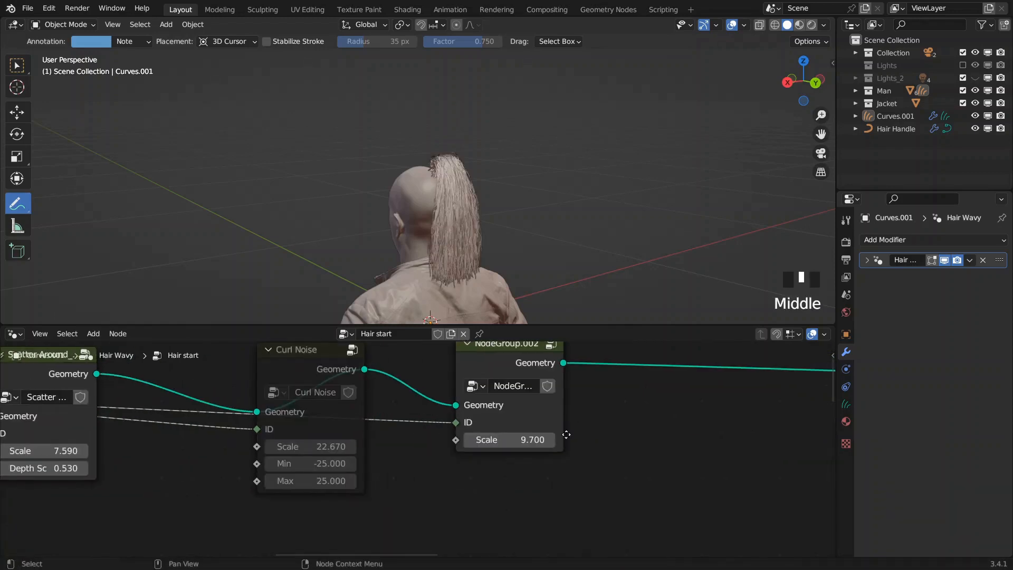
{"action": "middle_click_drag", "start_coordinate": [566, 434], "coordinate": [526, 469]}
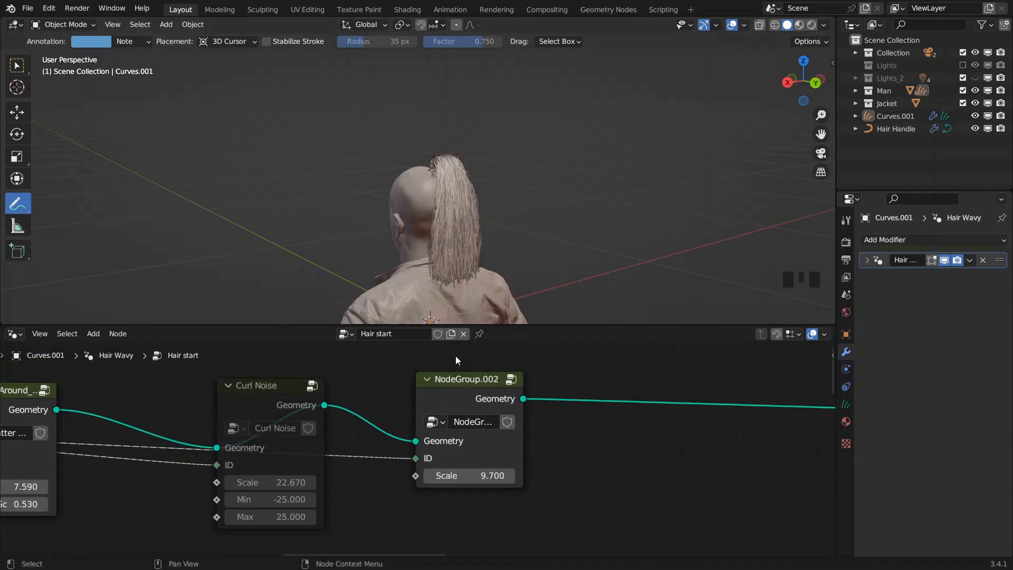
- Enter the noise group and shift the Noise Texture and Subtract nodes closer to Group Input
{"action": "left_click", "coordinate": [458, 428]}
{"action": "key", "text": "Tab"}
{"action": "scroll", "coordinate": [537, 442], "scroll_direction": "down", "scroll_amount": 6}
{"action": "middle_click_drag", "start_coordinate": [688, 444], "coordinate": [458, 482]}
{"action": "middle_click_drag", "start_coordinate": [389, 486], "coordinate": [475, 464]}
{"action": "scroll", "coordinate": [475, 464], "scroll_direction": "up", "scroll_amount": 3}
{"action": "left_click_drag", "start_coordinate": [369, 436], "coordinate": [280, 418]}
{"action": "left_click_drag", "start_coordinate": [518, 435], "coordinate": [424, 430]}
{"action": "middle_click_drag", "start_coordinate": [510, 473], "coordinate": [445, 456]}
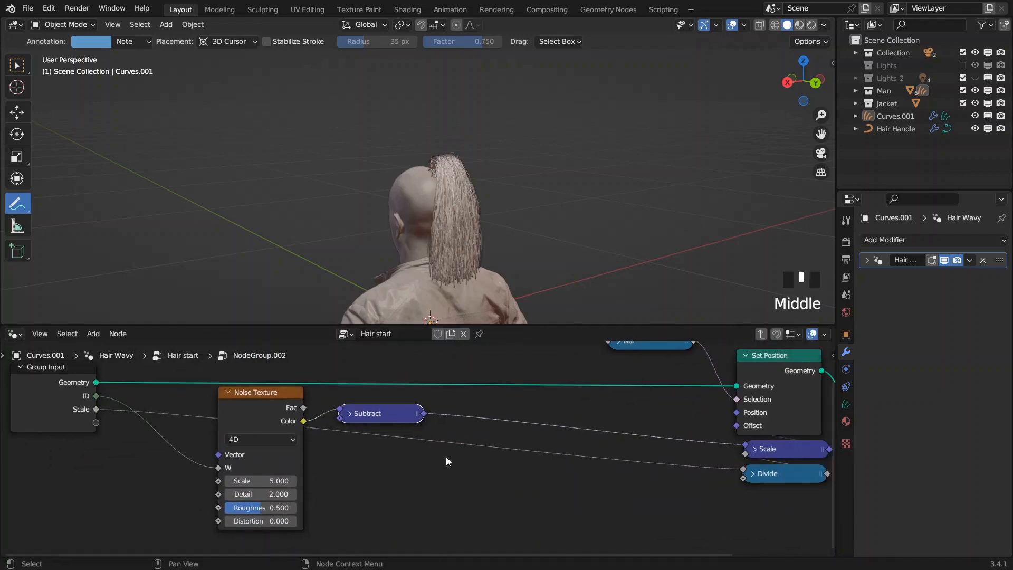
- Duplicate the Scale node, insert the copy between Subtract and the original Scale, and set its scale to 1
{"action": "left_click", "coordinate": [766, 451]}
{"action": "key", "text": "shift+d"}
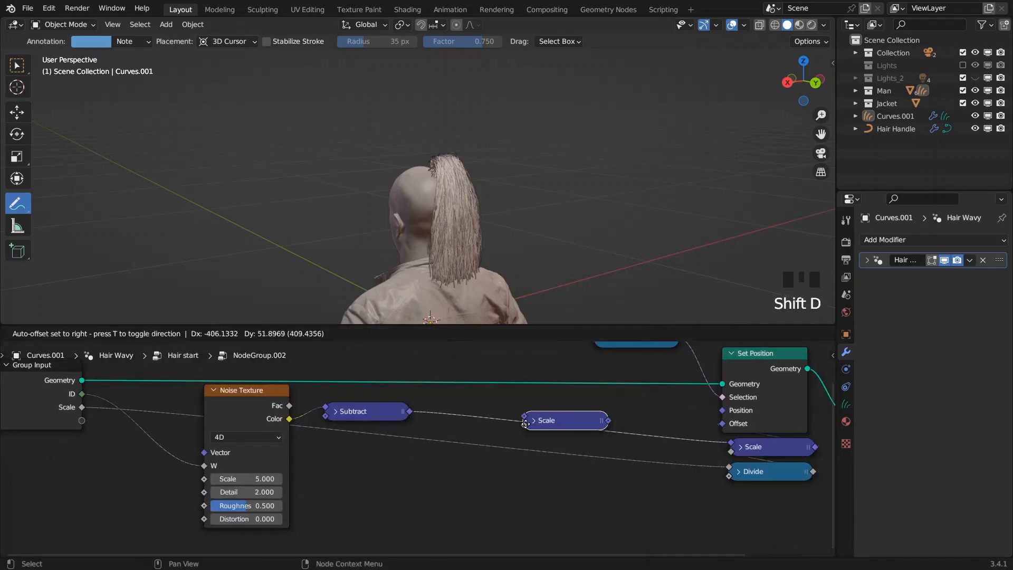
{"action": "left_click", "coordinate": [507, 419]}
{"action": "double_click", "coordinate": [548, 478]}
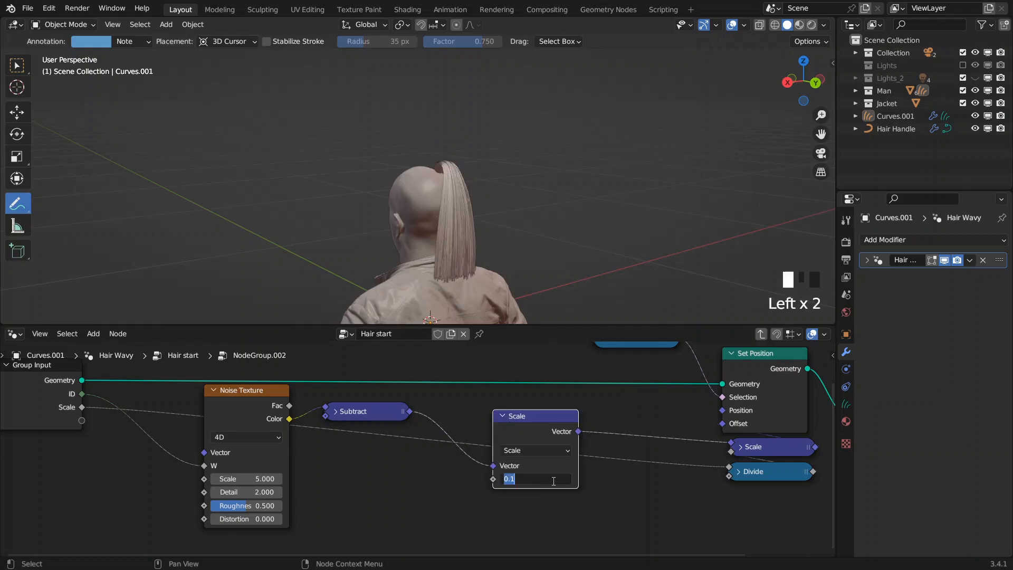
{"action": "type", "text": "1"}
{"action": "key", "text": "Return"}
- Add a Random Value node below Subtract and connect Group Input's ID to its ID
{"action": "key", "text": "space"}
{"action": "type", "text": "random"}
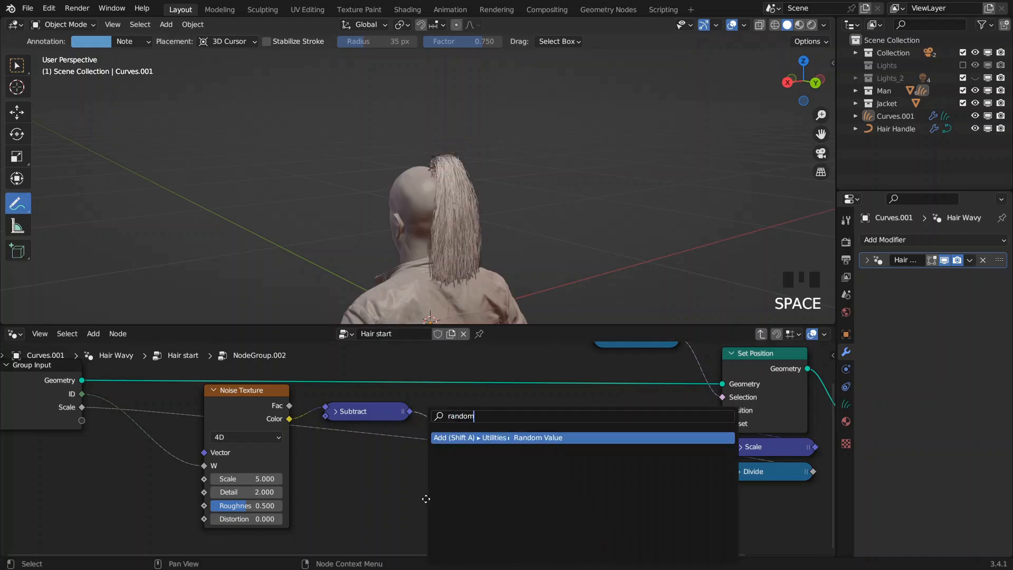
{"action": "key", "text": "Return"}
{"action": "left_click", "coordinate": [349, 467]}
{"action": "middle_click_drag", "start_coordinate": [349, 466], "coordinate": [371, 448]}
{"action": "left_click_drag", "start_coordinate": [208, 399], "coordinate": [524, 512]}
- Set Random Value's Min to 0.8 and connect its Value to the Scale factor of the Scale node after Subtract
{"action": "scroll", "coordinate": [466, 469], "scroll_direction": "up", "scroll_amount": 5}
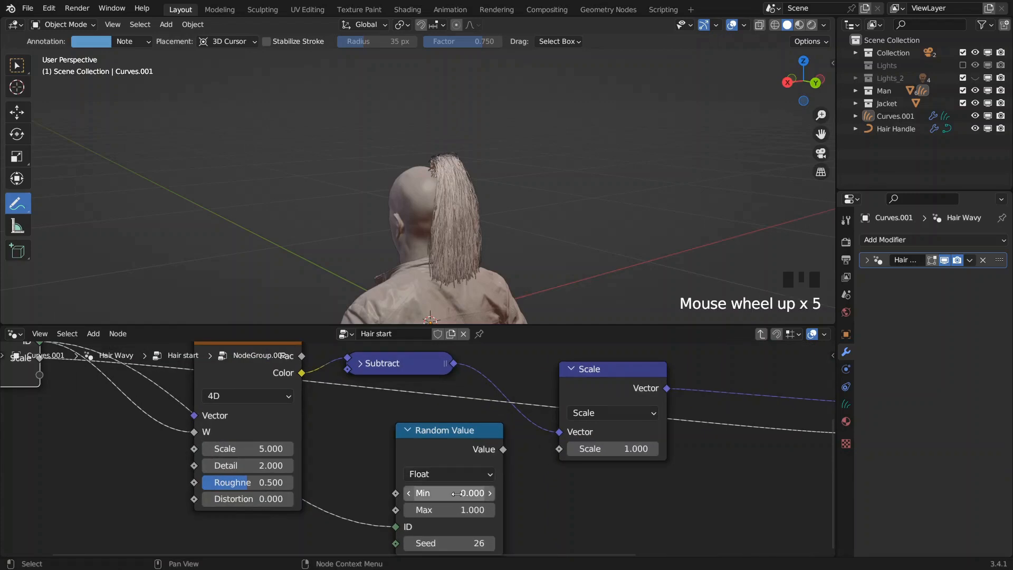
{"action": "left_click", "coordinate": [458, 492]}
{"action": "type", "text": ".8"}
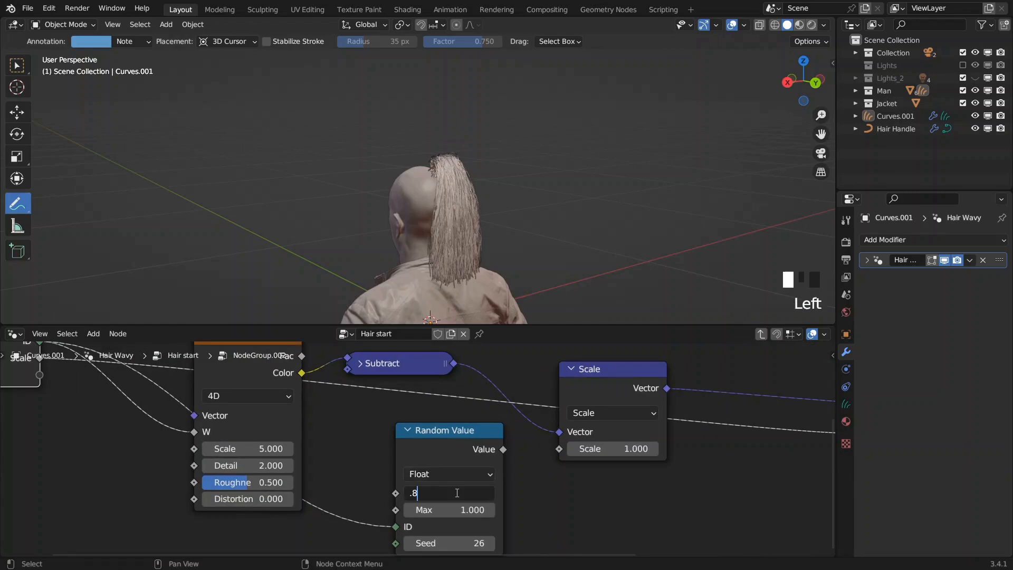
{"action": "key", "text": "Return"}
{"action": "left_click_drag", "start_coordinate": [504, 449], "coordinate": [559, 449]}
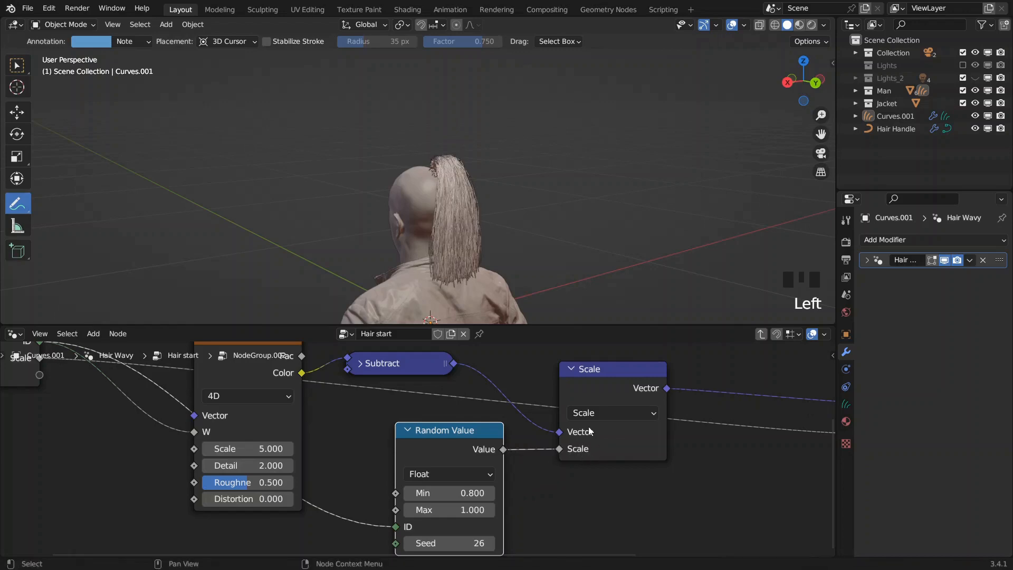
- Collapse the Random Value node and the Scale node it feeds
{"action": "left_click", "coordinate": [569, 369]}
{"action": "middle_click_drag", "start_coordinate": [599, 399], "coordinate": [535, 417]}
{"action": "left_click_drag", "start_coordinate": [352, 451], "coordinate": [349, 447]}
{"action": "middle_click_drag", "start_coordinate": [531, 435], "coordinate": [419, 437]}
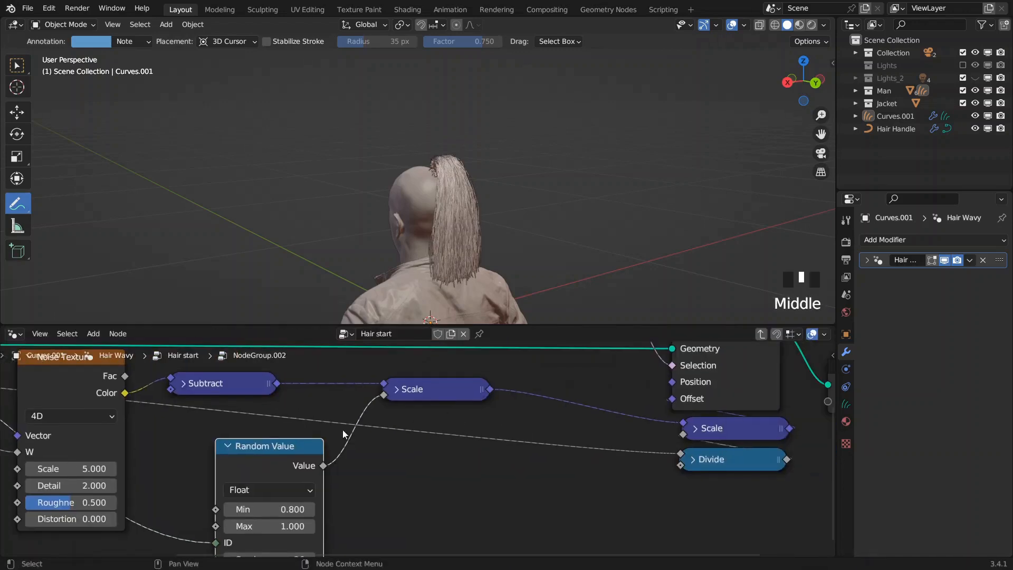
{"action": "left_click", "coordinate": [229, 445]}
- Duplicate the Scale node fed by Random Value and insert the copy between the two existing Scale nodes
{"action": "left_click", "coordinate": [433, 388]}
{"action": "key", "text": "shift+d"}
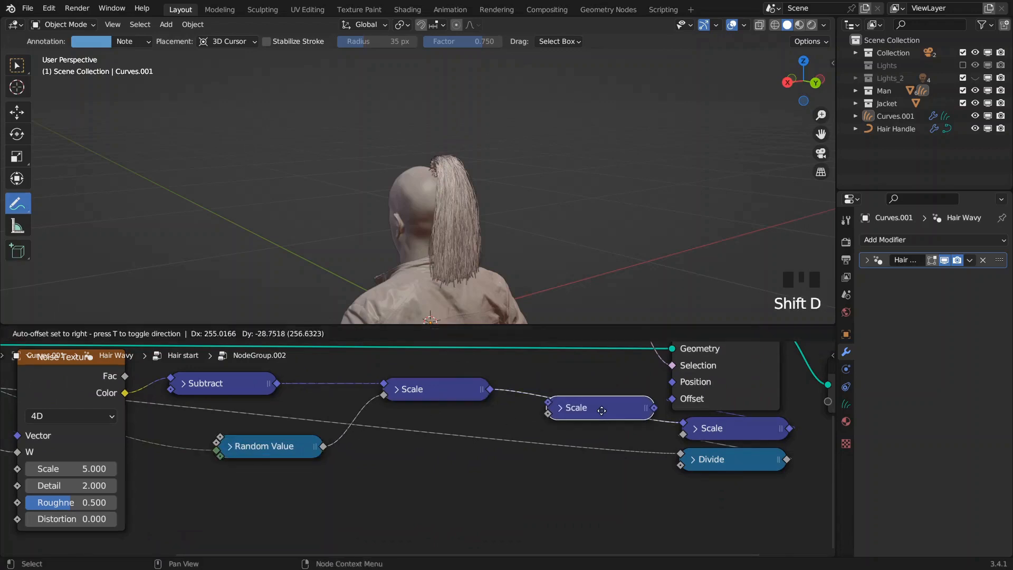
{"action": "left_click", "coordinate": [559, 415]}
{"action": "scroll", "coordinate": [463, 442], "scroll_direction": "down", "scroll_amount": 5}
{"action": "middle_click_drag", "start_coordinate": [80, 440], "coordinate": [219, 425]}
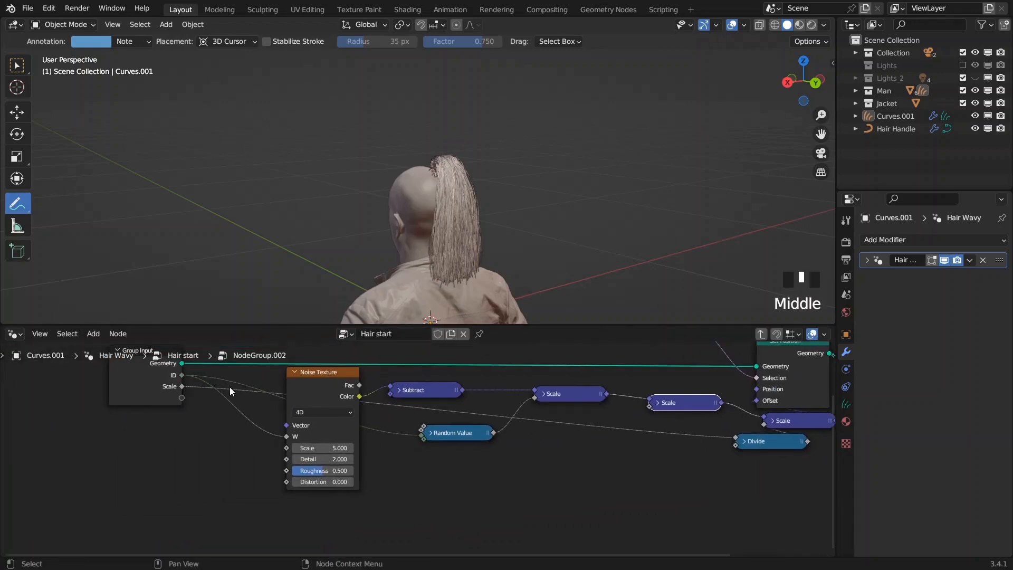
{"action": "middle_click_drag", "start_coordinate": [610, 412], "coordinate": [482, 460]}
{"action": "middle_click_drag", "start_coordinate": [112, 449], "coordinate": [132, 450]}
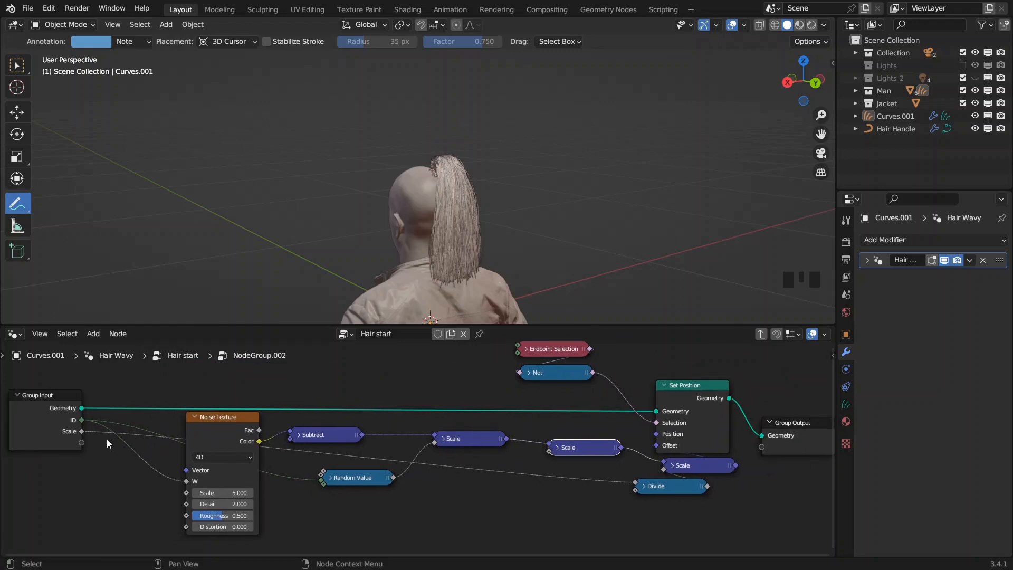
{"action": "middle_click_drag", "start_coordinate": [213, 442], "coordinate": [198, 367]}
- Add a Spline Parameter node below Random Value
{"action": "key", "text": "space"}
{"action": "type", "text": "pra"}
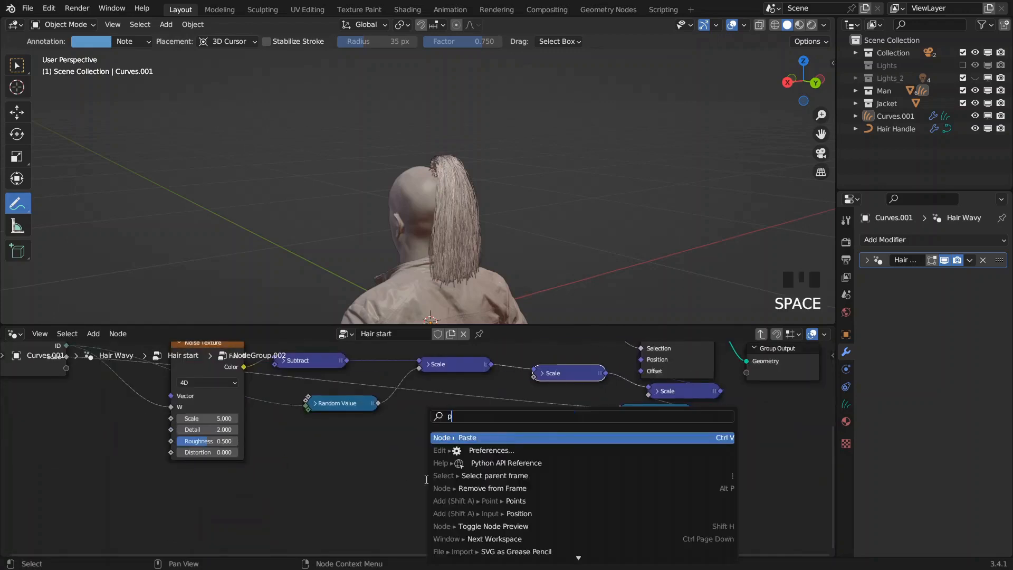
{"action": "key", "text": "BackSpace"}
{"action": "key", "text": "BackSpace"}
{"action": "type", "text": "ara"}
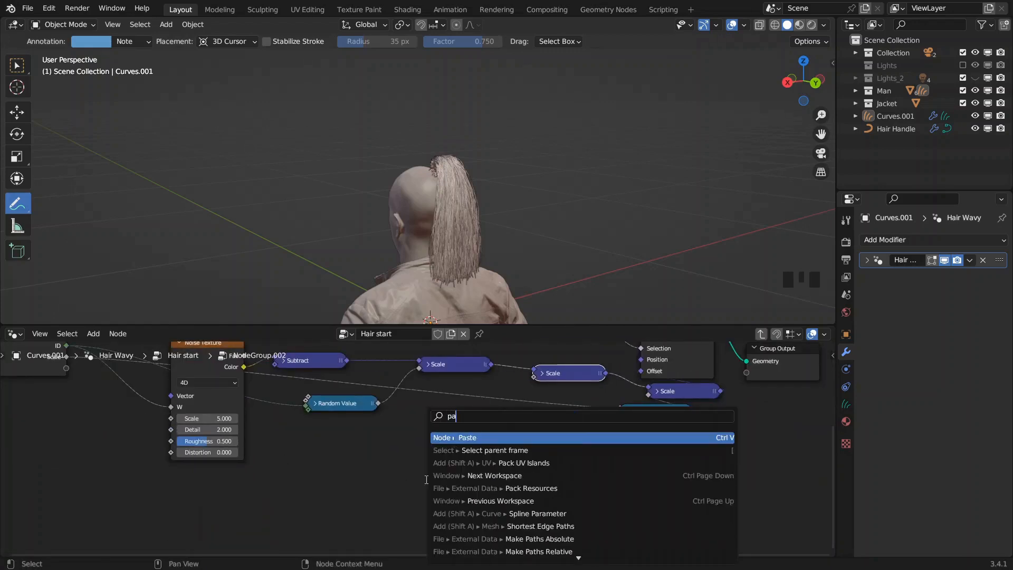
{"action": "key", "text": "Return"}
{"action": "left_click", "coordinate": [306, 454]}
{"action": "left_click_drag", "start_coordinate": [380, 471], "coordinate": [431, 469]}
{"action": "type", "text": "f"}
{"action": "type", "text": "l"}
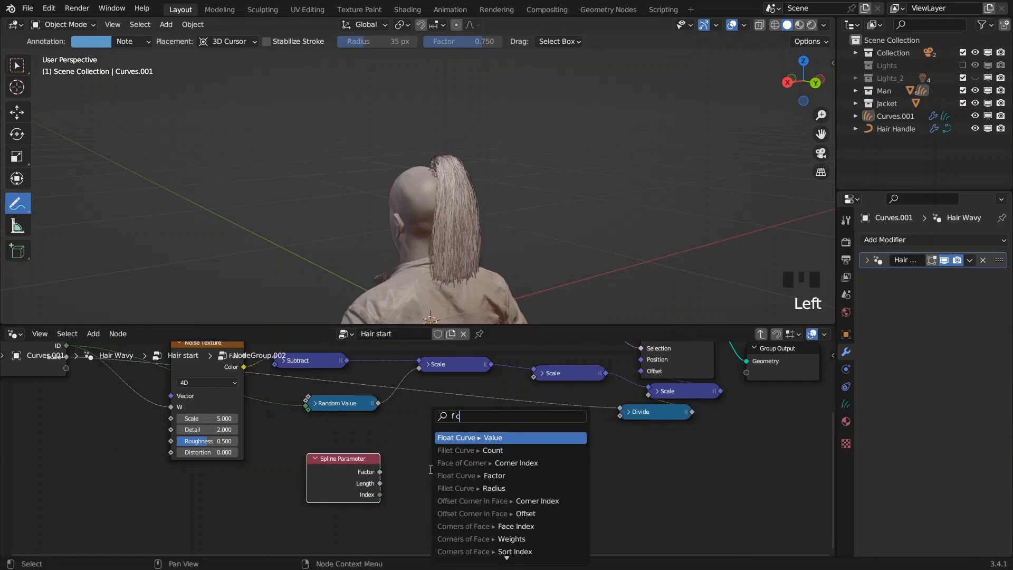
{"action": "key", "text": "Return"}
{"action": "left_click", "coordinate": [403, 428]}
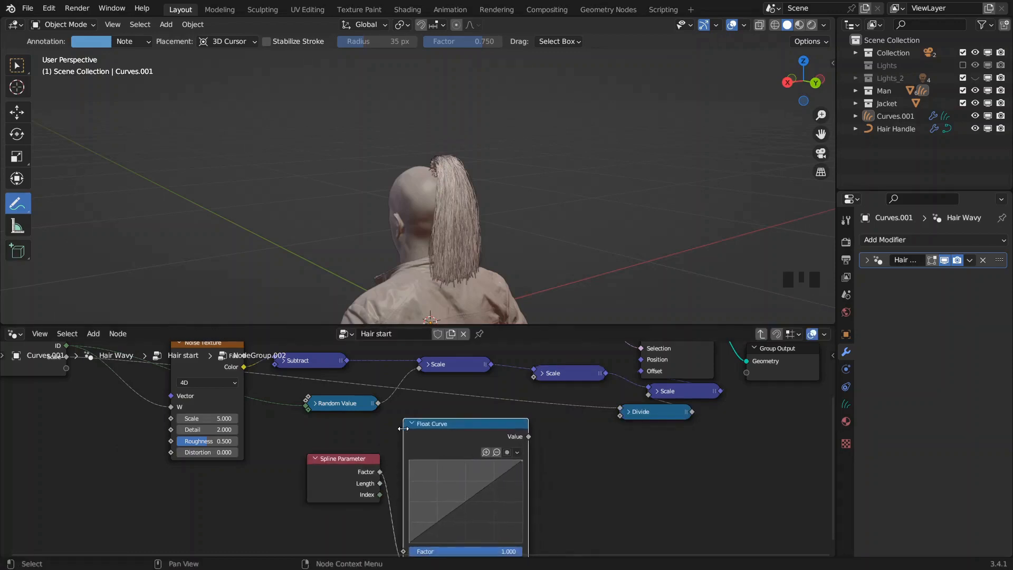
{"action": "left_click", "coordinate": [436, 432]}
{"action": "key", "text": "x"}
- Add a Float Curve fed by Spline Parameter's Factor and connect its output to the middle Scale node's Scale factor
{"action": "scroll", "coordinate": [414, 448], "scroll_direction": "up", "scroll_amount": 4}
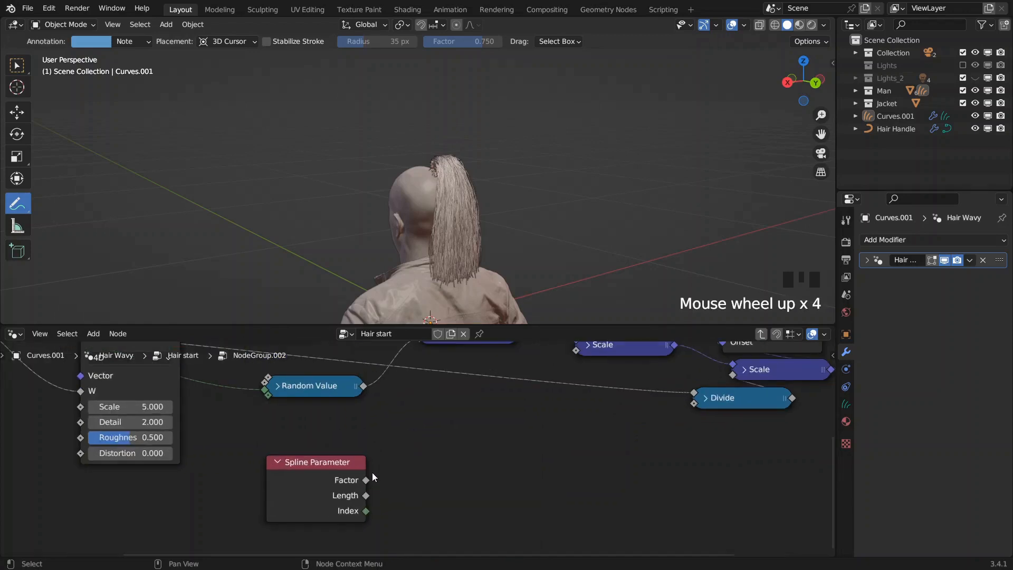
{"action": "left_click_drag", "start_coordinate": [365, 480], "coordinate": [438, 441]}
{"action": "type", "text": "f c"}
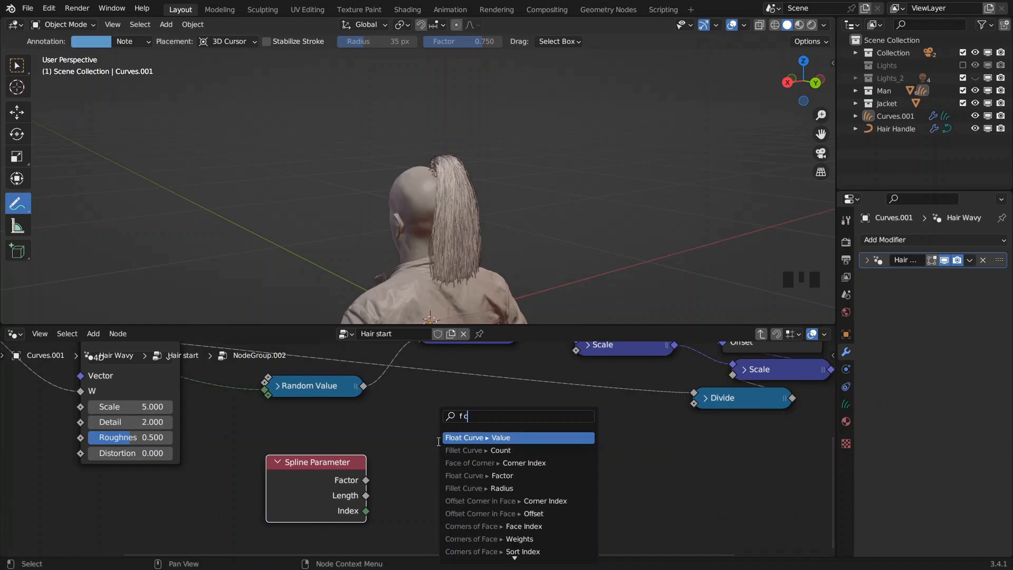
{"action": "key", "text": "Return"}
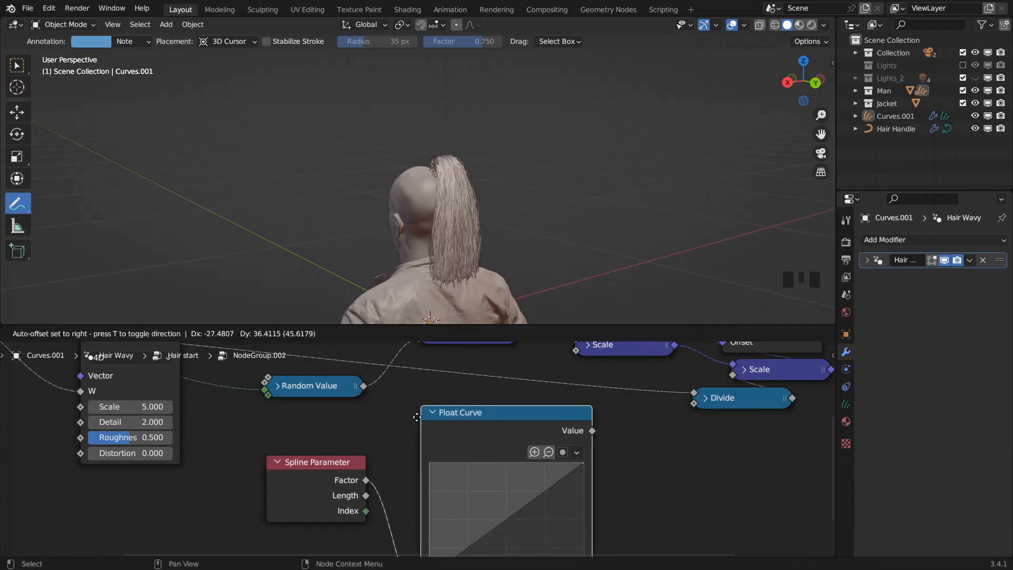
{"action": "scroll", "coordinate": [516, 417], "scroll_direction": "down", "scroll_amount": 3}
{"action": "left_click_drag", "start_coordinate": [520, 451], "coordinate": [509, 392]}
{"action": "middle_click_drag", "start_coordinate": [547, 465], "coordinate": [620, 424]}
{"action": "middle_click_drag", "start_coordinate": [485, 228], "coordinate": [522, 224]}
{"action": "scroll", "coordinate": [482, 164], "scroll_direction": "up", "scroll_amount": 3}
{"action": "scroll", "coordinate": [486, 160], "scroll_direction": "down", "scroll_amount": 2}
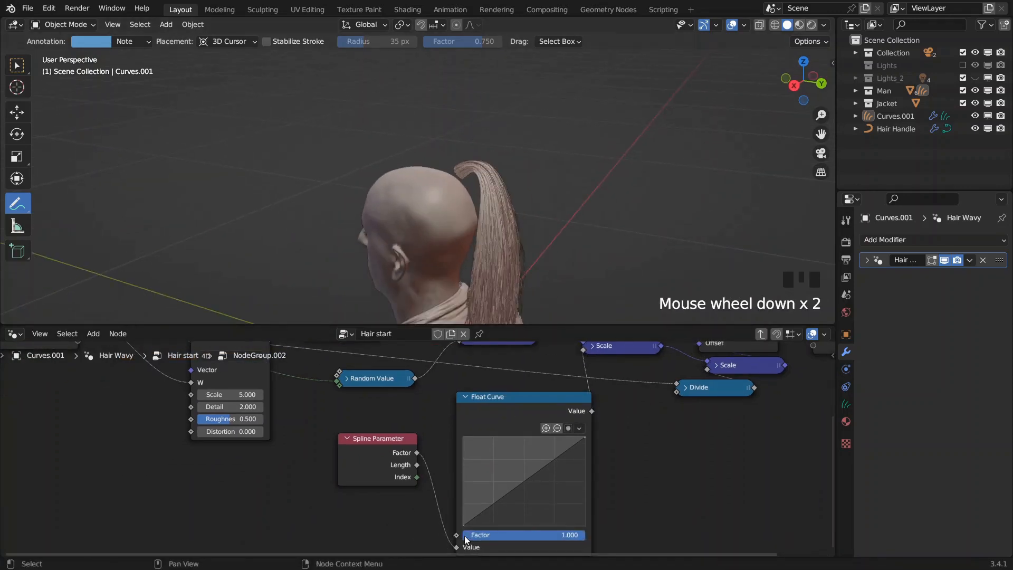
- Add a control point to the Float Curve and bend it upward to about 0.328, 0.750
{"action": "middle_click_drag", "start_coordinate": [473, 203], "coordinate": [485, 185]}
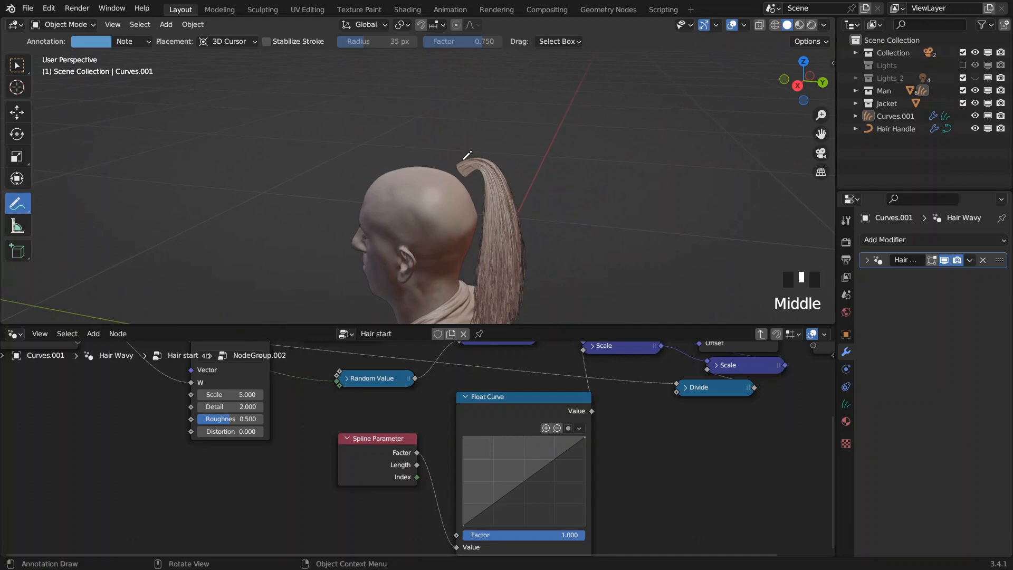
{"action": "scroll", "coordinate": [466, 155], "scroll_direction": "up", "scroll_amount": 2}
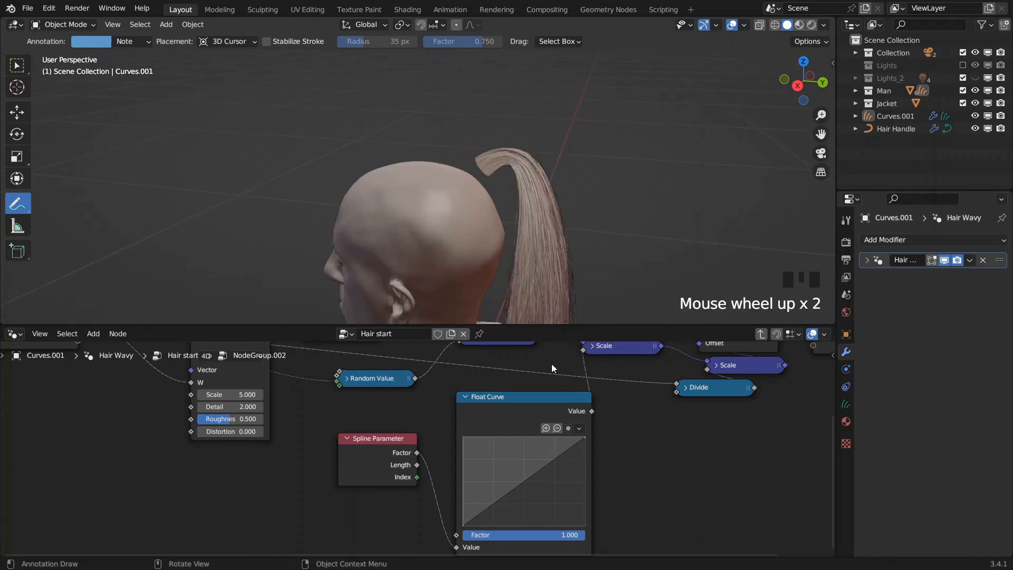
{"action": "middle_click_drag", "start_coordinate": [570, 259], "coordinate": [503, 263], "text": "shift"}
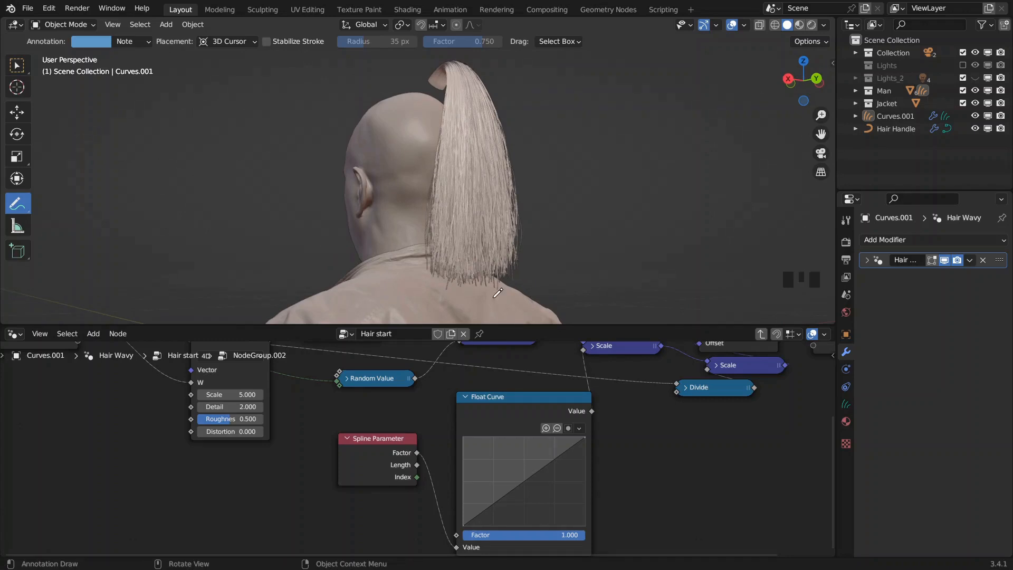
{"action": "left_click_drag", "start_coordinate": [510, 490], "coordinate": [514, 462]}
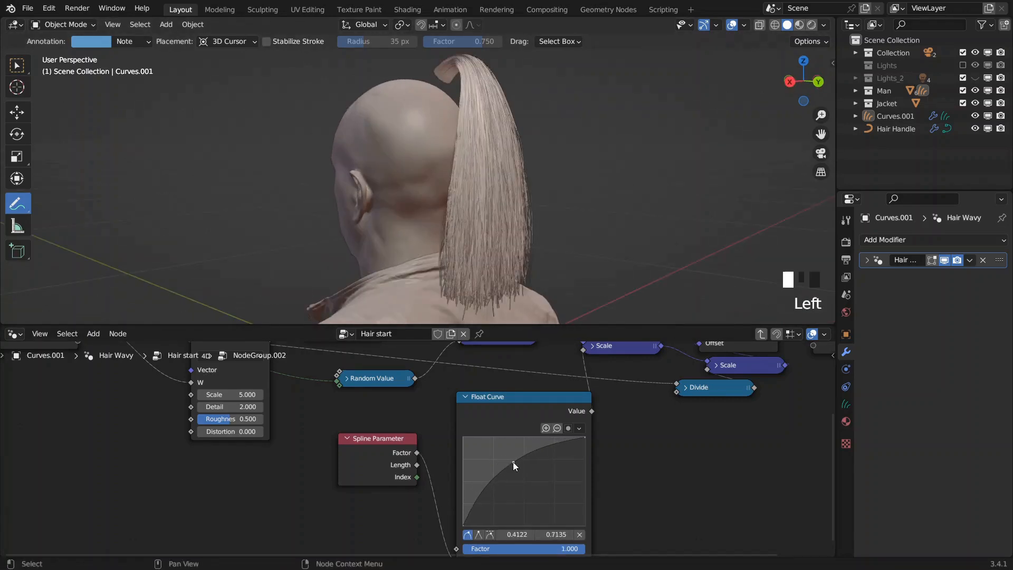
{"action": "middle_click_drag", "start_coordinate": [453, 213], "coordinate": [478, 252], "text": "shift"}
{"action": "middle_click_drag", "start_coordinate": [526, 258], "coordinate": [471, 233]}
{"action": "left_click_drag", "start_coordinate": [512, 463], "coordinate": [502, 460]}
{"action": "middle_click_drag", "start_coordinate": [454, 240], "coordinate": [478, 254]}
{"action": "scroll", "coordinate": [478, 254], "scroll_direction": "down", "scroll_amount": 1}
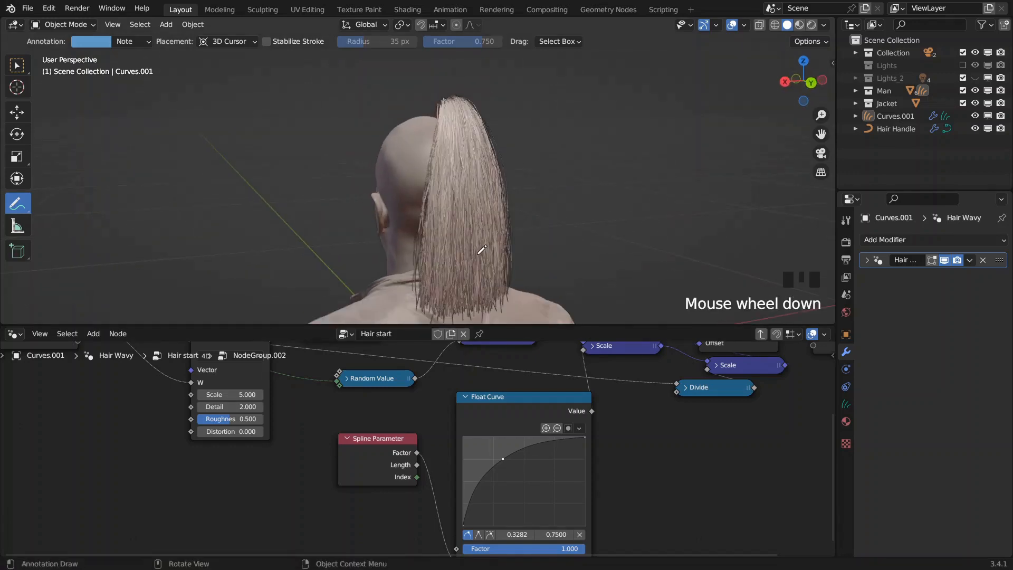
- Set NodeGroup.002's Scale to 13.4 in the Hair start tree and toggle the node off and on to compare
{"action": "scroll", "coordinate": [545, 433], "scroll_direction": "down", "scroll_amount": 4}
{"action": "middle_click_drag", "start_coordinate": [542, 422], "coordinate": [496, 460]}
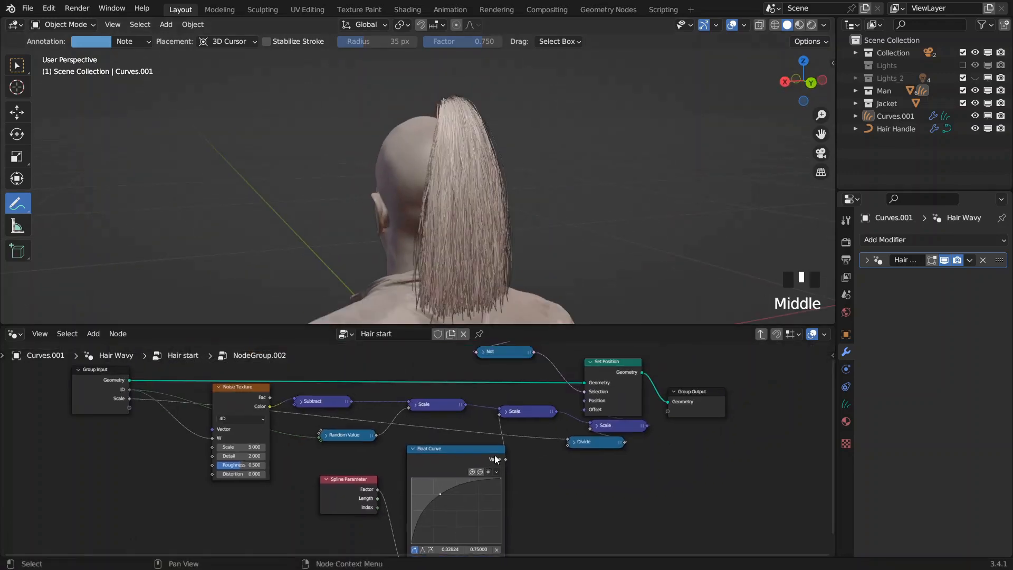
{"action": "key", "text": "Tab"}
{"action": "scroll", "coordinate": [485, 448], "scroll_direction": "up", "scroll_amount": 7}
{"action": "left_click", "coordinate": [451, 471], "text": "shift"}
{"action": "left_click_drag", "start_coordinate": [451, 471], "coordinate": [477, 471], "text": "shift"}
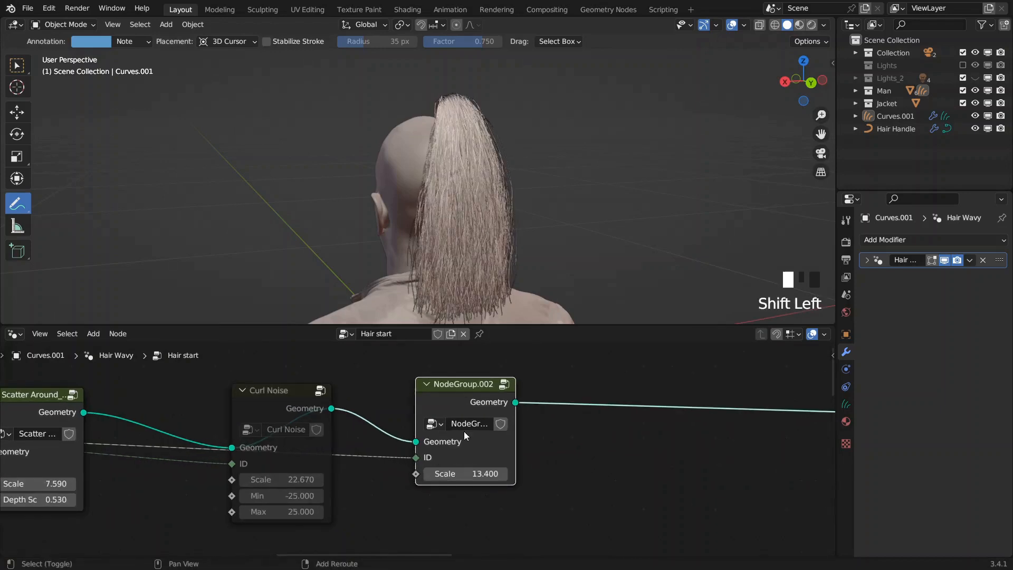
{"action": "left_click", "coordinate": [445, 401]}
{"action": "key", "text": "m"}
{"action": "key", "text": "m"}
- Reopen NodeGroup.002 and expose the Noise Texture's Scale as a new group input
{"action": "key", "text": "Tab"}
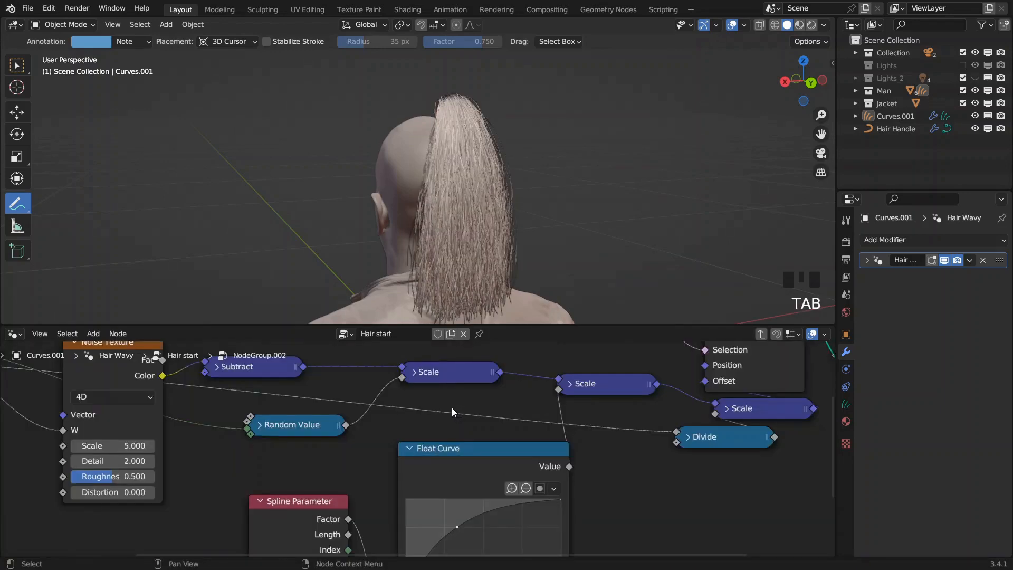
{"action": "middle_click_drag", "start_coordinate": [451, 407], "coordinate": [528, 410]}
{"action": "scroll", "coordinate": [406, 416], "scroll_direction": "down", "scroll_amount": 4}
{"action": "scroll", "coordinate": [385, 432], "scroll_direction": "up", "scroll_amount": 4}
{"action": "middle_click_drag", "start_coordinate": [385, 432], "coordinate": [456, 450]}
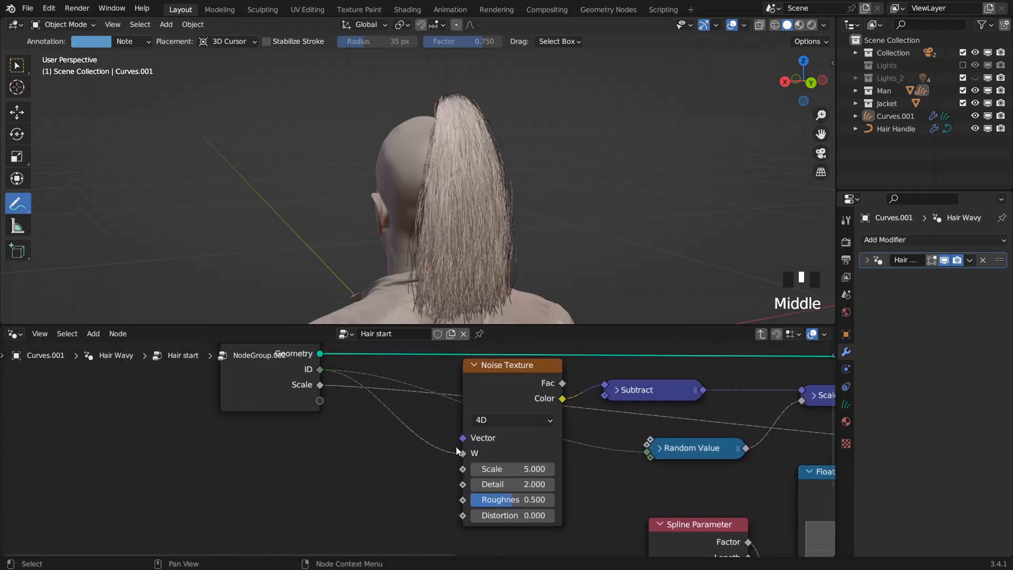
{"action": "left_click_drag", "start_coordinate": [267, 390], "coordinate": [264, 401]}
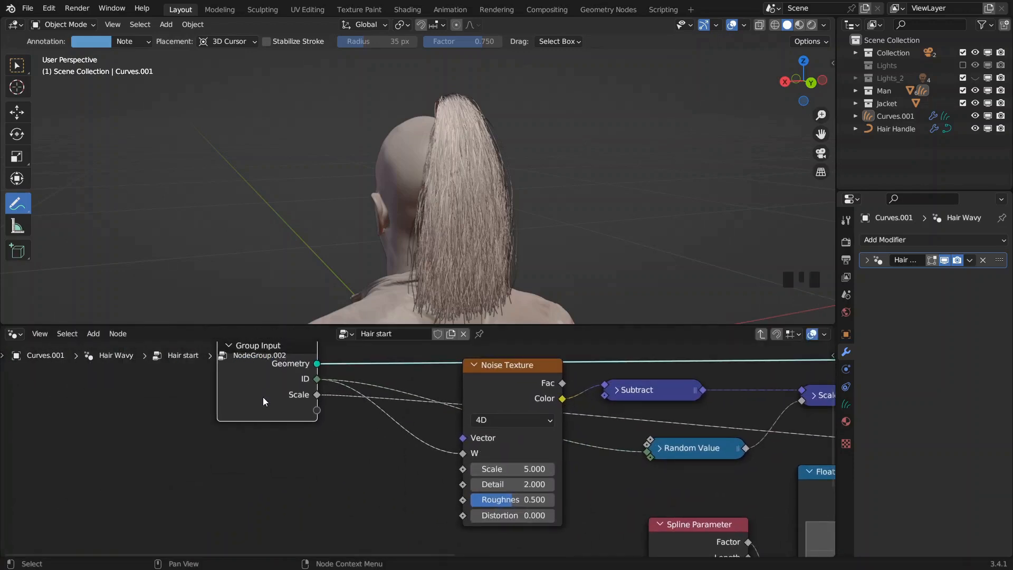
{"action": "left_click_drag", "start_coordinate": [463, 471], "coordinate": [315, 410]}
- Rename the newly exposed second Scale group input to Noise Scale
{"action": "key", "text": "n"}
{"action": "double_click", "coordinate": [734, 410]}
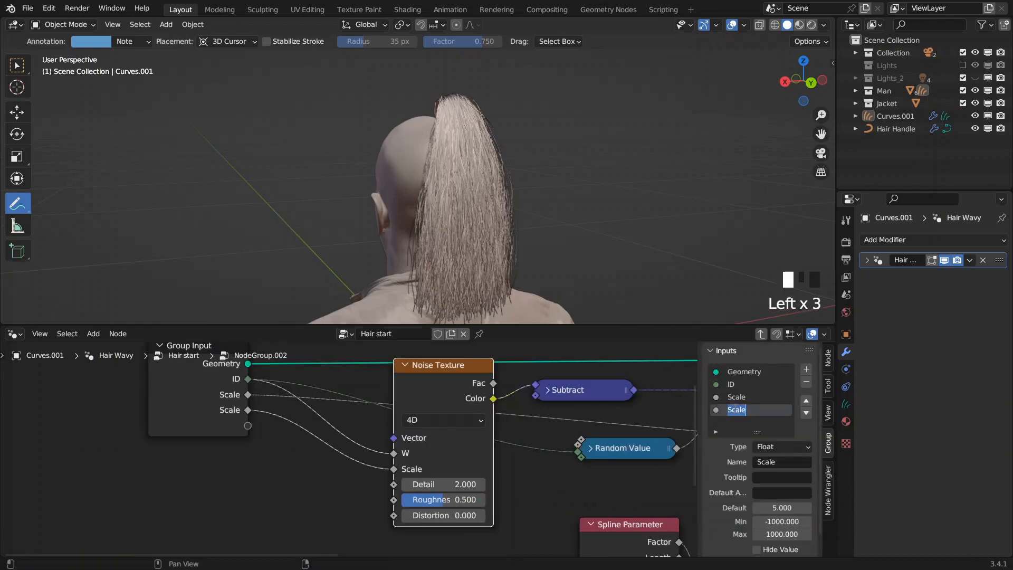
{"action": "key", "text": "Home"}
{"action": "type", "text": "Noise"}
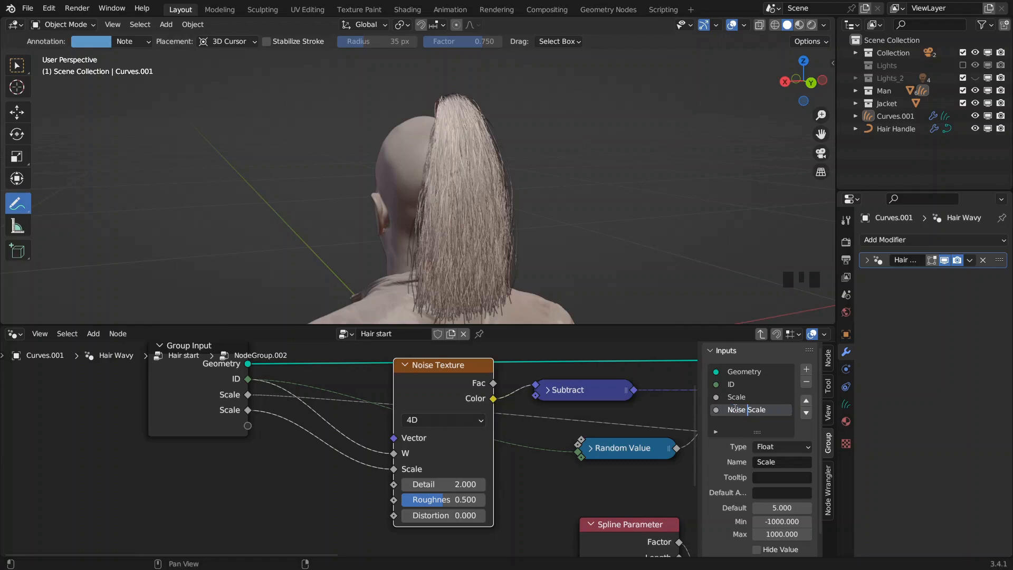
{"action": "key", "text": "Return"}
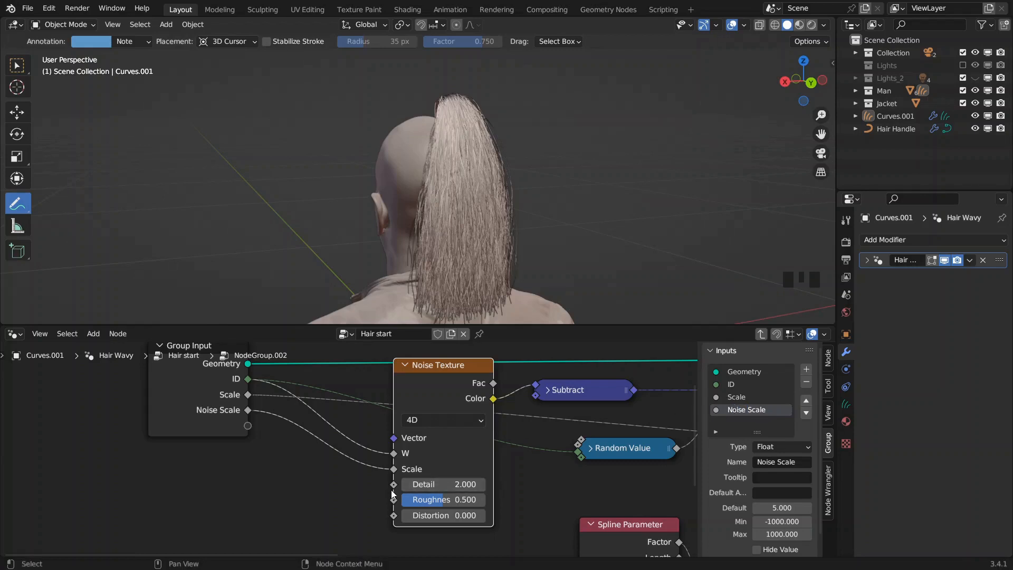
{"action": "key", "text": "n"}
- Move the Float Curve node slightly closer to the Spline Parameter node
{"action": "middle_click_drag", "start_coordinate": [529, 472], "coordinate": [303, 437]}
{"action": "scroll", "coordinate": [381, 432], "scroll_direction": "down", "scroll_amount": 5}
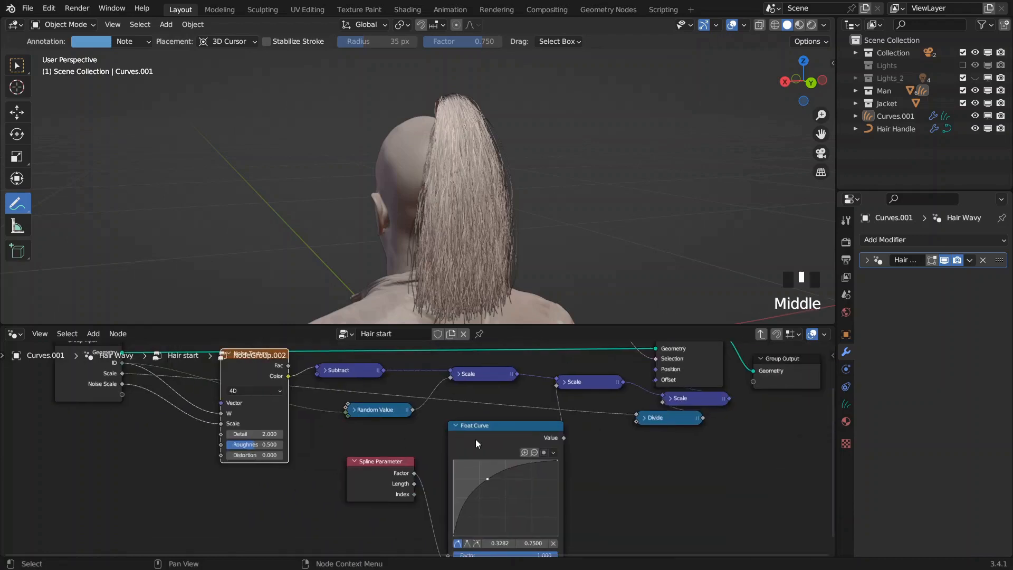
{"action": "middle_click_drag", "start_coordinate": [479, 439], "coordinate": [496, 473]}
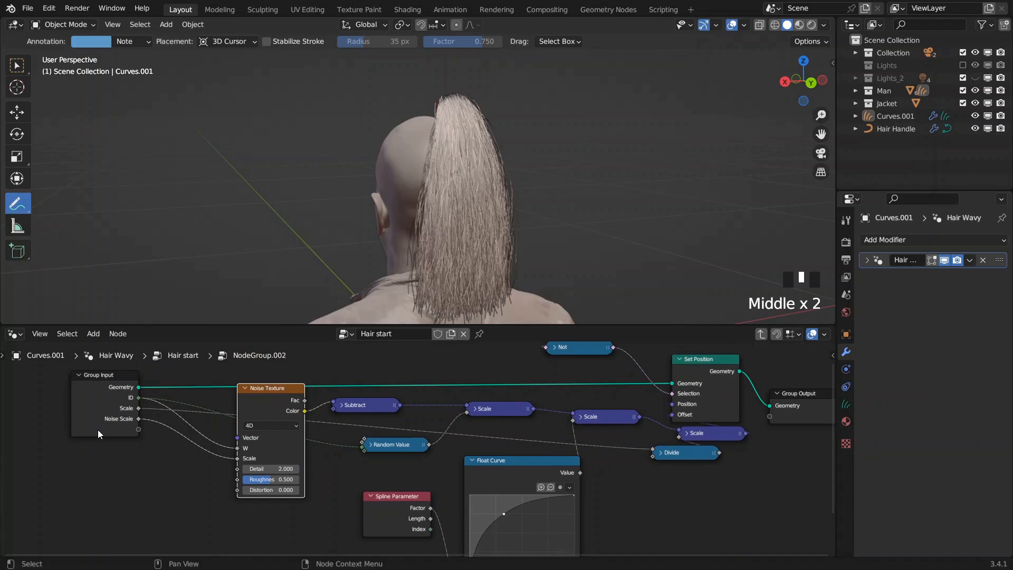
{"action": "middle_click_drag", "start_coordinate": [435, 487], "coordinate": [469, 460]}
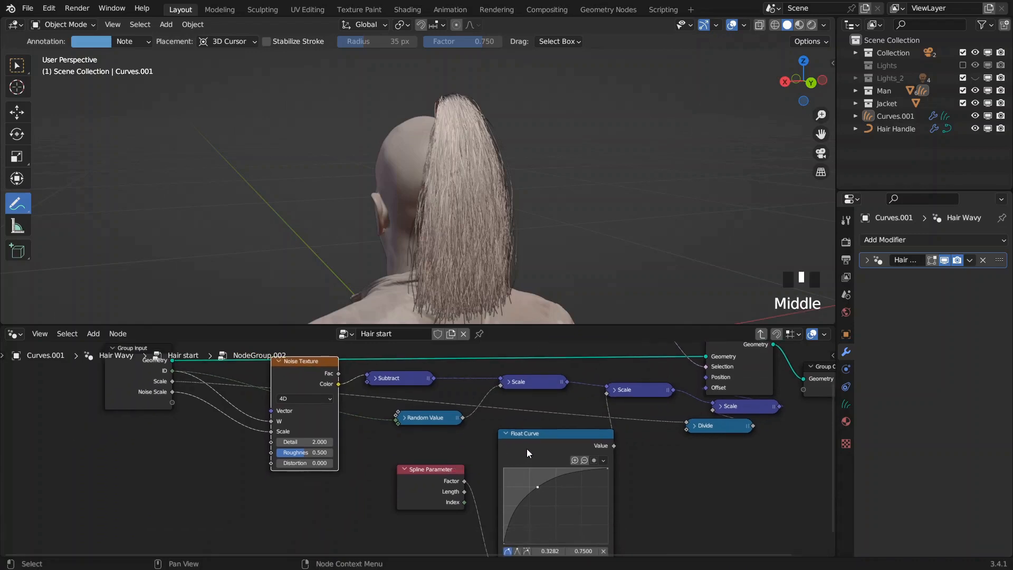
{"action": "left_click_drag", "start_coordinate": [509, 454], "coordinate": [499, 449]}
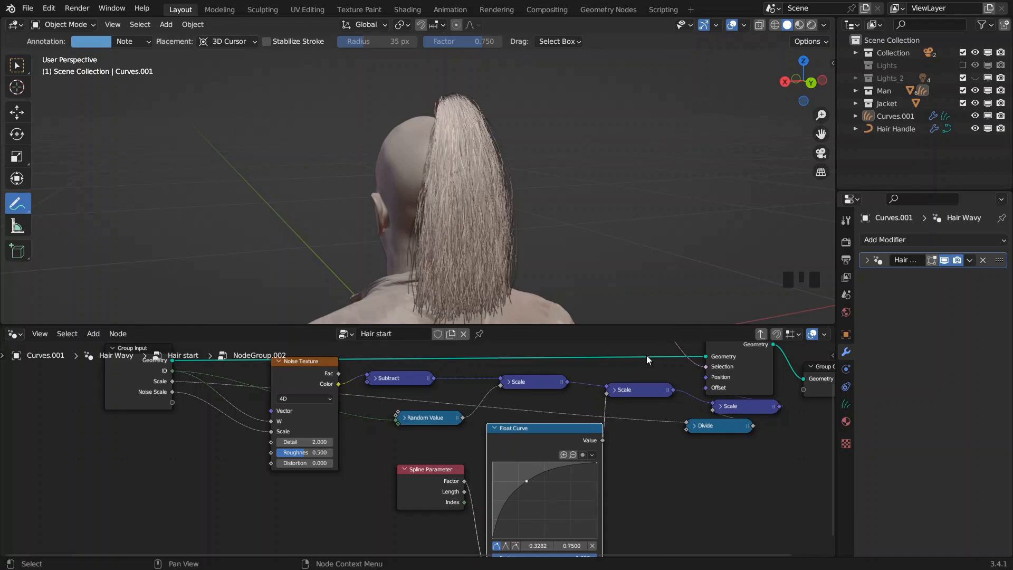
- Return to the Hair start tree and set NodeGroup.002's Noise Scale to 6.32
{"action": "left_click", "coordinate": [760, 334]}
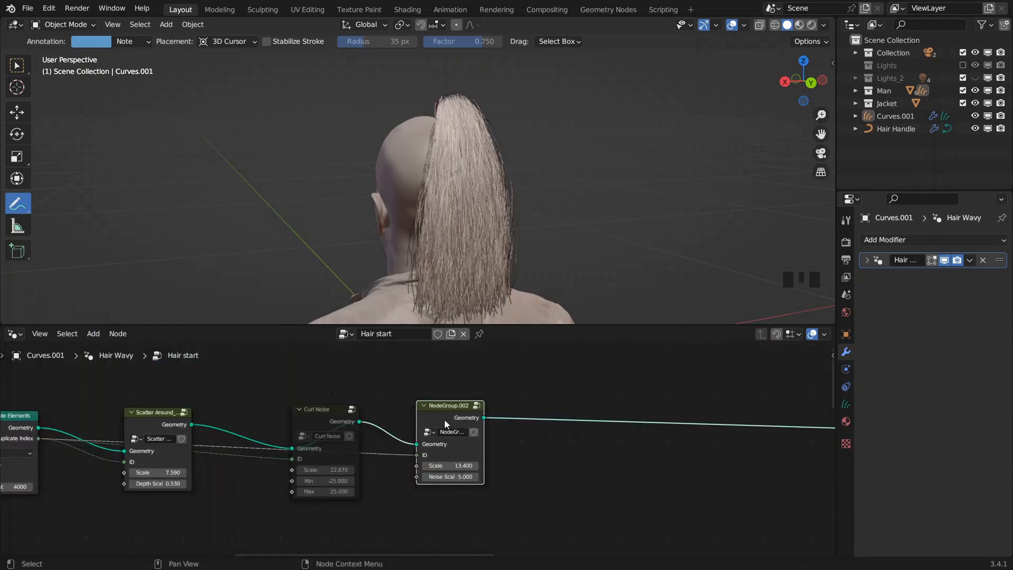
{"action": "scroll", "coordinate": [445, 421], "scroll_direction": "up", "scroll_amount": 4}
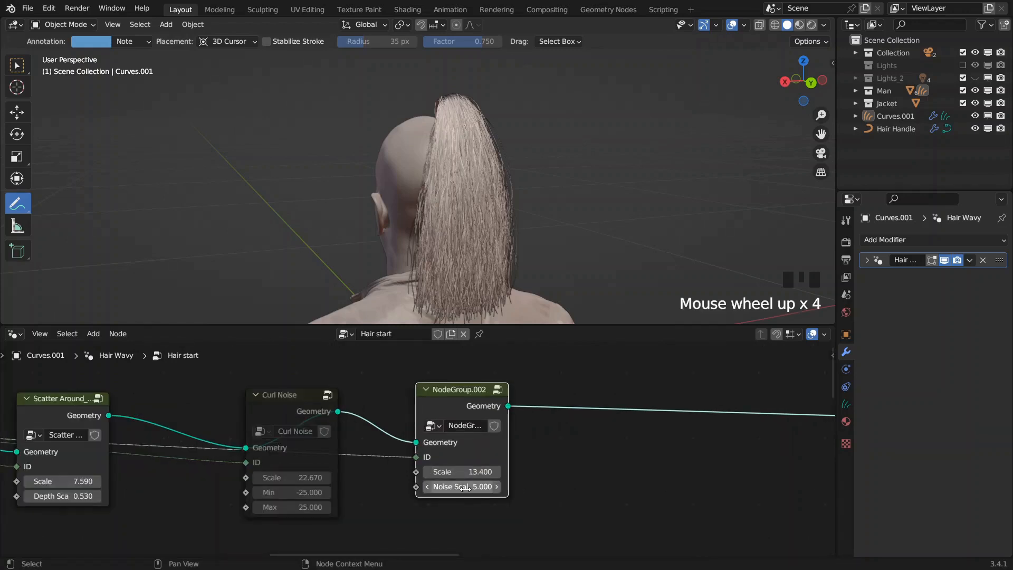
{"action": "left_click", "coordinate": [462, 487]}
{"action": "left_click_drag", "start_coordinate": [466, 487], "coordinate": [496, 486]}
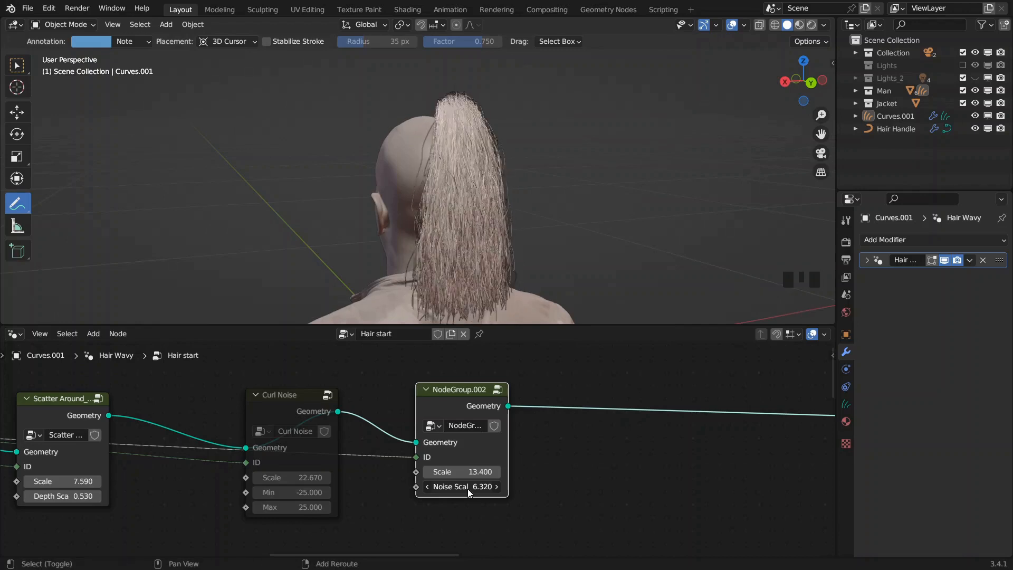
{"action": "middle_click_drag", "start_coordinate": [393, 272], "coordinate": [369, 269]}
- Re-enable the muted Curl Noise node in the Hair start tree
{"action": "middle_click_drag", "start_coordinate": [326, 427], "coordinate": [414, 418]}
{"action": "left_click", "coordinate": [369, 395]}
{"action": "key", "text": "m"}
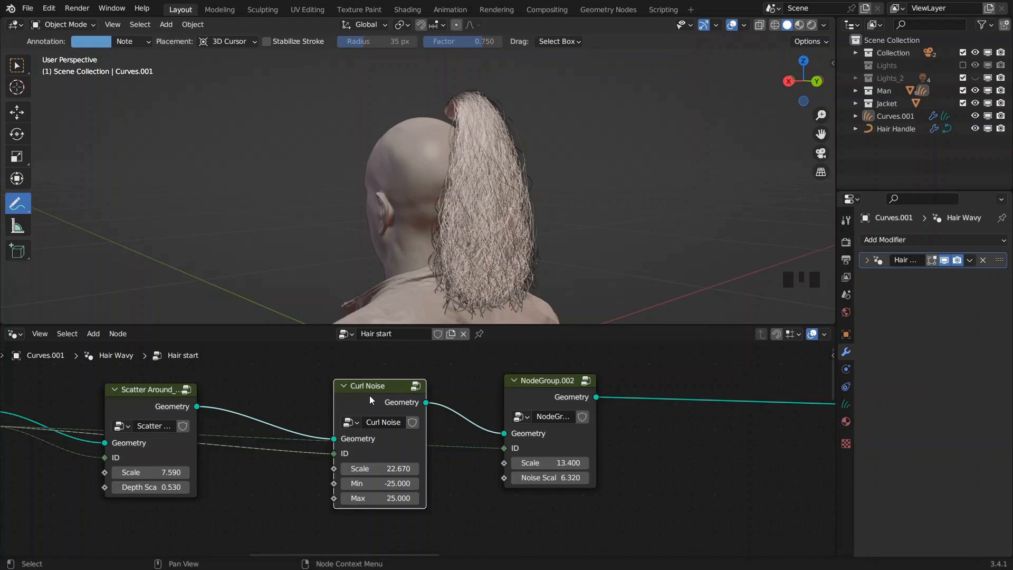
- Detach Curl Noise from the geometry chain and move NodeGroup.002 closer to the Scatter Around node
{"action": "left_click_drag", "start_coordinate": [374, 402], "coordinate": [350, 398]}
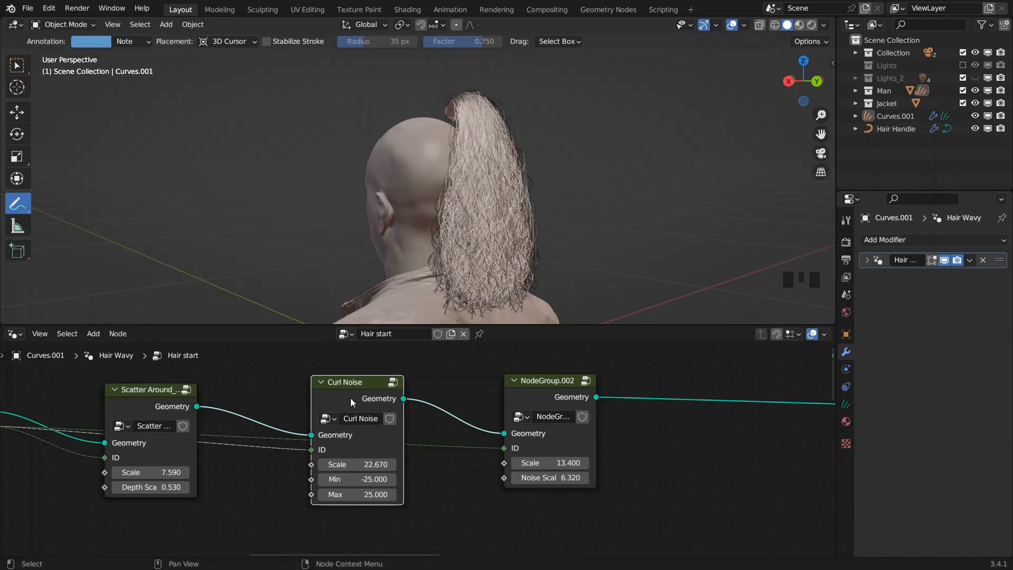
{"action": "left_click_drag", "start_coordinate": [350, 398], "coordinate": [694, 471], "text": "alt"}
{"action": "left_click_drag", "start_coordinate": [517, 390], "coordinate": [380, 388]}
{"action": "scroll", "coordinate": [471, 253], "scroll_direction": "up", "scroll_amount": 2}
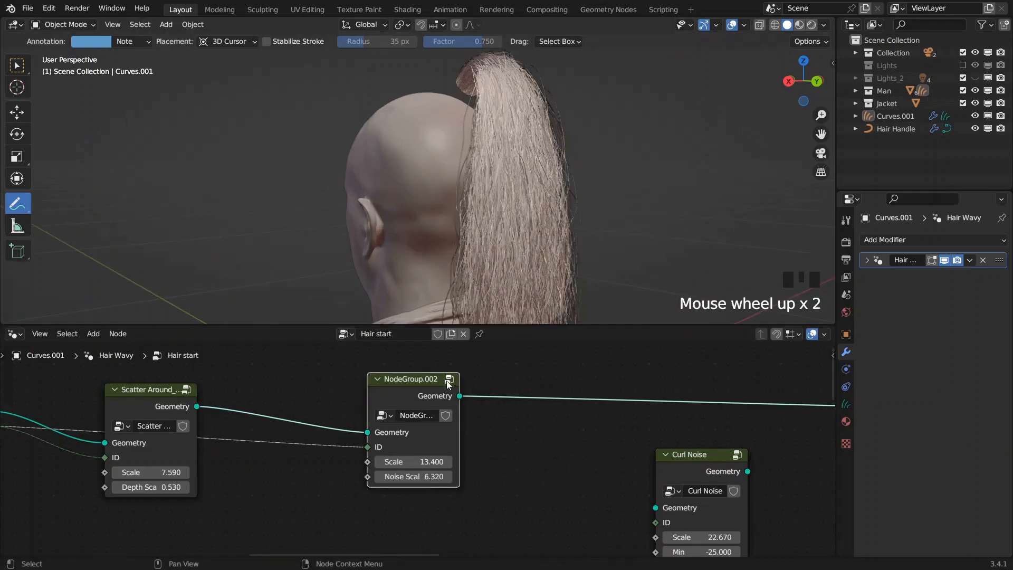
- Reopen NodeGroup.002 and move the Float Curve's control point to about 0.656, 0.406
{"action": "left_click", "coordinate": [449, 379]}
{"action": "middle_click_drag", "start_coordinate": [446, 404], "coordinate": [314, 371]}
{"action": "middle_click_drag", "start_coordinate": [488, 271], "coordinate": [453, 277]}
{"action": "left_click_drag", "start_coordinate": [425, 442], "coordinate": [455, 467]}
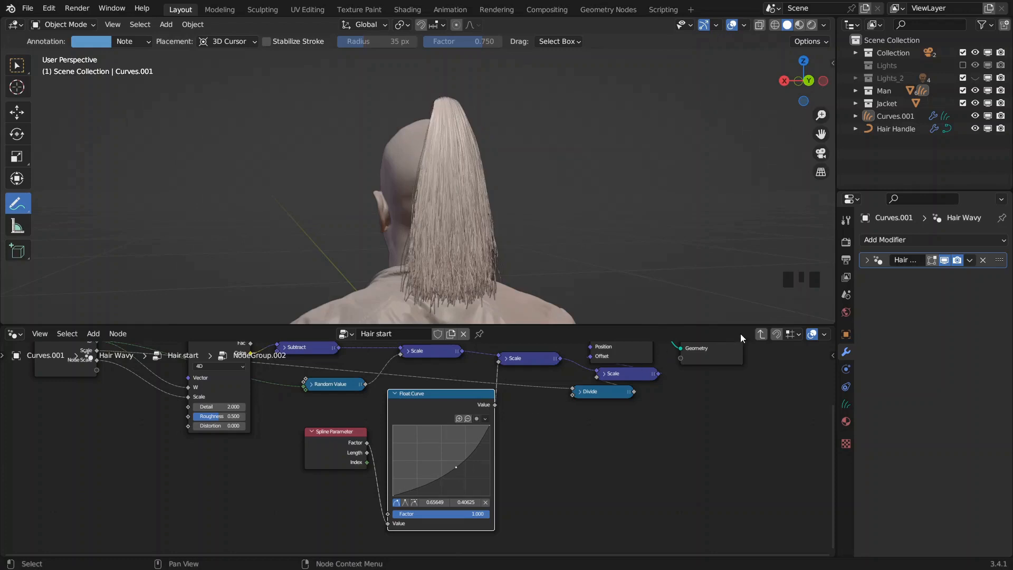
- Back in the Hair start tree, set NodeGroup.002's Scale to 25.6 and the Scatter Around node's Scale to 5.59
{"action": "left_click", "coordinate": [761, 334]}
{"action": "scroll", "coordinate": [426, 448], "scroll_direction": "up", "scroll_amount": 8}
{"action": "left_click_drag", "start_coordinate": [424, 464], "coordinate": [492, 465]}
{"action": "left_click_drag", "start_coordinate": [94, 478], "coordinate": [34, 479], "text": "shift"}
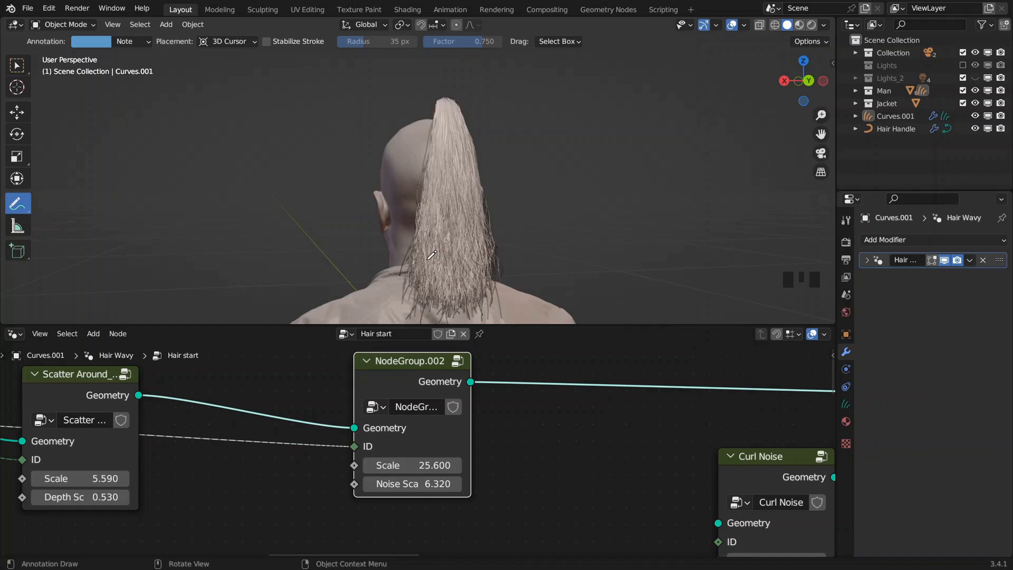
- Insert Curl Noise after NodeGroup.002 and connect Duplicate Elements' Duplicate Index to its ID
{"action": "left_click_drag", "start_coordinate": [769, 479], "coordinate": [614, 371]}
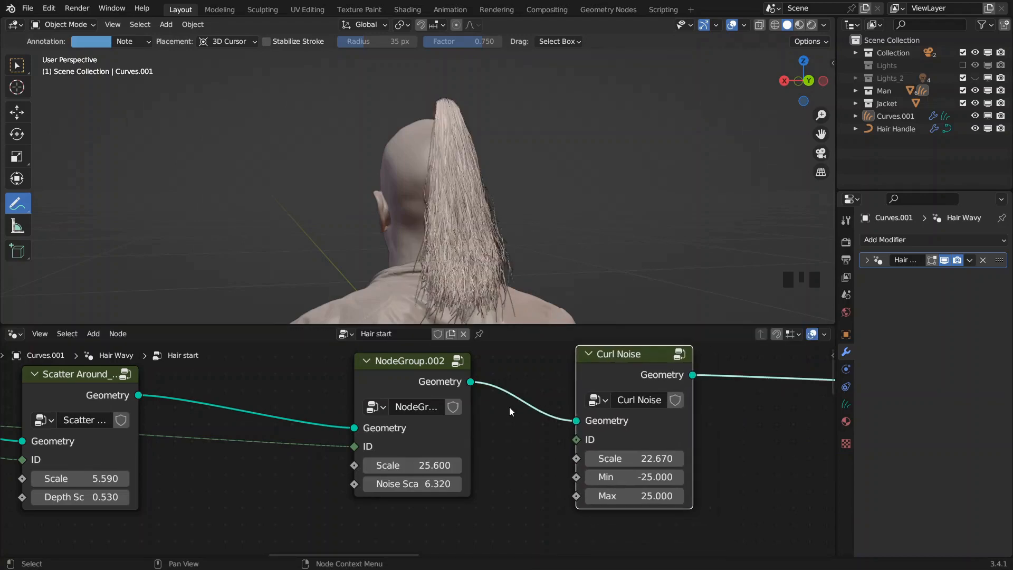
{"action": "scroll", "coordinate": [509, 407], "scroll_direction": "down", "scroll_amount": 2}
{"action": "middle_click_drag", "start_coordinate": [509, 406], "coordinate": [578, 408]}
{"action": "left_click_drag", "start_coordinate": [131, 425], "coordinate": [687, 442]}
{"action": "middle_click_drag", "start_coordinate": [684, 442], "coordinate": [537, 457]}
{"action": "middle_click_drag", "start_coordinate": [508, 269], "coordinate": [519, 217]}
{"action": "scroll", "coordinate": [491, 232], "scroll_direction": "up", "scroll_amount": 2}
{"action": "scroll", "coordinate": [517, 217], "scroll_direction": "down", "scroll_amount": 1}
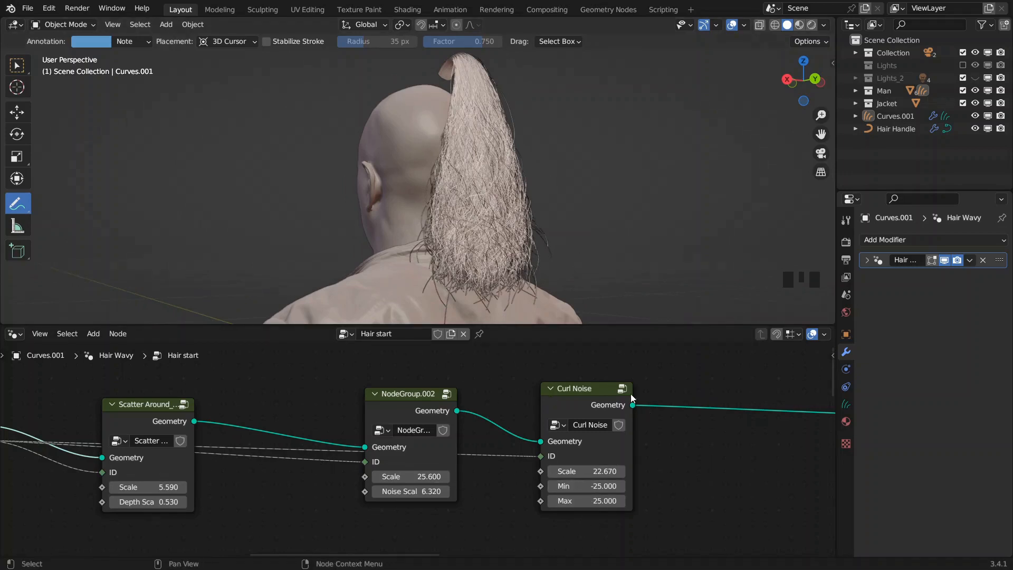
- Examine the Noise Texture settings inside NodeGroup.002 and the Curl Noise values in the Hair start tree
{"action": "left_click", "coordinate": [446, 394]}
{"action": "scroll", "coordinate": [428, 390], "scroll_direction": "down", "scroll_amount": 6}
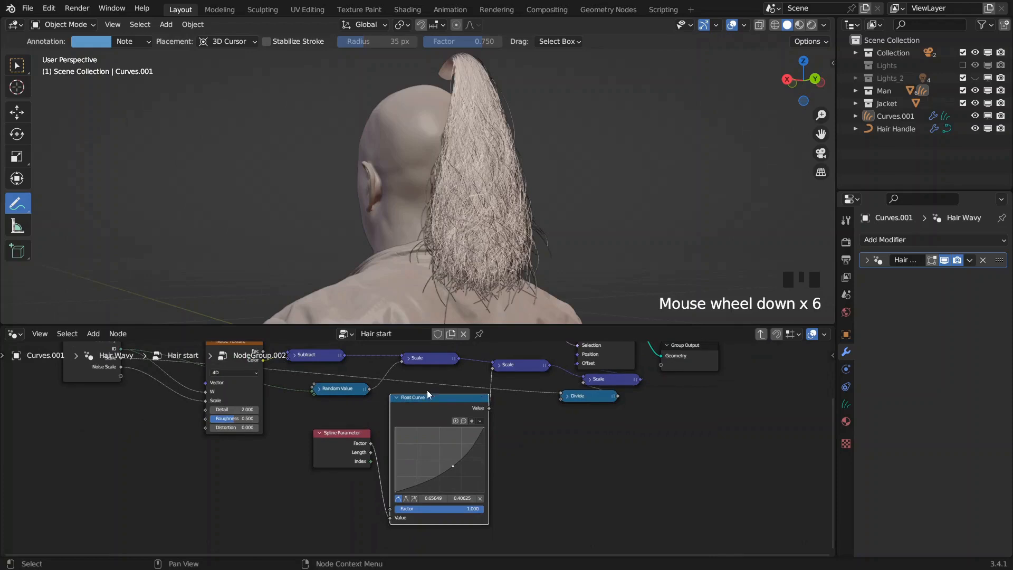
{"action": "middle_click_drag", "start_coordinate": [428, 391], "coordinate": [583, 447]}
{"action": "scroll", "coordinate": [397, 469], "scroll_direction": "up", "scroll_amount": 6}
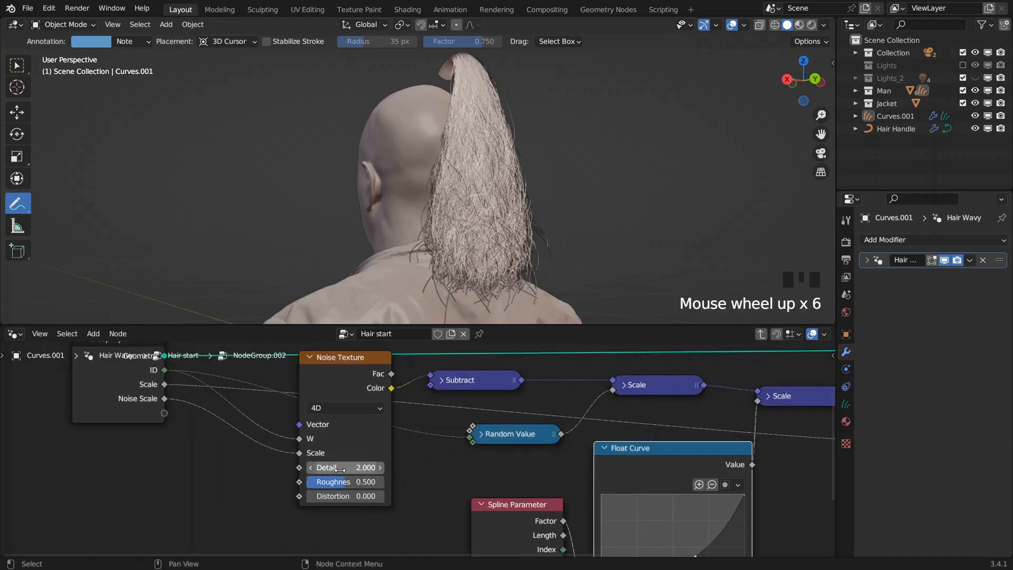
{"action": "left_click", "coordinate": [760, 334]}
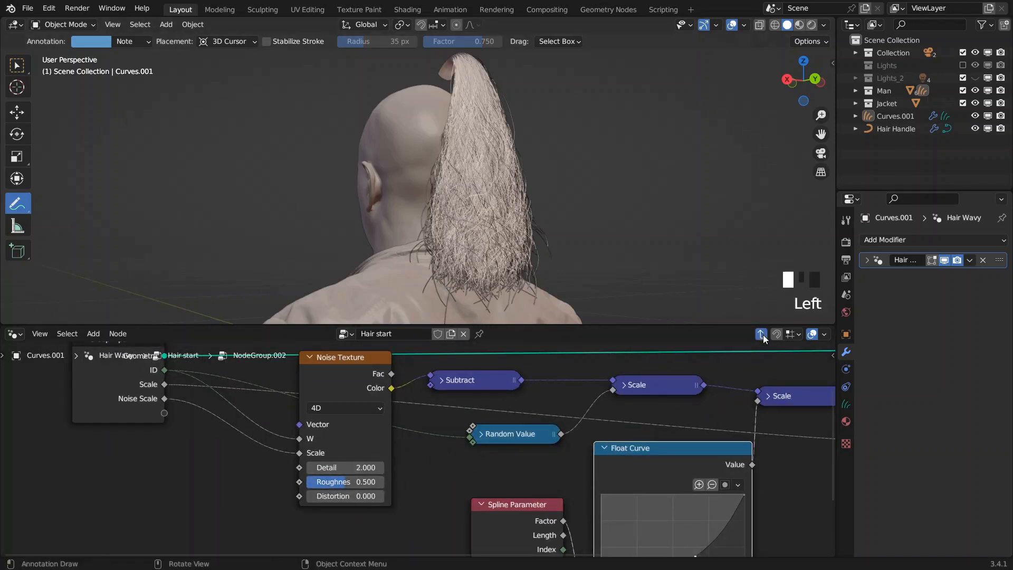
{"action": "scroll", "coordinate": [576, 447], "scroll_direction": "up", "scroll_amount": 2}
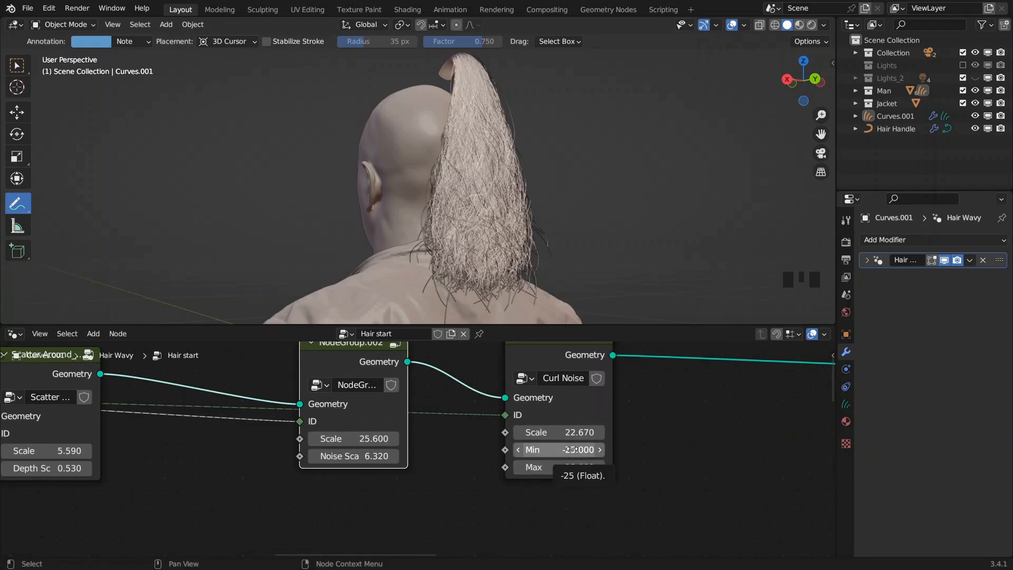
{"action": "middle_click_drag", "start_coordinate": [591, 415], "coordinate": [601, 458]}
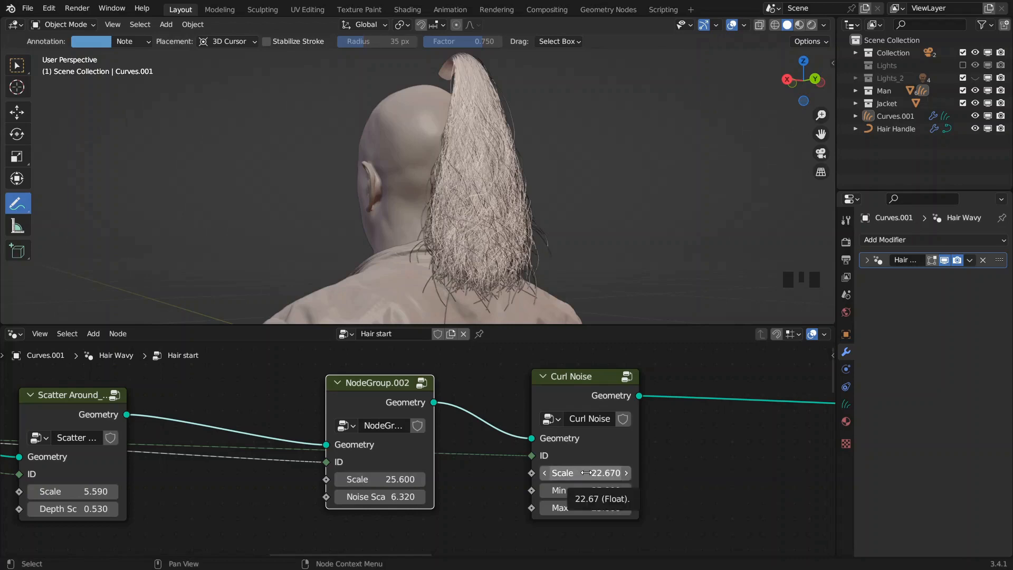
- Cut the link from the trimmed hair curve's reroute into Join Geometry
{"action": "scroll", "coordinate": [586, 472], "scroll_direction": "down", "scroll_amount": 10}
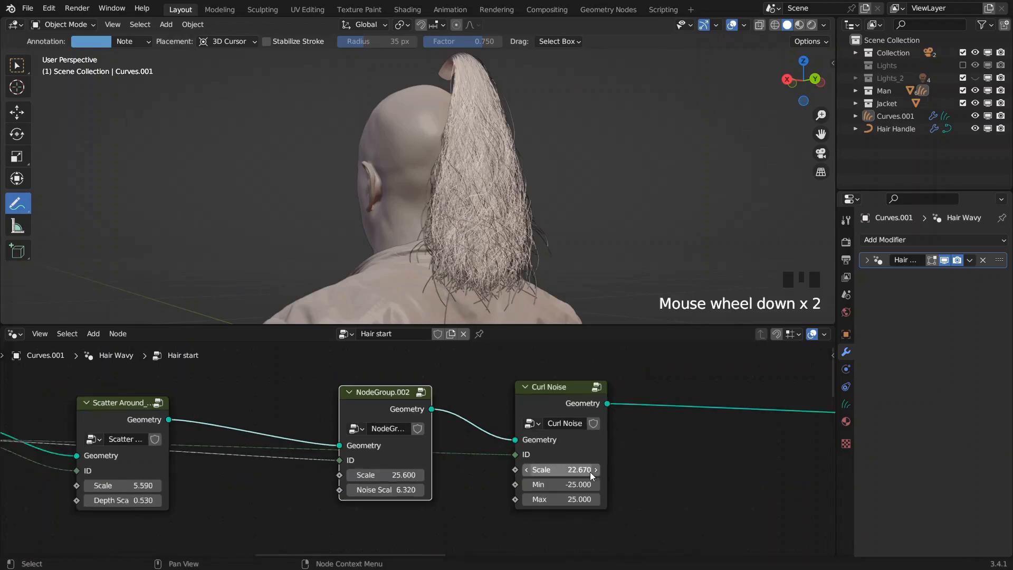
{"action": "middle_click_drag", "start_coordinate": [714, 484], "coordinate": [570, 406]}
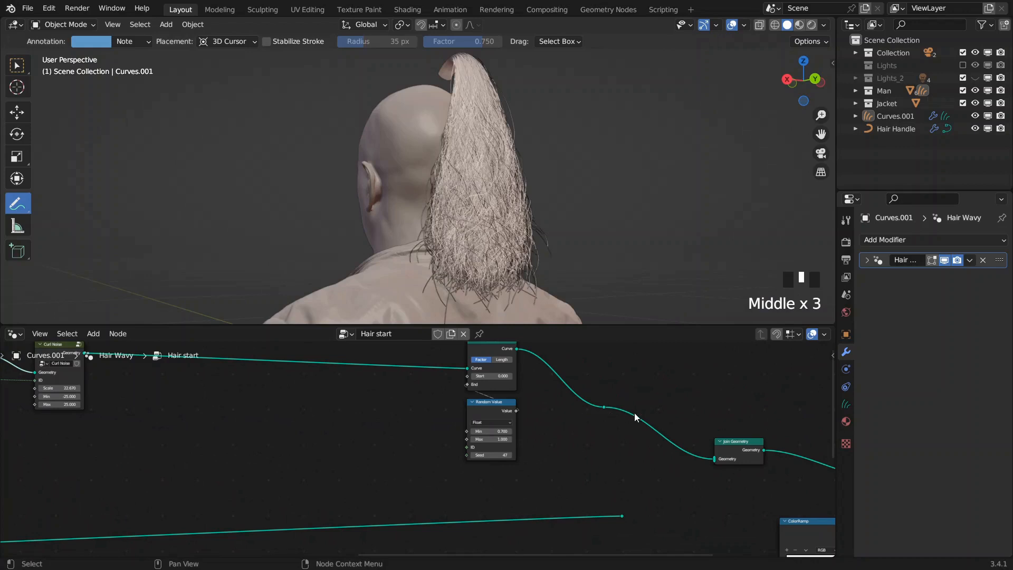
{"action": "right_click_drag", "start_coordinate": [657, 402], "coordinate": [679, 444], "text": "ctrl"}
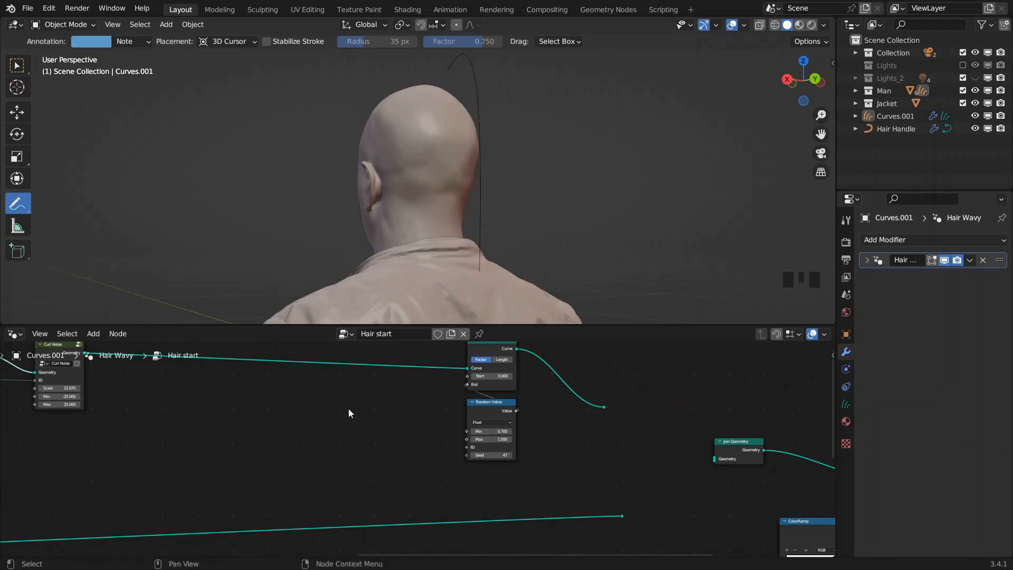
- Examine the reference image HairStyle_New_Regular_MedHigh.png in the Rendering workspace, then return to the Layout workspace
{"action": "middle_click_drag", "start_coordinate": [327, 409], "coordinate": [546, 394]}
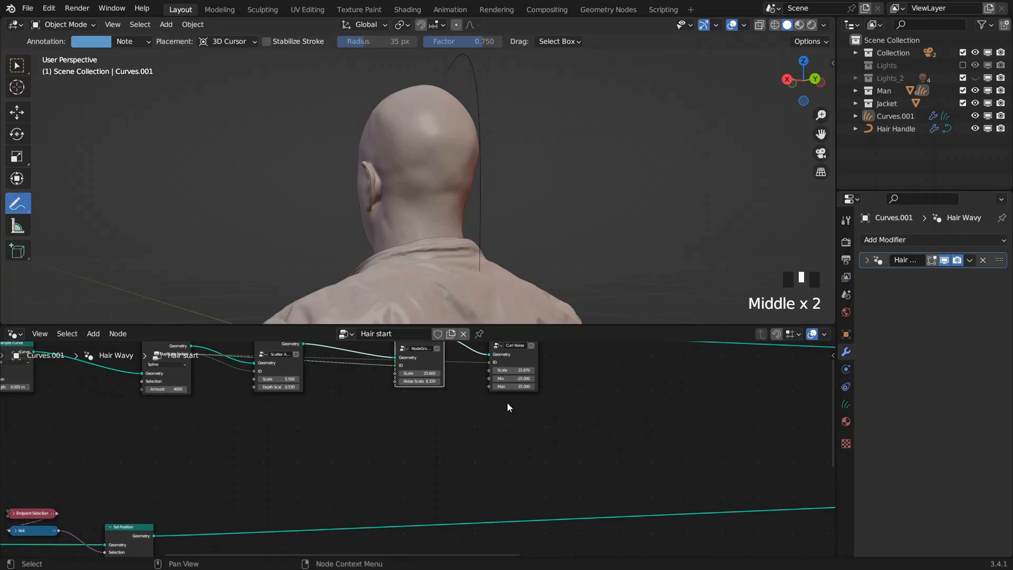
{"action": "left_click", "coordinate": [497, 10]}
{"action": "left_click", "coordinate": [313, 24]}
{"action": "left_click", "coordinate": [374, 124]}
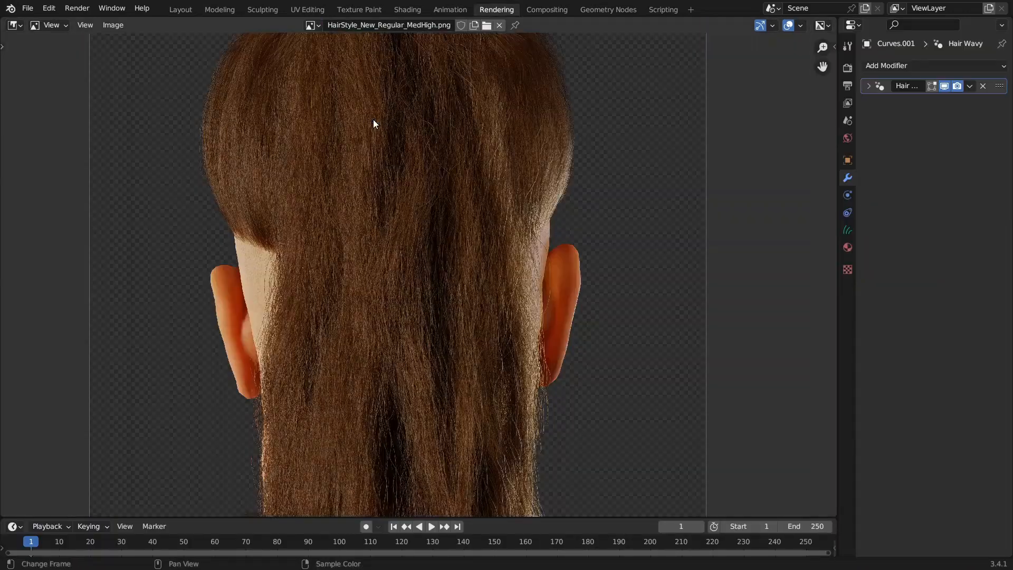
{"action": "scroll", "coordinate": [422, 187], "scroll_direction": "down", "scroll_amount": 2}
{"action": "scroll", "coordinate": [422, 187], "scroll_direction": "up", "scroll_amount": 1}
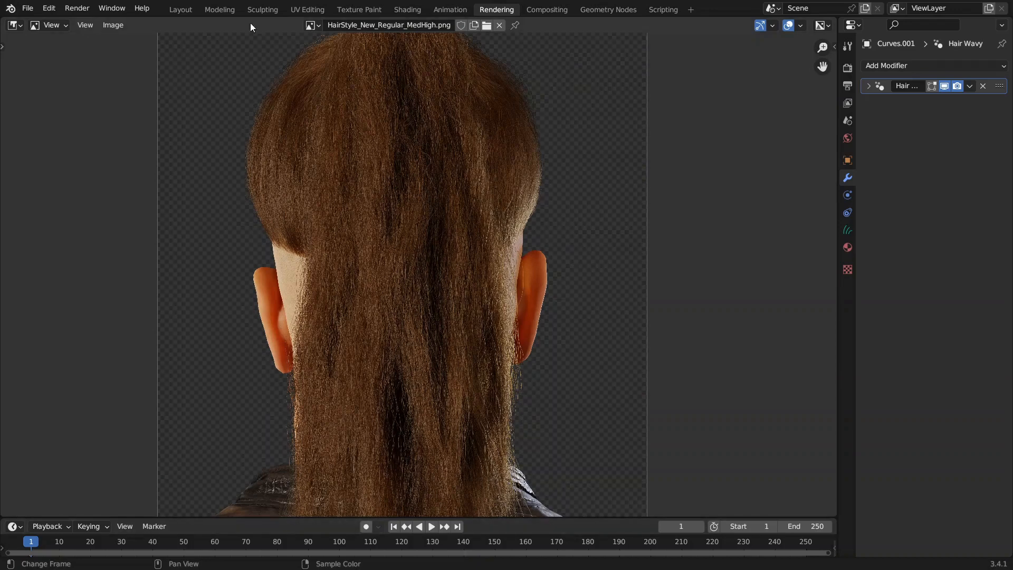
{"action": "left_click", "coordinate": [181, 10]}
- Duplicate the Duplicate Elements node below the original and feed it from the Resample Curve node's Curve output
{"action": "middle_click_drag", "start_coordinate": [323, 430], "coordinate": [469, 465]}
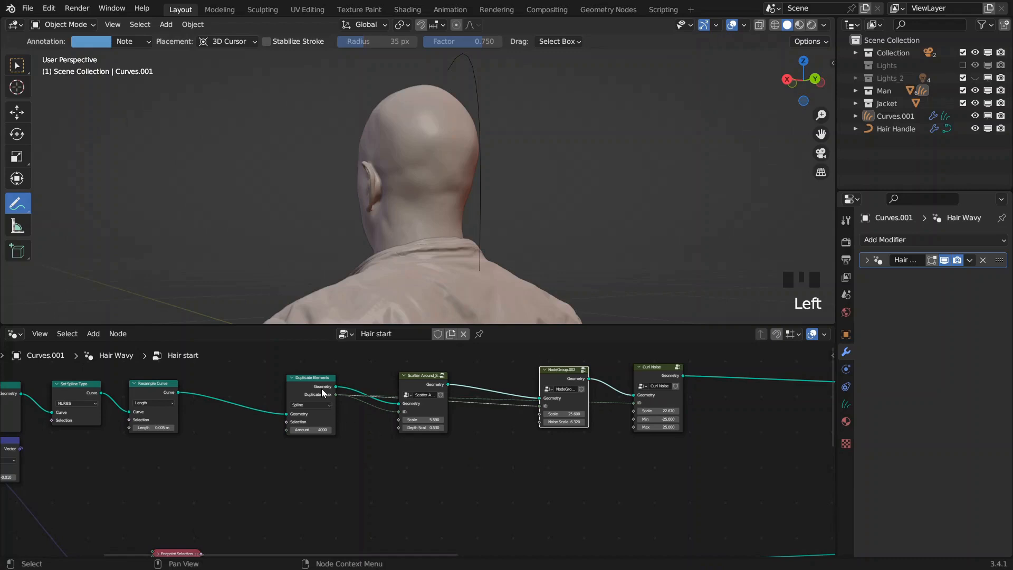
{"action": "left_click", "coordinate": [300, 384]}
{"action": "key", "text": "shift+d"}
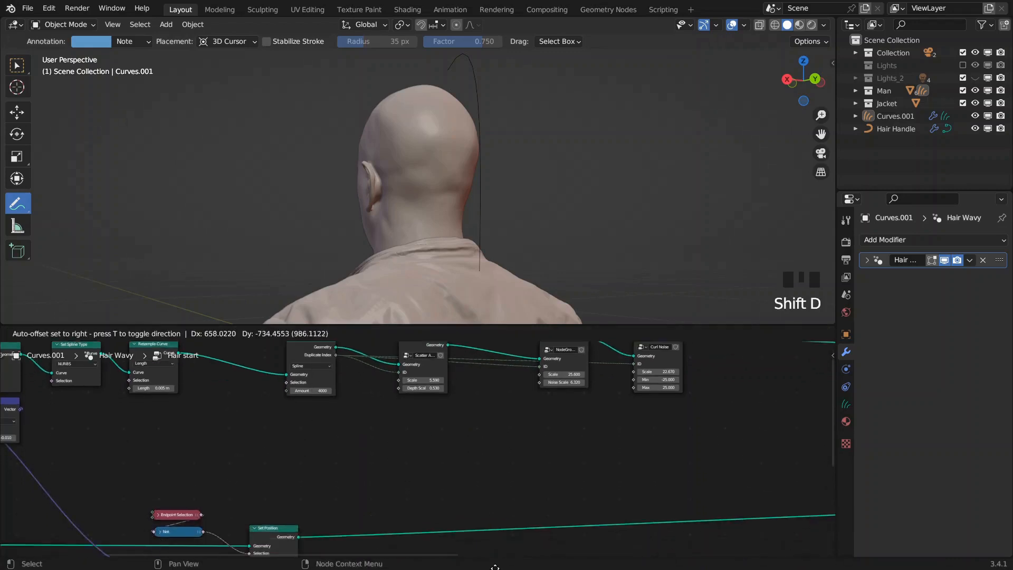
{"action": "left_click", "coordinate": [367, 388]}
{"action": "middle_click_drag", "start_coordinate": [364, 384], "coordinate": [459, 462]}
{"action": "left_click_drag", "start_coordinate": [287, 411], "coordinate": [464, 510]}
{"action": "scroll", "coordinate": [667, 461], "scroll_direction": "down", "scroll_amount": 2}
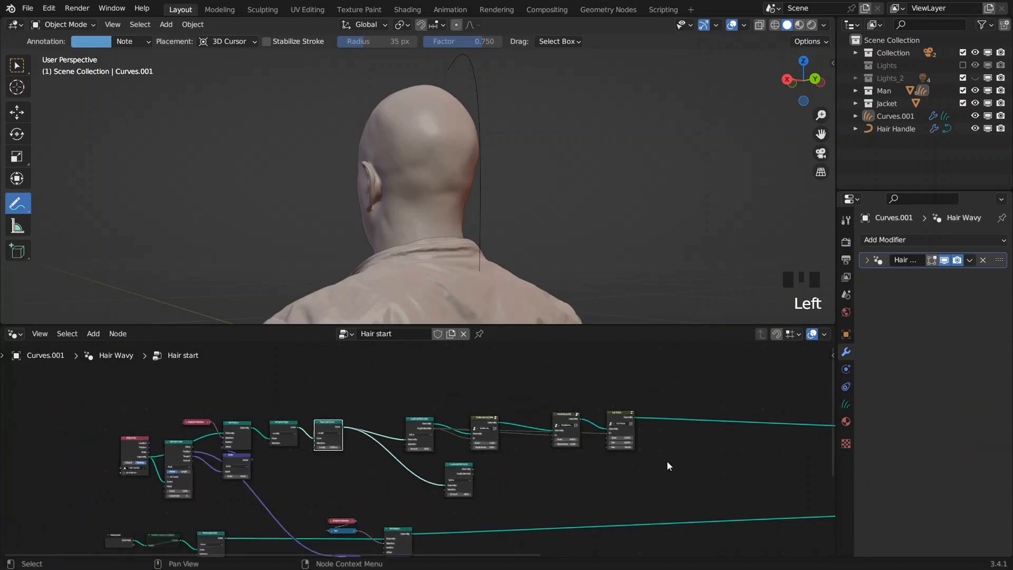
- Rearrange the nodes of the Hair start tree to make room for a second branch beneath the existing scatter and noise chain
{"action": "key", "text": "Home"}
{"action": "left_click_drag", "start_coordinate": [463, 403], "coordinate": [255, 471]}
{"action": "key", "text": "g"}
{"action": "left_click_drag", "start_coordinate": [270, 435], "coordinate": [275, 388]}
{"action": "left_click_drag", "start_coordinate": [609, 400], "coordinate": [682, 506]}
{"action": "left_click_drag", "start_coordinate": [609, 410], "coordinate": [707, 497]}
{"action": "key", "text": "g"}
{"action": "left_click", "coordinate": [663, 448]}
{"action": "left_click_drag", "start_coordinate": [663, 444], "coordinate": [752, 499]}
- Set the Amount of the copied Duplicate Elements node to 50
{"action": "middle_click_drag", "start_coordinate": [418, 436], "coordinate": [528, 476]}
{"action": "scroll", "coordinate": [554, 388], "scroll_direction": "up", "scroll_amount": 8}
{"action": "left_click_drag", "start_coordinate": [437, 497], "coordinate": [421, 469]}
{"action": "scroll", "coordinate": [549, 519], "scroll_direction": "up", "scroll_amount": 6}
{"action": "scroll", "coordinate": [505, 410], "scroll_direction": "up", "scroll_amount": 4}
{"action": "middle_click_drag", "start_coordinate": [528, 491], "coordinate": [446, 422]}
{"action": "left_click", "coordinate": [336, 509]}
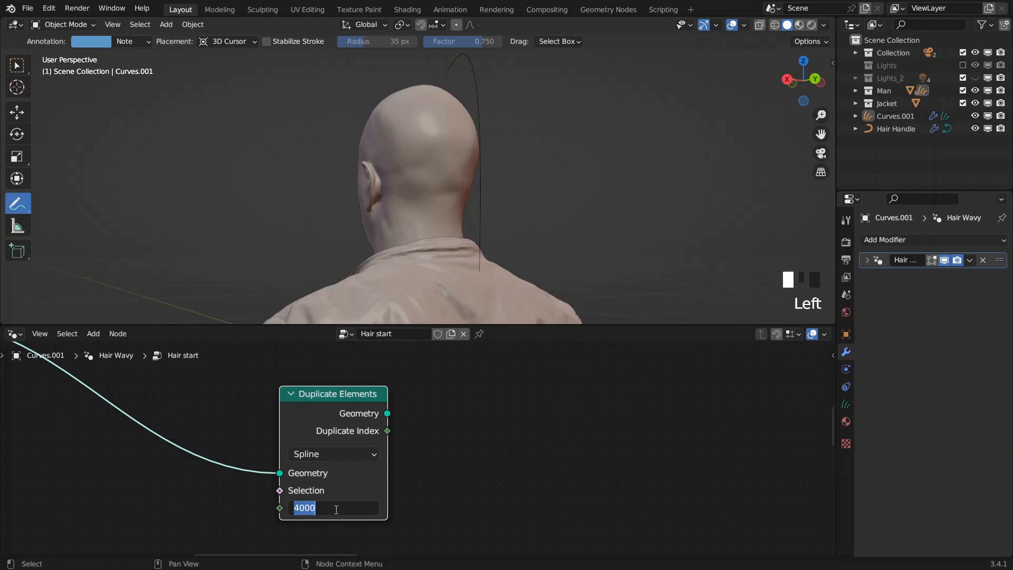
{"action": "type", "text": "50"}
{"action": "key", "text": "Return"}
- Duplicate the Scatter Around node beside the second Duplicate Elements node and link that node's Geometry output into the copy
{"action": "scroll", "coordinate": [427, 443], "scroll_direction": "down", "scroll_amount": 5}
{"action": "middle_click_drag", "start_coordinate": [411, 358], "coordinate": [397, 465]}
{"action": "middle_click_drag", "start_coordinate": [400, 426], "coordinate": [374, 506]}
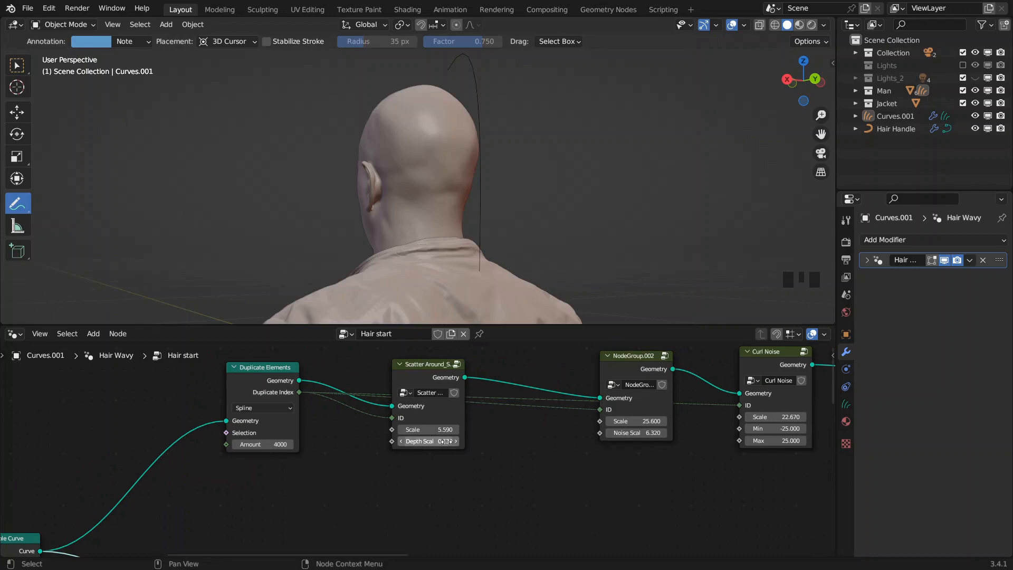
{"action": "left_click", "coordinate": [417, 377]}
{"action": "key", "text": "shift+d"}
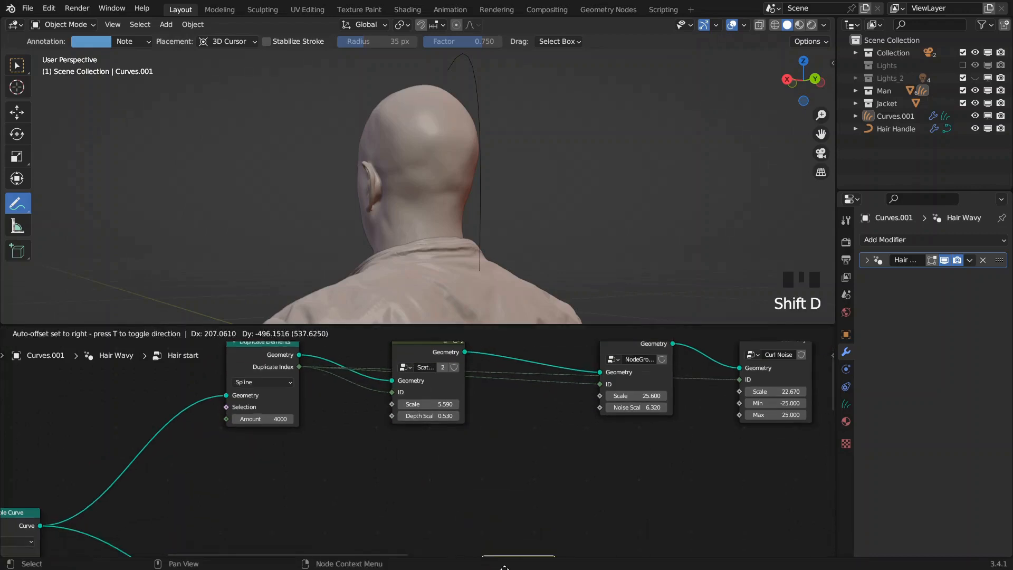
{"action": "left_click", "coordinate": [438, 442]}
{"action": "scroll", "coordinate": [417, 430], "scroll_direction": "up", "scroll_amount": 2}
{"action": "left_click_drag", "start_coordinate": [344, 405], "coordinate": [419, 430]}
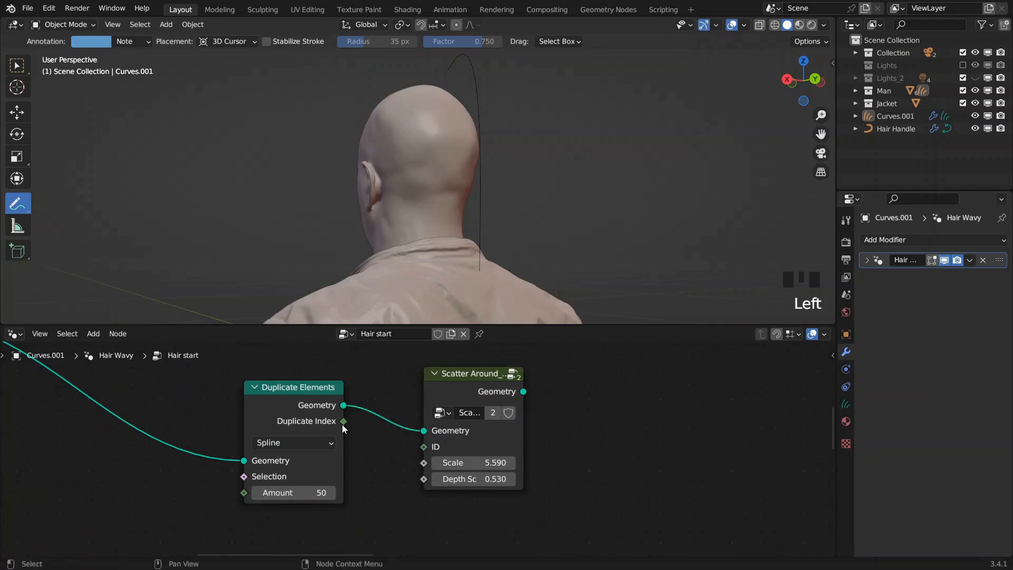
- Feed Duplicate Index into the lower Scatter Around group's ID and route its geometry through a reroute point into Join Geometry
{"action": "left_click_drag", "start_coordinate": [343, 422], "coordinate": [424, 446]}
{"action": "scroll", "coordinate": [623, 434], "scroll_direction": "down", "scroll_amount": 5}
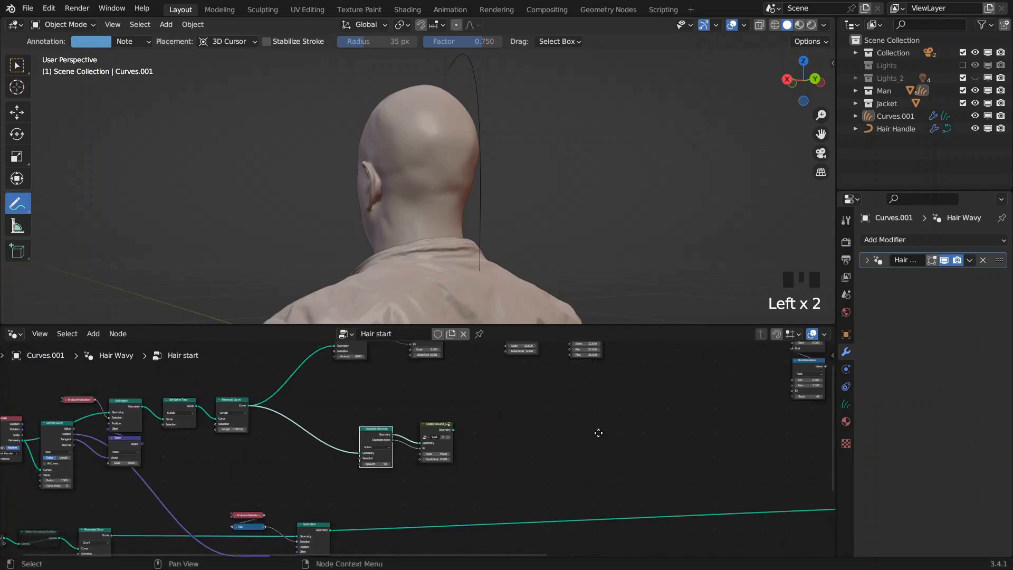
{"action": "left_click_drag", "start_coordinate": [169, 434], "coordinate": [551, 446]}
{"action": "type", "text": "r"}
{"action": "key", "text": "Return"}
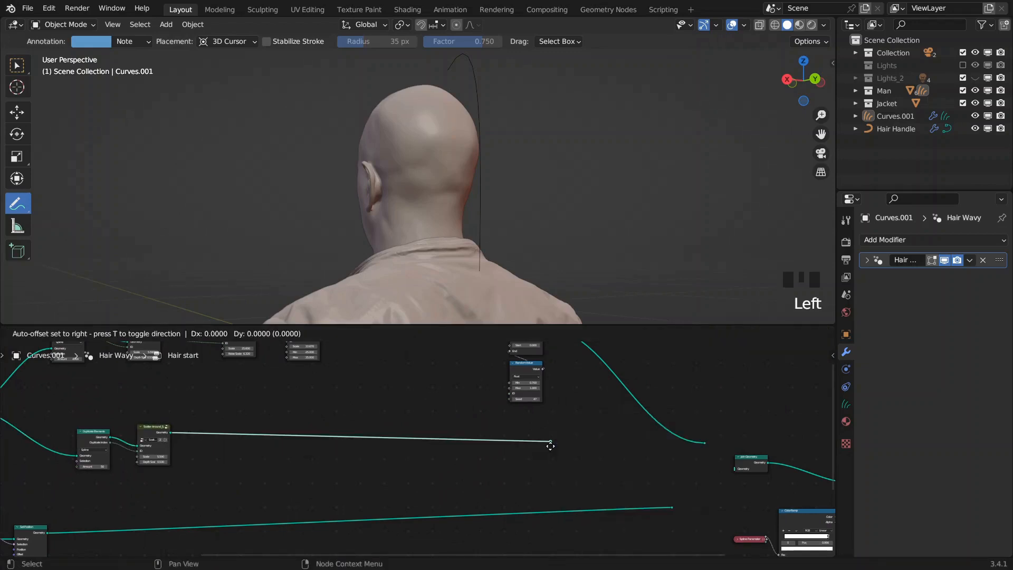
{"action": "left_click", "coordinate": [685, 470]}
{"action": "scroll", "coordinate": [477, 432], "scroll_direction": "up", "scroll_amount": 3}
{"action": "scroll", "coordinate": [476, 432], "scroll_direction": "up", "scroll_amount": 2}
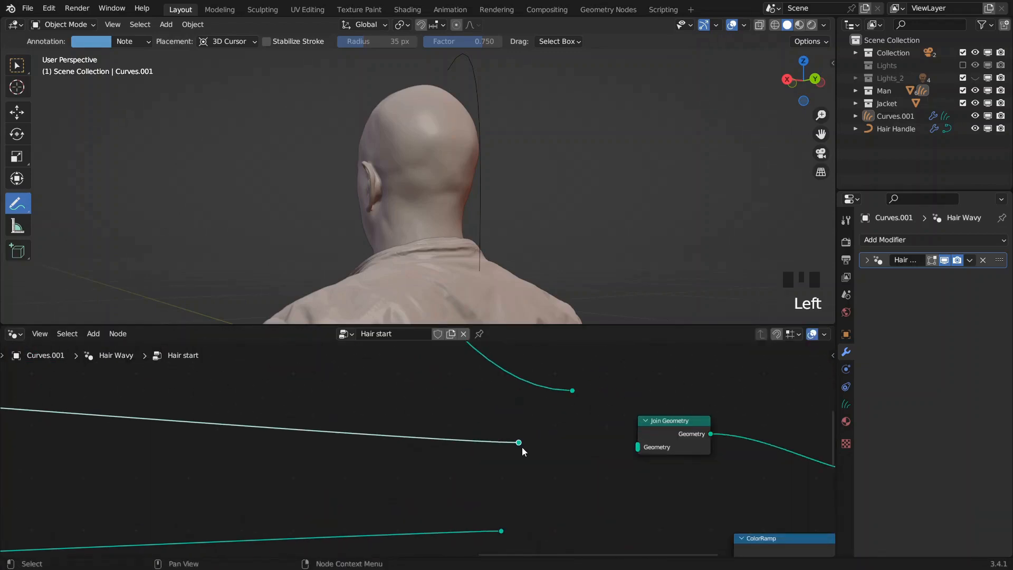
{"action": "left_click_drag", "start_coordinate": [521, 443], "coordinate": [637, 446]}
- Examine the inside of the shared Scatter Around_Start group from both of its node instances, returning to the Hair start tree
{"action": "scroll", "coordinate": [502, 430], "scroll_direction": "down", "scroll_amount": 4}
{"action": "middle_click_drag", "start_coordinate": [344, 414], "coordinate": [568, 414]}
{"action": "scroll", "coordinate": [479, 413], "scroll_direction": "up", "scroll_amount": 4}
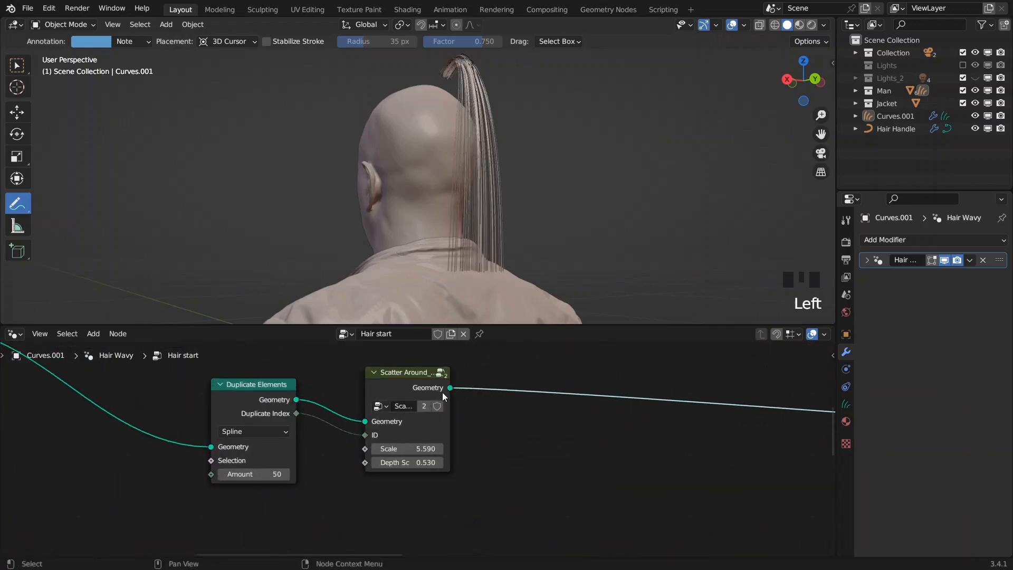
{"action": "scroll", "coordinate": [429, 397], "scroll_direction": "up", "scroll_amount": 2}
{"action": "middle_click_drag", "start_coordinate": [466, 395], "coordinate": [435, 440]}
{"action": "left_click_drag", "start_coordinate": [353, 416], "coordinate": [349, 420]}
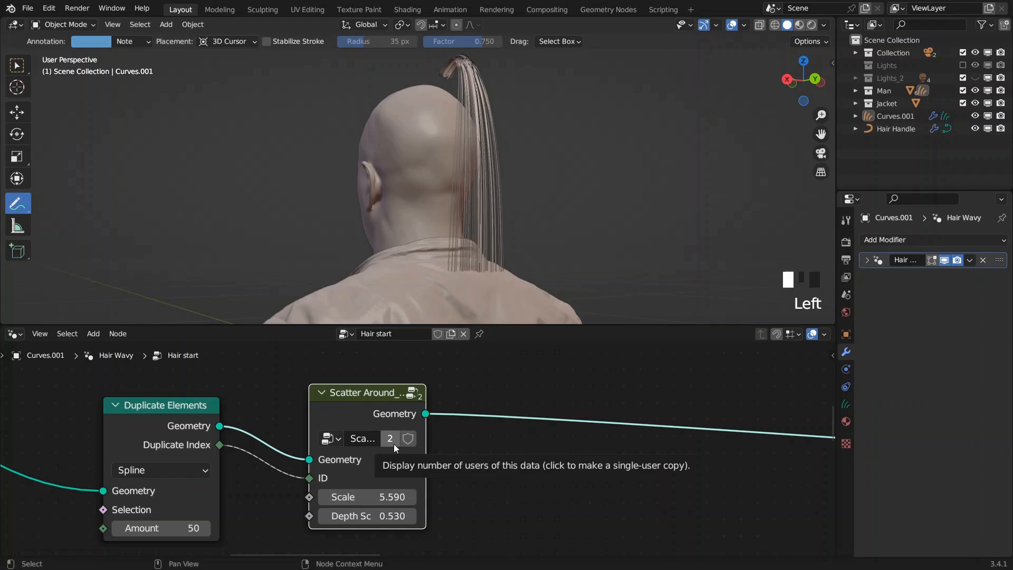
{"action": "left_click", "coordinate": [409, 396]}
{"action": "middle_click_drag", "start_coordinate": [200, 418], "coordinate": [355, 432]}
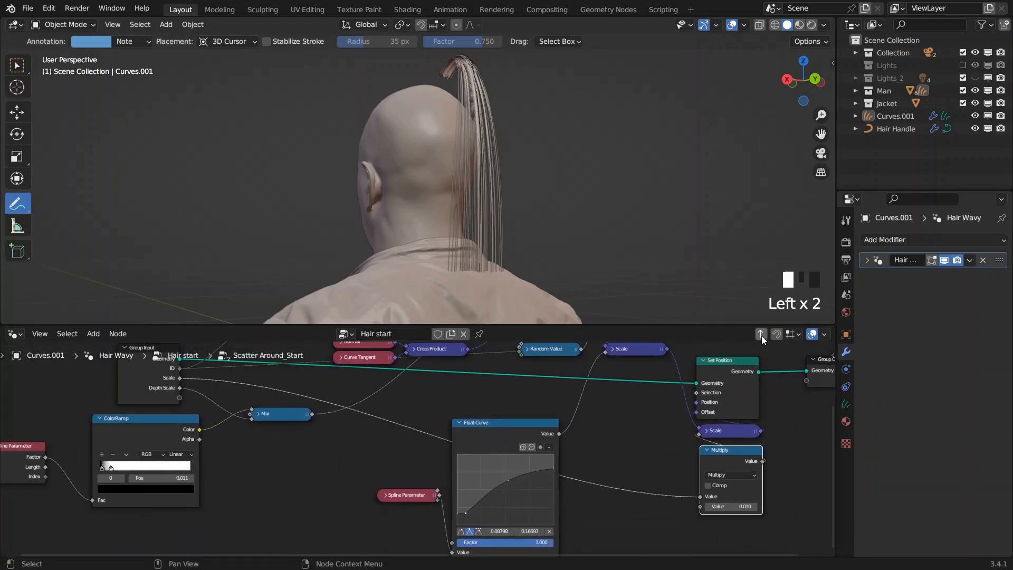
{"action": "left_click", "coordinate": [761, 334]}
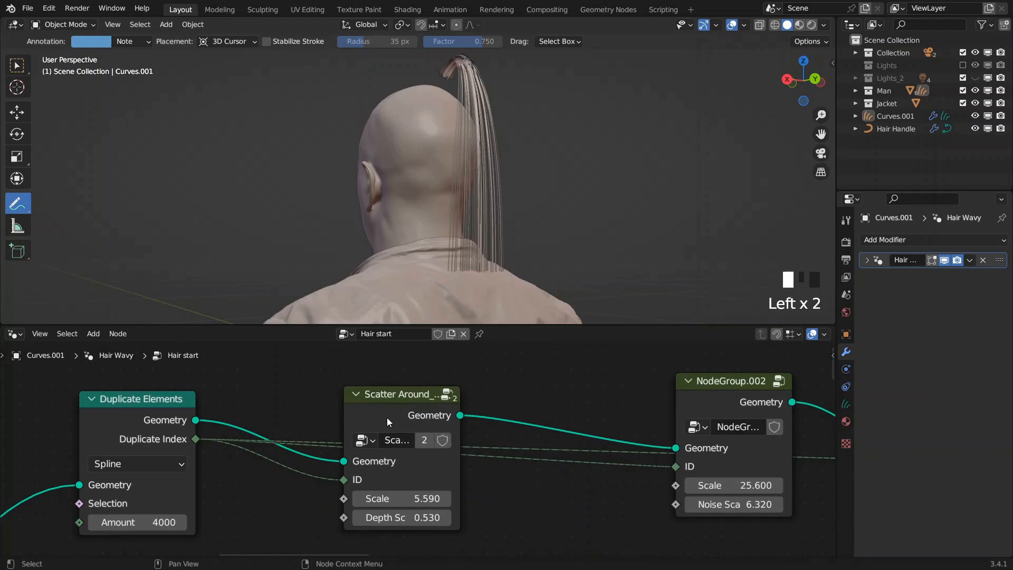
{"action": "left_click_drag", "start_coordinate": [387, 417], "coordinate": [401, 413]}
{"action": "left_click", "coordinate": [457, 396]}
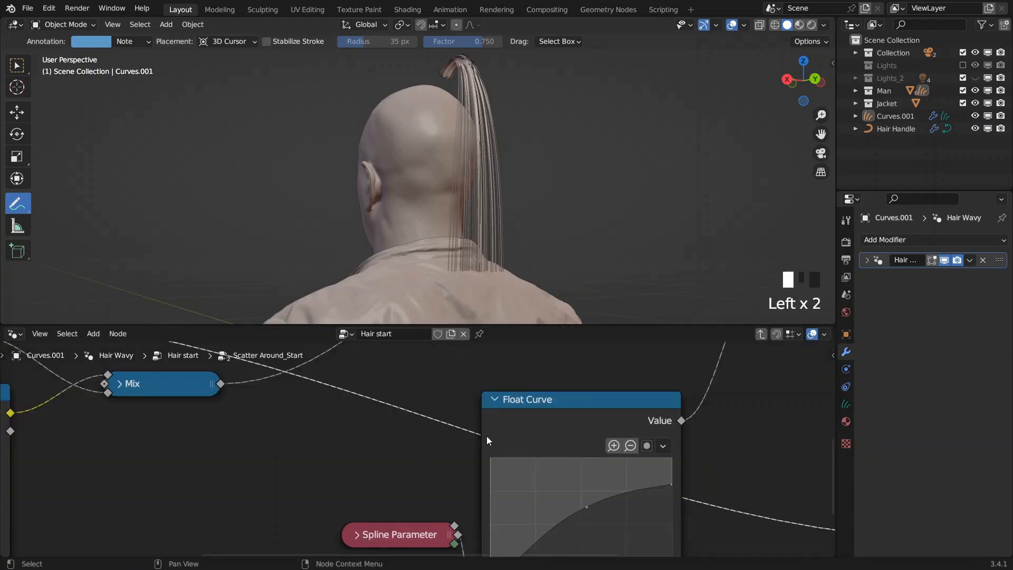
{"action": "left_click", "coordinate": [761, 335]}
- Make the lower branch's Scatter Around group a single-user copy
{"action": "scroll", "coordinate": [543, 459], "scroll_direction": "down", "scroll_amount": 3}
{"action": "middle_click_drag", "start_coordinate": [543, 459], "coordinate": [483, 338]}
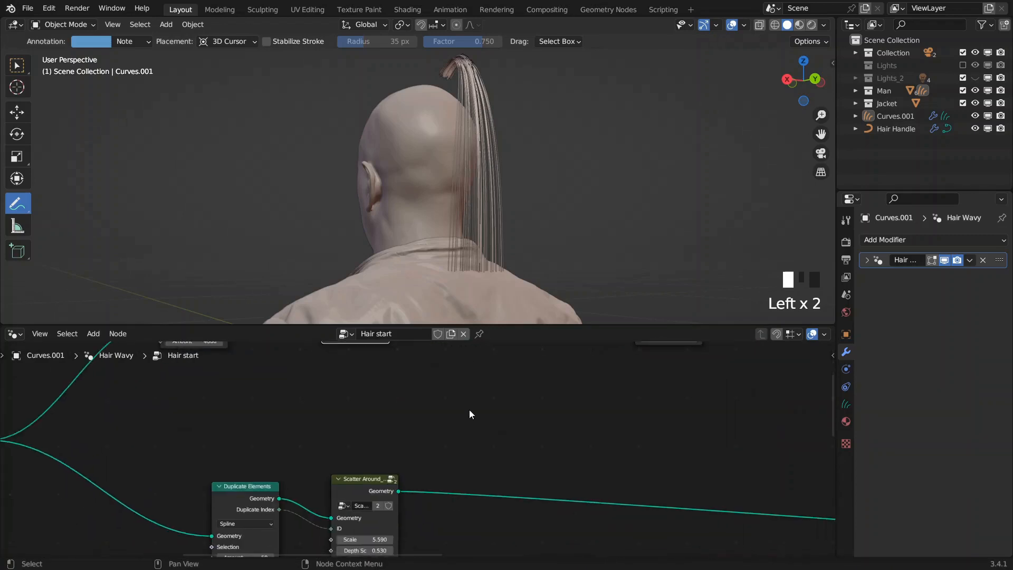
{"action": "middle_click_drag", "start_coordinate": [470, 410], "coordinate": [468, 353]}
{"action": "scroll", "coordinate": [420, 446], "scroll_direction": "up", "scroll_amount": 6}
{"action": "left_click", "coordinate": [358, 448]}
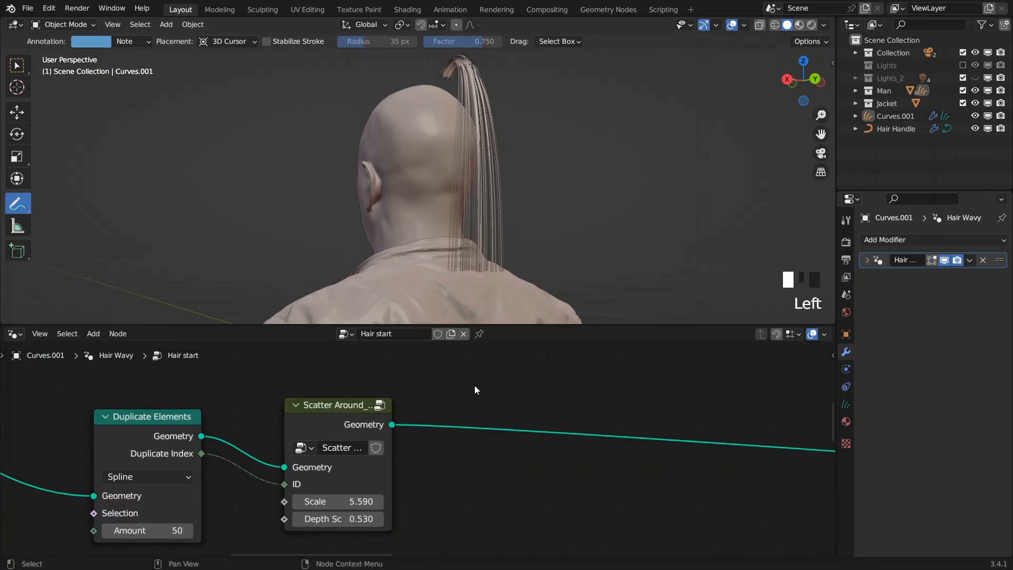
- Rename the NodeGroup.002 group in the upper branch as Simple Noise
{"action": "scroll", "coordinate": [473, 385], "scroll_direction": "down", "scroll_amount": 6}
{"action": "middle_click_drag", "start_coordinate": [473, 386], "coordinate": [480, 539]}
{"action": "scroll", "coordinate": [537, 435], "scroll_direction": "up", "scroll_amount": 5}
{"action": "middle_click_drag", "start_coordinate": [637, 428], "coordinate": [469, 404]}
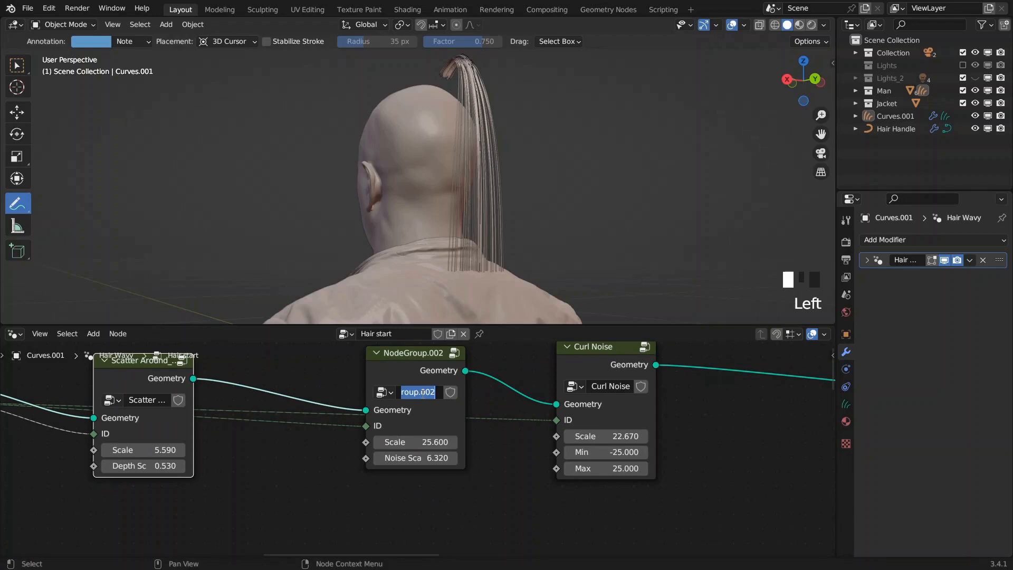
{"action": "type", "text": "Noise"}
{"action": "key", "text": "Home"}
{"action": "type", "text": "Simple"}
{"action": "key", "text": "Return"}
- Duplicate the Curl Noise group onto the lower branch after Scatter Around and connect Duplicate Index to its ID
{"action": "scroll", "coordinate": [493, 411], "scroll_direction": "down", "scroll_amount": 3}
{"action": "left_click", "coordinate": [507, 354]}
{"action": "key", "text": "shift+d"}
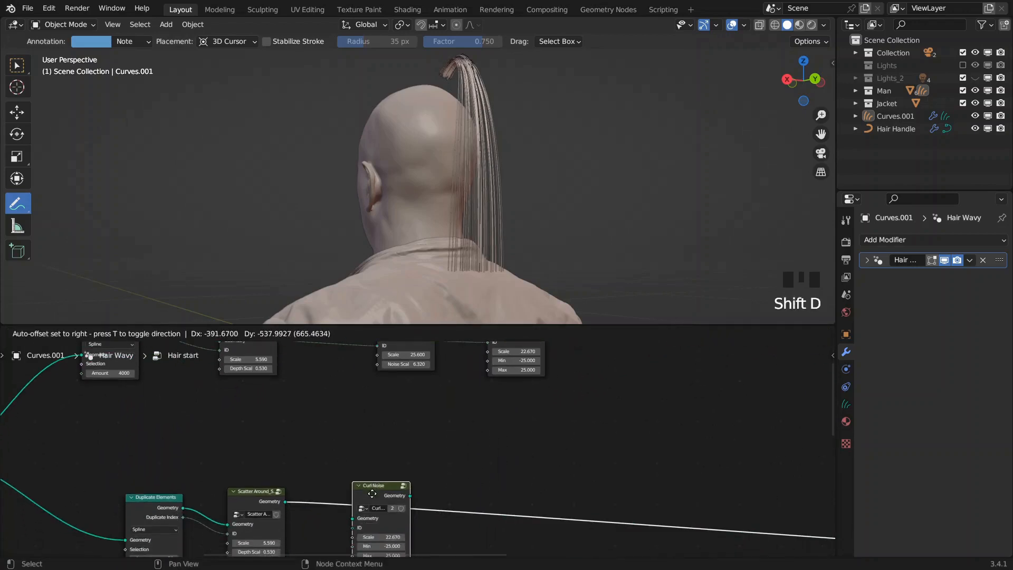
{"action": "left_click", "coordinate": [372, 493]}
{"action": "scroll", "coordinate": [324, 410], "scroll_direction": "up", "scroll_amount": 4}
{"action": "left_click_drag", "start_coordinate": [156, 432], "coordinate": [537, 452]}
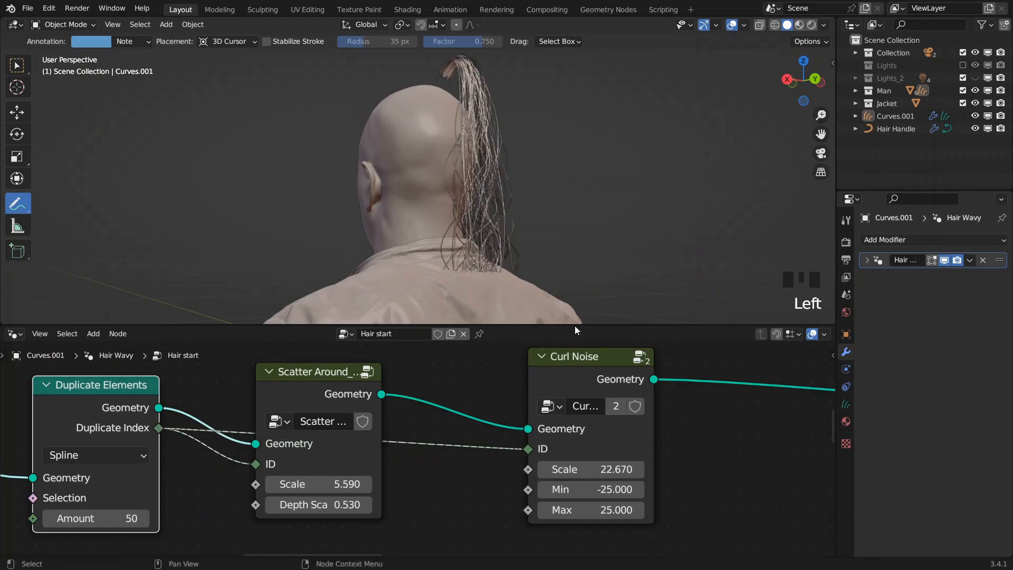
- Make the lower branch's Curl Noise group a single-user copy
{"action": "middle_click_drag", "start_coordinate": [520, 417], "coordinate": [504, 417]}
{"action": "middle_click_drag", "start_coordinate": [465, 253], "coordinate": [425, 255]}
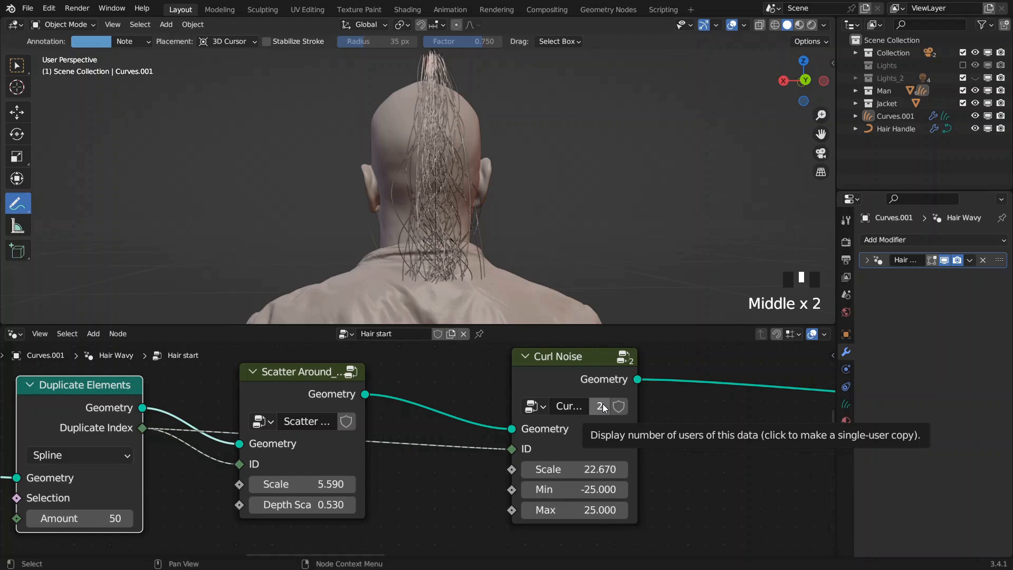
{"action": "left_click", "coordinate": [601, 406]}
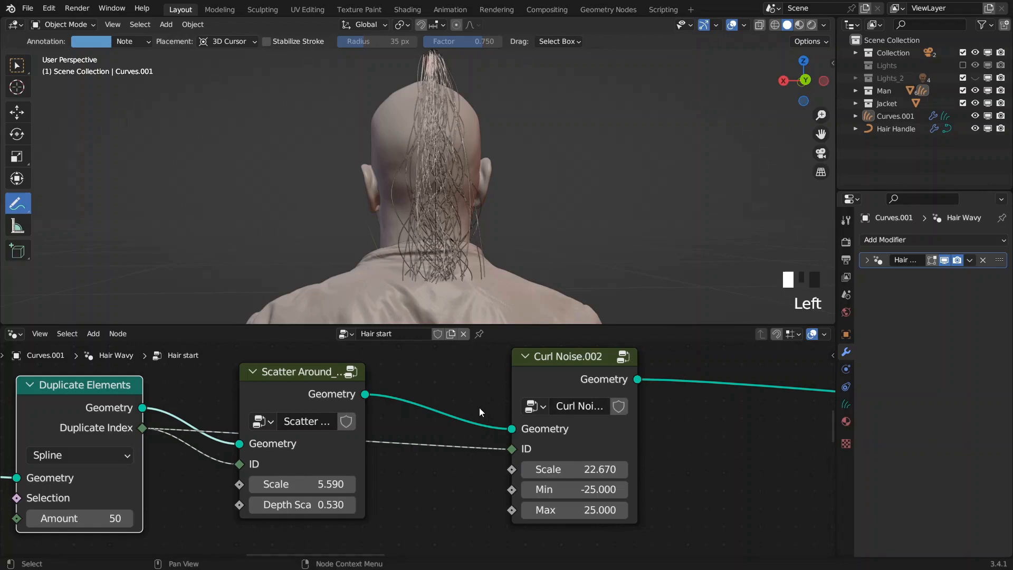
{"action": "middle_click_drag", "start_coordinate": [448, 258], "coordinate": [442, 261]}
- Mute the lower Curl Noise group and set the preceding Scatter Around group's Scale to 6.290
{"action": "left_click", "coordinate": [558, 383]}
{"action": "key", "text": "m"}
{"action": "middle_click_drag", "start_coordinate": [453, 402], "coordinate": [514, 400]}
{"action": "left_click_drag", "start_coordinate": [598, 383], "coordinate": [649, 383]}
{"action": "middle_click_drag", "start_coordinate": [418, 246], "coordinate": [393, 253]}
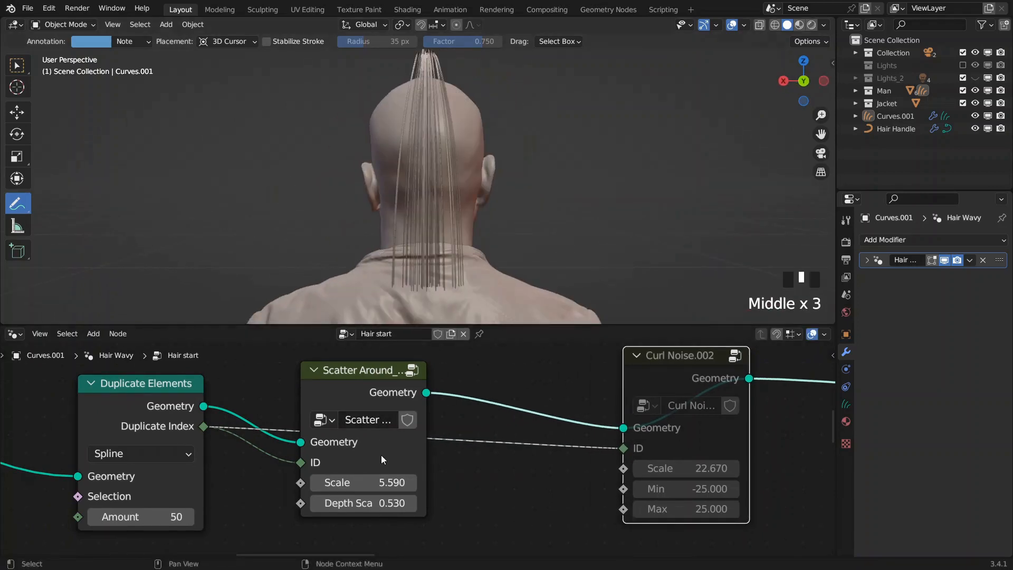
{"action": "left_click_drag", "start_coordinate": [370, 481], "coordinate": [401, 480]}
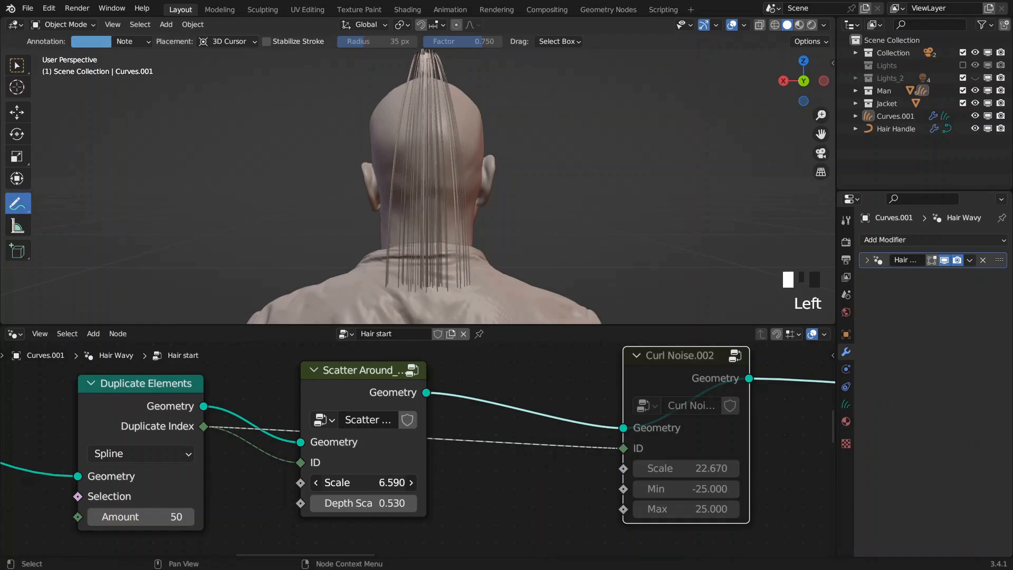
{"action": "left_click_drag", "start_coordinate": [401, 480], "coordinate": [390, 481]}
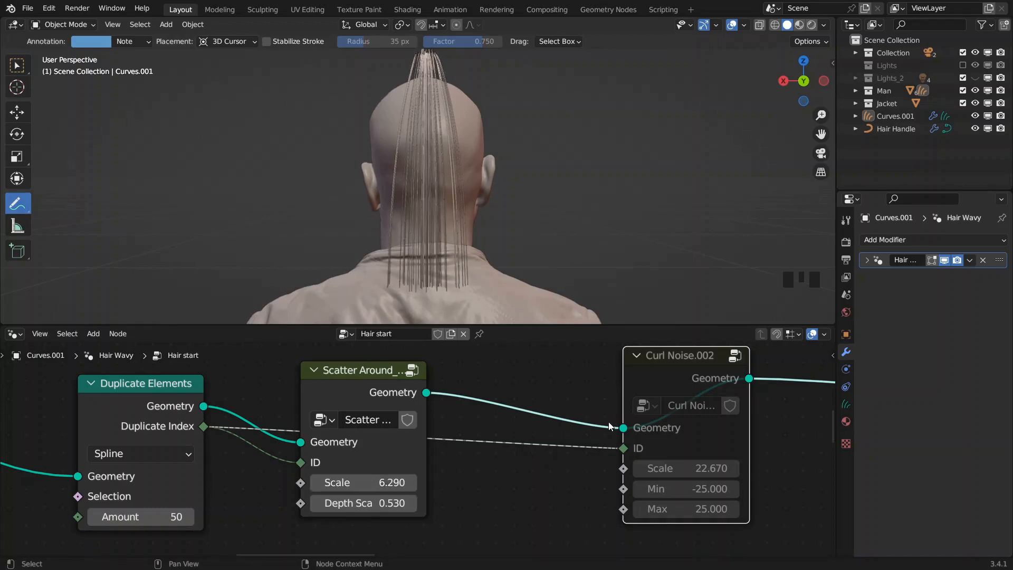
- Unmute the lower Curl Noise group and move it closer to the Scatter Around node
{"action": "key", "text": "m"}
{"action": "middle_click_drag", "start_coordinate": [506, 260], "coordinate": [527, 258]}
{"action": "key", "text": "g"}
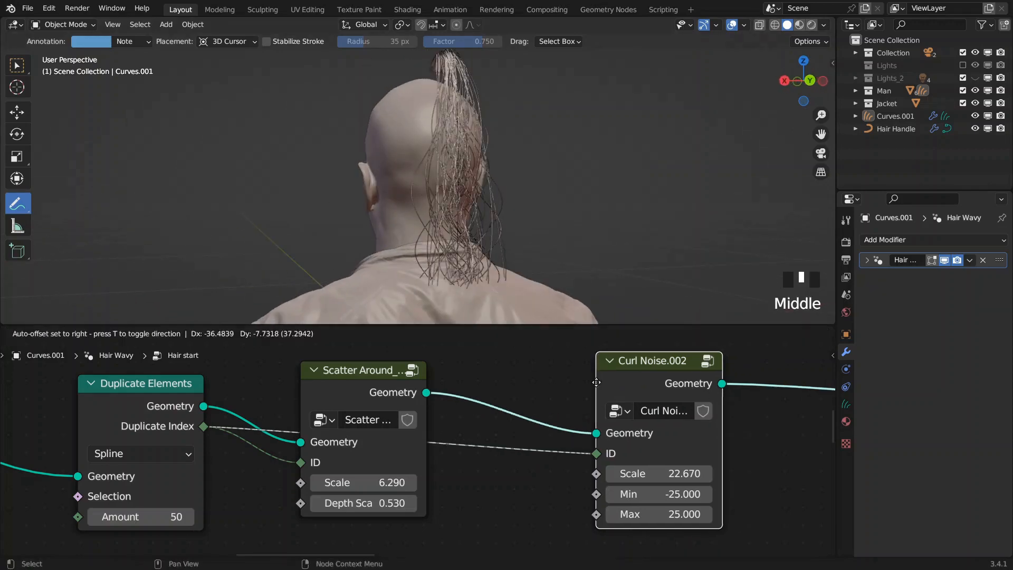
{"action": "left_click", "coordinate": [523, 434]}
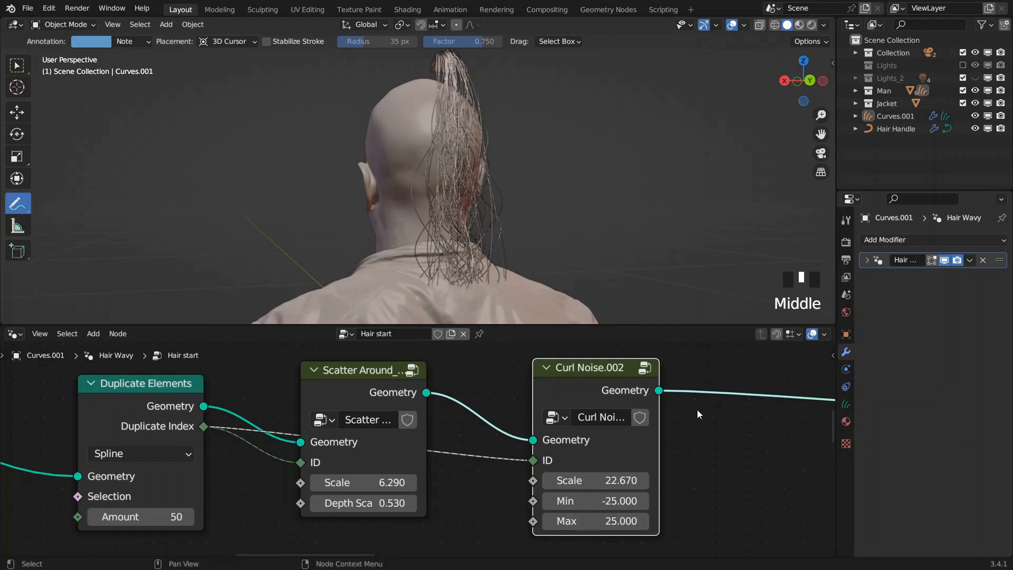
- Examine the nodes inside the lower Curl Noise group and return to the Hair start tree
{"action": "middle_click_drag", "start_coordinate": [697, 412], "coordinate": [503, 419]}
{"action": "scroll", "coordinate": [563, 422], "scroll_direction": "down", "scroll_amount": 2}
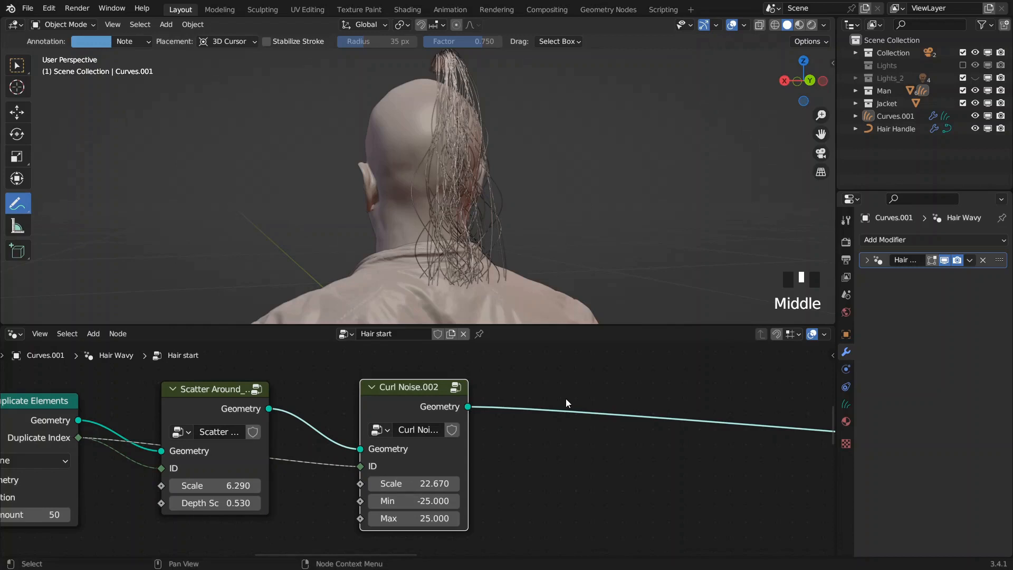
{"action": "left_click", "coordinate": [454, 387]}
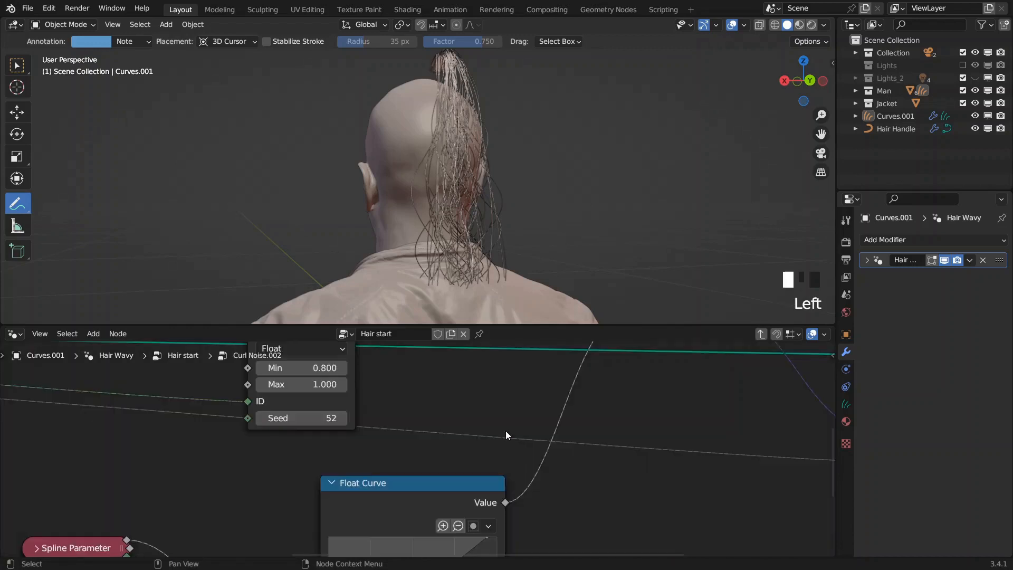
{"action": "left_click", "coordinate": [761, 334]}
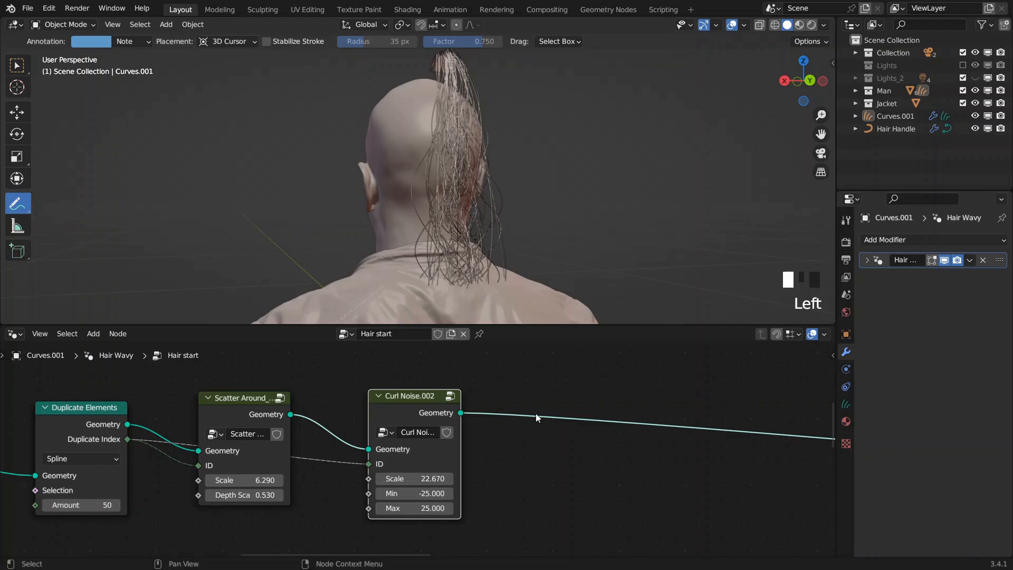
- Duplicate the lower branch's Duplicate Elements node and insert the copy on the link after Curl Noise
{"action": "middle_click_drag", "start_coordinate": [527, 410], "coordinate": [501, 408]}
{"action": "scroll", "coordinate": [500, 408], "scroll_direction": "down", "scroll_amount": 2}
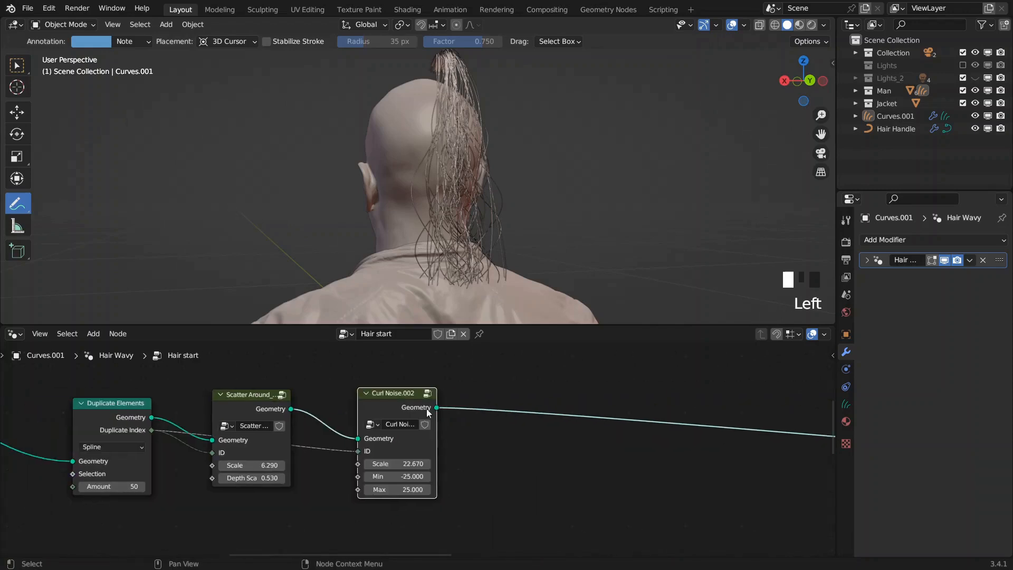
{"action": "left_click", "coordinate": [106, 416]}
{"action": "key", "text": "shift+d"}
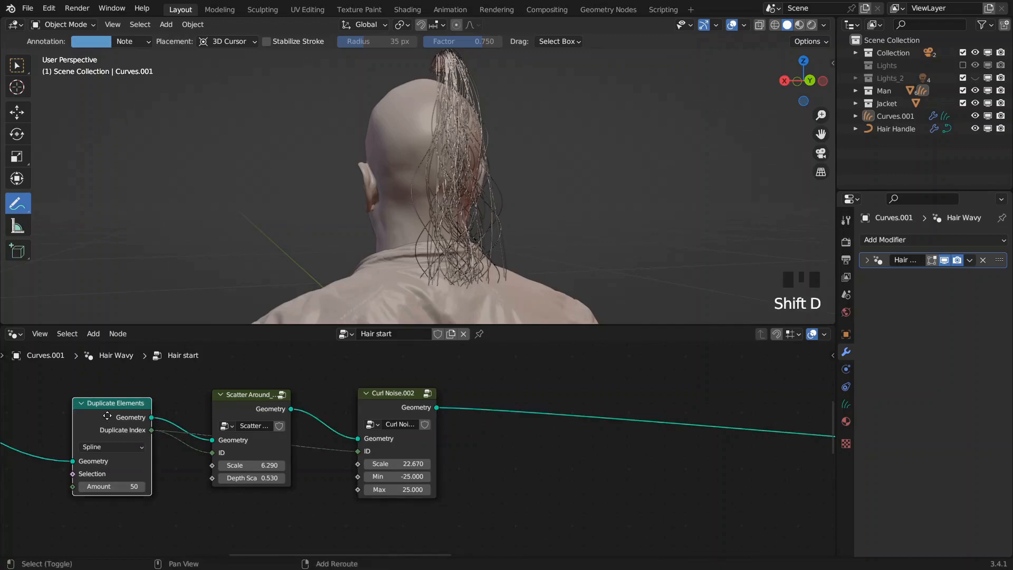
{"action": "left_click", "coordinate": [529, 483]}
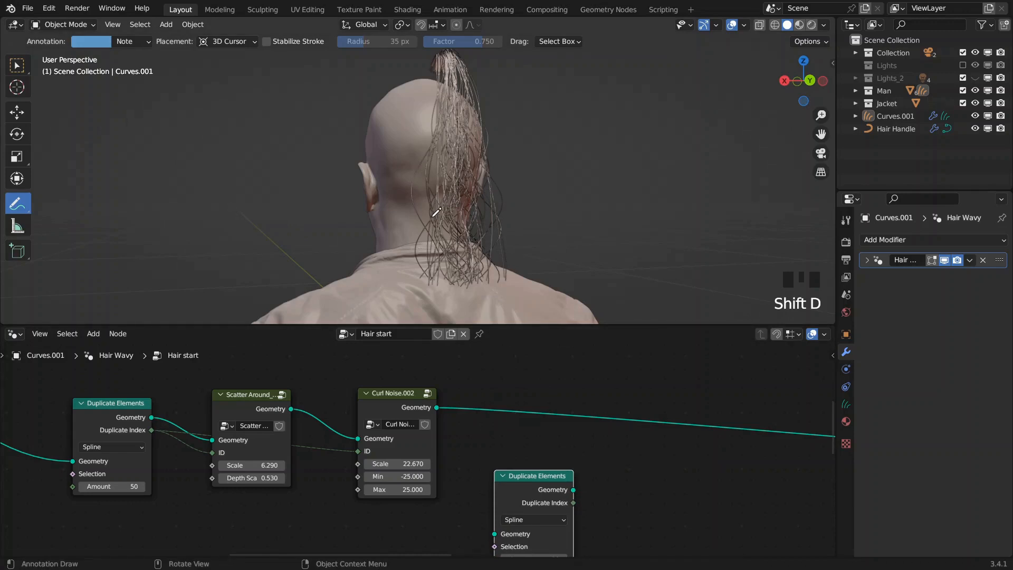
{"action": "left_click_drag", "start_coordinate": [511, 485], "coordinate": [533, 406]}
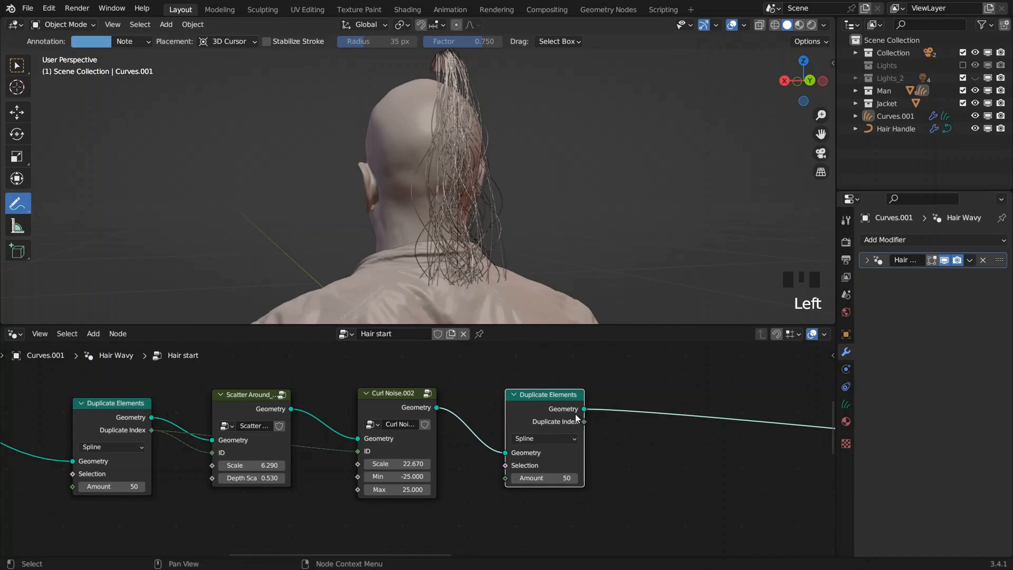
- Duplicate the lower Scatter Around group onto the link after the second Duplicate Elements node and make it a single-user copy
{"action": "middle_click_drag", "start_coordinate": [562, 413], "coordinate": [504, 412]}
{"action": "left_click", "coordinate": [174, 407]}
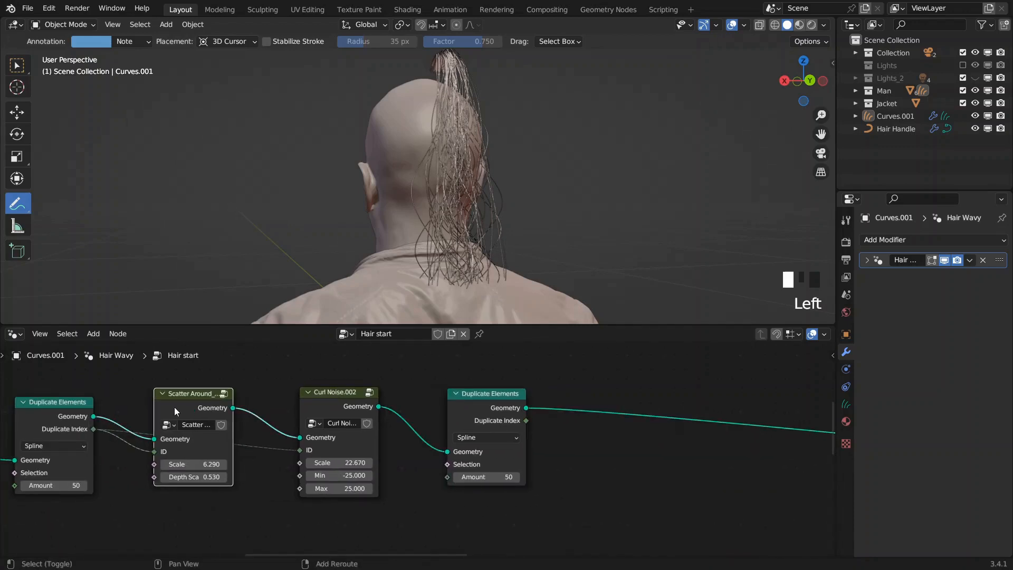
{"action": "key", "text": "shift+d"}
{"action": "left_click", "coordinate": [575, 402]}
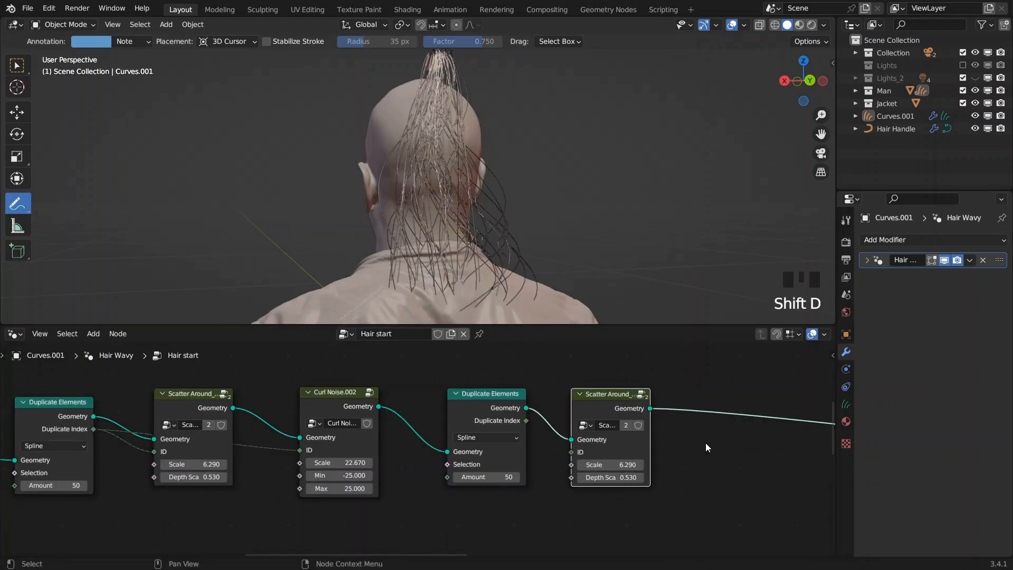
{"action": "scroll", "coordinate": [705, 443], "scroll_direction": "up", "scroll_amount": 2}
{"action": "left_click", "coordinate": [508, 413]}
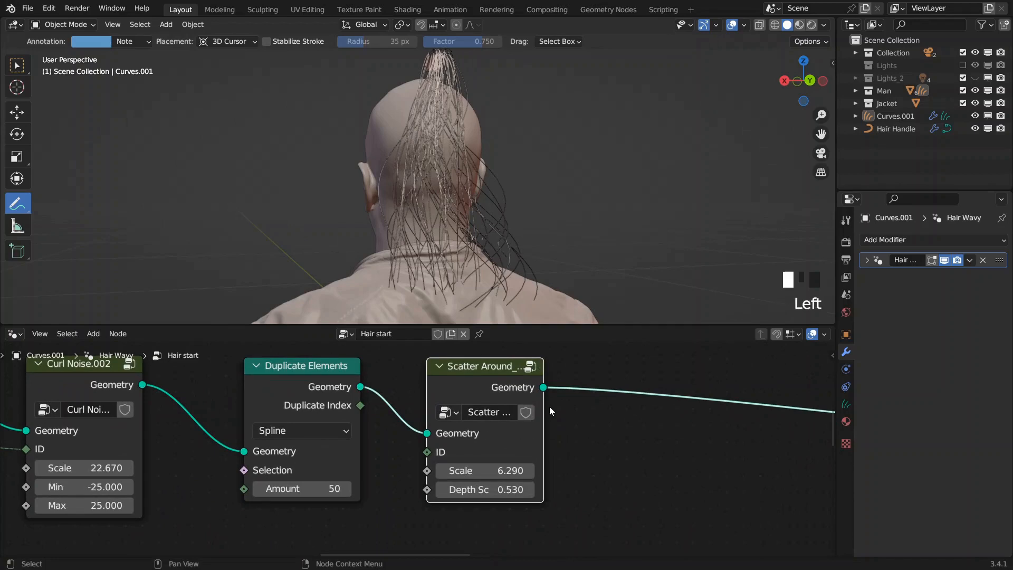
- Connect the second Duplicate Elements node's Duplicate Index to the new Scatter Around group's ID and set its Scale to 0.900
{"action": "middle_click_drag", "start_coordinate": [549, 407], "coordinate": [519, 429]}
{"action": "left_click_drag", "start_coordinate": [465, 408], "coordinate": [482, 402]}
{"action": "left_click_drag", "start_coordinate": [336, 435], "coordinate": [423, 474]}
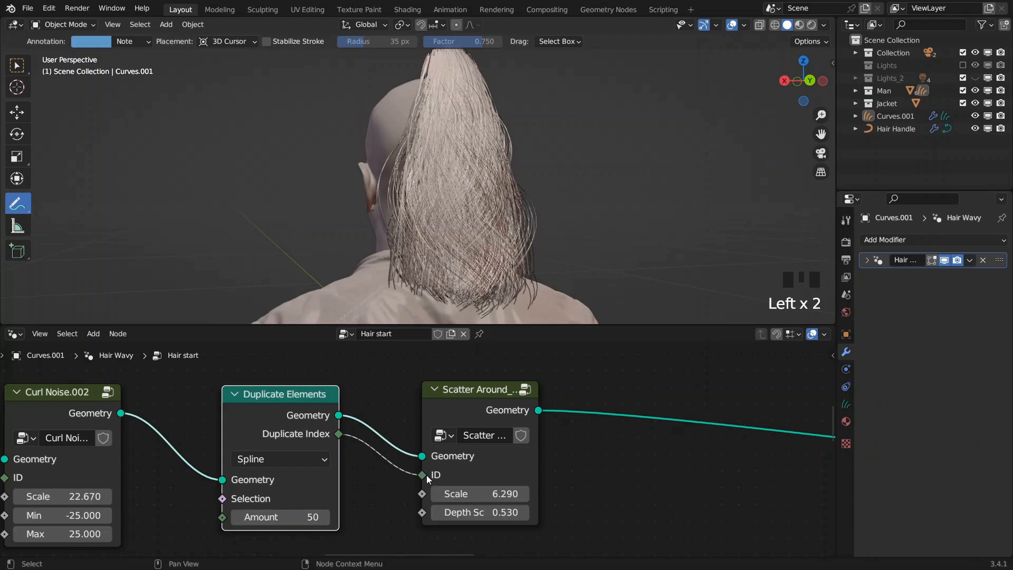
{"action": "left_click_drag", "start_coordinate": [485, 489], "coordinate": [380, 489], "text": "shift"}
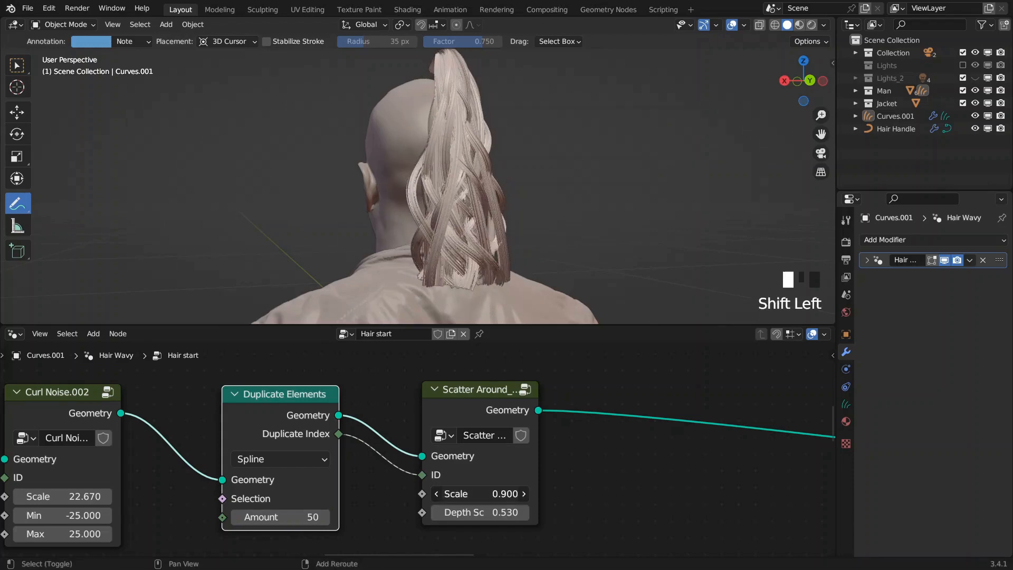
{"action": "middle_click_drag", "start_coordinate": [500, 234], "coordinate": [496, 257]}
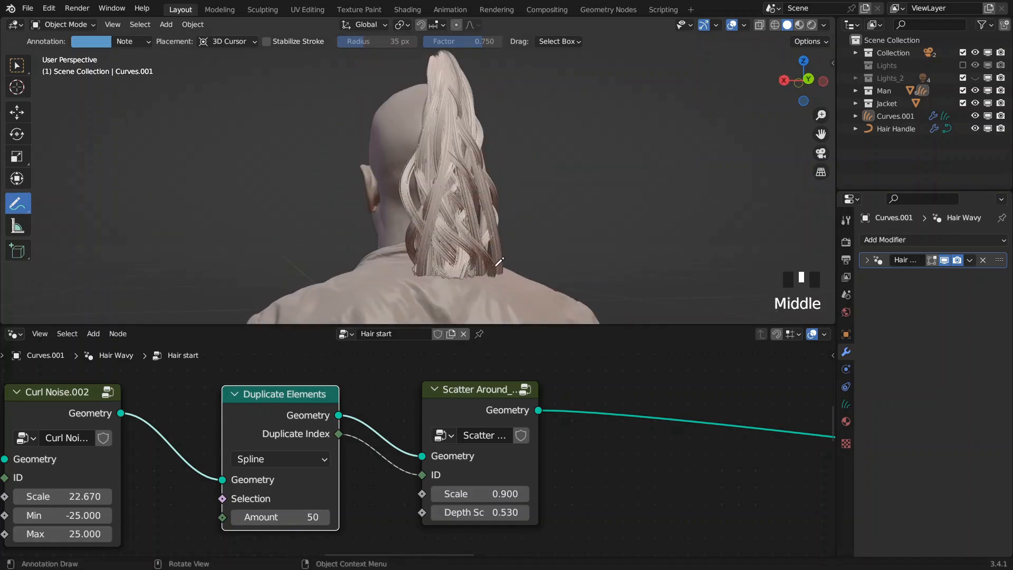
{"action": "scroll", "coordinate": [393, 388], "scroll_direction": "down", "scroll_amount": 5}
{"action": "middle_click_drag", "start_coordinate": [302, 401], "coordinate": [540, 386]}
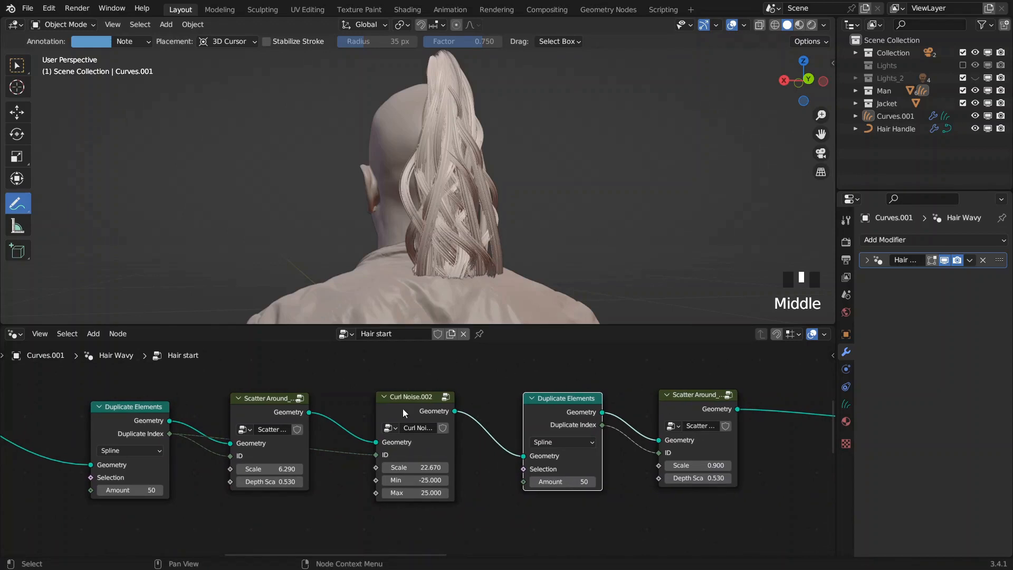
{"action": "middle_click_drag", "start_coordinate": [718, 395], "coordinate": [509, 405]}
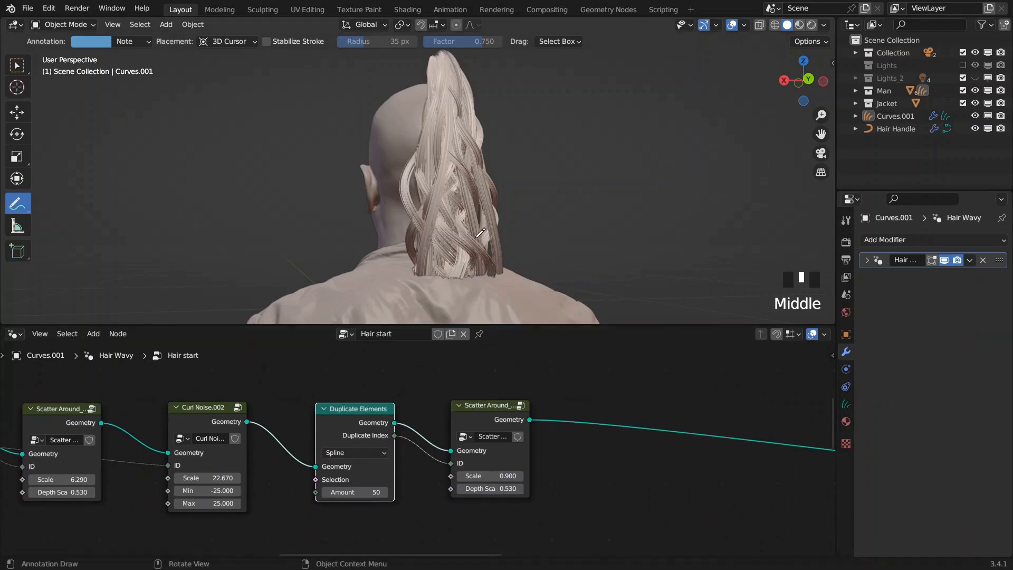
- Set the second Duplicate Elements node's Amount to 100
{"action": "scroll", "coordinate": [480, 233], "scroll_direction": "up", "scroll_amount": 3}
{"action": "middle_click_drag", "start_coordinate": [500, 261], "coordinate": [482, 241], "text": "shift"}
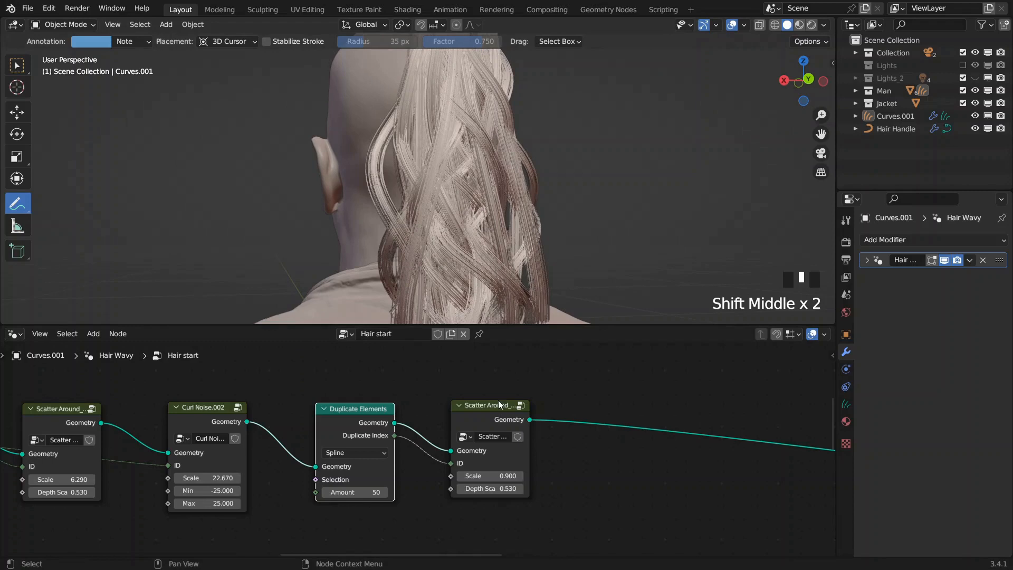
{"action": "scroll", "coordinate": [460, 467], "scroll_direction": "up", "scroll_amount": 2}
{"action": "middle_click_drag", "start_coordinate": [461, 467], "coordinate": [485, 444]}
{"action": "left_click_drag", "start_coordinate": [354, 479], "coordinate": [422, 479]}
{"action": "double_click", "coordinate": [352, 479]}
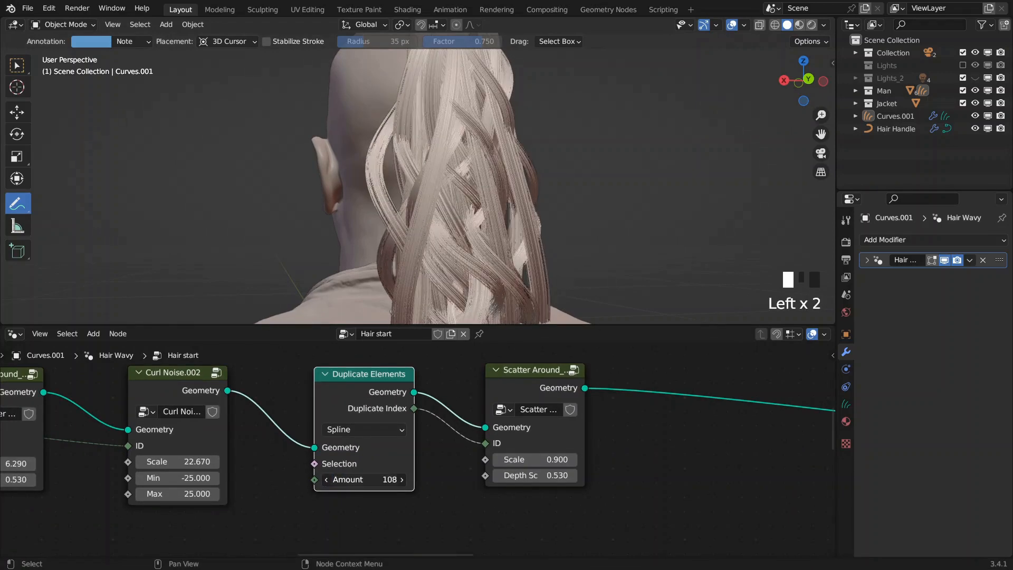
{"action": "type", "text": "100"}
{"action": "key", "text": "Return"}
{"action": "scroll", "coordinate": [543, 215], "scroll_direction": "down", "scroll_amount": 2}
{"action": "middle_click_drag", "start_coordinate": [542, 215], "coordinate": [522, 201], "text": "shift"}
{"action": "scroll", "coordinate": [490, 207], "scroll_direction": "up", "scroll_amount": 2}
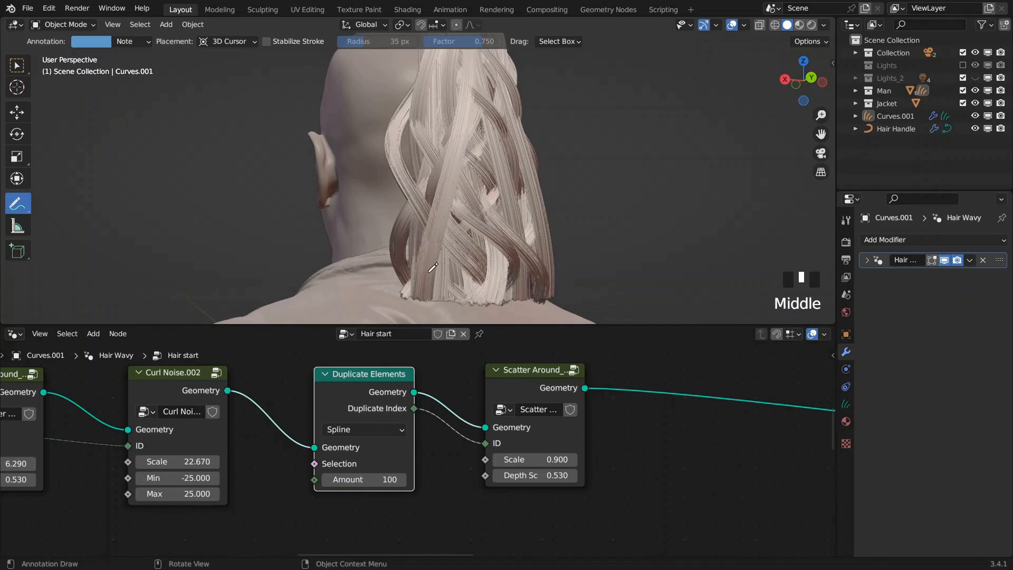
- Mute the second Duplicate Elements node and the last Scatter Around group to view only the base strands
{"action": "mouse_move", "coordinate": [542, 383]}
{"action": "middle_click_drag", "start_coordinate": [438, 212], "coordinate": [418, 212]}
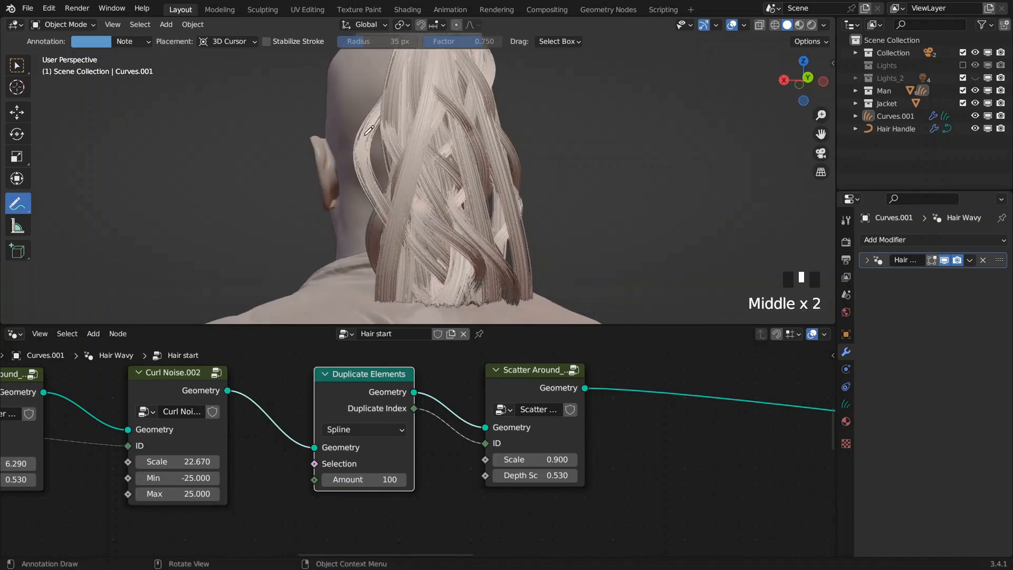
{"action": "left_click", "coordinate": [362, 388]}
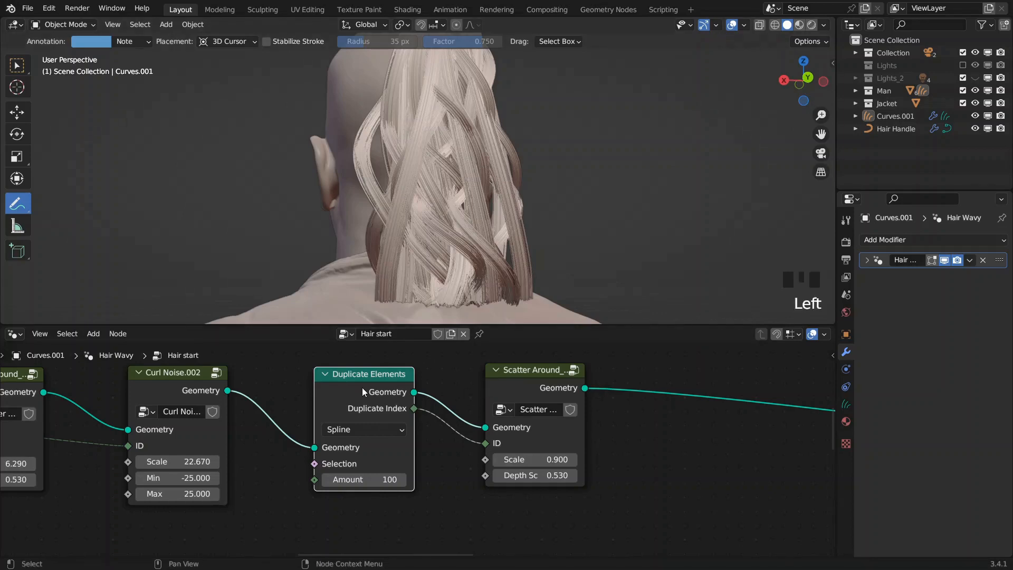
{"action": "key", "text": "m"}
{"action": "left_click", "coordinate": [534, 374]}
{"action": "key", "text": "m"}
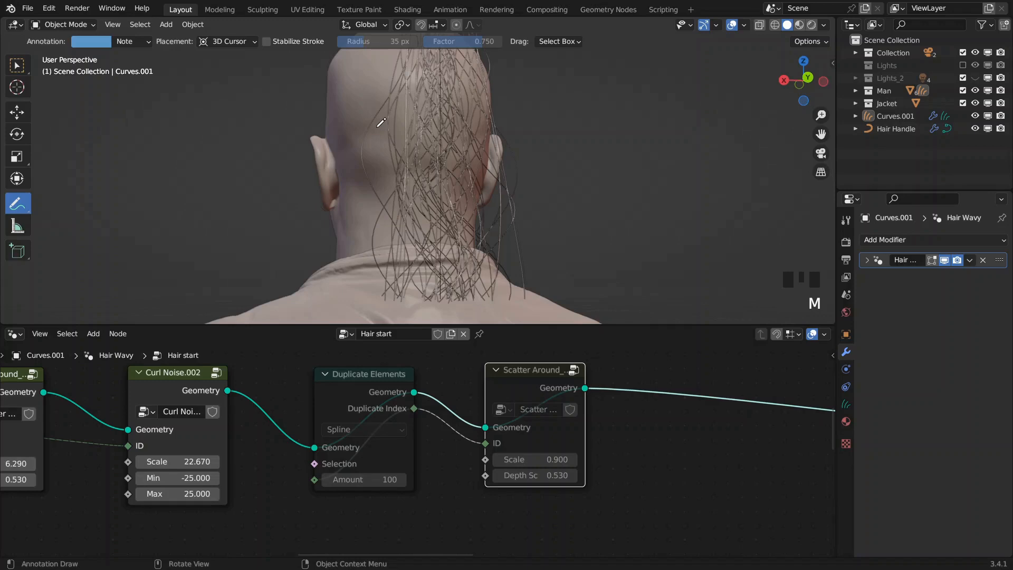
- Unmute the second Duplicate Elements node and the last Scatter Around group
{"action": "middle_click_drag", "start_coordinate": [117, 390], "coordinate": [398, 374]}
{"action": "left_click_drag", "start_coordinate": [150, 403], "coordinate": [204, 445]}
{"action": "left_click", "coordinate": [720, 421]}
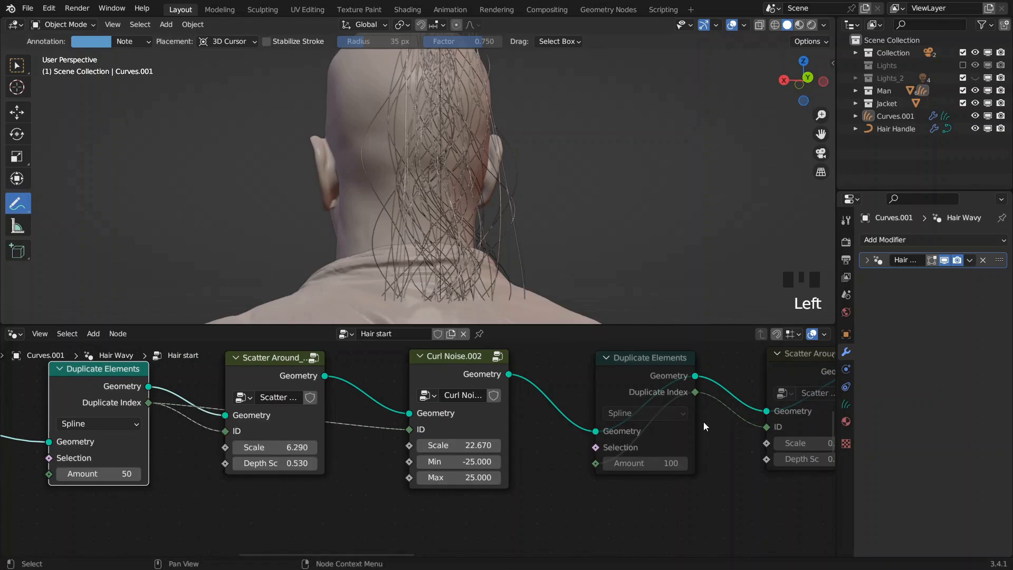
{"action": "middle_click_drag", "start_coordinate": [749, 423], "coordinate": [509, 429]}
{"action": "left_click_drag", "start_coordinate": [453, 398], "coordinate": [480, 439]}
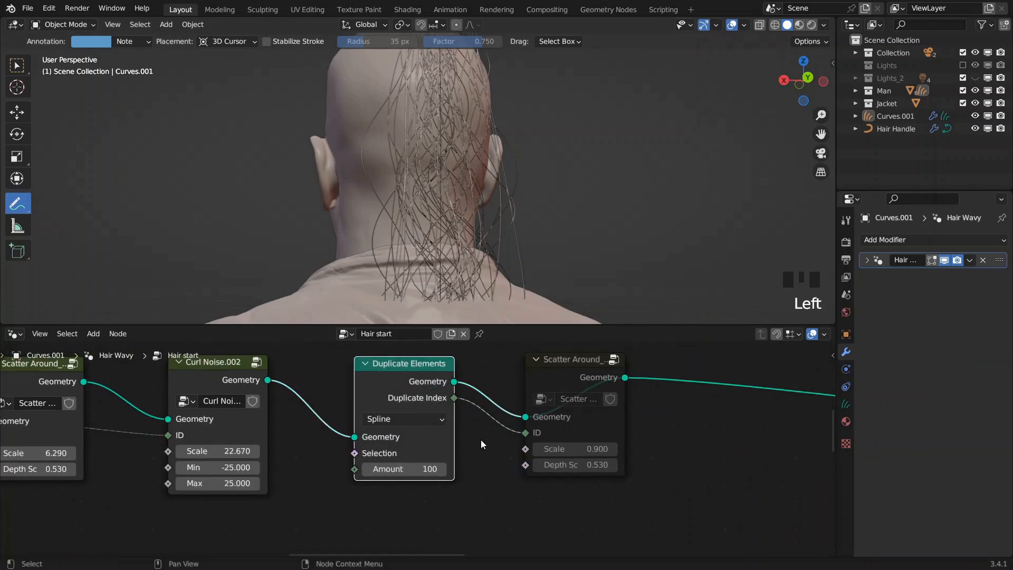
{"action": "left_click", "coordinate": [558, 378]}
{"action": "key", "text": "m"}
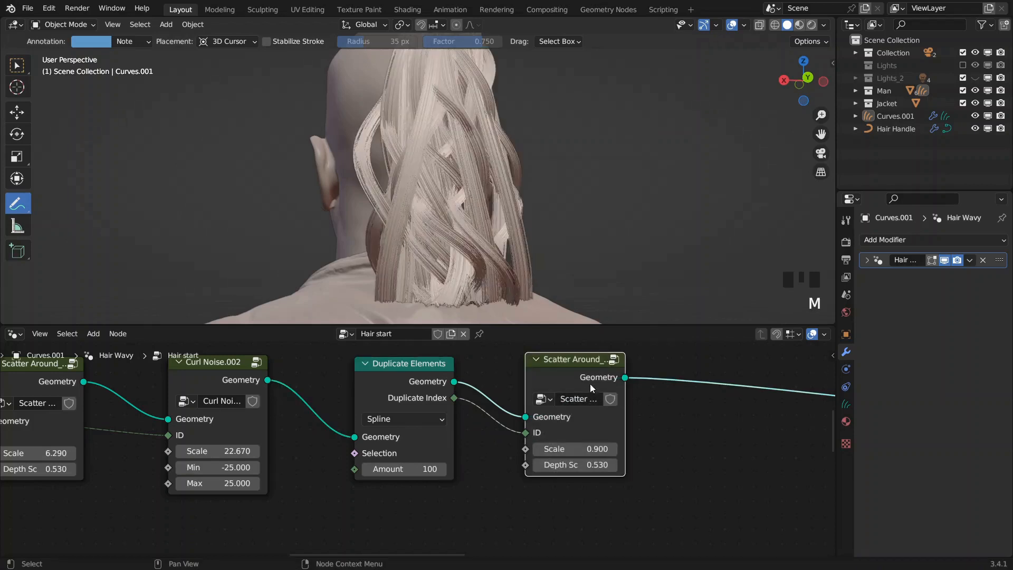
- Open the last Scatter Around group and shift its Set Position, final Scale, Multiply and Group Output nodes along X to make room
{"action": "left_click", "coordinate": [556, 377]}
{"action": "key", "text": "Tab"}
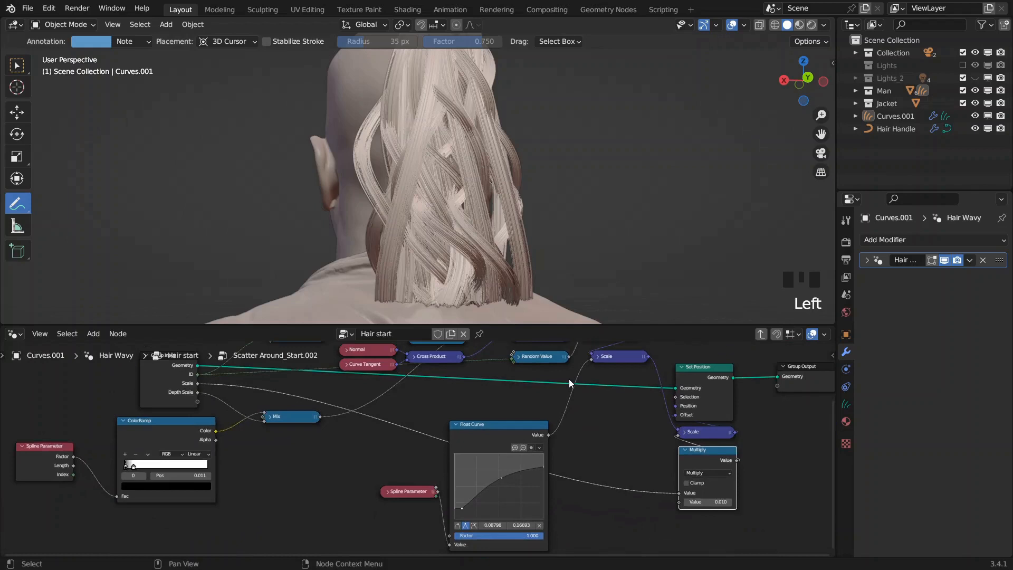
{"action": "key", "text": "Home"}
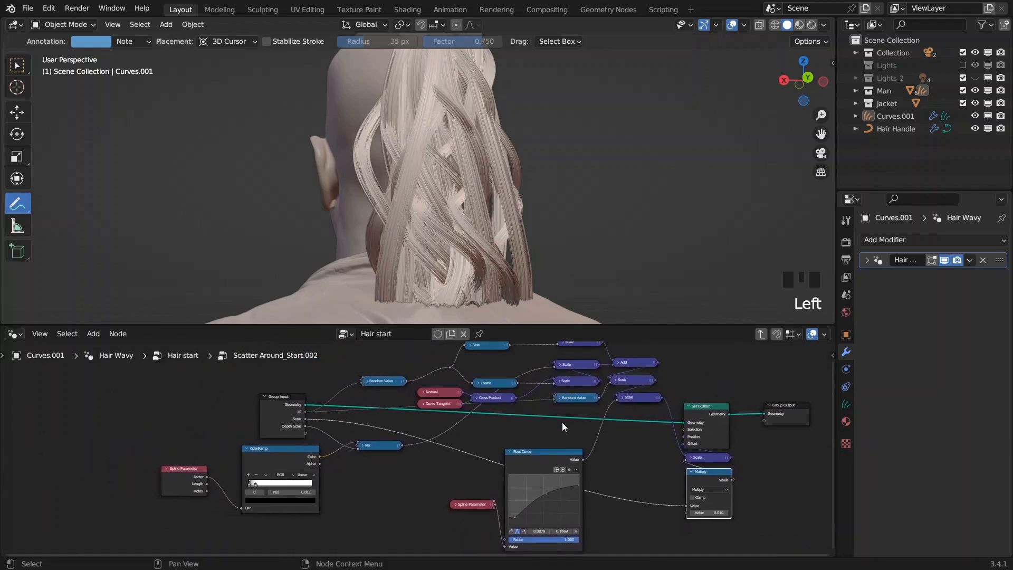
{"action": "scroll", "coordinate": [563, 423], "scroll_direction": "up", "scroll_amount": 5}
{"action": "middle_click_drag", "start_coordinate": [643, 411], "coordinate": [492, 403]}
{"action": "scroll", "coordinate": [580, 402], "scroll_direction": "down", "scroll_amount": 3}
{"action": "left_click_drag", "start_coordinate": [500, 359], "coordinate": [683, 532]}
{"action": "key", "text": "g"}
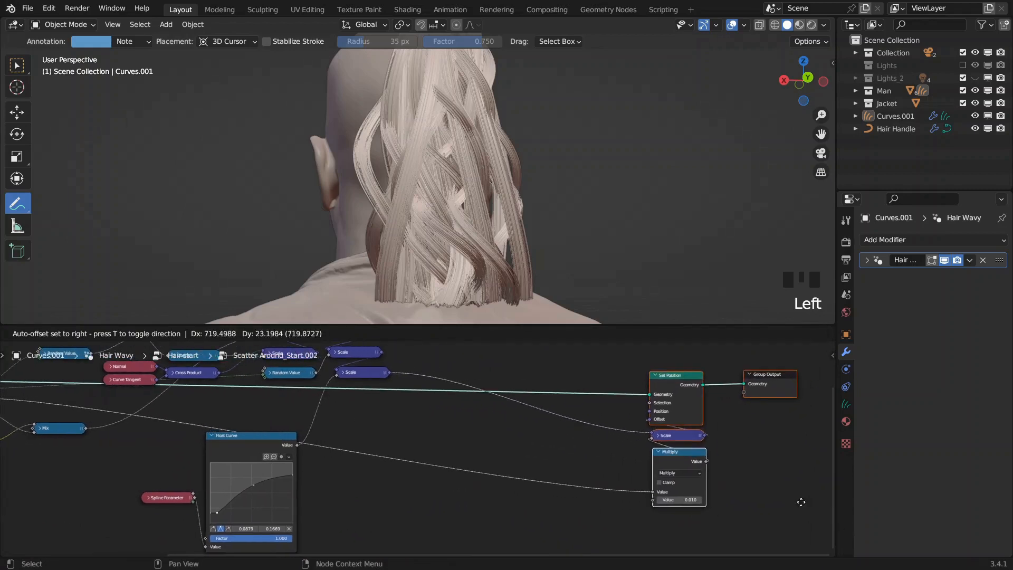
{"action": "key", "text": "x"}
{"action": "left_click", "coordinate": [791, 529]}
- Duplicate the Scale node driven by the Float Curve, insert the copy on its outgoing link and expand it
{"action": "middle_click_drag", "start_coordinate": [368, 393], "coordinate": [487, 412]}
{"action": "scroll", "coordinate": [487, 412], "scroll_direction": "up", "scroll_amount": 3}
{"action": "left_click", "coordinate": [463, 388]}
{"action": "key", "text": "shift+d"}
{"action": "left_click", "coordinate": [692, 458]}
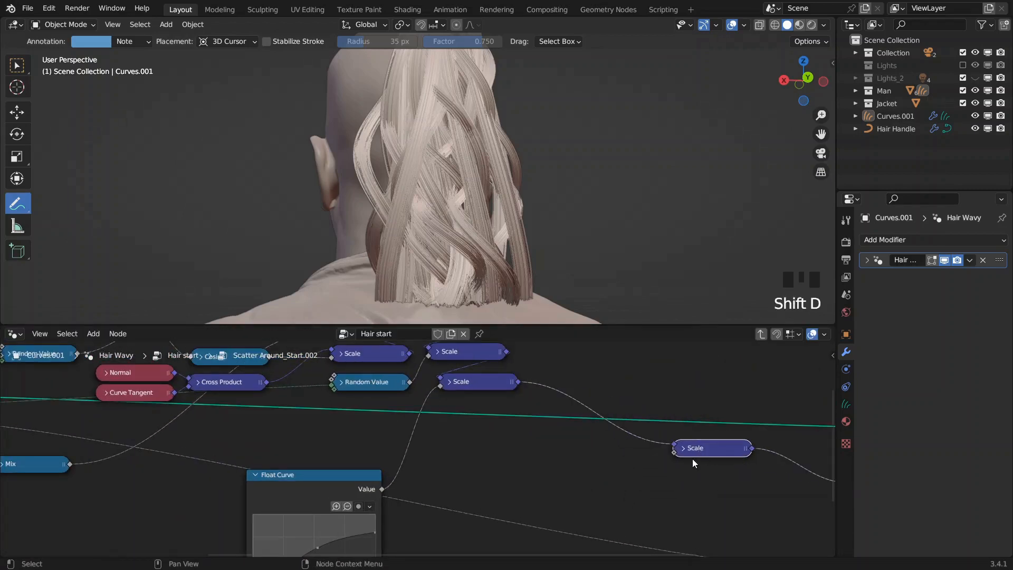
{"action": "left_click", "coordinate": [684, 448]}
- Duplicate the Random Value node, place the copy beside the new Scale node and expand it
{"action": "scroll", "coordinate": [680, 441], "scroll_direction": "down", "scroll_amount": 3}
{"action": "middle_click_drag", "start_coordinate": [677, 431], "coordinate": [609, 406]}
{"action": "middle_click_drag", "start_coordinate": [224, 413], "coordinate": [331, 417]}
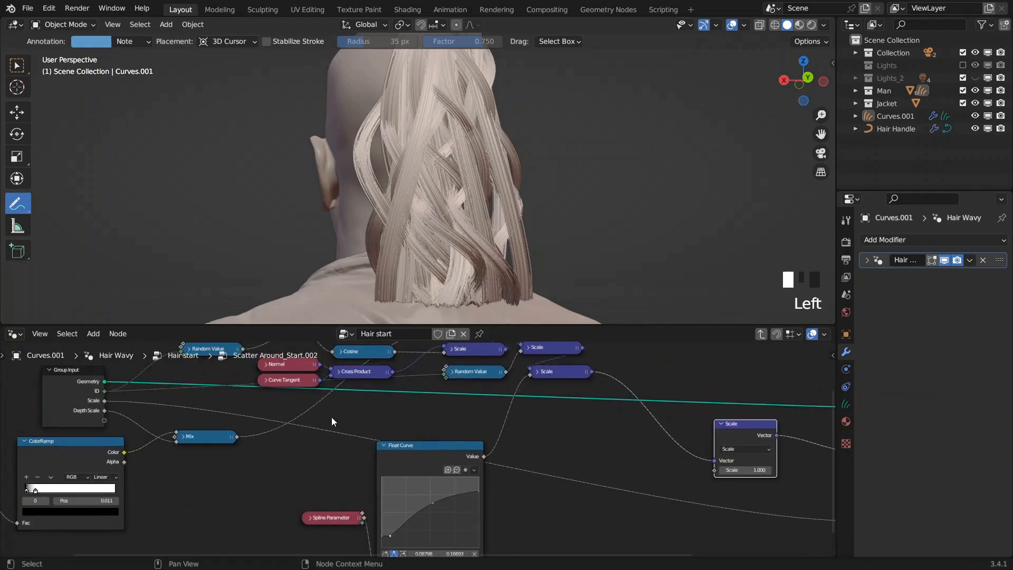
{"action": "middle_click_drag", "start_coordinate": [391, 395], "coordinate": [392, 421]}
{"action": "left_click", "coordinate": [465, 397]}
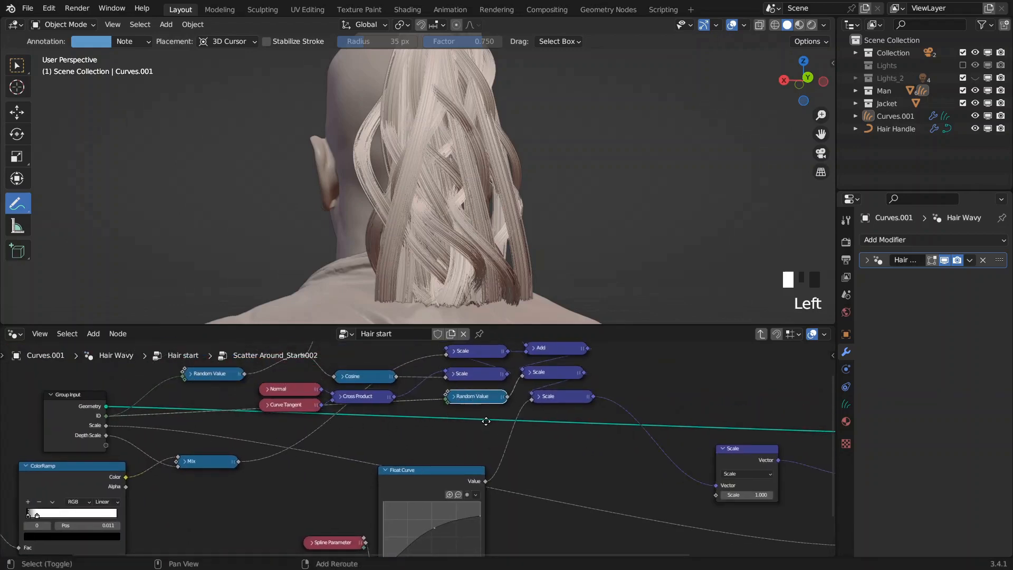
{"action": "key", "text": "shift+d"}
{"action": "left_click", "coordinate": [635, 486]}
{"action": "left_click", "coordinate": [604, 465]}
{"action": "scroll", "coordinate": [631, 471], "scroll_direction": "up", "scroll_amount": 2}
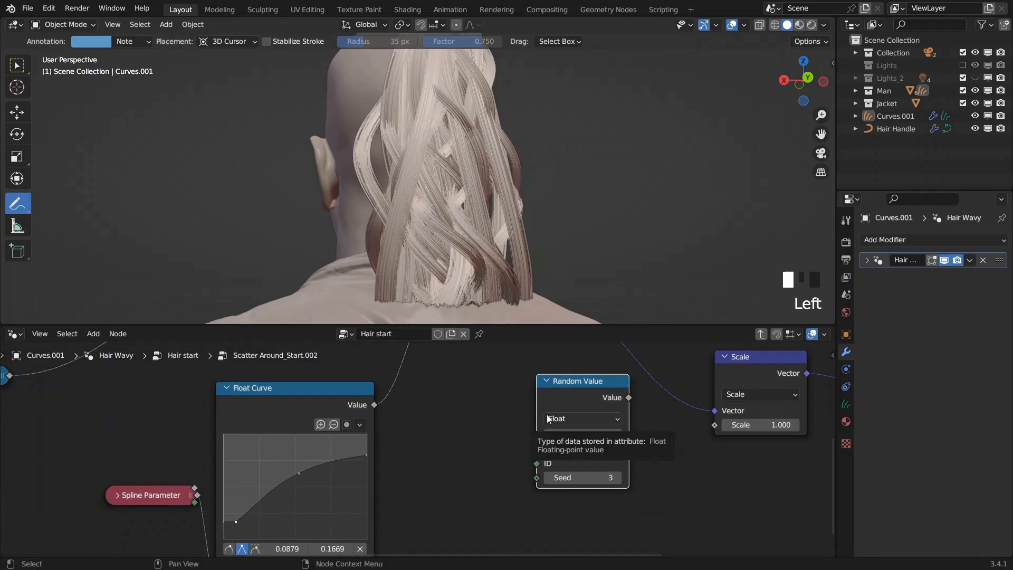
- Connect the copied Random Value node's Value to the new Scale node's Scale input and set its Seed to 66
{"action": "left_click_drag", "start_coordinate": [626, 406], "coordinate": [718, 425]}
{"action": "scroll", "coordinate": [601, 454], "scroll_direction": "down", "scroll_amount": 1}
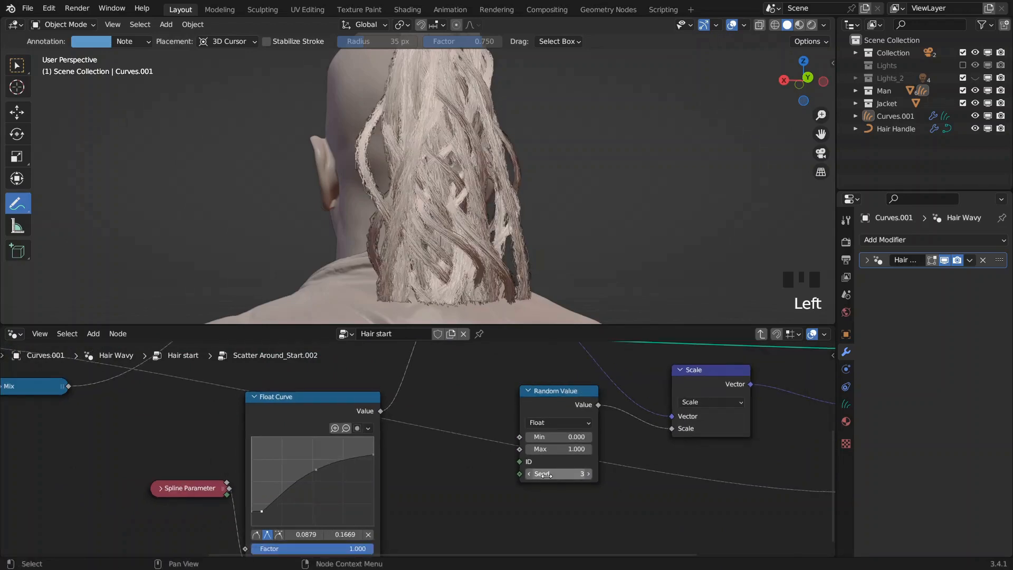
{"action": "left_click_drag", "start_coordinate": [547, 475], "coordinate": [588, 475]}
- Expose the copied Random Value node's ID as a new input on the Group Input node
{"action": "scroll", "coordinate": [483, 410], "scroll_direction": "down", "scroll_amount": 3}
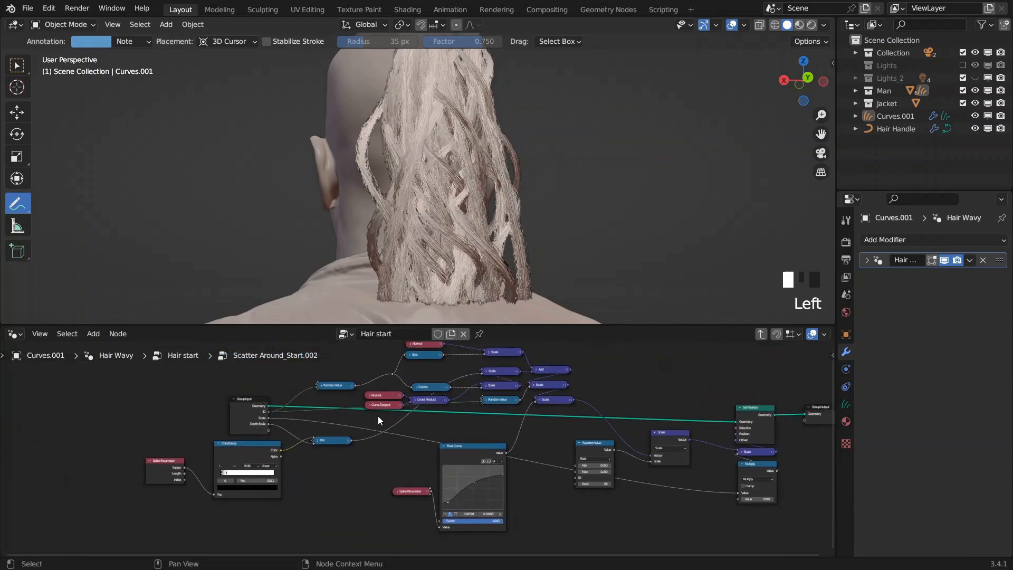
{"action": "scroll", "coordinate": [401, 433], "scroll_direction": "up", "scroll_amount": 2}
{"action": "scroll", "coordinate": [673, 477], "scroll_direction": "up", "scroll_amount": 1}
{"action": "left_click_drag", "start_coordinate": [688, 498], "coordinate": [157, 419]}
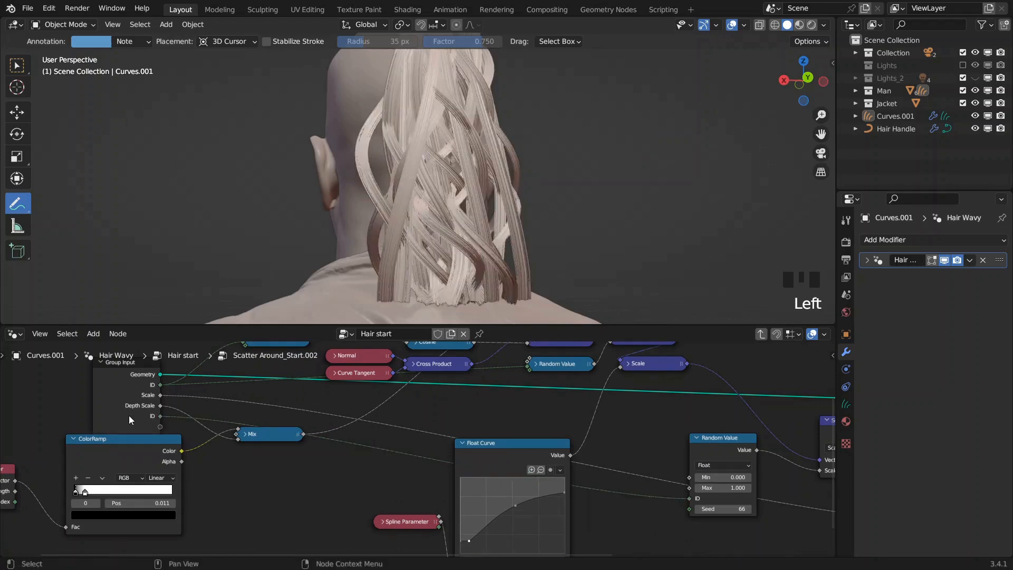
- Rename the new group input to String ID and reorder it directly below ID
{"action": "key", "text": "n"}
{"action": "left_click", "coordinate": [738, 422]}
{"action": "double_click", "coordinate": [738, 422]}
{"action": "type", "text": "String "}
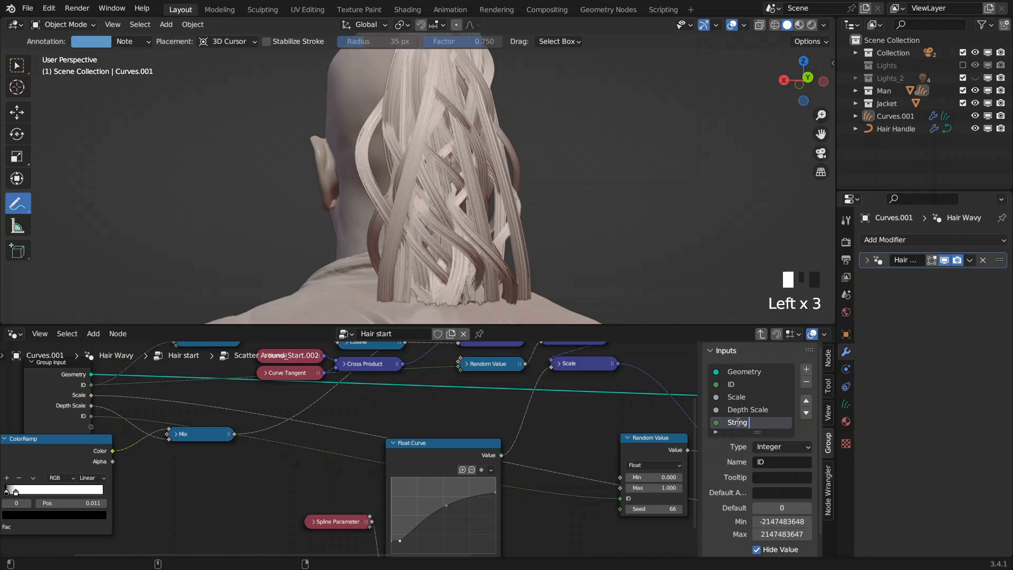
{"action": "type", "text": "ID"}
{"action": "left_click", "coordinate": [806, 400]}
{"action": "left_click", "coordinate": [806, 401]}
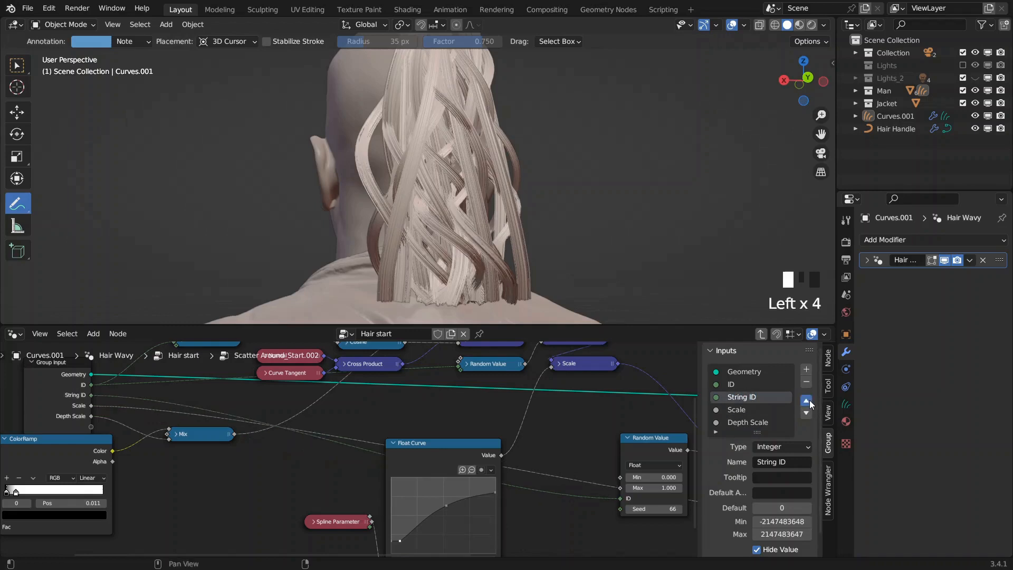
{"action": "left_click", "coordinate": [806, 401]}
{"action": "left_click", "coordinate": [806, 413]}
{"action": "key", "text": "n"}
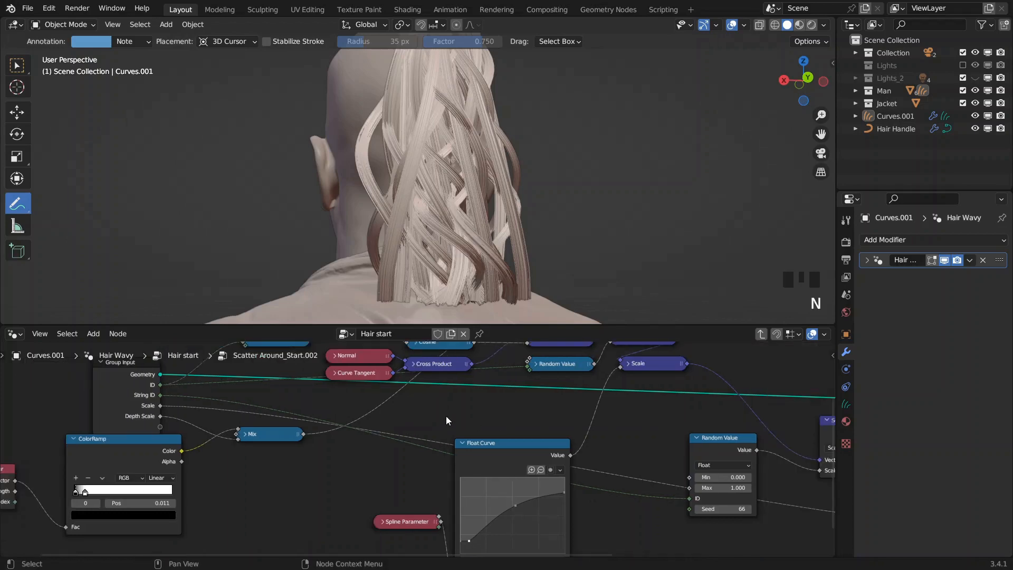
- Return to the Hair start tree and connect the first Duplicate Elements node's Duplicate Index to the last Scatter Around group's String ID
{"action": "scroll", "coordinate": [316, 394], "scroll_direction": "up", "scroll_amount": 3}
{"action": "key", "text": "Tab"}
{"action": "middle_click_drag", "start_coordinate": [527, 435], "coordinate": [724, 426]}
{"action": "middle_click_drag", "start_coordinate": [639, 417], "coordinate": [568, 417]}
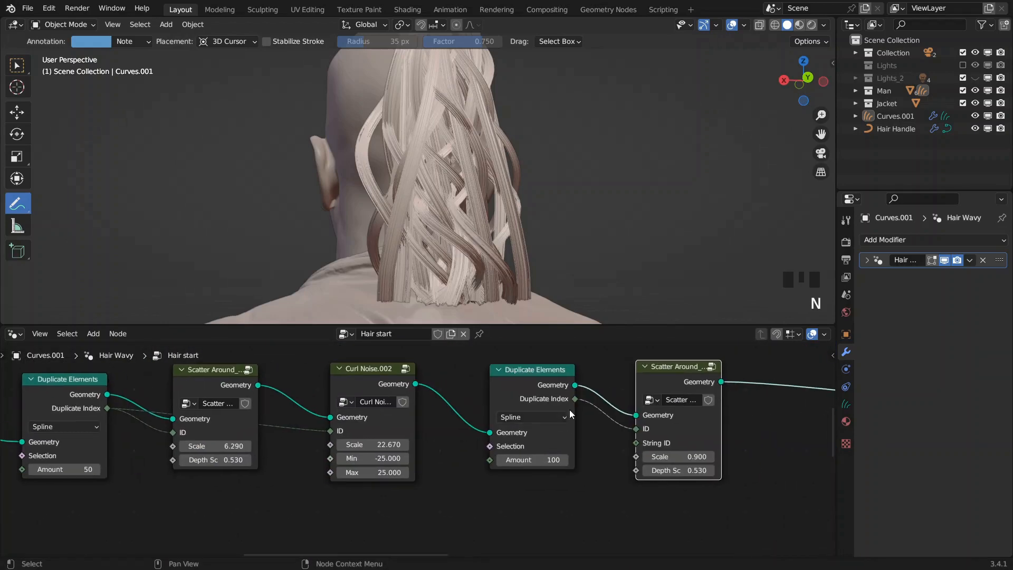
{"action": "scroll", "coordinate": [530, 417], "scroll_direction": "down", "scroll_amount": 5}
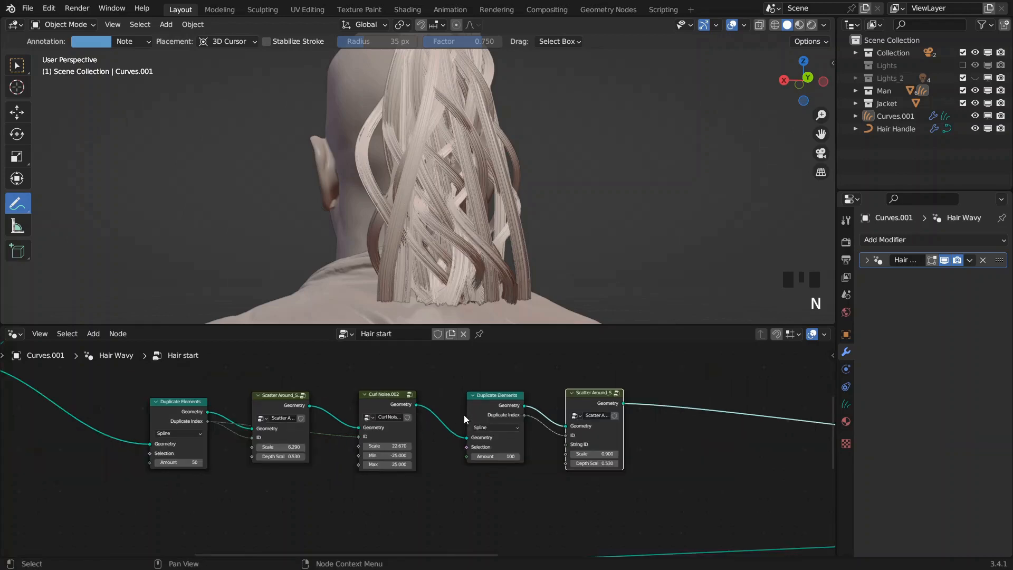
{"action": "scroll", "coordinate": [253, 417], "scroll_direction": "up", "scroll_amount": 2}
{"action": "left_click_drag", "start_coordinate": [172, 417], "coordinate": [589, 443]}
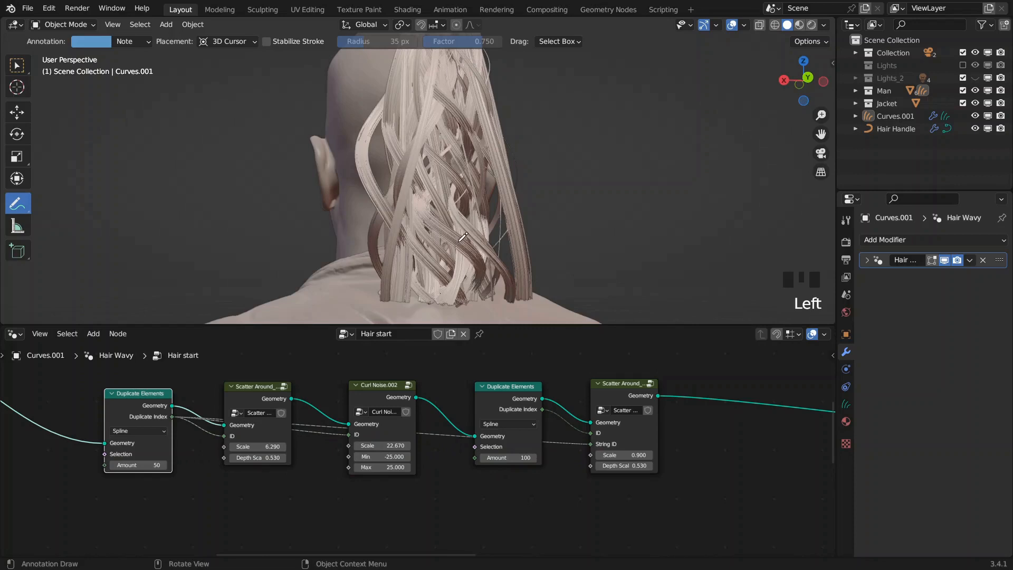
{"action": "scroll", "coordinate": [457, 236], "scroll_direction": "up", "scroll_amount": 3}
{"action": "scroll", "coordinate": [457, 235], "scroll_direction": "down", "scroll_amount": 1}
- Reopen the last Scatter Around group and set the copied Random Value node's Min to 0.600
{"action": "left_click", "coordinate": [628, 394]}
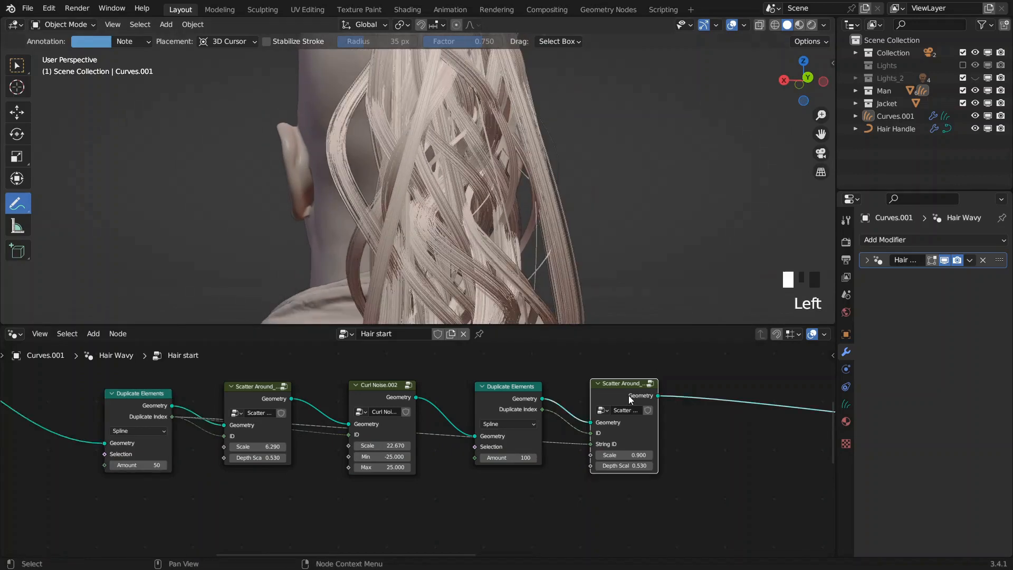
{"action": "key", "text": "Tab"}
{"action": "middle_click_drag", "start_coordinate": [708, 468], "coordinate": [446, 427]}
{"action": "scroll", "coordinate": [626, 445], "scroll_direction": "up", "scroll_amount": 3}
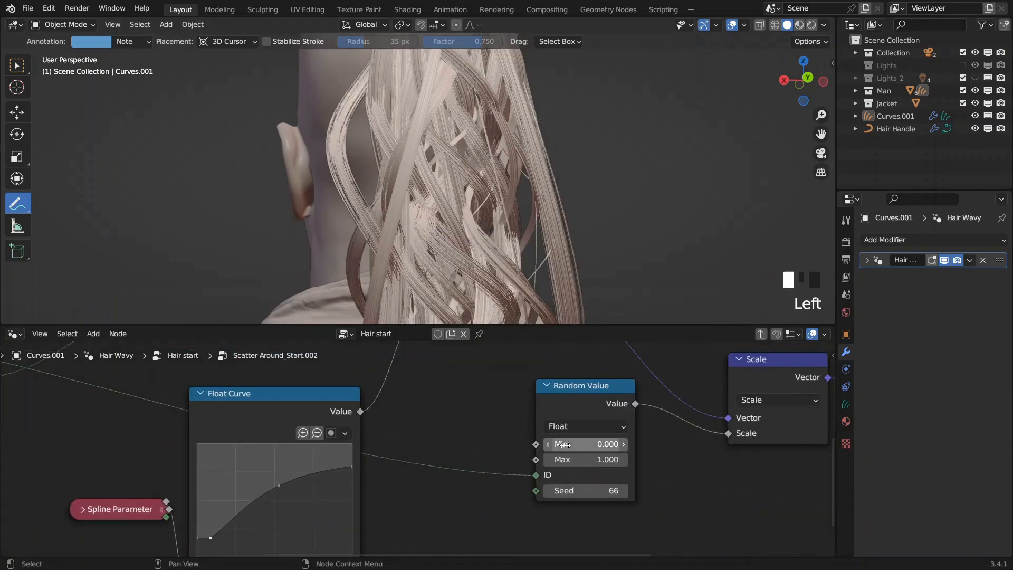
{"action": "left_click", "coordinate": [626, 445]}
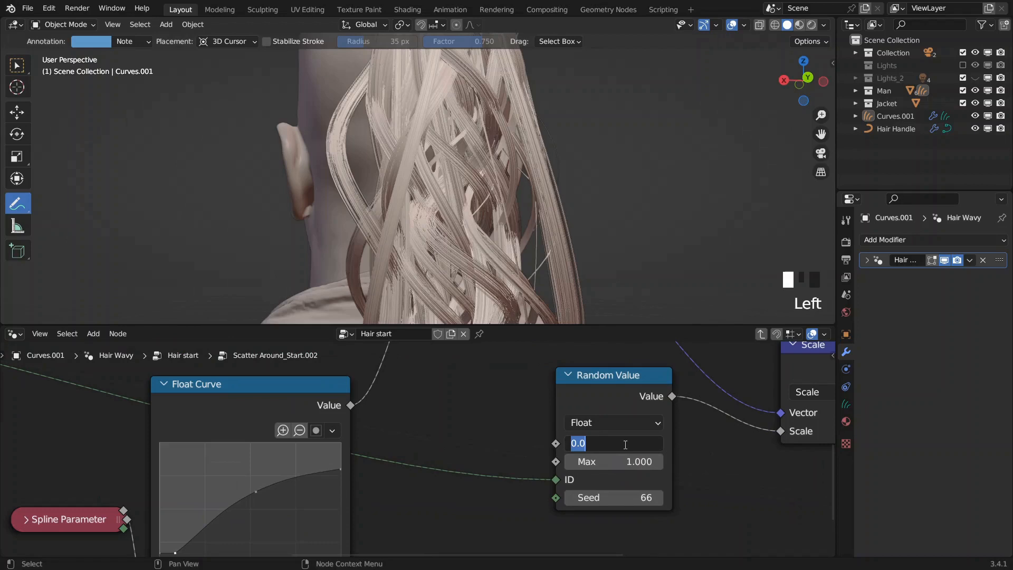
{"action": "type", "text": ".5"}
{"action": "key", "text": "BackSpace"}
{"action": "type", "text": "6"}
{"action": "key", "text": "Return"}
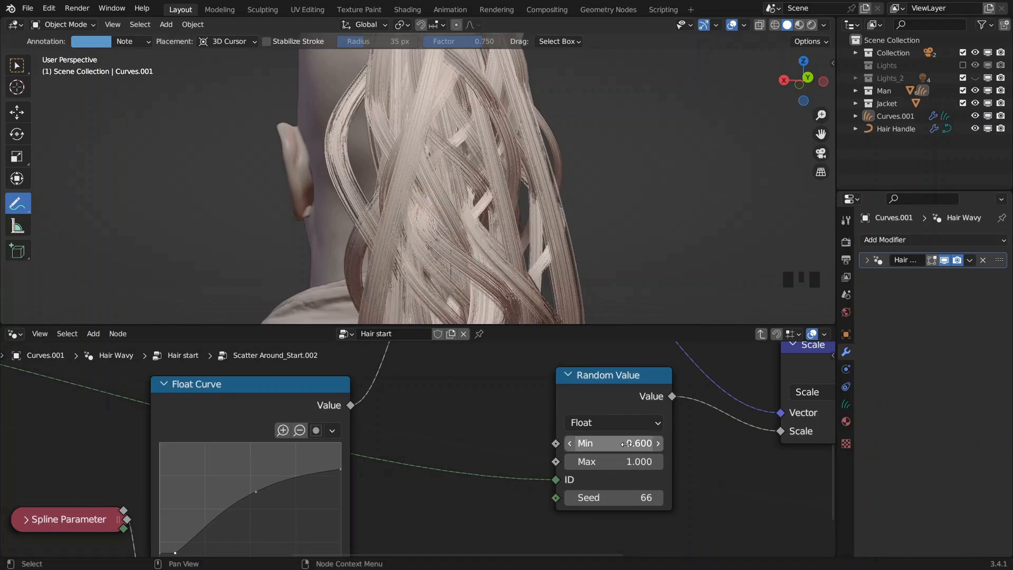
{"action": "middle_click_drag", "start_coordinate": [572, 174], "coordinate": [505, 168]}
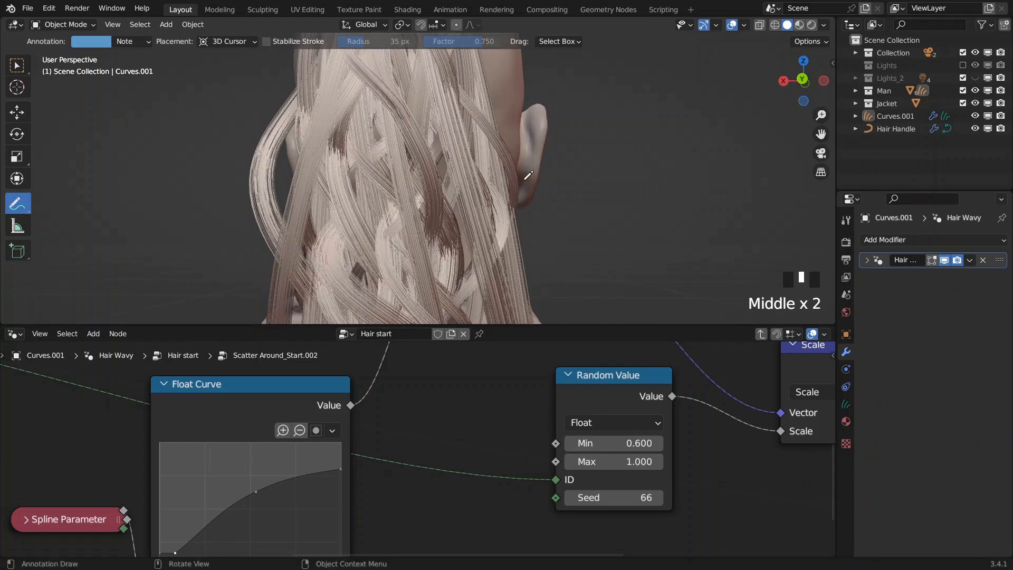
- Collapse the new Random Value and Scale nodes, stack them together and move them next to the existing Scale chain
{"action": "left_click", "coordinate": [566, 374]}
{"action": "scroll", "coordinate": [492, 401], "scroll_direction": "down", "scroll_amount": 3}
{"action": "left_click", "coordinate": [549, 387]}
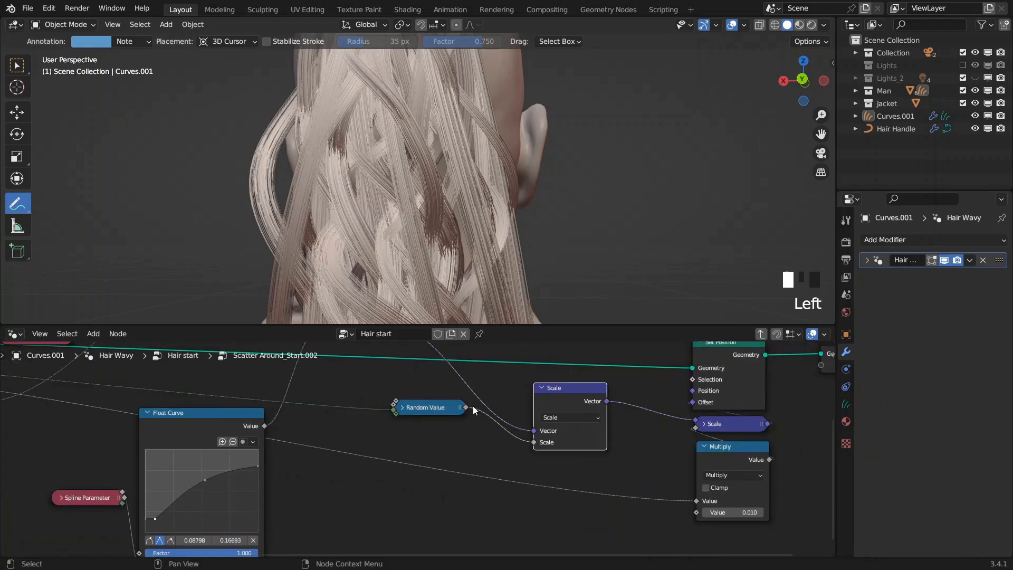
{"action": "left_click", "coordinate": [541, 387]}
{"action": "left_click_drag", "start_coordinate": [430, 409], "coordinate": [579, 411]}
{"action": "middle_click_drag", "start_coordinate": [579, 425], "coordinate": [567, 469]}
{"action": "left_click_drag", "start_coordinate": [572, 486], "coordinate": [552, 415]}
{"action": "key", "text": "g"}
{"action": "left_click", "coordinate": [434, 393]}
{"action": "scroll", "coordinate": [475, 401], "scroll_direction": "down", "scroll_amount": 3}
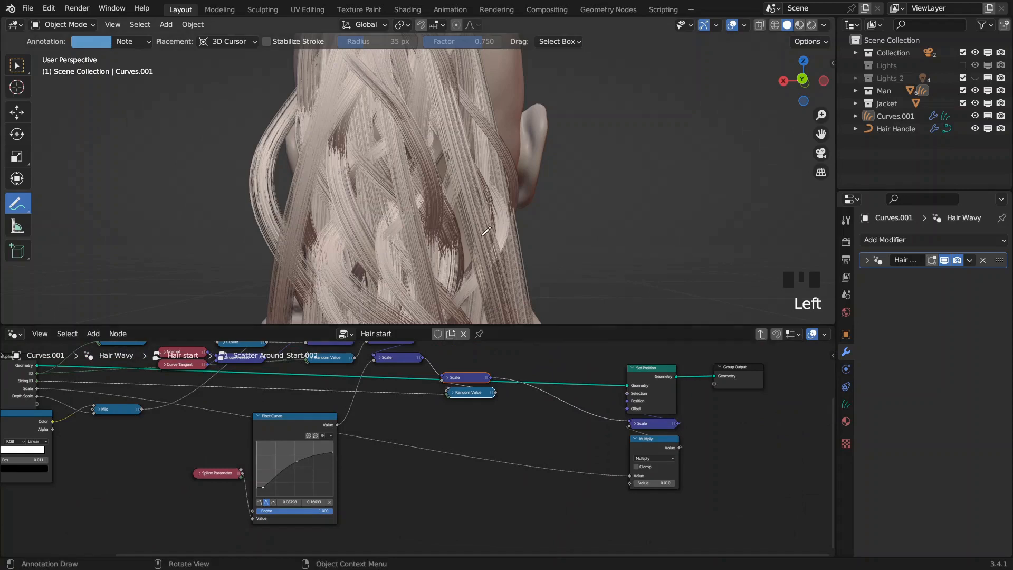
- Duplicate the Scale node fed by the Float Curve and insert the copy between the randomised Scale and the final Scale
{"action": "scroll", "coordinate": [496, 262], "scroll_direction": "down", "scroll_amount": 8}
{"action": "middle_click_drag", "start_coordinate": [502, 240], "coordinate": [477, 213], "text": "shift"}
{"action": "scroll", "coordinate": [498, 248], "scroll_direction": "up", "scroll_amount": 2}
{"action": "scroll", "coordinate": [478, 214], "scroll_direction": "up", "scroll_amount": 1}
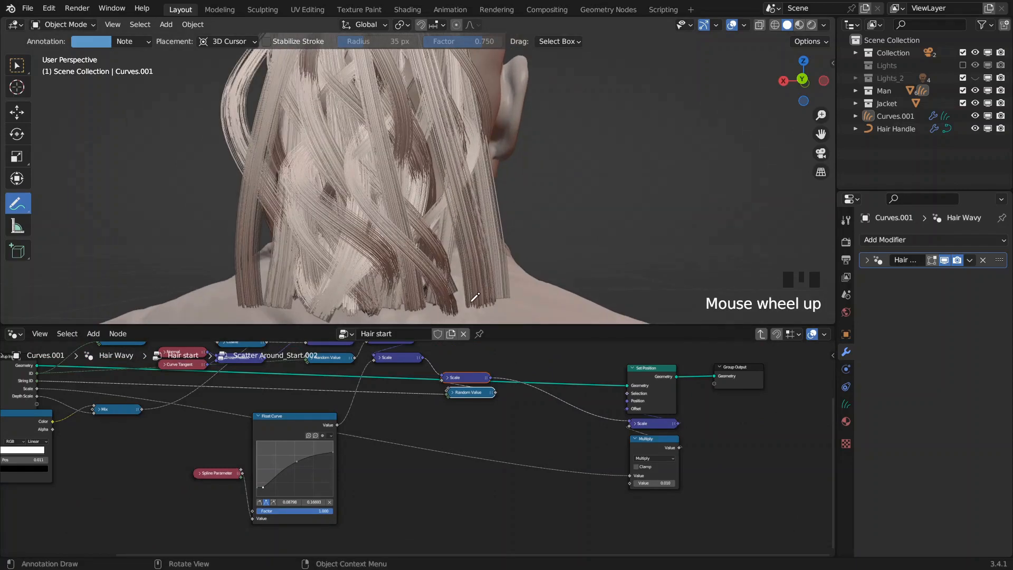
{"action": "scroll", "coordinate": [527, 404], "scroll_direction": "up", "scroll_amount": 1}
{"action": "scroll", "coordinate": [485, 414], "scroll_direction": "up", "scroll_amount": 1}
{"action": "middle_click_drag", "start_coordinate": [426, 413], "coordinate": [455, 461]}
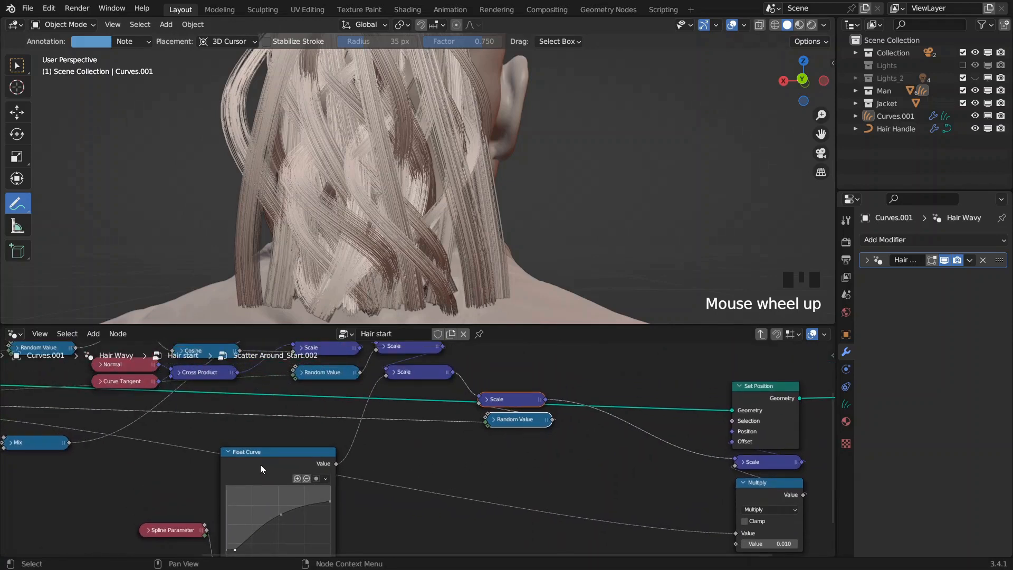
{"action": "left_click", "coordinate": [260, 464]}
{"action": "left_click", "coordinate": [413, 373]}
{"action": "key", "text": "shift+d"}
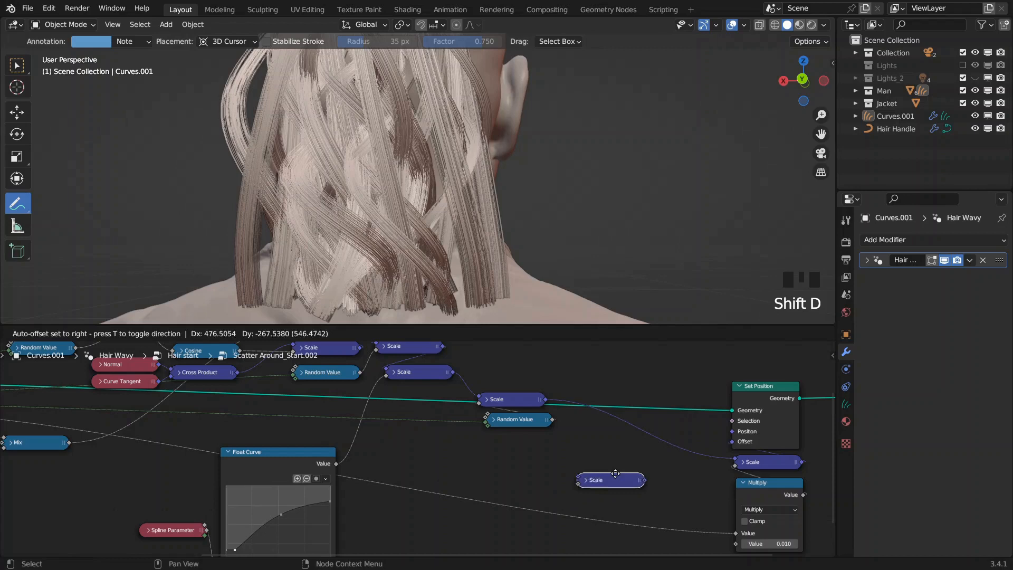
{"action": "left_click", "coordinate": [587, 443]}
- Duplicate the Float Curve with its Spline Parameter and connect the copied curve's Value to the new Scale node's Scale input
{"action": "middle_click_drag", "start_coordinate": [376, 476], "coordinate": [350, 438]}
{"action": "left_click_drag", "start_coordinate": [141, 452], "coordinate": [233, 508]}
{"action": "key", "text": "shift+d"}
{"action": "left_click", "coordinate": [432, 483]}
{"action": "middle_click_drag", "start_coordinate": [495, 415], "coordinate": [454, 539]}
{"action": "left_click_drag", "start_coordinate": [474, 523], "coordinate": [543, 421]}
{"action": "middle_click_drag", "start_coordinate": [112, 485], "coordinate": [192, 417]}
- Delete the duplicated Spline Parameter, connect the original one to the copied Float Curve's Value, and move that curve node closer
{"action": "left_click", "coordinate": [289, 463]}
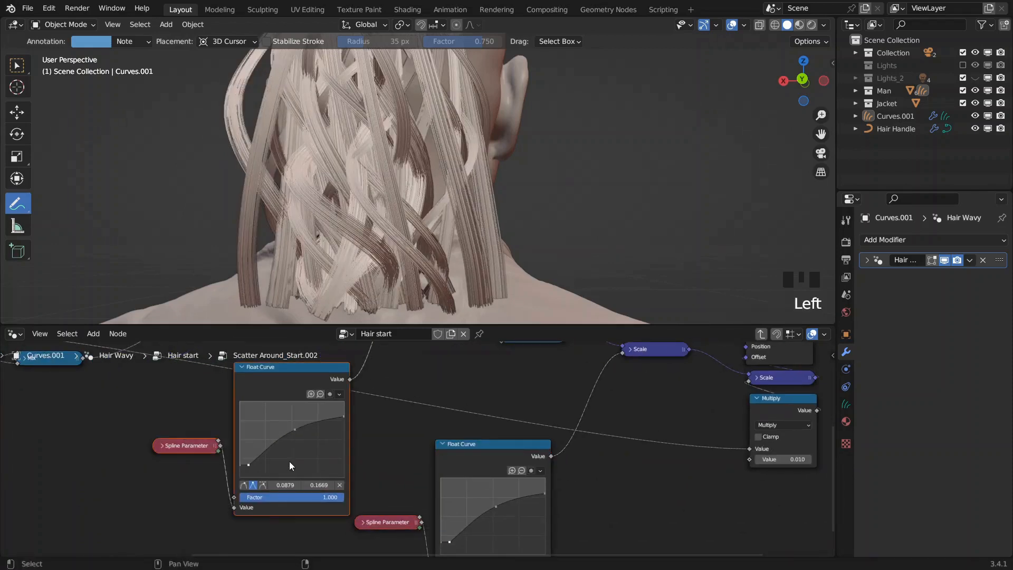
{"action": "right_click", "coordinate": [375, 478]}
{"action": "left_click", "coordinate": [171, 407]}
{"action": "middle_click_drag", "start_coordinate": [353, 484], "coordinate": [362, 440]}
{"action": "left_click", "coordinate": [393, 479]}
{"action": "key", "text": "x"}
{"action": "left_click_drag", "start_coordinate": [228, 402], "coordinate": [442, 528]}
{"action": "middle_click_drag", "start_coordinate": [413, 404], "coordinate": [450, 503]}
{"action": "left_click_drag", "start_coordinate": [507, 514], "coordinate": [543, 455]}
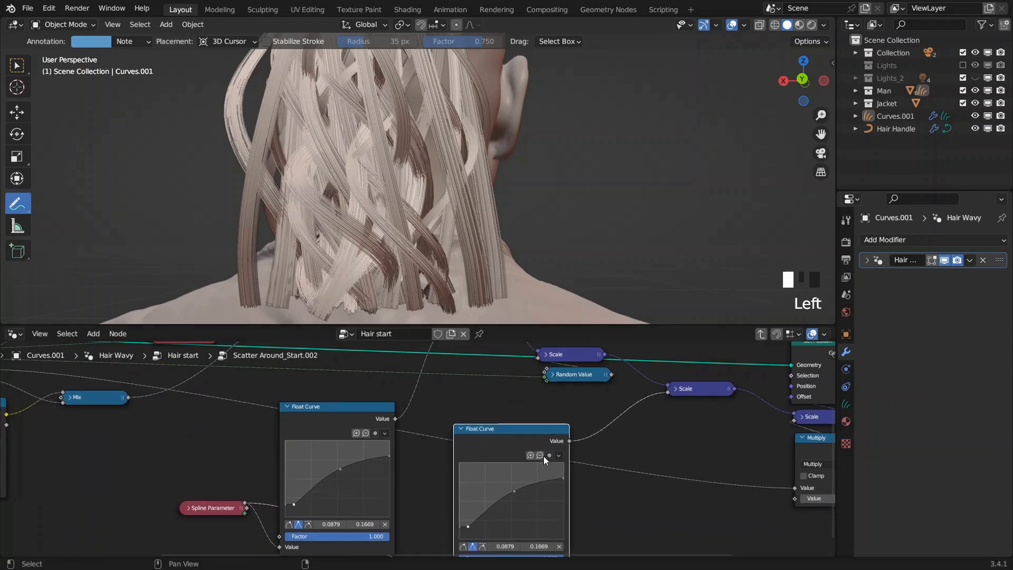
{"action": "middle_click_drag", "start_coordinate": [543, 455], "coordinate": [498, 392]}
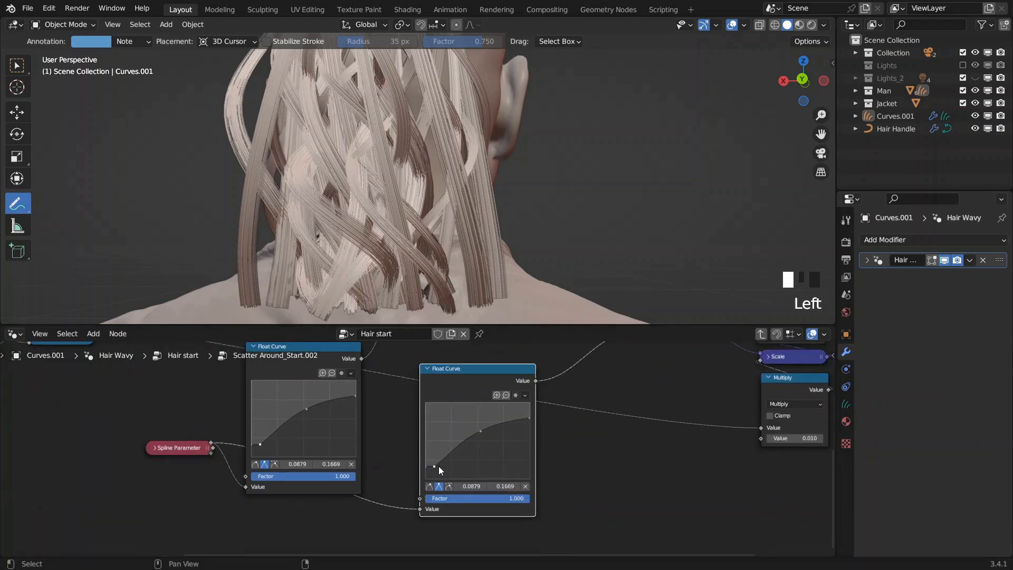
- Remove the copied Float Curve's low inner point, raise its start to the top and lower its end to about 0.09
{"action": "scroll", "coordinate": [438, 466], "scroll_direction": "up", "scroll_amount": 2}
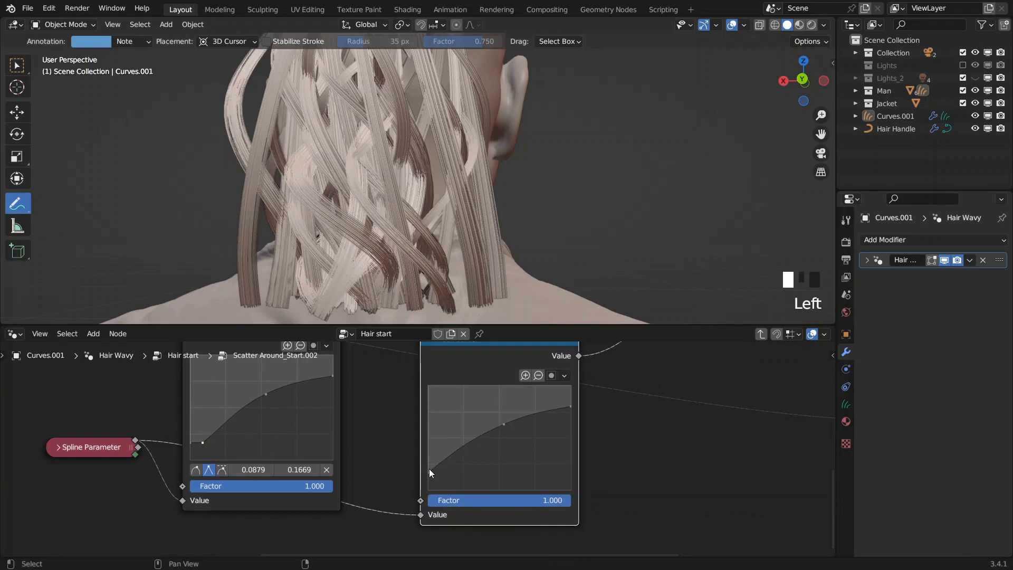
{"action": "left_click_drag", "start_coordinate": [429, 469], "coordinate": [442, 394]}
{"action": "left_click_drag", "start_coordinate": [568, 407], "coordinate": [570, 480]}
{"action": "scroll", "coordinate": [469, 141], "scroll_direction": "down", "scroll_amount": 3}
{"action": "middle_click_drag", "start_coordinate": [469, 142], "coordinate": [491, 73]}
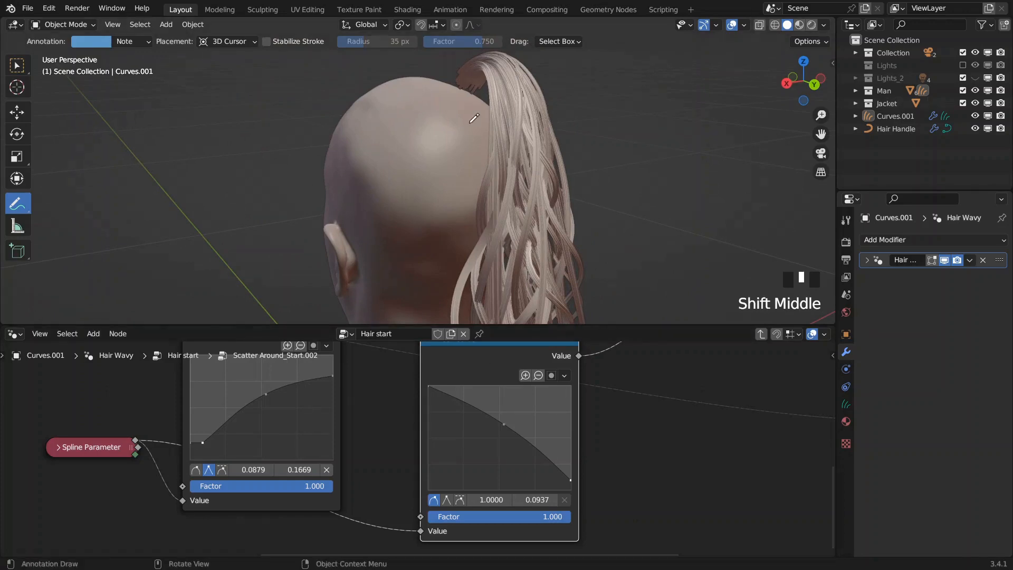
{"action": "mouse_move", "coordinate": [462, 78]}
{"action": "left_mouse_down"}
{"action": "mouse_move", "coordinate": [510, 140]}
{"action": "mouse_move", "coordinate": [522, 191]}
{"action": "mouse_move", "coordinate": [499, 191]}
{"action": "left_mouse_up"}
- Shift the falling Float Curve's start point along the top edge and move its middle point to 0.7137, 0.5104
{"action": "left_click_drag", "start_coordinate": [428, 389], "coordinate": [491, 387]}
{"action": "left_click_drag", "start_coordinate": [504, 424], "coordinate": [530, 437]}
{"action": "left_click", "coordinate": [530, 437]}
{"action": "middle_click_drag", "start_coordinate": [544, 211], "coordinate": [498, 170]}
{"action": "middle_click_drag", "start_coordinate": [498, 209], "coordinate": [497, 158], "text": "shift"}
{"action": "middle_click_drag", "start_coordinate": [497, 251], "coordinate": [507, 179], "text": "shift"}
{"action": "scroll", "coordinate": [501, 218], "scroll_direction": "up", "scroll_amount": 2}
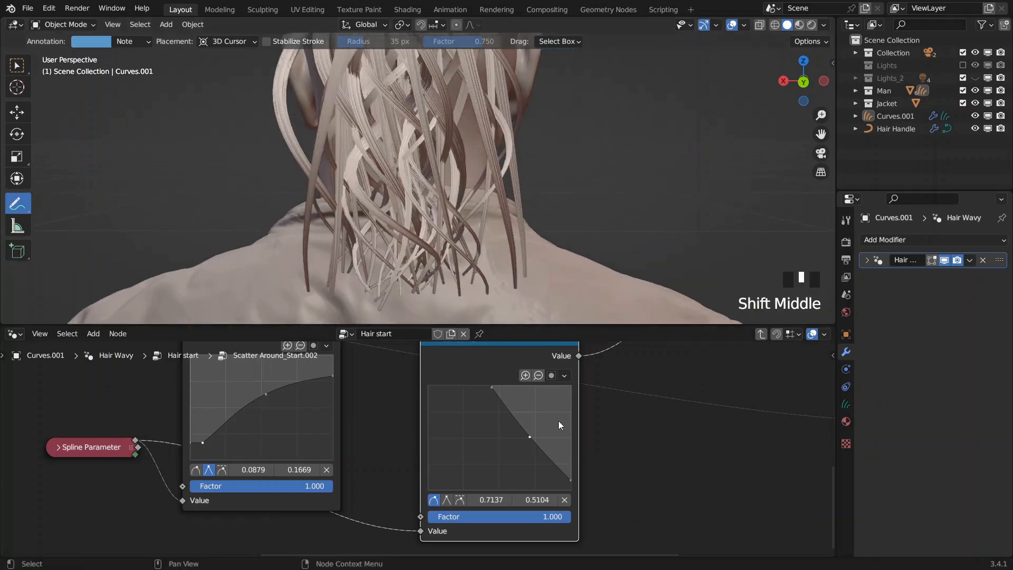
- Fine-tune the height of the falling Float Curve's end point while checking the taper of the ponytail tips
{"action": "left_click_drag", "start_coordinate": [571, 480], "coordinate": [571, 482]}
{"action": "scroll", "coordinate": [490, 211], "scroll_direction": "down", "scroll_amount": 2}
{"action": "mouse_move", "coordinate": [490, 158]}
{"action": "middle_mouse_down", "text": "shift"}
{"action": "mouse_move", "coordinate": [491, 201]}
{"action": "mouse_move", "coordinate": [549, 195]}
{"action": "middle_mouse_up", "text": "shift"}
{"action": "left_click_drag", "start_coordinate": [488, 79], "coordinate": [479, 110], "text": "ctrl"}
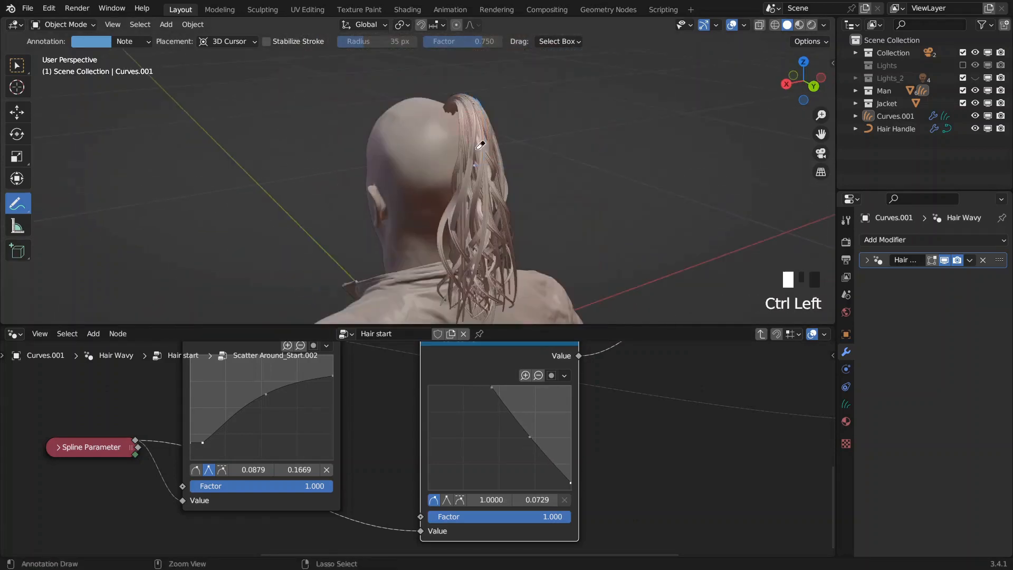
{"action": "scroll", "coordinate": [458, 195], "scroll_direction": "up", "scroll_amount": 3}
{"action": "mouse_move", "coordinate": [457, 196]}
{"action": "middle_mouse_down"}
{"action": "mouse_move", "coordinate": [429, 198]}
{"action": "mouse_move", "coordinate": [449, 198]}
{"action": "middle_mouse_up"}
{"action": "scroll", "coordinate": [430, 198], "scroll_direction": "up", "scroll_amount": 2}
{"action": "left_click_drag", "start_coordinate": [571, 482], "coordinate": [570, 478]}
{"action": "scroll", "coordinate": [509, 232], "scroll_direction": "down", "scroll_amount": 2}
{"action": "middle_click_drag", "start_coordinate": [509, 211], "coordinate": [454, 203]}
{"action": "middle_click_drag", "start_coordinate": [454, 185], "coordinate": [458, 248], "text": "shift"}
- Move the curve's start to 0.5076, 0.9843, its middle to 0.6259, 0.7239, and add lower points including one at 0.8320, 0.4010
{"action": "left_click_drag", "start_coordinate": [492, 387], "coordinate": [500, 387]}
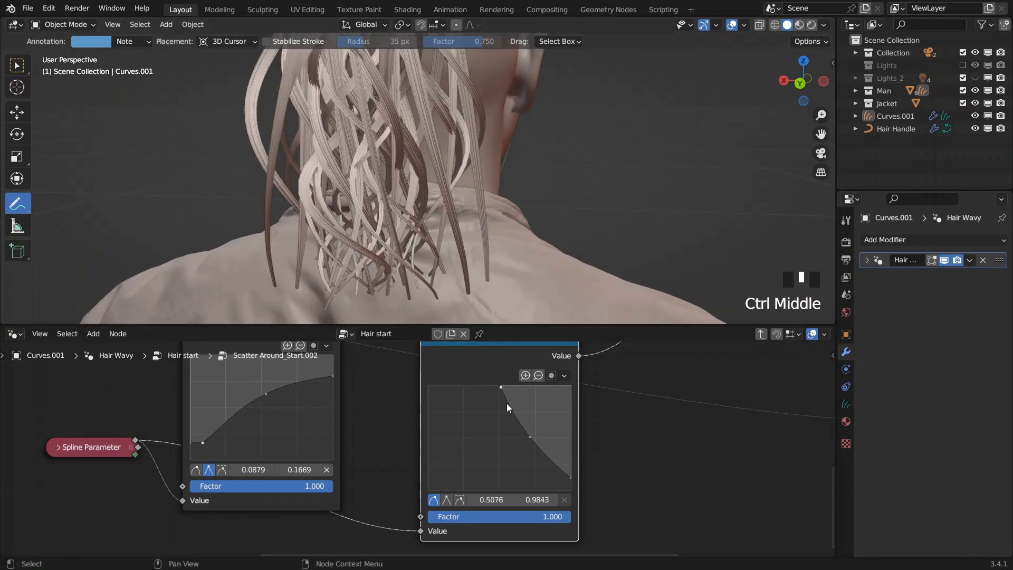
{"action": "left_click_drag", "start_coordinate": [528, 435], "coordinate": [517, 415]}
{"action": "left_click", "coordinate": [546, 444]}
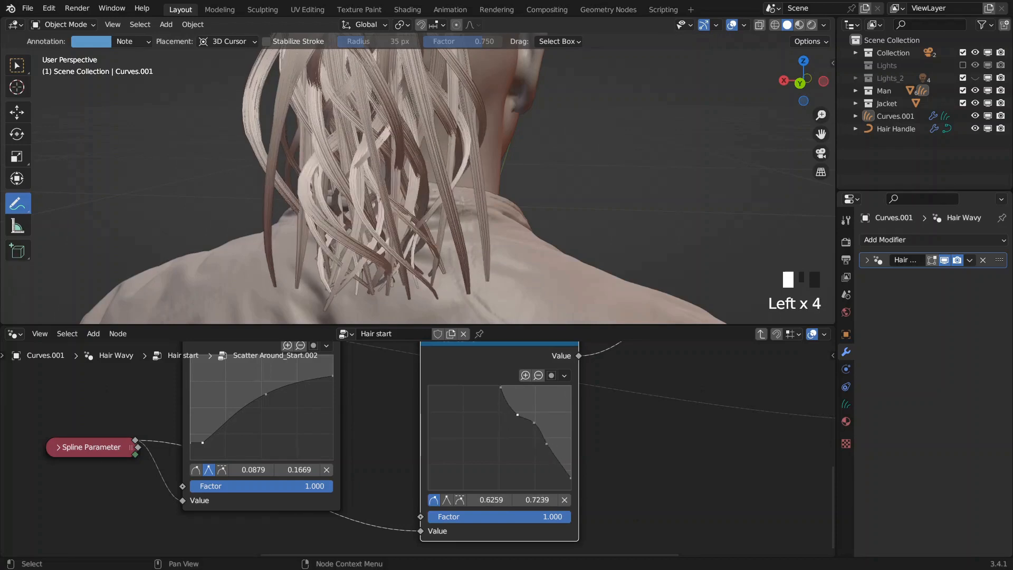
{"action": "scroll", "coordinate": [525, 242], "scroll_direction": "down", "scroll_amount": 2}
{"action": "mouse_move", "coordinate": [525, 243]}
{"action": "middle_mouse_down", "text": "shift"}
{"action": "mouse_move", "coordinate": [440, 244]}
{"action": "mouse_move", "coordinate": [519, 239]}
{"action": "middle_mouse_up", "text": "shift"}
{"action": "left_click_drag", "start_coordinate": [546, 443], "coordinate": [546, 448]}
{"action": "middle_click_drag", "start_coordinate": [513, 276], "coordinate": [495, 247]}
{"action": "scroll", "coordinate": [462, 228], "scroll_direction": "up", "scroll_amount": 3}
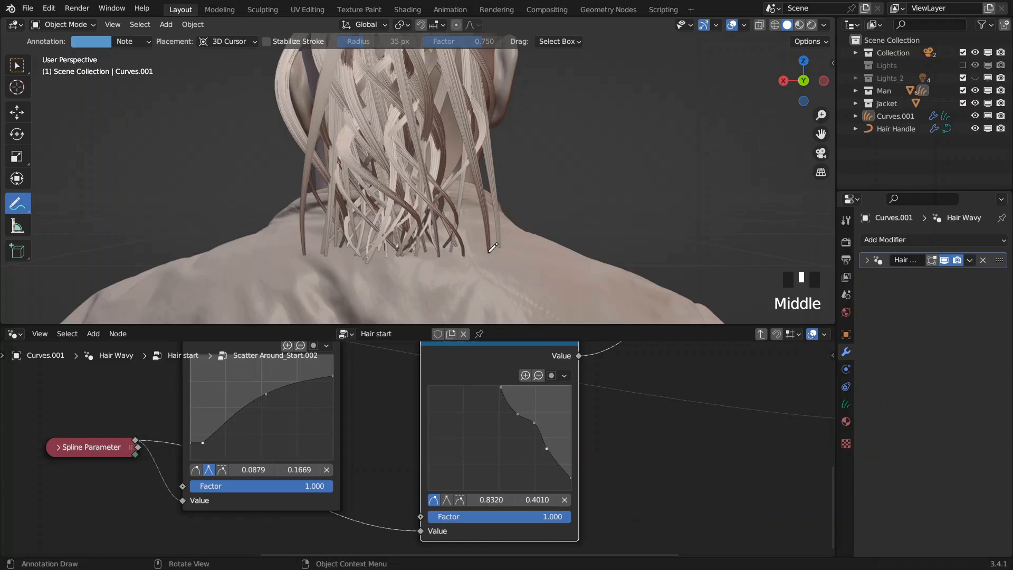
{"action": "scroll", "coordinate": [534, 373], "scroll_direction": "down", "scroll_amount": 2}
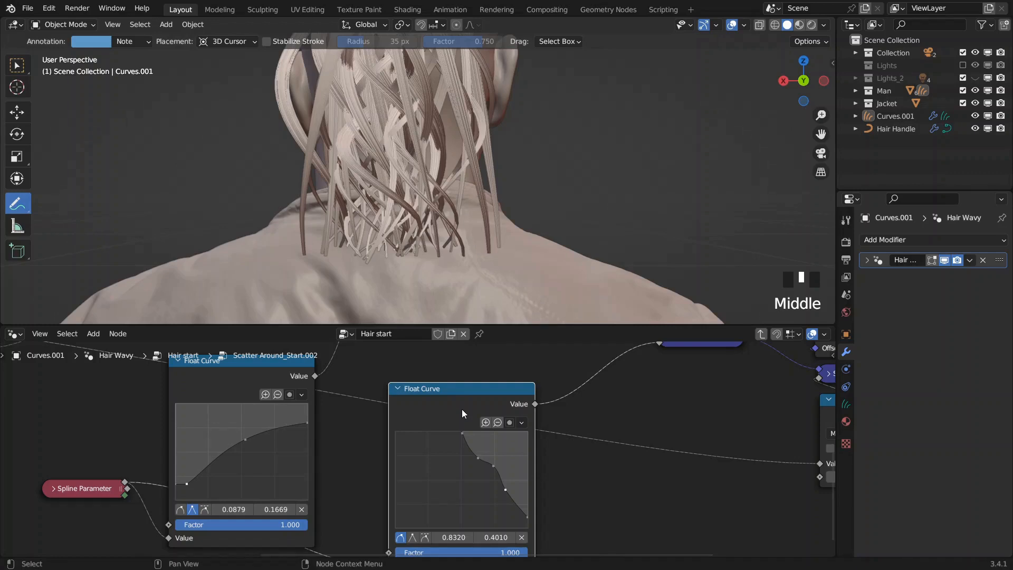
- Rearrange the Float Curve and neighbouring nodes to free space before the new Scale node
{"action": "left_click_drag", "start_coordinate": [463, 413], "coordinate": [434, 423]}
{"action": "middle_click_drag", "start_coordinate": [520, 413], "coordinate": [422, 461]}
{"action": "scroll", "coordinate": [429, 446], "scroll_direction": "down", "scroll_amount": 5}
{"action": "middle_click_drag", "start_coordinate": [478, 422], "coordinate": [584, 401]}
{"action": "left_click_drag", "start_coordinate": [210, 432], "coordinate": [316, 520]}
{"action": "left_click_drag", "start_coordinate": [322, 519], "coordinate": [253, 507]}
{"action": "left_click_drag", "start_coordinate": [433, 440], "coordinate": [371, 448]}
{"action": "middle_click_drag", "start_coordinate": [469, 457], "coordinate": [367, 443]}
- Add a Mix node beside the falling Float Curve and expand the Scale node that the curve feeds
{"action": "scroll", "coordinate": [425, 447], "scroll_direction": "up", "scroll_amount": 4}
{"action": "key", "text": "F3"}
{"action": "type", "text": "mix"}
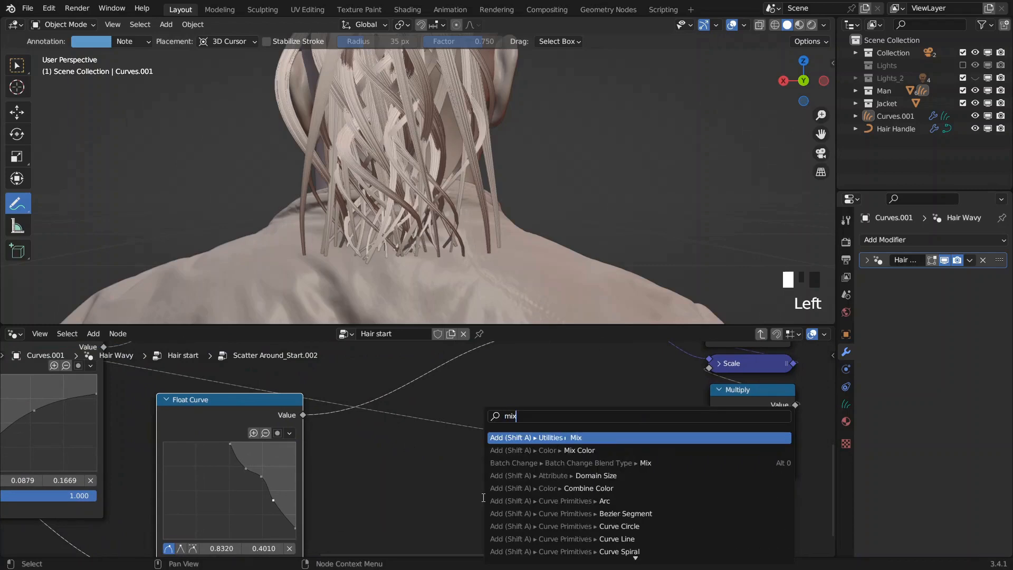
{"action": "key", "text": "Return"}
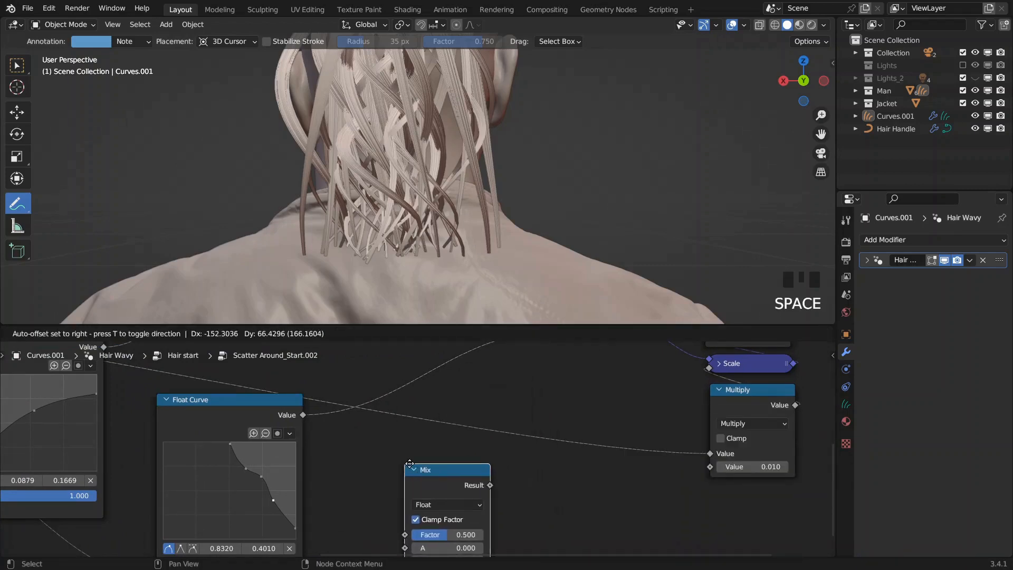
{"action": "middle_click_drag", "start_coordinate": [400, 458], "coordinate": [429, 495]}
{"action": "scroll", "coordinate": [464, 393], "scroll_direction": "down", "scroll_amount": 1}
{"action": "left_click", "coordinate": [548, 392]}
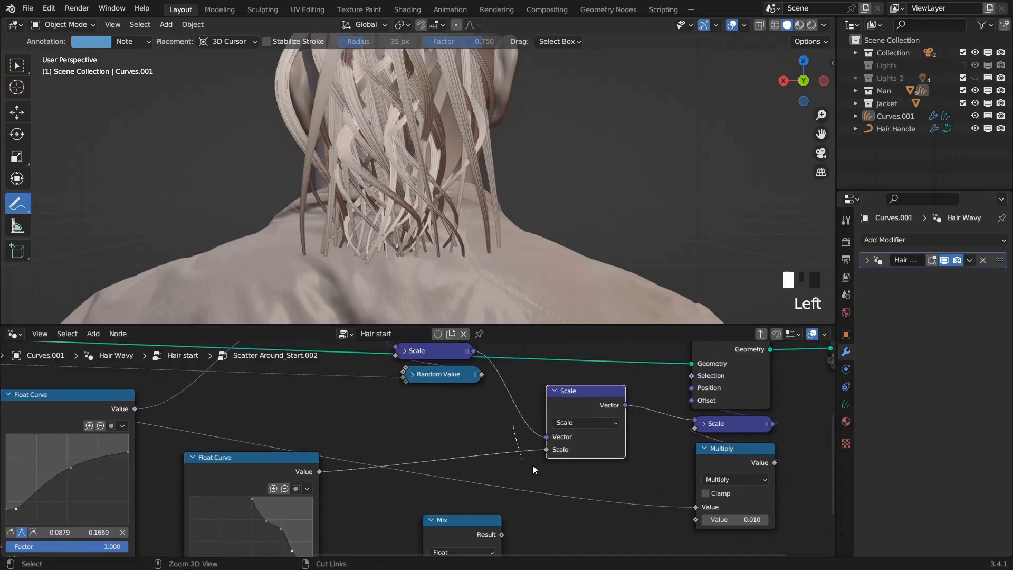
- Unlink the falling Float Curve from the expanded Scale node and reconnect it to compare the clump shapes
{"action": "right_click_drag", "start_coordinate": [533, 465], "coordinate": [537, 441], "text": "ctrl"}
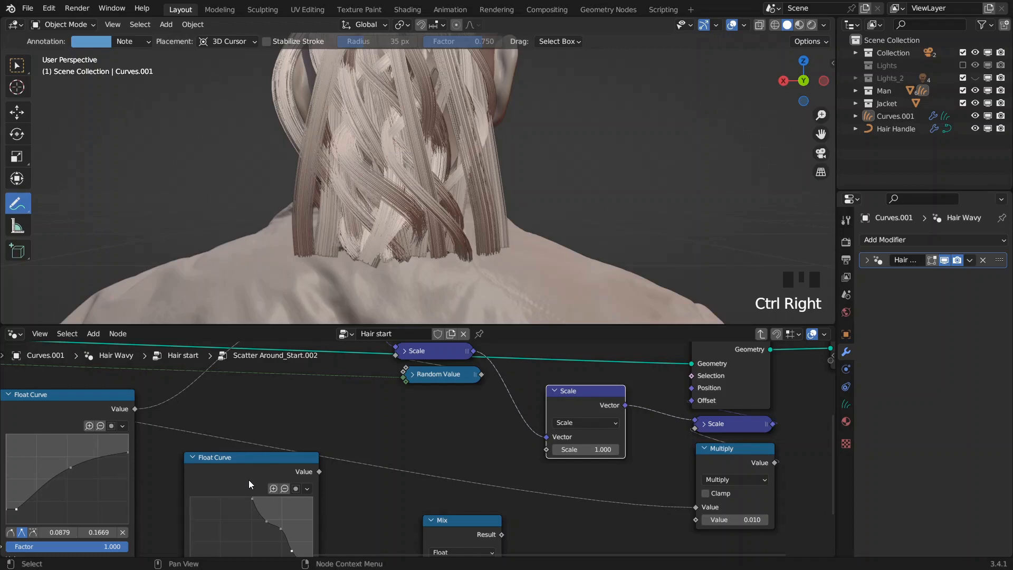
{"action": "left_click_drag", "start_coordinate": [312, 471], "coordinate": [555, 452]}
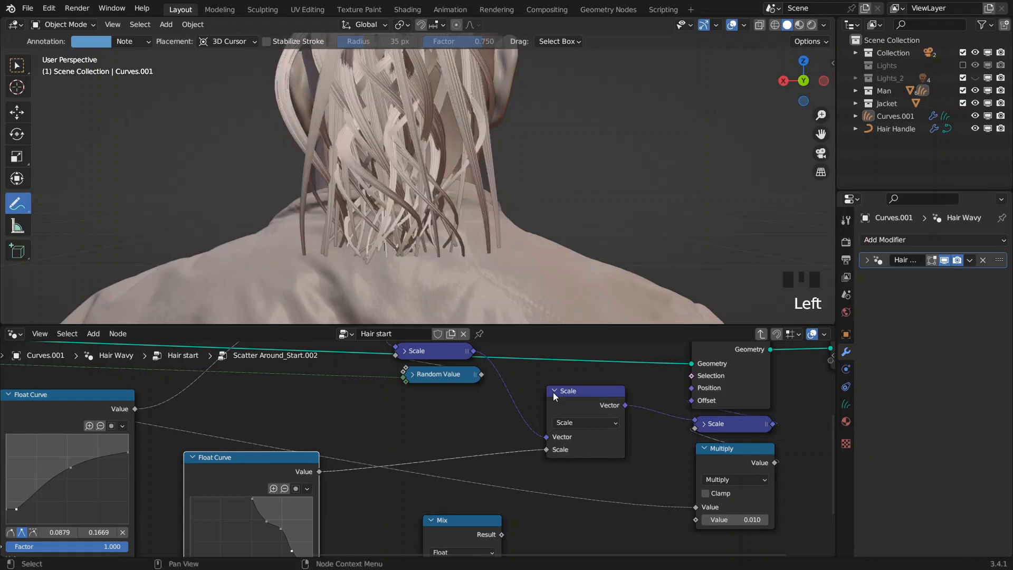
- Set the Mix node's A to 1.000, connect the falling Float Curve to B, and link its Result to the Scale input
{"action": "scroll", "coordinate": [454, 465], "scroll_direction": "down", "scroll_amount": 5}
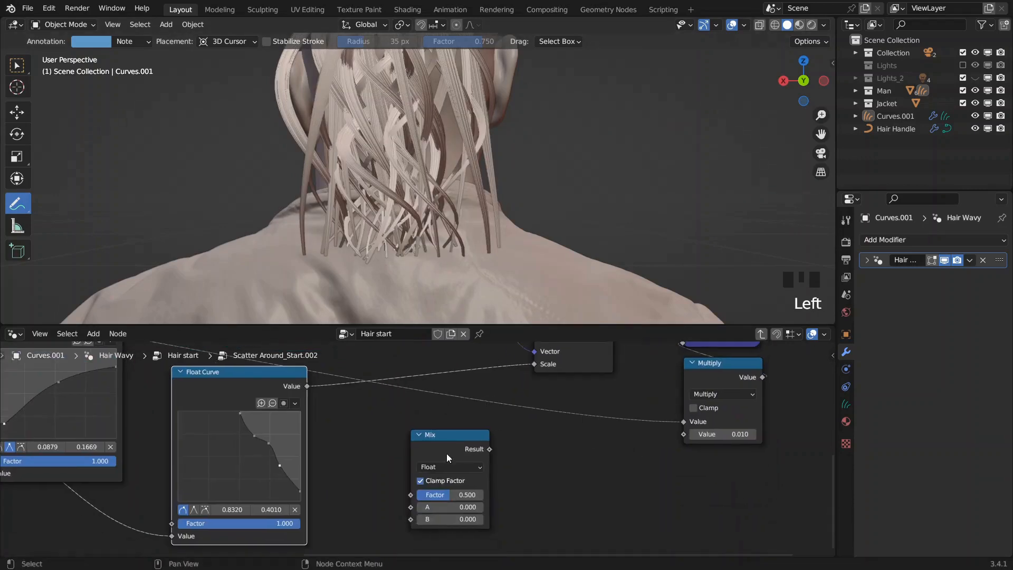
{"action": "left_click", "coordinate": [447, 505]}
{"action": "key", "text": "BackSpace"}
{"action": "type", "text": "1"}
{"action": "key", "text": "Return"}
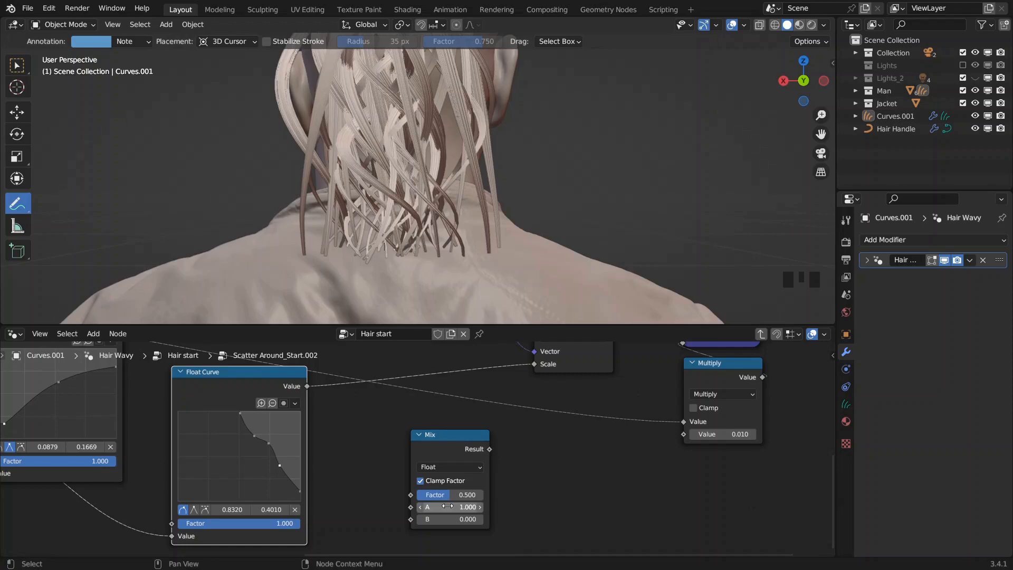
{"action": "left_click_drag", "start_coordinate": [307, 386], "coordinate": [416, 513]}
{"action": "middle_click_drag", "start_coordinate": [450, 453], "coordinate": [456, 482]}
{"action": "left_click_drag", "start_coordinate": [453, 476], "coordinate": [540, 387]}
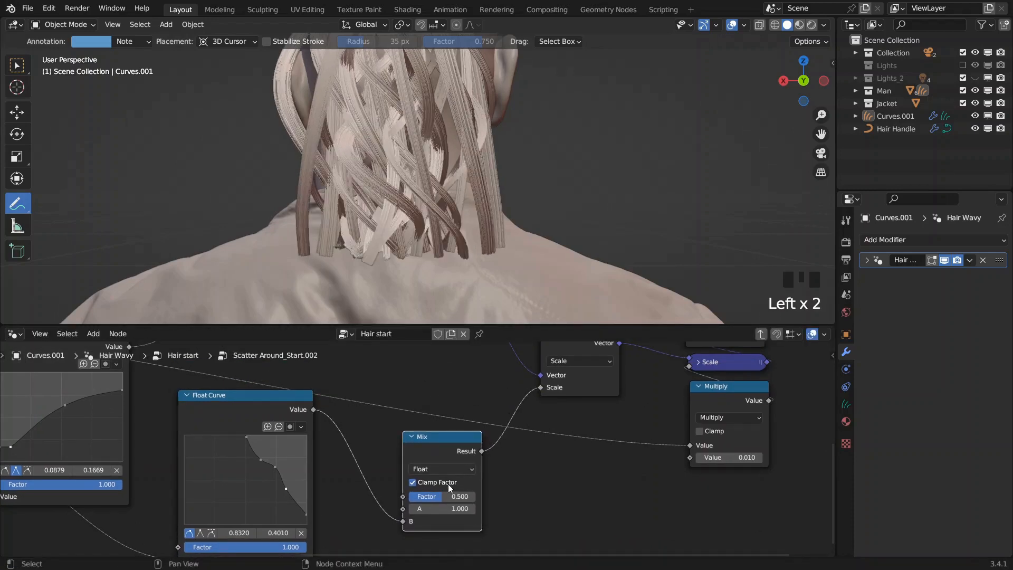
- Test the Mix node's Factor at 0.000 and 1.000, and move the node closer to the Scale node
{"action": "left_click_drag", "start_coordinate": [437, 500], "coordinate": [406, 500]}
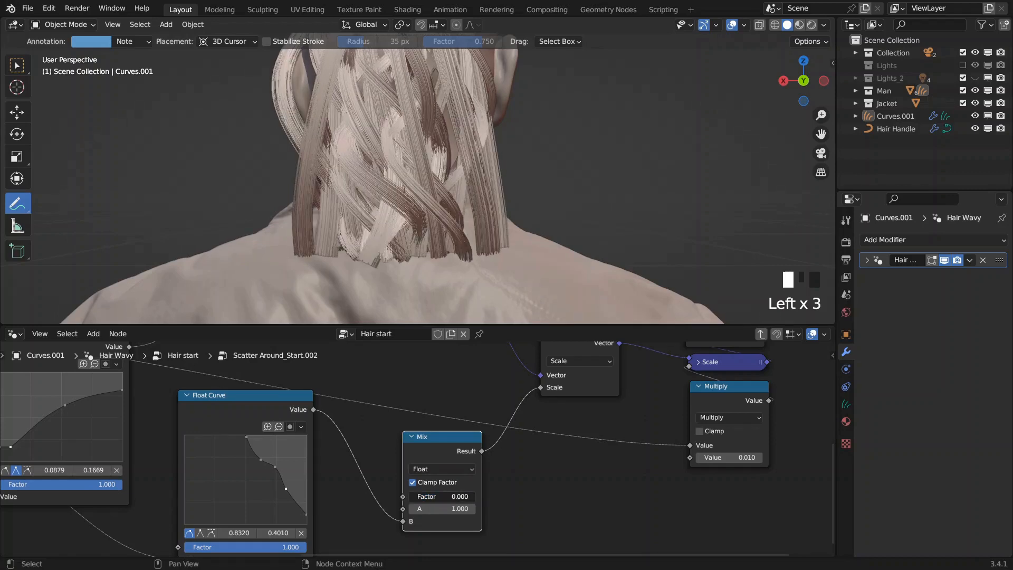
{"action": "left_click_drag", "start_coordinate": [413, 496], "coordinate": [475, 497]}
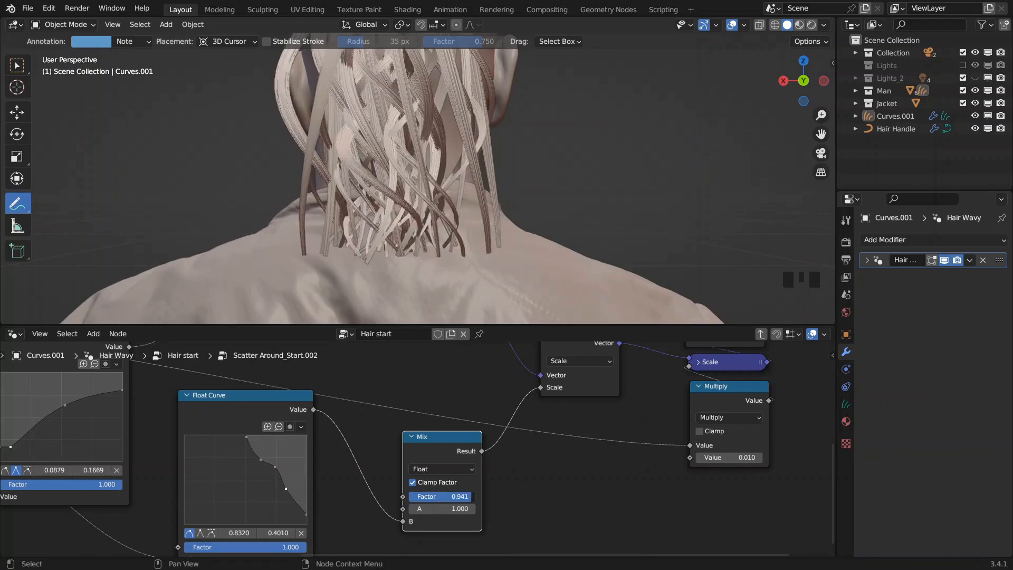
{"action": "left_click_drag", "start_coordinate": [236, 409], "coordinate": [234, 408]}
{"action": "left_click_drag", "start_coordinate": [439, 441], "coordinate": [470, 409]}
- Add a Random Value node below the Mix node and set its Seed to 32
{"action": "middle_click_drag", "start_coordinate": [467, 447], "coordinate": [491, 399]}
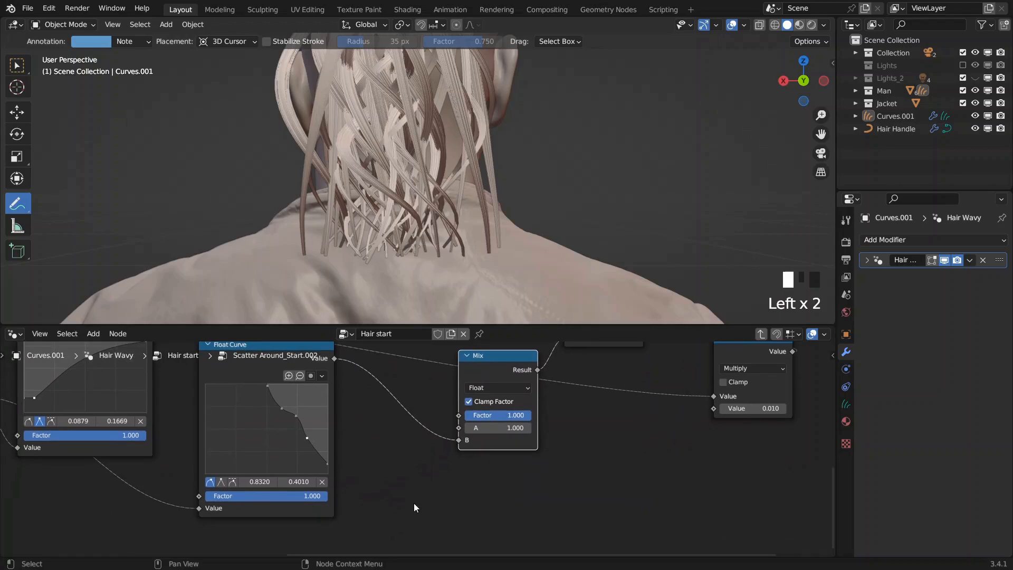
{"action": "key", "text": "F3"}
{"action": "type", "text": "ran"}
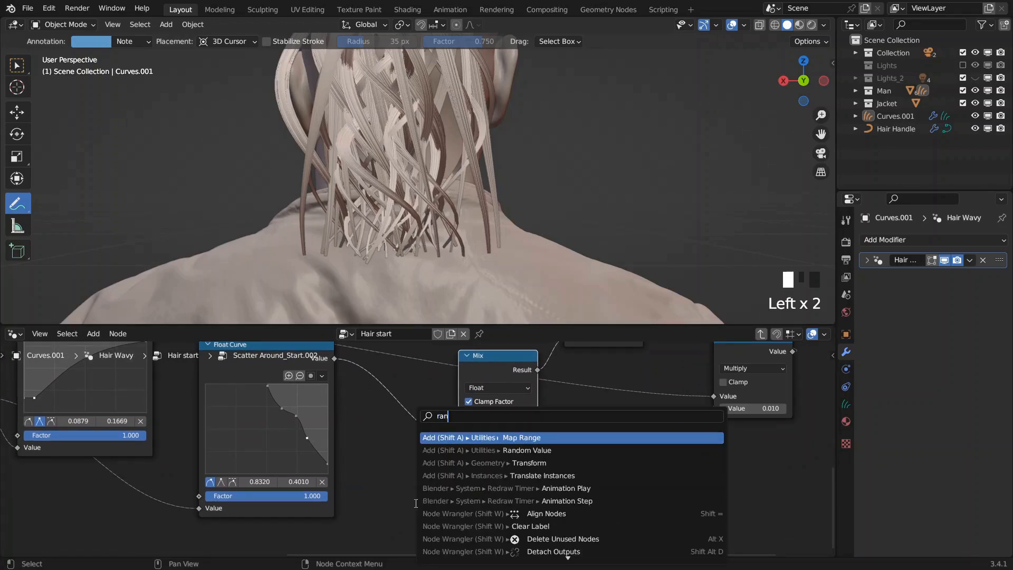
{"action": "left_click", "coordinate": [438, 450]}
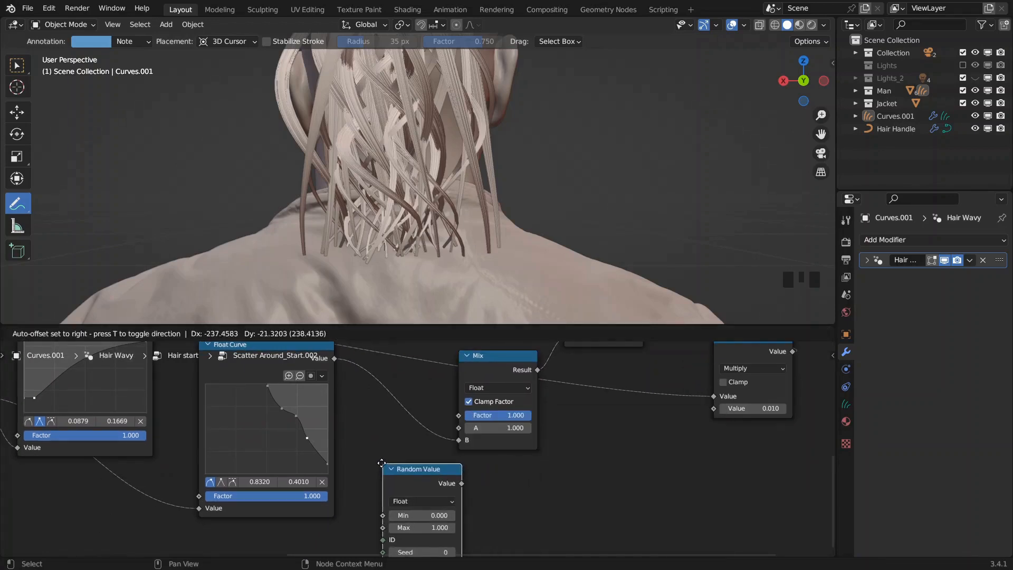
{"action": "left_click", "coordinate": [384, 464]}
{"action": "left_click", "coordinate": [377, 458]}
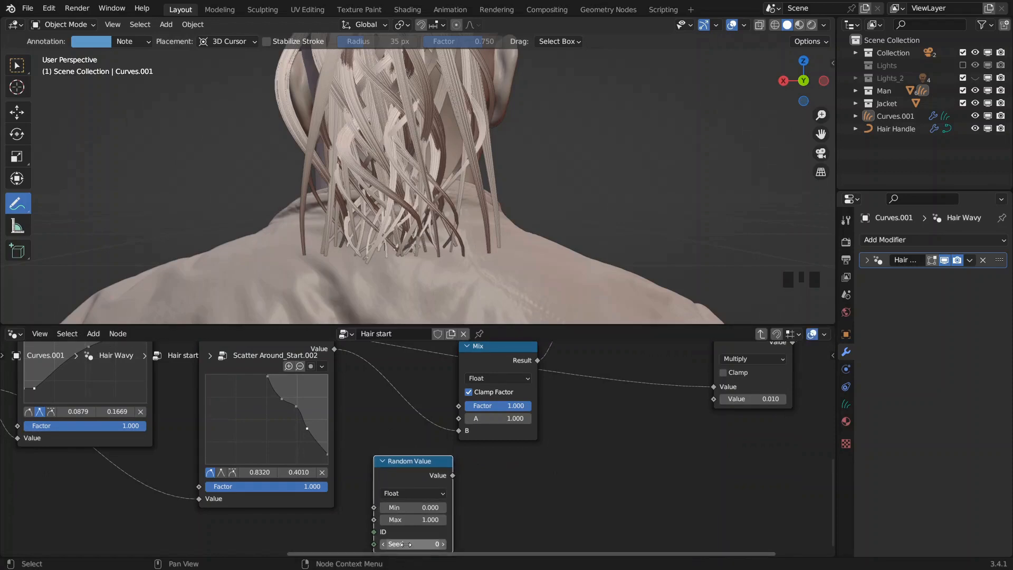
{"action": "left_click_drag", "start_coordinate": [413, 544], "coordinate": [429, 544]}
{"action": "middle_click_drag", "start_coordinate": [495, 483], "coordinate": [532, 449]}
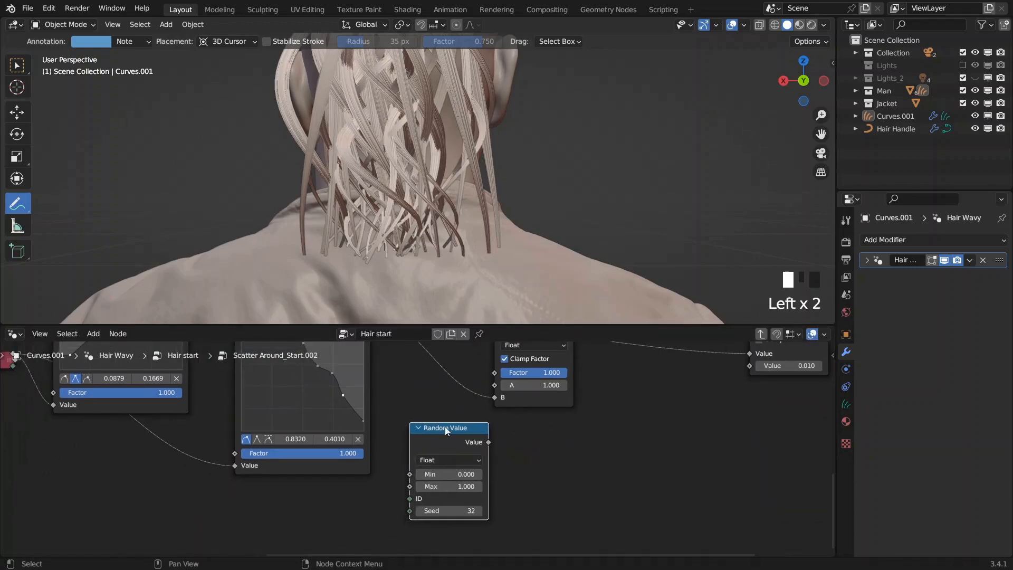
- Connect the Group Input's String ID to the new Random Value node's ID
{"action": "scroll", "coordinate": [321, 406], "scroll_direction": "down", "scroll_amount": 3}
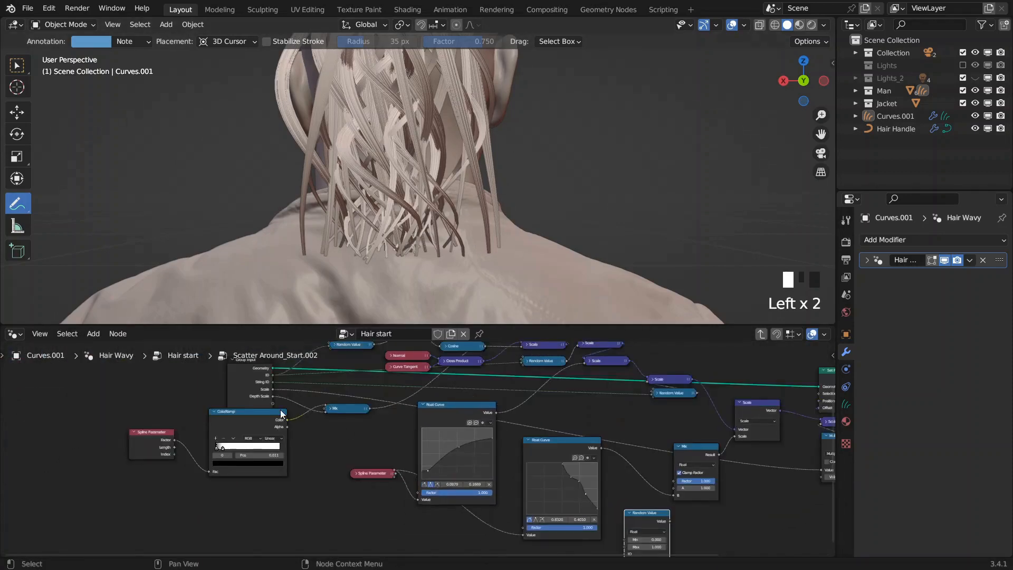
{"action": "scroll", "coordinate": [282, 414], "scroll_direction": "up", "scroll_amount": 4}
{"action": "left_click_drag", "start_coordinate": [414, 374], "coordinate": [831, 443]}
{"action": "left_click_drag", "start_coordinate": [707, 554], "coordinate": [631, 488]}
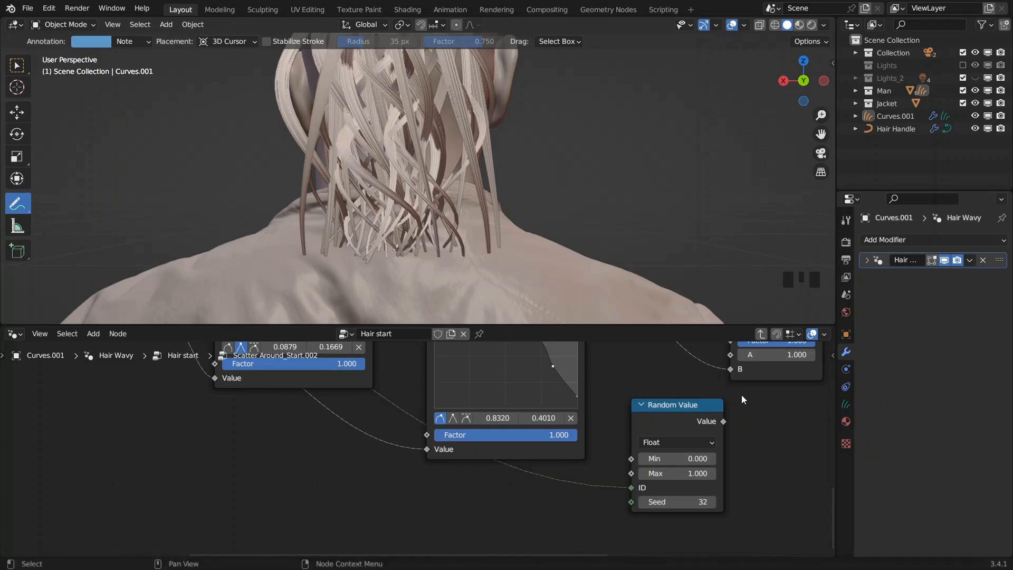
- Reposition the new Random Value node and connect its Value to the Mix node's Factor
{"action": "middle_click_drag", "start_coordinate": [737, 394], "coordinate": [688, 434]}
{"action": "left_click_drag", "start_coordinate": [621, 445], "coordinate": [612, 432]}
{"action": "middle_click_drag", "start_coordinate": [657, 431], "coordinate": [605, 452]}
{"action": "left_click_drag", "start_coordinate": [603, 469], "coordinate": [629, 400]}
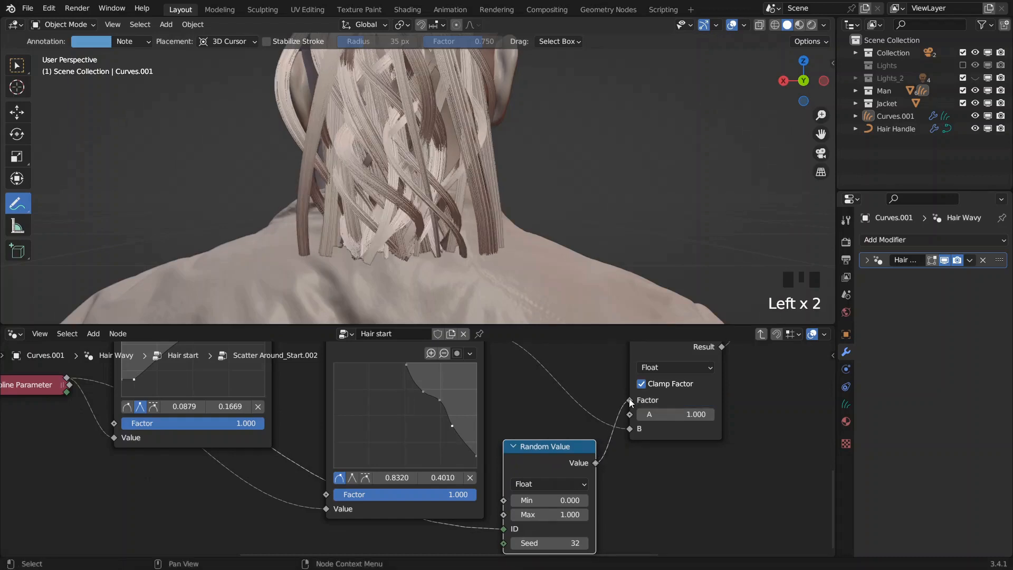
- Set the Min of the Random Value node driving the Mix factor to 0.600
{"action": "scroll", "coordinate": [469, 230], "scroll_direction": "up", "scroll_amount": 2}
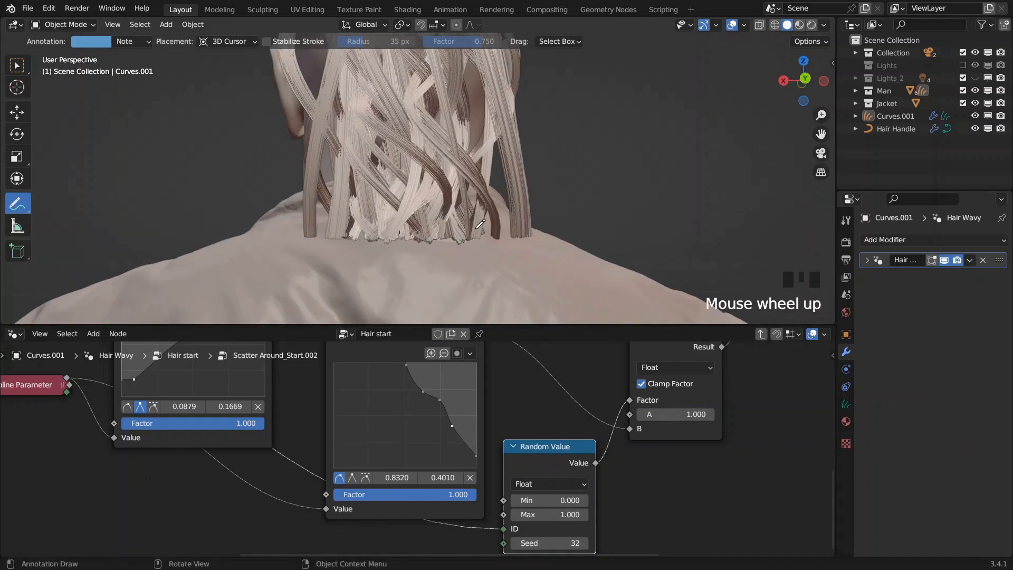
{"action": "middle_click_drag", "start_coordinate": [541, 403], "coordinate": [532, 378]}
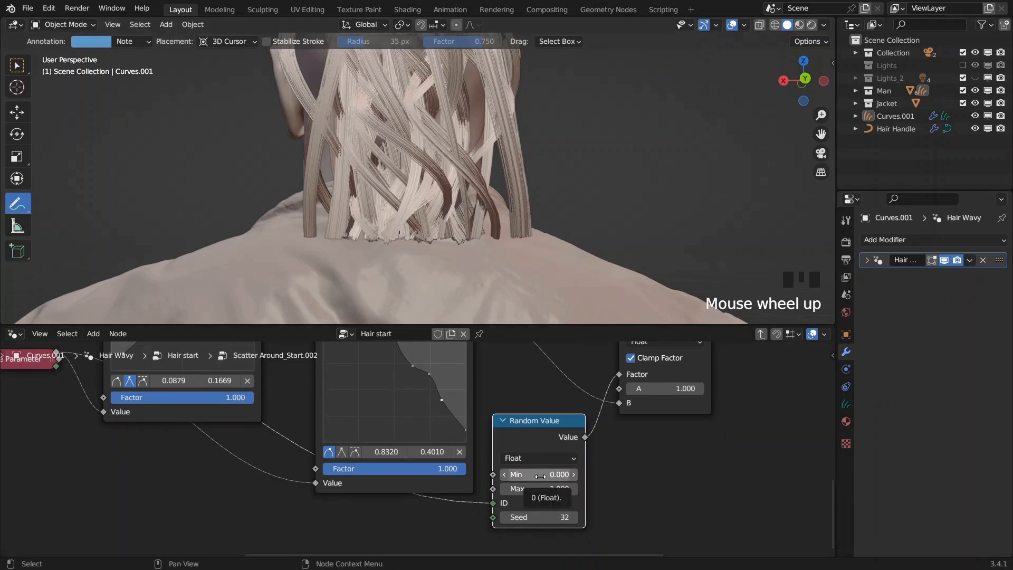
{"action": "left_click_drag", "start_coordinate": [540, 476], "coordinate": [559, 476]}
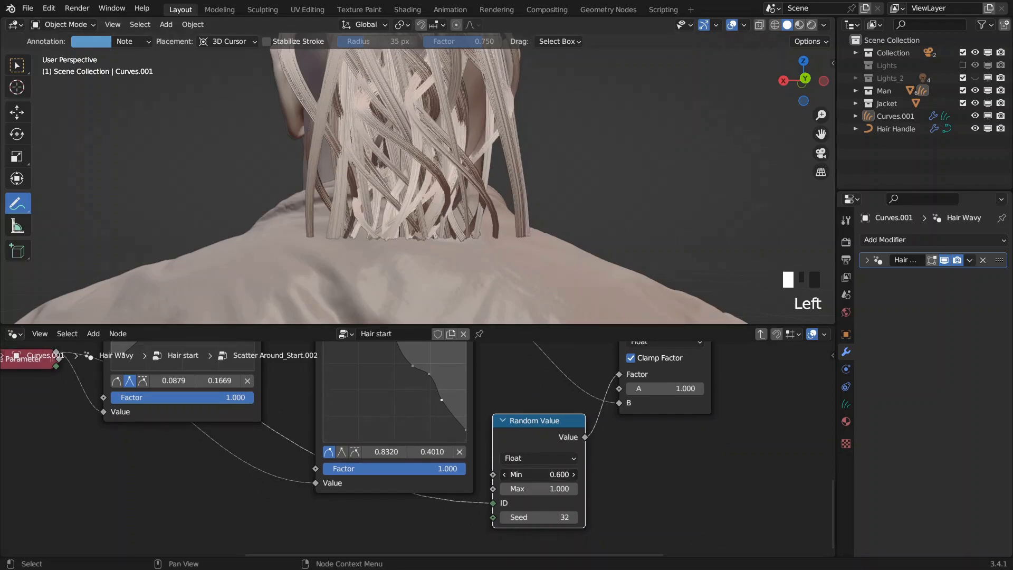
- Set the Min of the Random Value node driving the Mix factor to 0.400
{"action": "left_click_drag", "start_coordinate": [540, 477], "coordinate": [542, 476]}
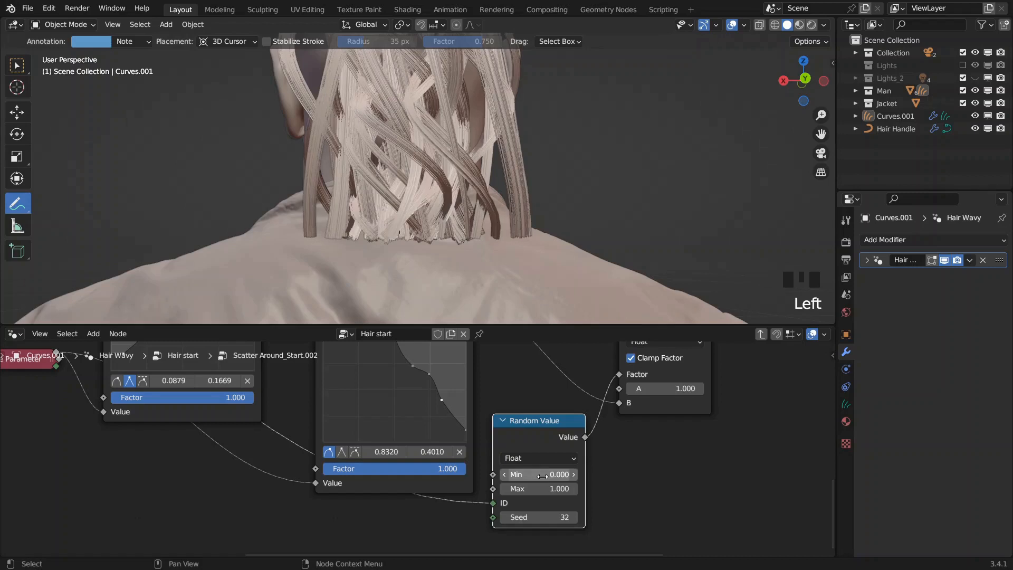
{"action": "left_click", "coordinate": [543, 476]}
{"action": "type", "text": ".4"}
{"action": "key", "text": "Return"}
{"action": "middle_click_drag", "start_coordinate": [536, 190], "coordinate": [451, 184]}
{"action": "scroll", "coordinate": [493, 195], "scroll_direction": "down", "scroll_amount": 4}
{"action": "left_click_drag", "start_coordinate": [536, 444], "coordinate": [546, 478]}
{"action": "scroll", "coordinate": [527, 422], "scroll_direction": "down", "scroll_amount": 3}
{"action": "middle_click_drag", "start_coordinate": [527, 421], "coordinate": [710, 441]}
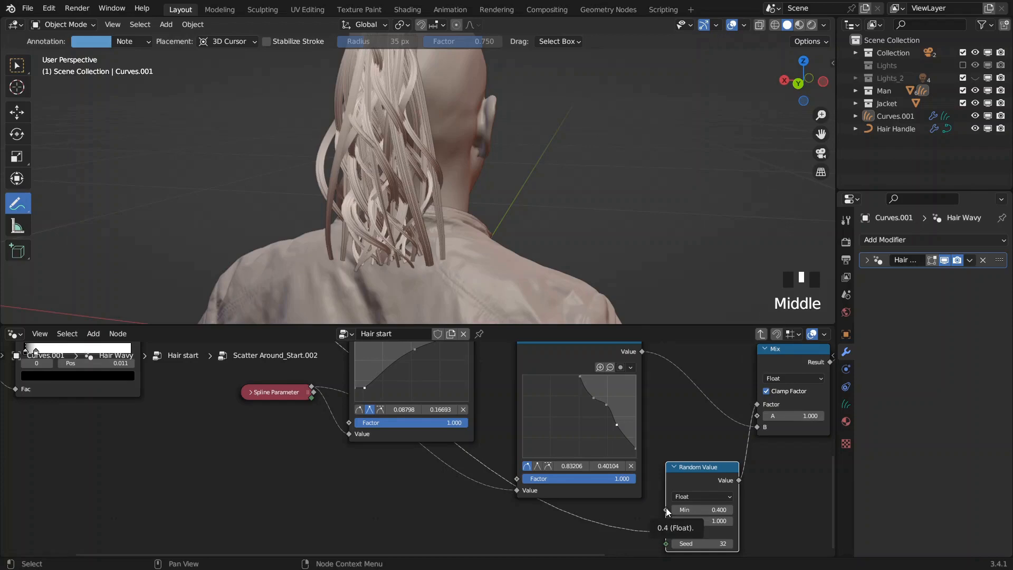
- Adjust the end point of the second float curve in the last Scatter Around group to 1.0000, 0.1354, then return to the Hair start group
{"action": "key", "text": "Tab"}
{"action": "scroll", "coordinate": [642, 402], "scroll_direction": "up", "scroll_amount": 2}
{"action": "left_click_drag", "start_coordinate": [600, 396], "coordinate": [598, 394]}
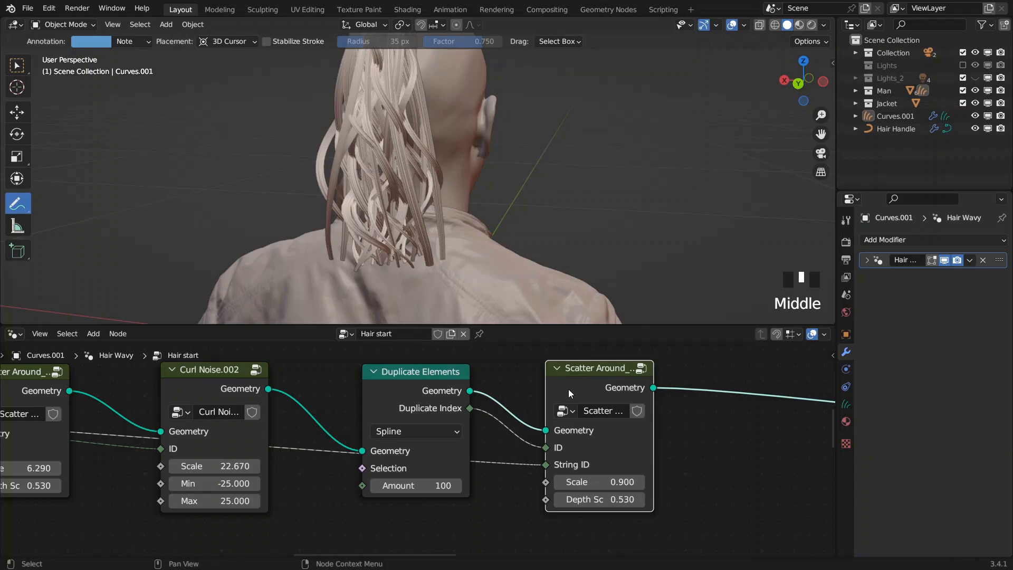
{"action": "key", "text": "Tab"}
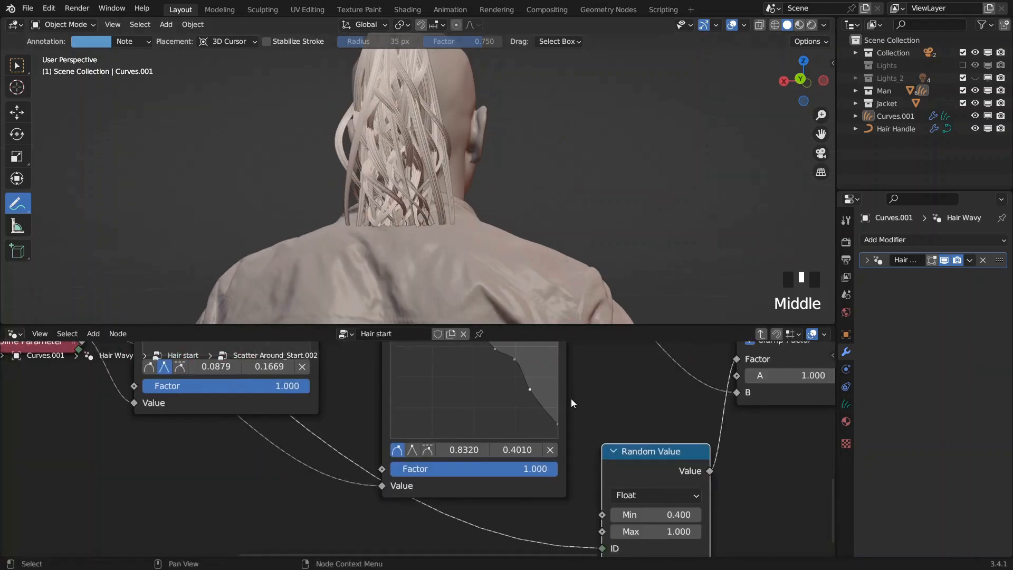
{"action": "scroll", "coordinate": [458, 226], "scroll_direction": "up", "scroll_amount": 7}
{"action": "middle_click_drag", "start_coordinate": [445, 263], "coordinate": [454, 237]}
{"action": "left_click_drag", "start_coordinate": [574, 418], "coordinate": [581, 417]}
{"action": "scroll", "coordinate": [531, 240], "scroll_direction": "down", "scroll_amount": 3}
{"action": "middle_click_drag", "start_coordinate": [532, 240], "coordinate": [554, 311]}
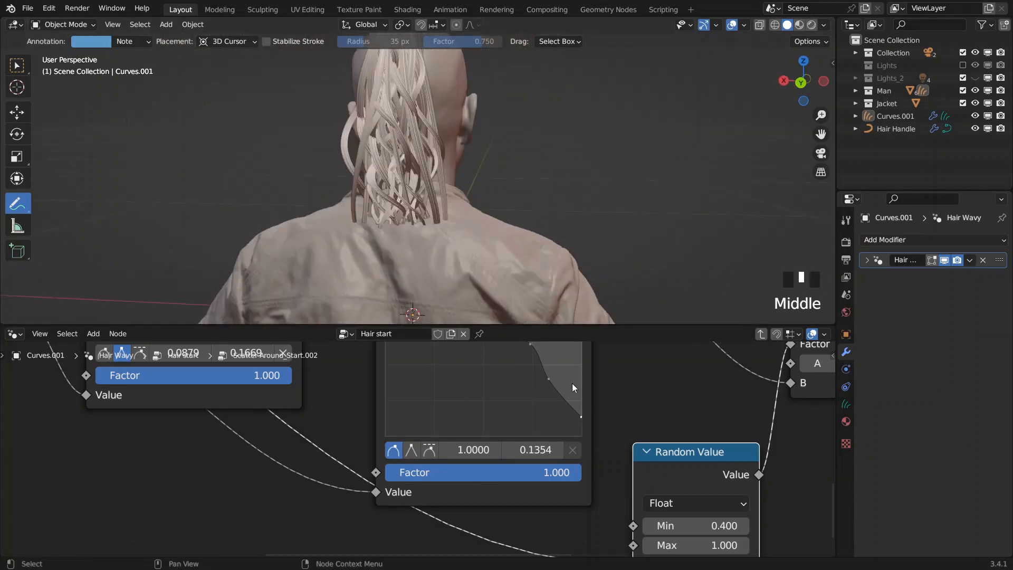
{"action": "key", "text": "Tab"}
- Mute the second Duplicate Elements node and its Scatter Around node and move both away from Curl Noise.002 to make room
{"action": "scroll", "coordinate": [569, 395], "scroll_direction": "down", "scroll_amount": 10}
{"action": "middle_click_drag", "start_coordinate": [569, 394], "coordinate": [646, 393]}
{"action": "scroll", "coordinate": [565, 394], "scroll_direction": "up", "scroll_amount": 1}
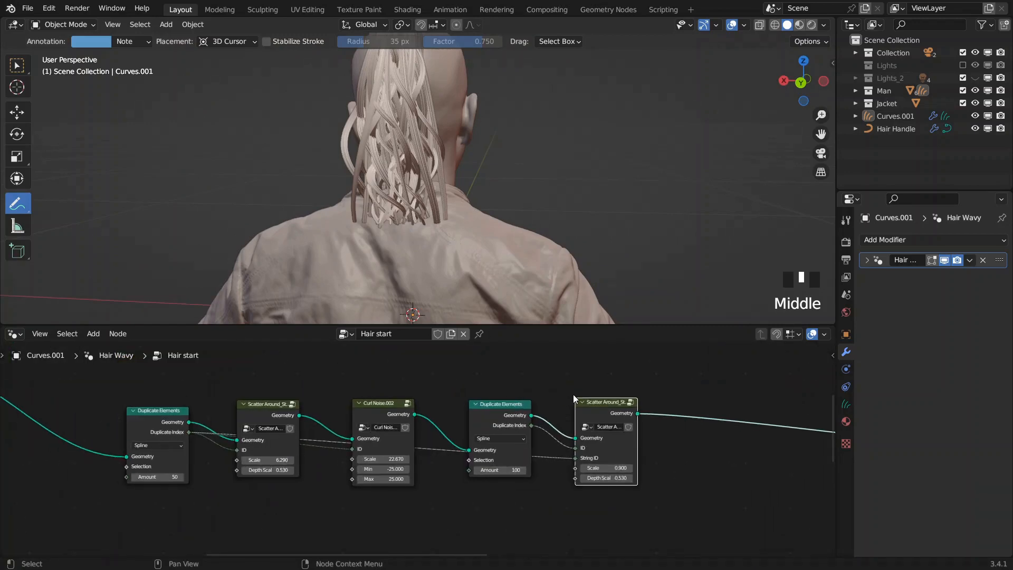
{"action": "middle_click_drag", "start_coordinate": [571, 394], "coordinate": [460, 393]}
{"action": "left_click_drag", "start_coordinate": [425, 384], "coordinate": [520, 458]}
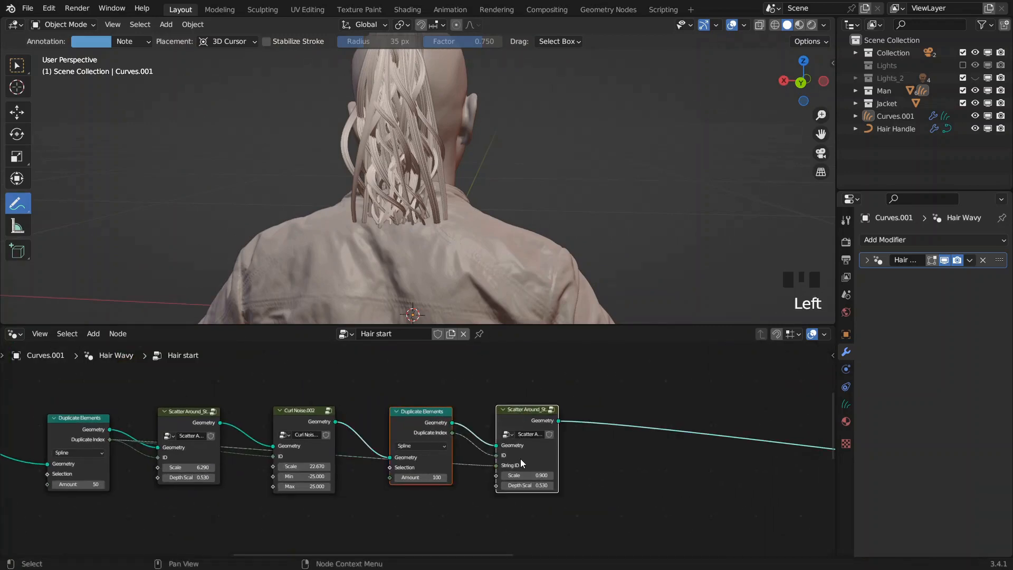
{"action": "key", "text": "m"}
{"action": "left_click_drag", "start_coordinate": [437, 433], "coordinate": [542, 441]}
{"action": "middle_click_drag", "start_coordinate": [440, 217], "coordinate": [328, 197]}
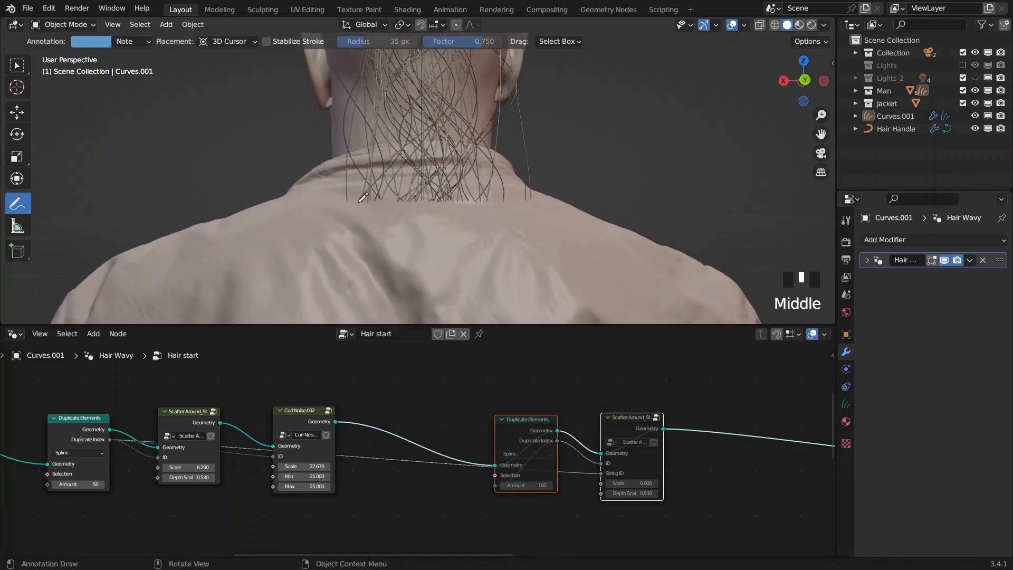
{"action": "middle_click_drag", "start_coordinate": [464, 381], "coordinate": [379, 377]}
{"action": "left_click_drag", "start_coordinate": [426, 379], "coordinate": [675, 452]}
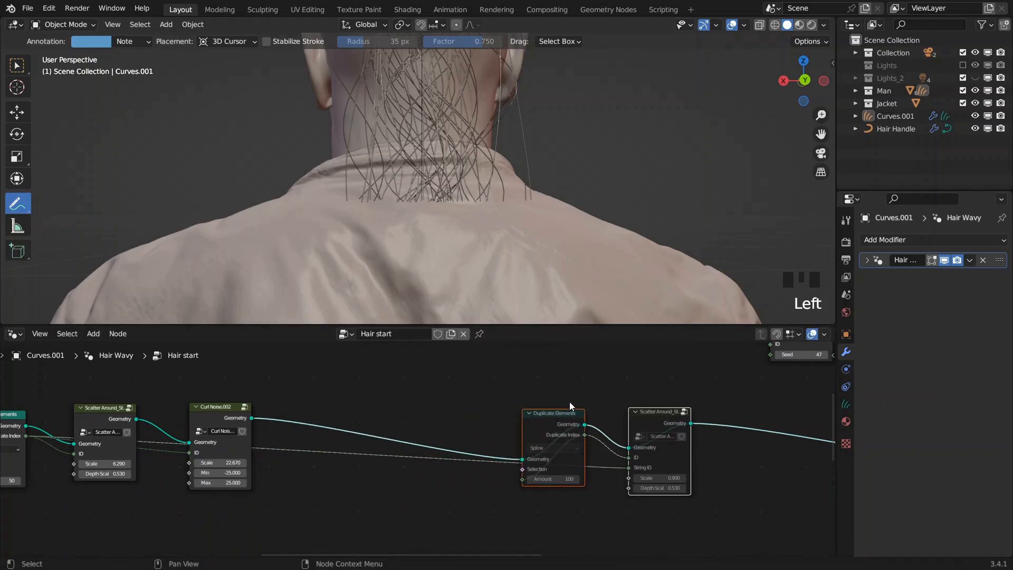
- Duplicate the upper branch's Trim Curve and Random Value nodes and place the copies after Curl Noise.002 in the lower branch
{"action": "scroll", "coordinate": [572, 401], "scroll_direction": "down", "scroll_amount": 4}
{"action": "middle_click_drag", "start_coordinate": [652, 405], "coordinate": [576, 479]}
{"action": "left_click_drag", "start_coordinate": [582, 347], "coordinate": [635, 420]}
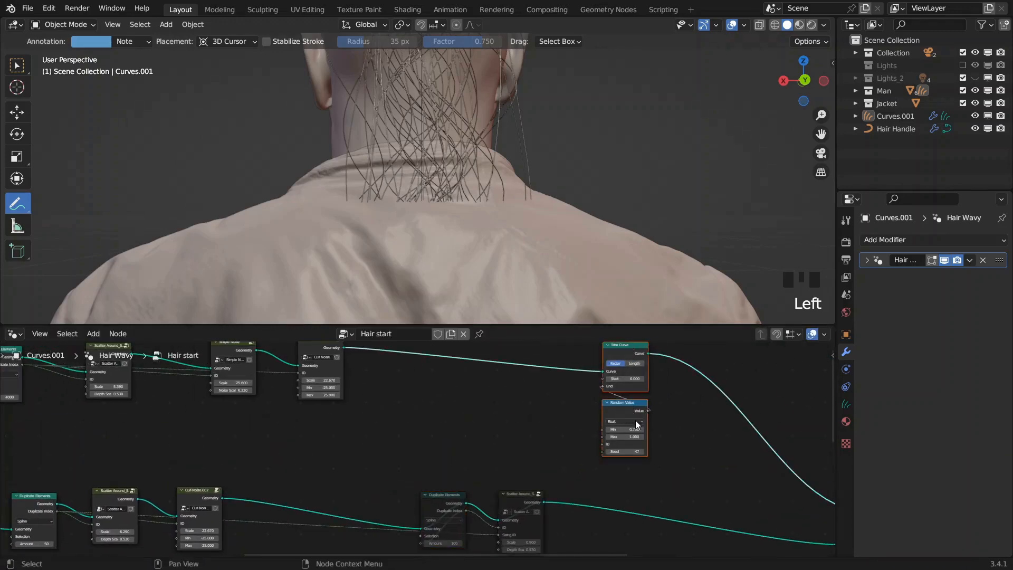
{"action": "key", "text": "shift+d"}
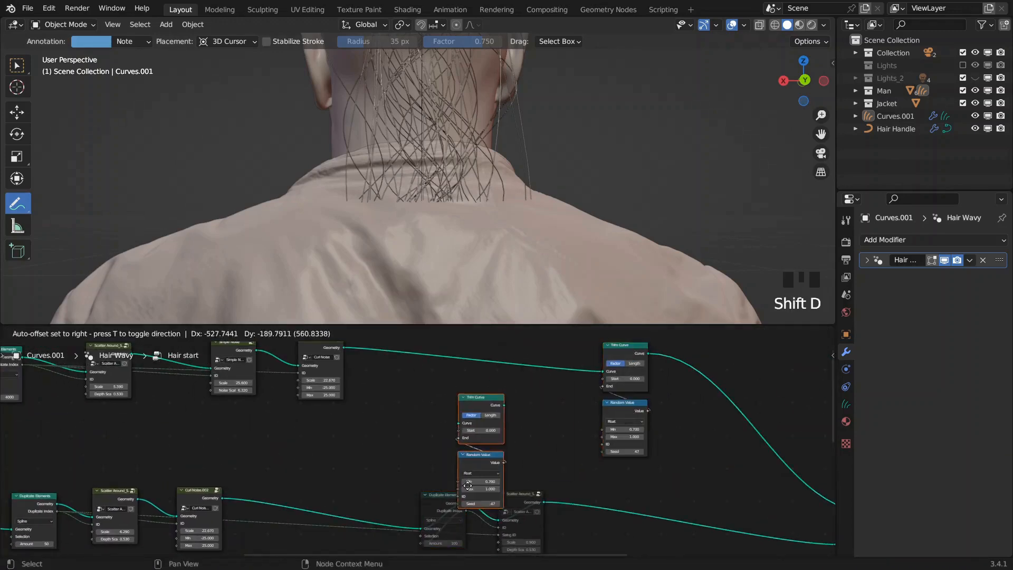
{"action": "left_click", "coordinate": [344, 458]}
{"action": "scroll", "coordinate": [343, 458], "scroll_direction": "up", "scroll_amount": 5}
{"action": "middle_click_drag", "start_coordinate": [351, 468], "coordinate": [509, 393]}
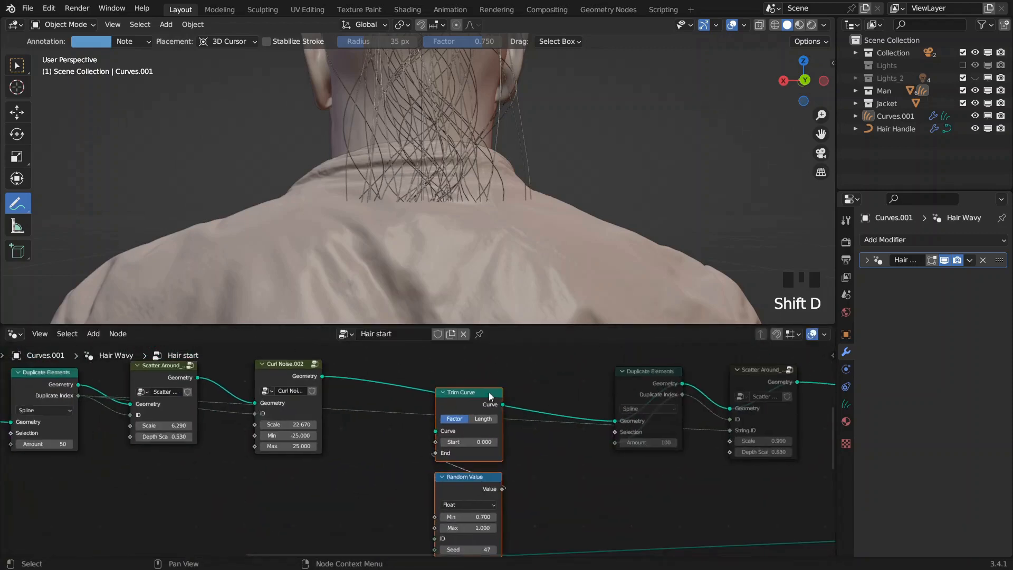
- Connect the copied Trim Curve between Curl Noise.002 and the muted Duplicate Elements node
{"action": "left_click_drag", "start_coordinate": [487, 394], "coordinate": [481, 370]}
{"action": "left_click", "coordinate": [369, 357]}
{"action": "scroll", "coordinate": [375, 380], "scroll_direction": "up", "scroll_amount": 2}
{"action": "left_click_drag", "start_coordinate": [306, 373], "coordinate": [450, 414]}
{"action": "left_click_drag", "start_coordinate": [542, 377], "coordinate": [705, 434]}
{"action": "middle_click_drag", "start_coordinate": [605, 446], "coordinate": [635, 379]}
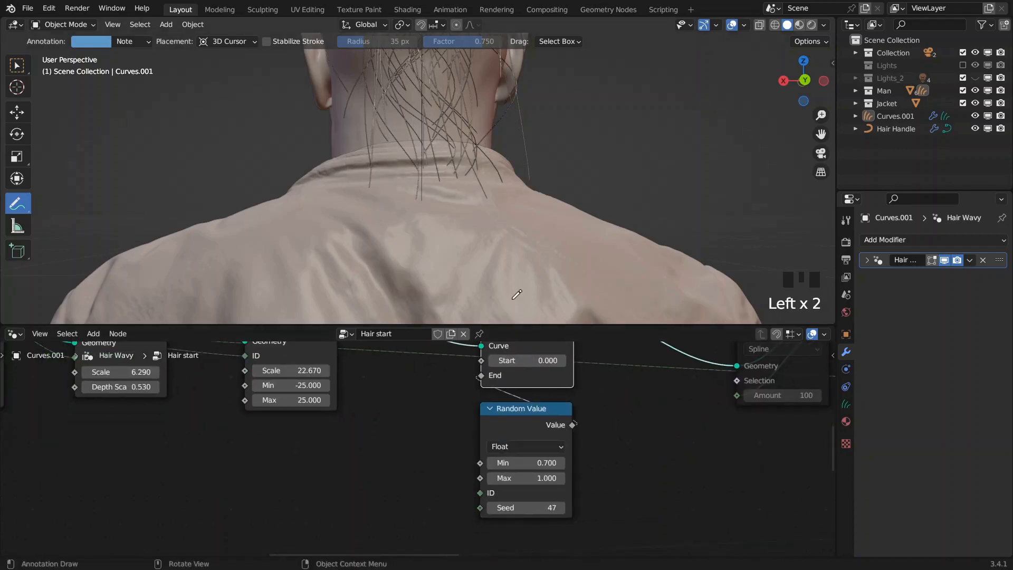
- Collapse the copied Trim Curve node and move its Random Value node up directly beneath it
{"action": "middle_click_drag", "start_coordinate": [504, 351], "coordinate": [512, 420]}
{"action": "left_click", "coordinate": [497, 362]}
{"action": "scroll", "coordinate": [461, 195], "scroll_direction": "down", "scroll_amount": 1}
{"action": "middle_click_drag", "start_coordinate": [461, 195], "coordinate": [484, 247], "text": "shift"}
{"action": "left_click_drag", "start_coordinate": [535, 523], "coordinate": [537, 441]}
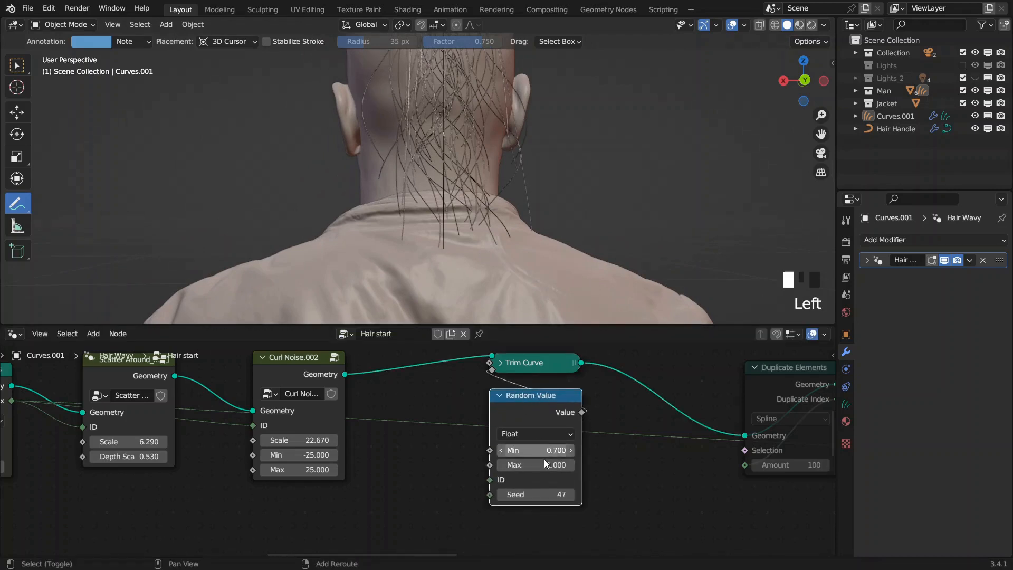
- Set the Trim Curve's Random Value node to a Min of 0.790 and a Seed of 54
{"action": "left_click_drag", "start_coordinate": [536, 450], "coordinate": [568, 450], "text": "shift"}
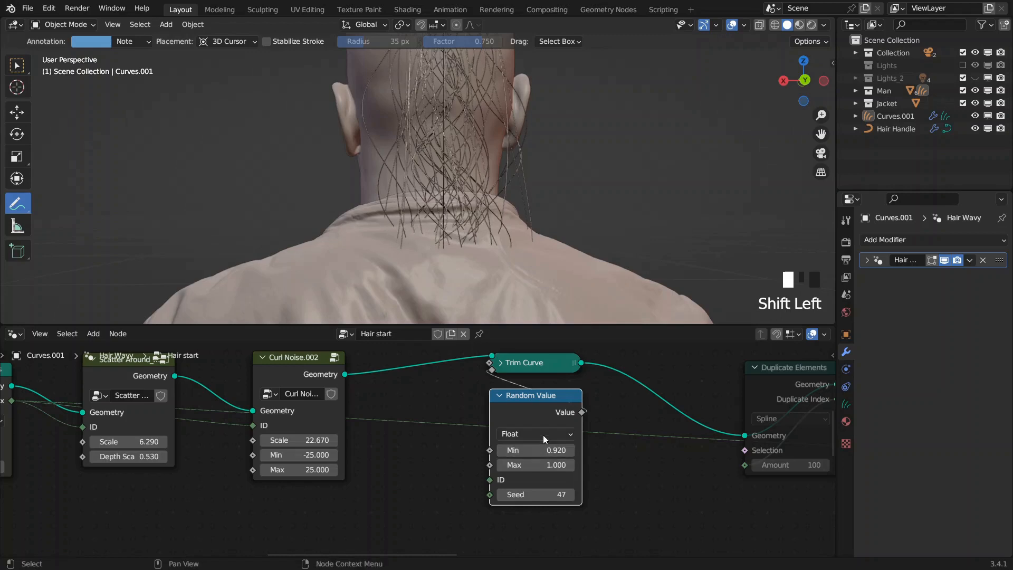
{"action": "left_click_drag", "start_coordinate": [542, 493], "coordinate": [551, 494]}
{"action": "left_click_drag", "start_coordinate": [543, 450], "coordinate": [524, 450], "text": "shift"}
{"action": "scroll", "coordinate": [527, 258], "scroll_direction": "down", "scroll_amount": 1}
{"action": "middle_click_drag", "start_coordinate": [527, 258], "coordinate": [517, 262]}
- Unmute the second Duplicate Elements node and its Scatter Around node
{"action": "scroll", "coordinate": [780, 378], "scroll_direction": "down", "scroll_amount": 6}
{"action": "middle_click_drag", "start_coordinate": [781, 378], "coordinate": [539, 419]}
{"action": "left_click", "coordinate": [541, 422]}
{"action": "key", "text": "m"}
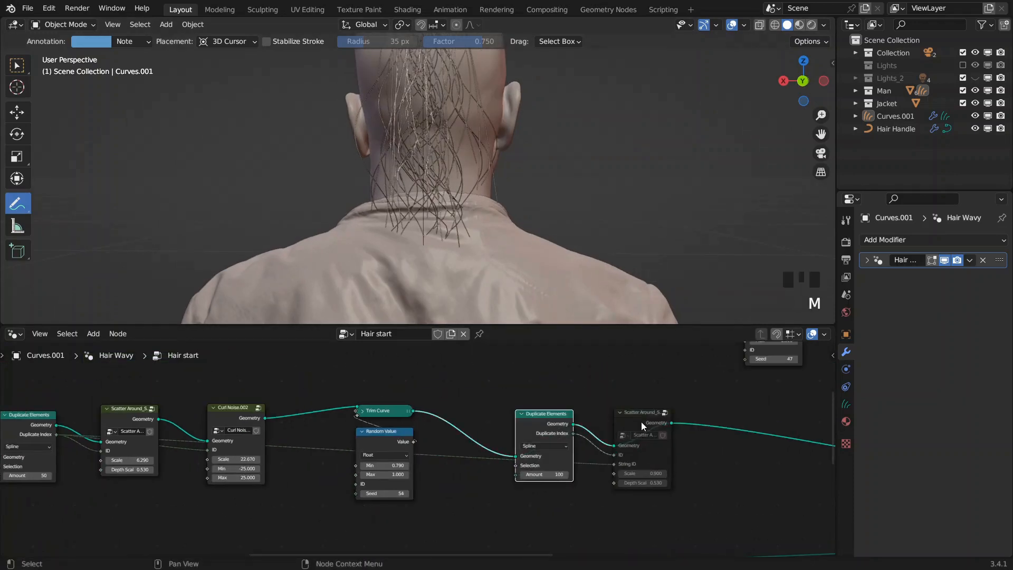
{"action": "left_click", "coordinate": [639, 421]}
{"action": "key", "text": "m"}
- Raise the Min of the Trim Curve's Random Value node to 0.830
{"action": "mouse_move", "coordinate": [465, 214]}
{"action": "middle_mouse_down"}
{"action": "mouse_move", "coordinate": [443, 211]}
{"action": "mouse_move", "coordinate": [459, 210]}
{"action": "middle_mouse_up"}
{"action": "scroll", "coordinate": [452, 217], "scroll_direction": "up", "scroll_amount": 2}
{"action": "mouse_move", "coordinate": [387, 465]}
{"action": "left_mouse_down", "text": "shift"}
{"action": "mouse_move", "coordinate": [417, 466]}
{"action": "mouse_move", "coordinate": [406, 466]}
{"action": "left_mouse_up", "text": "shift"}
{"action": "scroll", "coordinate": [422, 248], "scroll_direction": "down", "scroll_amount": 2}
{"action": "middle_click_drag", "start_coordinate": [422, 248], "coordinate": [467, 255]}
- Add a Noise Texture node and place it below Curl Noise.002
{"action": "middle_click_drag", "start_coordinate": [453, 446], "coordinate": [609, 409]}
{"action": "scroll", "coordinate": [512, 423], "scroll_direction": "up", "scroll_amount": 10}
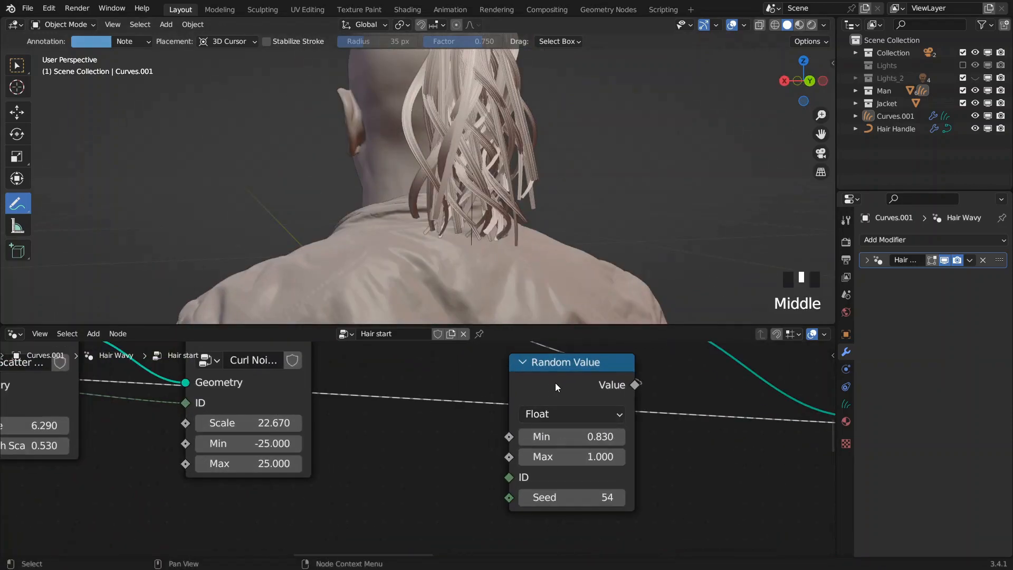
{"action": "mouse_move", "coordinate": [561, 387]}
{"action": "left_mouse_down"}
{"action": "mouse_move", "coordinate": [540, 387]}
{"action": "mouse_move", "coordinate": [560, 387]}
{"action": "left_mouse_up"}
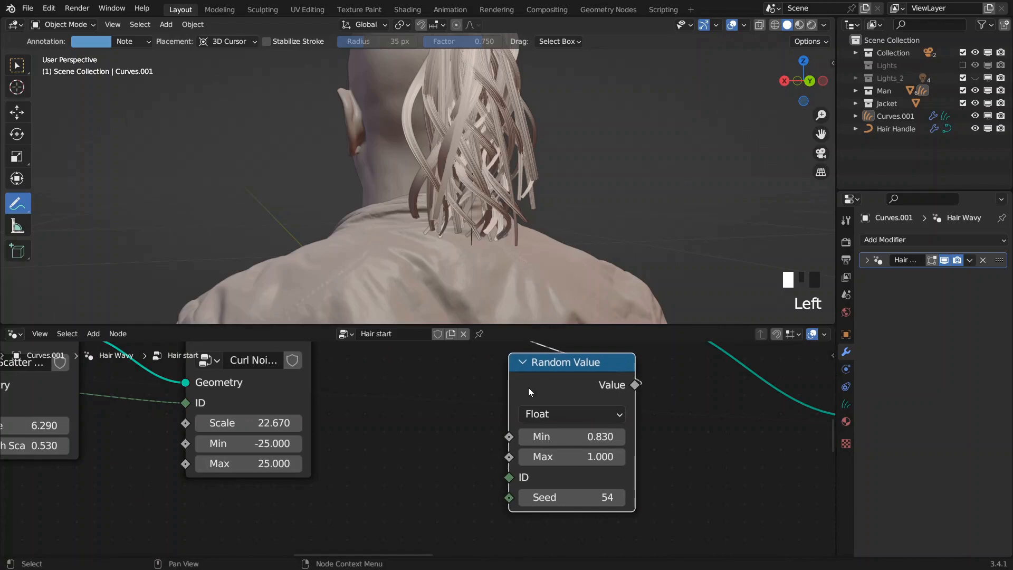
{"action": "scroll", "coordinate": [474, 384], "scroll_direction": "down", "scroll_amount": 6}
{"action": "middle_click_drag", "start_coordinate": [439, 379], "coordinate": [480, 372]}
{"action": "key", "text": "F3"}
{"action": "type", "text": "noiuse"}
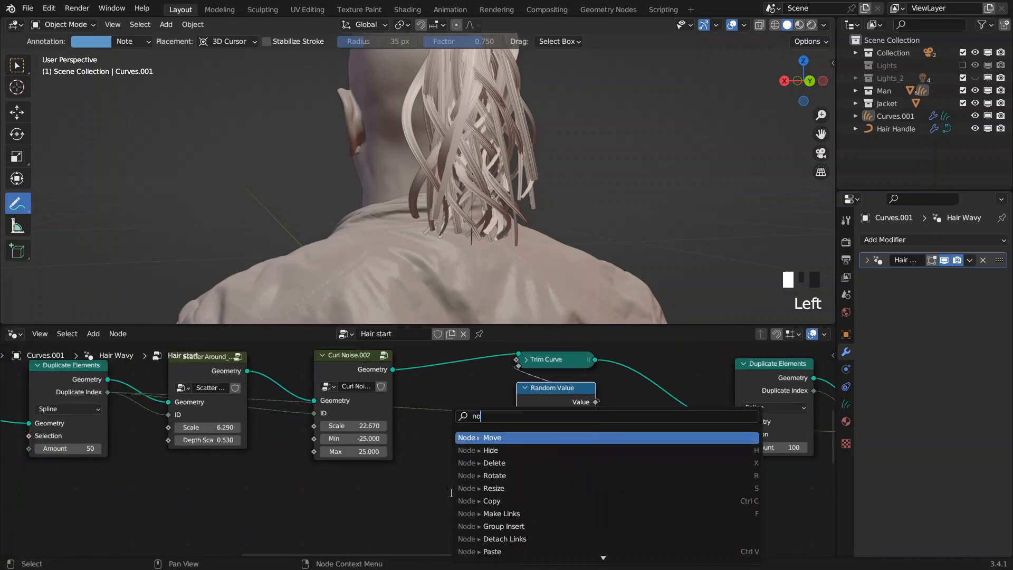
{"action": "key", "text": "BackSpace"}
{"action": "key", "text": "BackSpace"}
{"action": "key", "text": "BackSpace"}
{"action": "type", "text": "s"}
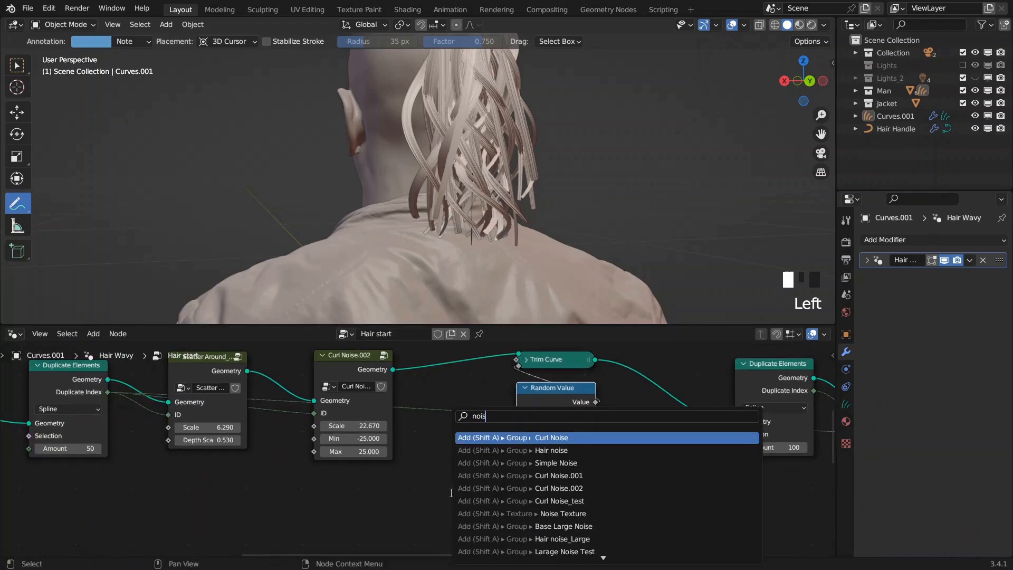
{"action": "type", "text": "e te"}
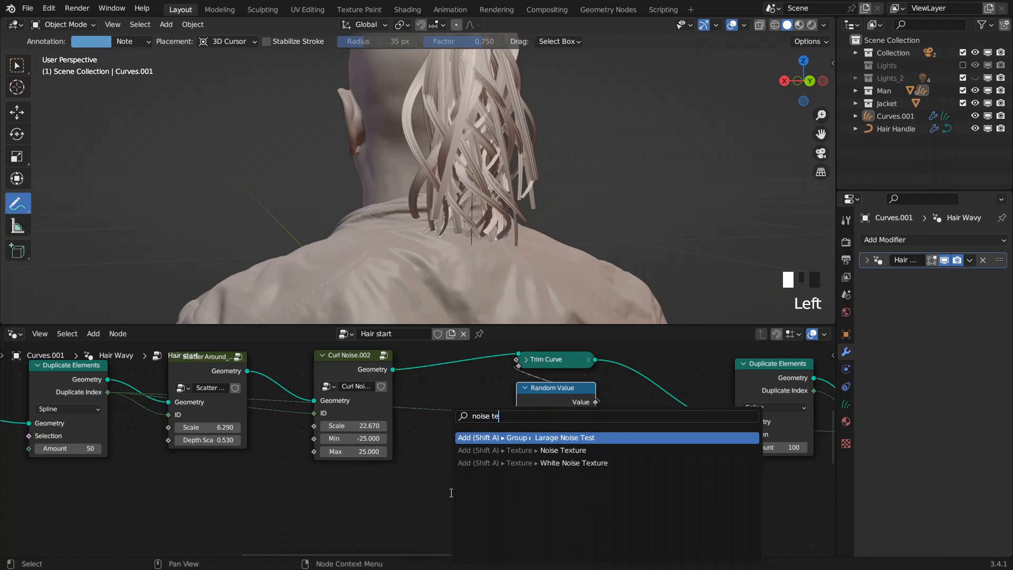
{"action": "left_click", "coordinate": [477, 451]}
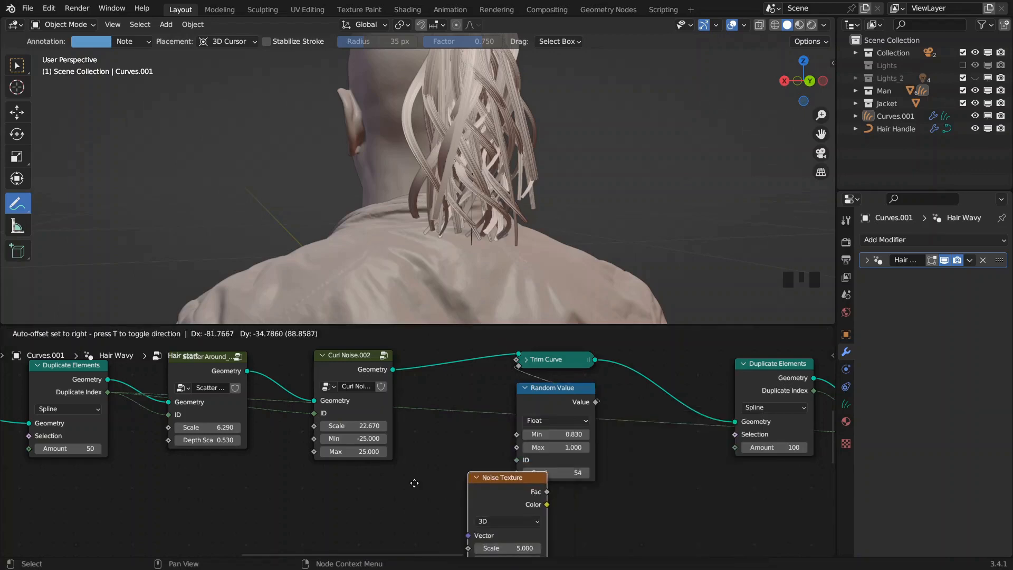
{"action": "left_click", "coordinate": [294, 481]}
{"action": "middle_click_drag", "start_coordinate": [466, 463], "coordinate": [494, 416]}
{"action": "left_click_drag", "start_coordinate": [413, 448], "coordinate": [352, 436]}
- Connect the Noise Texture's Fac to the Trim Curve's End
{"action": "middle_click_drag", "start_coordinate": [408, 437], "coordinate": [411, 476]}
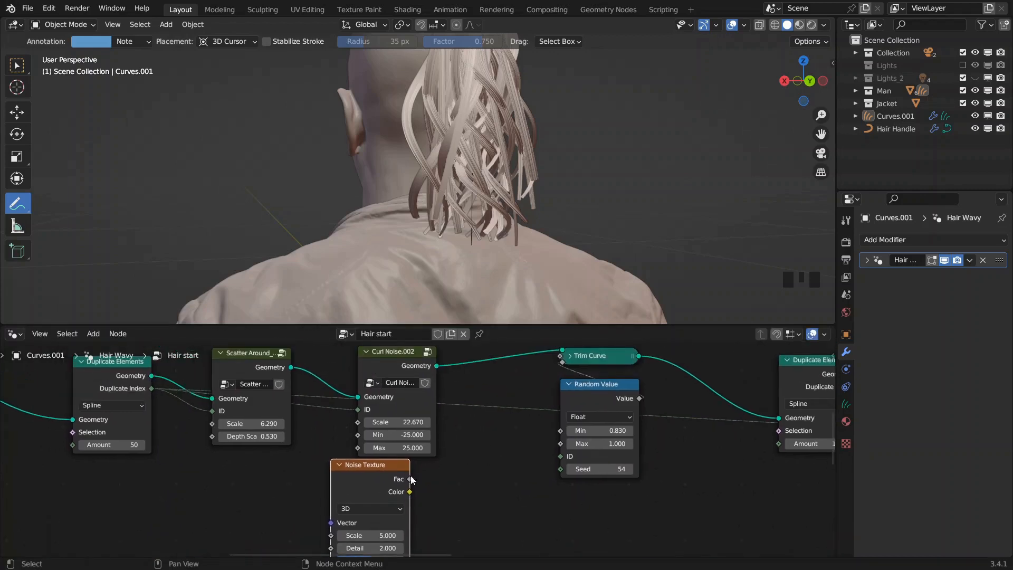
{"action": "left_click_drag", "start_coordinate": [409, 479], "coordinate": [559, 388]}
{"action": "middle_click_drag", "start_coordinate": [532, 445], "coordinate": [565, 385]}
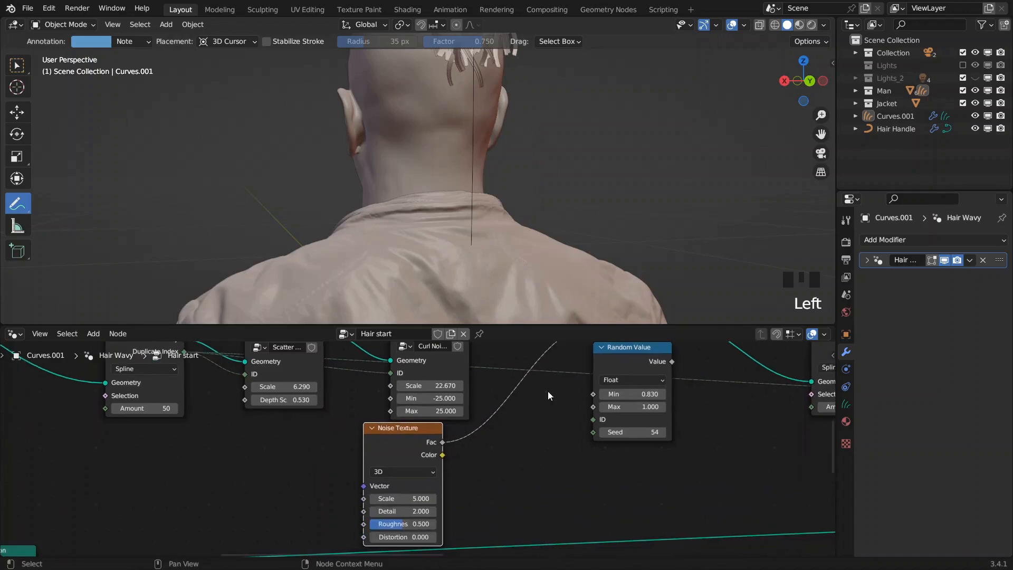
- Insert a Math Multiply node between the Noise Texture's Fac and the Trim Curve's End, with a value of 2.070
{"action": "scroll", "coordinate": [477, 156], "scroll_direction": "down", "scroll_amount": 2}
{"action": "left_click_drag", "start_coordinate": [415, 451], "coordinate": [465, 419]}
{"action": "type", "text": "mul"}
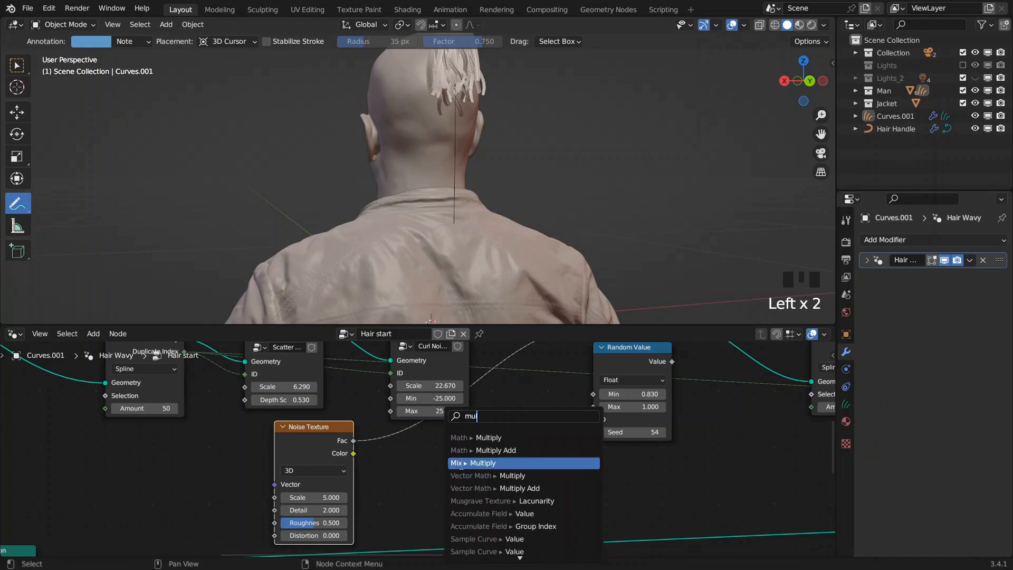
{"action": "left_click", "coordinate": [508, 441]}
{"action": "left_click", "coordinate": [504, 444]}
{"action": "middle_click_drag", "start_coordinate": [504, 444], "coordinate": [463, 502]}
{"action": "left_click_drag", "start_coordinate": [462, 506], "coordinate": [553, 384]}
{"action": "middle_click_drag", "start_coordinate": [509, 461], "coordinate": [546, 403]}
{"action": "mouse_move", "coordinate": [459, 505]}
{"action": "left_mouse_down"}
{"action": "mouse_move", "coordinate": [433, 505]}
{"action": "mouse_move", "coordinate": [477, 505]}
{"action": "mouse_move", "coordinate": [452, 507]}
{"action": "left_mouse_up"}
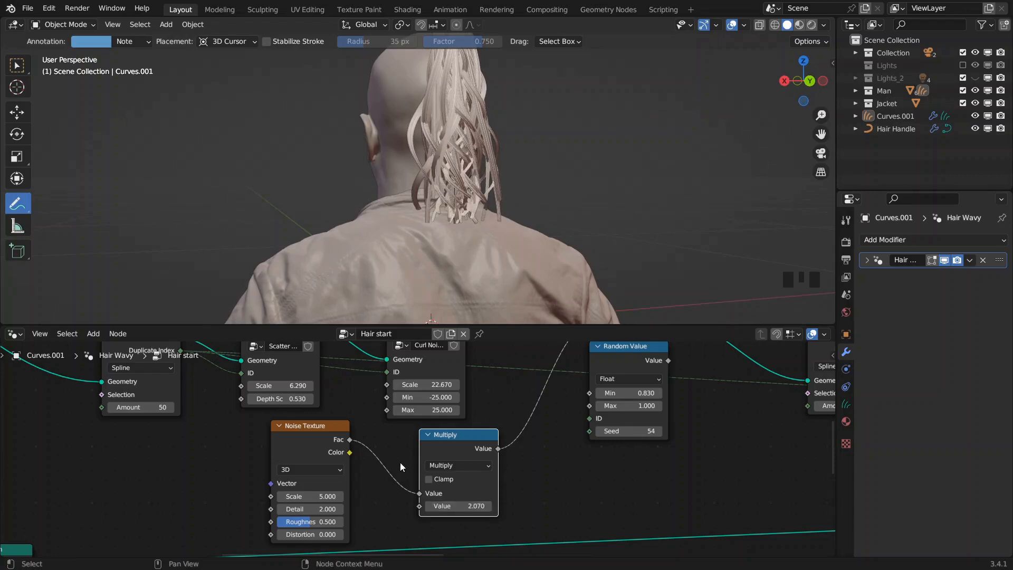
- Switch the Noise Texture to 4D and try driving its W with the first Duplicate Elements node's Duplicate Index
{"action": "middle_click_drag", "start_coordinate": [400, 462], "coordinate": [544, 457]}
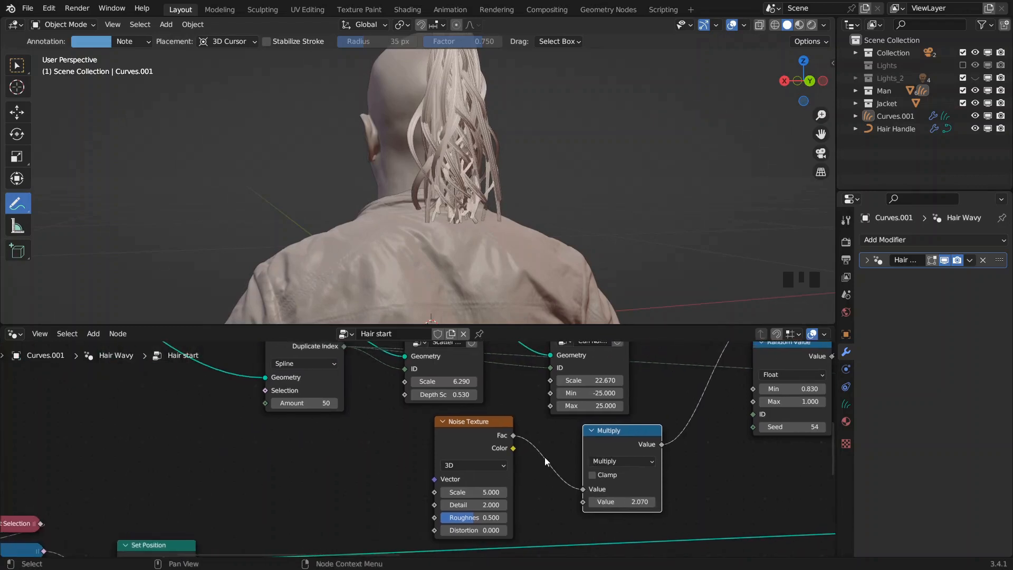
{"action": "left_click", "coordinate": [495, 467]}
{"action": "left_click", "coordinate": [473, 512]}
{"action": "scroll", "coordinate": [418, 446], "scroll_direction": "down", "scroll_amount": 1}
{"action": "middle_click_drag", "start_coordinate": [346, 406], "coordinate": [331, 389]}
{"action": "scroll", "coordinate": [360, 420], "scroll_direction": "up", "scroll_amount": 1}
{"action": "left_click_drag", "start_coordinate": [333, 386], "coordinate": [416, 514]}
{"action": "middle_click_drag", "start_coordinate": [487, 484], "coordinate": [479, 426]}
{"action": "mouse_move", "coordinate": [449, 467]}
{"action": "left_mouse_down"}
{"action": "mouse_move", "coordinate": [465, 468]}
{"action": "mouse_move", "coordinate": [451, 468]}
{"action": "left_mouse_up"}
- Cut the Duplicate Index link going into the Noise Texture's W
{"action": "middle_click_drag", "start_coordinate": [367, 408], "coordinate": [388, 468]}
{"action": "right_click_drag", "start_coordinate": [389, 468], "coordinate": [464, 508], "text": "ctrl"}
{"action": "middle_click_drag", "start_coordinate": [464, 509], "coordinate": [460, 480]}
- Set the Noise Texture's Scale to 67.500 and the Multiply value to 1.630
{"action": "left_click_drag", "start_coordinate": [460, 481], "coordinate": [708, 484], "text": "shift"}
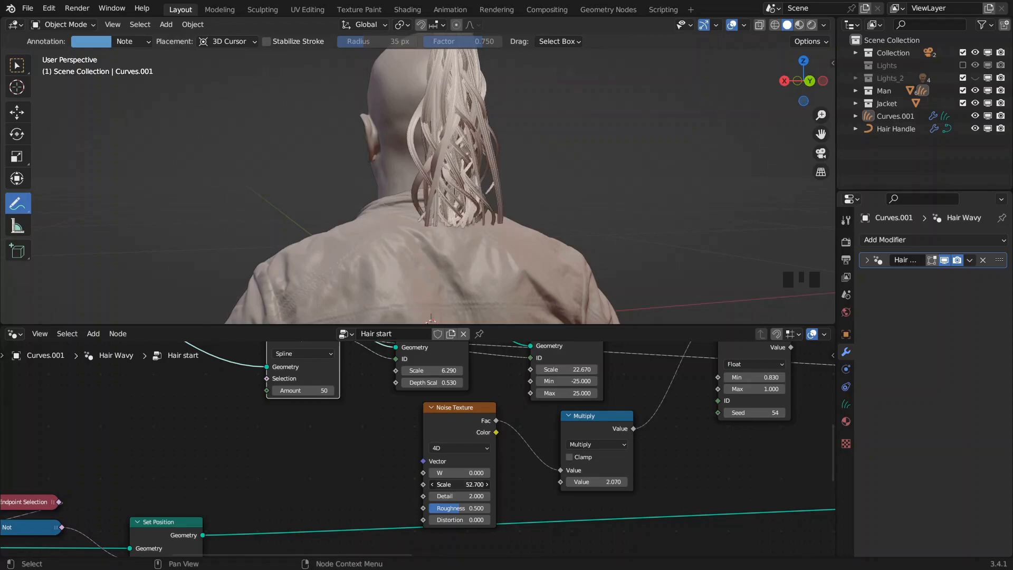
{"action": "middle_click_drag", "start_coordinate": [607, 285], "coordinate": [595, 285]}
{"action": "left_click_drag", "start_coordinate": [602, 483], "coordinate": [581, 484], "text": "shift"}
{"action": "left_click_drag", "start_coordinate": [454, 484], "coordinate": [528, 485]}
{"action": "middle_click_drag", "start_coordinate": [517, 439], "coordinate": [372, 457]}
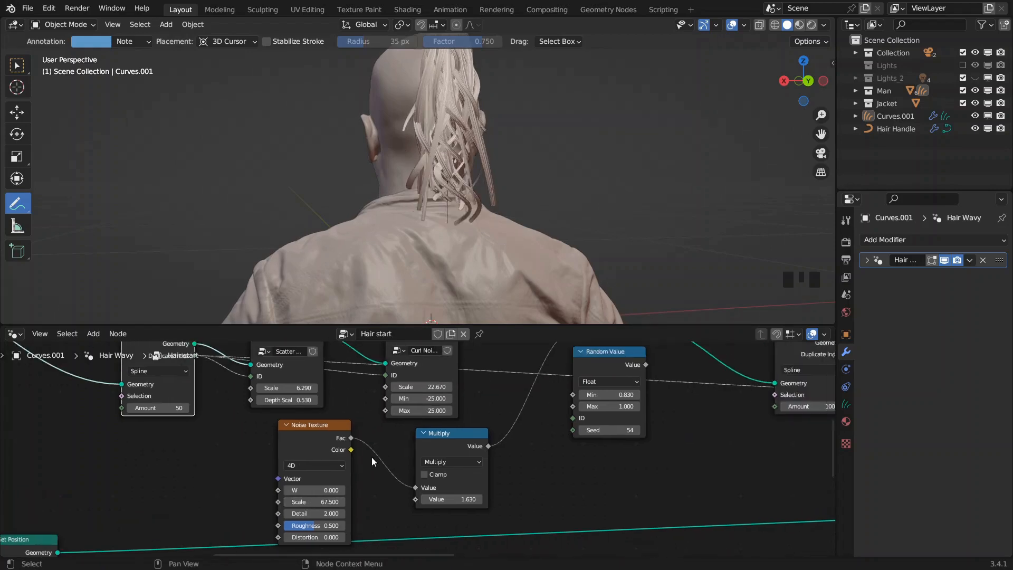
- Delete the Noise Texture and Multiply nodes and reconnect the Random Value node to the Trim Curve's End
{"action": "left_click", "coordinate": [301, 445]}
{"action": "key", "text": "x"}
{"action": "left_click", "coordinate": [463, 432]}
{"action": "key", "text": "x"}
{"action": "middle_click_drag", "start_coordinate": [540, 408], "coordinate": [447, 486]}
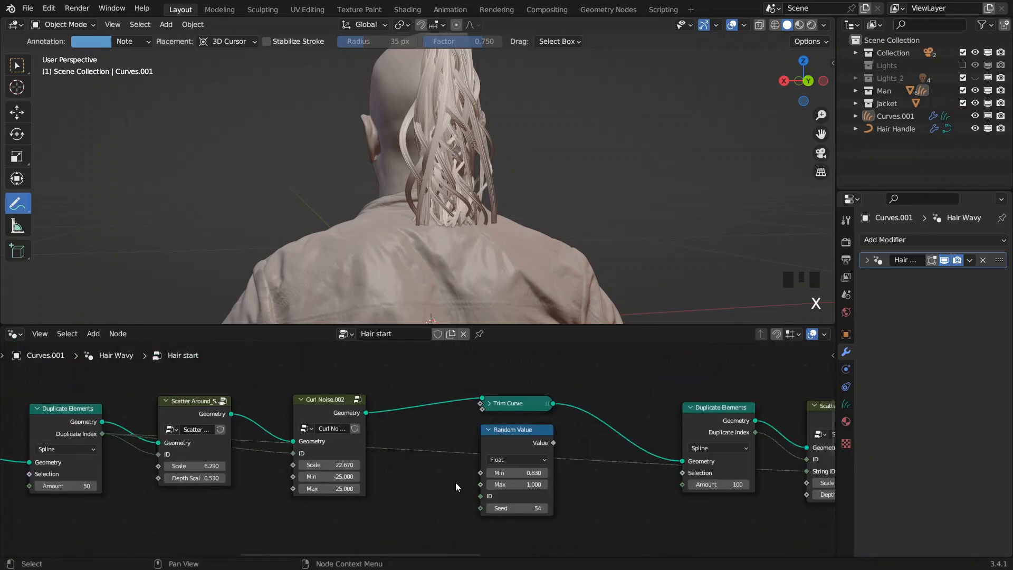
{"action": "left_click_drag", "start_coordinate": [549, 441], "coordinate": [481, 411]}
{"action": "left_click", "coordinate": [488, 406]}
{"action": "left_click", "coordinate": [490, 406]}
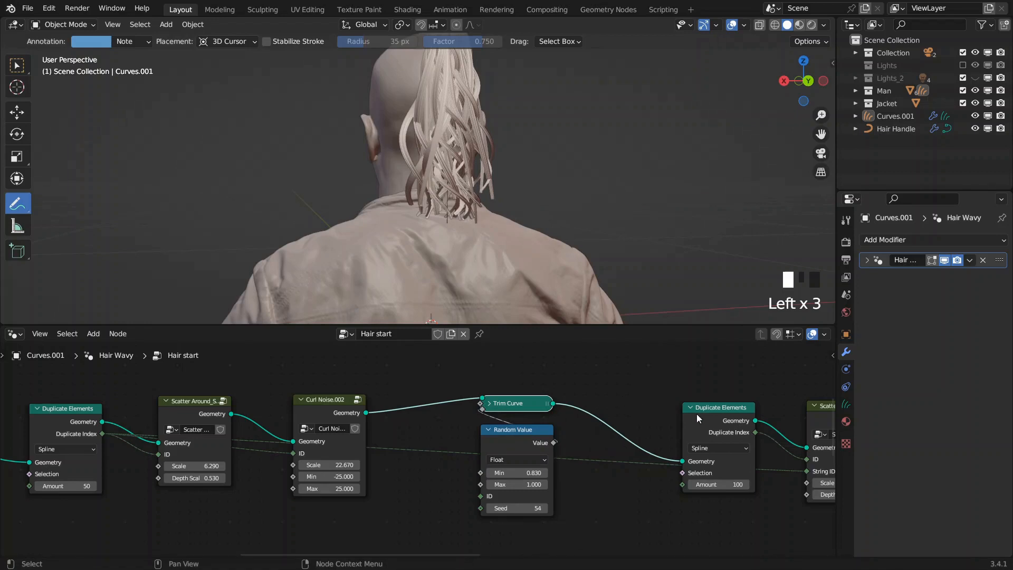
- Move the second Duplicate Elements node and its Scatter Around node closer to the Trim Curve
{"action": "middle_click_drag", "start_coordinate": [818, 403], "coordinate": [573, 389]}
{"action": "left_click", "coordinate": [533, 395]}
{"action": "left_click_drag", "start_coordinate": [477, 406], "coordinate": [443, 409]}
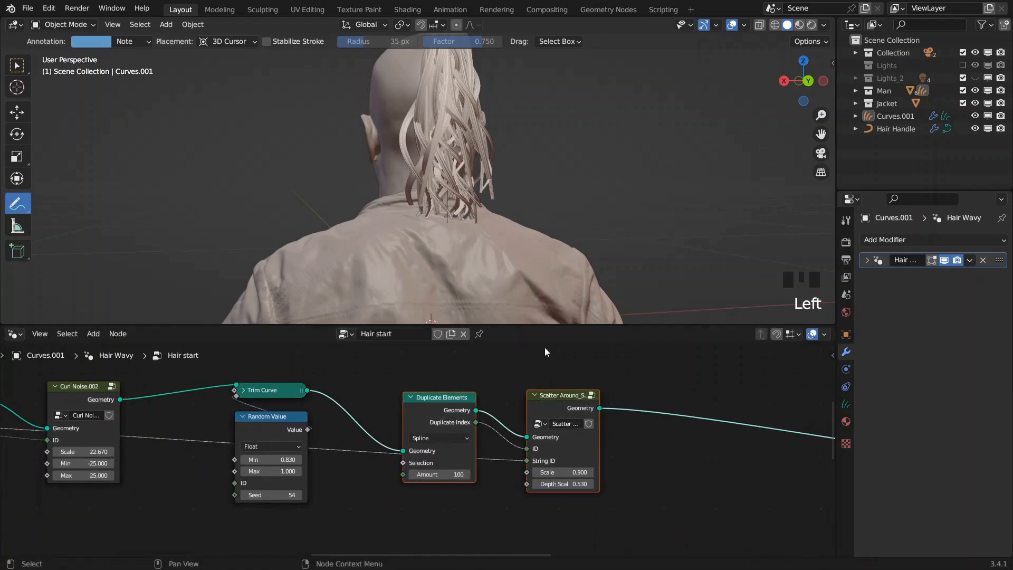
- Circle the blunt tip of the outermost hair clump with an annotation stroke
{"action": "scroll", "coordinate": [449, 211], "scroll_direction": "up", "scroll_amount": 6}
{"action": "middle_click_drag", "start_coordinate": [422, 169], "coordinate": [499, 189], "text": "shift"}
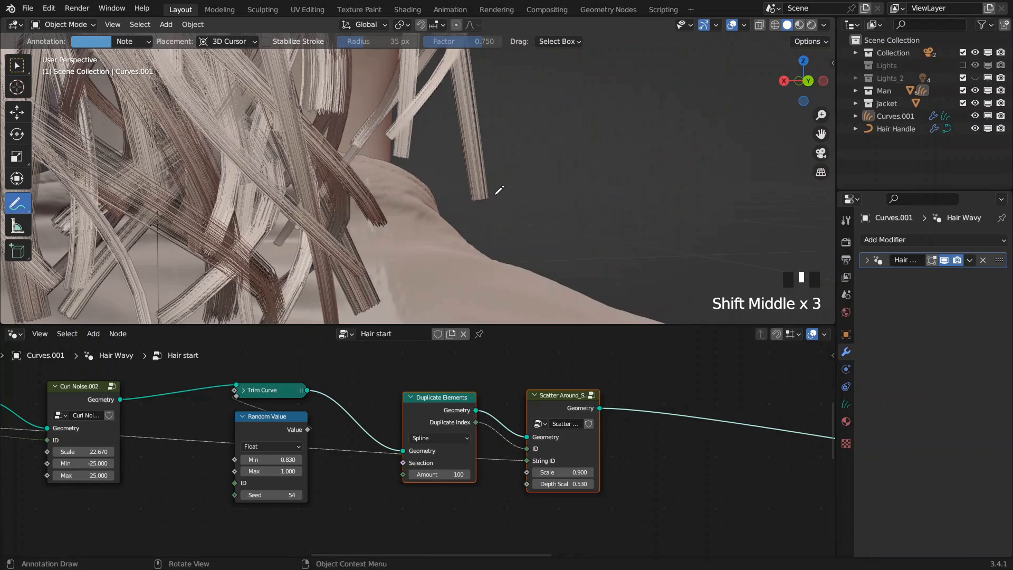
{"action": "left_click", "coordinate": [473, 183]}
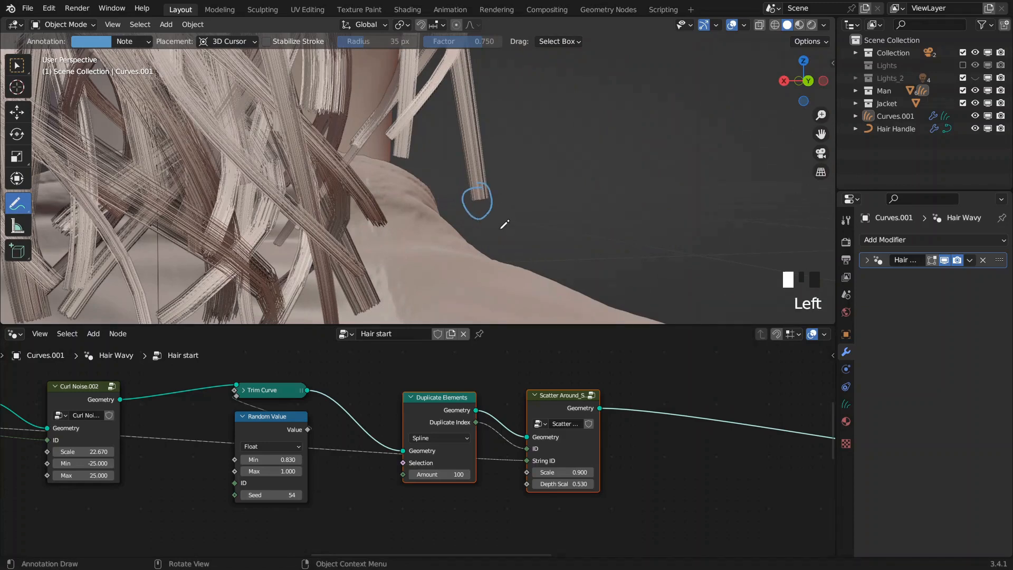
- Duplicate the Trim Curve and its Random Value and wire the copy between the last Scatter Around node and its outgoing link
{"action": "left_click_drag", "start_coordinate": [247, 373], "coordinate": [285, 443]}
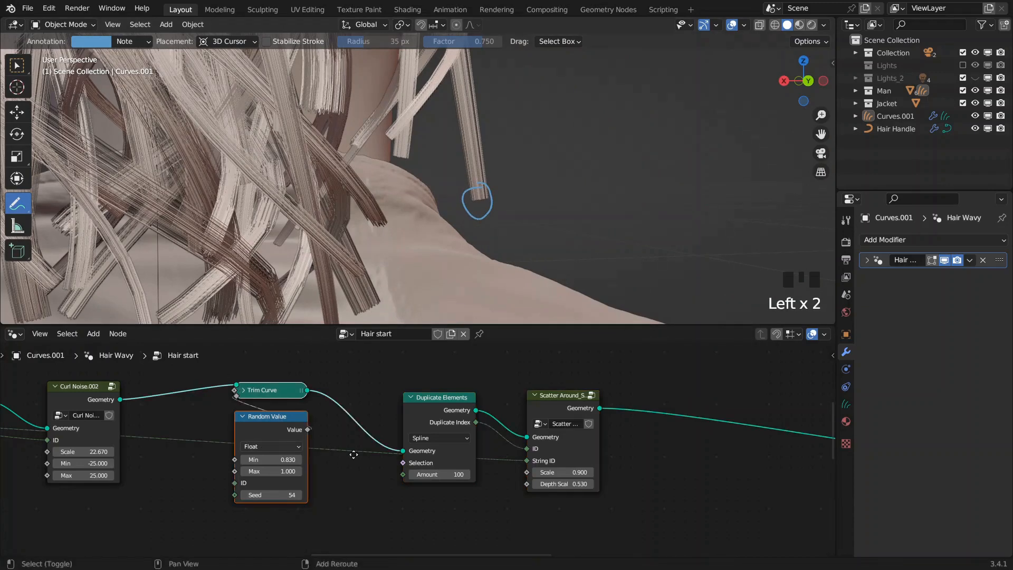
{"action": "key", "text": "shift+d"}
{"action": "left_click_drag", "start_coordinate": [484, 382], "coordinate": [580, 360]}
{"action": "left_click_drag", "start_coordinate": [484, 391], "coordinate": [574, 373]}
{"action": "middle_click_drag", "start_coordinate": [756, 405], "coordinate": [535, 422]}
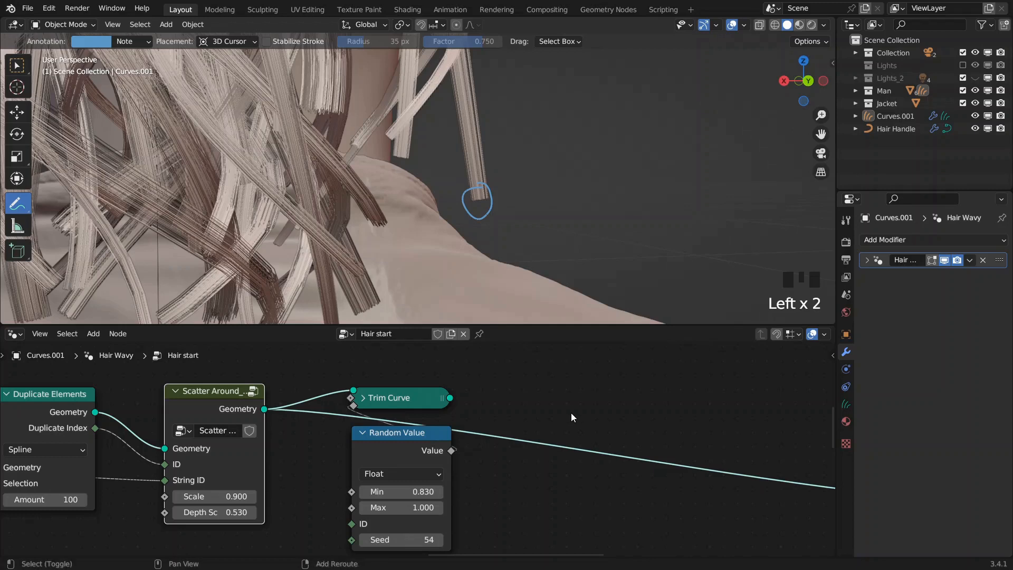
{"action": "mouse_move", "coordinate": [595, 441]}
{"action": "right_mouse_down", "text": "shift"}
{"action": "mouse_move", "coordinate": [592, 470]}
{"action": "mouse_move", "coordinate": [604, 456]}
{"action": "right_mouse_up", "text": "shift"}
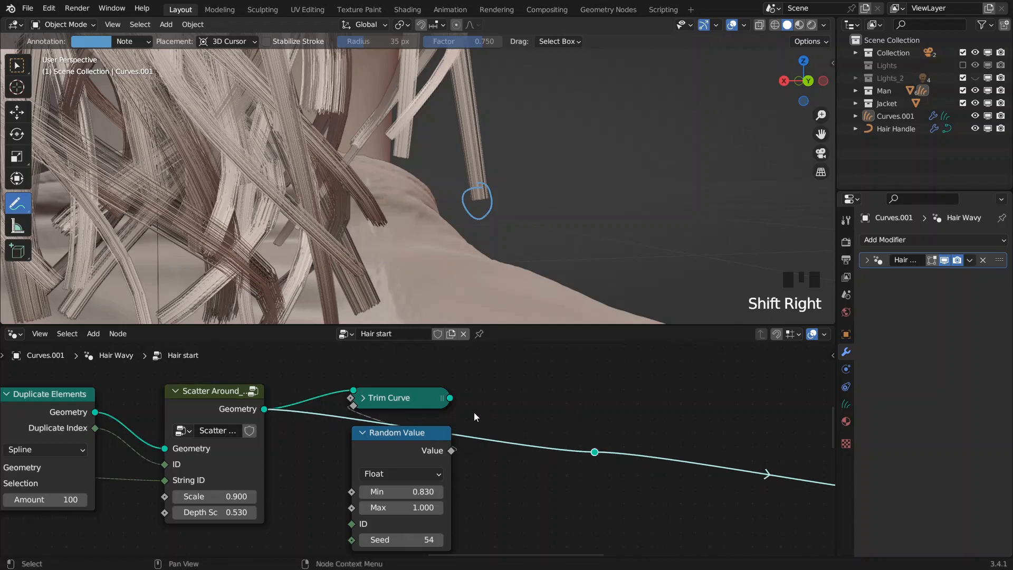
{"action": "left_click_drag", "start_coordinate": [450, 398], "coordinate": [581, 471]}
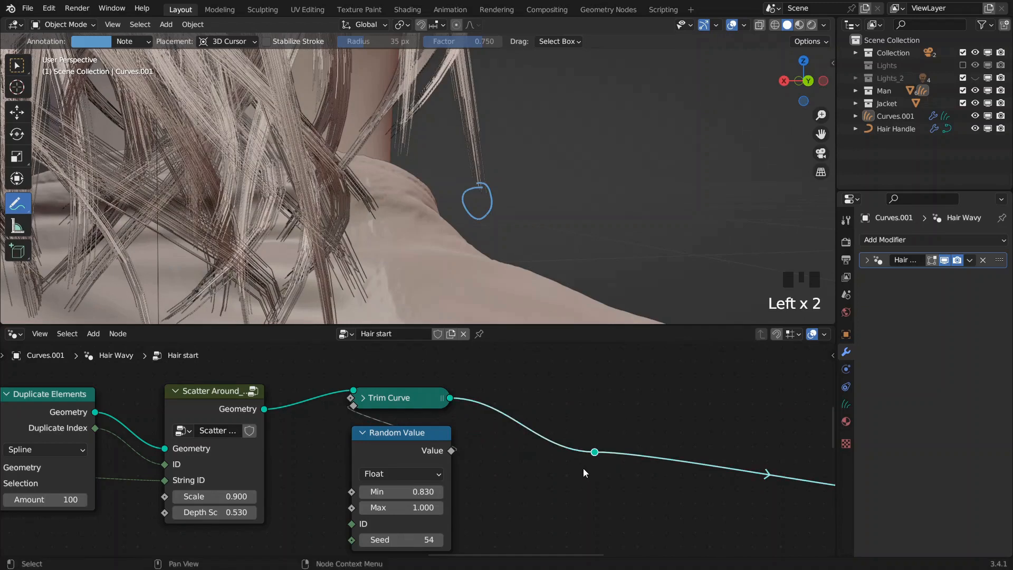
- Dissolve the reroute on the new Trim Curve's output link and erase the annotation circle around the clump tip
{"action": "key", "text": "x"}
{"action": "key", "text": "ctrl+z"}
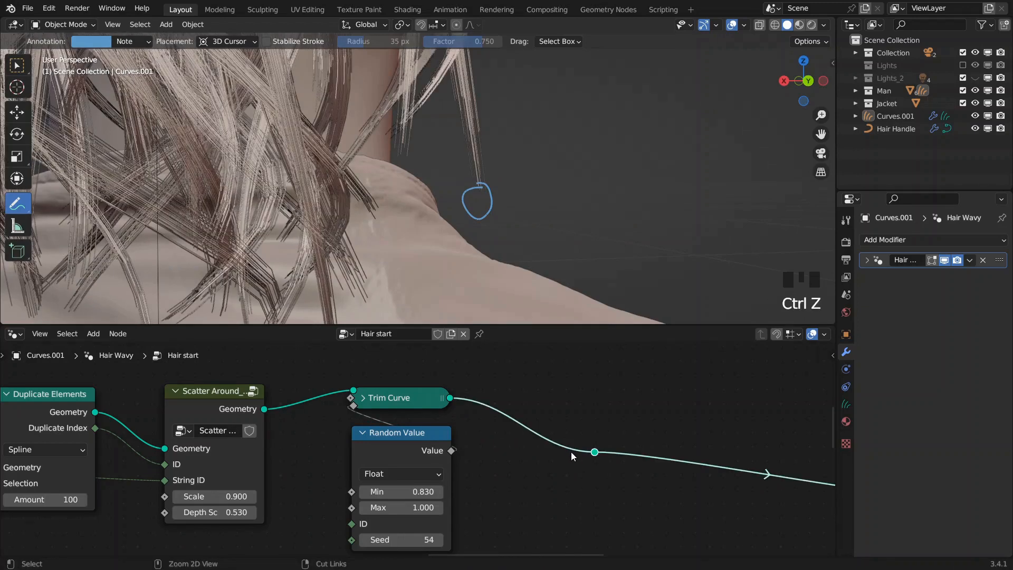
{"action": "key", "text": "ctrl+x"}
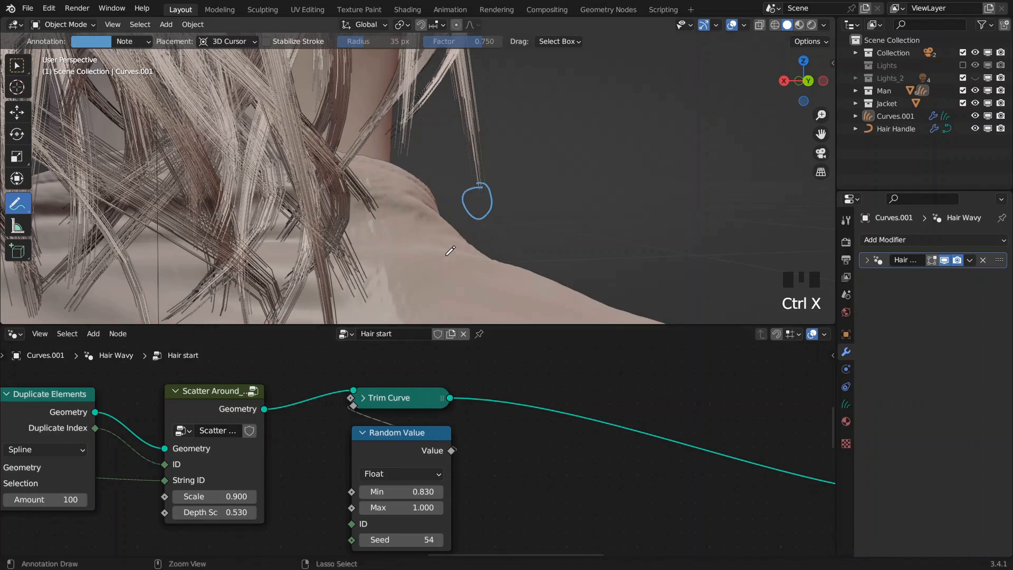
{"action": "left_click", "coordinate": [503, 215], "text": "ctrl"}
{"action": "scroll", "coordinate": [499, 211], "scroll_direction": "down", "scroll_amount": 2}
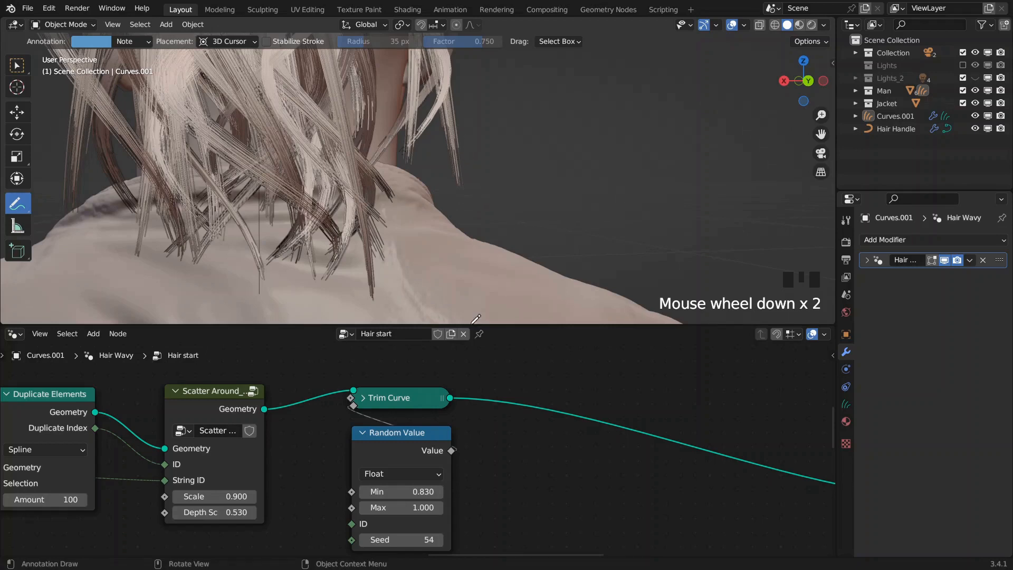
- Mute and unmute the new Trim Curve to compare the hair tips with and without it
{"action": "left_click", "coordinate": [408, 397]}
{"action": "key", "text": "m"}
{"action": "key", "text": "m"}
{"action": "scroll", "coordinate": [432, 160], "scroll_direction": "down", "scroll_amount": 4}
{"action": "middle_click_drag", "start_coordinate": [445, 167], "coordinate": [411, 174], "text": "shift"}
- Move the new Trim Curve and Random Value farther from the last Scatter Around node to make room for another node
{"action": "left_click_drag", "start_coordinate": [404, 379], "coordinate": [428, 448]}
{"action": "left_click_drag", "start_coordinate": [428, 447], "coordinate": [770, 455]}
{"action": "middle_click_drag", "start_coordinate": [326, 417], "coordinate": [432, 426]}
{"action": "left_click", "coordinate": [312, 422]}
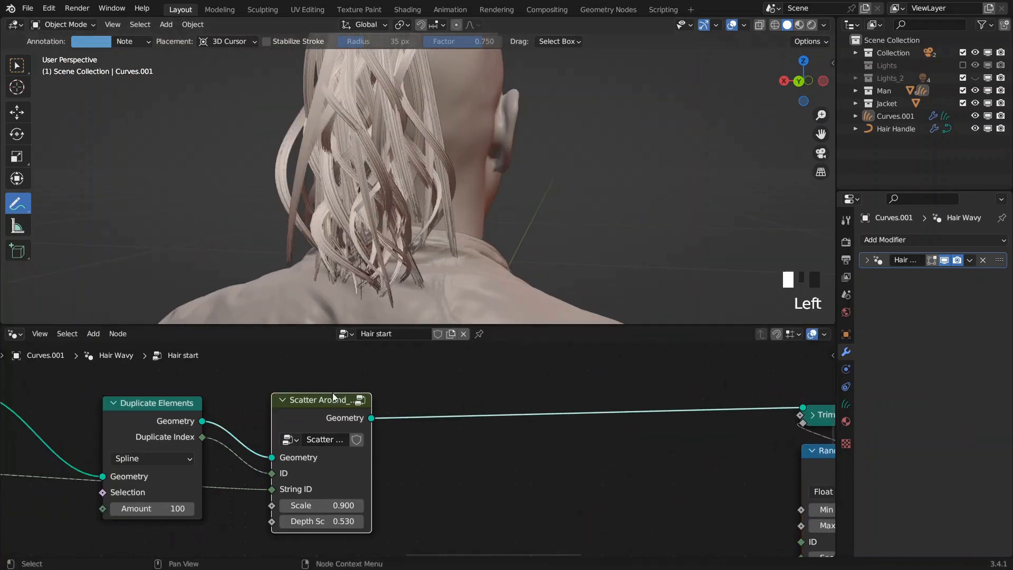
- Duplicate the first branch's Simple Noise node and insert the copy between the second branch's last Scatter Around and Trim Curve
{"action": "scroll", "coordinate": [474, 179], "scroll_direction": "up", "scroll_amount": 4}
{"action": "scroll", "coordinate": [473, 180], "scroll_direction": "up", "scroll_amount": 1}
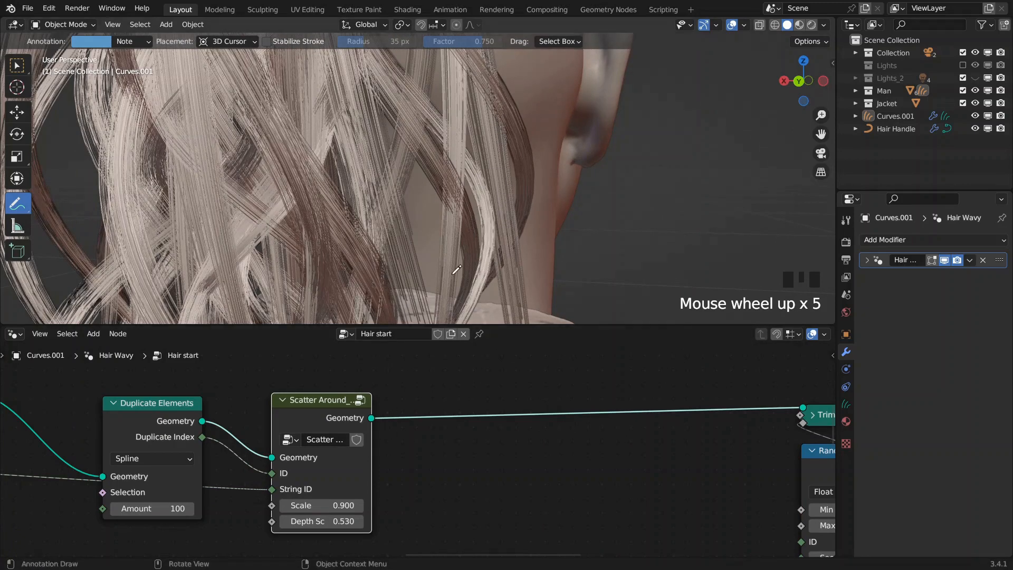
{"action": "scroll", "coordinate": [353, 431], "scroll_direction": "down", "scroll_amount": 2}
{"action": "middle_click_drag", "start_coordinate": [398, 350], "coordinate": [475, 453]}
{"action": "middle_click_drag", "start_coordinate": [495, 381], "coordinate": [649, 461]}
{"action": "middle_click_drag", "start_coordinate": [394, 425], "coordinate": [523, 426]}
{"action": "scroll", "coordinate": [462, 426], "scroll_direction": "up", "scroll_amount": 2}
{"action": "scroll", "coordinate": [462, 426], "scroll_direction": "up", "scroll_amount": 4}
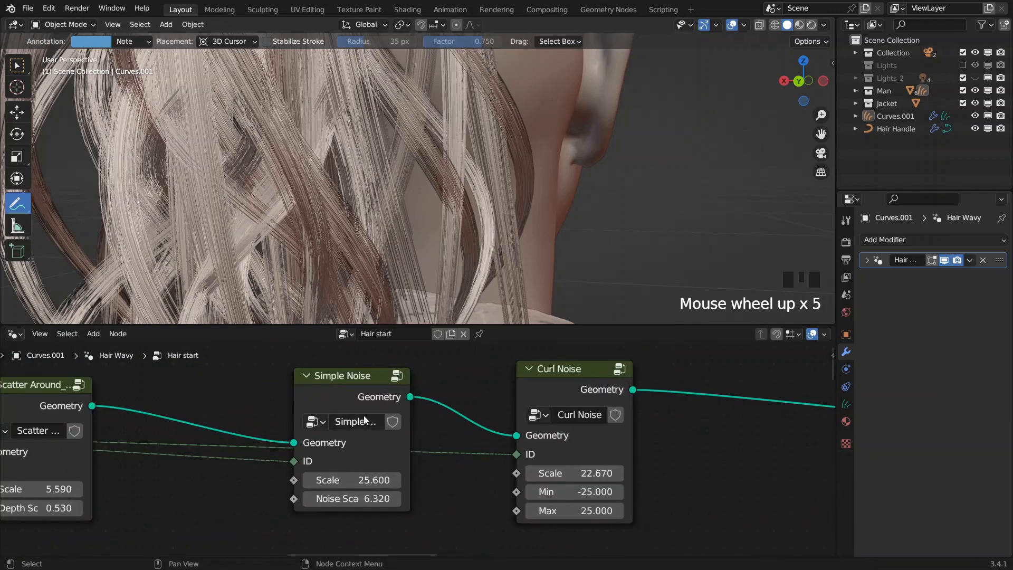
{"action": "left_click", "coordinate": [339, 400]}
{"action": "scroll", "coordinate": [352, 400], "scroll_direction": "down", "scroll_amount": 10}
{"action": "middle_click_drag", "start_coordinate": [589, 460], "coordinate": [417, 385]}
{"action": "key", "text": "shift+d"}
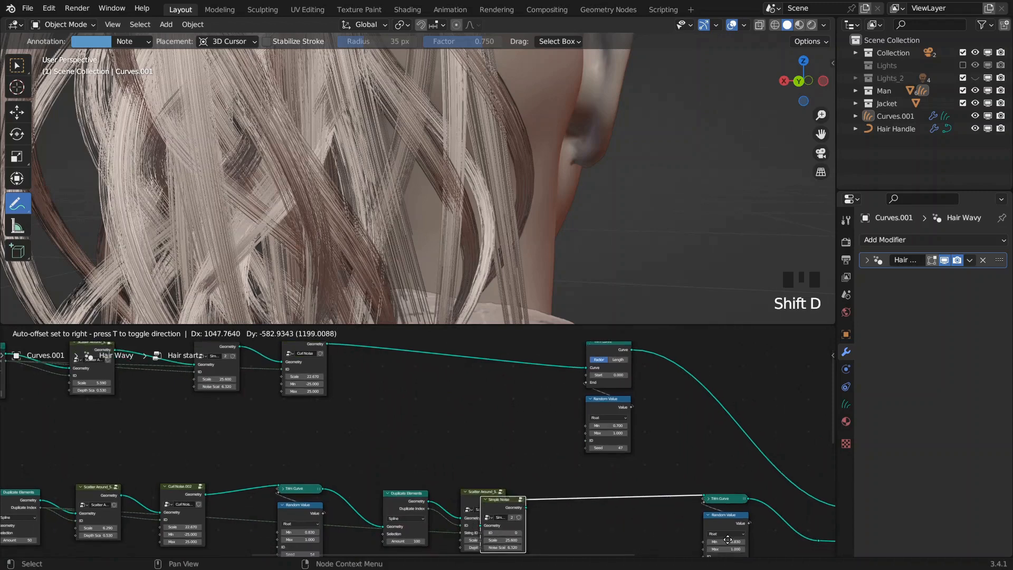
{"action": "left_click", "coordinate": [748, 521]}
{"action": "scroll", "coordinate": [487, 420], "scroll_direction": "up", "scroll_amount": 4}
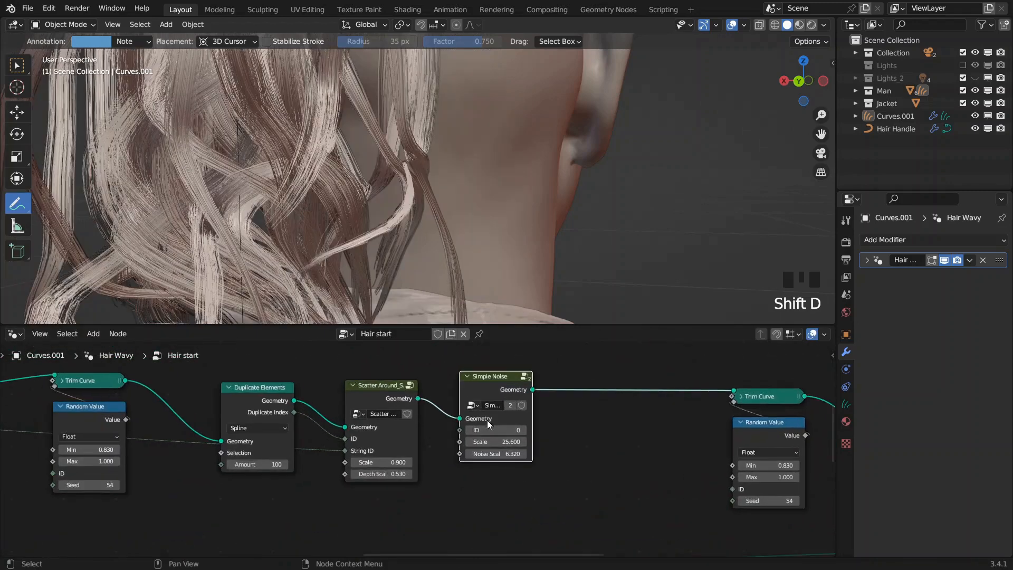
- Connect the last Duplicate Elements' Duplicate Index to the copied Simple Noise's ID and make its node group single-user
{"action": "left_click_drag", "start_coordinate": [310, 443], "coordinate": [519, 465]}
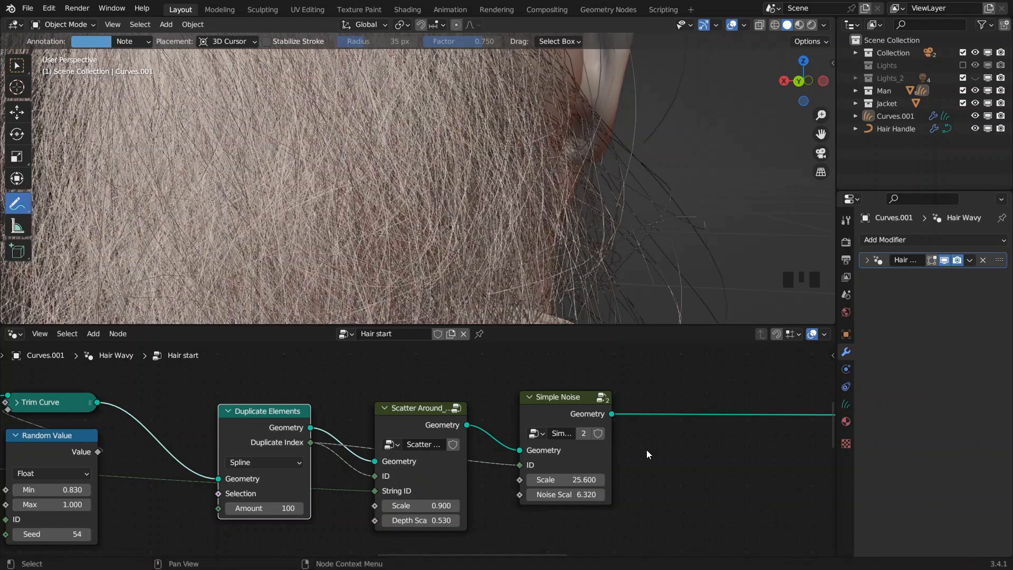
{"action": "scroll", "coordinate": [474, 305], "scroll_direction": "down", "scroll_amount": 8}
{"action": "middle_click_drag", "start_coordinate": [475, 306], "coordinate": [492, 226], "text": "shift"}
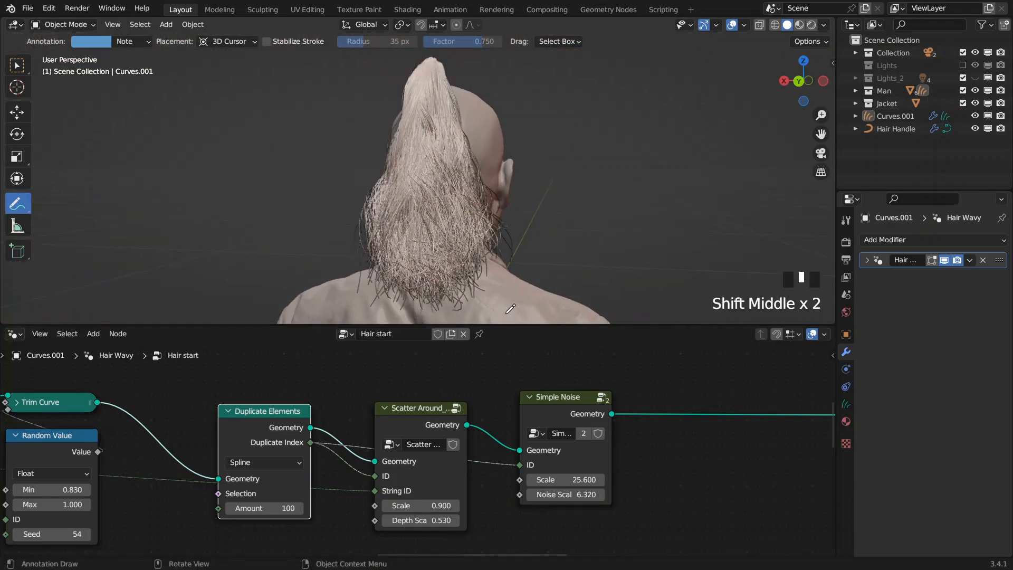
{"action": "left_click", "coordinate": [583, 436]}
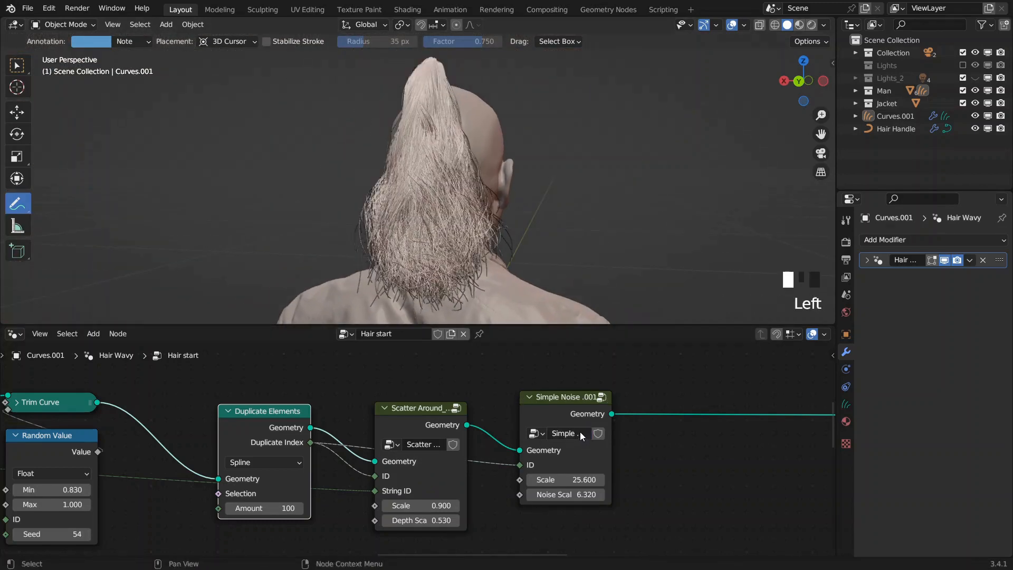
{"action": "left_click_drag", "start_coordinate": [563, 407], "coordinate": [564, 421]}
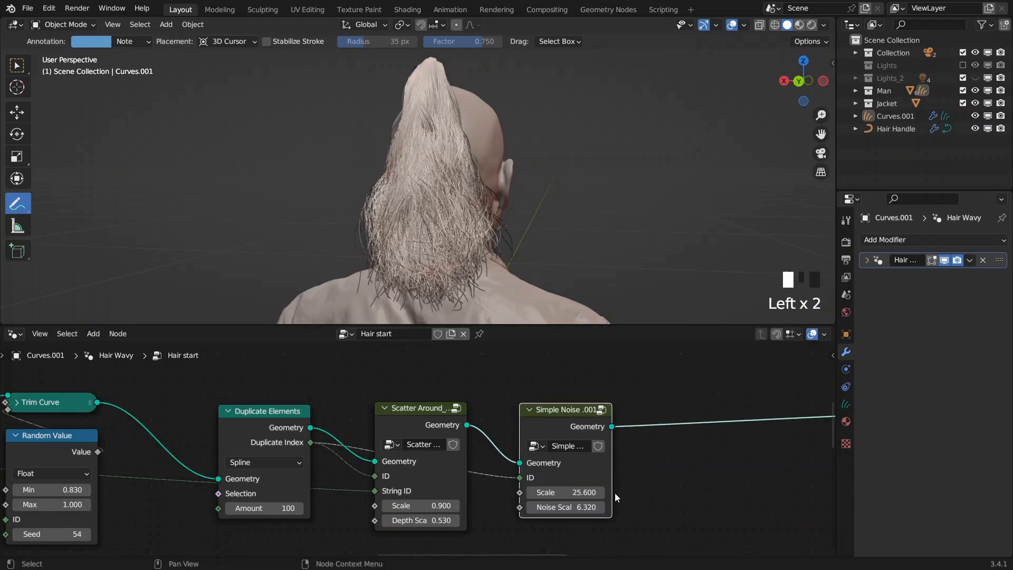
- Set the Simple Noise .001 node's Scale to 5 and Noise Scale to 20
{"action": "left_click_drag", "start_coordinate": [565, 493], "coordinate": [533, 492]}
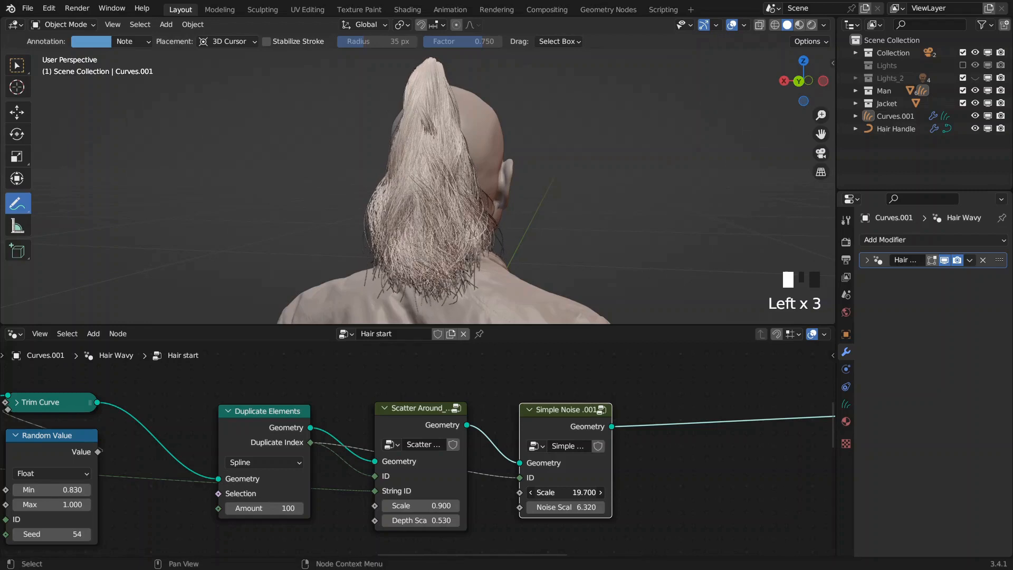
{"action": "left_click", "coordinate": [577, 495]}
{"action": "type", "text": "5"}
{"action": "left_click", "coordinate": [580, 496]}
{"action": "scroll", "coordinate": [471, 167], "scroll_direction": "up", "scroll_amount": 5}
{"action": "middle_click_drag", "start_coordinate": [471, 167], "coordinate": [464, 211], "text": "shift"}
{"action": "left_click", "coordinate": [564, 507]}
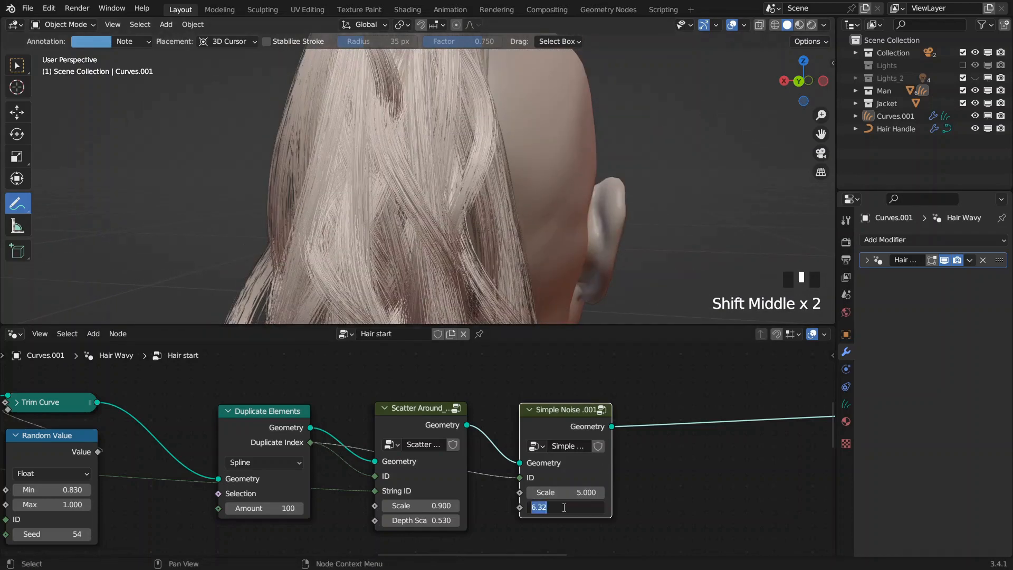
{"action": "type", "text": "20"}
{"action": "key", "text": "Return"}
- Inside the Simple Noise .001 group, reshape the Float Curve into an arch by raising its middle point and lowering its end to 0
{"action": "middle_click_drag", "start_coordinate": [507, 168], "coordinate": [505, 203]}
{"action": "middle_click_drag", "start_coordinate": [561, 397], "coordinate": [502, 406]}
{"action": "left_click", "coordinate": [501, 407]}
{"action": "key", "text": "Tab"}
{"action": "scroll", "coordinate": [527, 422], "scroll_direction": "down", "scroll_amount": 4}
{"action": "middle_click_drag", "start_coordinate": [643, 464], "coordinate": [537, 424]}
{"action": "scroll", "coordinate": [537, 453], "scroll_direction": "up", "scroll_amount": 5}
{"action": "middle_click_drag", "start_coordinate": [478, 153], "coordinate": [474, 213], "text": "shift"}
{"action": "middle_click_drag", "start_coordinate": [473, 203], "coordinate": [508, 238]}
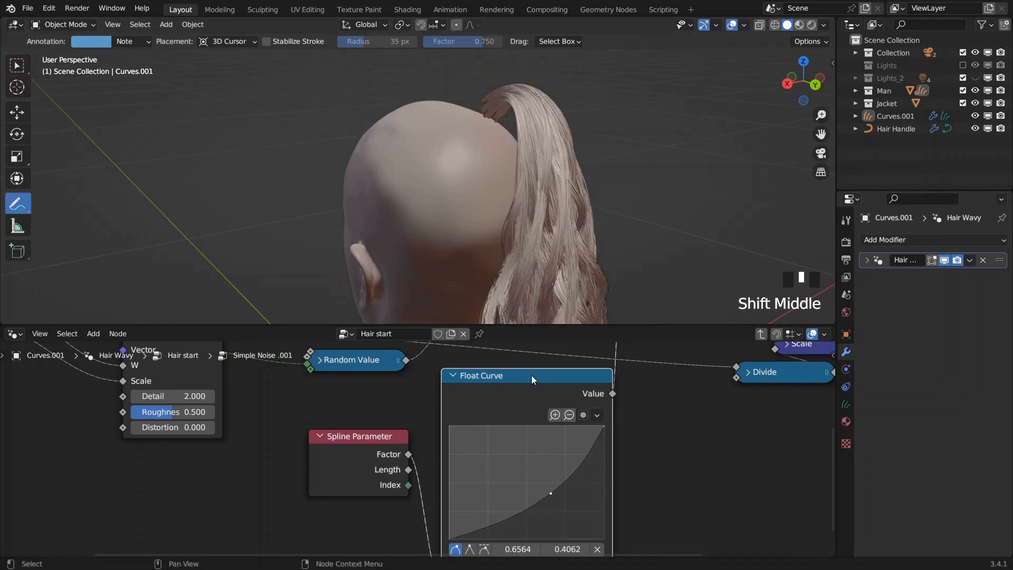
{"action": "middle_click_drag", "start_coordinate": [560, 251], "coordinate": [604, 263]}
{"action": "left_click_drag", "start_coordinate": [551, 494], "coordinate": [515, 464]}
{"action": "left_click_drag", "start_coordinate": [591, 424], "coordinate": [591, 537]}
{"action": "middle_click_drag", "start_coordinate": [619, 300], "coordinate": [521, 204], "text": "shift"}
{"action": "scroll", "coordinate": [496, 233], "scroll_direction": "up", "scroll_amount": 6}
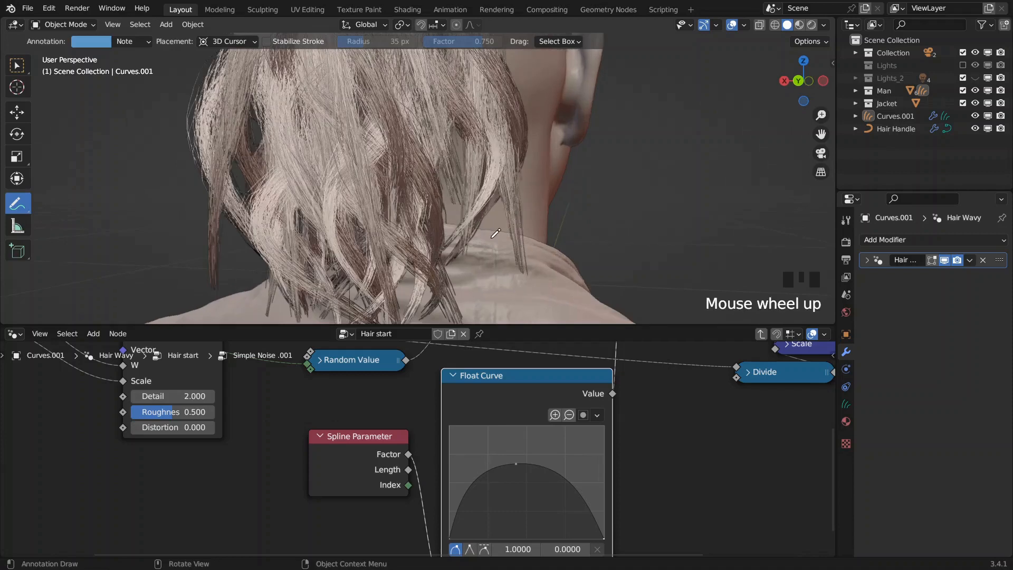
{"action": "scroll", "coordinate": [495, 233], "scroll_direction": "up", "scroll_amount": 2}
- Try the Float Curve's end point at 1.0, then set it to about 0.0312 and the middle point to about 0.5114, 0.6510
{"action": "left_click_drag", "start_coordinate": [604, 535], "coordinate": [605, 426]}
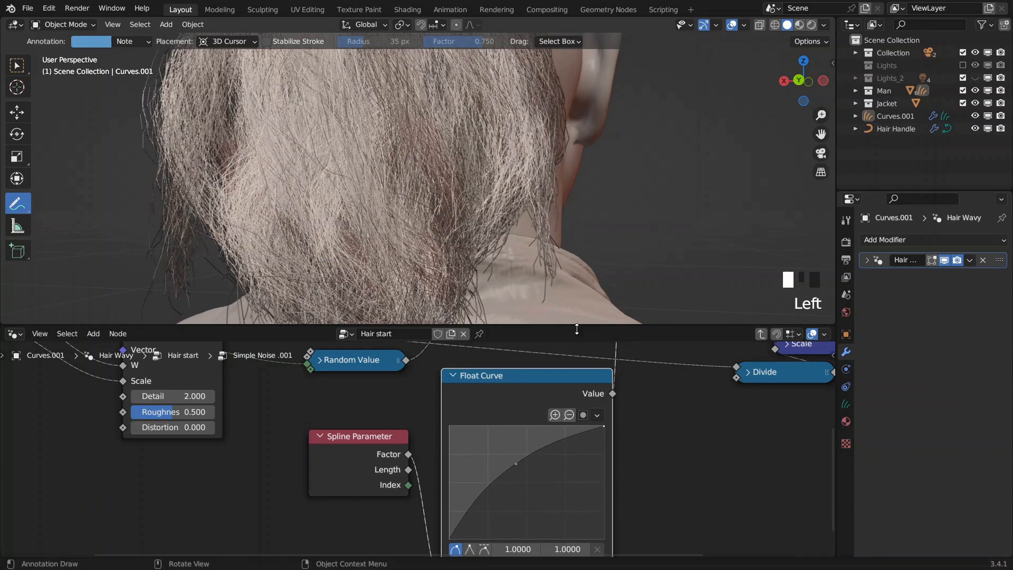
{"action": "left_click_drag", "start_coordinate": [603, 426], "coordinate": [605, 538]}
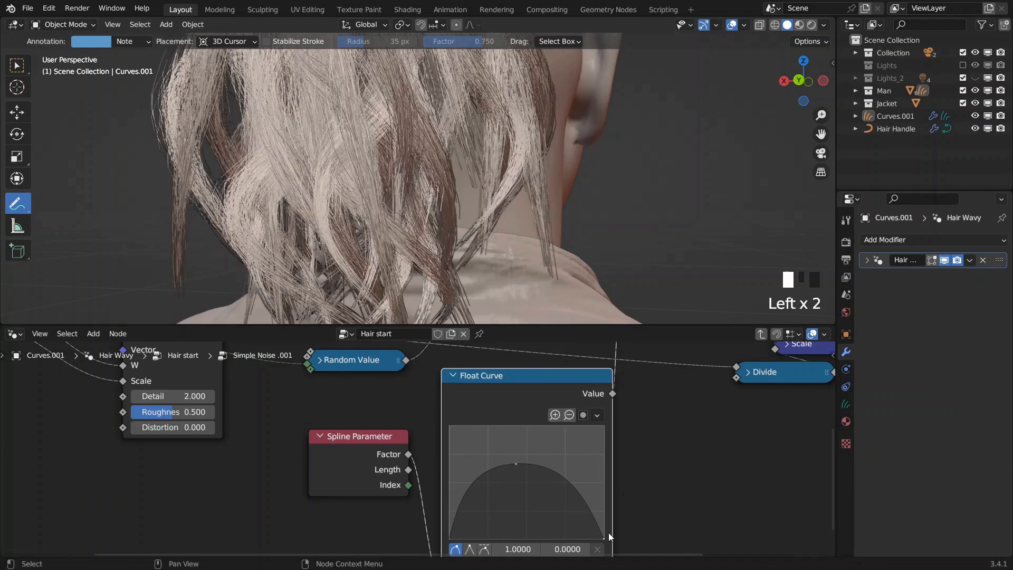
{"action": "left_click_drag", "start_coordinate": [609, 535], "coordinate": [610, 534]}
{"action": "left_click", "coordinate": [605, 536]}
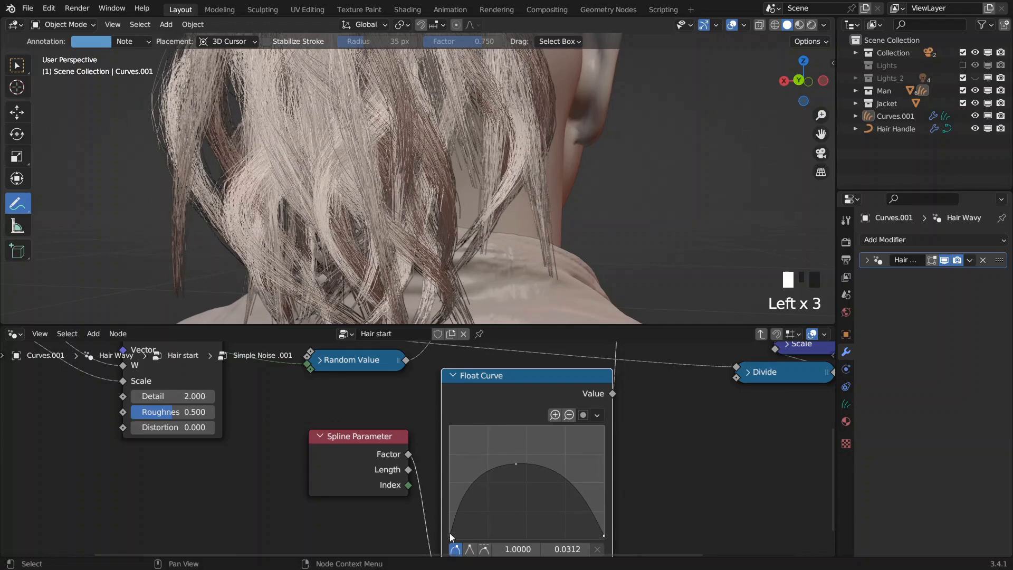
{"action": "left_click_drag", "start_coordinate": [514, 464], "coordinate": [526, 468]}
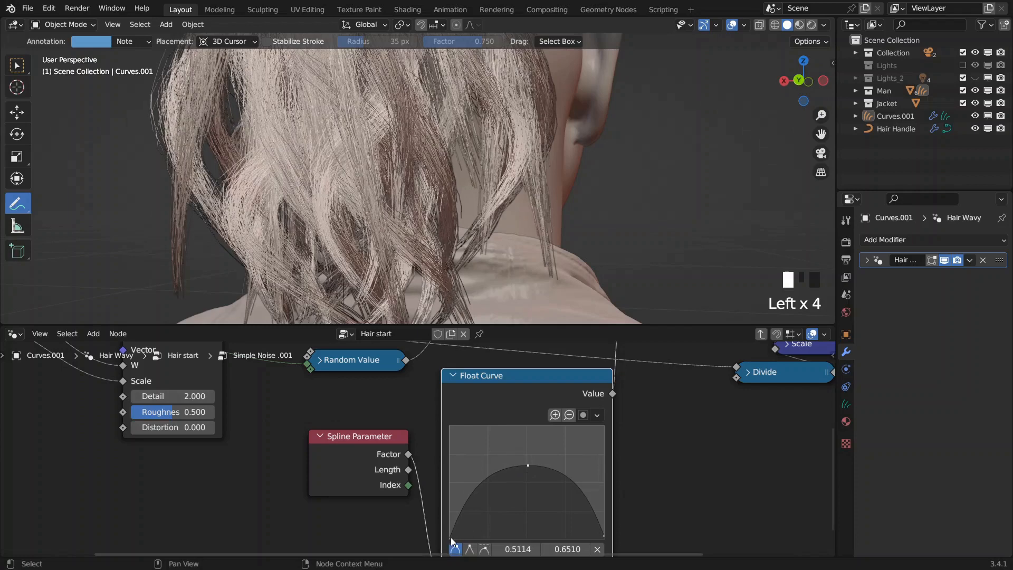
- Check the ponytail's root and raise the Float Curve's middle point to about 0.5038, 0.8541
{"action": "scroll", "coordinate": [417, 174], "scroll_direction": "down", "scroll_amount": 5}
{"action": "middle_click_drag", "start_coordinate": [417, 158], "coordinate": [485, 251], "text": "shift"}
{"action": "middle_click_drag", "start_coordinate": [485, 250], "coordinate": [595, 254]}
{"action": "middle_click_drag", "start_coordinate": [595, 254], "coordinate": [596, 251], "text": "shift"}
{"action": "scroll", "coordinate": [595, 176], "scroll_direction": "up", "scroll_amount": 4}
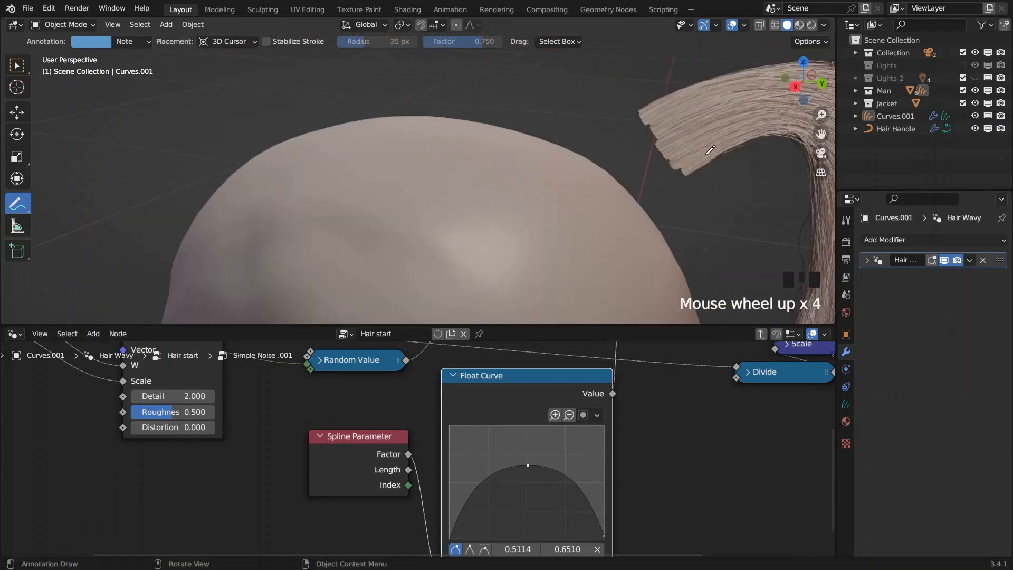
{"action": "middle_click_drag", "start_coordinate": [706, 140], "coordinate": [510, 165], "text": "shift"}
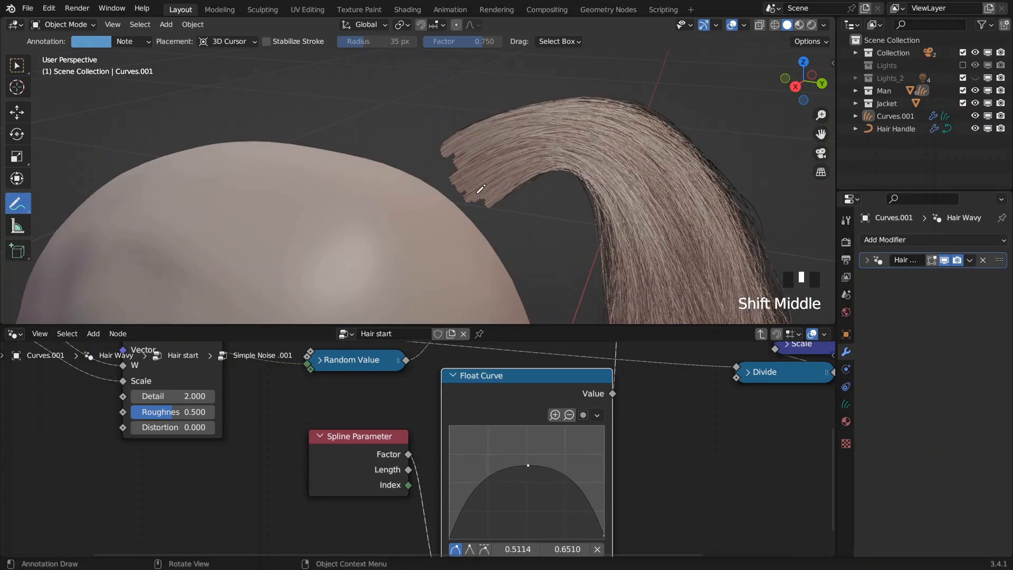
{"action": "middle_click_drag", "start_coordinate": [535, 238], "coordinate": [596, 135], "text": "shift"}
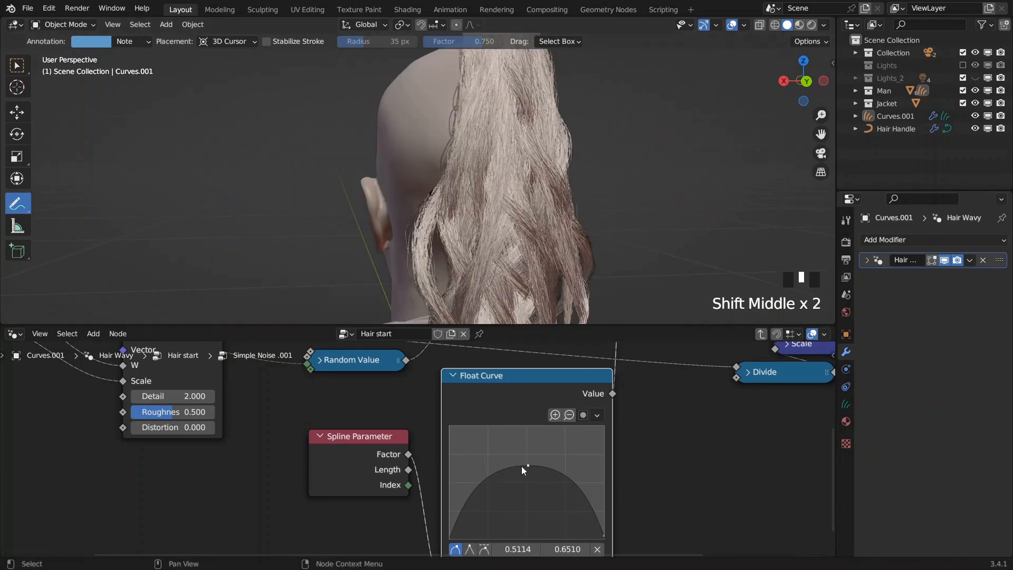
{"action": "left_click_drag", "start_coordinate": [526, 467], "coordinate": [527, 442]}
{"action": "left_click", "coordinate": [532, 373]}
{"action": "scroll", "coordinate": [518, 248], "scroll_direction": "down", "scroll_amount": 3}
{"action": "middle_click_drag", "start_coordinate": [516, 250], "coordinate": [533, 264]}
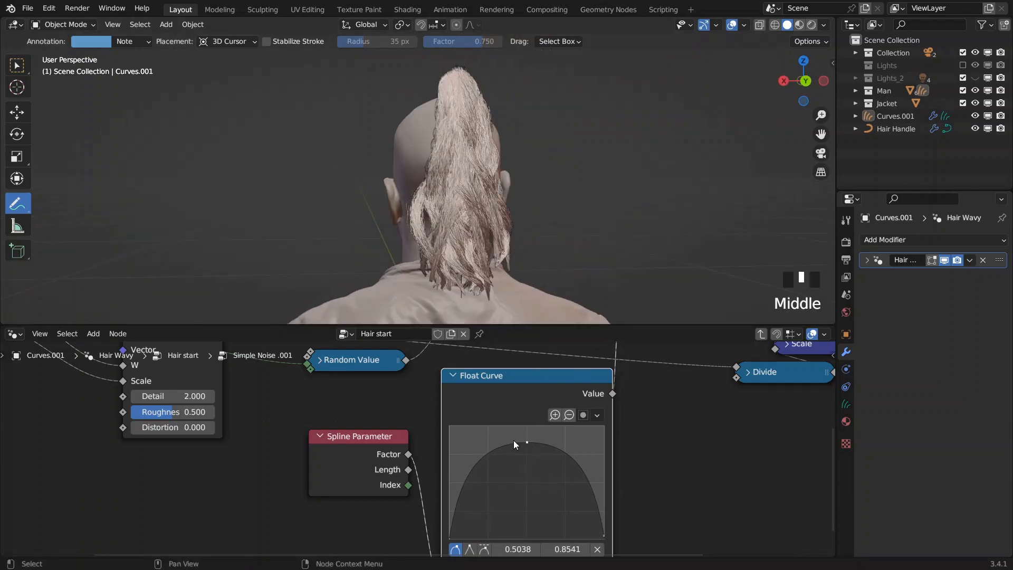
- Leave the Simple Noise .001 group and return to the Hair start node tree
{"action": "scroll", "coordinate": [514, 440], "scroll_direction": "down", "scroll_amount": 4}
{"action": "middle_click_drag", "start_coordinate": [516, 405], "coordinate": [568, 442]}
{"action": "key", "text": "Tab"}
{"action": "scroll", "coordinate": [579, 441], "scroll_direction": "up", "scroll_amount": 4}
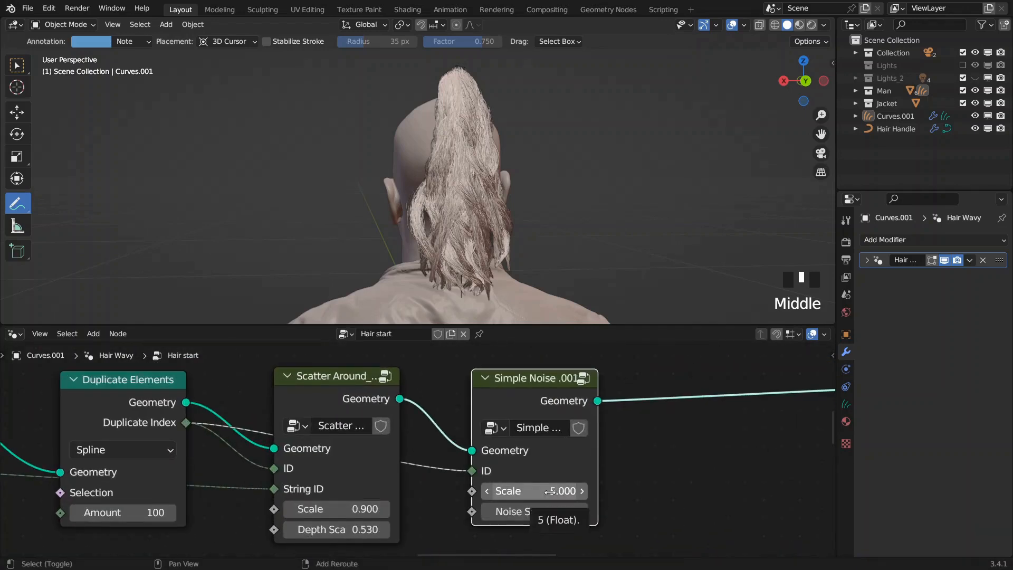
- Try a Scale of 1.5 on the Simple Noise .001 node and check the strands up close
{"action": "left_click_drag", "start_coordinate": [553, 491], "coordinate": [549, 491], "text": "shift"}
{"action": "left_click", "coordinate": [554, 492]}
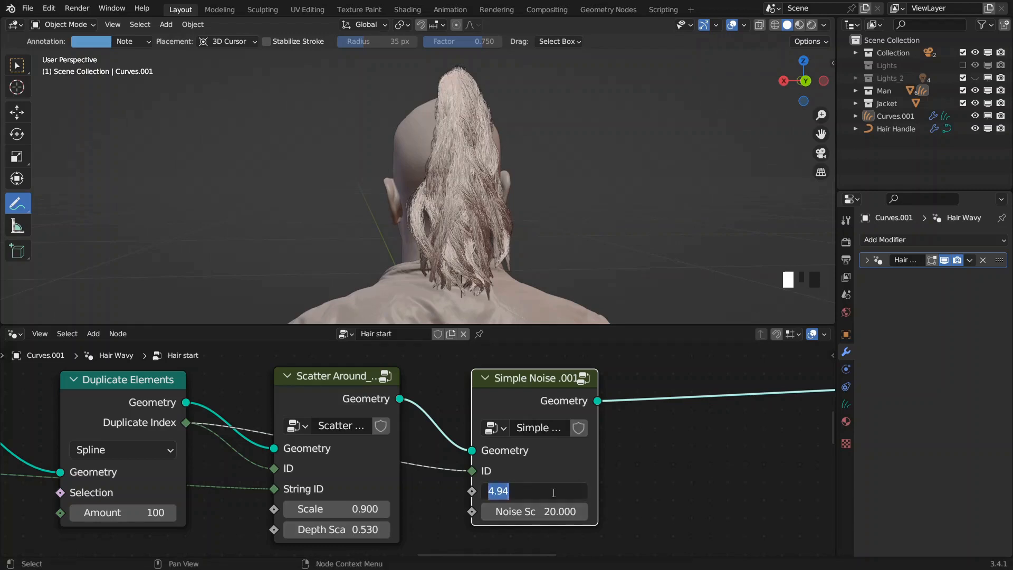
{"action": "type", "text": "1.5"}
{"action": "left_click", "coordinate": [593, 429]}
{"action": "scroll", "coordinate": [601, 140], "scroll_direction": "up", "scroll_amount": 4}
{"action": "middle_click_drag", "start_coordinate": [601, 140], "coordinate": [570, 164]}
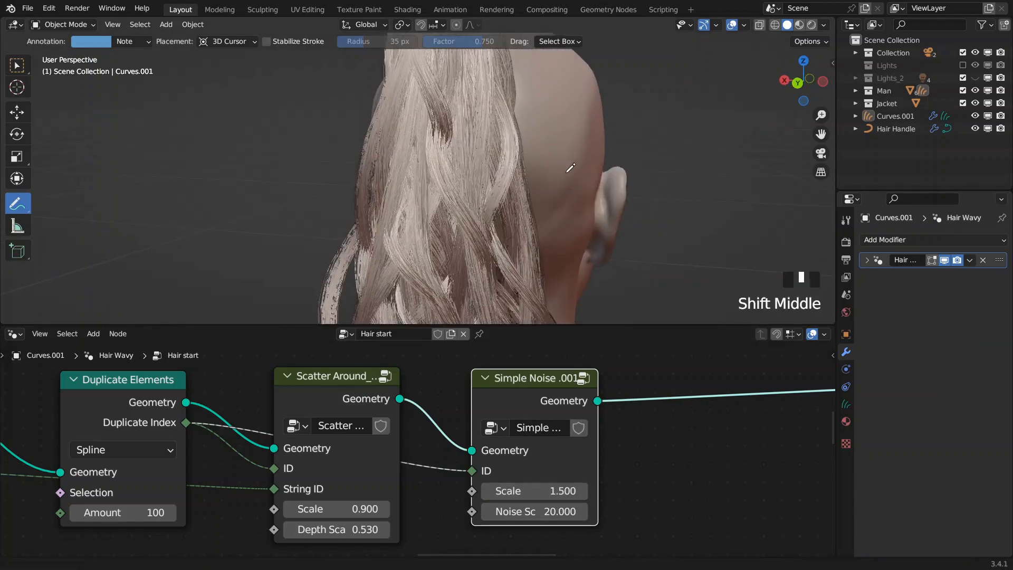
{"action": "scroll", "coordinate": [569, 165], "scroll_direction": "up", "scroll_amount": 2}
- Set the Simple Noise .001 node's Scale to 4.5
{"action": "left_click", "coordinate": [549, 496]}
{"action": "type", "text": "4.5"}
{"action": "left_click", "coordinate": [607, 496]}
{"action": "middle_click_drag", "start_coordinate": [570, 174], "coordinate": [600, 189]}
{"action": "scroll", "coordinate": [600, 188], "scroll_direction": "down", "scroll_amount": 1}
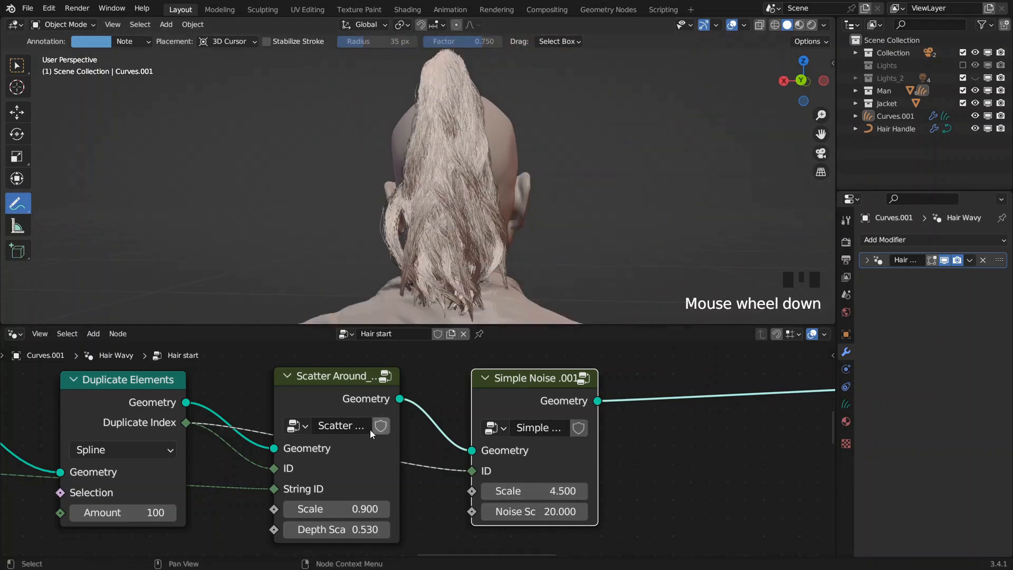
- Set the Amount of the last Duplicate Elements node to 400
{"action": "middle_click_drag", "start_coordinate": [374, 429], "coordinate": [631, 418]}
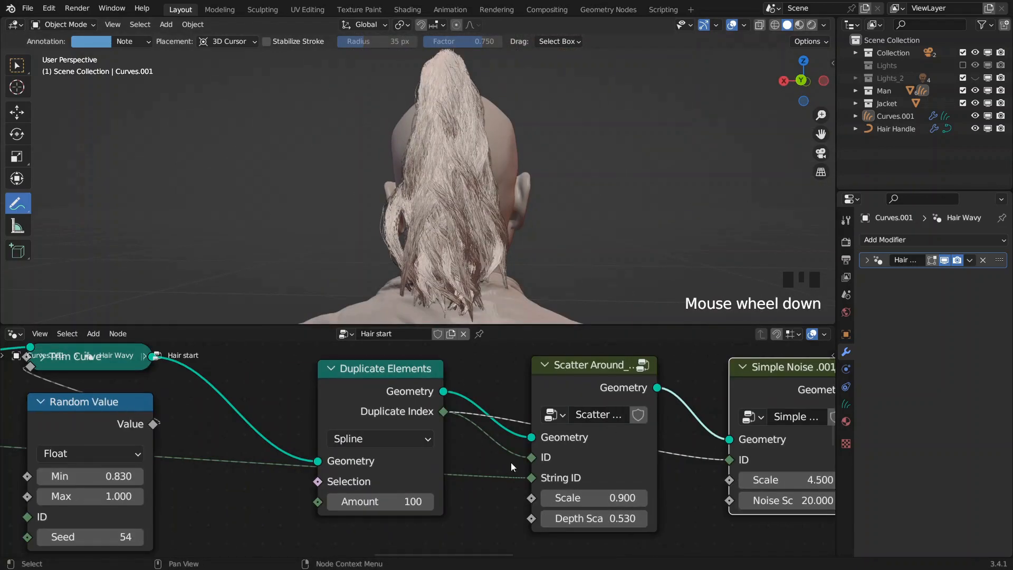
{"action": "left_click", "coordinate": [383, 501]}
{"action": "type", "text": "400"}
{"action": "key", "text": "Return"}
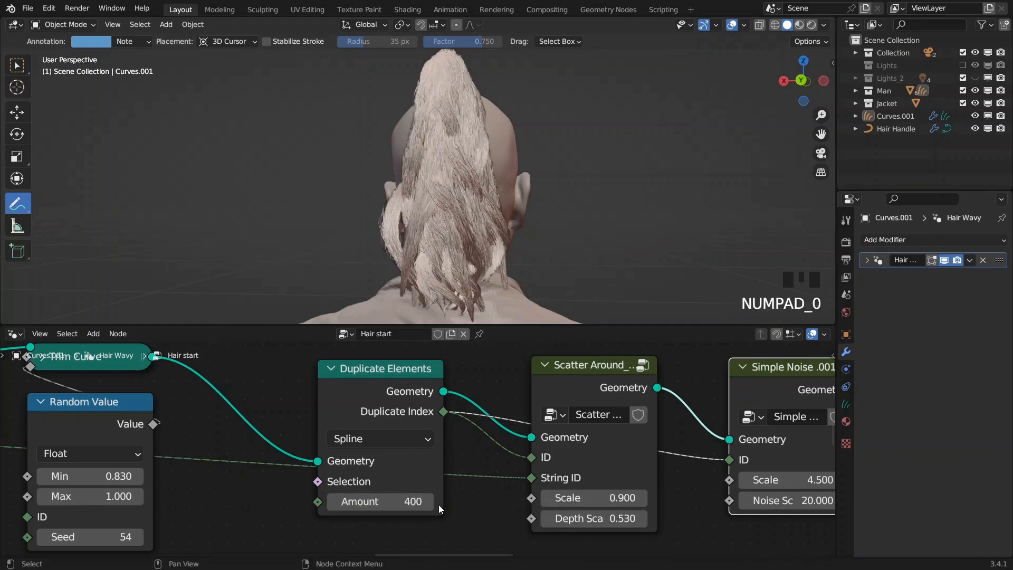
{"action": "scroll", "coordinate": [277, 455], "scroll_direction": "down", "scroll_amount": 2}
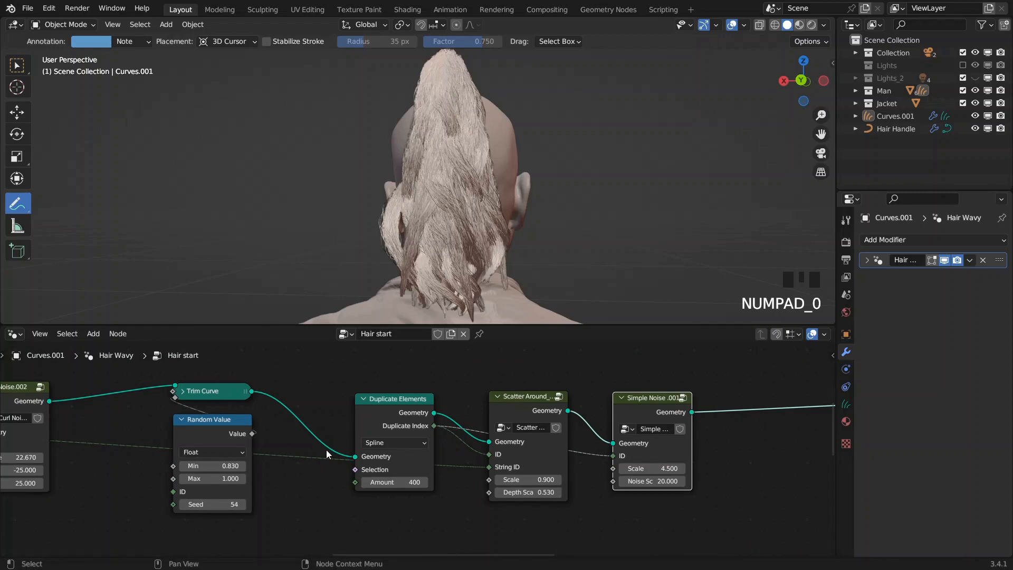
- Examine the ponytail strands up close and compare the nodes of the upper and lower strand branches
{"action": "scroll", "coordinate": [422, 233], "scroll_direction": "up", "scroll_amount": 3}
{"action": "middle_click_drag", "start_coordinate": [422, 233], "coordinate": [438, 221]}
{"action": "scroll", "coordinate": [439, 222], "scroll_direction": "down", "scroll_amount": 2}
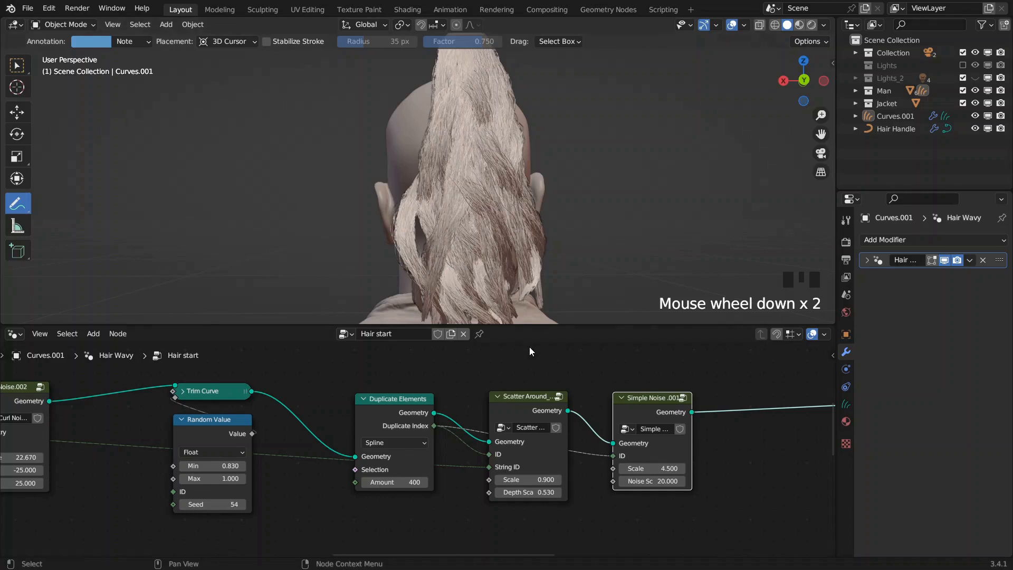
{"action": "scroll", "coordinate": [475, 354], "scroll_direction": "down", "scroll_amount": 2}
{"action": "middle_click_drag", "start_coordinate": [474, 353], "coordinate": [285, 438]}
{"action": "middle_click_drag", "start_coordinate": [355, 380], "coordinate": [684, 402]}
{"action": "middle_click_drag", "start_coordinate": [484, 383], "coordinate": [644, 436]}
{"action": "scroll", "coordinate": [554, 420], "scroll_direction": "up", "scroll_amount": 1}
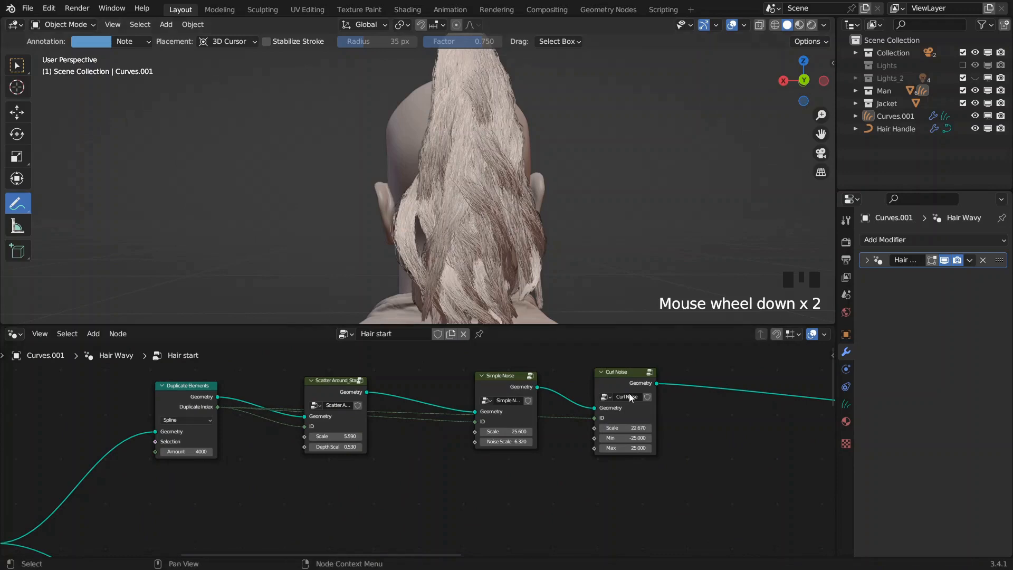
{"action": "scroll", "coordinate": [628, 397], "scroll_direction": "down", "scroll_amount": 4}
{"action": "scroll", "coordinate": [620, 437], "scroll_direction": "up", "scroll_amount": 5}
{"action": "middle_click_drag", "start_coordinate": [483, 491], "coordinate": [506, 368]}
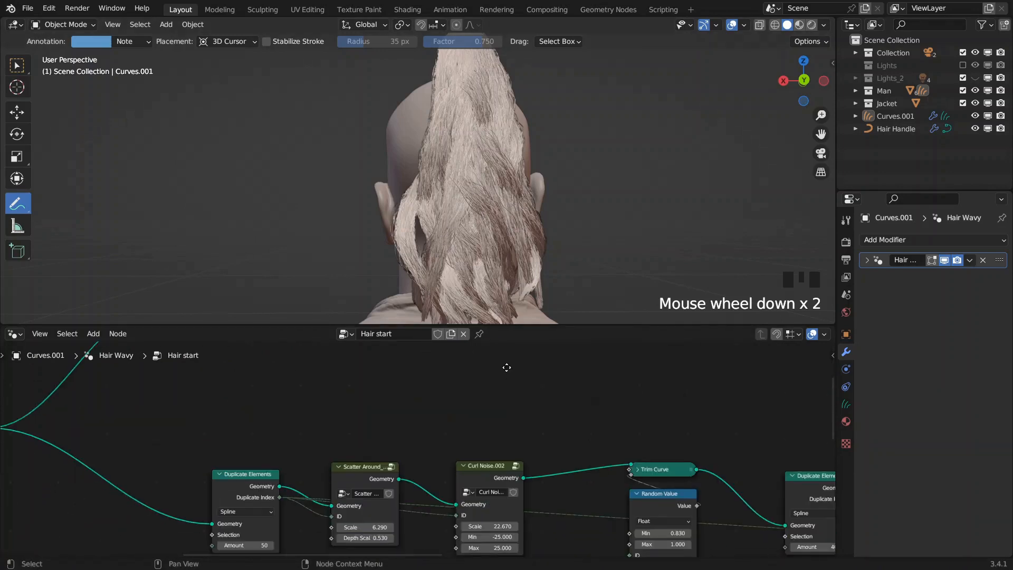
- Duplicate the lower branch's first Scatter Around and Curl Noise.002 nodes and place the copies below the upper branch
{"action": "left_click_drag", "start_coordinate": [365, 441], "coordinate": [480, 505]}
{"action": "scroll", "coordinate": [465, 407], "scroll_direction": "down", "scroll_amount": 2}
{"action": "middle_click_drag", "start_coordinate": [465, 407], "coordinate": [485, 469]}
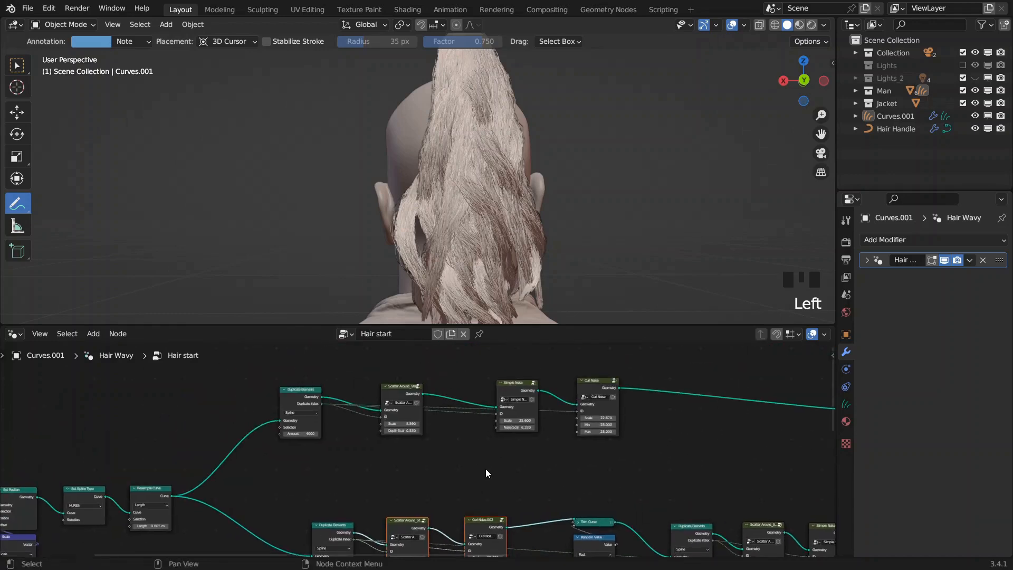
{"action": "key", "text": "shift+d"}
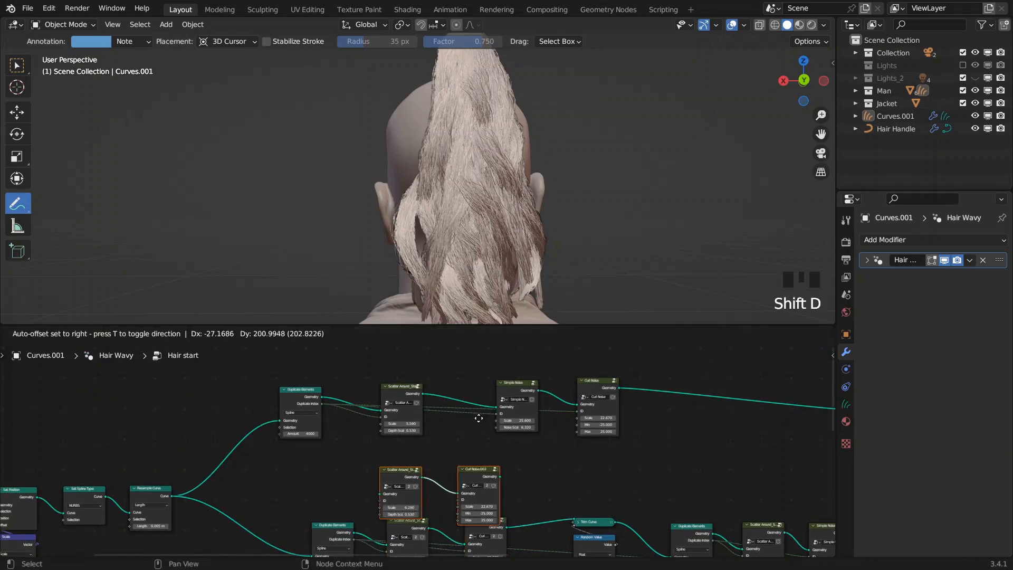
{"action": "left_click", "coordinate": [475, 406]}
- Delete the upper branch's Curl Noise node and dissolve its Scatter Around node, keeping the surrounding links
{"action": "scroll", "coordinate": [441, 410], "scroll_direction": "up", "scroll_amount": 3}
{"action": "middle_click_drag", "start_coordinate": [484, 410], "coordinate": [464, 455]}
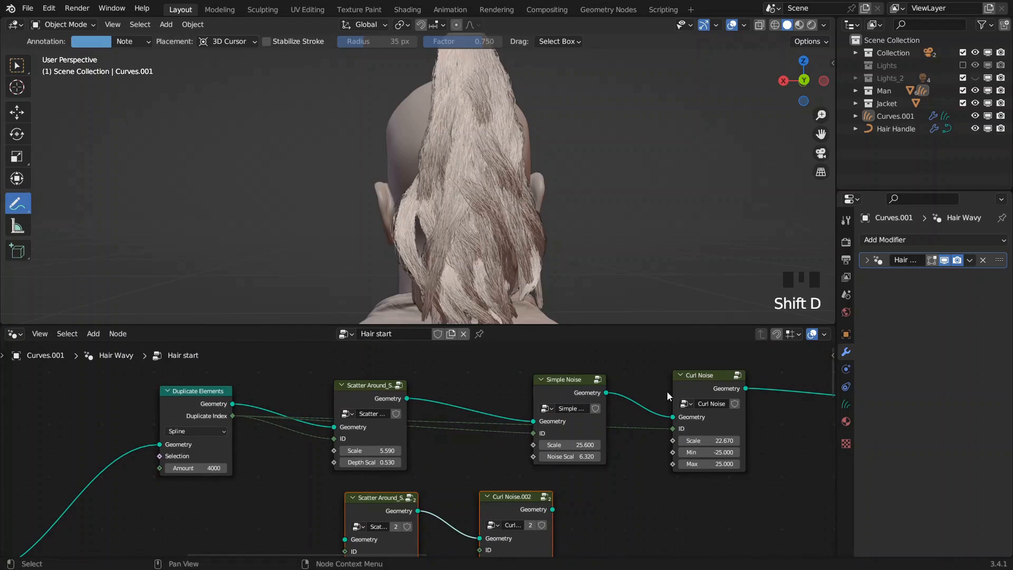
{"action": "left_click", "coordinate": [698, 387]}
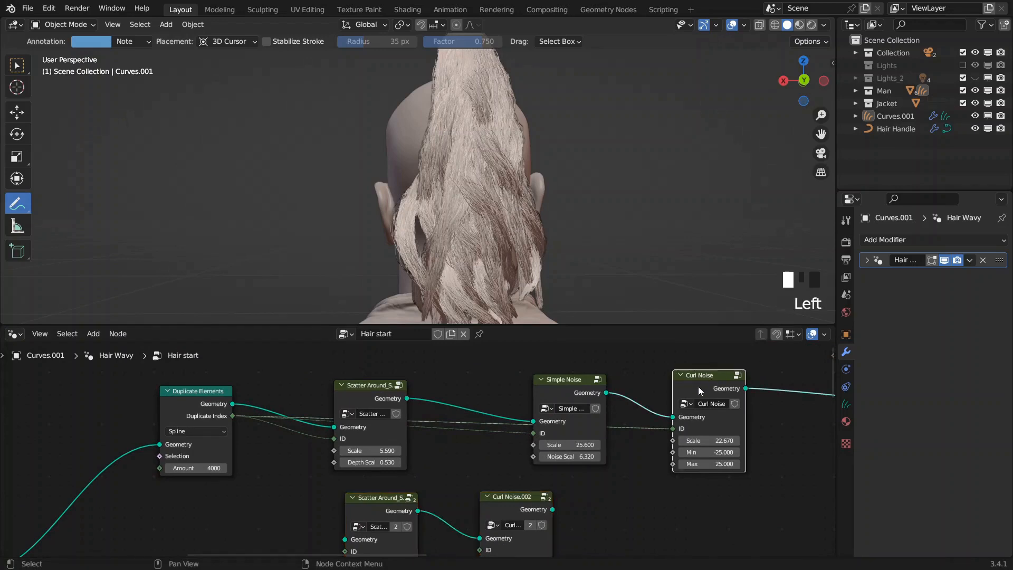
{"action": "key", "text": "x"}
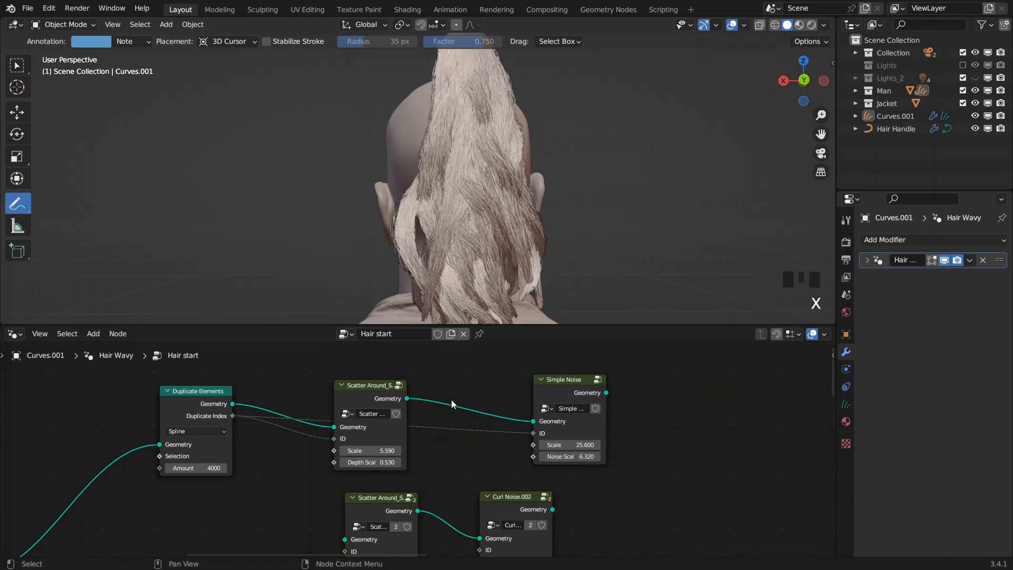
{"action": "left_click", "coordinate": [359, 393]}
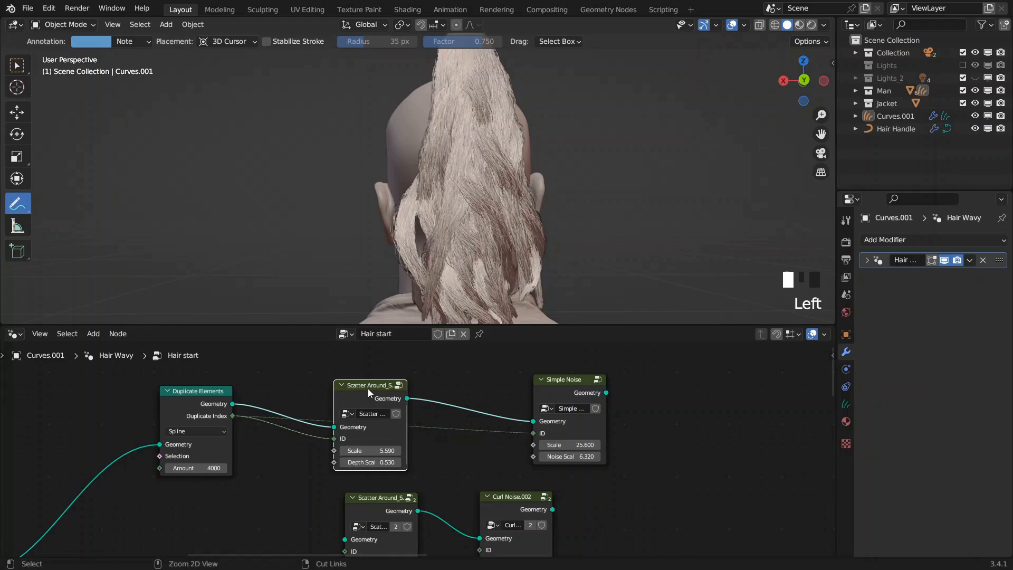
{"action": "key", "text": "ctrl+x"}
- Cut the links from Duplicate Elements to the Simple Noise node and move that node aside
{"action": "left_click_drag", "start_coordinate": [552, 390], "coordinate": [641, 393]}
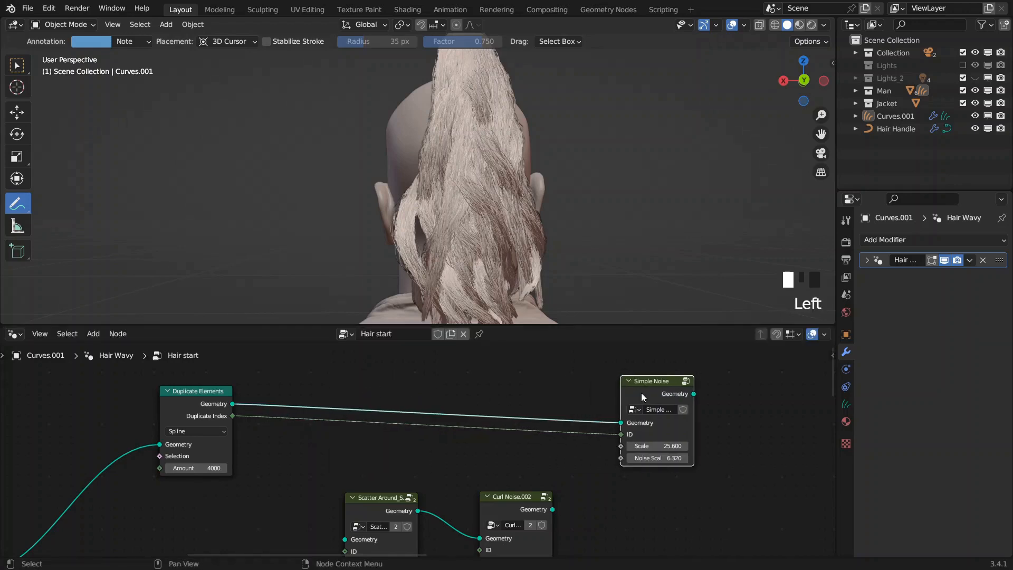
{"action": "right_click", "coordinate": [598, 390]}
{"action": "right_click_drag", "start_coordinate": [587, 387], "coordinate": [597, 447], "text": "ctrl"}
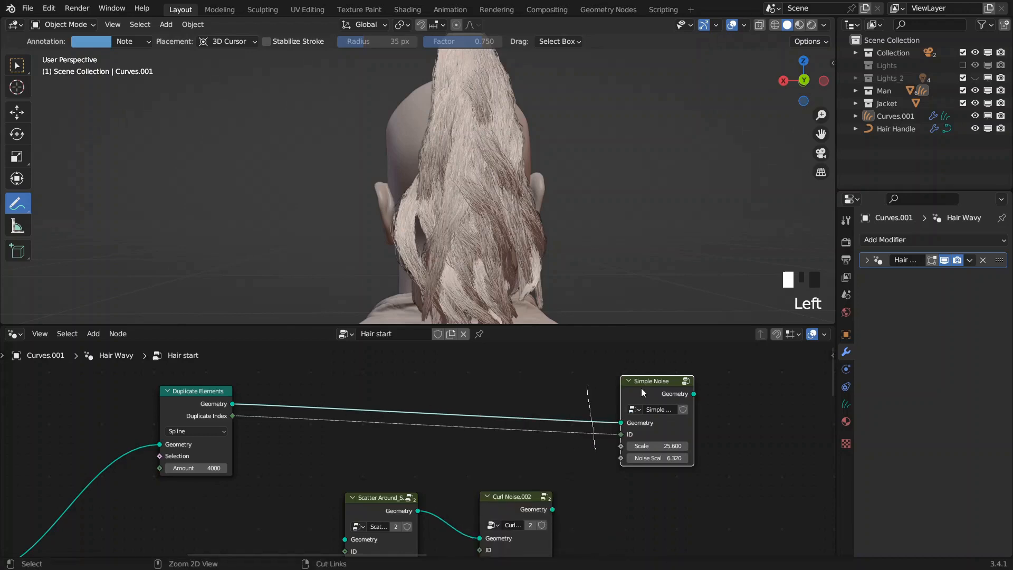
{"action": "left_click_drag", "start_coordinate": [641, 387], "coordinate": [711, 384]}
- Place the copied Scatter Around and Curl Noise.002 nodes after the upper Duplicate Elements, wiring in its Geometry and feeding Duplicate Index to both IDs
{"action": "left_click_drag", "start_coordinate": [370, 492], "coordinate": [341, 395]}
{"action": "left_click_drag", "start_coordinate": [230, 404], "coordinate": [322, 445]}
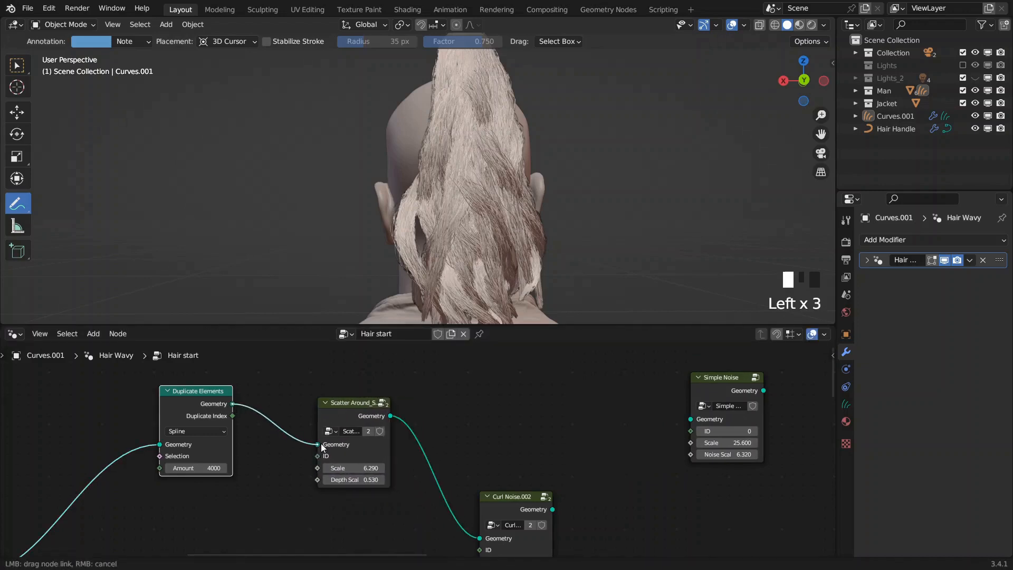
{"action": "left_click", "coordinate": [506, 506]}
{"action": "left_click_drag", "start_coordinate": [503, 510], "coordinate": [482, 402]}
{"action": "scroll", "coordinate": [393, 424], "scroll_direction": "up", "scroll_amount": 2}
{"action": "left_click_drag", "start_coordinate": [171, 398], "coordinate": [289, 460]}
{"action": "left_click_drag", "start_coordinate": [164, 403], "coordinate": [553, 435]}
{"action": "scroll", "coordinate": [650, 408], "scroll_direction": "down", "scroll_amount": 5}
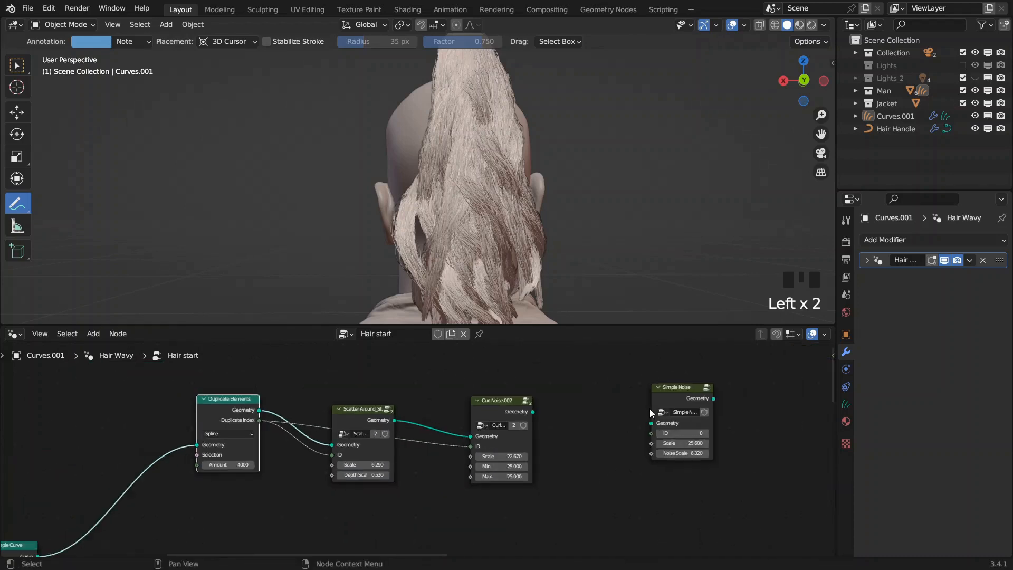
- Reconnect the upper branch after Curl Noise.002 and join it with the clumped strands in the Join Geometry node
{"action": "left_click_drag", "start_coordinate": [222, 393], "coordinate": [574, 405]}
{"action": "left_click_drag", "start_coordinate": [528, 380], "coordinate": [619, 455]}
{"action": "left_click_drag", "start_coordinate": [595, 382], "coordinate": [401, 374]}
{"action": "middle_click_drag", "start_coordinate": [823, 522], "coordinate": [672, 441]}
{"action": "scroll", "coordinate": [673, 441], "scroll_direction": "up", "scroll_amount": 4}
{"action": "middle_click_drag", "start_coordinate": [569, 406], "coordinate": [604, 456]}
{"action": "left_click_drag", "start_coordinate": [582, 488], "coordinate": [536, 411]}
{"action": "left_click_drag", "start_coordinate": [359, 451], "coordinate": [302, 498]}
{"action": "left_click_drag", "start_coordinate": [531, 530], "coordinate": [439, 495]}
{"action": "left_click_drag", "start_coordinate": [651, 513], "coordinate": [593, 491]}
{"action": "left_click_drag", "start_coordinate": [536, 411], "coordinate": [566, 510]}
{"action": "scroll", "coordinate": [380, 420], "scroll_direction": "down", "scroll_amount": 4}
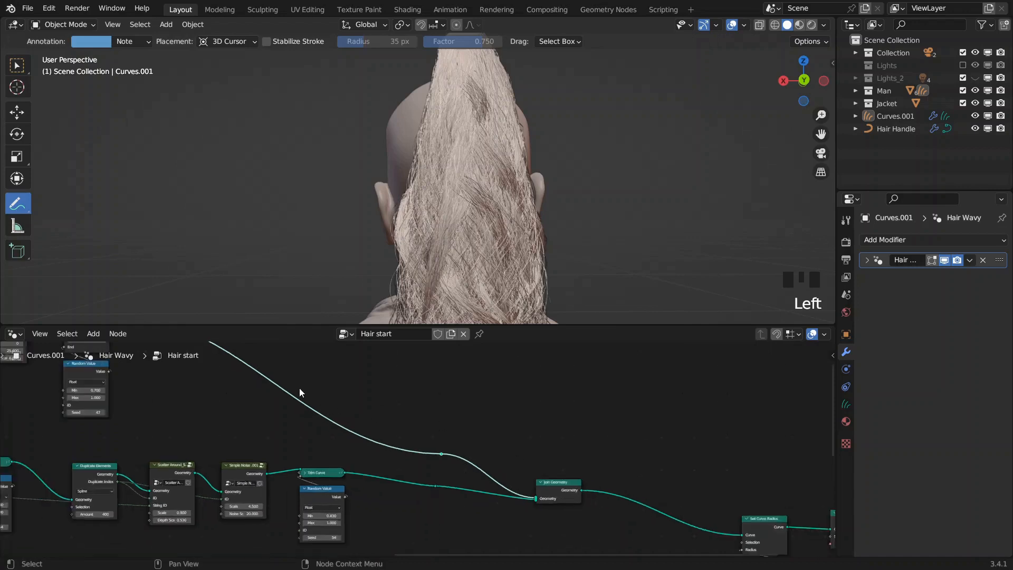
- Disconnect the lower clumped branch from Join Geometry to isolate the upper branch's strands
{"action": "middle_click_drag", "start_coordinate": [64, 359], "coordinate": [369, 409]}
{"action": "middle_click_drag", "start_coordinate": [222, 413], "coordinate": [460, 433]}
{"action": "scroll", "coordinate": [457, 433], "scroll_direction": "up", "scroll_amount": 4}
{"action": "scroll", "coordinate": [457, 430], "scroll_direction": "up", "scroll_amount": 4}
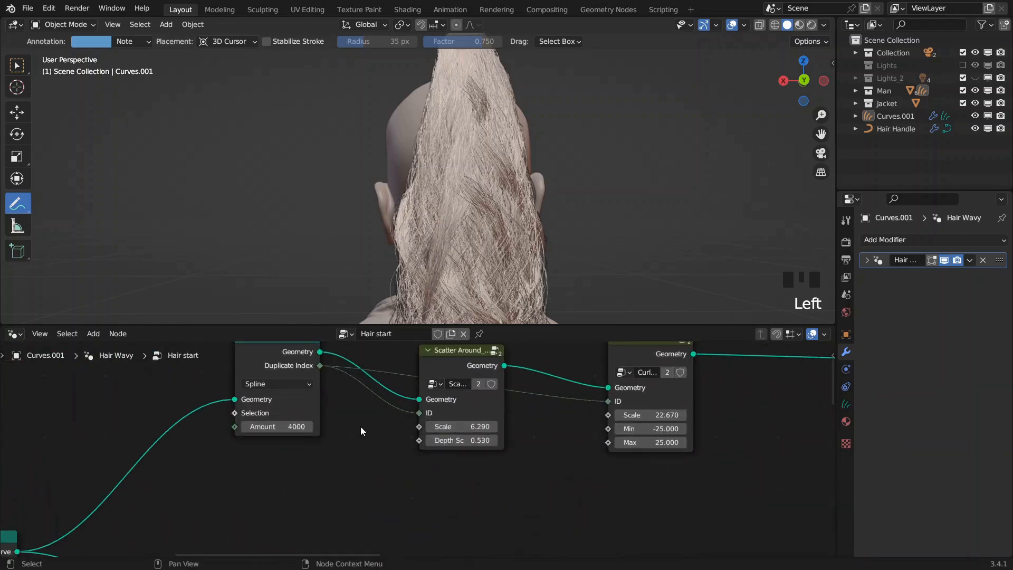
{"action": "middle_click_drag", "start_coordinate": [460, 282], "coordinate": [454, 276]}
{"action": "scroll", "coordinate": [453, 414], "scroll_direction": "down", "scroll_amount": 7}
{"action": "middle_click_drag", "start_coordinate": [797, 437], "coordinate": [175, 352]}
{"action": "right_click_drag", "start_coordinate": [529, 448], "coordinate": [528, 472], "text": "ctrl"}
- Examine the upper branch's strands on their own from several sides and review its node values
{"action": "middle_click_drag", "start_coordinate": [438, 253], "coordinate": [481, 254]}
{"action": "middle_click_drag", "start_coordinate": [189, 393], "coordinate": [479, 395]}
{"action": "scroll", "coordinate": [491, 404], "scroll_direction": "up", "scroll_amount": 8}
{"action": "middle_click_drag", "start_coordinate": [53, 352], "coordinate": [486, 448]}
{"action": "scroll", "coordinate": [571, 435], "scroll_direction": "up", "scroll_amount": 4}
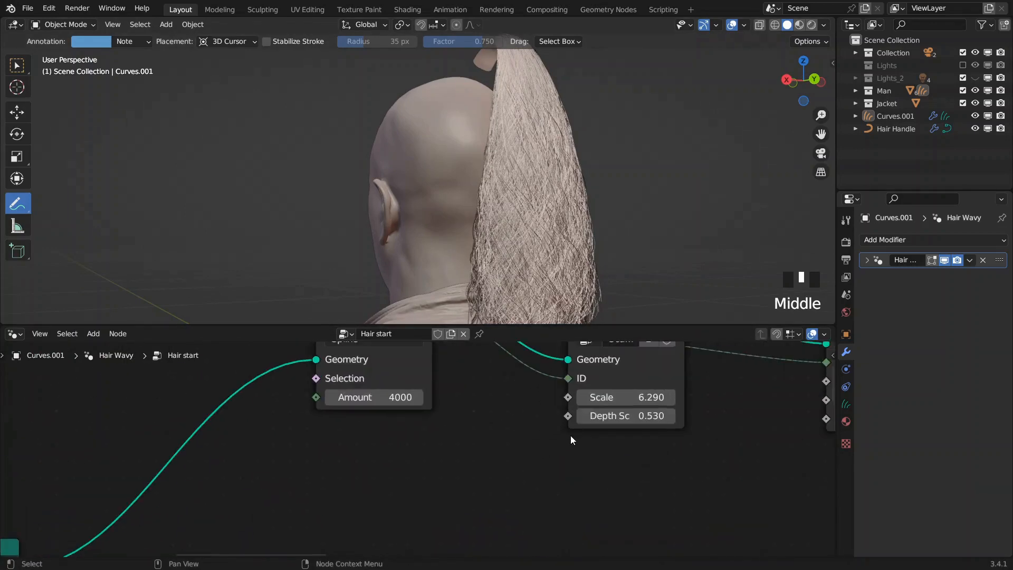
{"action": "middle_click_drag", "start_coordinate": [571, 435], "coordinate": [516, 470]}
{"action": "middle_click_drag", "start_coordinate": [475, 237], "coordinate": [400, 238]}
{"action": "scroll", "coordinate": [401, 237], "scroll_direction": "down", "scroll_amount": 2}
{"action": "middle_click_drag", "start_coordinate": [401, 237], "coordinate": [361, 241]}
{"action": "scroll", "coordinate": [417, 443], "scroll_direction": "down", "scroll_amount": 4}
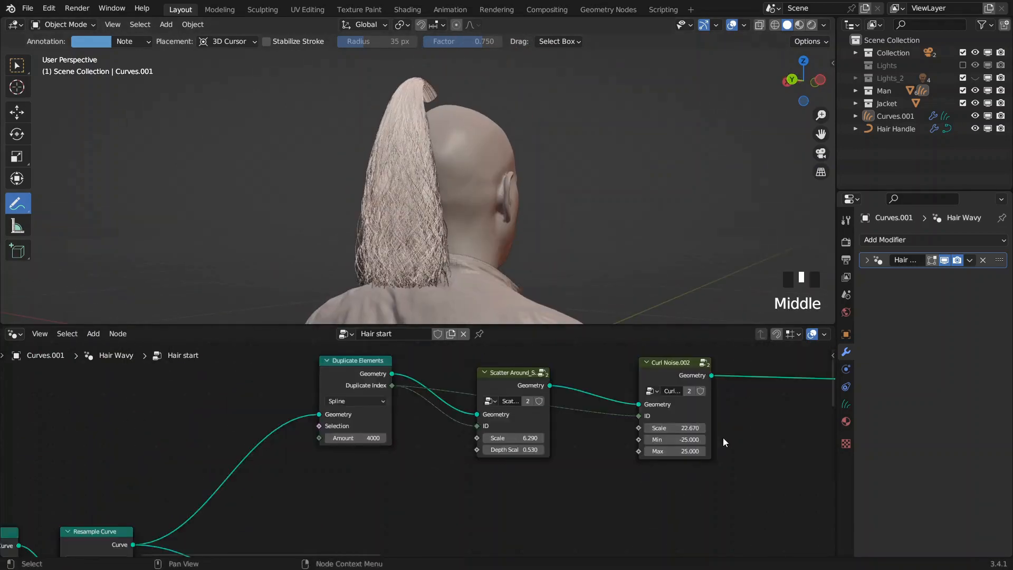
{"action": "middle_click_drag", "start_coordinate": [723, 438], "coordinate": [416, 393]}
{"action": "scroll", "coordinate": [422, 395], "scroll_direction": "down", "scroll_amount": 2}
- Reconnect the lower clumped branch to the Join Geometry node
{"action": "left_click_drag", "start_coordinate": [606, 469], "coordinate": [719, 489]}
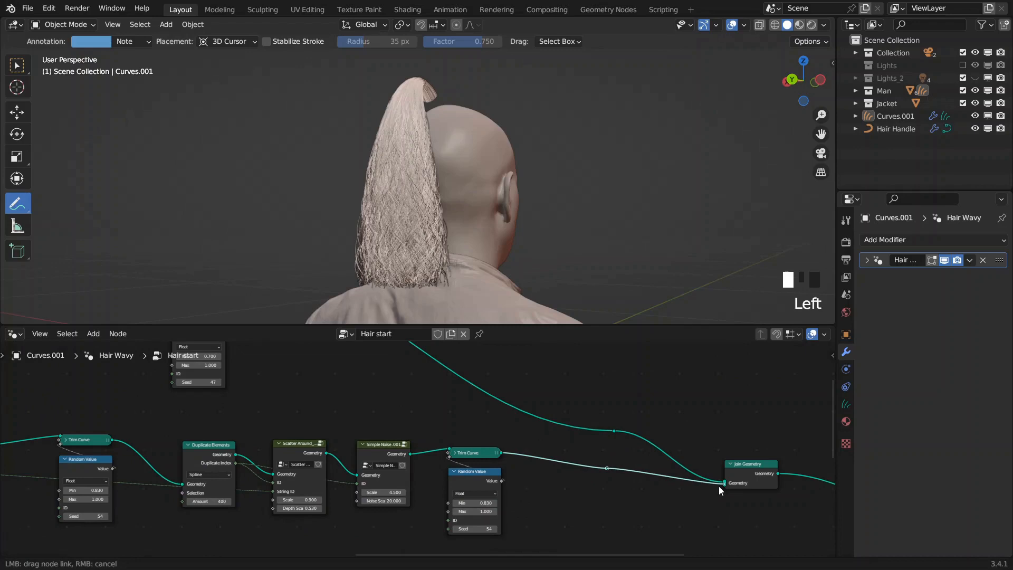
{"action": "middle_click_drag", "start_coordinate": [289, 461], "coordinate": [474, 414]}
{"action": "scroll", "coordinate": [473, 414], "scroll_direction": "up", "scroll_amount": 8}
{"action": "scroll", "coordinate": [473, 413], "scroll_direction": "up", "scroll_amount": 2}
{"action": "left_click", "coordinate": [496, 386]}
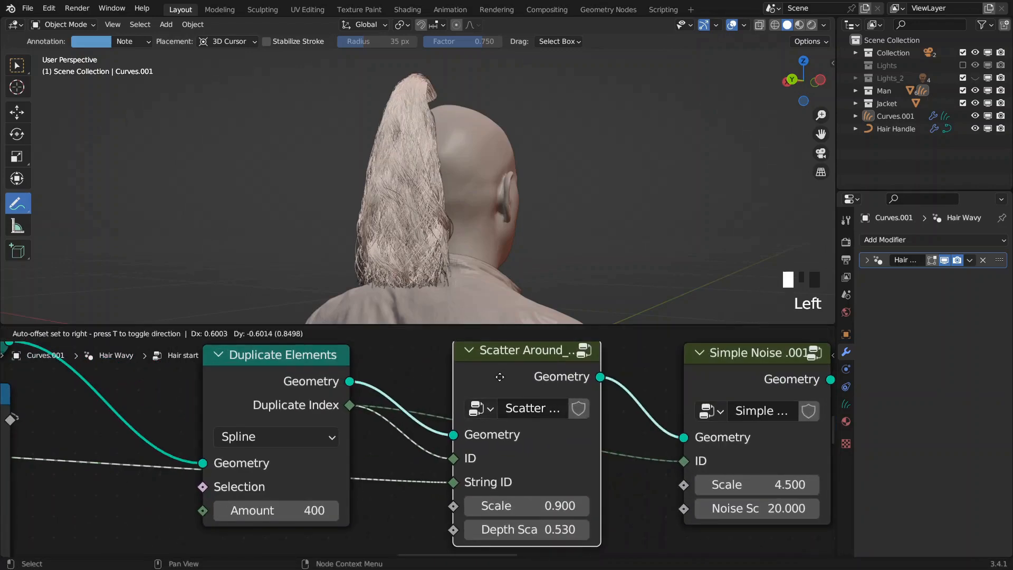
{"action": "left_click", "coordinate": [543, 529]}
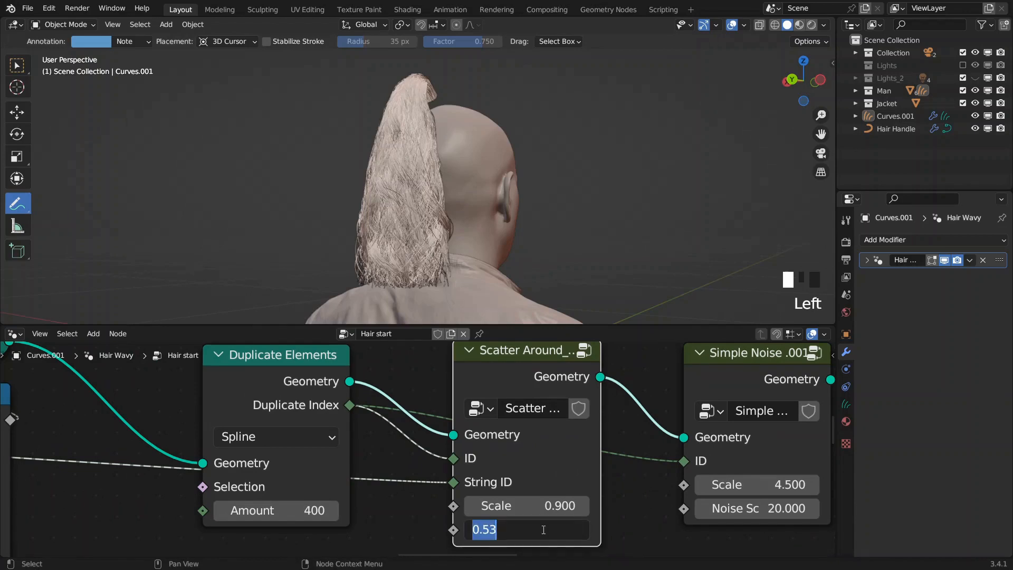
{"action": "key", "text": "Escape"}
- Cut the upper branch's link to Join Geometry to isolate the clumped strands
{"action": "scroll", "coordinate": [615, 441], "scroll_direction": "down", "scroll_amount": 6}
{"action": "middle_click_drag", "start_coordinate": [728, 433], "coordinate": [482, 445]}
{"action": "scroll", "coordinate": [723, 435], "scroll_direction": "down", "scroll_amount": 5}
{"action": "right_click_drag", "start_coordinate": [754, 404], "coordinate": [732, 427], "text": "ctrl"}
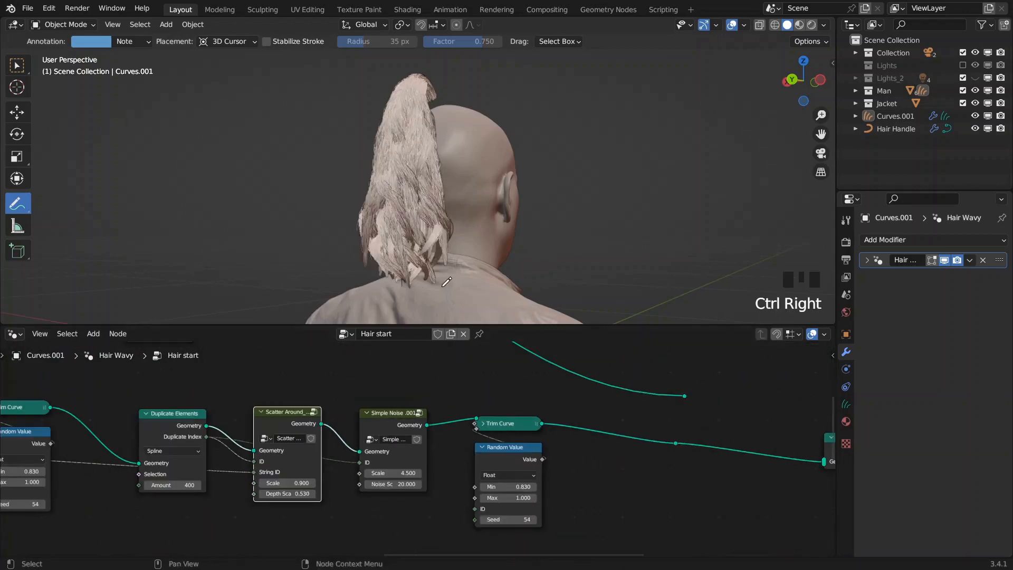
- Mute the Simple Noise .001 node to inspect the clumps at the ponytail tips without fine noise
{"action": "scroll", "coordinate": [527, 238], "scroll_direction": "up", "scroll_amount": 6}
{"action": "middle_click_drag", "start_coordinate": [517, 295], "coordinate": [446, 203], "text": "shift"}
{"action": "scroll", "coordinate": [446, 203], "scroll_direction": "up", "scroll_amount": 2}
{"action": "scroll", "coordinate": [517, 451], "scroll_direction": "up", "scroll_amount": 2}
{"action": "left_click", "coordinate": [495, 398]}
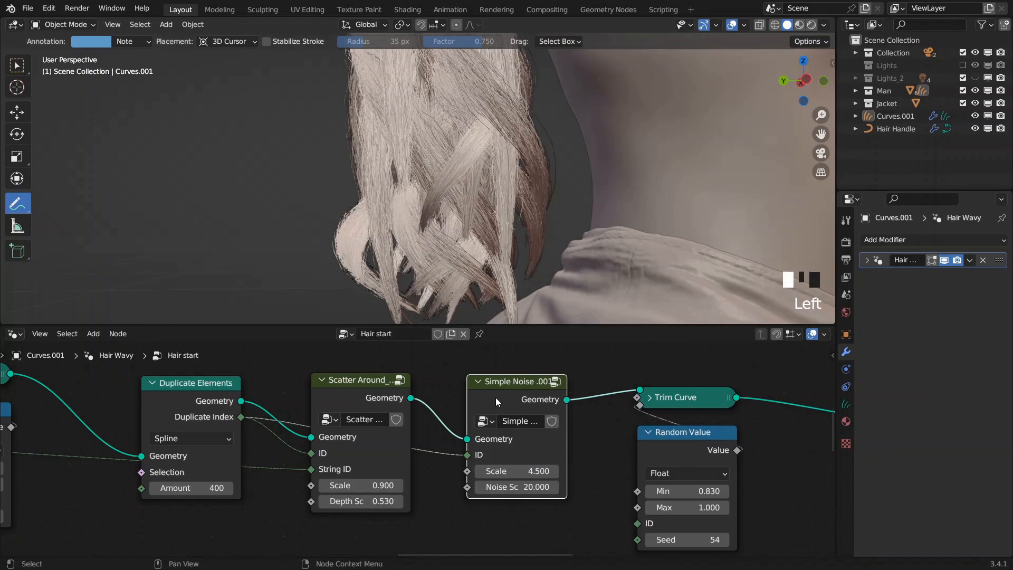
{"action": "key", "text": "m"}
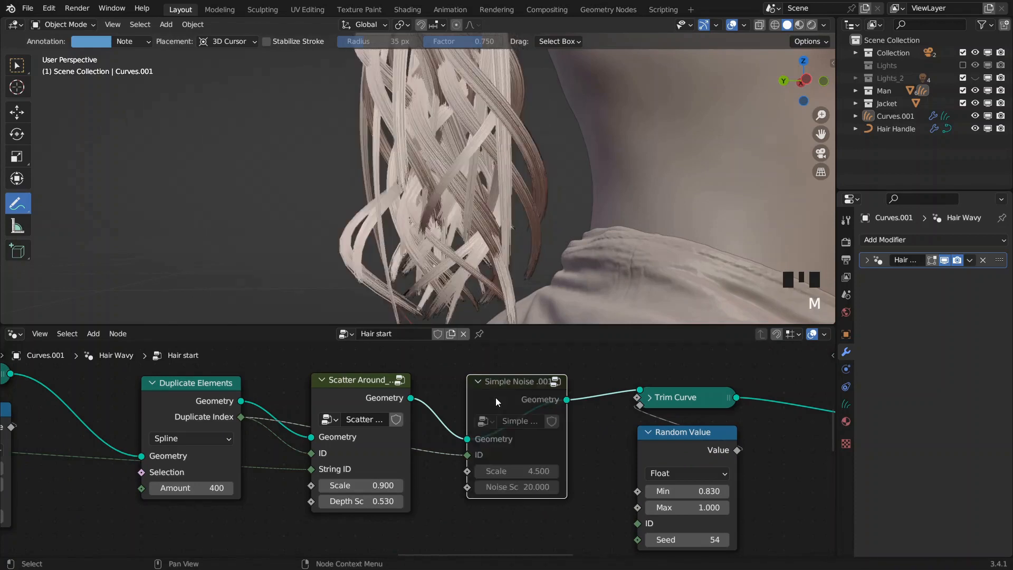
- Try Depth Scale values of 1 and 0.5 on the last Scatter Around node and compare the clumps
{"action": "double_click", "coordinate": [353, 502]}
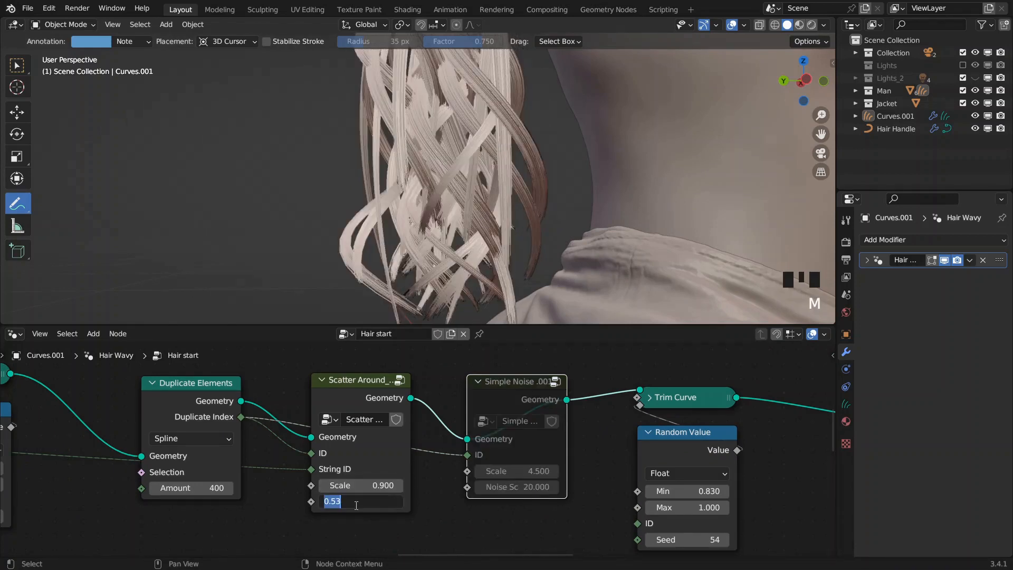
{"action": "type", "text": "1"}
{"action": "key", "text": "Return"}
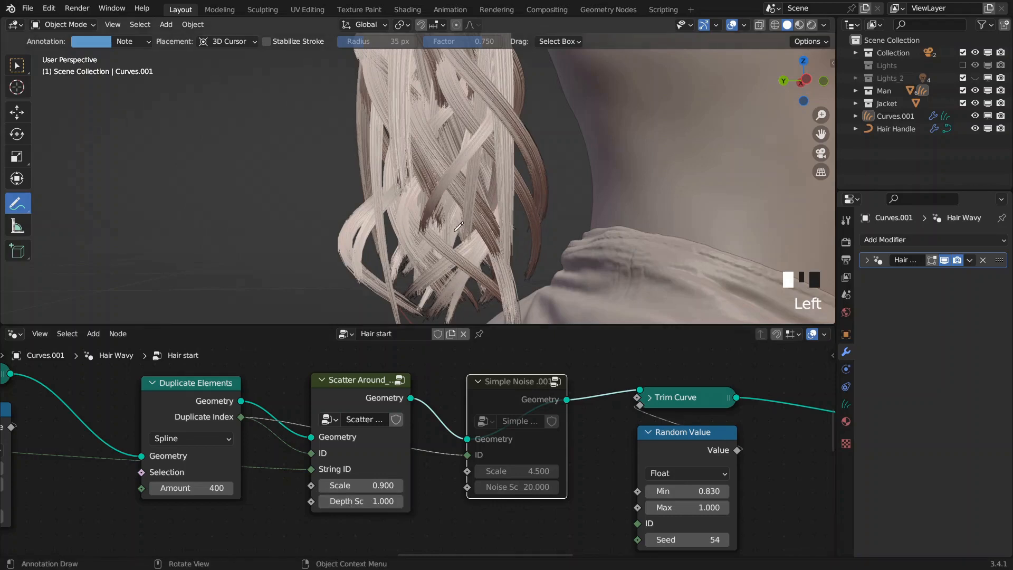
{"action": "double_click", "coordinate": [365, 501]}
{"action": "type", "text": ".5"}
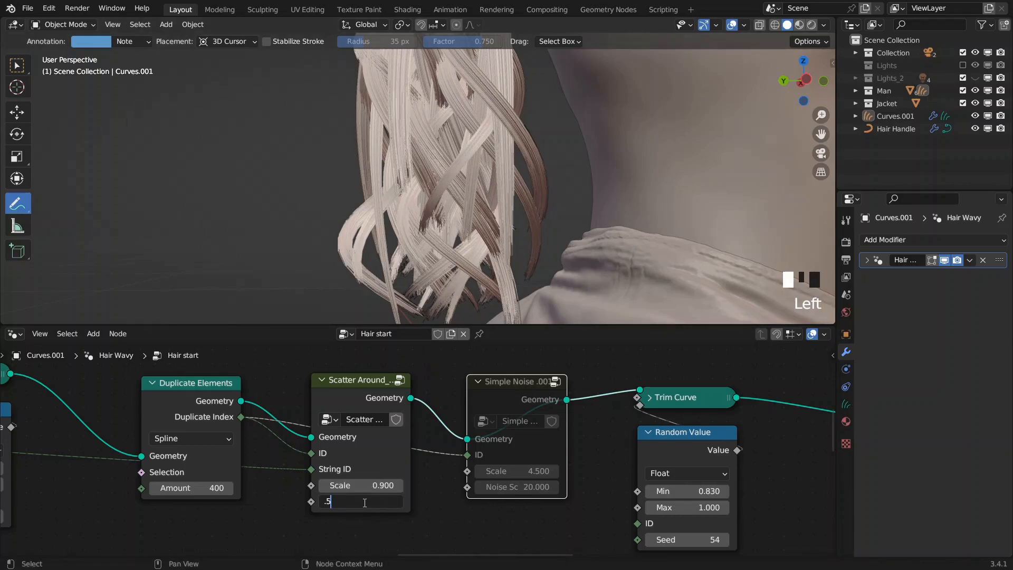
{"action": "key", "text": "Return"}
{"action": "mouse_move", "coordinate": [363, 501]}
{"action": "left_mouse_down", "text": "shift"}
{"action": "mouse_move", "coordinate": [341, 502]}
{"action": "mouse_move", "coordinate": [357, 501]}
{"action": "left_mouse_up", "text": "shift"}
{"action": "middle_click_drag", "start_coordinate": [379, 106], "coordinate": [433, 158]}
{"action": "scroll", "coordinate": [463, 121], "scroll_direction": "down", "scroll_amount": 4}
{"action": "left_click", "coordinate": [362, 500]}
{"action": "key", "text": "Return"}
- Set the last Scatter Around node's Depth Scale to 0.6
{"action": "scroll", "coordinate": [478, 198], "scroll_direction": "down", "scroll_amount": 3}
{"action": "middle_click_drag", "start_coordinate": [480, 198], "coordinate": [401, 248], "text": "shift"}
{"action": "scroll", "coordinate": [380, 244], "scroll_direction": "up", "scroll_amount": 3}
{"action": "scroll", "coordinate": [401, 248], "scroll_direction": "up", "scroll_amount": 2}
{"action": "left_click", "coordinate": [385, 501]}
{"action": "type", "text": ".6"}
{"action": "key", "text": "Return"}
- Unmute the Simple Noise .001 node and check the clumped strands from behind
{"action": "scroll", "coordinate": [505, 431], "scroll_direction": "down", "scroll_amount": 5}
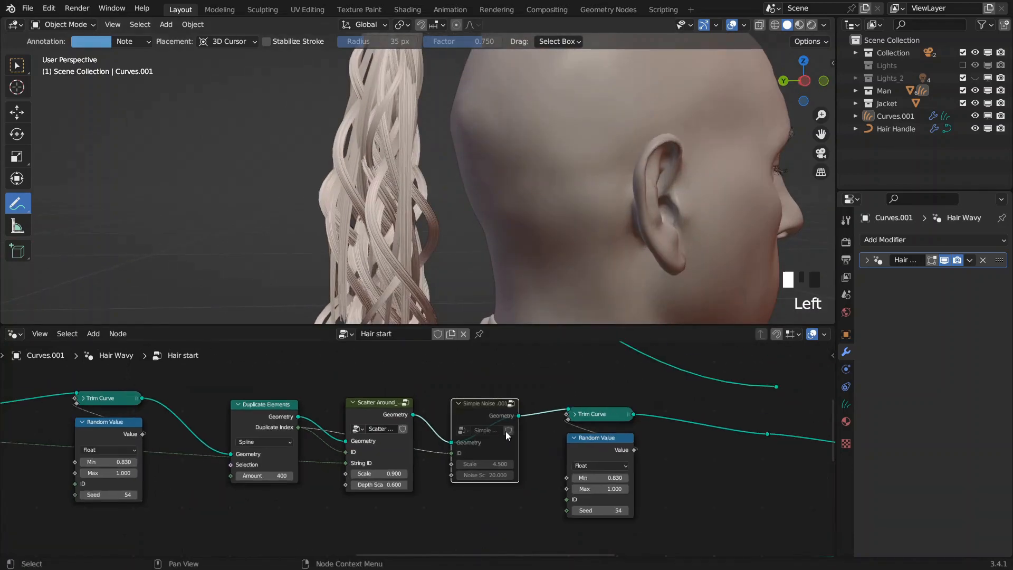
{"action": "scroll", "coordinate": [613, 428], "scroll_direction": "down", "scroll_amount": 2}
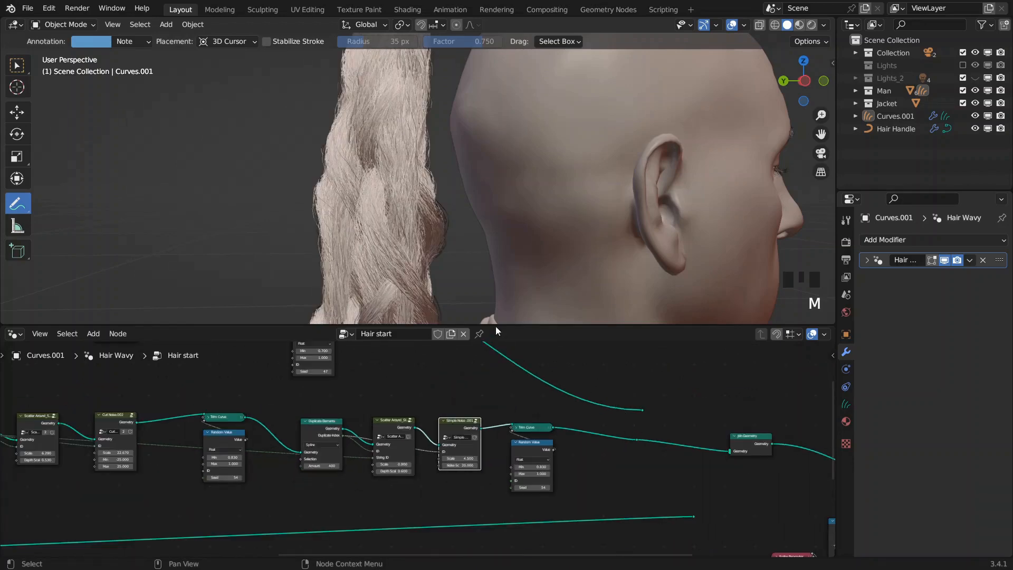
{"action": "scroll", "coordinate": [522, 209], "scroll_direction": "down", "scroll_amount": 3}
{"action": "middle_click_drag", "start_coordinate": [449, 207], "coordinate": [591, 212]}
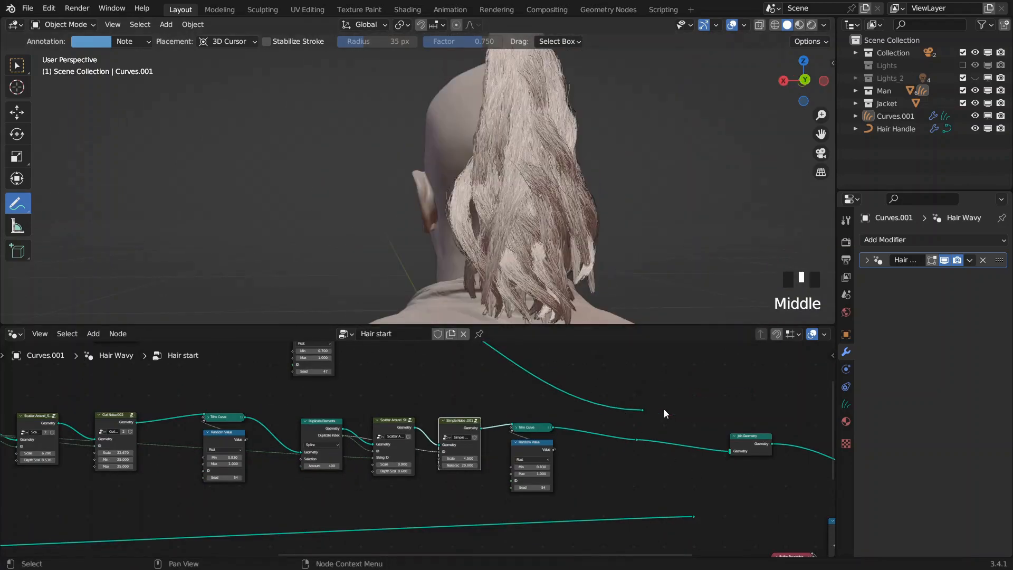
- Reconnect the upper branch's reroute to the Join Geometry node
{"action": "scroll", "coordinate": [654, 407], "scroll_direction": "up", "scroll_amount": 2}
{"action": "left_click_drag", "start_coordinate": [701, 400], "coordinate": [809, 453]}
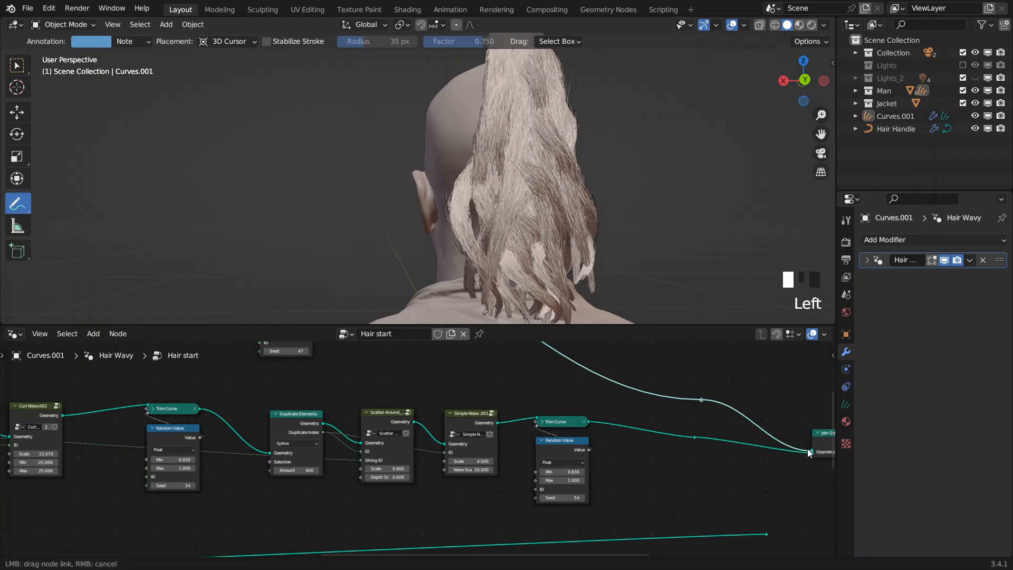
{"action": "left_click_drag", "start_coordinate": [808, 452], "coordinate": [808, 453]}
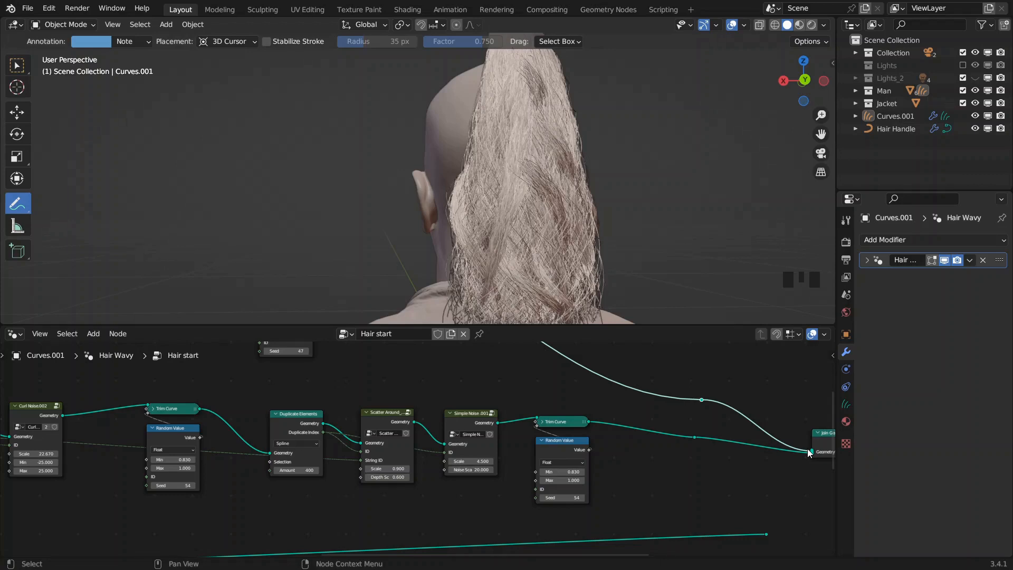
- Review the node chain from Join Geometry through Set Curve Radius and Set Material to the Group Output
{"action": "middle_click_drag", "start_coordinate": [645, 422], "coordinate": [299, 394]}
{"action": "middle_click_drag", "start_coordinate": [601, 406], "coordinate": [448, 395]}
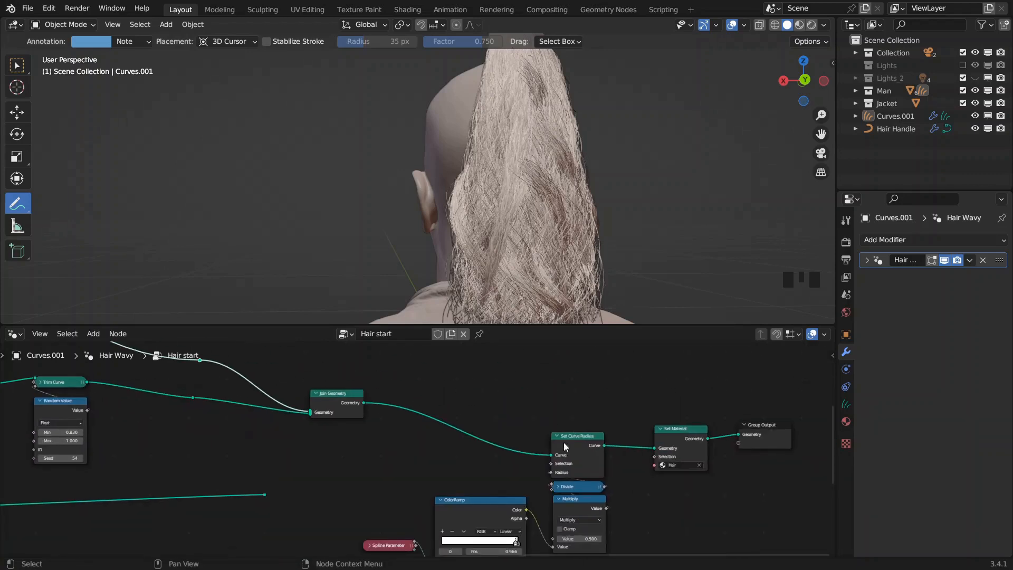
{"action": "scroll", "coordinate": [549, 471], "scroll_direction": "up", "scroll_amount": 5}
{"action": "scroll", "coordinate": [548, 471], "scroll_direction": "down", "scroll_amount": 3}
{"action": "scroll", "coordinate": [506, 411], "scroll_direction": "down", "scroll_amount": 2}
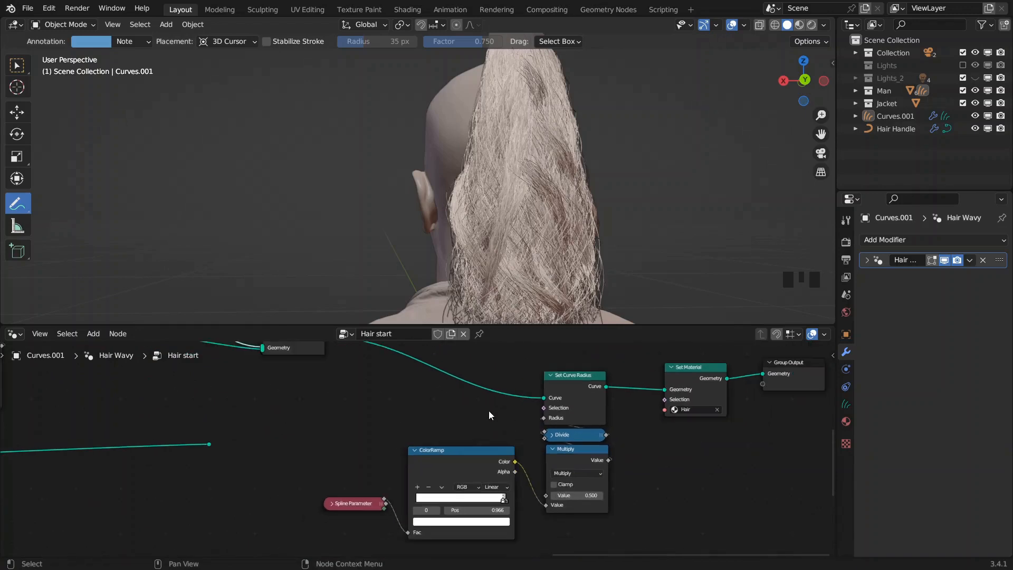
{"action": "middle_click_drag", "start_coordinate": [495, 413], "coordinate": [584, 444]}
{"action": "middle_click_drag", "start_coordinate": [324, 372], "coordinate": [529, 446]}
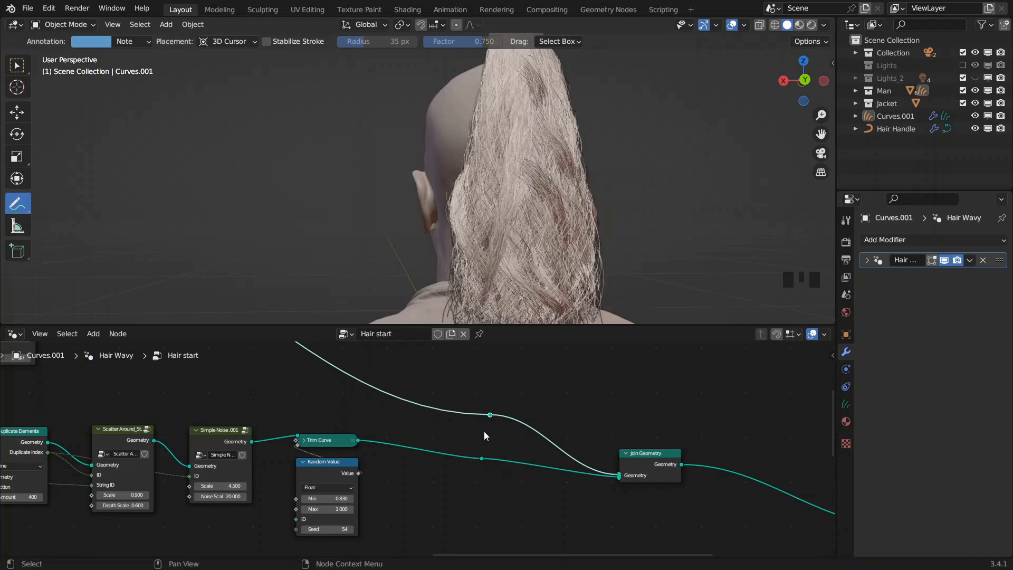
{"action": "middle_click_drag", "start_coordinate": [701, 423], "coordinate": [486, 362]}
{"action": "middle_click_drag", "start_coordinate": [540, 392], "coordinate": [692, 409]}
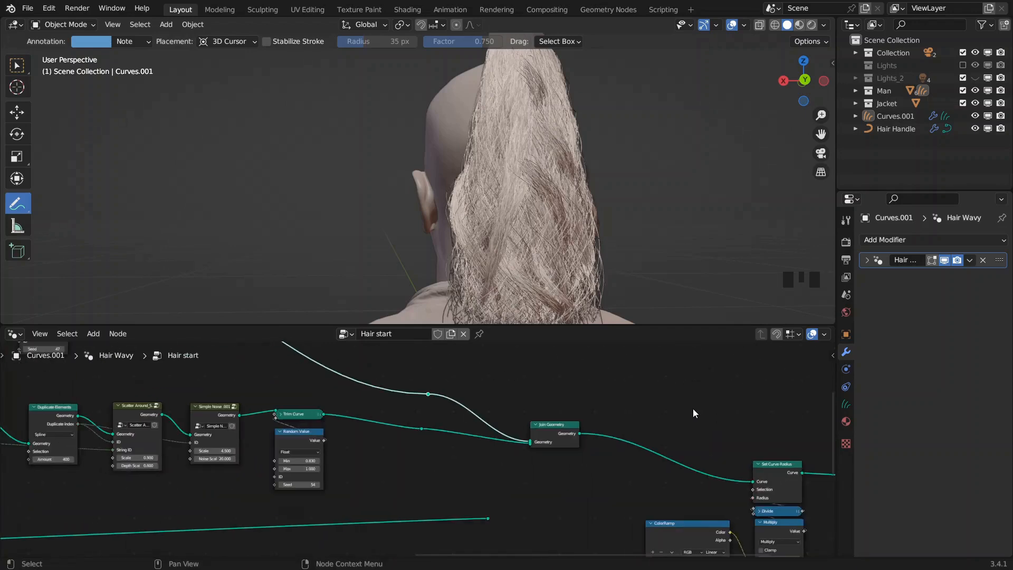
- Show the Hair material's nodes in the Shader Editor, framed on the ColorRamp and Principled Hair BSDF
{"action": "left_click", "coordinate": [846, 421]}
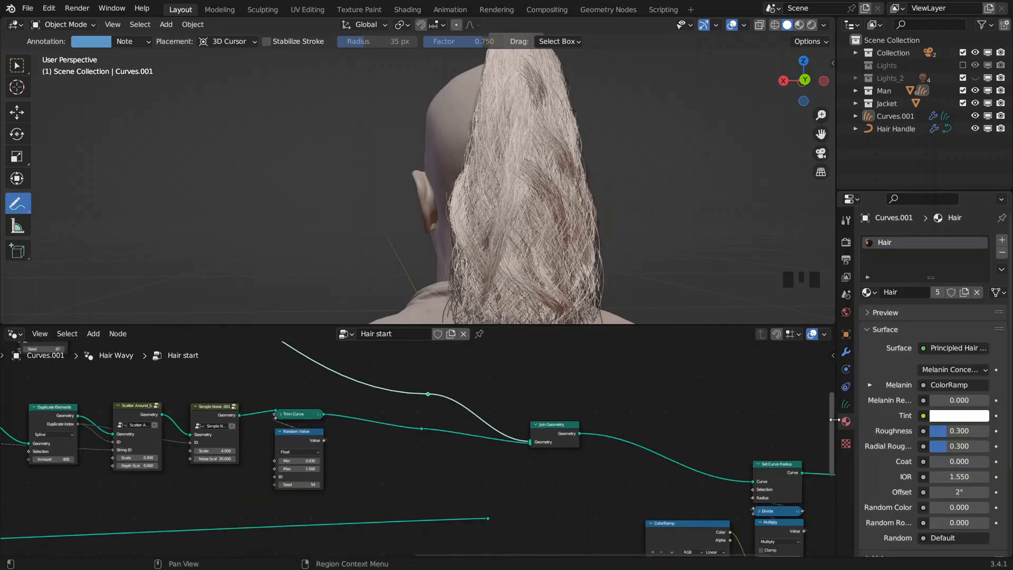
{"action": "left_click", "coordinate": [11, 334]}
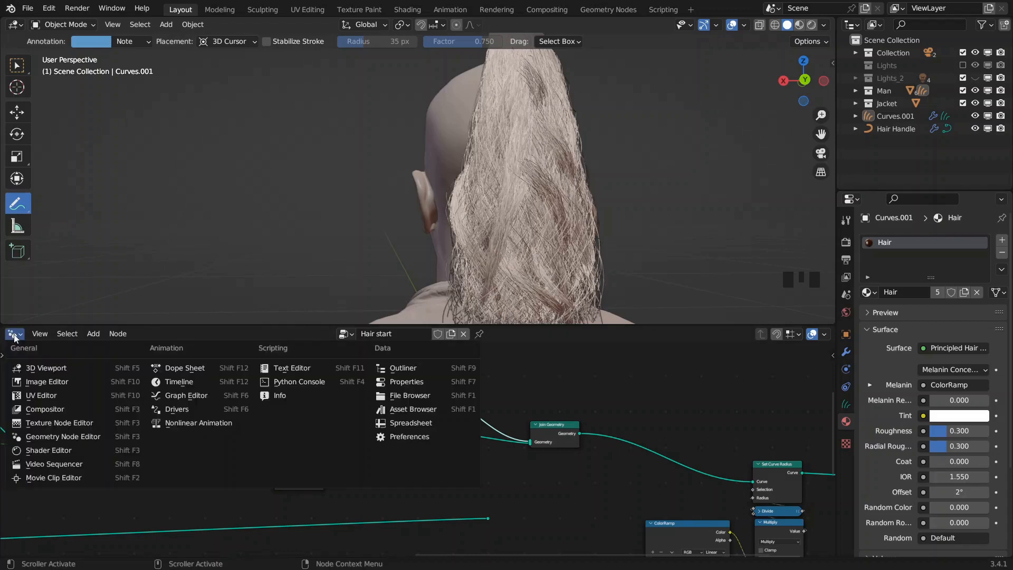
{"action": "left_click", "coordinate": [50, 447]}
{"action": "key", "text": "a"}
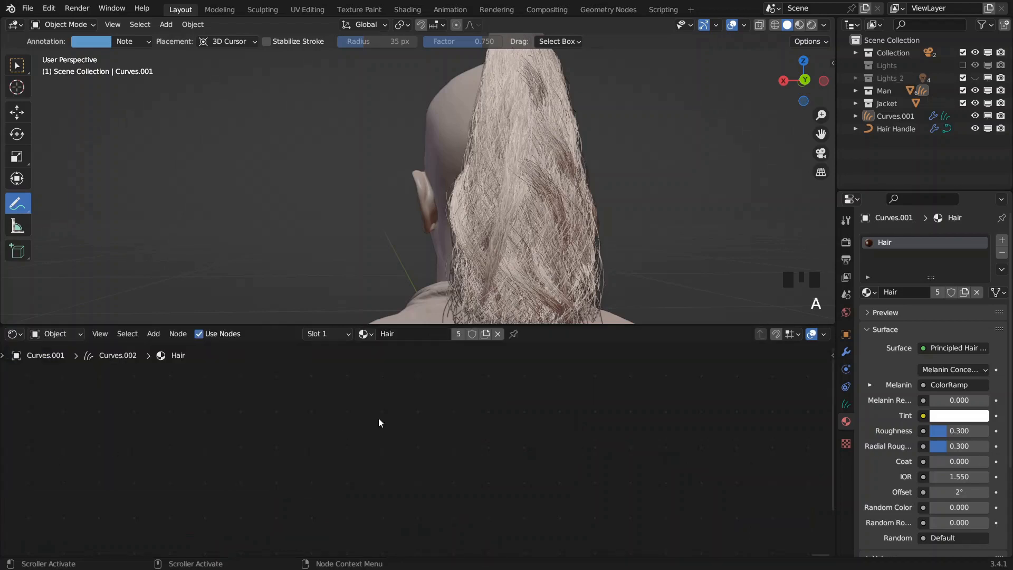
{"action": "key", "text": "KP_Decimal"}
{"action": "scroll", "coordinate": [489, 435], "scroll_direction": "up", "scroll_amount": 11}
{"action": "middle_click_drag", "start_coordinate": [577, 439], "coordinate": [467, 446]}
{"action": "scroll", "coordinate": [464, 415], "scroll_direction": "up", "scroll_amount": 1}
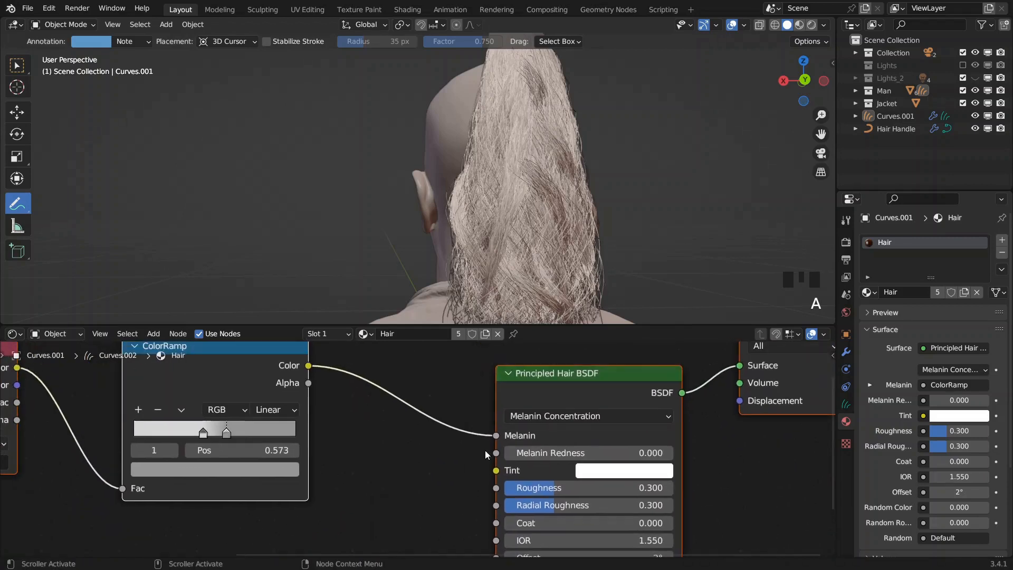
- Disconnect the ColorRamp from the Principled Hair BSDF's Melanin input and set Melanin to 0.5
{"action": "left_click_drag", "start_coordinate": [494, 436], "coordinate": [378, 416]}
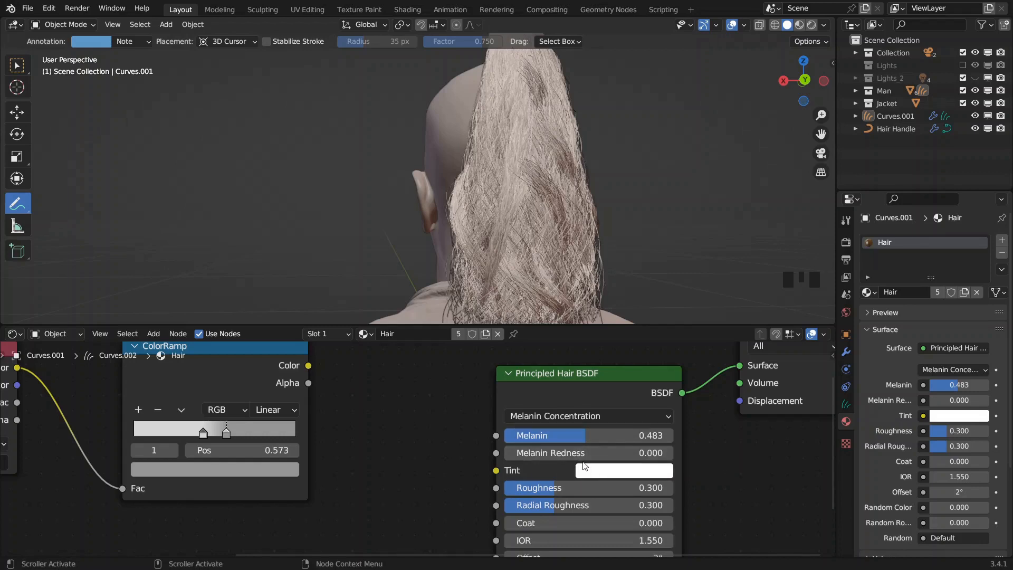
{"action": "left_click", "coordinate": [586, 435]}
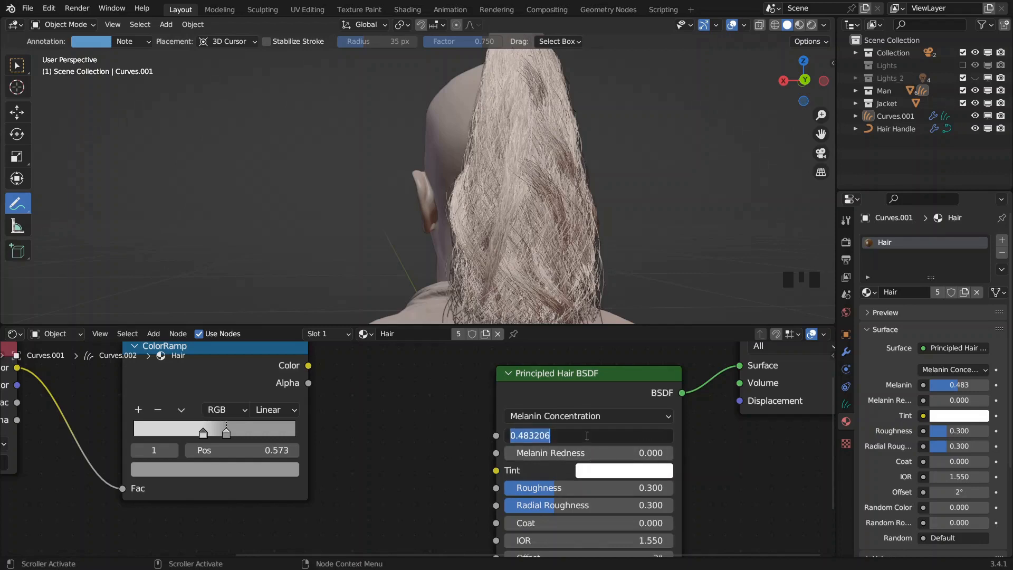
{"action": "type", "text": "0.5"}
{"action": "left_click", "coordinate": [587, 435]}
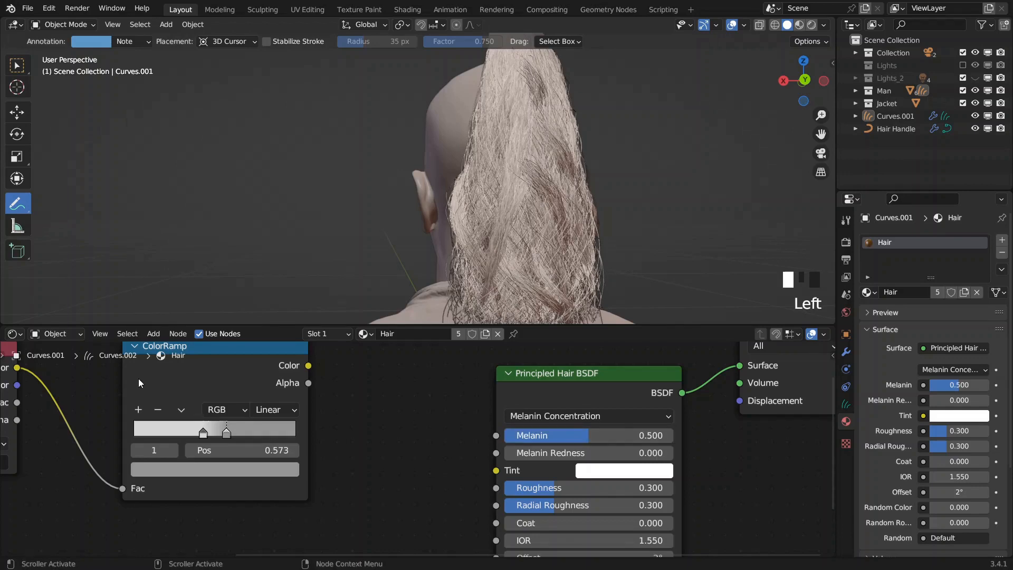
- Return the lower editor to the Geometry Node Editor with the Hair start node tree
{"action": "left_click", "coordinate": [14, 333]}
{"action": "left_click", "coordinate": [52, 436]}
{"action": "scroll", "coordinate": [477, 442], "scroll_direction": "down", "scroll_amount": 4}
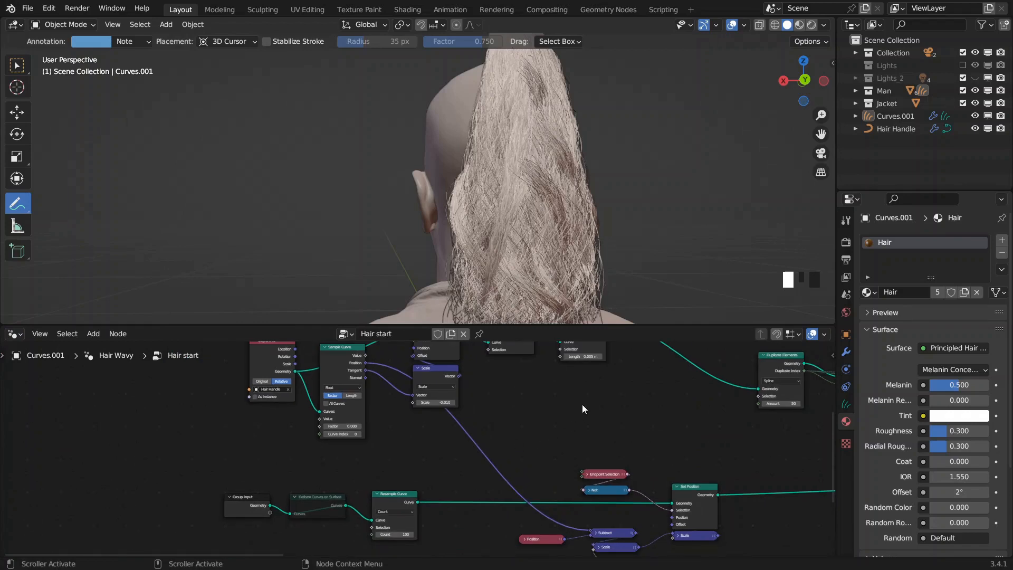
{"action": "key", "text": "Home"}
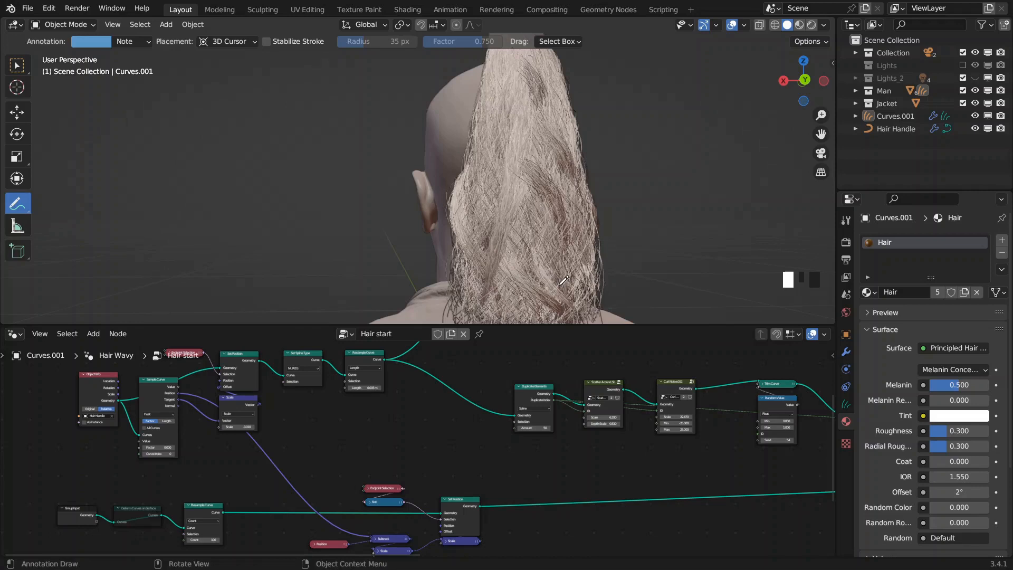
- Unhide the Lights_2 collection and preview a small render region of the ponytail's middle in rendered camera view
{"action": "key", "text": "KP_0"}
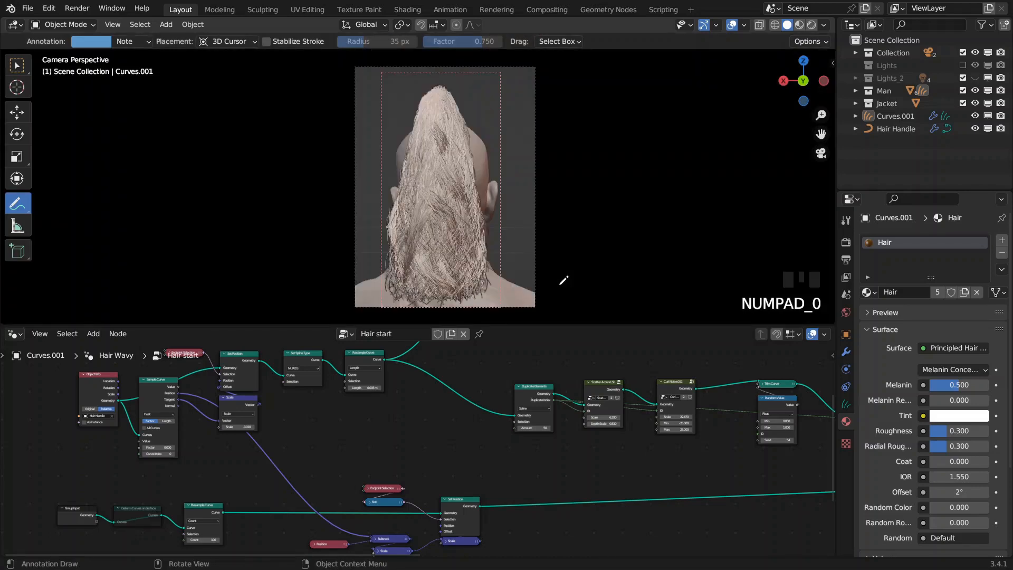
{"action": "left_click", "coordinate": [811, 25]}
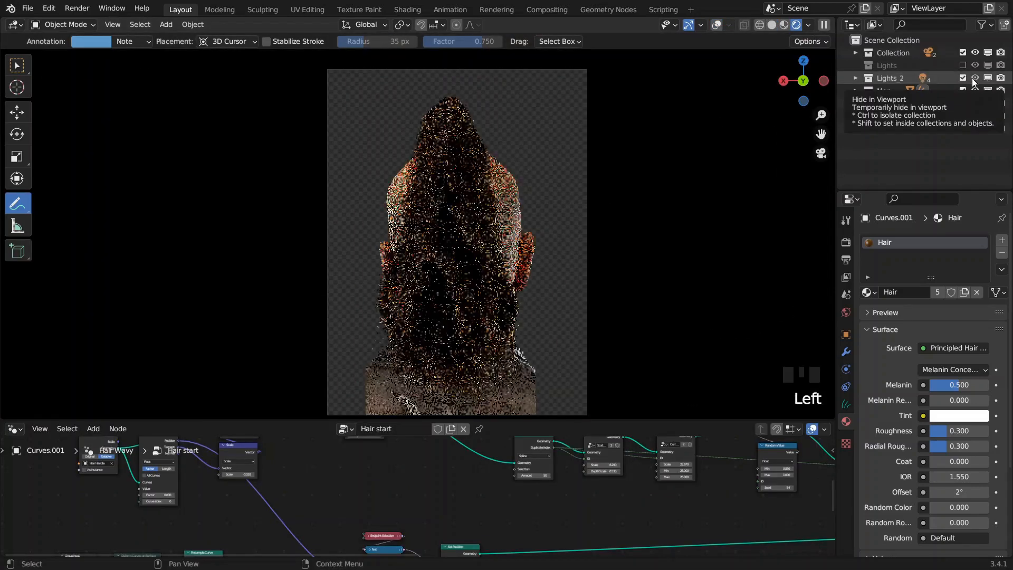
{"action": "key", "text": "ctrl+b"}
{"action": "left_click_drag", "start_coordinate": [497, 186], "coordinate": [425, 253]}
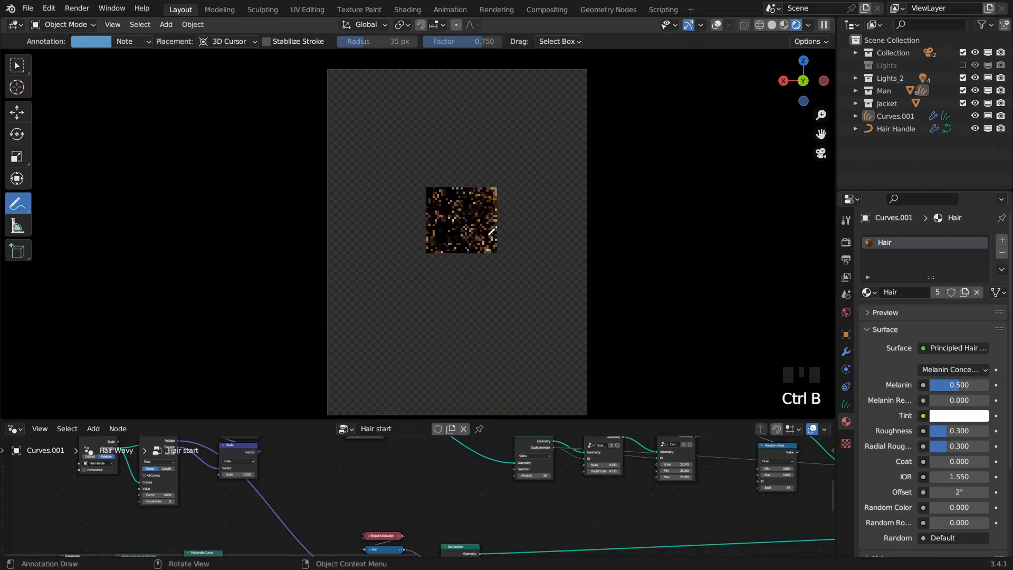
{"action": "scroll", "coordinate": [428, 235], "scroll_direction": "up", "scroll_amount": 5}
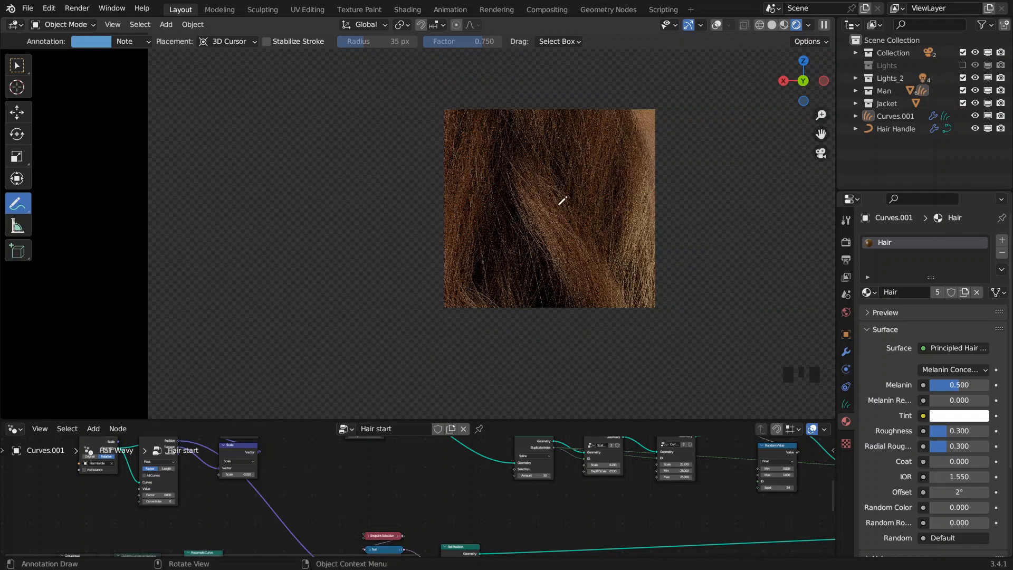
{"action": "scroll", "coordinate": [709, 479], "scroll_direction": "up", "scroll_amount": 5}
- Return to solid shading and set the Simple Noise .001 node's Scale to 5 and Noise Scale to 25
{"action": "scroll", "coordinate": [570, 490], "scroll_direction": "down", "scroll_amount": 7}
{"action": "middle_click_drag", "start_coordinate": [703, 479], "coordinate": [502, 532]}
{"action": "scroll", "coordinate": [566, 499], "scroll_direction": "down", "scroll_amount": 5}
{"action": "middle_click_drag", "start_coordinate": [586, 481], "coordinate": [505, 514]}
{"action": "middle_click_drag", "start_coordinate": [613, 524], "coordinate": [506, 521]}
{"action": "scroll", "coordinate": [509, 478], "scroll_direction": "up", "scroll_amount": 16}
{"action": "middle_click_drag", "start_coordinate": [556, 501], "coordinate": [488, 482]}
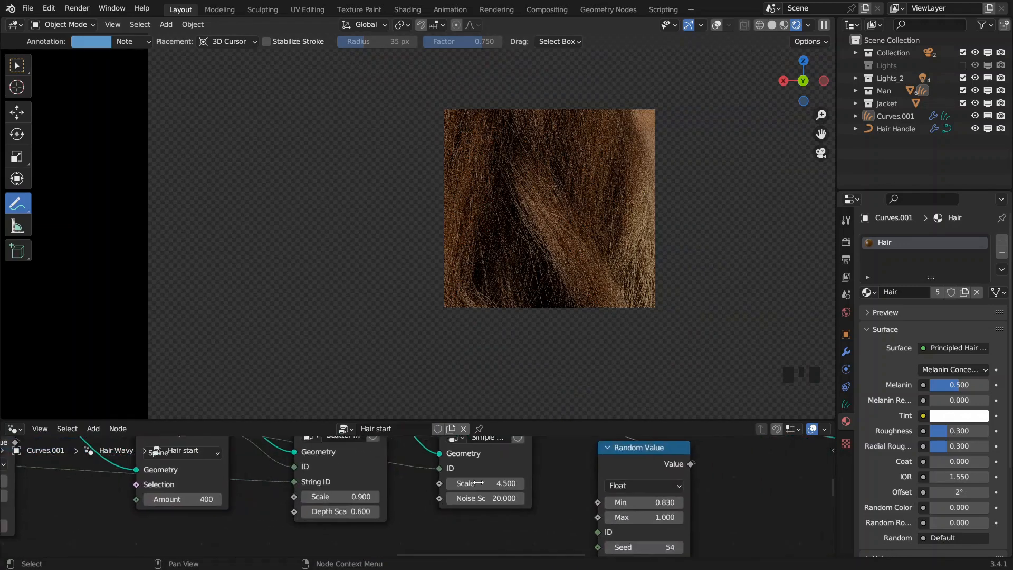
{"action": "scroll", "coordinate": [489, 484], "scroll_direction": "up", "scroll_amount": 3}
{"action": "key", "text": "z"}
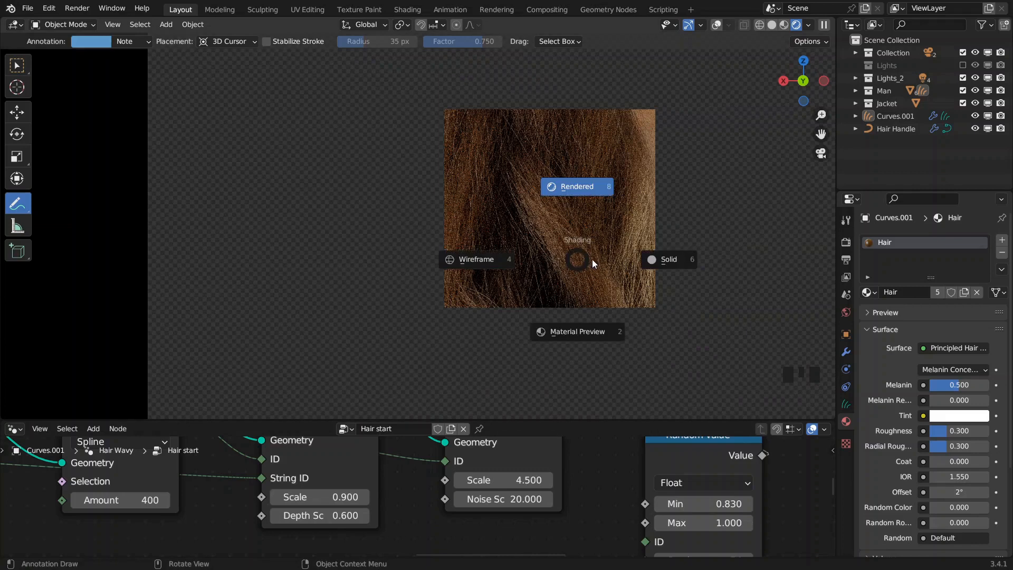
{"action": "left_click", "coordinate": [736, 253]}
{"action": "left_click", "coordinate": [521, 484]}
{"action": "type", "text": "5"}
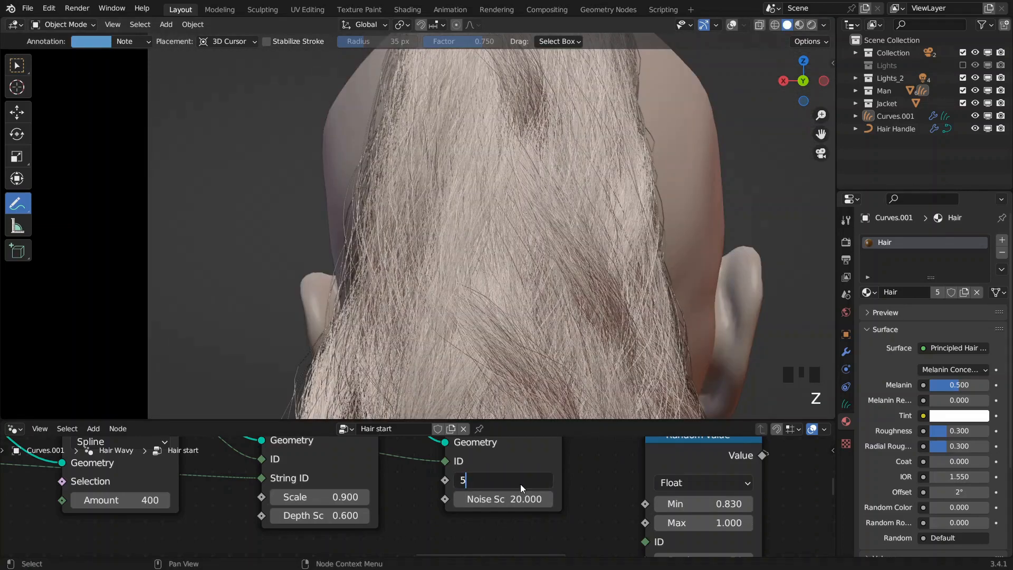
{"action": "left_click", "coordinate": [522, 487]}
{"action": "left_click", "coordinate": [517, 498]}
{"action": "type", "text": "25"}
{"action": "left_click", "coordinate": [533, 507]}
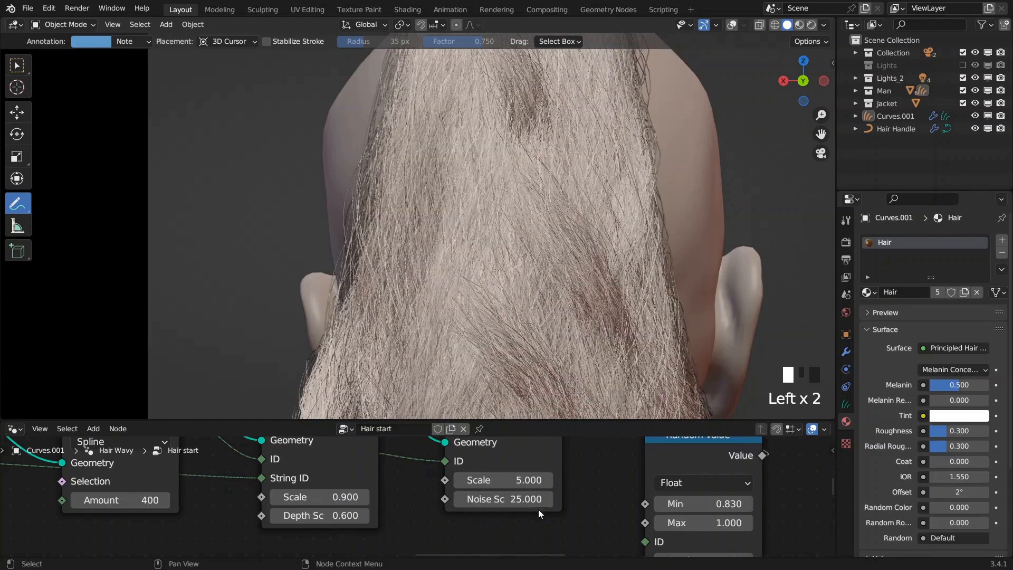
- Inside the Simple Noise .001 group, set the noise texture's Detail to 1.2, Roughness to 0.6 and Distortion to 0.1
{"action": "scroll", "coordinate": [533, 508], "scroll_direction": "down", "scroll_amount": 2}
{"action": "left_click", "coordinate": [479, 473]}
{"action": "key", "text": "Tab"}
{"action": "scroll", "coordinate": [307, 520], "scroll_direction": "up", "scroll_amount": 4}
{"action": "middle_click_drag", "start_coordinate": [305, 523], "coordinate": [477, 477]}
{"action": "left_click", "coordinate": [432, 484]}
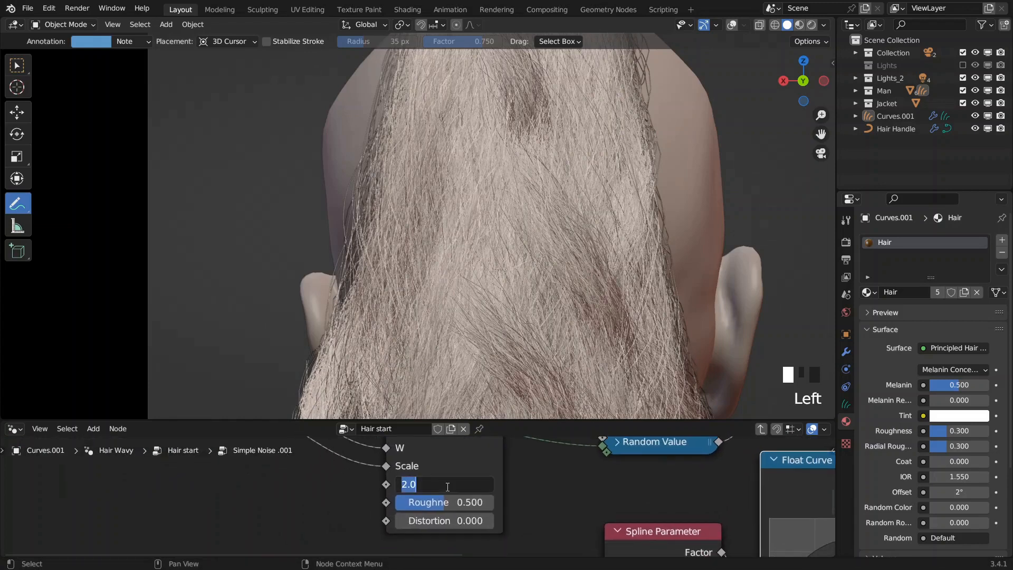
{"action": "type", "text": "1."}
{"action": "key", "text": "Return"}
{"action": "left_click", "coordinate": [441, 502]}
{"action": "key", "text": "BackSpace"}
{"action": "type", "text": ".6"}
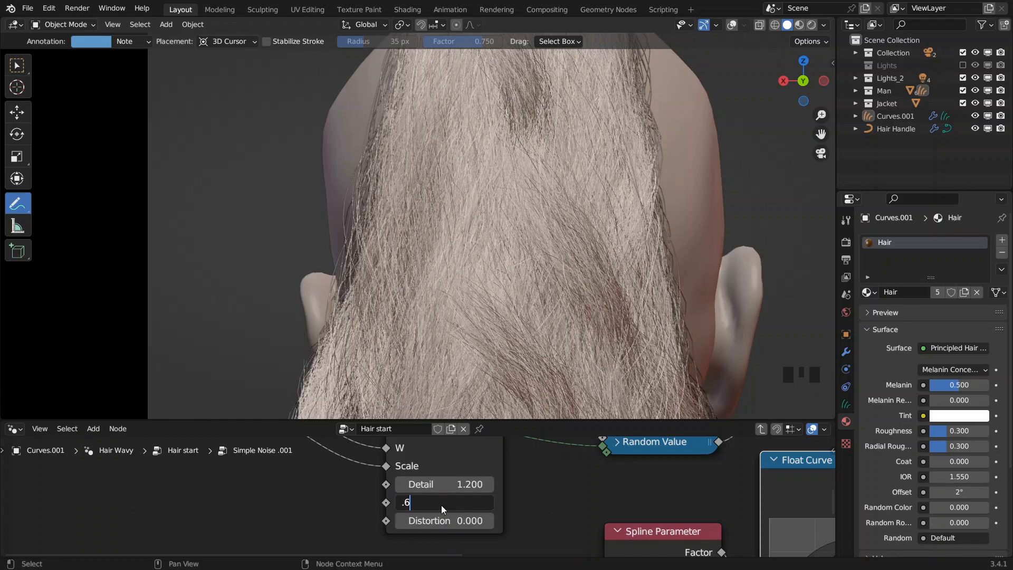
{"action": "left_click", "coordinate": [442, 519]}
{"action": "key", "text": "BackSpace"}
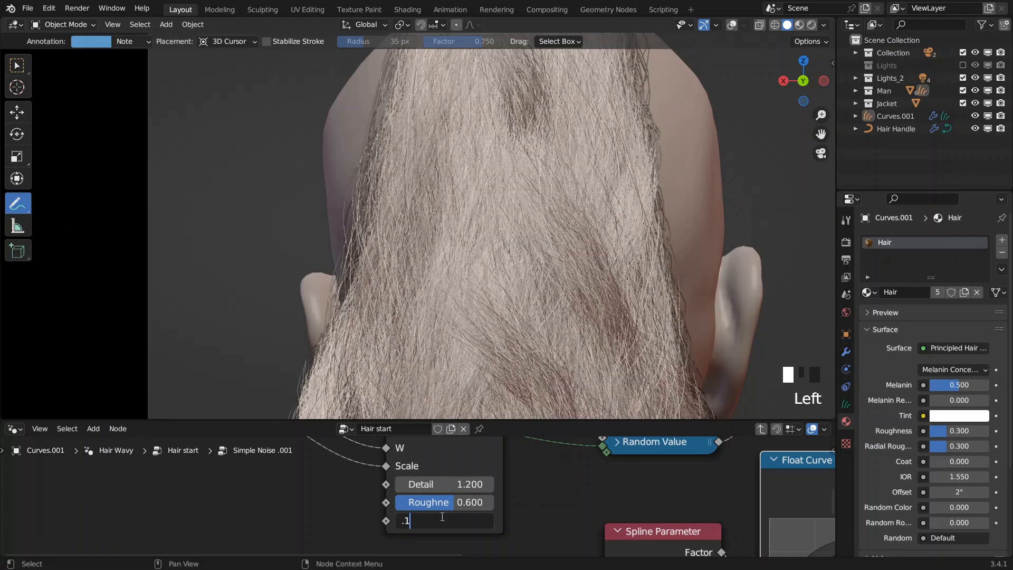
{"action": "type", "text": ".1"}
{"action": "left_click", "coordinate": [486, 493]}
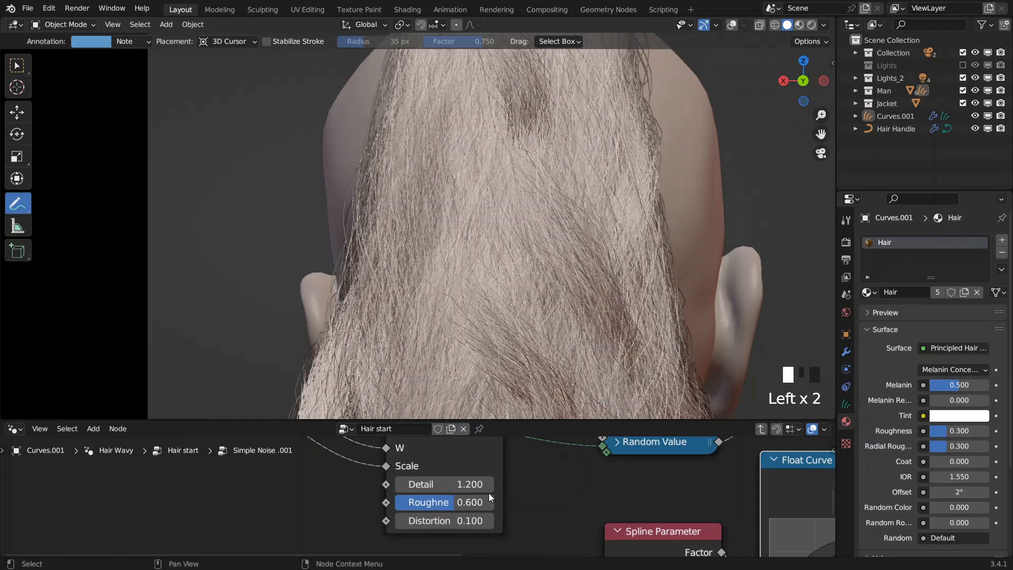
{"action": "key", "text": "Tab"}
- Preview a larger render region of the ponytail in rendered shading, and return to solid shading to see the whole ponytail
{"action": "scroll", "coordinate": [588, 269], "scroll_direction": "down", "scroll_amount": 3}
{"action": "scroll", "coordinate": [584, 272], "scroll_direction": "up", "scroll_amount": 3}
{"action": "scroll", "coordinate": [584, 273], "scroll_direction": "down", "scroll_amount": 1}
{"action": "middle_click_drag", "start_coordinate": [576, 272], "coordinate": [517, 217], "text": "shift"}
{"action": "scroll", "coordinate": [515, 207], "scroll_direction": "down", "scroll_amount": 1}
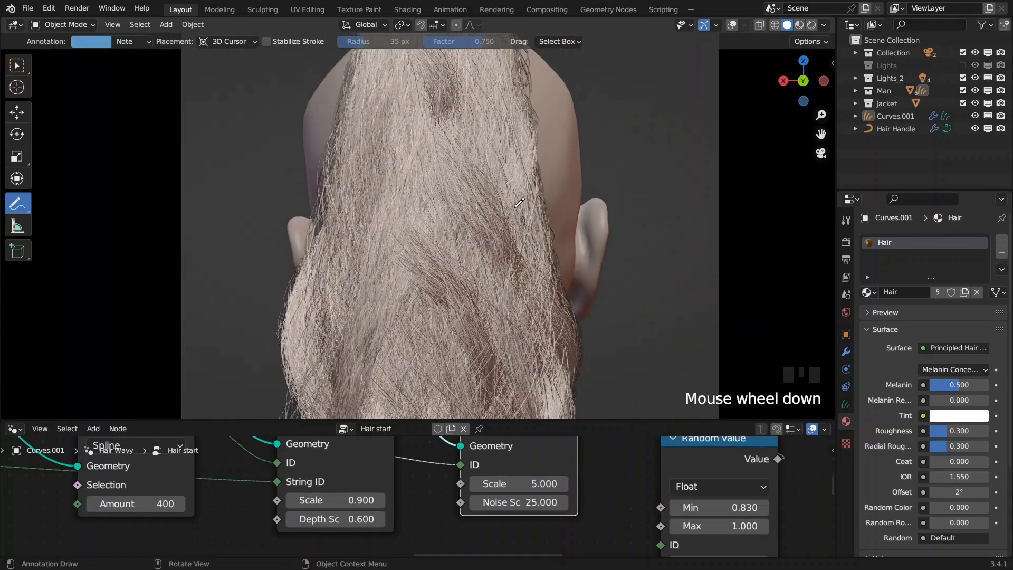
{"action": "key", "text": "b"}
{"action": "left_click_drag", "start_coordinate": [441, 132], "coordinate": [601, 332]}
{"action": "scroll", "coordinate": [592, 144], "scroll_direction": "up", "scroll_amount": 1}
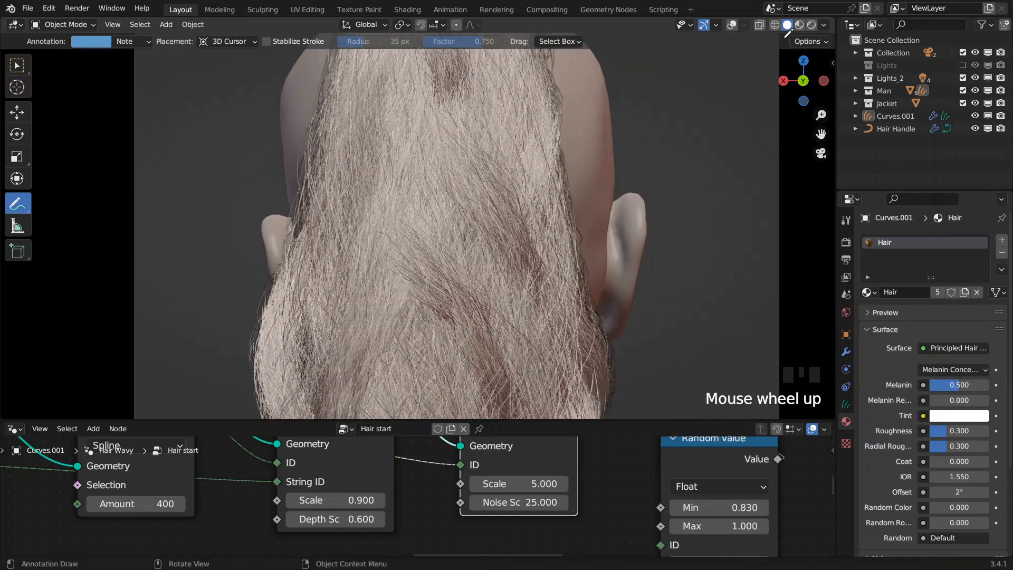
{"action": "left_click", "coordinate": [812, 26]}
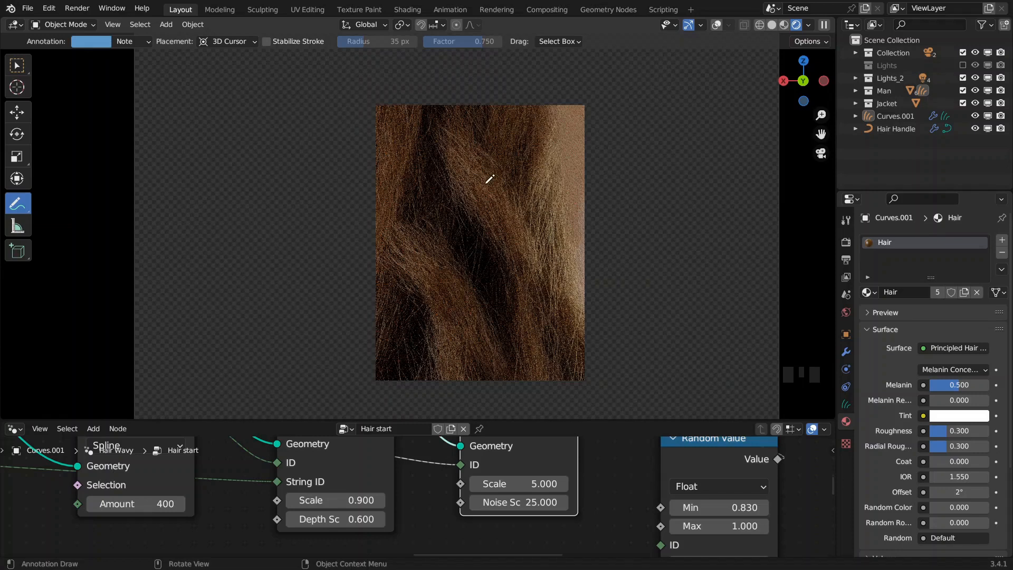
{"action": "key", "text": "z"}
{"action": "left_click", "coordinate": [573, 190]}
{"action": "scroll", "coordinate": [583, 195], "scroll_direction": "down", "scroll_amount": 4}
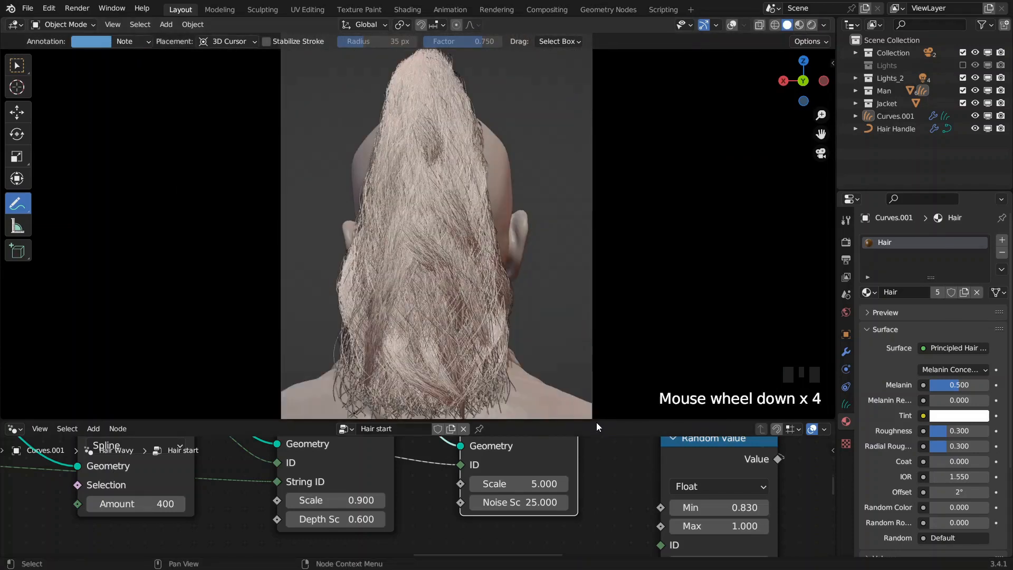
- Set the Depth Scale of the upper branch's Scatter Around node to 0.6 while viewing the ponytail from the side
{"action": "left_click_drag", "start_coordinate": [596, 422], "coordinate": [585, 284]}
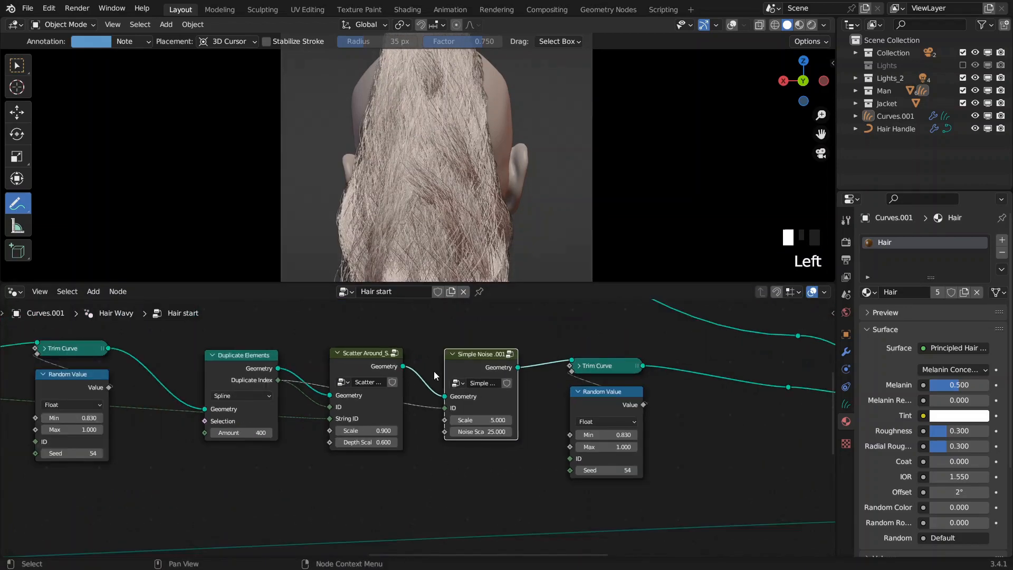
{"action": "middle_click_drag", "start_coordinate": [433, 375], "coordinate": [684, 404]}
{"action": "middle_click_drag", "start_coordinate": [348, 393], "coordinate": [545, 389]}
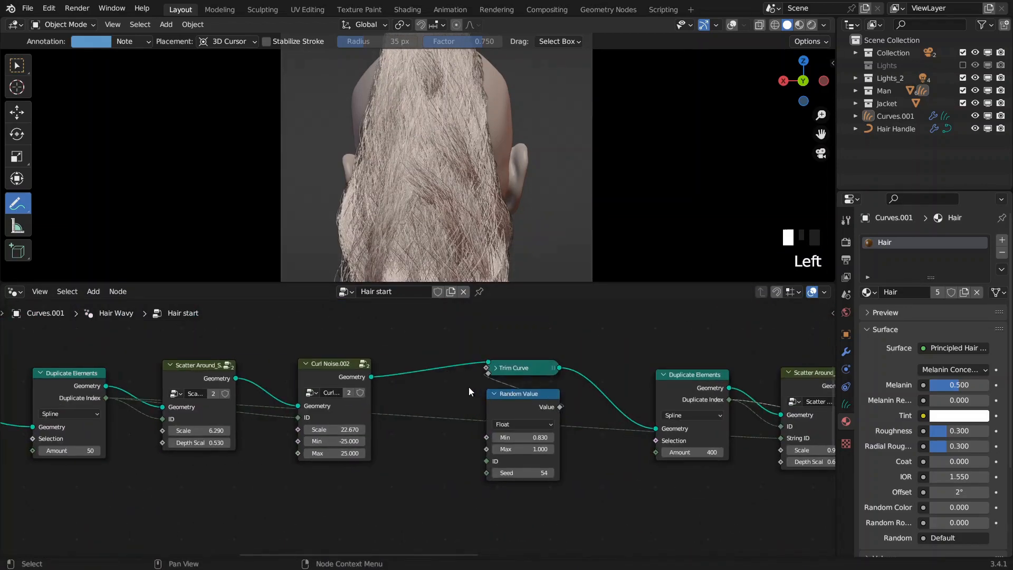
{"action": "scroll", "coordinate": [460, 394], "scroll_direction": "down", "scroll_amount": 5}
{"action": "scroll", "coordinate": [460, 394], "scroll_direction": "down", "scroll_amount": 1}
{"action": "middle_click_drag", "start_coordinate": [363, 315], "coordinate": [495, 405]}
{"action": "scroll", "coordinate": [495, 405], "scroll_direction": "up", "scroll_amount": 6}
{"action": "middle_click_drag", "start_coordinate": [679, 438], "coordinate": [708, 441]}
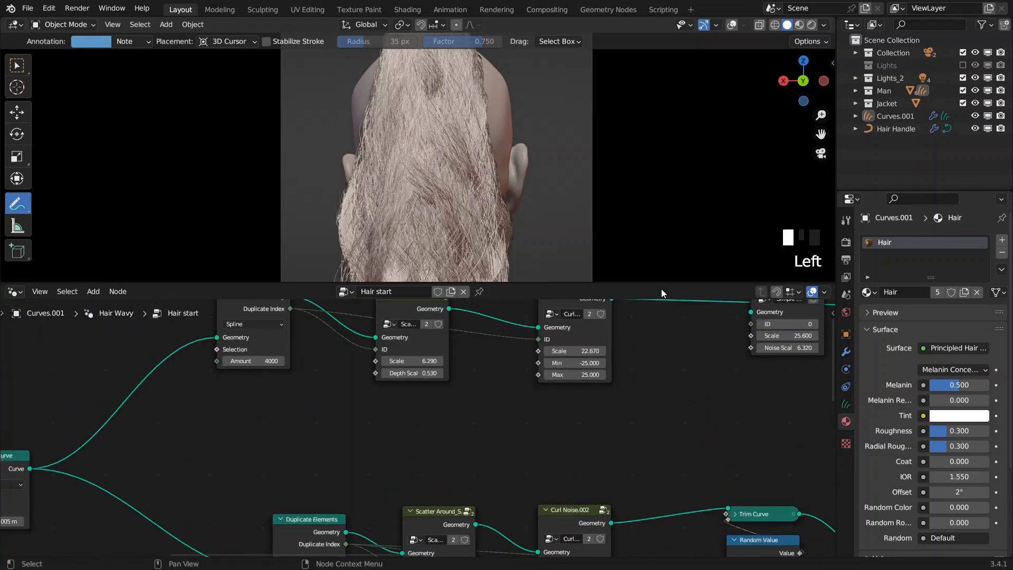
{"action": "left_click_drag", "start_coordinate": [663, 285], "coordinate": [663, 319]}
{"action": "scroll", "coordinate": [506, 214], "scroll_direction": "down", "scroll_amount": 4}
{"action": "middle_click_drag", "start_coordinate": [507, 215], "coordinate": [533, 222]}
{"action": "scroll", "coordinate": [590, 213], "scroll_direction": "down", "scroll_amount": 2}
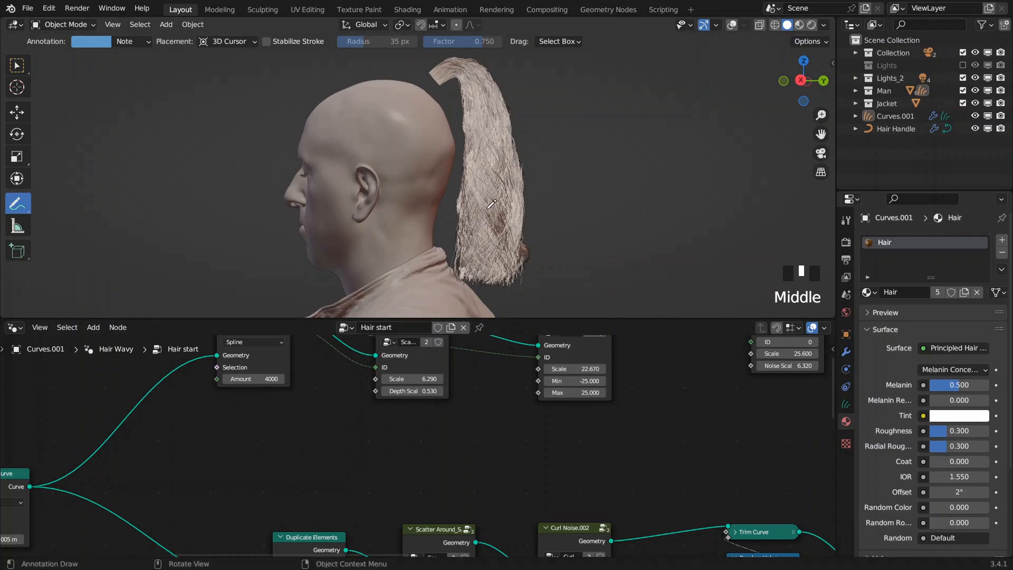
{"action": "scroll", "coordinate": [473, 380], "scroll_direction": "up", "scroll_amount": 3}
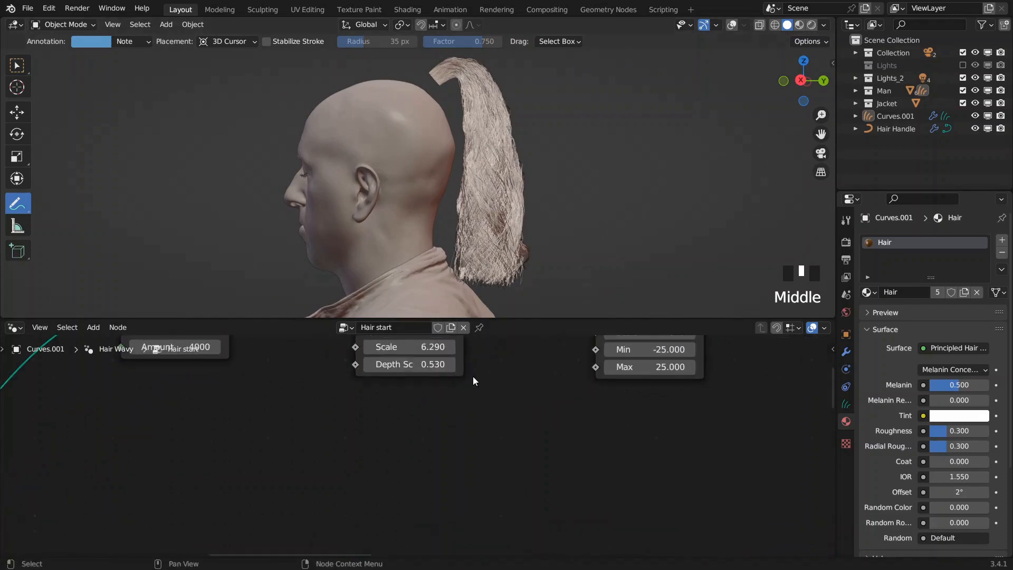
{"action": "middle_click_drag", "start_coordinate": [474, 378], "coordinate": [478, 404]}
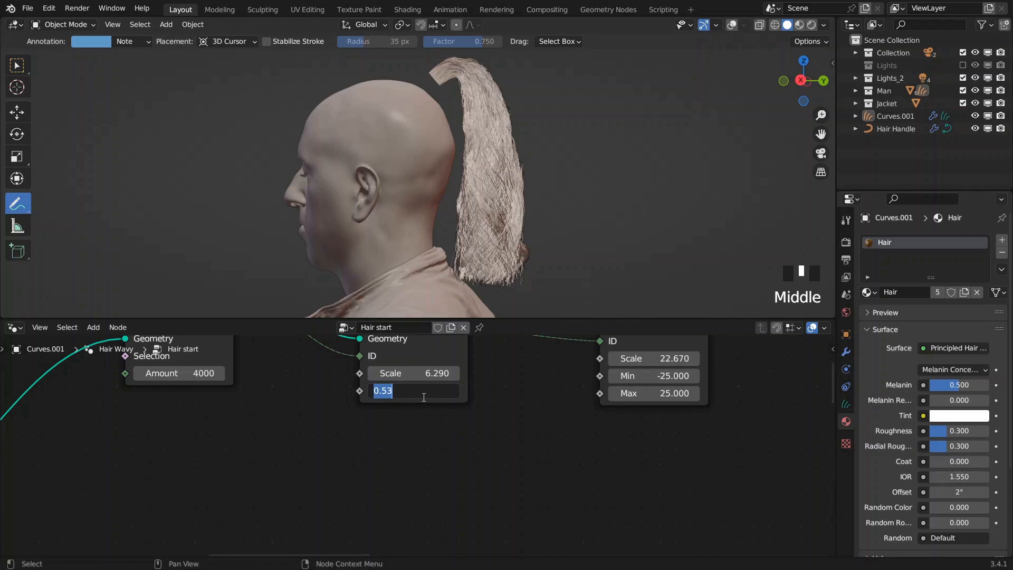
{"action": "type", "text": ".6"}
{"action": "key", "text": "Return"}
- Check the ponytail from behind and save the file
{"action": "middle_click_drag", "start_coordinate": [507, 229], "coordinate": [491, 227]}
{"action": "scroll", "coordinate": [490, 227], "scroll_direction": "down", "scroll_amount": 3}
{"action": "scroll", "coordinate": [551, 412], "scroll_direction": "down", "scroll_amount": 3}
{"action": "key", "text": "ctrl+s"}
- Cut both ponytail branches' links to Join Geometry and connect the lower Set Position branch's reroute to it instead
{"action": "scroll", "coordinate": [551, 413], "scroll_direction": "down", "scroll_amount": 6}
{"action": "middle_click_drag", "start_coordinate": [815, 494], "coordinate": [670, 455]}
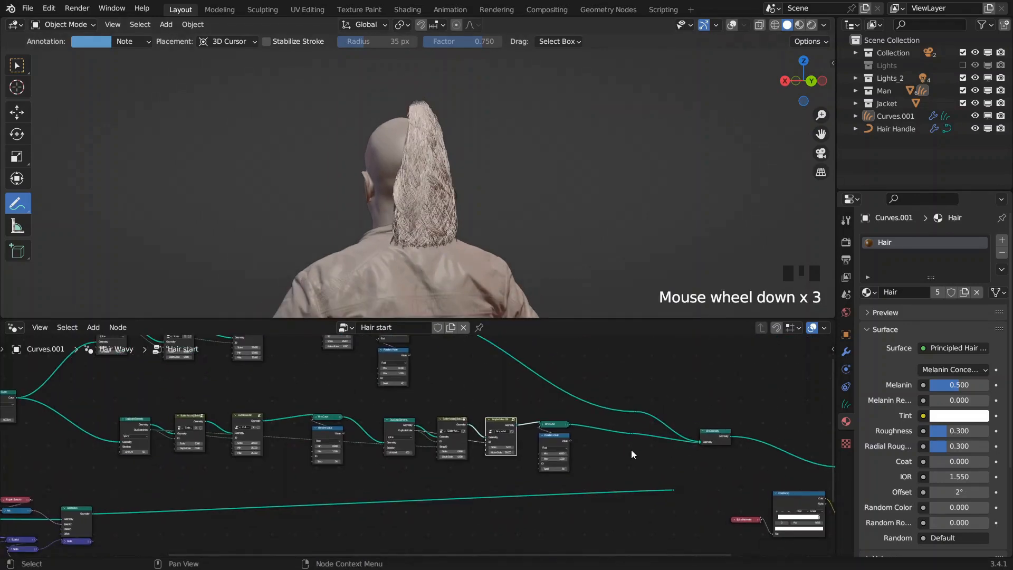
{"action": "right_click_drag", "start_coordinate": [631, 449], "coordinate": [680, 408], "text": "ctrl"}
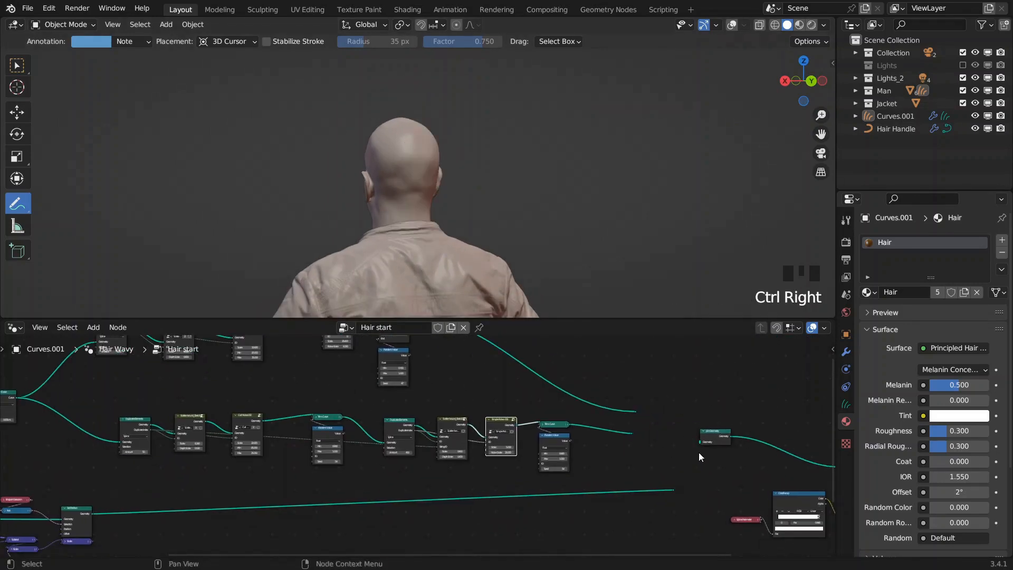
{"action": "mouse_move", "coordinate": [671, 490]}
{"action": "left_mouse_down"}
{"action": "mouse_move", "coordinate": [691, 457]}
{"action": "mouse_move", "coordinate": [688, 483]}
{"action": "left_mouse_up"}
{"action": "scroll", "coordinate": [687, 481], "scroll_direction": "up", "scroll_amount": 3}
{"action": "middle_click_drag", "start_coordinate": [687, 481], "coordinate": [549, 509]}
{"action": "left_click_drag", "start_coordinate": [549, 509], "coordinate": [599, 413]}
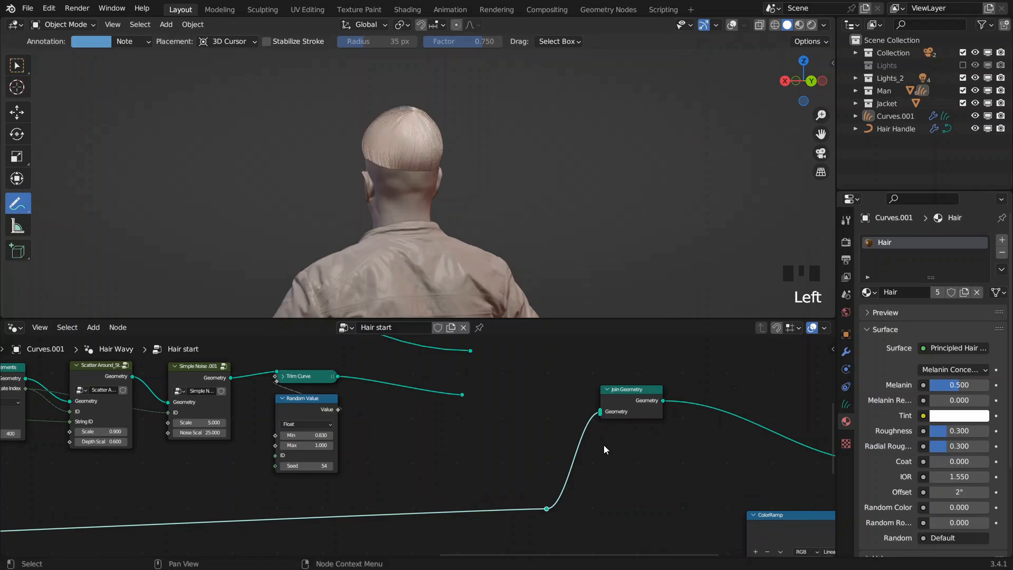
- Find the lower Set Position branch in the node tree and examine the scalp hair up close from the side
{"action": "scroll", "coordinate": [643, 412], "scroll_direction": "down", "scroll_amount": 5}
{"action": "middle_click_drag", "start_coordinate": [706, 405], "coordinate": [538, 401]}
{"action": "scroll", "coordinate": [538, 401], "scroll_direction": "down", "scroll_amount": 4}
{"action": "left_click_drag", "start_coordinate": [713, 384], "coordinate": [493, 495]}
{"action": "middle_click_drag", "start_coordinate": [24, 488], "coordinate": [540, 450]}
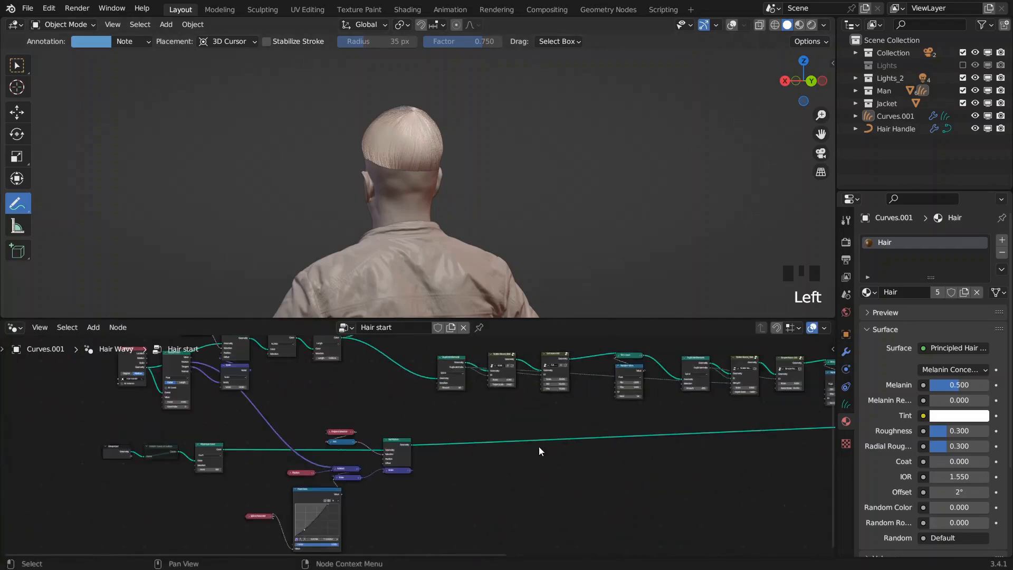
{"action": "scroll", "coordinate": [345, 454], "scroll_direction": "up", "scroll_amount": 3}
{"action": "middle_click_drag", "start_coordinate": [346, 454], "coordinate": [403, 469]}
{"action": "middle_click_drag", "start_coordinate": [412, 214], "coordinate": [517, 222]}
{"action": "scroll", "coordinate": [517, 211], "scroll_direction": "up", "scroll_amount": 5}
{"action": "middle_click_drag", "start_coordinate": [448, 101], "coordinate": [527, 166], "text": "shift"}
{"action": "middle_click_drag", "start_coordinate": [528, 166], "coordinate": [516, 159]}
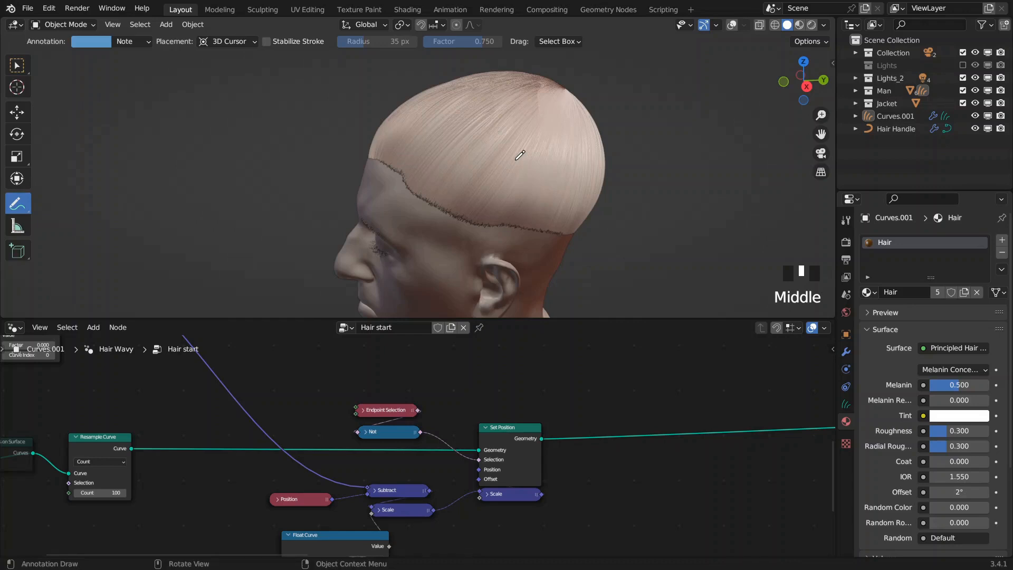
- Examine the ponytail branch's Duplicate Elements, Scatter Around and Curl Noise nodes and how the duplicate index feeds their ID inputs
{"action": "scroll", "coordinate": [604, 384], "scroll_direction": "down", "scroll_amount": 5}
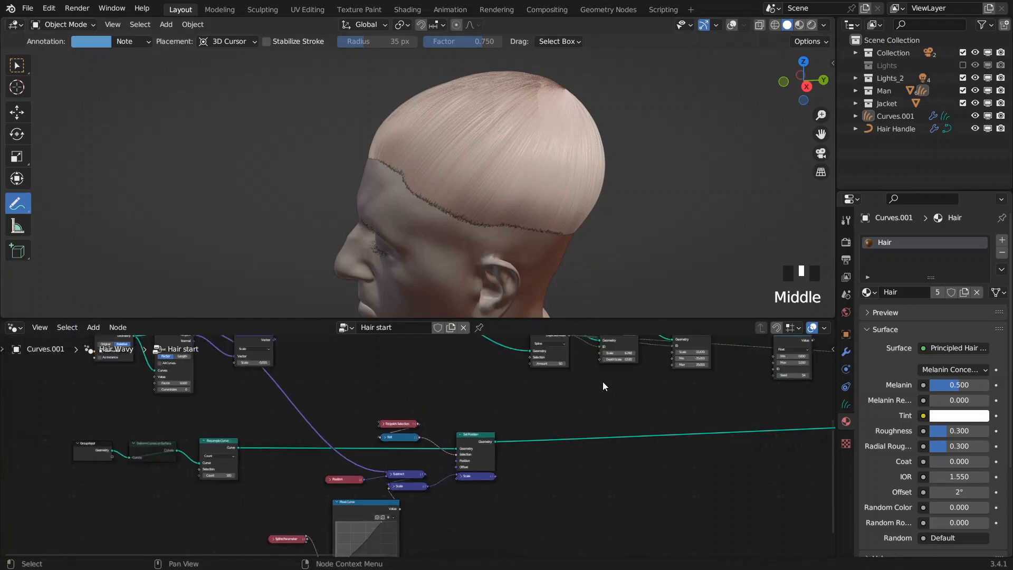
{"action": "middle_click_drag", "start_coordinate": [603, 385], "coordinate": [635, 478]}
{"action": "scroll", "coordinate": [660, 437], "scroll_direction": "up", "scroll_amount": 5}
{"action": "middle_click_drag", "start_coordinate": [660, 436], "coordinate": [353, 428]}
{"action": "scroll", "coordinate": [335, 429], "scroll_direction": "up", "scroll_amount": 3}
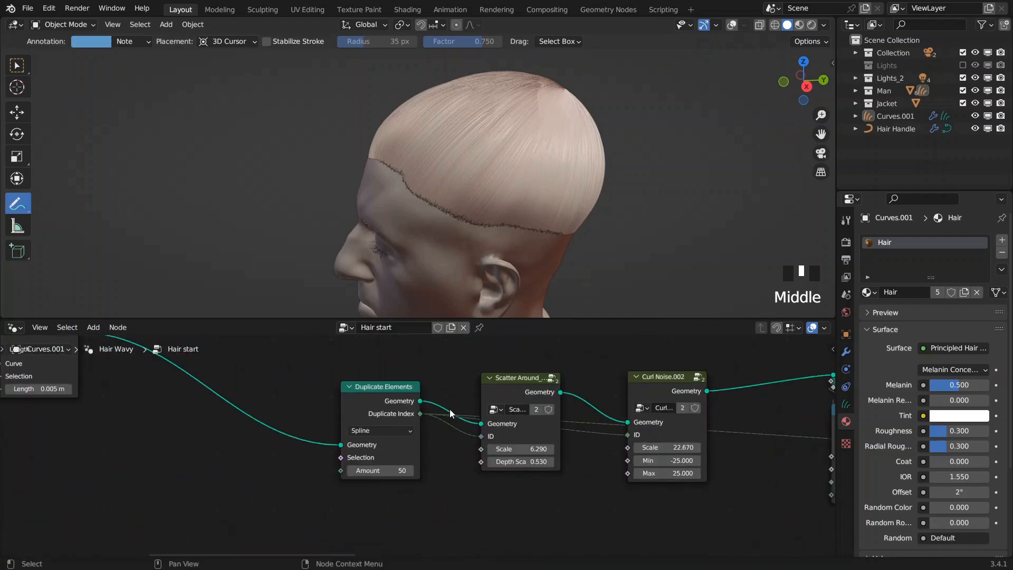
{"action": "scroll", "coordinate": [446, 416], "scroll_direction": "up", "scroll_amount": 3}
{"action": "left_click", "coordinate": [522, 389]}
{"action": "left_click_drag", "start_coordinate": [522, 389], "coordinate": [517, 396]}
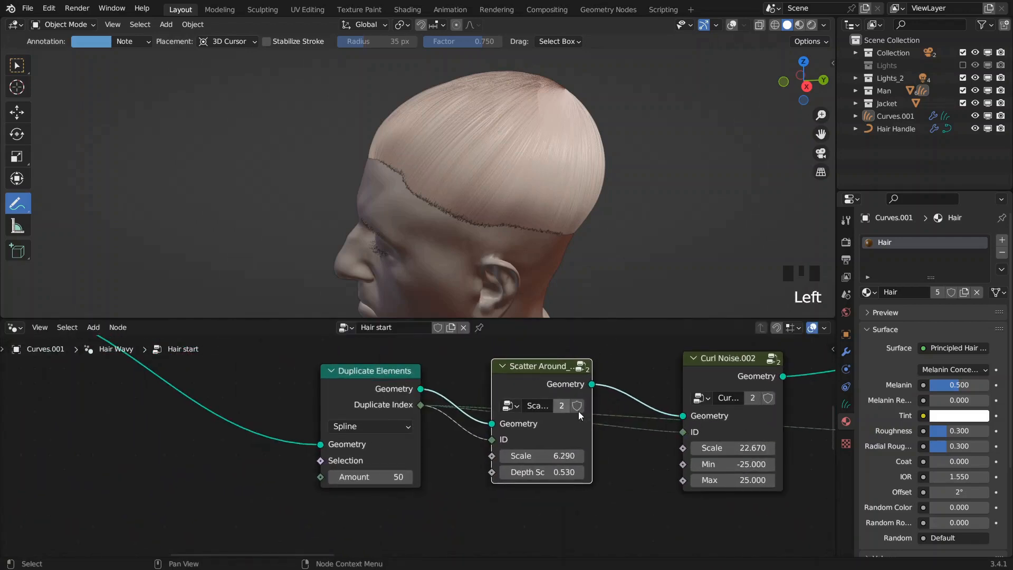
{"action": "scroll", "coordinate": [675, 438], "scroll_direction": "down", "scroll_amount": 3}
{"action": "middle_click_drag", "start_coordinate": [514, 495], "coordinate": [527, 423]}
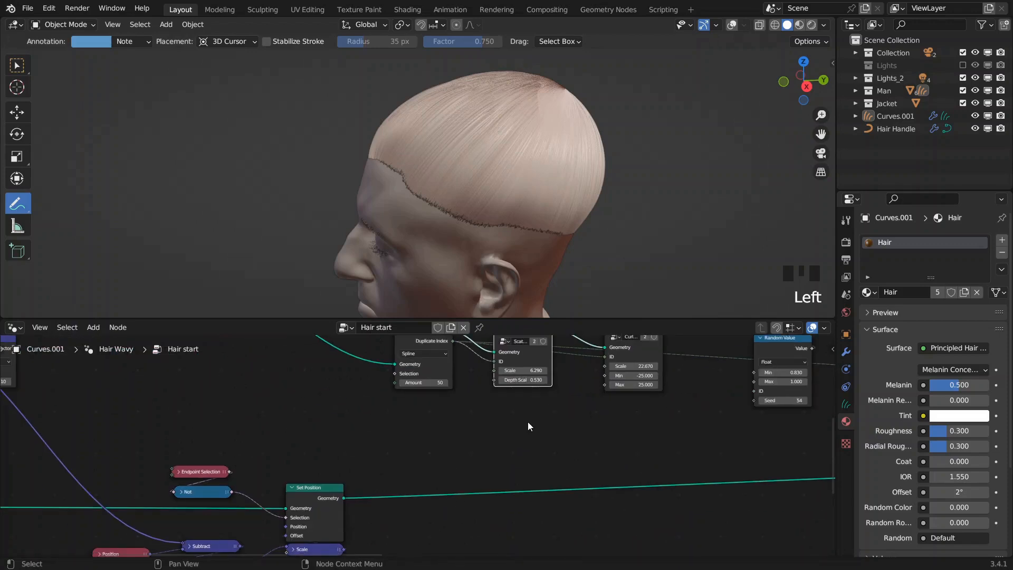
- Add an ID input node beside the scalp branch's Set Position node
{"action": "middle_click_drag", "start_coordinate": [484, 421], "coordinate": [481, 376]}
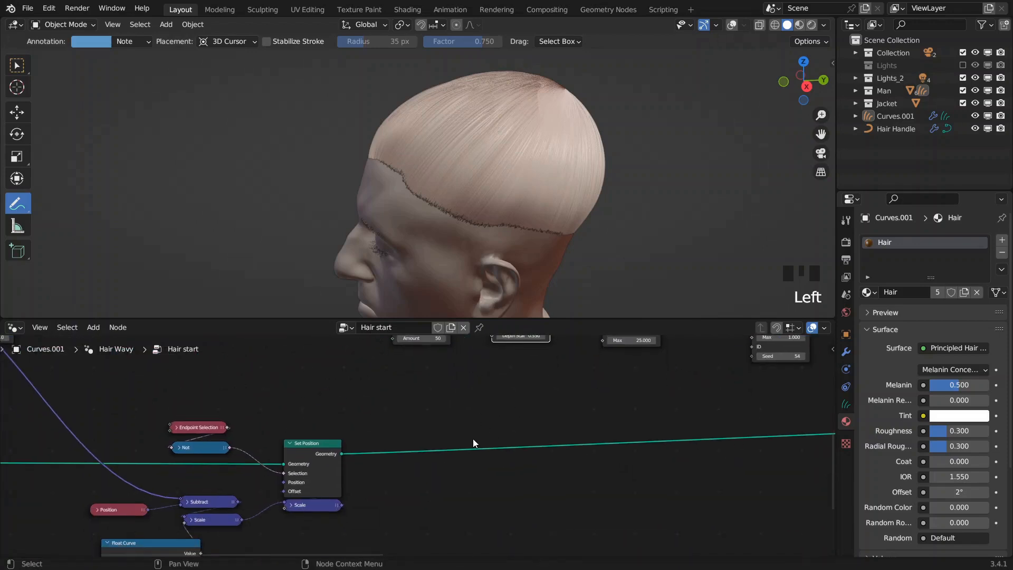
{"action": "middle_click_drag", "start_coordinate": [460, 477], "coordinate": [461, 452]}
{"action": "scroll", "coordinate": [460, 452], "scroll_direction": "up", "scroll_amount": 2}
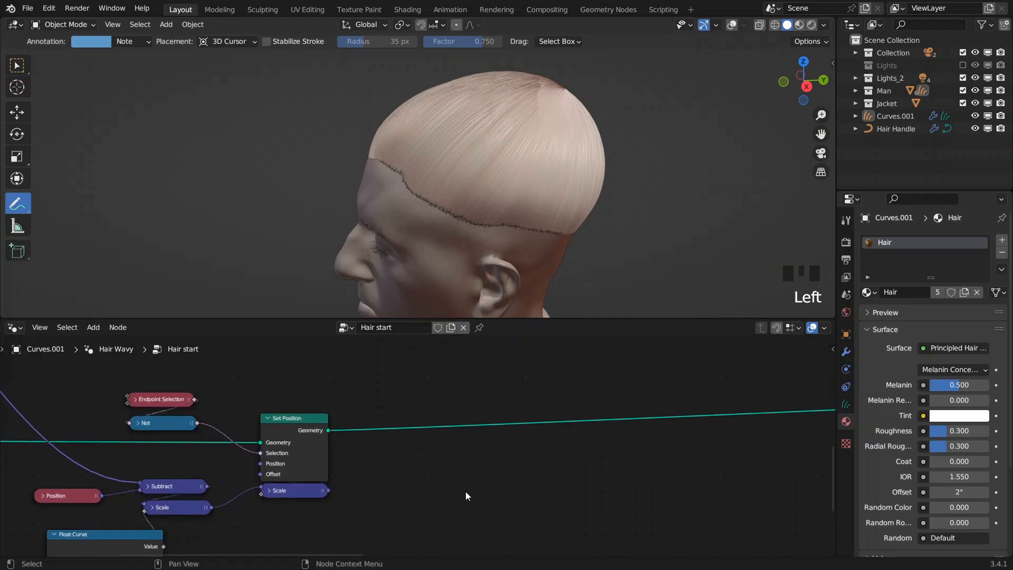
{"action": "key", "text": "F3"}
{"action": "type", "text": "id"}
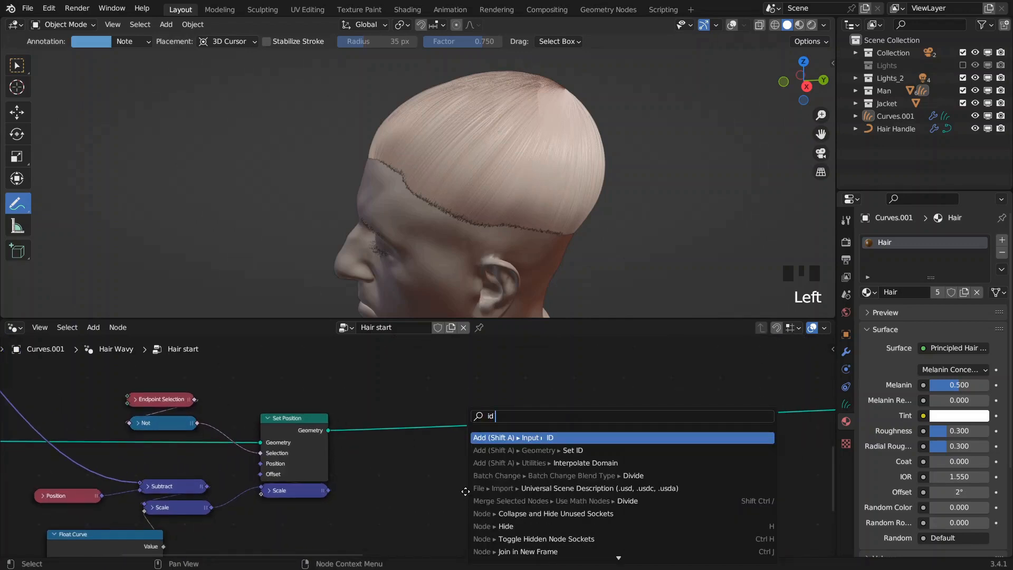
{"action": "key", "text": "Return"}
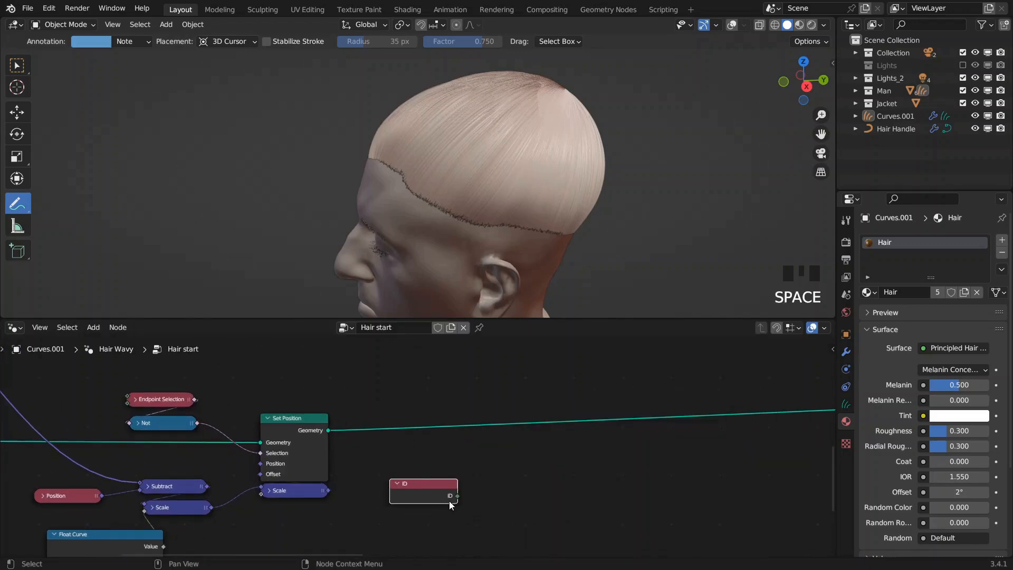
- Switch to the Geometry Nodes workspace, bring the new ID node into view and clear the camera view's render region
{"action": "left_click", "coordinate": [606, 10]}
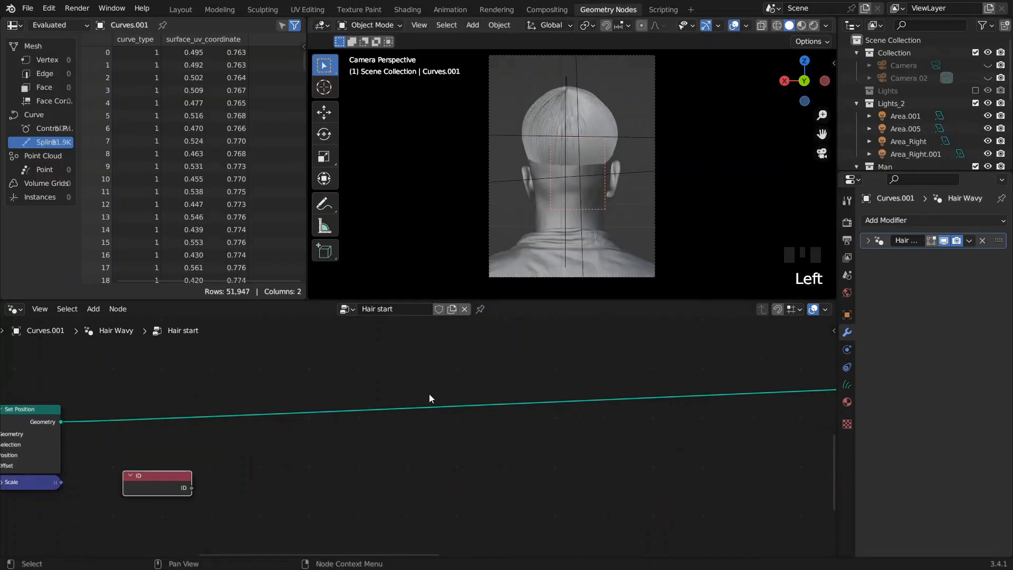
{"action": "middle_click_drag", "start_coordinate": [268, 448], "coordinate": [482, 430]}
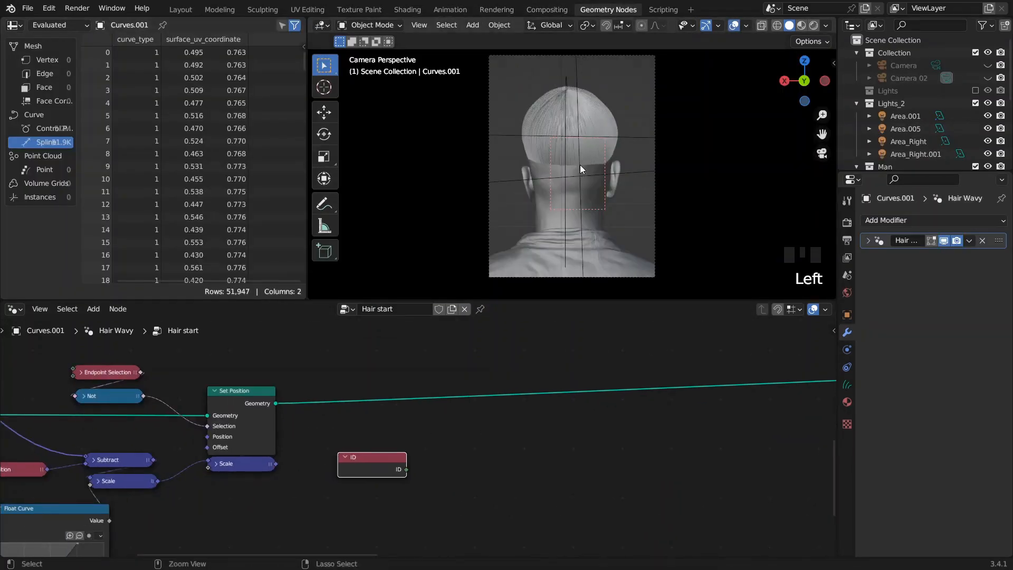
{"action": "key", "text": "ctrl+alt+b"}
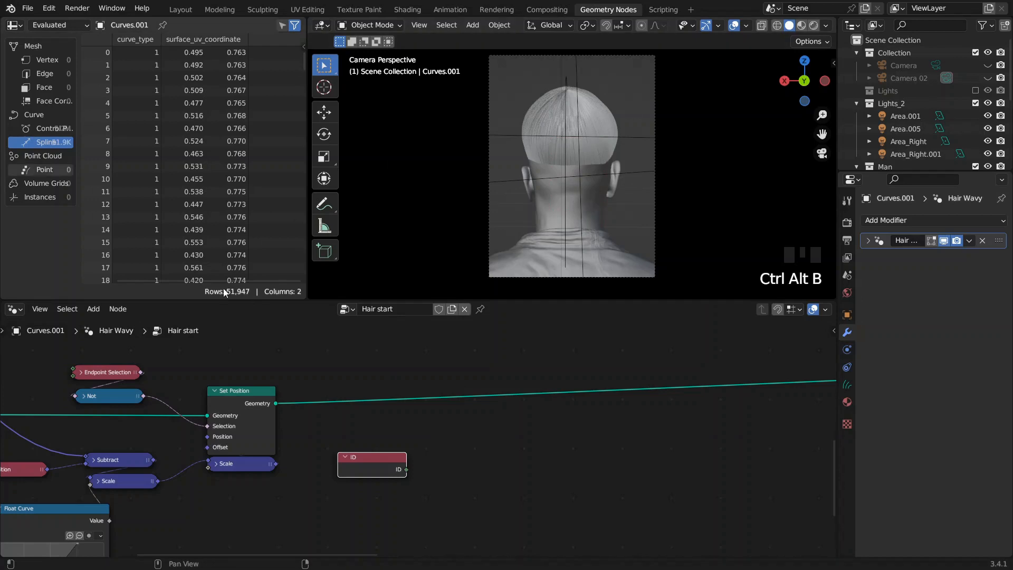
{"action": "left_click", "coordinate": [372, 469], "text": "shift"}
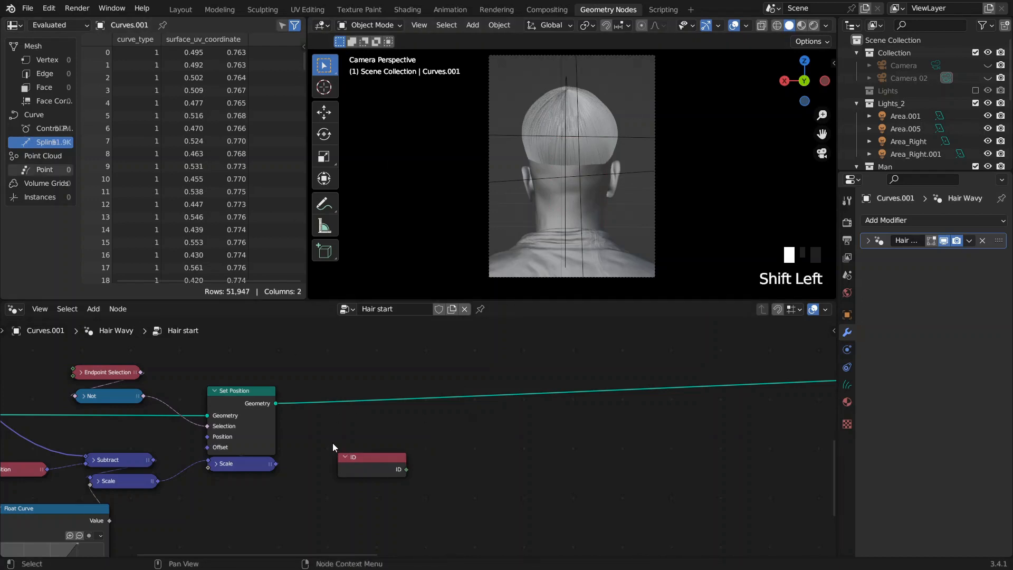
- Preview the ID value on the Set Position geometry through a Viewer and inspect the control point values in the spreadsheet
{"action": "scroll", "coordinate": [372, 465], "scroll_direction": "down", "scroll_amount": 4}
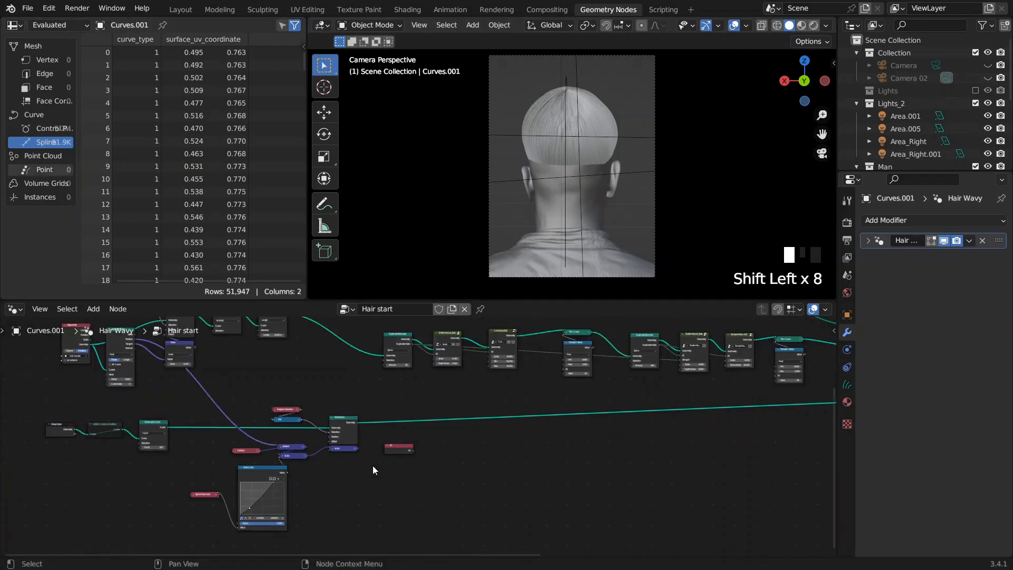
{"action": "left_click", "coordinate": [399, 448], "text": "ctrl+shift"}
{"action": "scroll", "coordinate": [399, 447], "scroll_direction": "up", "scroll_amount": 5}
{"action": "left_click", "coordinate": [218, 398], "text": "ctrl+shift"}
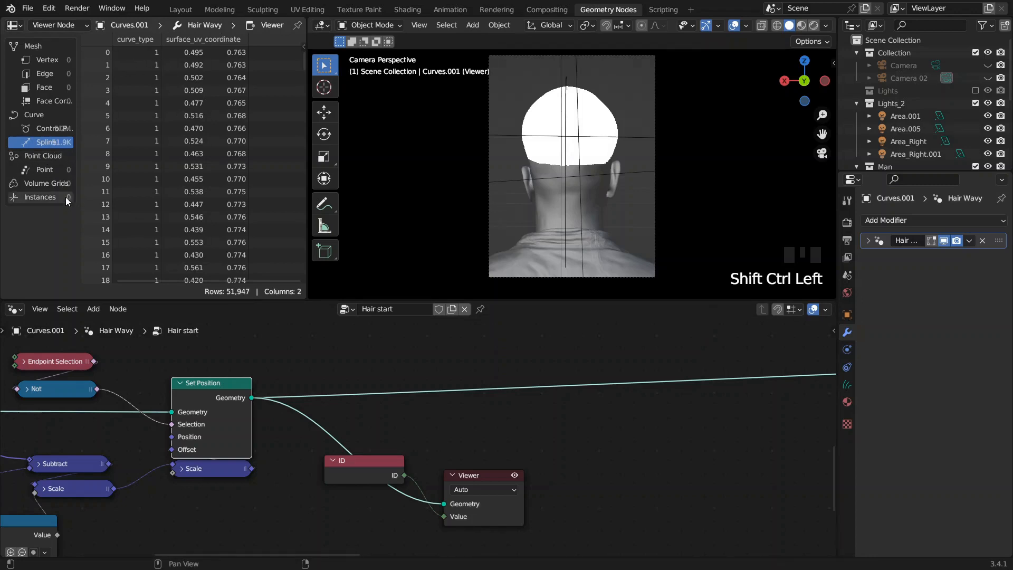
{"action": "left_click", "coordinate": [43, 130]}
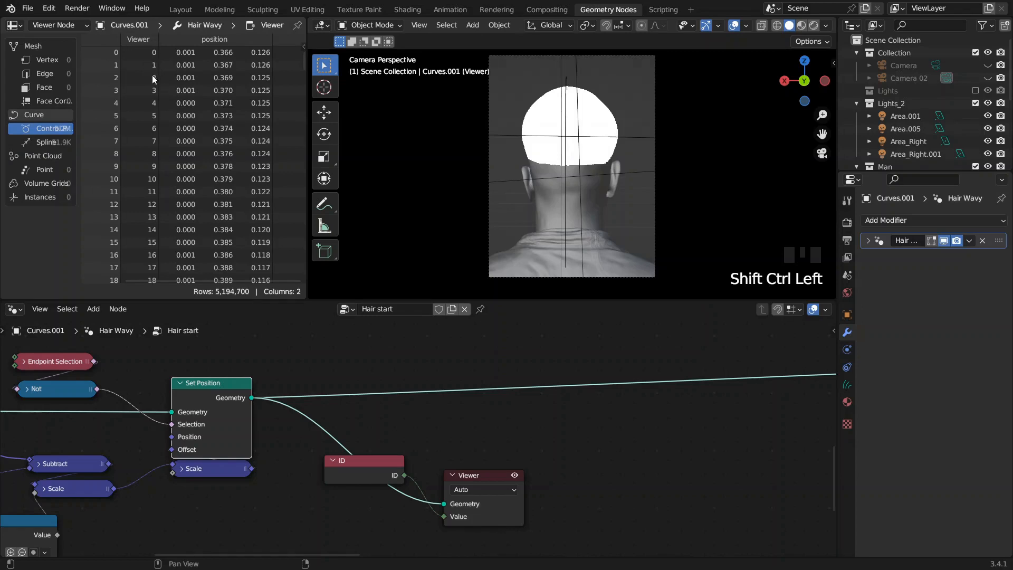
- Shift the ID node away from the Viewer and delete the Viewer node
{"action": "middle_click_drag", "start_coordinate": [397, 436], "coordinate": [403, 384]}
{"action": "left_click_drag", "start_coordinate": [365, 426], "coordinate": [340, 461]}
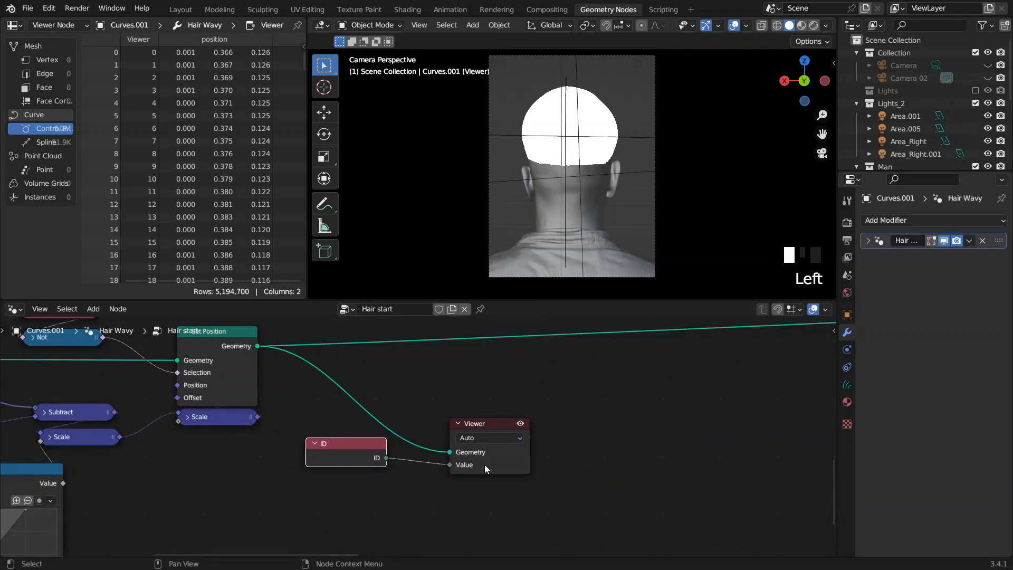
{"action": "key", "text": "x"}
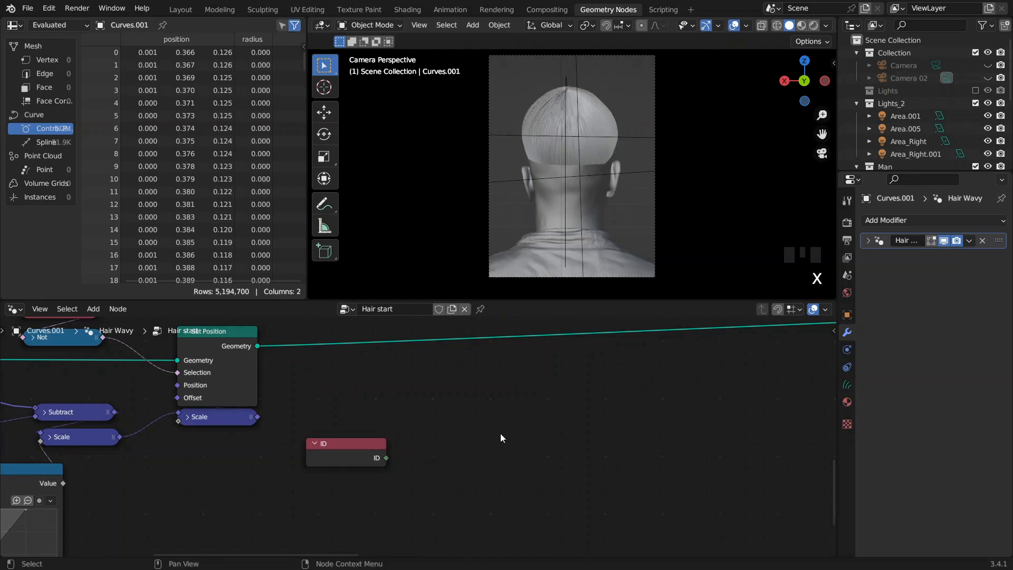
- Add a Capture Attribute node and insert it on the geometry link after the scalp branch's Set Position
{"action": "middle_click_drag", "start_coordinate": [468, 402], "coordinate": [484, 432]}
{"action": "key", "text": "F3"}
{"action": "type", "text": "attr"}
{"action": "key", "text": "ctrl+BackSpace"}
{"action": "type", "text": "c"}
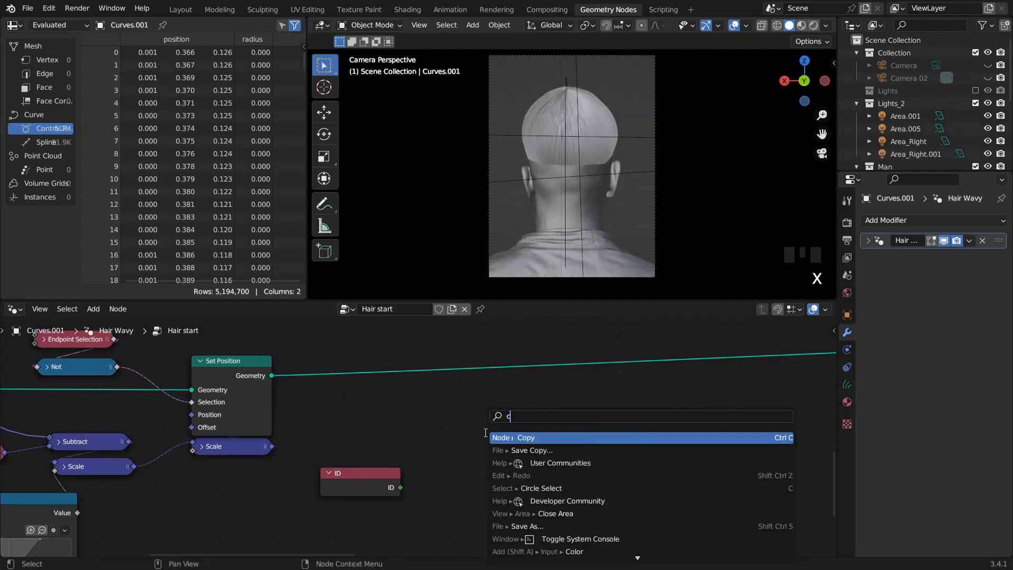
{"action": "type", "text": " at"}
{"action": "key", "text": "Return"}
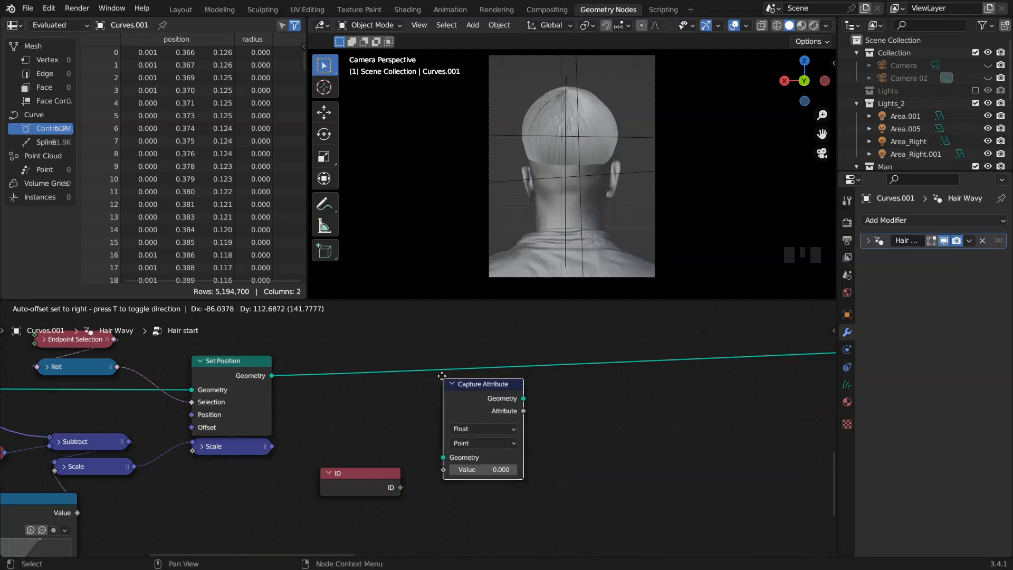
{"action": "left_click", "coordinate": [409, 432]}
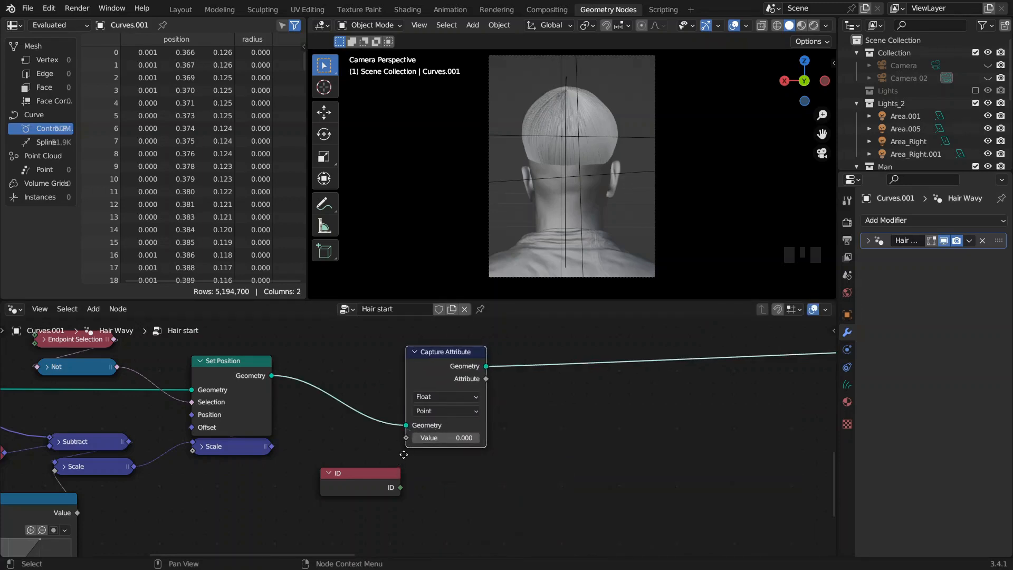
- Move the ID node slightly clear of Capture Attribute and link its output to the Value input
{"action": "middle_click_drag", "start_coordinate": [398, 458], "coordinate": [421, 454]}
{"action": "left_click_drag", "start_coordinate": [399, 471], "coordinate": [377, 478]}
{"action": "left_click_drag", "start_coordinate": [467, 404], "coordinate": [473, 399]}
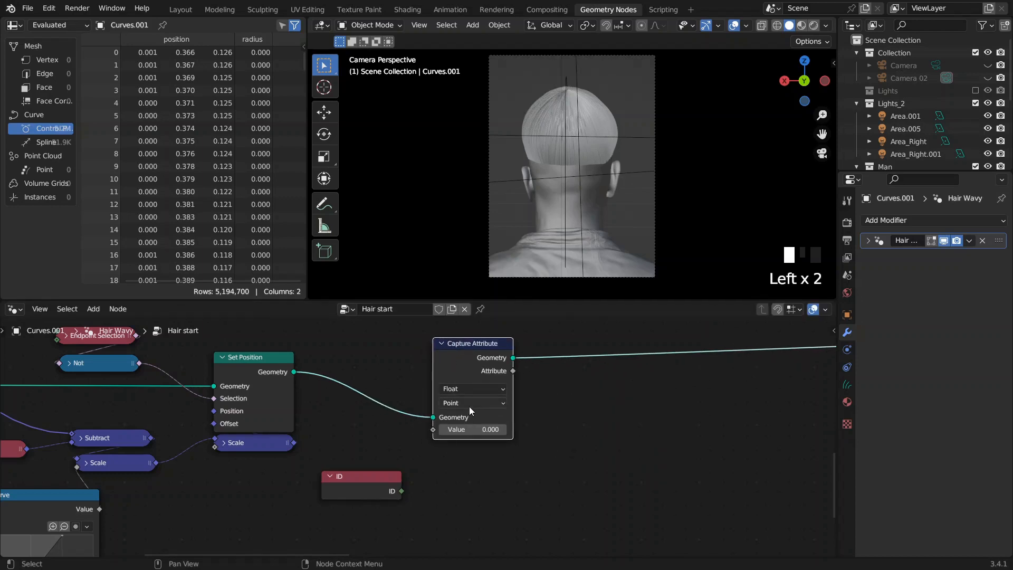
{"action": "left_click", "coordinate": [470, 405]}
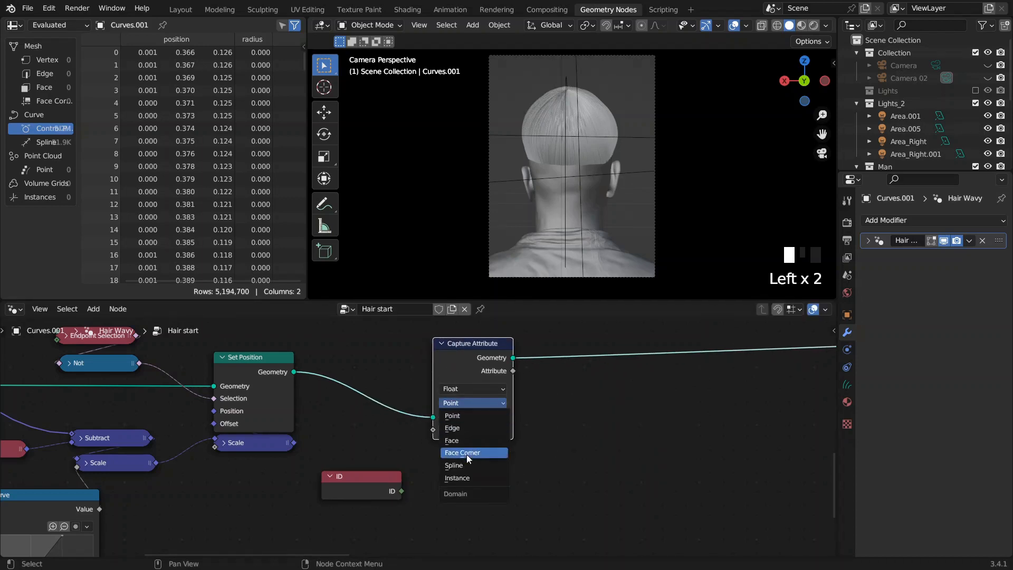
{"action": "left_click", "coordinate": [482, 403]}
{"action": "left_click", "coordinate": [375, 429]}
{"action": "left_click_drag", "start_coordinate": [401, 493], "coordinate": [435, 472]}
{"action": "left_click_drag", "start_coordinate": [430, 431], "coordinate": [432, 429]}
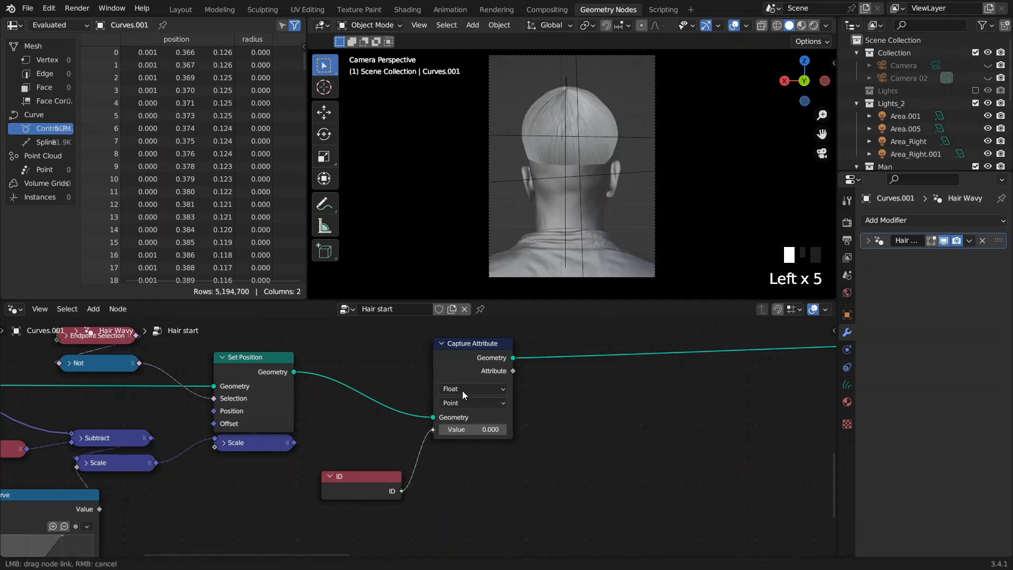
- Set the Capture Attribute data type to Integer with the ID output feeding its Value
{"action": "left_click", "coordinate": [462, 390]}
{"action": "left_click", "coordinate": [458, 415]}
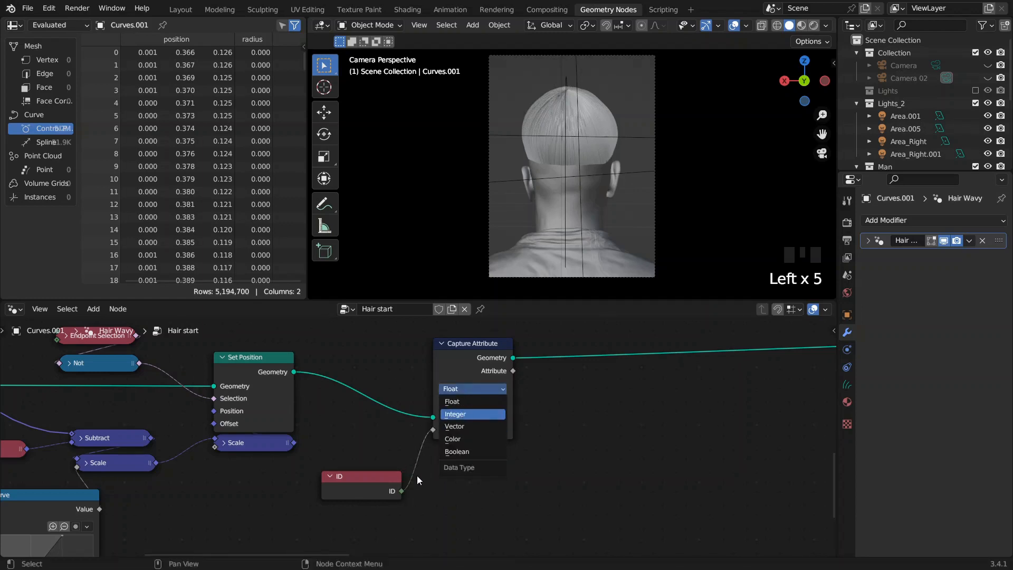
{"action": "left_click_drag", "start_coordinate": [401, 492], "coordinate": [428, 433]}
- Connect Capture Attribute's geometry and attribute outputs to a new Viewer and place the Viewer below the main geometry link
{"action": "left_click", "coordinate": [458, 367], "text": "ctrl+shift"}
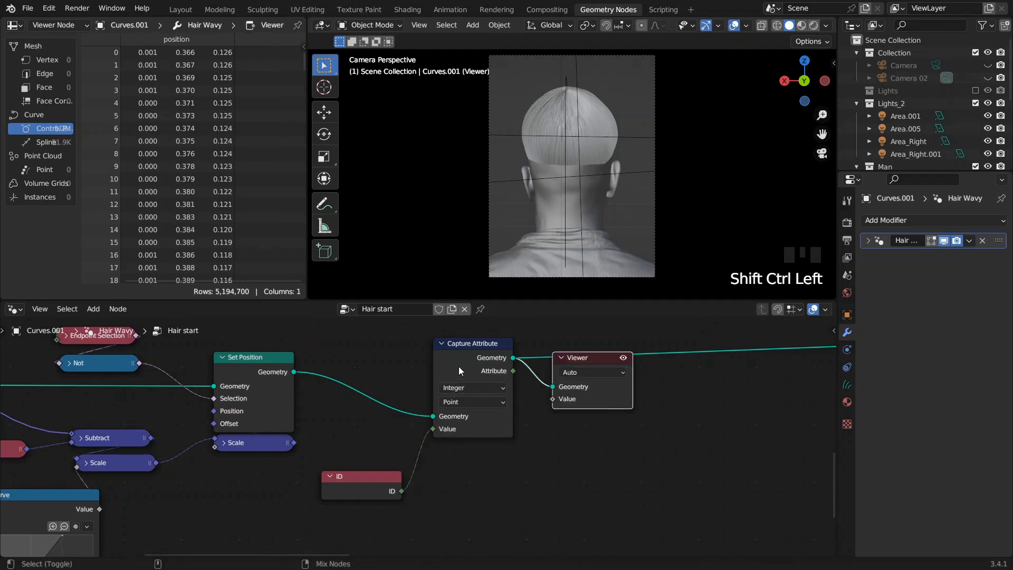
{"action": "left_click", "coordinate": [458, 366], "text": "ctrl+shift"}
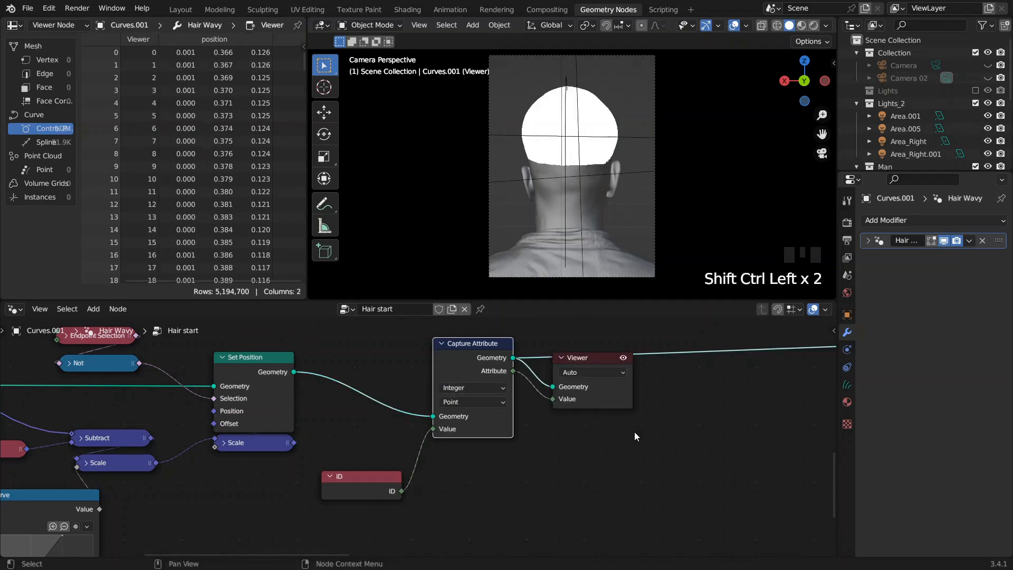
{"action": "left_click", "coordinate": [612, 403]}
{"action": "left_click_drag", "start_coordinate": [611, 401], "coordinate": [638, 444]}
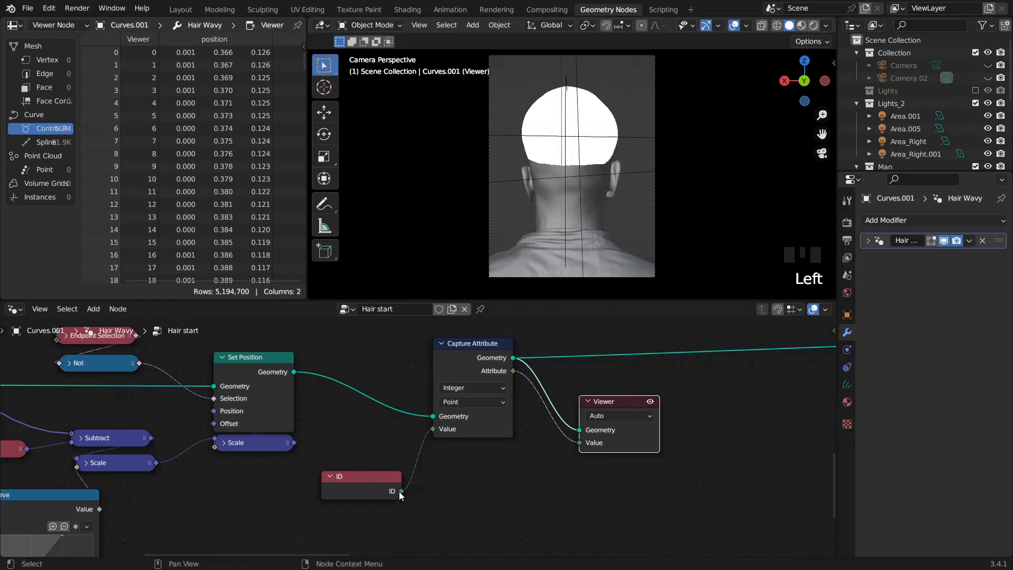
- Set the Capture Attribute domain to Spline, show the spline values in the spreadsheet, and shift the node slightly away from the Viewer
{"action": "left_click_drag", "start_coordinate": [403, 491], "coordinate": [523, 446]}
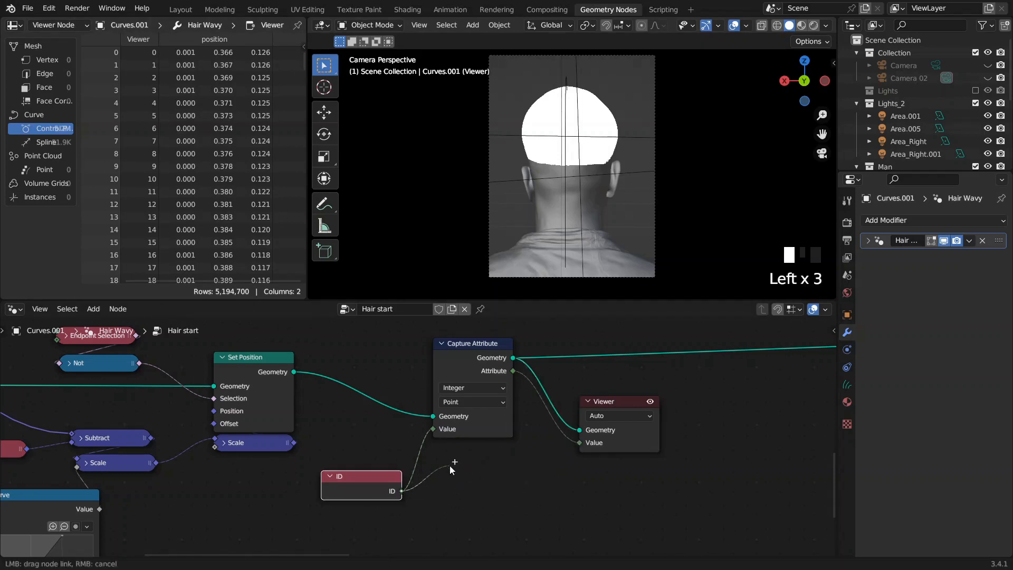
{"action": "left_click_drag", "start_coordinate": [462, 413], "coordinate": [464, 406]}
{"action": "left_click", "coordinate": [465, 406]}
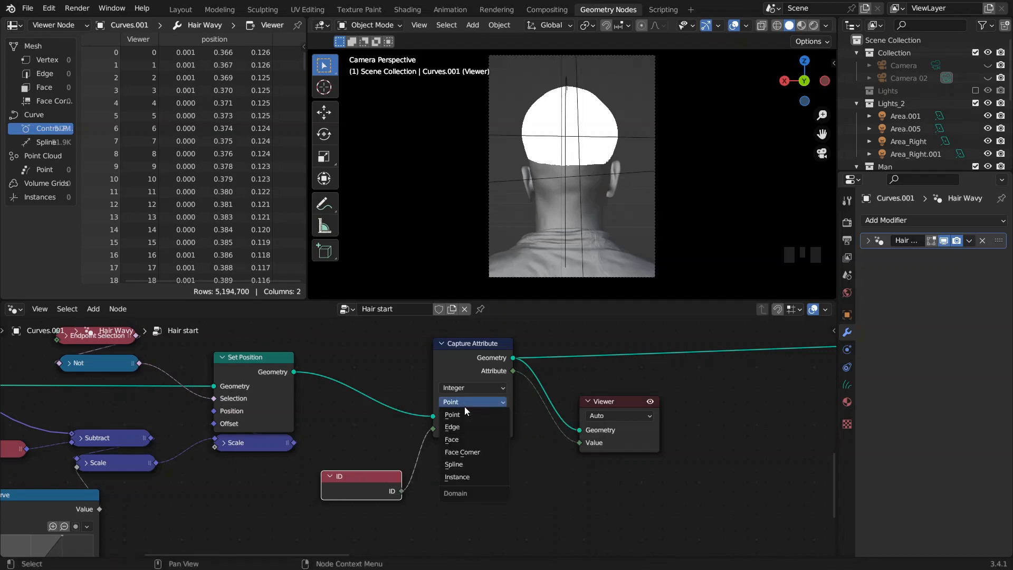
{"action": "left_click", "coordinate": [467, 460]}
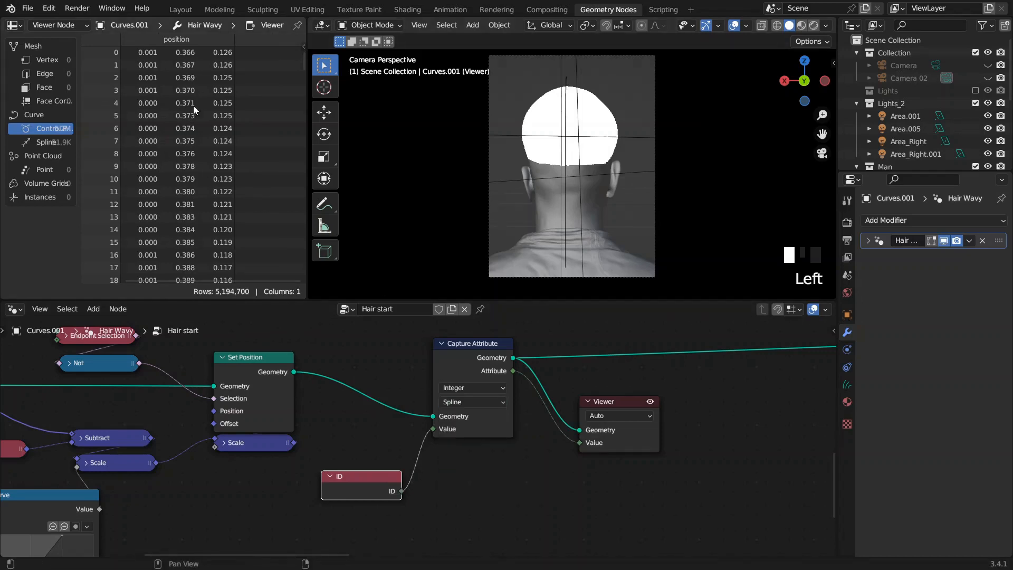
{"action": "left_click", "coordinate": [49, 143]}
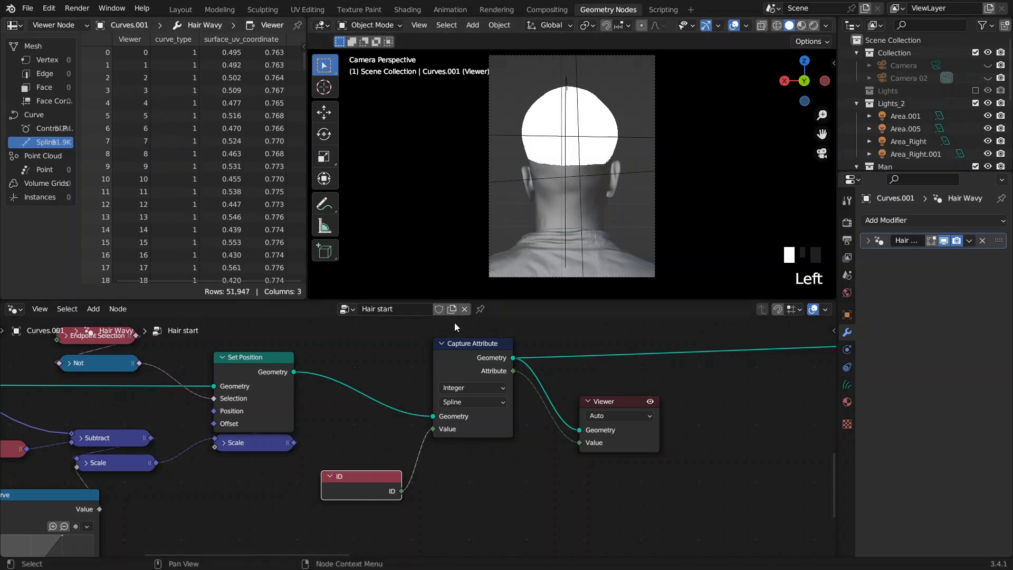
{"action": "left_click_drag", "start_coordinate": [469, 372], "coordinate": [457, 372]}
{"action": "mouse_move", "coordinate": [502, 374]}
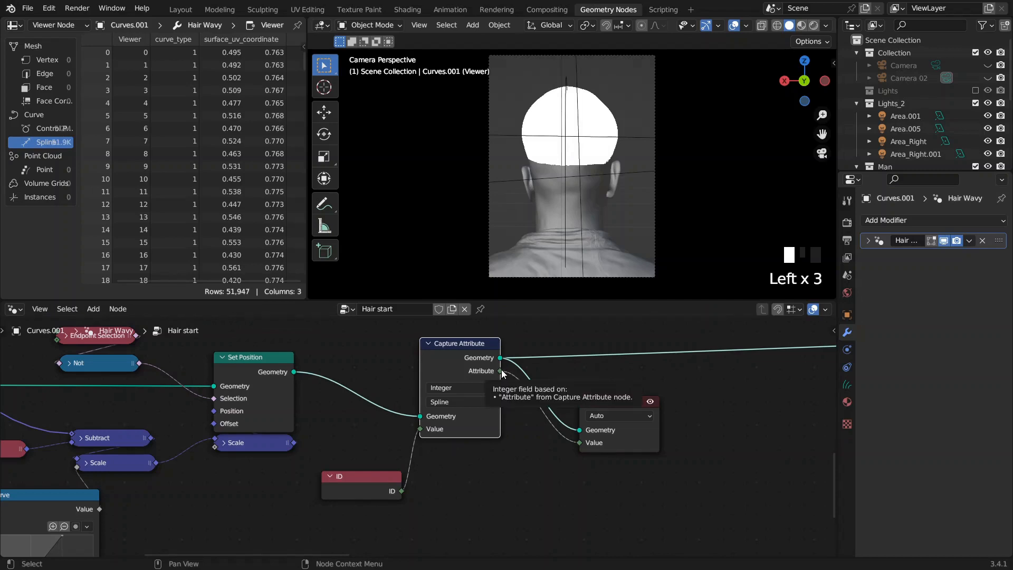
{"action": "middle_click_drag", "start_coordinate": [511, 380], "coordinate": [417, 404]}
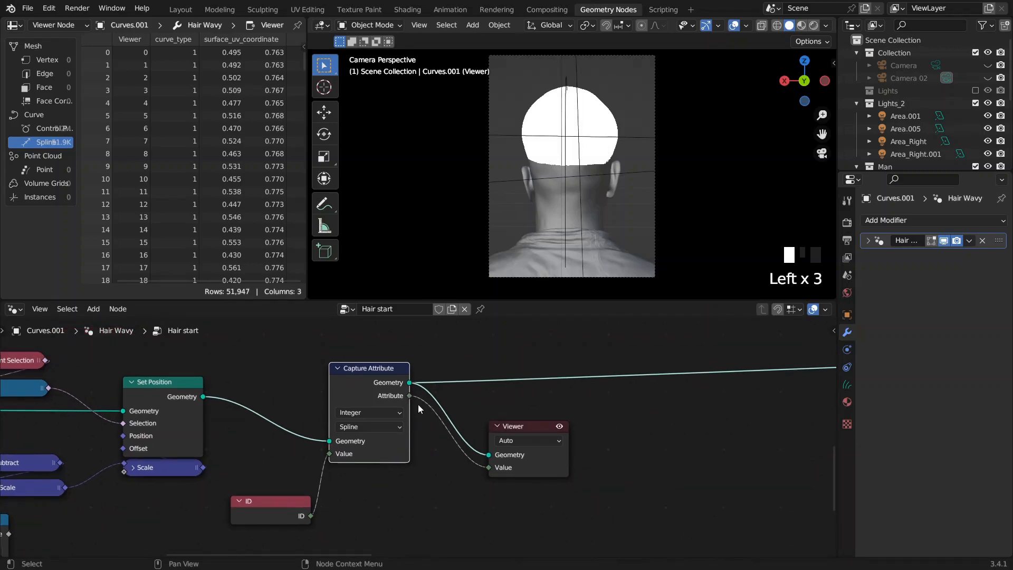
- Delete the Viewer node from the scalp branch and switch to the Layout workspace
{"action": "left_click", "coordinate": [548, 467]}
{"action": "key", "text": "x"}
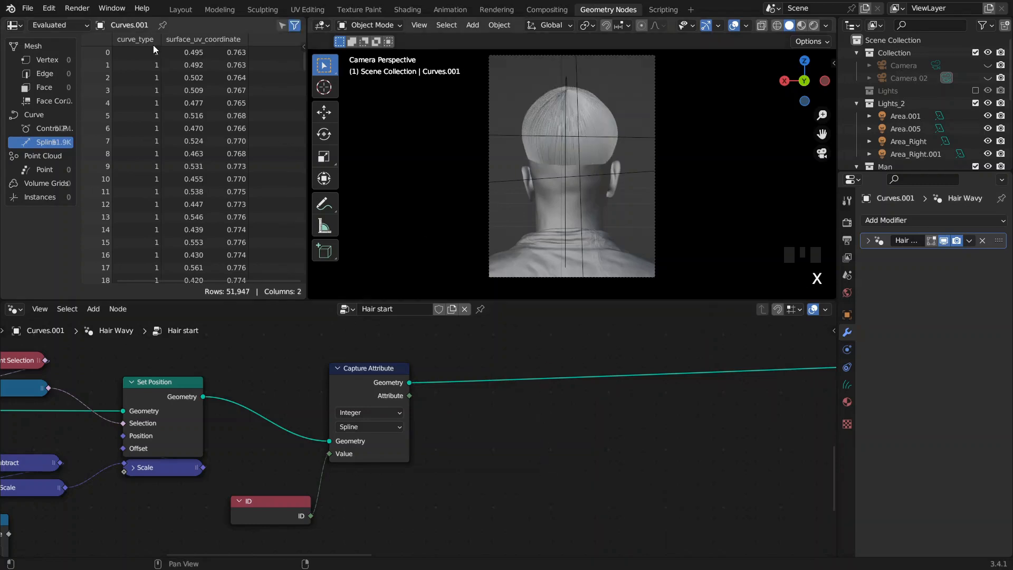
{"action": "left_click", "coordinate": [181, 9]}
- Collapse the ID node and place it directly beneath the Capture Attribute node
{"action": "scroll", "coordinate": [456, 464], "scroll_direction": "up", "scroll_amount": 2}
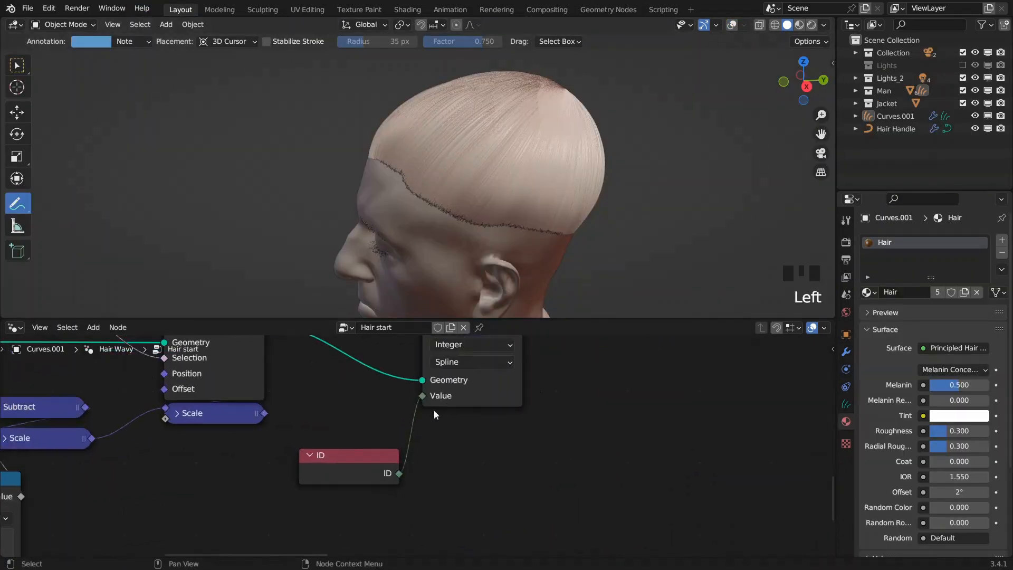
{"action": "left_click", "coordinate": [309, 454]}
{"action": "left_click_drag", "start_coordinate": [323, 459], "coordinate": [449, 433]}
{"action": "middle_click_drag", "start_coordinate": [399, 412], "coordinate": [403, 473]}
{"action": "left_click_drag", "start_coordinate": [403, 456], "coordinate": [372, 502]}
- Examine the scalp hair's surface and strand direction from a close side view and from above
{"action": "scroll", "coordinate": [549, 394], "scroll_direction": "down", "scroll_amount": 6}
{"action": "middle_click_drag", "start_coordinate": [548, 353], "coordinate": [547, 443]}
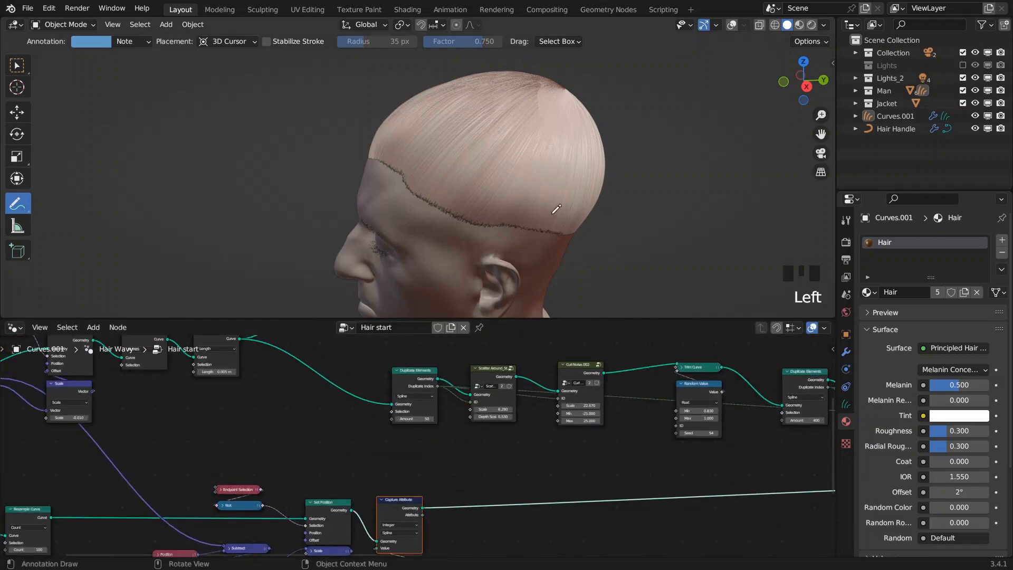
{"action": "middle_click_drag", "start_coordinate": [549, 215], "coordinate": [482, 204]}
{"action": "scroll", "coordinate": [510, 153], "scroll_direction": "up", "scroll_amount": 3}
{"action": "middle_click_drag", "start_coordinate": [498, 152], "coordinate": [486, 219], "text": "shift"}
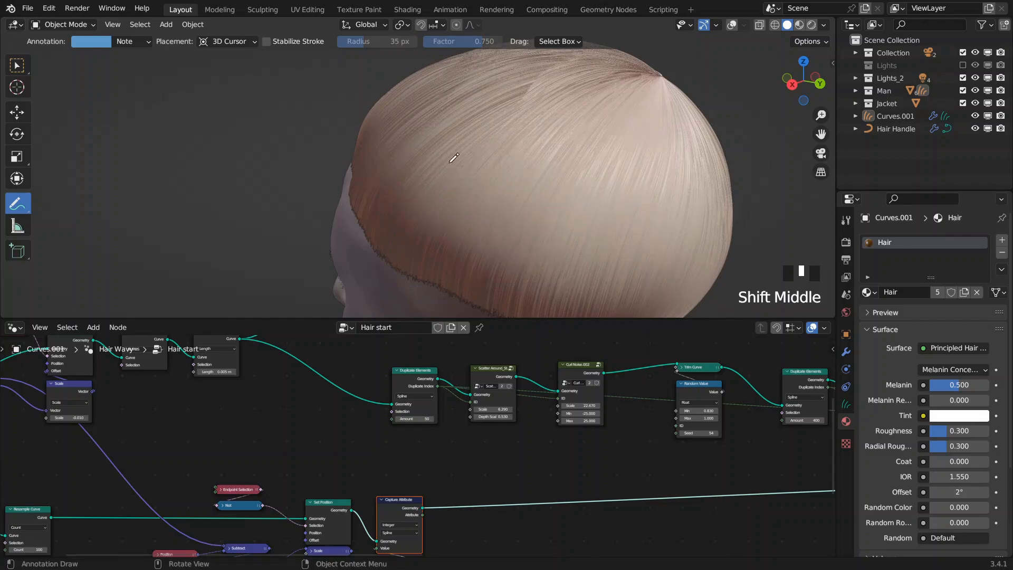
{"action": "scroll", "coordinate": [472, 182], "scroll_direction": "down", "scroll_amount": 4}
{"action": "scroll", "coordinate": [478, 182], "scroll_direction": "up", "scroll_amount": 5}
{"action": "scroll", "coordinate": [477, 182], "scroll_direction": "down", "scroll_amount": 2}
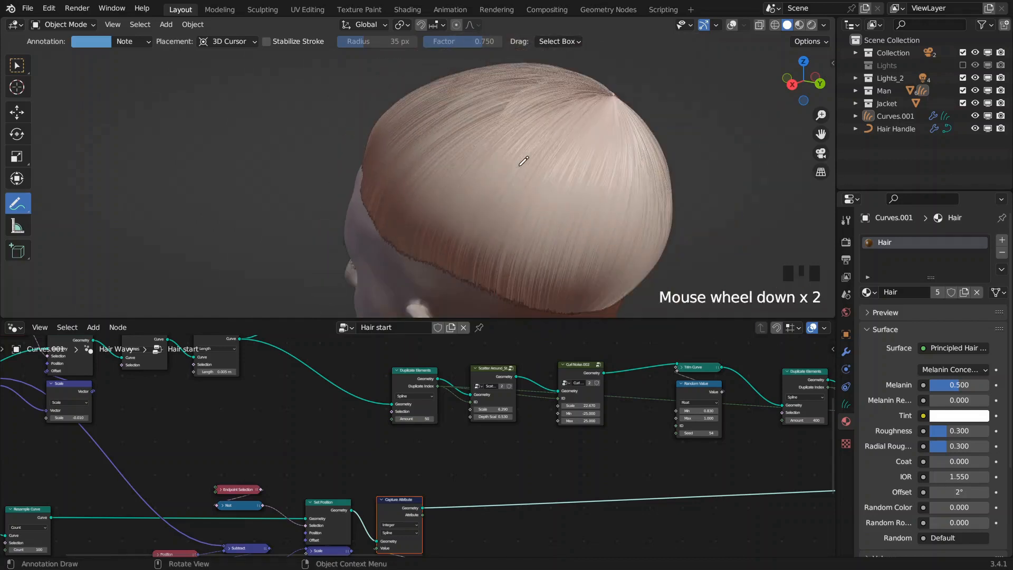
- Detach the Simple Noise group from the upper ponytail branch and move it down beside the scalp branch's Capture Attribute node
{"action": "scroll", "coordinate": [443, 408], "scroll_direction": "down", "scroll_amount": 2}
{"action": "middle_click_drag", "start_coordinate": [490, 359], "coordinate": [388, 413]}
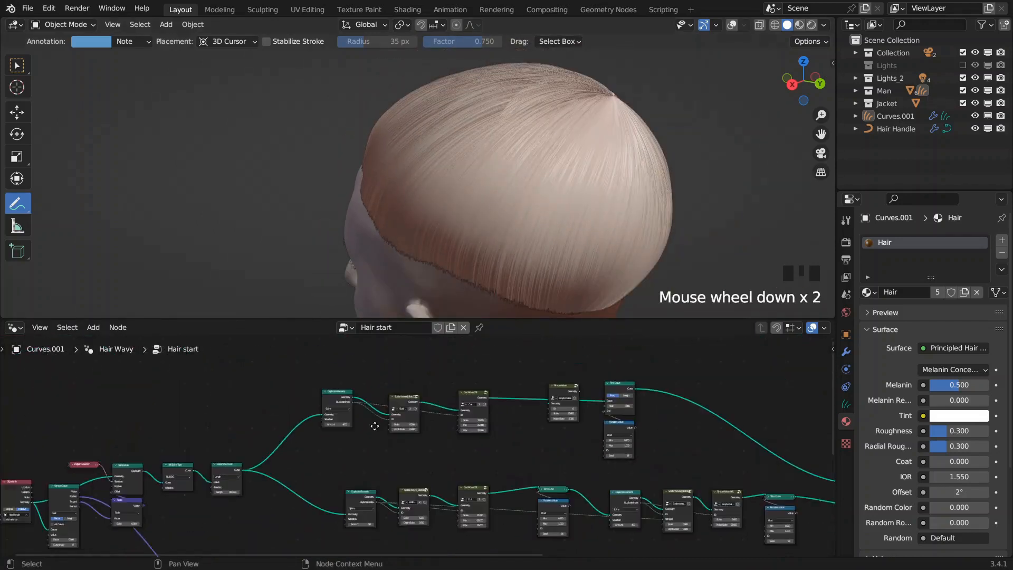
{"action": "scroll", "coordinate": [409, 415], "scroll_direction": "up", "scroll_amount": 10}
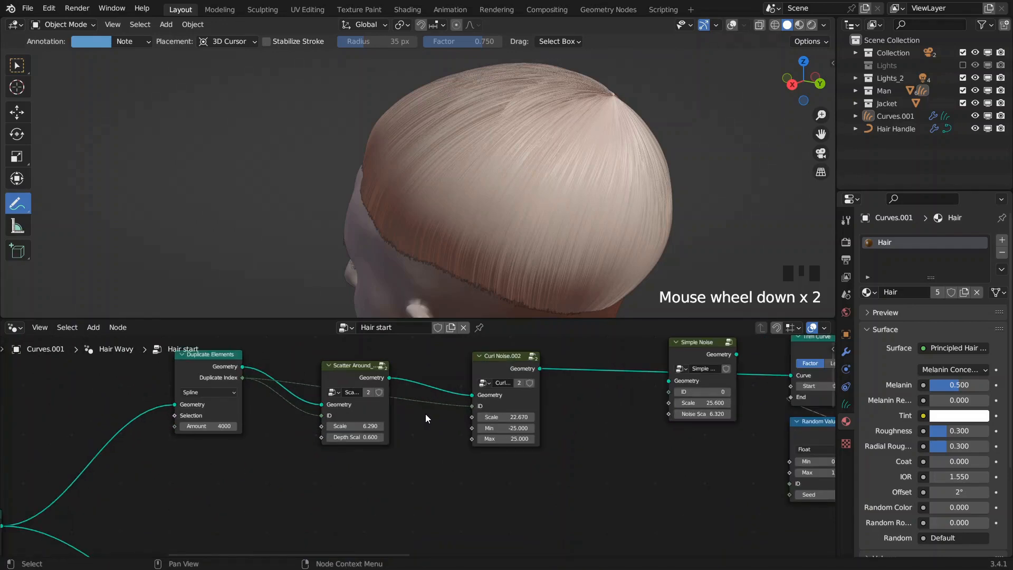
{"action": "scroll", "coordinate": [425, 419], "scroll_direction": "down", "scroll_amount": 3}
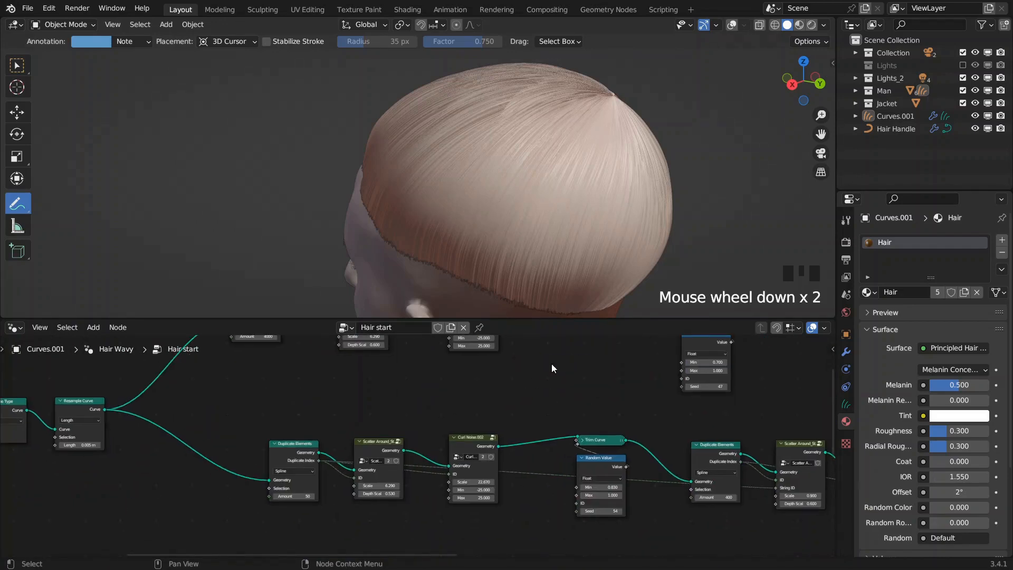
{"action": "middle_click_drag", "start_coordinate": [546, 368], "coordinate": [502, 431]}
{"action": "left_click_drag", "start_coordinate": [571, 349], "coordinate": [508, 398]}
{"action": "scroll", "coordinate": [559, 441], "scroll_direction": "down", "scroll_amount": 5}
{"action": "middle_click_drag", "start_coordinate": [571, 448], "coordinate": [537, 394]}
{"action": "key", "text": "g"}
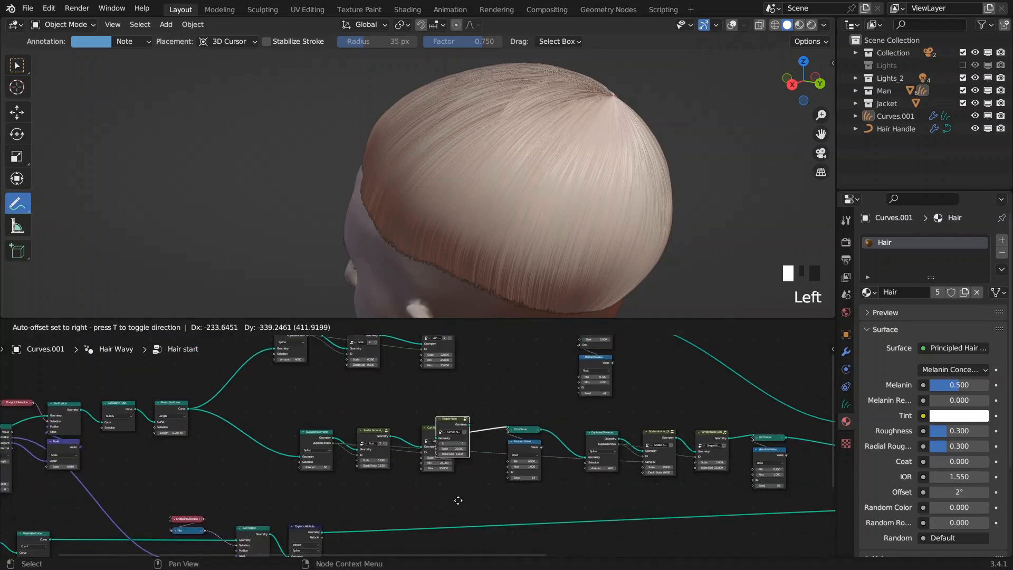
{"action": "left_click", "coordinate": [397, 500]}
{"action": "scroll", "coordinate": [450, 486], "scroll_direction": "up", "scroll_amount": 5}
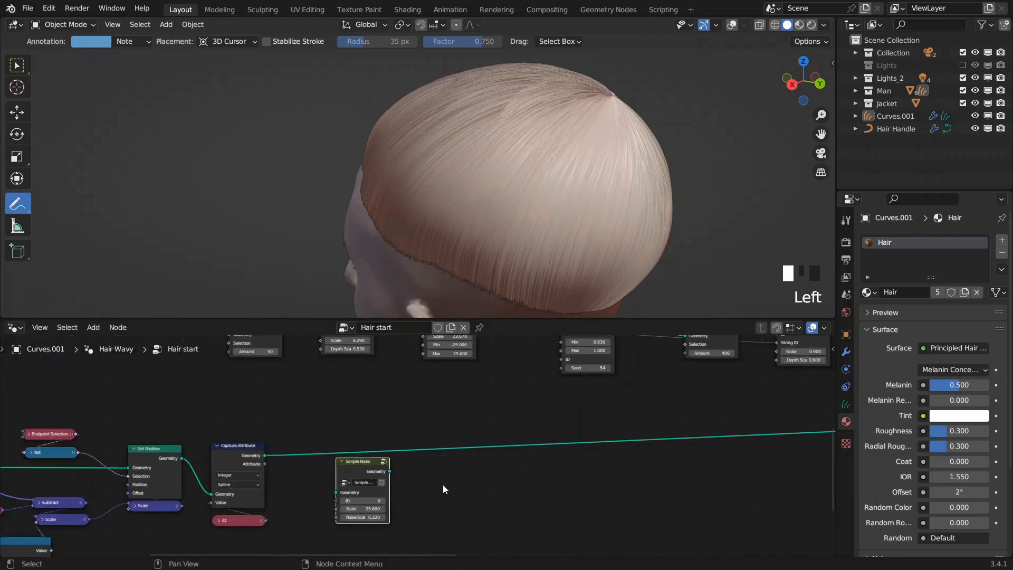
- Insert the Simple Noise group into the scalp branch's geometry link right after Capture Attribute
{"action": "left_click_drag", "start_coordinate": [509, 449], "coordinate": [509, 417]}
{"action": "scroll", "coordinate": [654, 374], "scroll_direction": "down", "scroll_amount": 6}
{"action": "middle_click_drag", "start_coordinate": [654, 374], "coordinate": [671, 397]}
{"action": "scroll", "coordinate": [572, 445], "scroll_direction": "up", "scroll_amount": 3}
{"action": "middle_click_drag", "start_coordinate": [386, 462], "coordinate": [362, 430]}
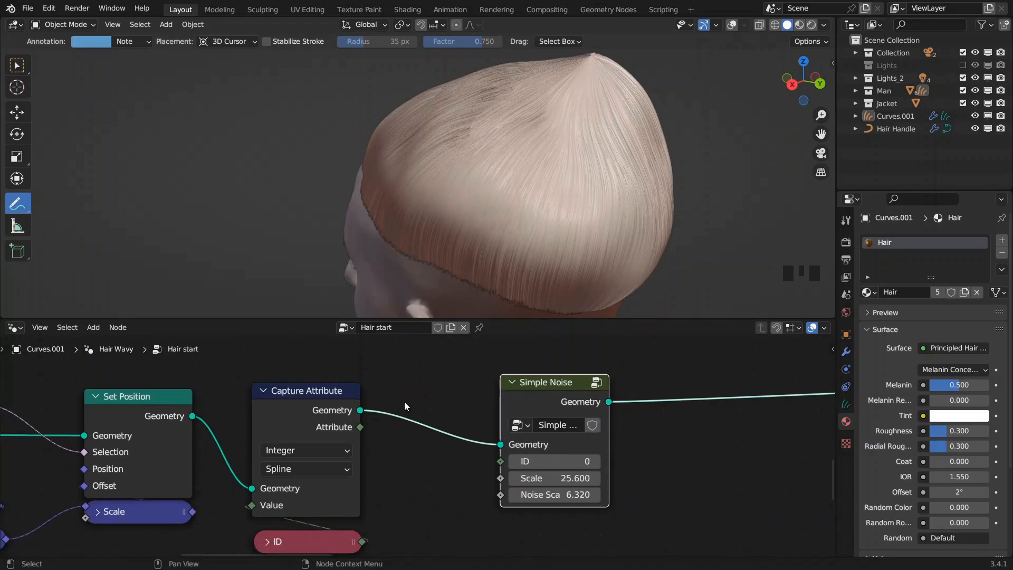
- Examine how the noise displaces the scalp hair from the back, side and top of the head
{"action": "scroll", "coordinate": [556, 226], "scroll_direction": "down", "scroll_amount": 3}
{"action": "middle_click_drag", "start_coordinate": [556, 226], "coordinate": [438, 263]}
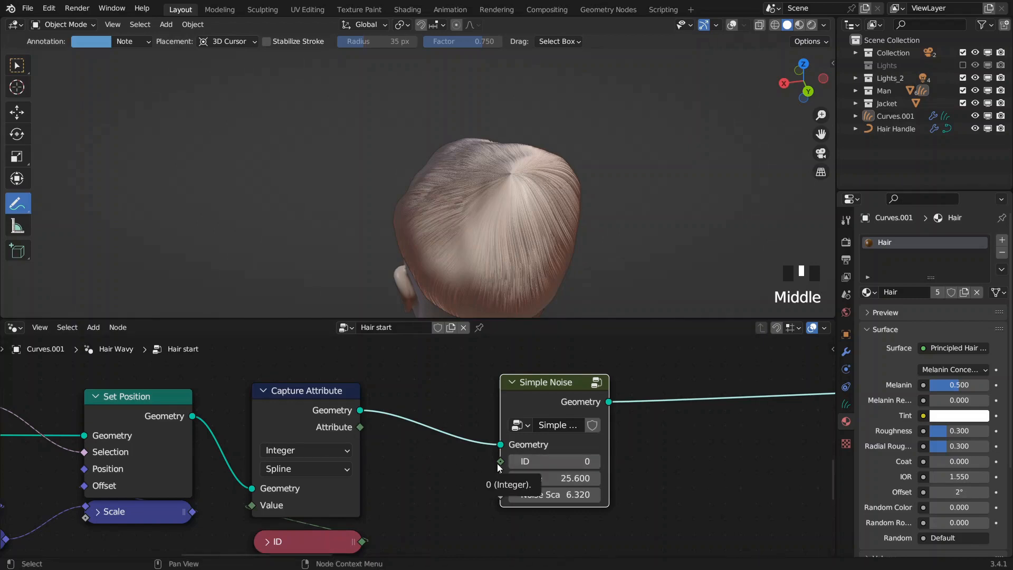
{"action": "scroll", "coordinate": [527, 226], "scroll_direction": "down", "scroll_amount": 2}
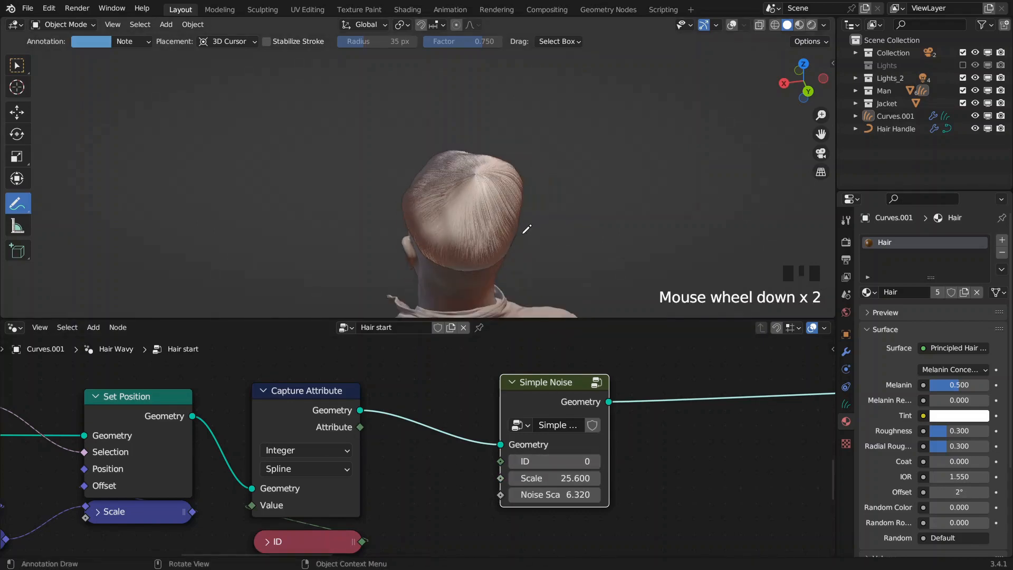
{"action": "middle_click_drag", "start_coordinate": [527, 226], "coordinate": [604, 244]}
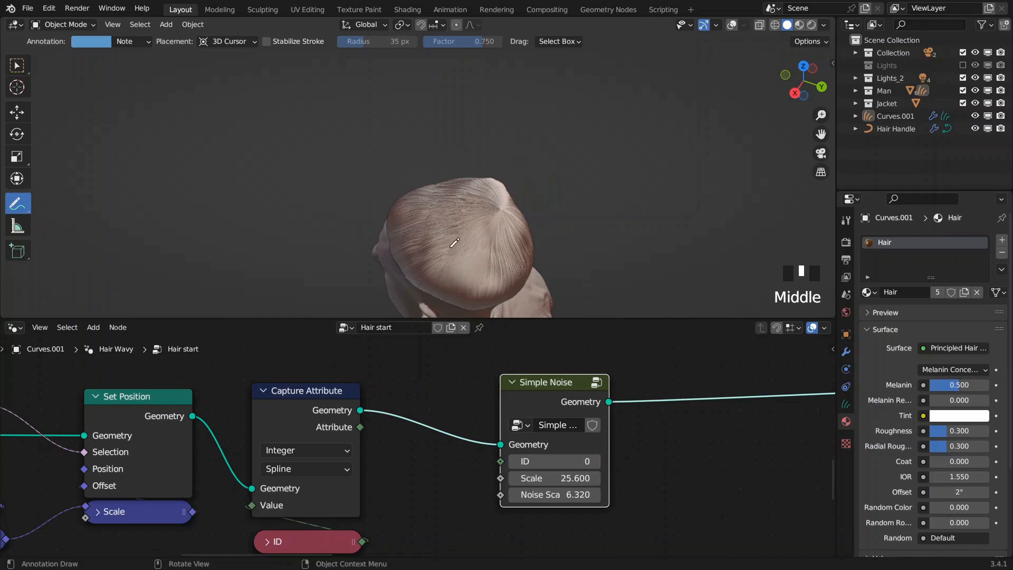
{"action": "middle_click_drag", "start_coordinate": [493, 239], "coordinate": [477, 264]}
{"action": "middle_click_drag", "start_coordinate": [478, 227], "coordinate": [485, 179], "text": "shift"}
{"action": "middle_click_drag", "start_coordinate": [488, 177], "coordinate": [504, 209]}
- Link Capture Attribute's Attribute output to the ID input of Simple Noise
{"action": "left_click_drag", "start_coordinate": [360, 426], "coordinate": [501, 461]}
{"action": "scroll", "coordinate": [528, 211], "scroll_direction": "down", "scroll_amount": 4}
{"action": "middle_click_drag", "start_coordinate": [528, 211], "coordinate": [543, 163], "text": "shift"}
{"action": "scroll", "coordinate": [541, 164], "scroll_direction": "up", "scroll_amount": 2}
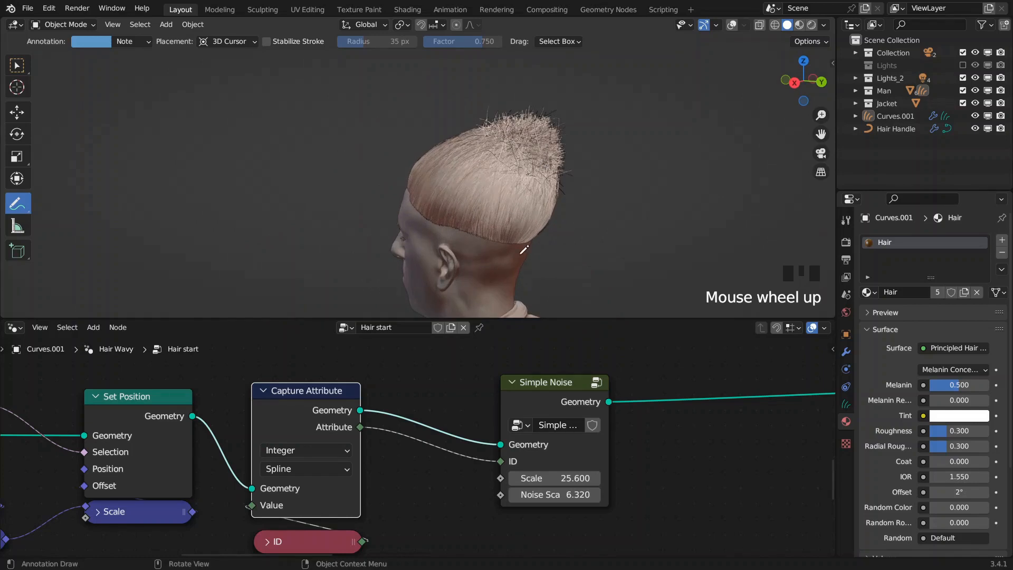
- Inside Simple Noise, reshape the Float Curve into an arch with a zero end point and its middle point at 0.5, 0.7291
{"action": "left_click", "coordinate": [600, 384]}
{"action": "scroll", "coordinate": [623, 514], "scroll_direction": "up", "scroll_amount": 5}
{"action": "middle_click_drag", "start_coordinate": [624, 512], "coordinate": [584, 459]}
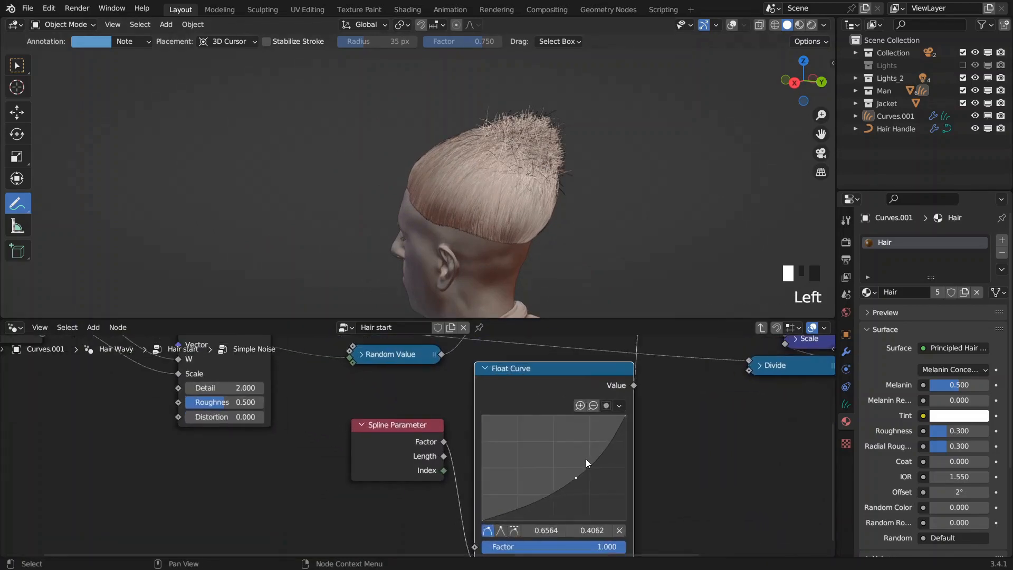
{"action": "left_click_drag", "start_coordinate": [581, 478], "coordinate": [551, 453]}
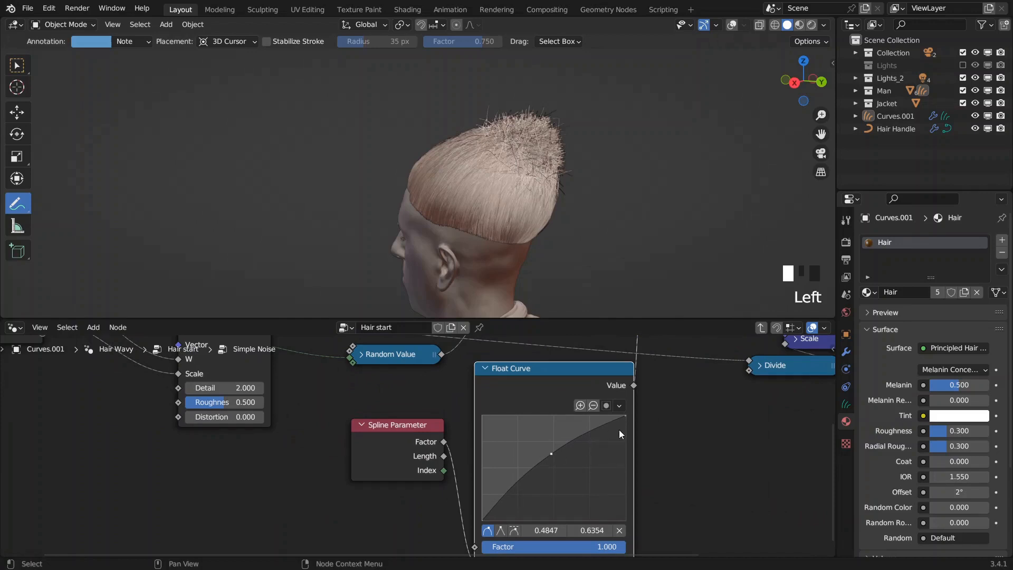
{"action": "left_click_drag", "start_coordinate": [625, 416], "coordinate": [625, 520]}
{"action": "left_click_drag", "start_coordinate": [549, 460], "coordinate": [554, 444]}
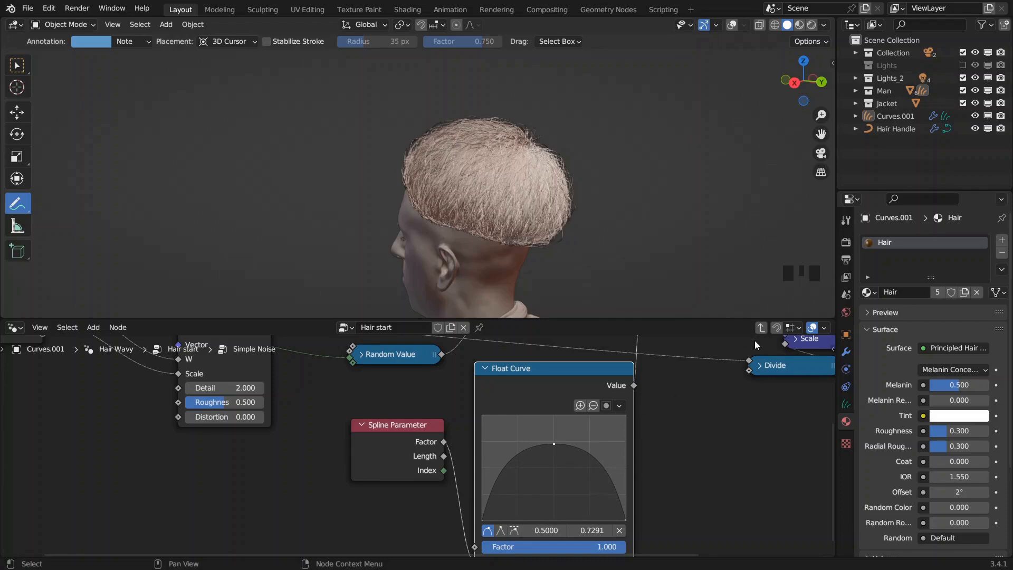
{"action": "left_click", "coordinate": [760, 328]}
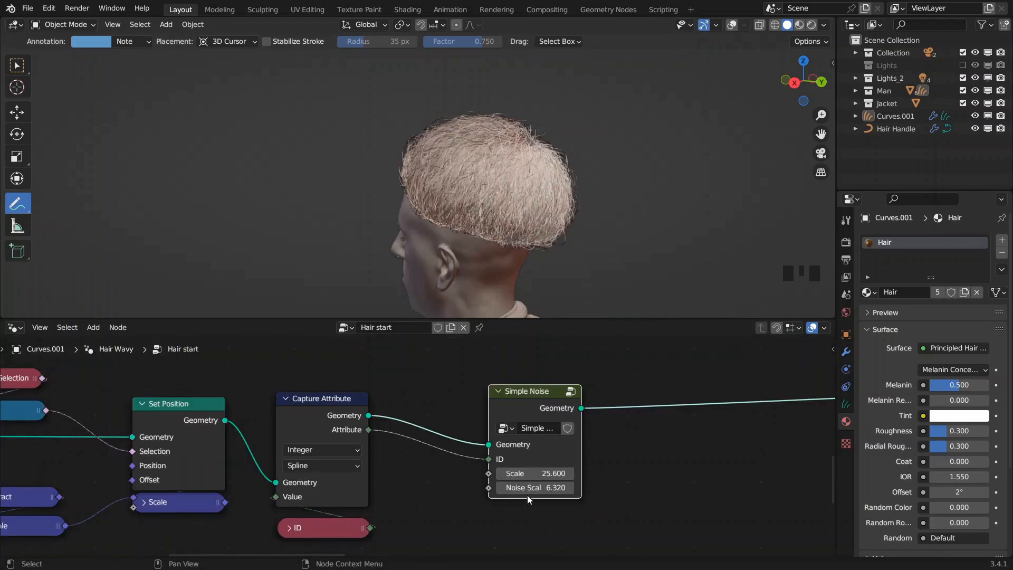
- Set the Simple Noise Scale to 5 and move the node slightly closer to Capture Attribute
{"action": "left_click", "coordinate": [535, 474]}
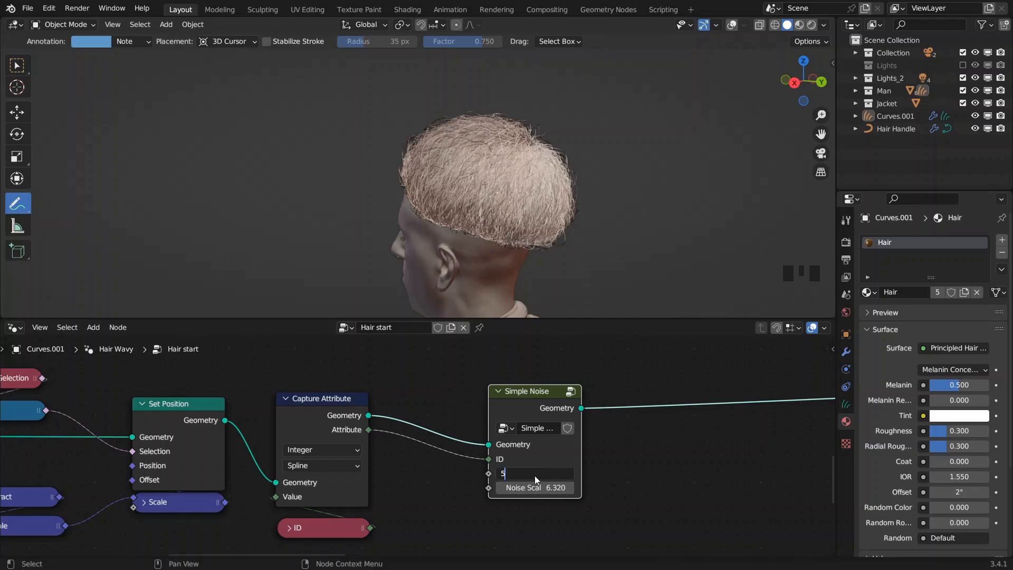
{"action": "key", "text": "Return"}
{"action": "middle_click_drag", "start_coordinate": [552, 240], "coordinate": [451, 217]}
{"action": "middle_click_drag", "start_coordinate": [451, 216], "coordinate": [413, 151]}
{"action": "scroll", "coordinate": [473, 237], "scroll_direction": "up", "scroll_amount": 3}
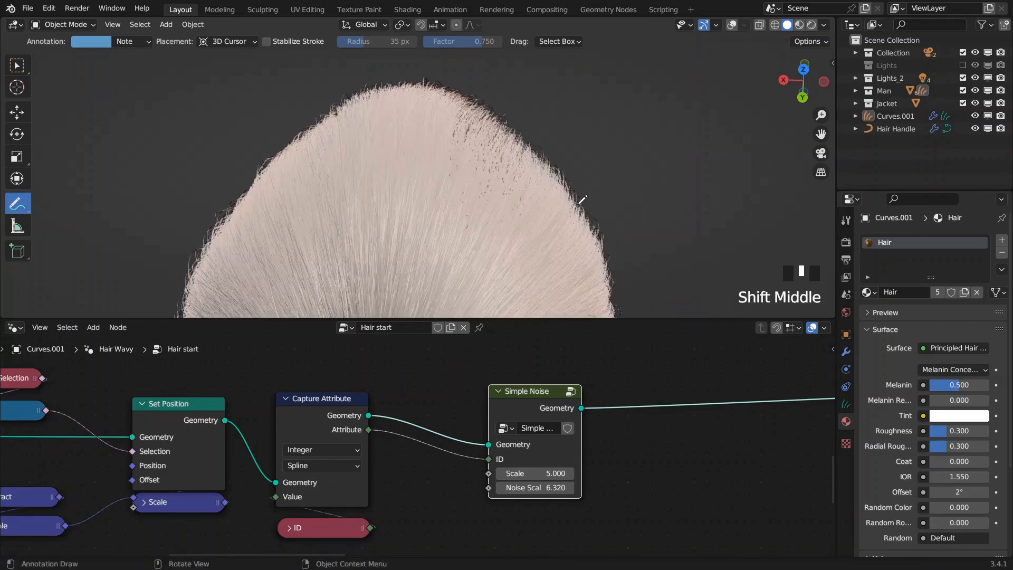
{"action": "middle_click_drag", "start_coordinate": [482, 216], "coordinate": [448, 256], "text": "ctrl"}
{"action": "middle_click_drag", "start_coordinate": [438, 241], "coordinate": [478, 252], "text": "shift"}
{"action": "left_click_drag", "start_coordinate": [520, 410], "coordinate": [502, 420]}
{"action": "middle_click_drag", "start_coordinate": [489, 231], "coordinate": [491, 248]}
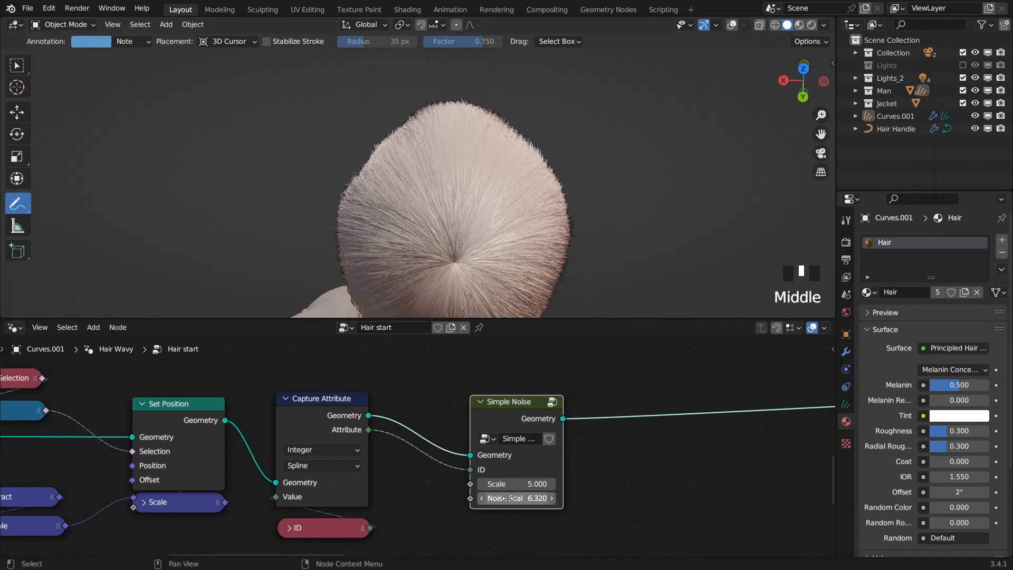
- Set the Noise Scale of Simple Noise to 0.1
{"action": "left_click", "coordinate": [506, 498]}
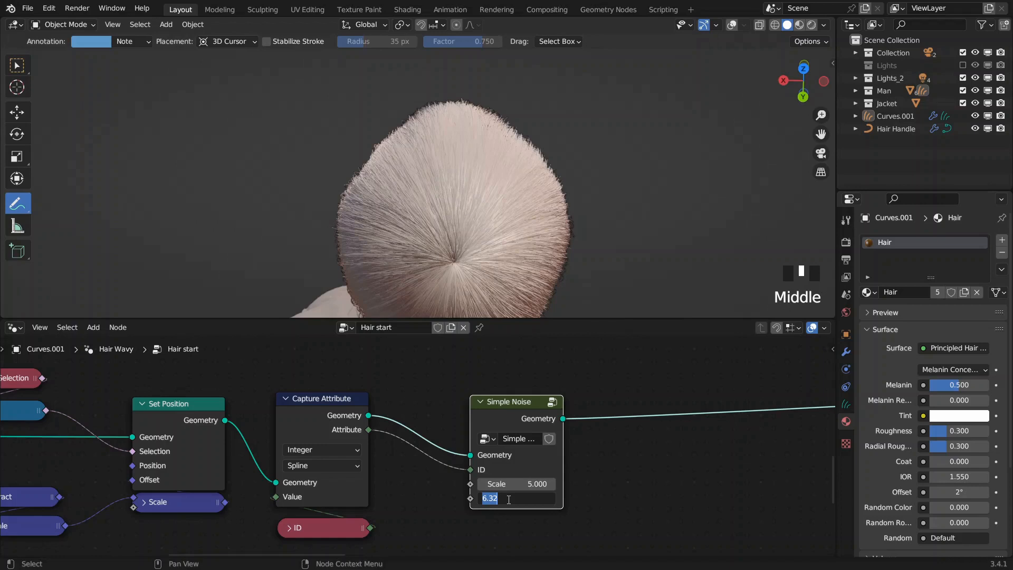
{"action": "key", "text": "BackSpace"}
{"action": "type", "text": ".1"}
{"action": "key", "text": "Return"}
- Set the Simple Noise Scale to 7 and its Noise Scale to 0.05
{"action": "left_click", "coordinate": [523, 483]}
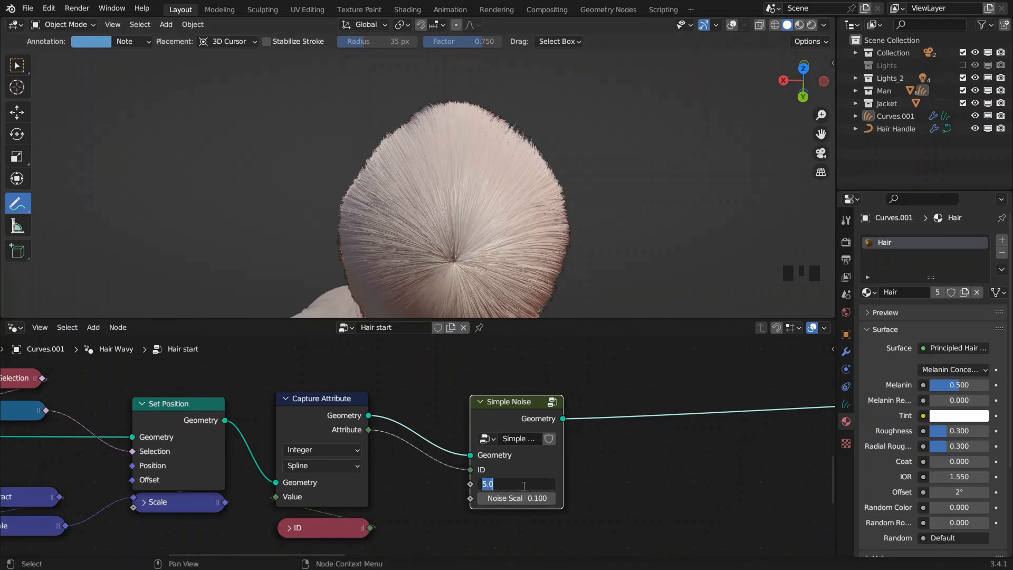
{"action": "type", "text": "7"}
{"action": "key", "text": "Return"}
{"action": "left_click", "coordinate": [524, 498]}
{"action": "key", "text": "BackSpace"}
{"action": "type", "text": ".0"}
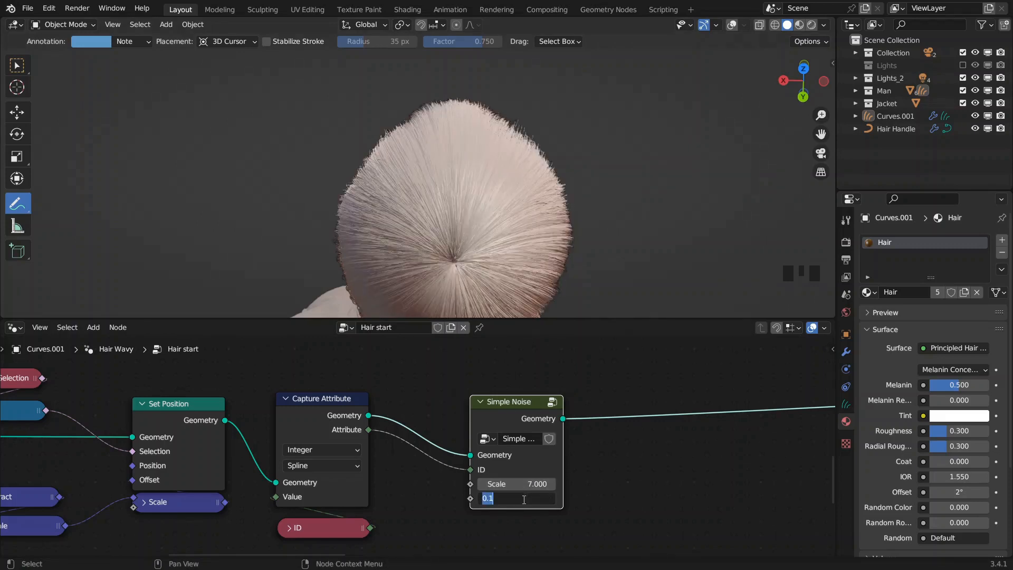
{"action": "type", "text": "5"}
{"action": "key", "text": "Return"}
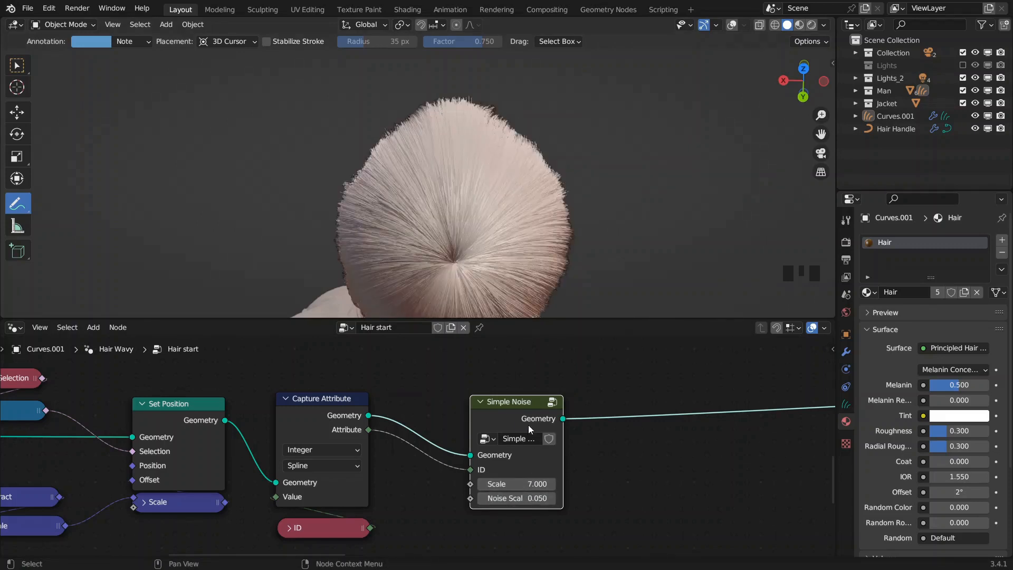
- Inside the Simple Noise group, set the Noise Texture's Detail to 1.2 and return to the parent node tree
{"action": "key", "text": "Tab"}
{"action": "middle_click_drag", "start_coordinate": [371, 379], "coordinate": [523, 437]}
{"action": "double_click", "coordinate": [361, 445]}
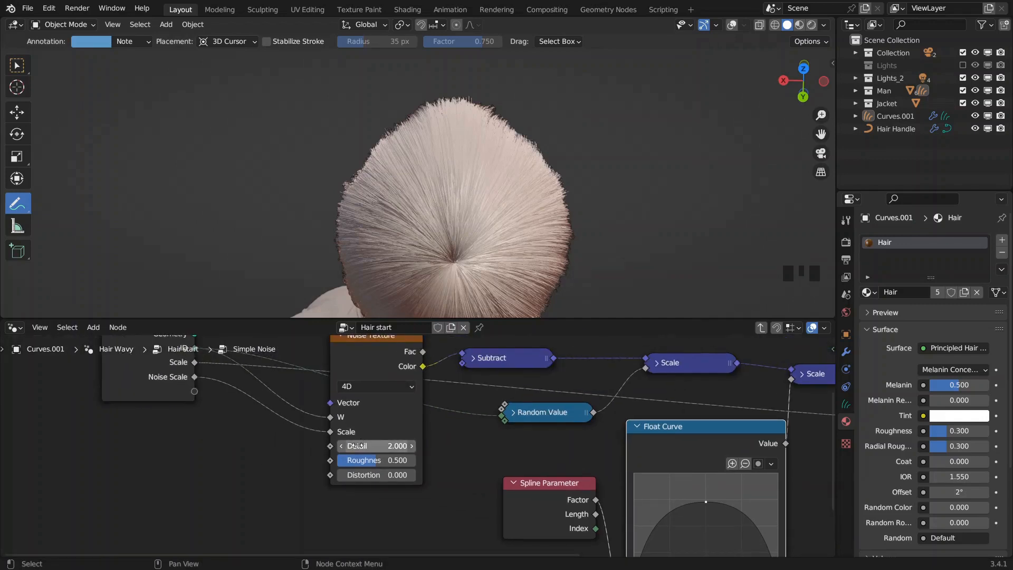
{"action": "type", "text": "1.2"}
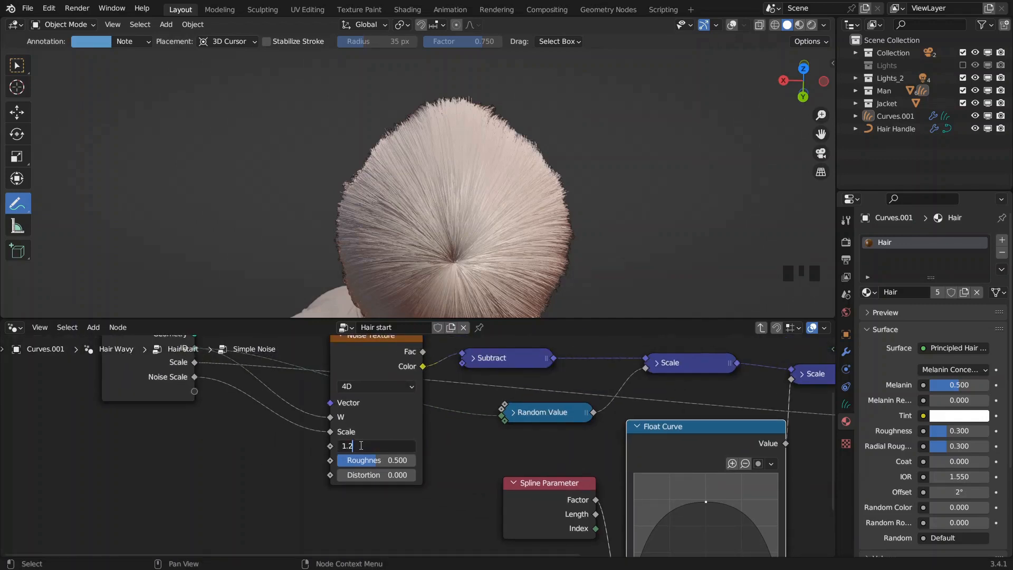
{"action": "key", "text": "Return"}
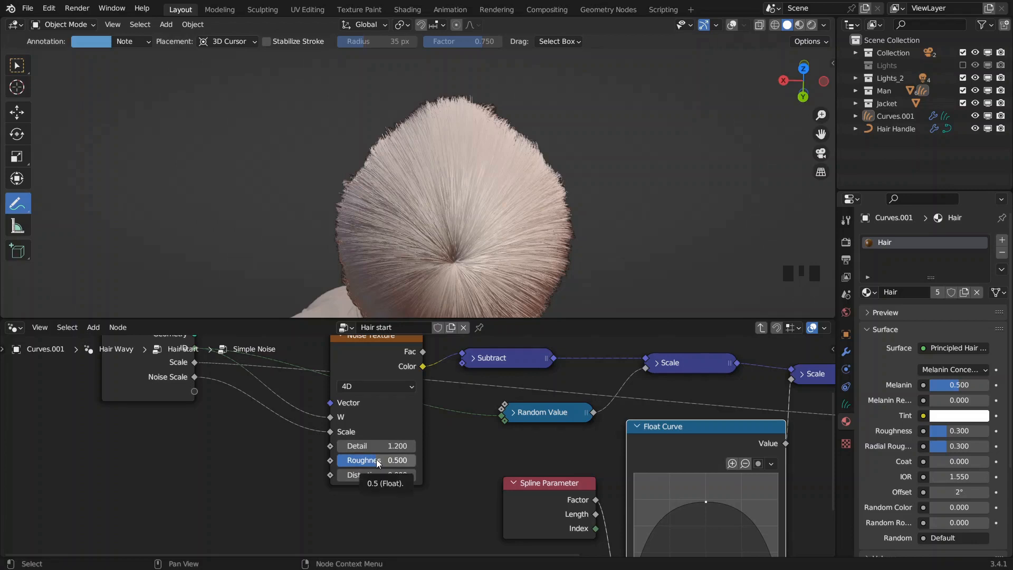
{"action": "key", "text": "Tab"}
- Set the Noise Scale of Simple Noise to 0.03
{"action": "double_click", "coordinate": [523, 499]}
{"action": "key", "text": "BackSpace"}
{"action": "type", "text": ".03"}
{"action": "key", "text": "Return"}
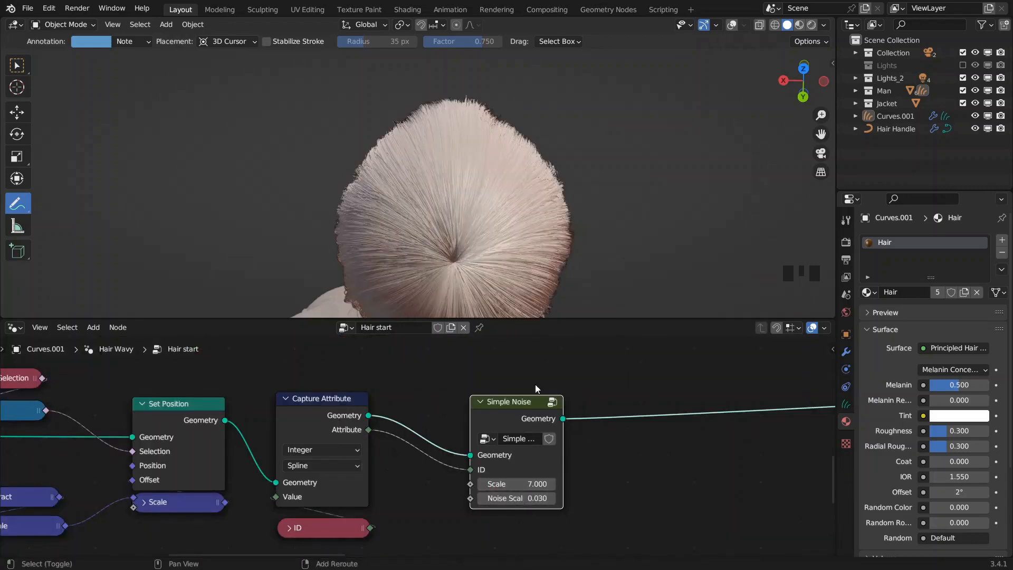
- Turn on the viewport overlays and hide the Lights_2 collection
{"action": "middle_click_drag", "start_coordinate": [454, 258], "coordinate": [394, 280], "text": "shift"}
{"action": "left_click", "coordinate": [378, 254]}
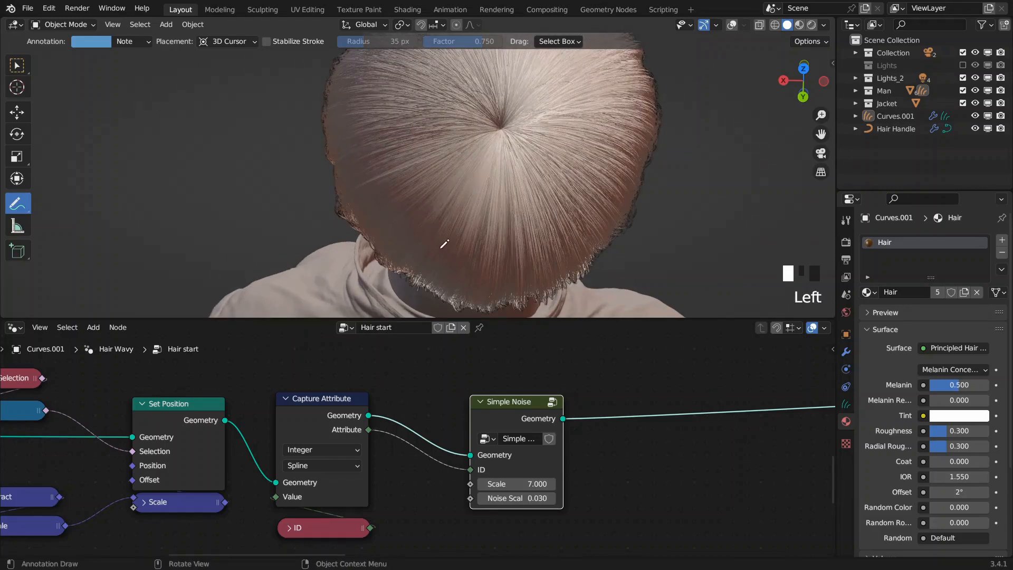
{"action": "left_click", "coordinate": [796, 49]}
{"action": "left_click", "coordinate": [731, 25]}
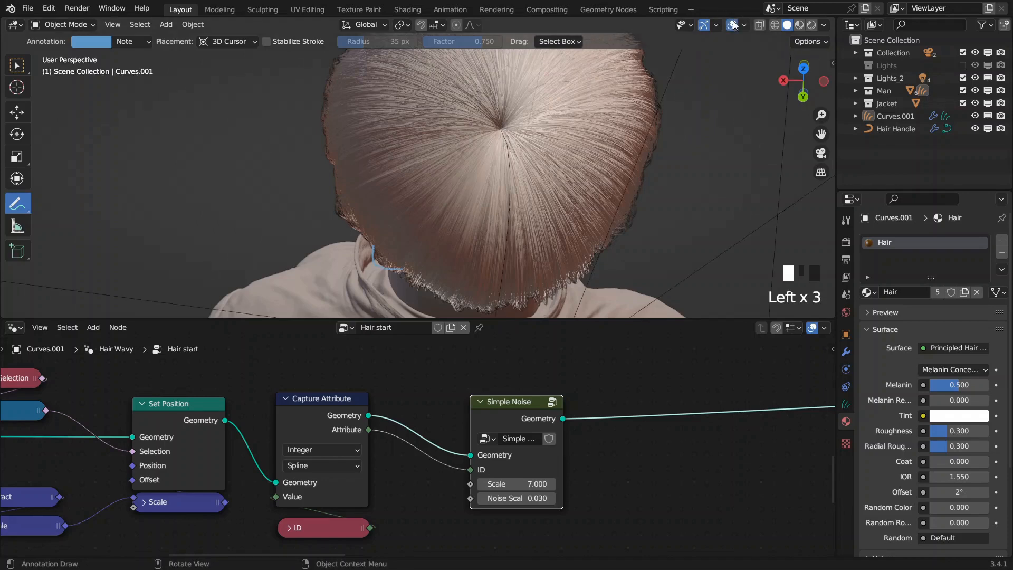
{"action": "left_click", "coordinate": [975, 78]}
- Trace the wavy outline along one side of the scalp hair with an annotation stroke and erase it
{"action": "mouse_move", "coordinate": [374, 243]}
{"action": "left_mouse_down"}
{"action": "mouse_move", "coordinate": [333, 210]}
{"action": "mouse_move", "coordinate": [326, 86]}
{"action": "left_mouse_up"}
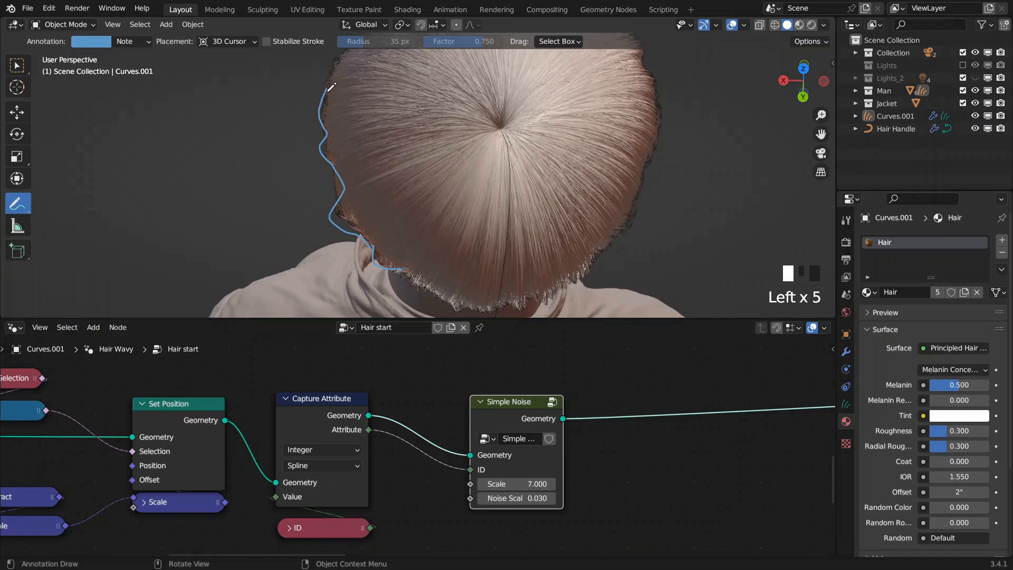
{"action": "mouse_move", "coordinate": [399, 266]}
{"action": "left_mouse_down"}
{"action": "mouse_move", "coordinate": [445, 288]}
{"action": "mouse_move", "coordinate": [546, 293]}
{"action": "mouse_move", "coordinate": [613, 256]}
{"action": "mouse_move", "coordinate": [573, 279]}
{"action": "mouse_move", "coordinate": [456, 292]}
{"action": "mouse_move", "coordinate": [393, 254]}
{"action": "mouse_move", "coordinate": [341, 180]}
{"action": "mouse_move", "coordinate": [327, 108]}
{"action": "mouse_move", "coordinate": [335, 93]}
{"action": "left_mouse_up"}
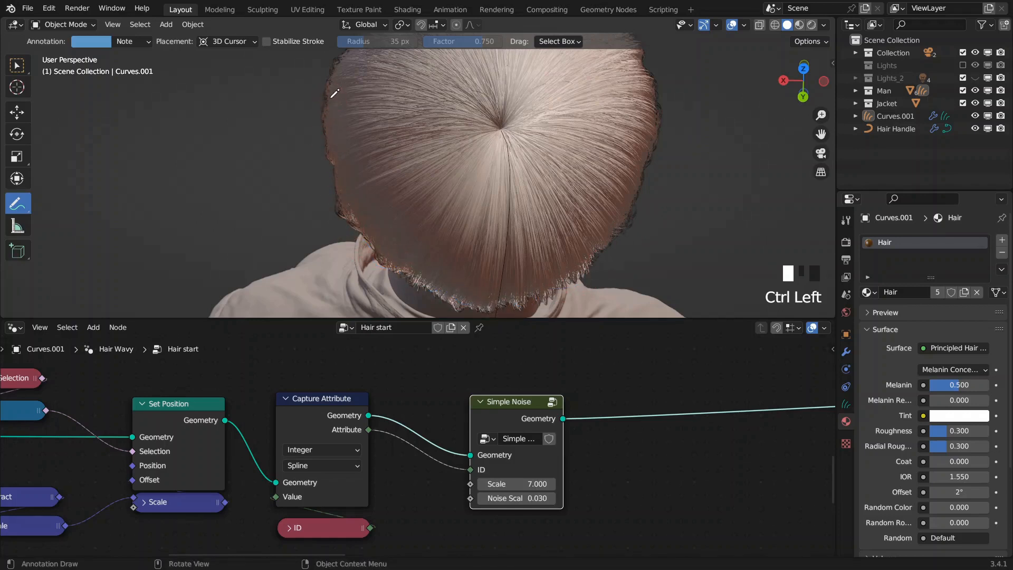
{"action": "scroll", "coordinate": [335, 93], "scroll_direction": "down", "scroll_amount": 3}
{"action": "middle_click_drag", "start_coordinate": [334, 93], "coordinate": [456, 200], "text": "shift"}
{"action": "scroll", "coordinate": [457, 200], "scroll_direction": "up", "scroll_amount": 3}
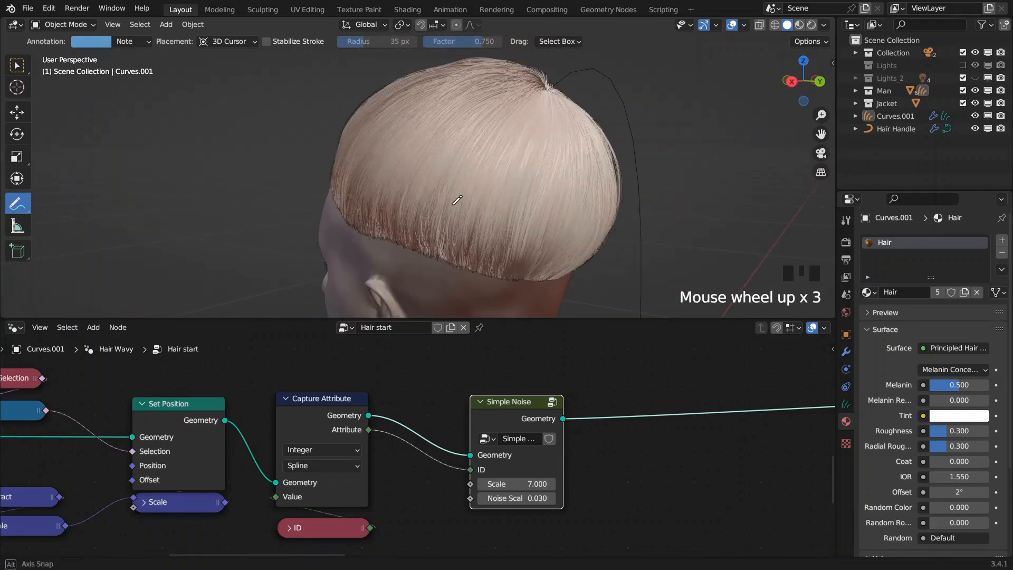
- Duplicate the Simple Noise group right behind the first one, make the copy single-user and link the captured Attribute to its ID
{"action": "middle_click_drag", "start_coordinate": [457, 200], "coordinate": [447, 205]}
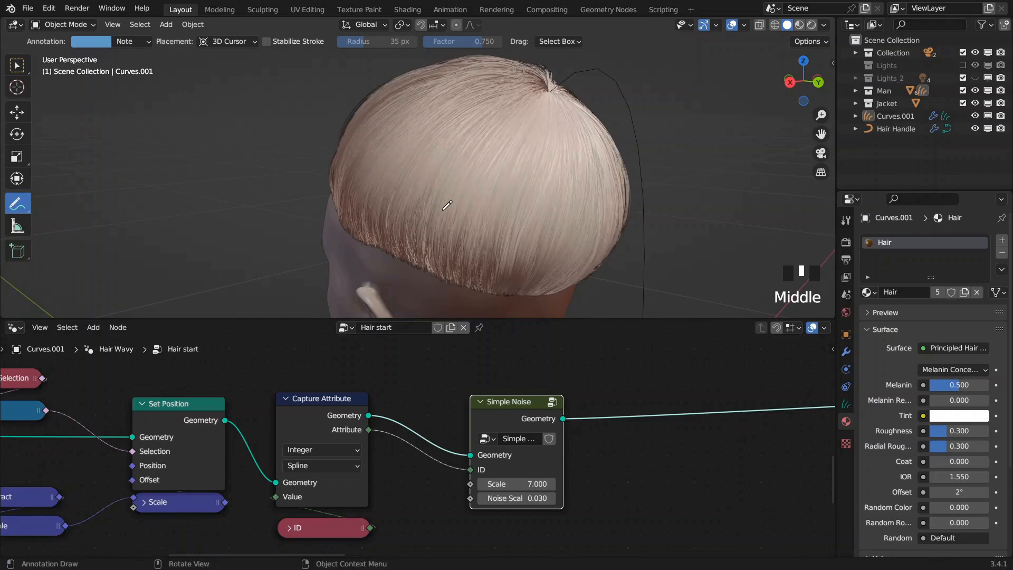
{"action": "left_click_drag", "start_coordinate": [508, 414], "coordinate": [475, 412]}
{"action": "middle_click_drag", "start_coordinate": [430, 232], "coordinate": [398, 218], "text": "shift"}
{"action": "middle_click_drag", "start_coordinate": [563, 439], "coordinate": [468, 438]}
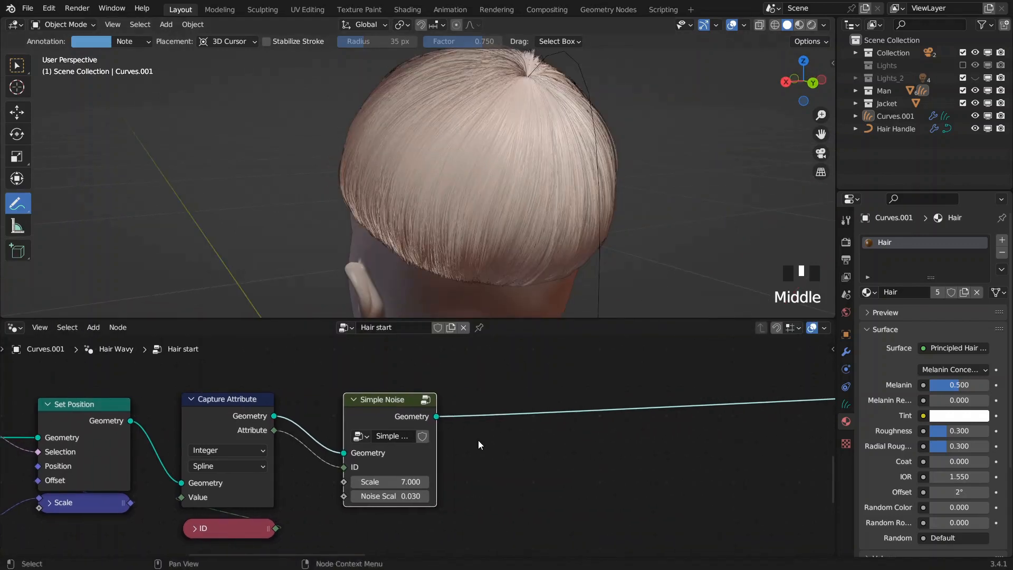
{"action": "left_click", "coordinate": [376, 413]}
{"action": "key", "text": "shift+d"}
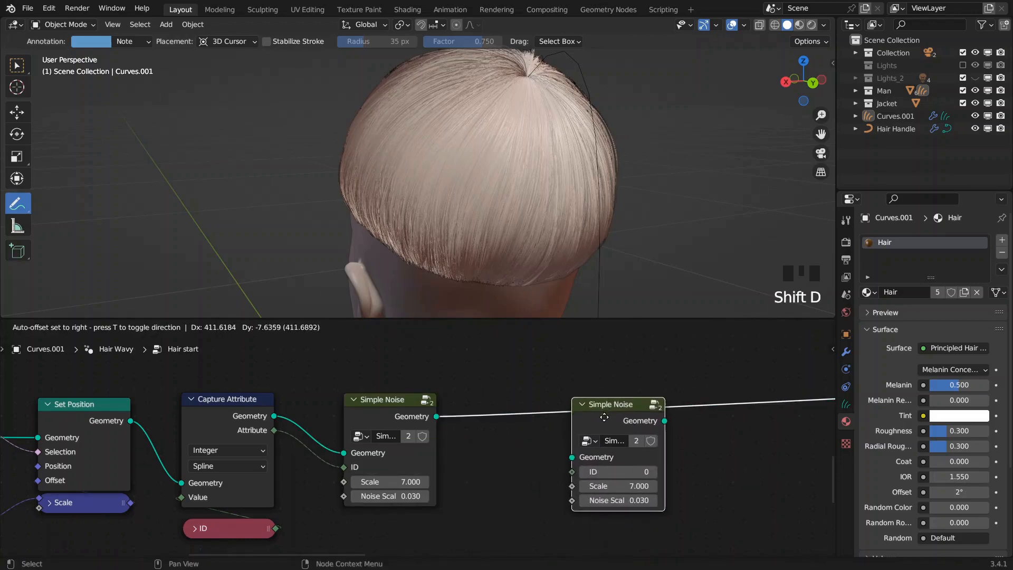
{"action": "left_click", "coordinate": [616, 467]}
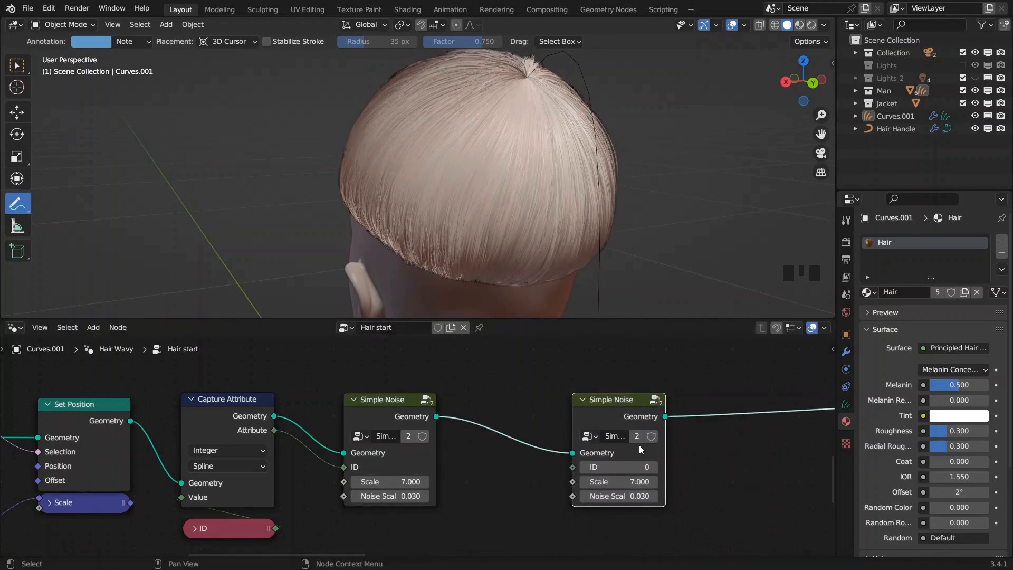
{"action": "left_click", "coordinate": [637, 436]}
{"action": "left_click_drag", "start_coordinate": [272, 431], "coordinate": [572, 468]}
- Try several Noise Scale values on the duplicated Simple Noise group and settle on 12
{"action": "left_click", "coordinate": [628, 496]}
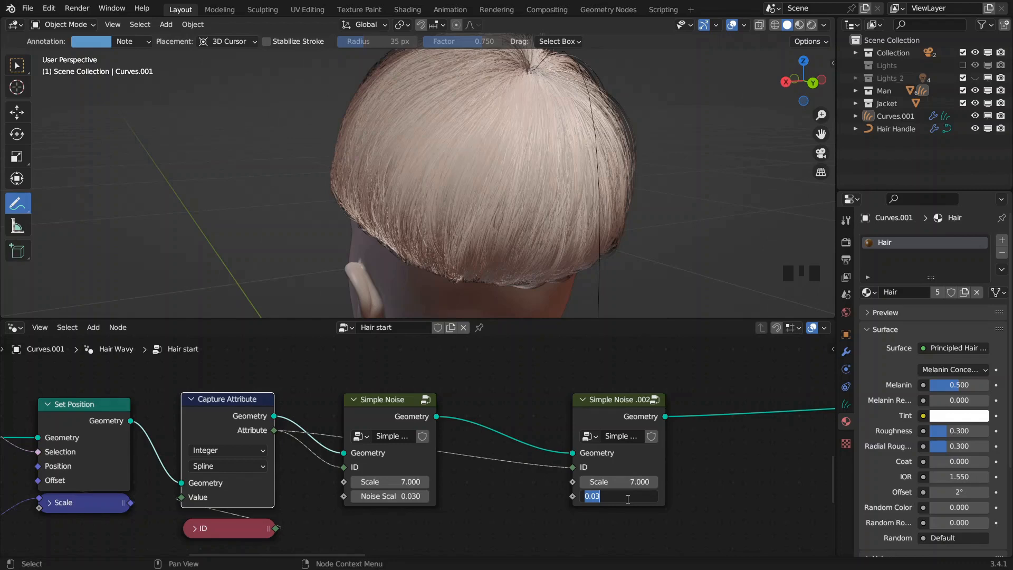
{"action": "type", "text": "5"}
{"action": "key", "text": "Return"}
{"action": "left_click", "coordinate": [628, 499]}
{"action": "type", "text": "25"}
{"action": "key", "text": "BackSpace"}
{"action": "key", "text": "BackSpace"}
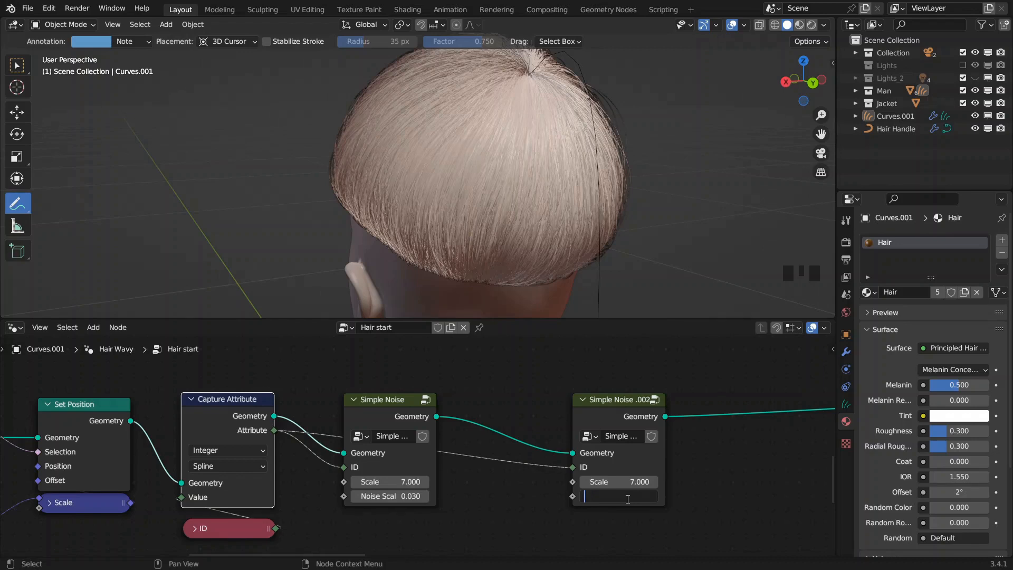
{"action": "type", "text": "12"}
{"action": "key", "text": "Return"}
- Move the duplicated Simple Noise group closer to the first one and set its Scale to 5
{"action": "left_click_drag", "start_coordinate": [605, 415], "coordinate": [538, 413]}
{"action": "scroll", "coordinate": [497, 220], "scroll_direction": "down", "scroll_amount": 2}
{"action": "middle_click_drag", "start_coordinate": [470, 212], "coordinate": [311, 178]}
{"action": "scroll", "coordinate": [485, 211], "scroll_direction": "up", "scroll_amount": 2}
{"action": "scroll", "coordinate": [440, 208], "scroll_direction": "up", "scroll_amount": 1}
{"action": "left_click", "coordinate": [554, 480]}
{"action": "type", "text": "5"}
{"action": "key", "text": "Return"}
{"action": "scroll", "coordinate": [522, 223], "scroll_direction": "down", "scroll_amount": 1}
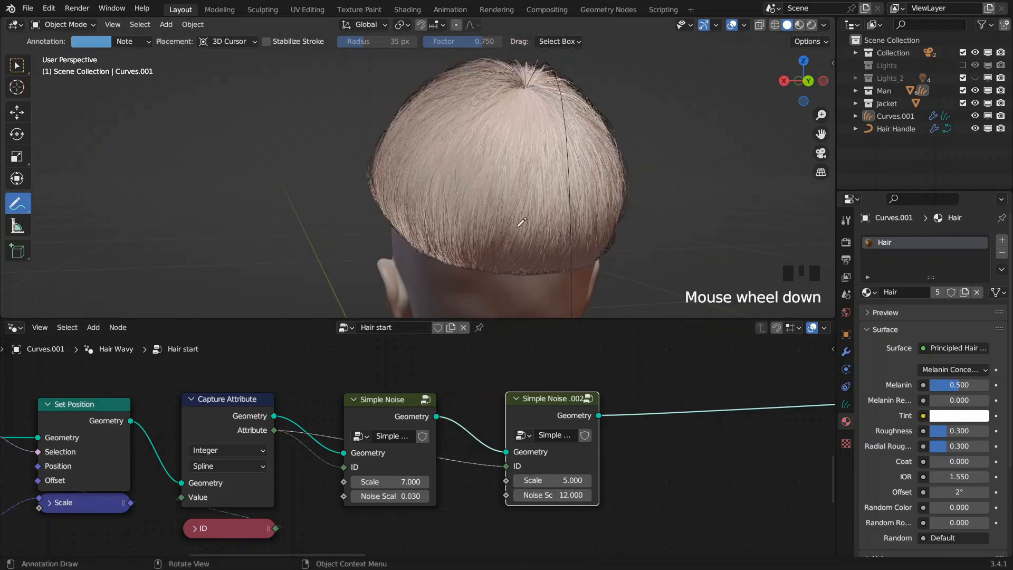
{"action": "middle_click_drag", "start_coordinate": [521, 222], "coordinate": [488, 213]}
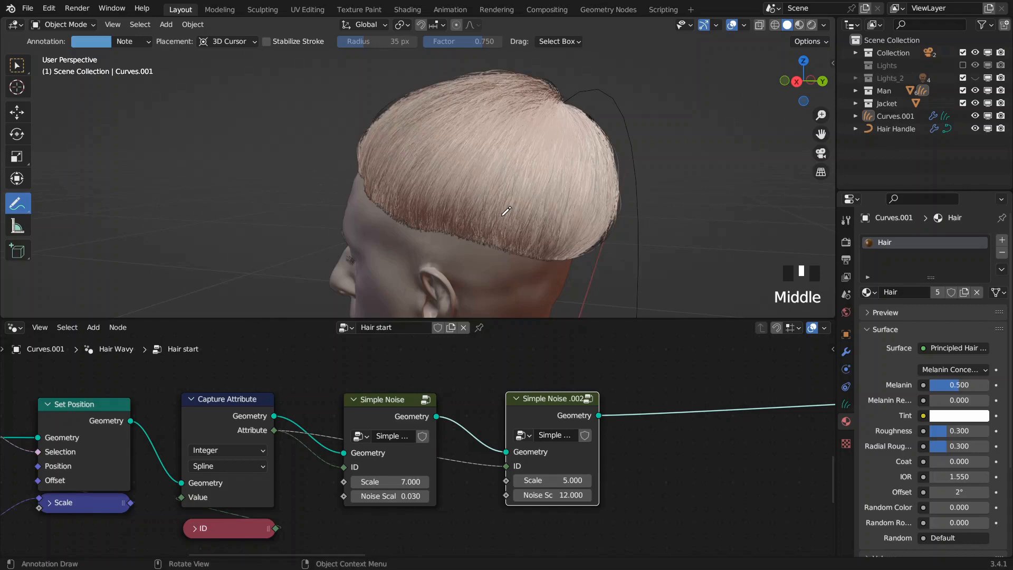
- Duplicate the Curl Noise.002 group into the scalp branch after the second Simple Noise and link the captured Attribute to its ID
{"action": "scroll", "coordinate": [579, 406], "scroll_direction": "down", "scroll_amount": 4}
{"action": "middle_click_drag", "start_coordinate": [578, 406], "coordinate": [500, 381]}
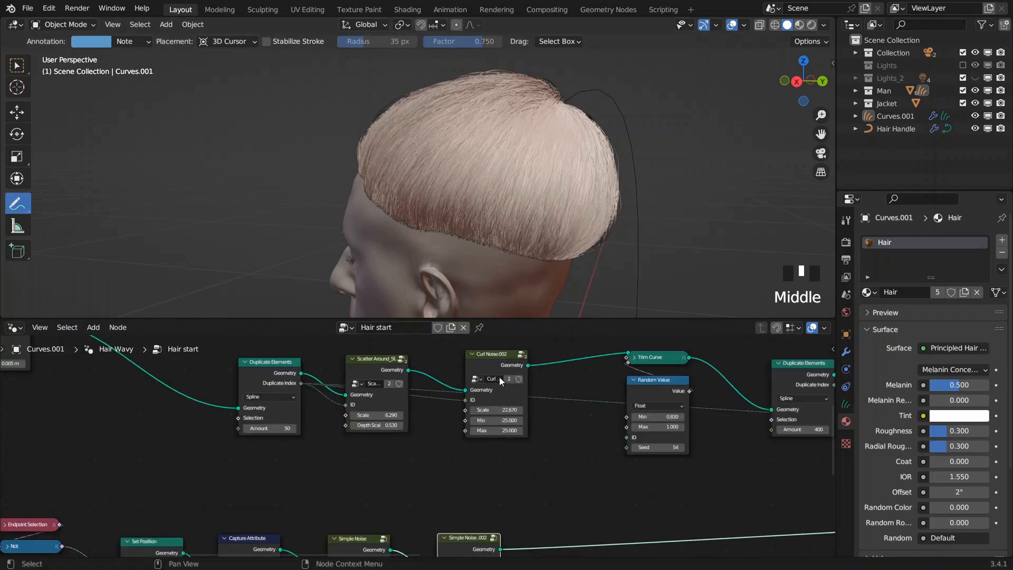
{"action": "left_click", "coordinate": [492, 366]}
{"action": "key", "text": "shift+d"}
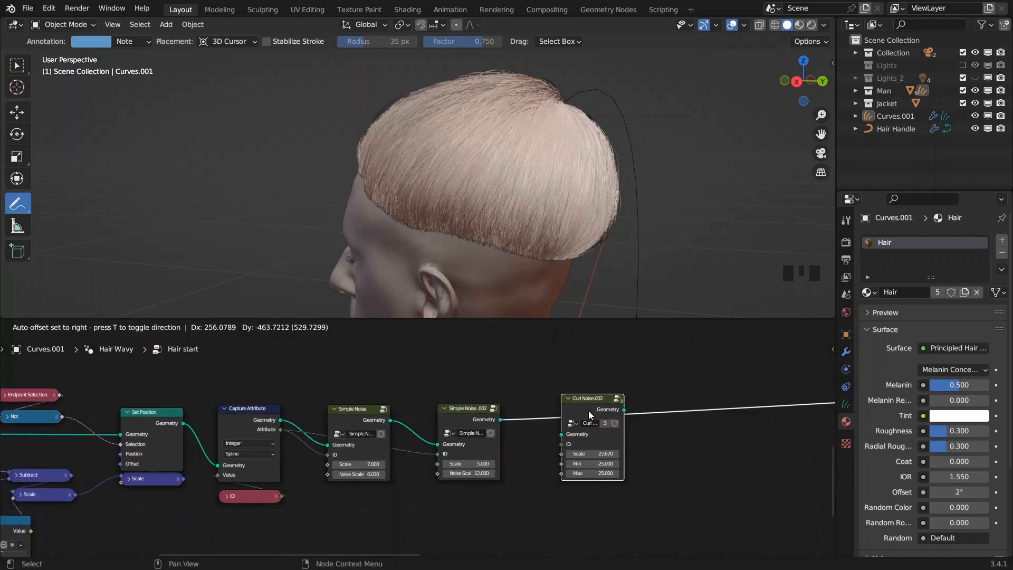
{"action": "left_click", "coordinate": [588, 411]}
{"action": "scroll", "coordinate": [463, 409], "scroll_direction": "up", "scroll_amount": 2}
{"action": "left_click_drag", "start_coordinate": [245, 422], "coordinate": [599, 443]}
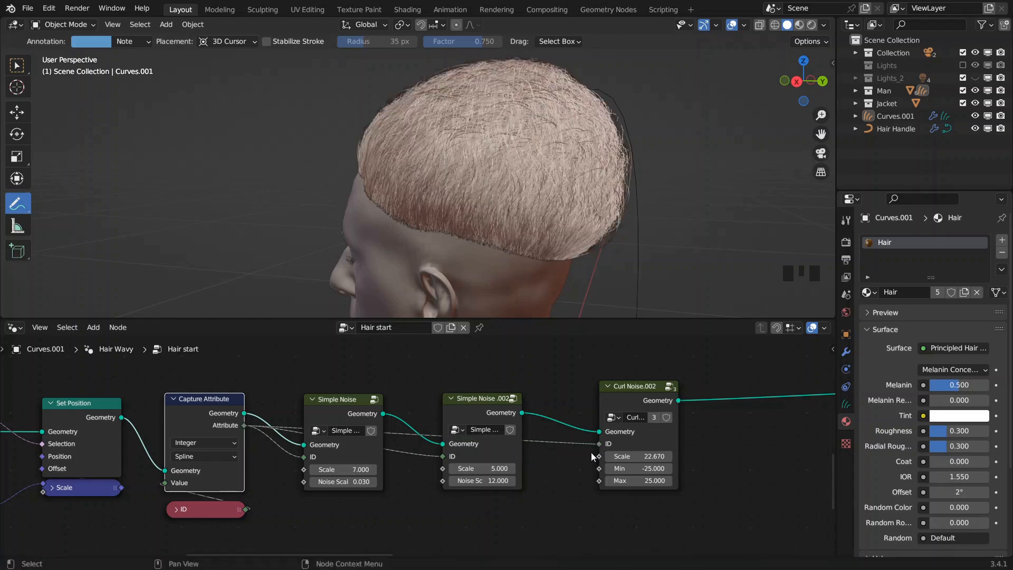
- Make the Curl Noise copy single-user and enter its group to reach the Float Curve
{"action": "left_click", "coordinate": [654, 418]}
{"action": "left_click_drag", "start_coordinate": [623, 402], "coordinate": [602, 410]}
{"action": "key", "text": "Tab"}
{"action": "scroll", "coordinate": [552, 449], "scroll_direction": "down", "scroll_amount": 4}
{"action": "middle_click_drag", "start_coordinate": [552, 450], "coordinate": [667, 388]}
{"action": "scroll", "coordinate": [606, 409], "scroll_direction": "up", "scroll_amount": 6}
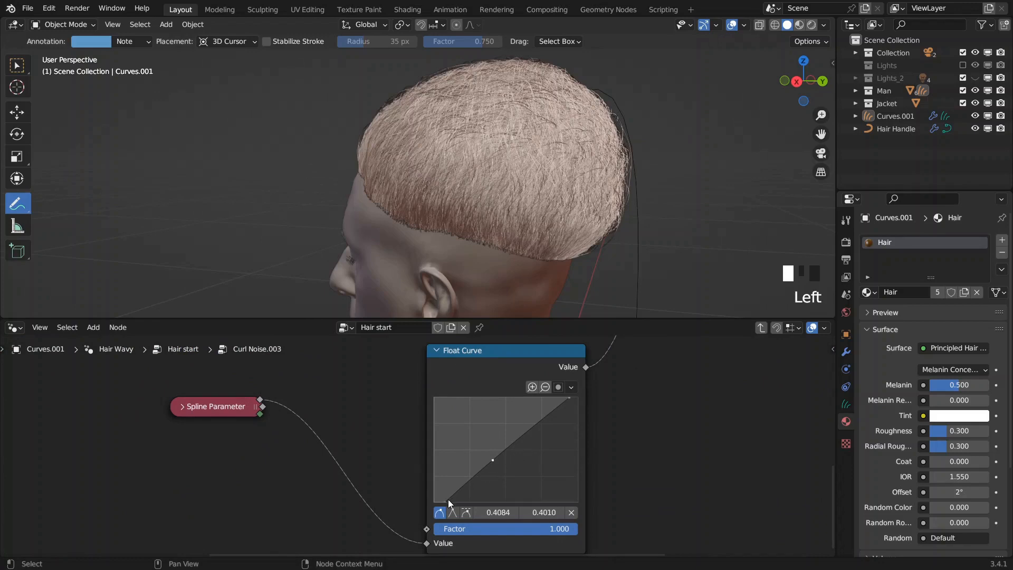
- Shape the Float Curve into an arch with endpoints at 0,0 and 1,0 and a peak near 0.51, 0.89, then return to the parent tree
{"action": "left_click_drag", "start_coordinate": [447, 499], "coordinate": [434, 501]}
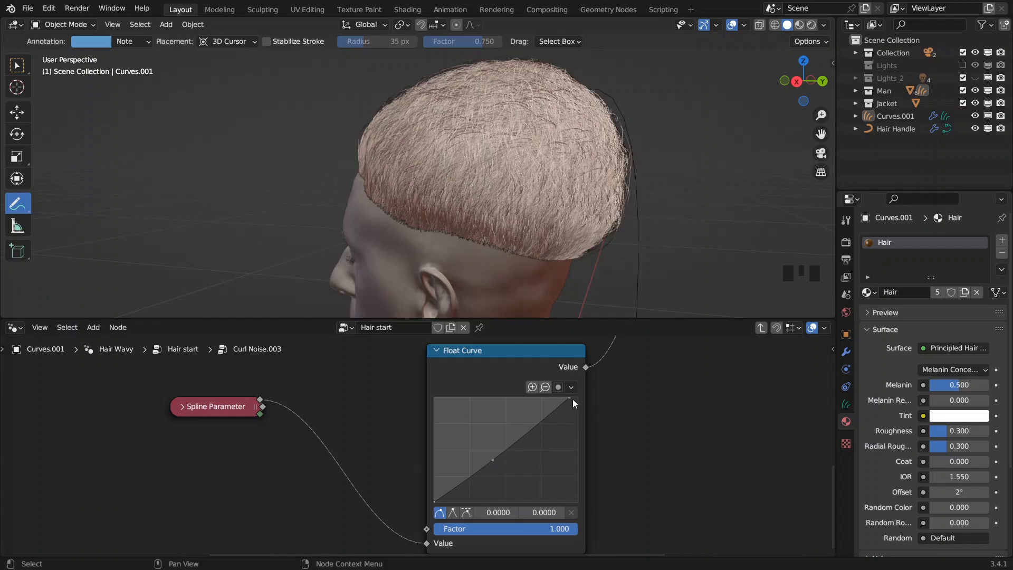
{"action": "left_click_drag", "start_coordinate": [570, 398], "coordinate": [578, 502]}
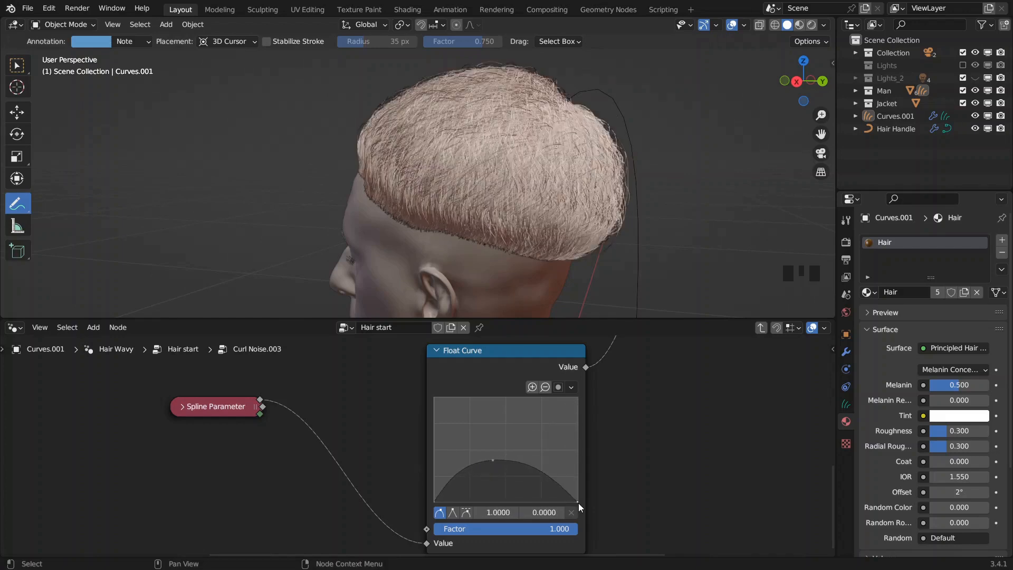
{"action": "left_click_drag", "start_coordinate": [492, 460], "coordinate": [509, 409]}
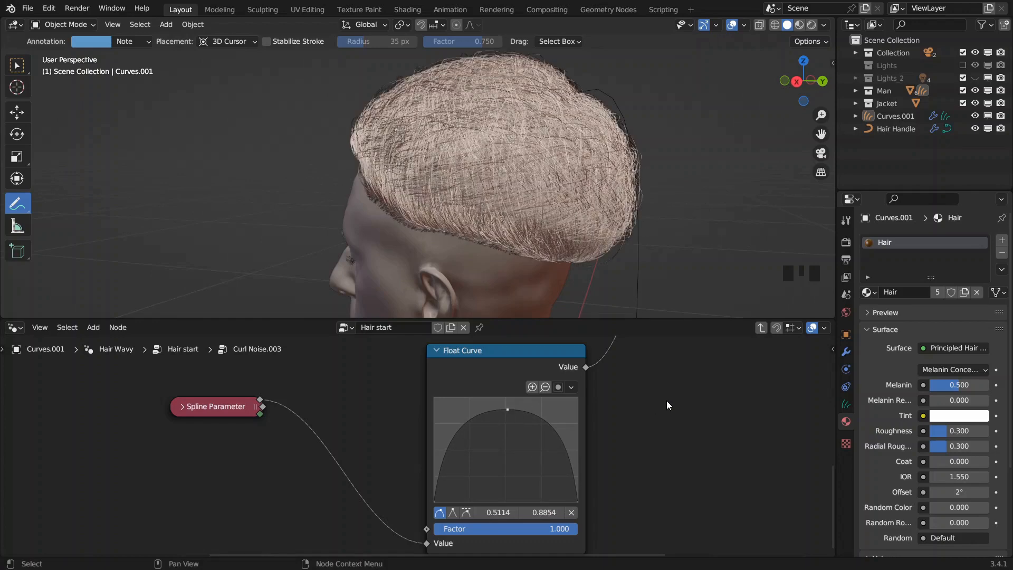
{"action": "scroll", "coordinate": [654, 407], "scroll_direction": "down", "scroll_amount": 6}
{"action": "middle_click_drag", "start_coordinate": [642, 412], "coordinate": [631, 452]}
{"action": "left_click", "coordinate": [762, 329]}
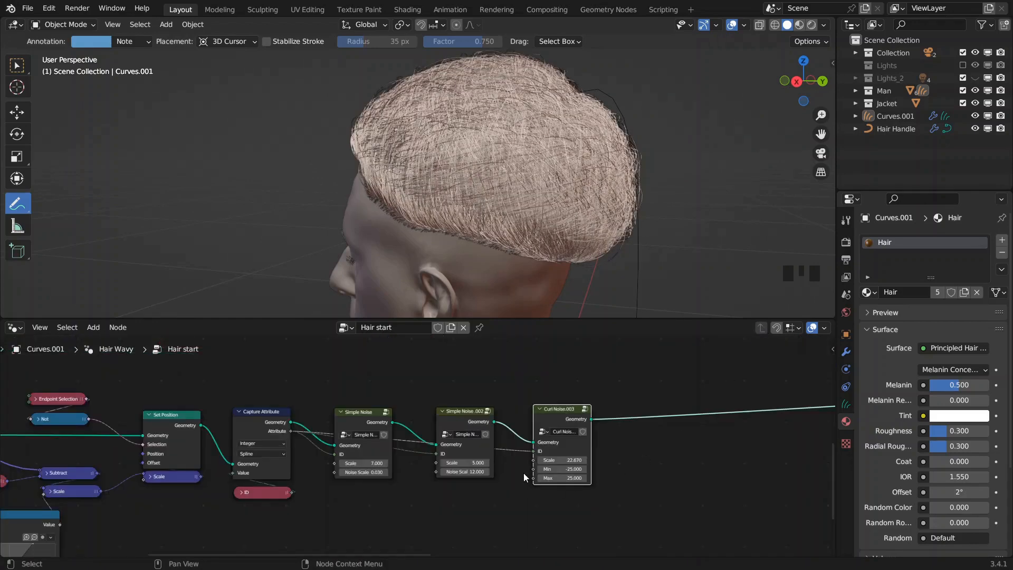
- Set the Scale of the scalp branch's Curl Noise group to 2
{"action": "scroll", "coordinate": [515, 442], "scroll_direction": "up", "scroll_amount": 3}
{"action": "left_click", "coordinate": [555, 459]}
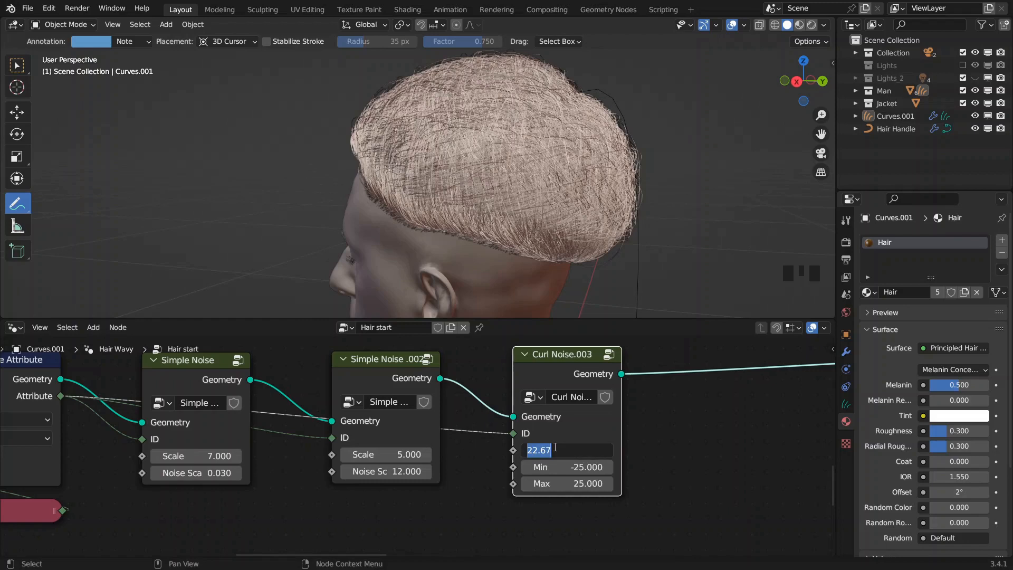
{"action": "type", "text": "2"}
{"action": "key", "text": "Return"}
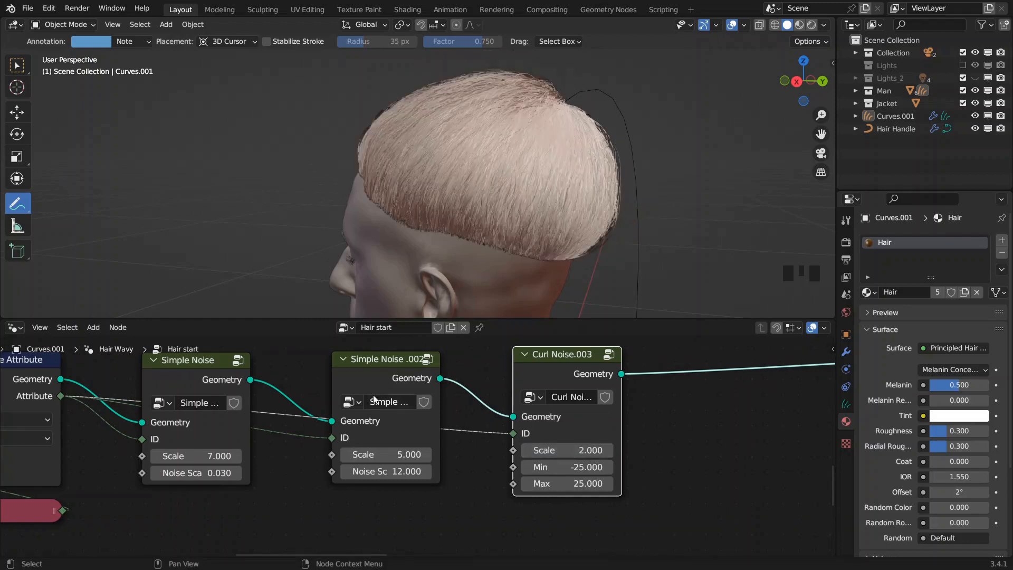
- Mute both Simple Noise groups and inspect the effect of the Curl Noise alone on the scalp hair
{"action": "left_click", "coordinate": [368, 371]}
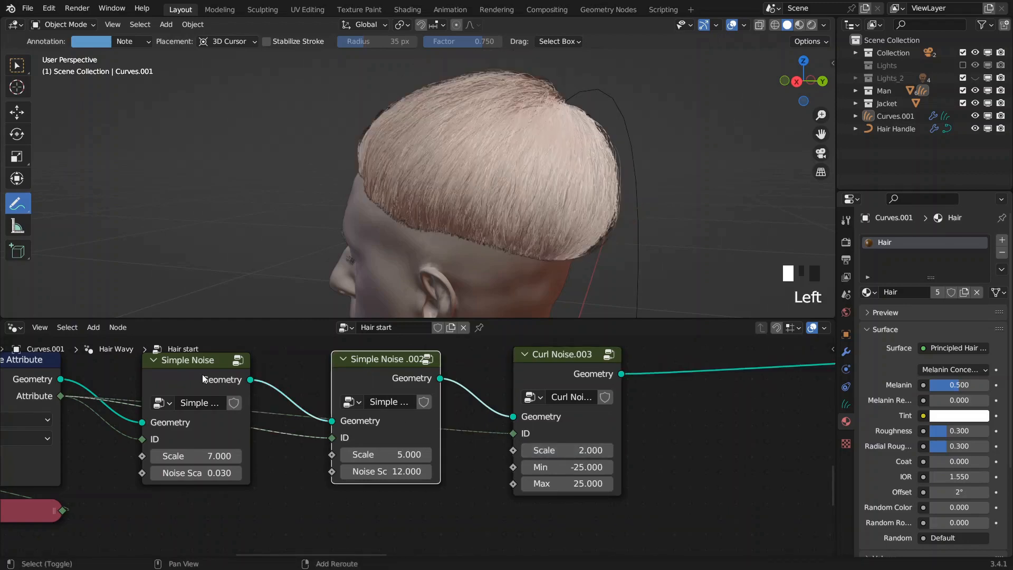
{"action": "left_click", "coordinate": [243, 388], "text": "shift"}
{"action": "key", "text": "m"}
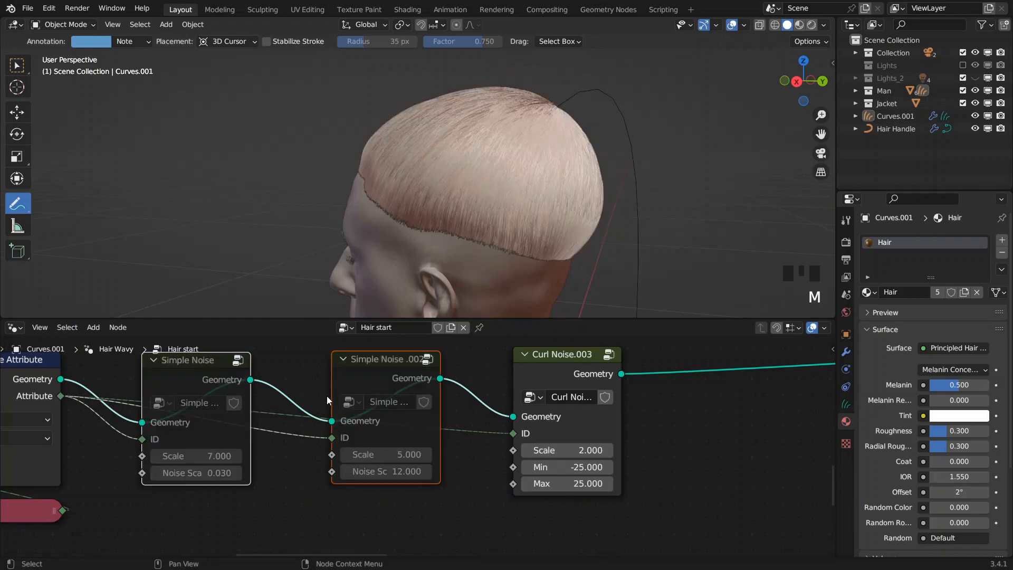
{"action": "scroll", "coordinate": [451, 212], "scroll_direction": "up", "scroll_amount": 4}
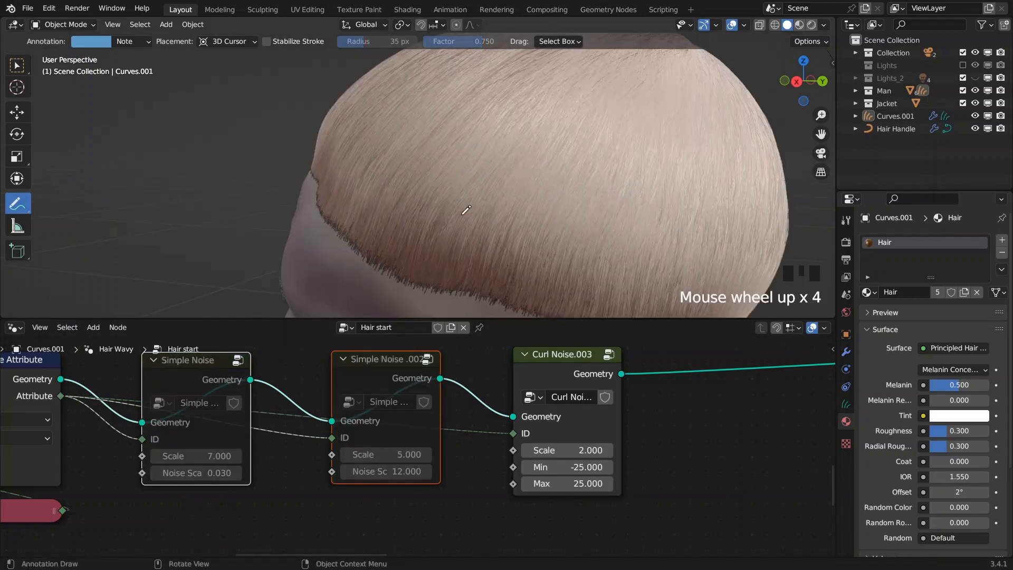
{"action": "middle_click_drag", "start_coordinate": [492, 215], "coordinate": [463, 227]}
{"action": "scroll", "coordinate": [476, 229], "scroll_direction": "down", "scroll_amount": 2}
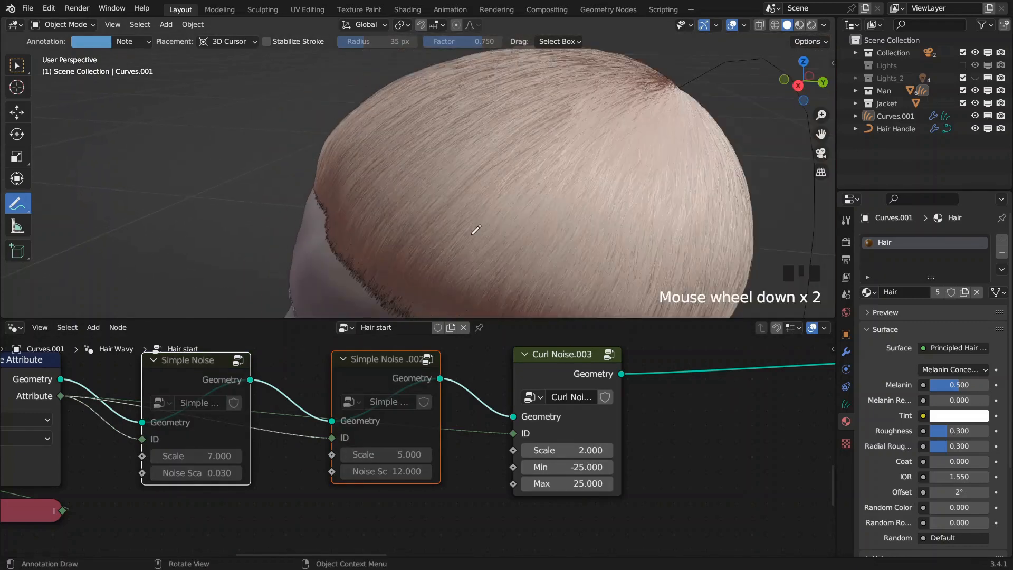
- Raise the Scale of the Curl Noise group to 5 and inspect the scalp hair
{"action": "left_click", "coordinate": [569, 453]}
{"action": "type", "text": "5"}
{"action": "left_click", "coordinate": [568, 451]}
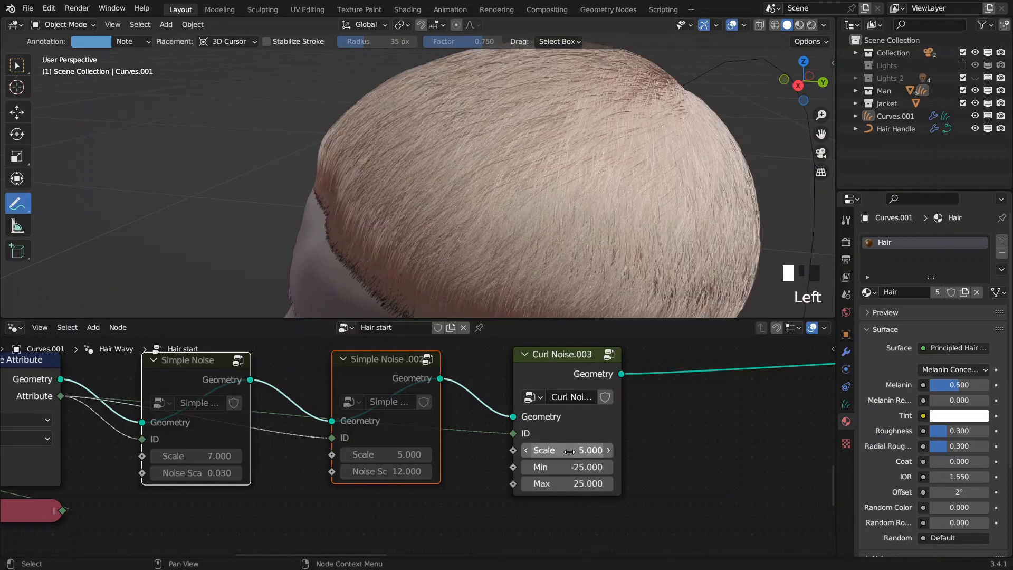
{"action": "middle_click_drag", "start_coordinate": [596, 228], "coordinate": [560, 186]}
{"action": "scroll", "coordinate": [555, 180], "scroll_direction": "down", "scroll_amount": 2}
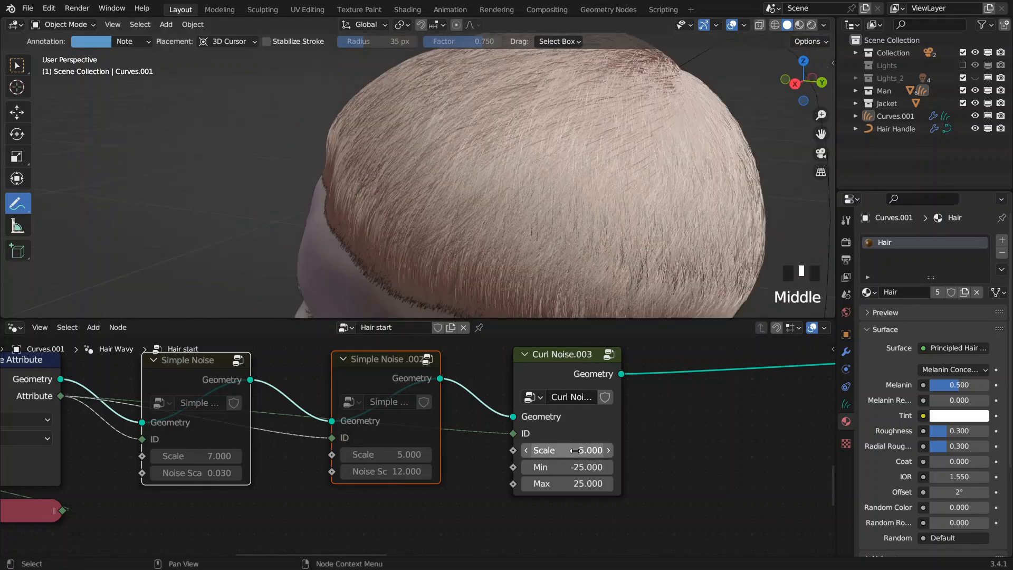
- Set both Min and Max of the Curl Noise group to 100 and view the resulting hair pattern
{"action": "left_click_drag", "start_coordinate": [568, 465], "coordinate": [569, 483]}
{"action": "type", "text": "10"}
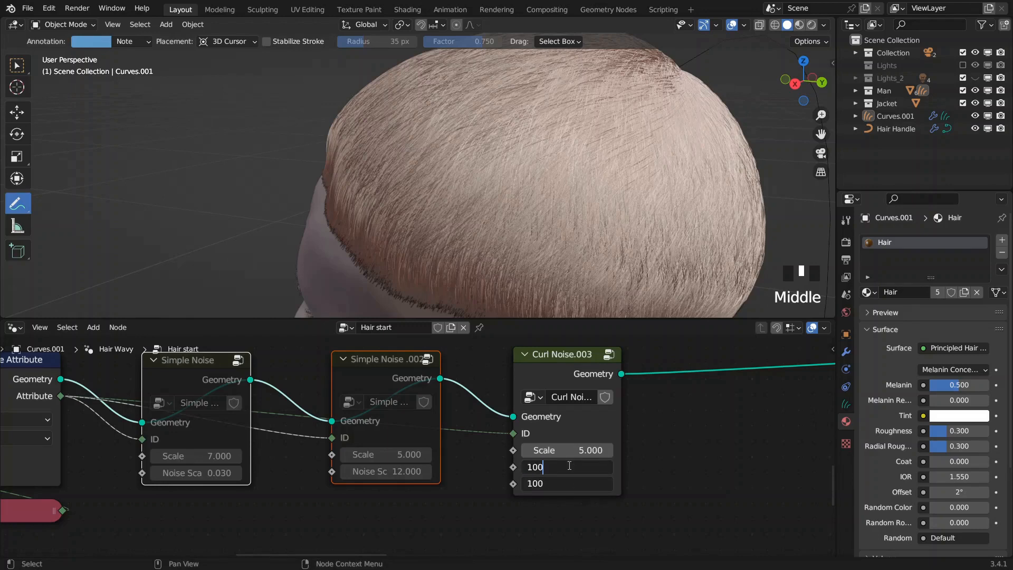
{"action": "type", "text": "0"}
{"action": "key", "text": "Return"}
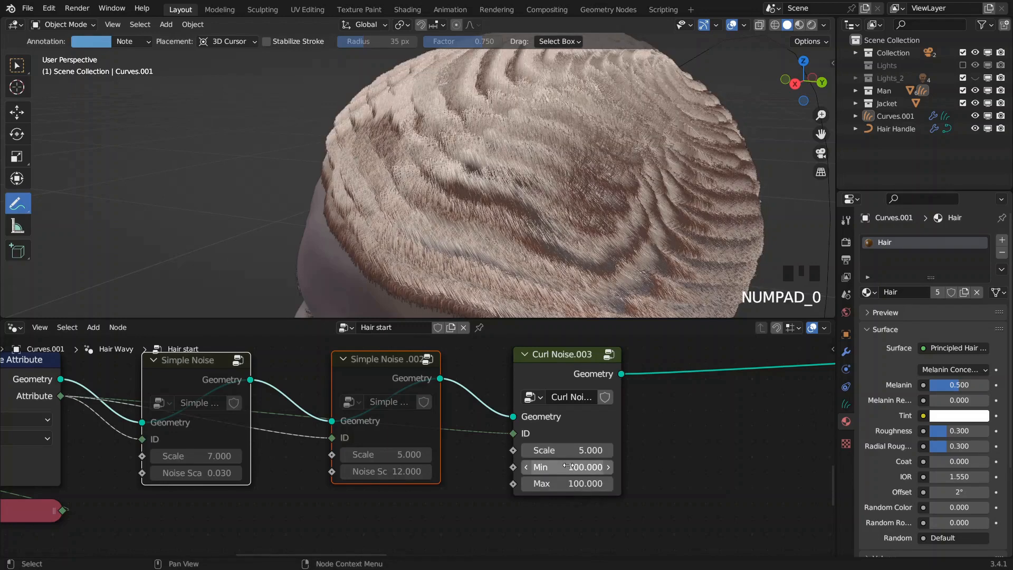
{"action": "scroll", "coordinate": [507, 248], "scroll_direction": "down", "scroll_amount": 4}
{"action": "middle_click_drag", "start_coordinate": [501, 245], "coordinate": [474, 231]}
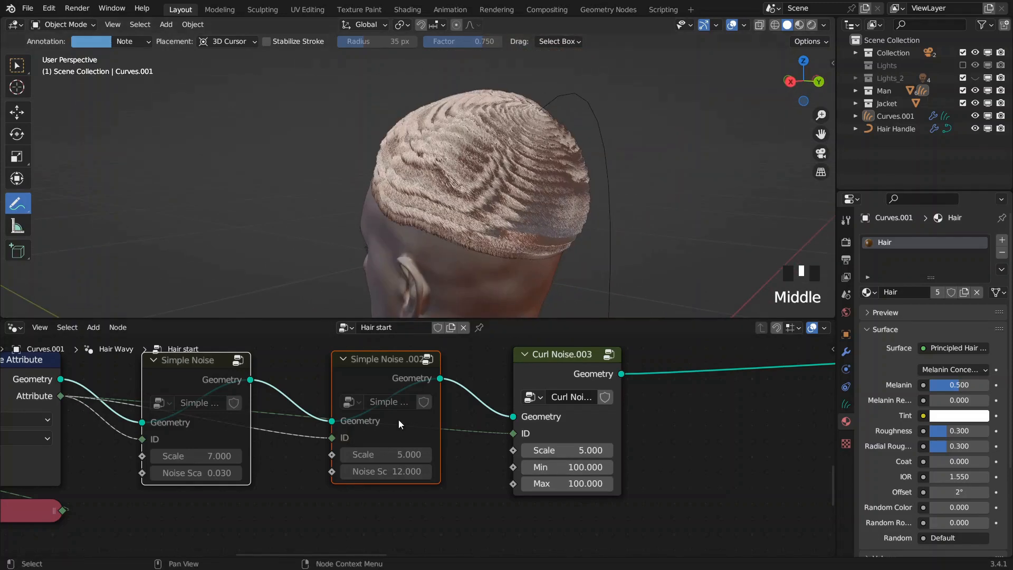
- Move the two Simple Noise groups and the Curl Noise group together away from Capture Attribute to free up space
{"action": "scroll", "coordinate": [278, 403], "scroll_direction": "down", "scroll_amount": 1}
{"action": "middle_click_drag", "start_coordinate": [278, 403], "coordinate": [361, 406]}
{"action": "scroll", "coordinate": [585, 413], "scroll_direction": "down", "scroll_amount": 4}
{"action": "scroll", "coordinate": [483, 229], "scroll_direction": "down", "scroll_amount": 3}
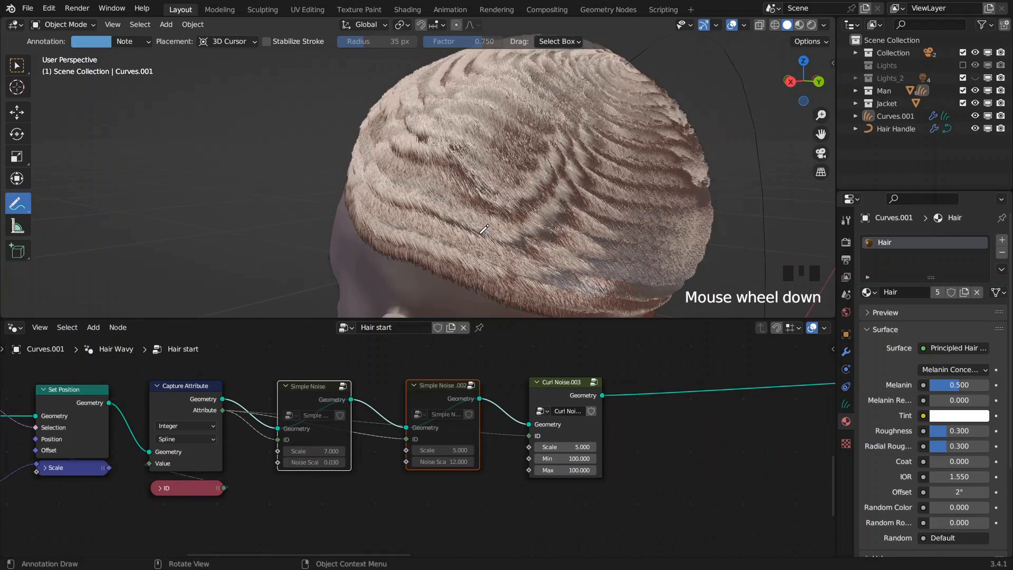
{"action": "scroll", "coordinate": [422, 369], "scroll_direction": "down", "scroll_amount": 3}
{"action": "middle_click_drag", "start_coordinate": [304, 392], "coordinate": [251, 397]}
{"action": "scroll", "coordinate": [251, 397], "scroll_direction": "up", "scroll_amount": 3}
{"action": "left_click_drag", "start_coordinate": [116, 364], "coordinate": [467, 507]}
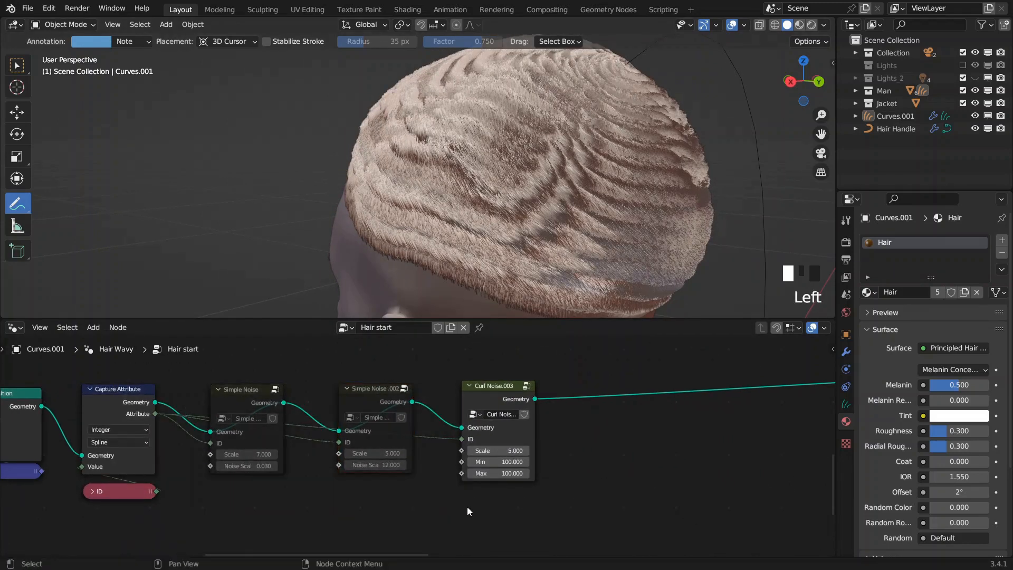
{"action": "left_click_drag", "start_coordinate": [186, 374], "coordinate": [541, 500]}
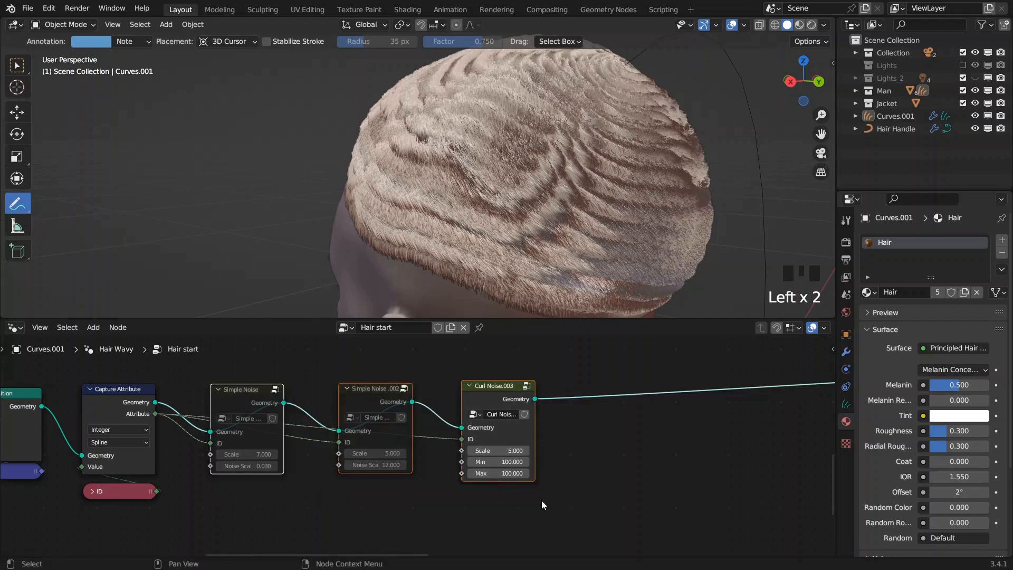
{"action": "key", "text": "g"}
{"action": "left_click", "coordinate": [707, 496]}
- Move the Capture Attribute and ID nodes next to the first Simple Noise group, leaving a gap after Set Position
{"action": "scroll", "coordinate": [257, 435], "scroll_direction": "up", "scroll_amount": 2}
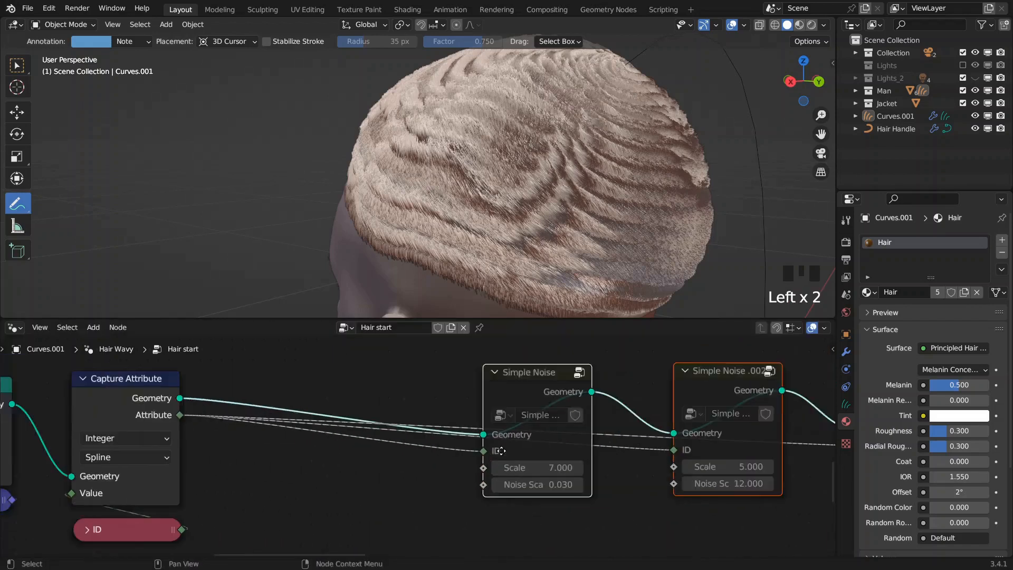
{"action": "middle_click_drag", "start_coordinate": [256, 435], "coordinate": [433, 430]}
{"action": "left_click_drag", "start_coordinate": [278, 422], "coordinate": [427, 422]}
{"action": "key", "text": "Escape"}
{"action": "left_click_drag", "start_coordinate": [280, 364], "coordinate": [498, 522]}
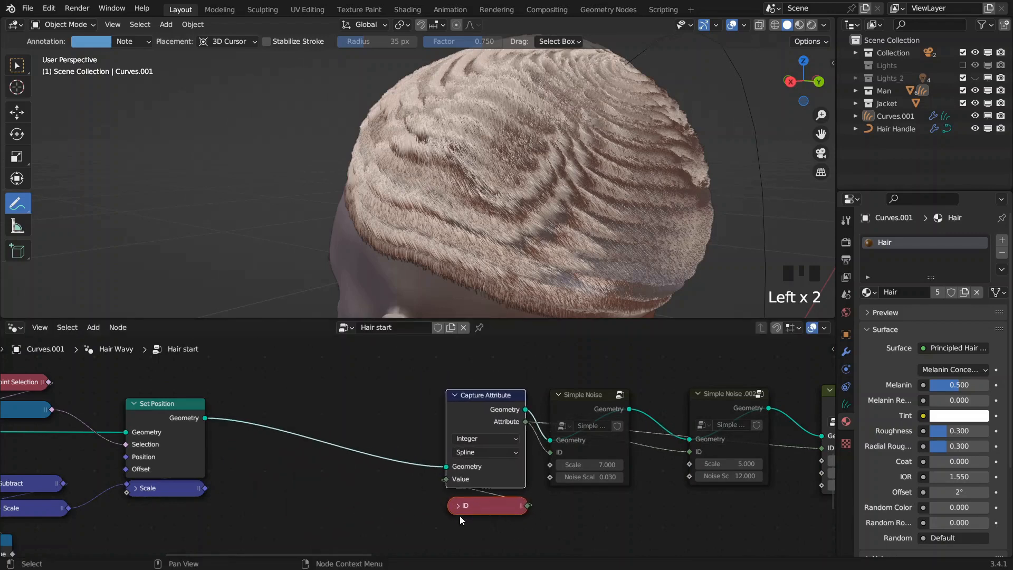
- Add a Resample Curve node and insert it between the Set Position and Capture Attribute nodes
{"action": "key", "text": "F3"}
{"action": "type", "text": "resa"}
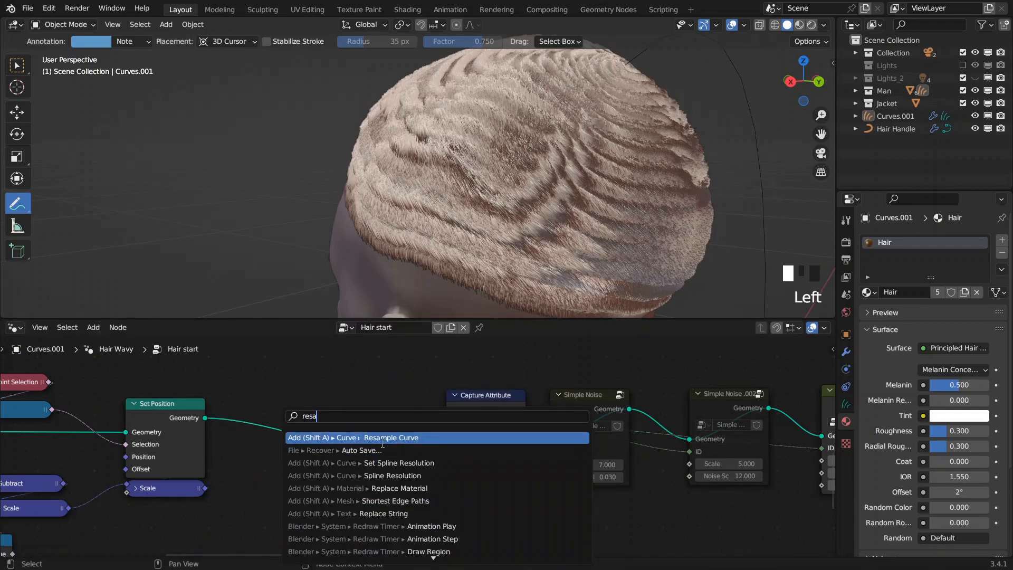
{"action": "scroll", "coordinate": [274, 464], "scroll_direction": "down", "scroll_amount": 3}
{"action": "middle_click_drag", "start_coordinate": [278, 435], "coordinate": [733, 403]}
{"action": "scroll", "coordinate": [264, 406], "scroll_direction": "up", "scroll_amount": 6}
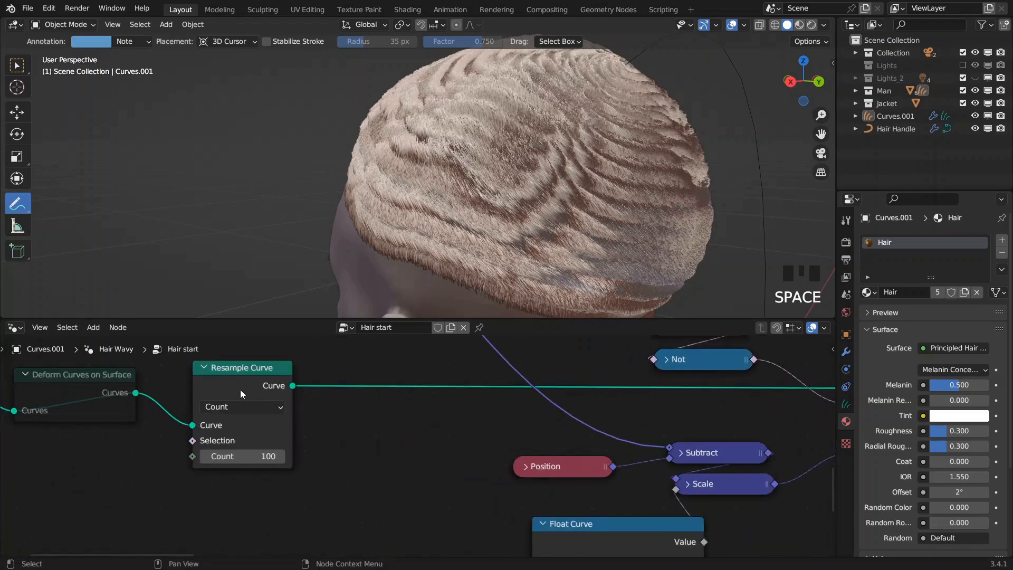
{"action": "scroll", "coordinate": [421, 443], "scroll_direction": "down", "scroll_amount": 4}
{"action": "middle_click_drag", "start_coordinate": [477, 406], "coordinate": [334, 425]}
{"action": "middle_click_drag", "start_coordinate": [525, 428], "coordinate": [280, 442]}
{"action": "scroll", "coordinate": [420, 426], "scroll_direction": "up", "scroll_amount": 2}
{"action": "scroll", "coordinate": [423, 427], "scroll_direction": "down", "scroll_amount": 1}
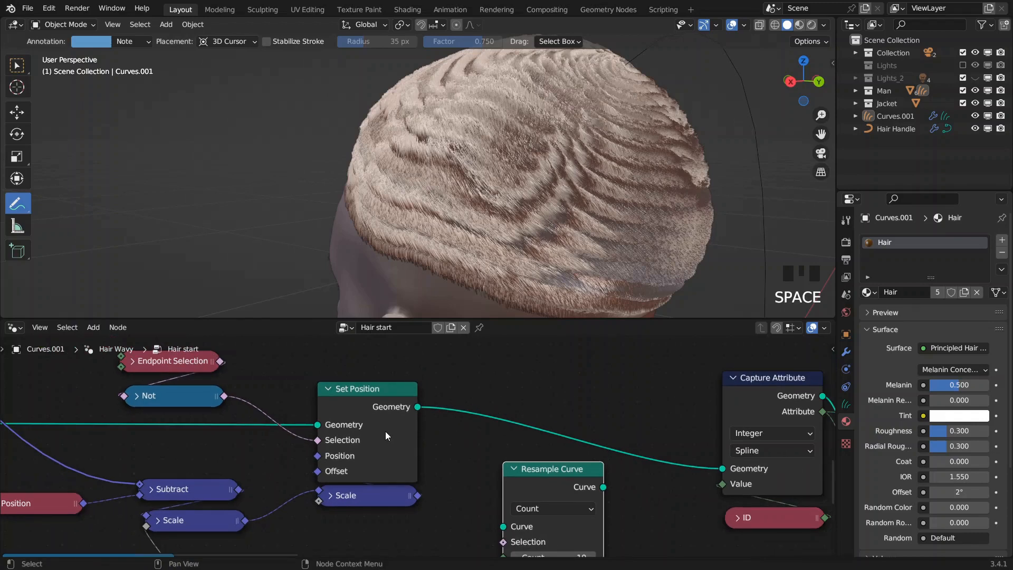
{"action": "mouse_move", "coordinate": [388, 429]}
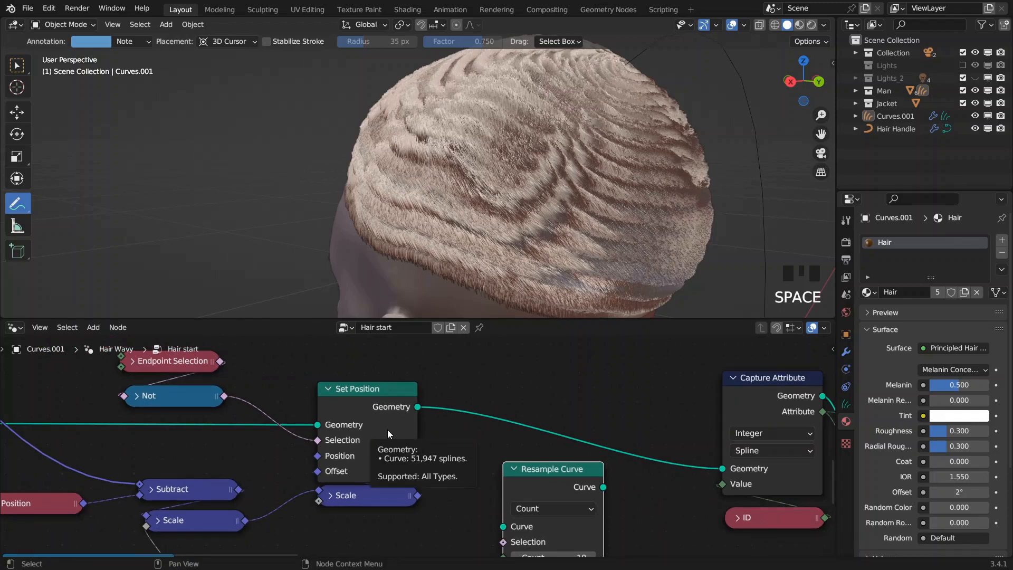
{"action": "left_click_drag", "start_coordinate": [538, 484], "coordinate": [547, 404]}
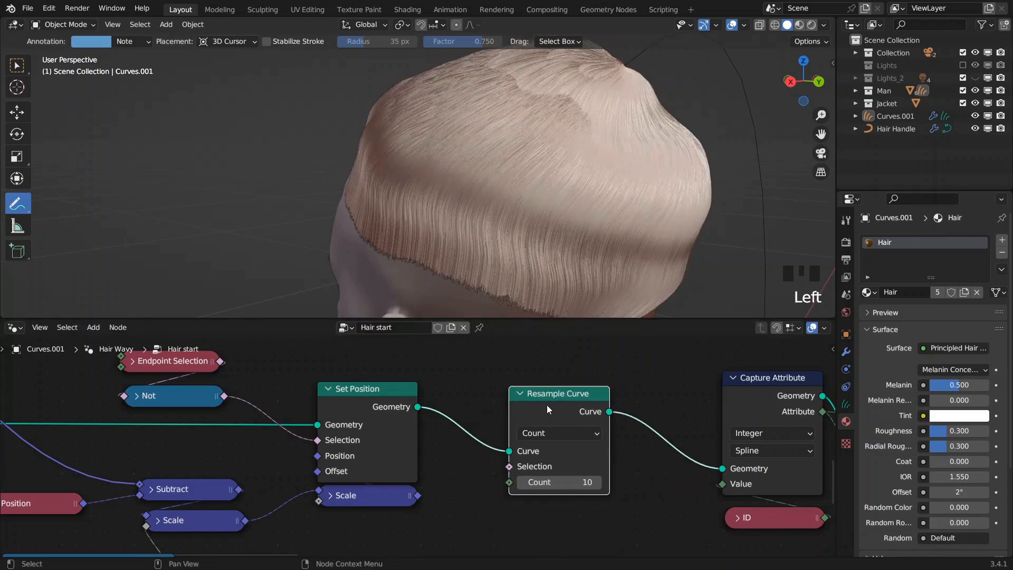
- Switch the new Resample Curve node to Length mode and set its length to 0.002 m
{"action": "left_click", "coordinate": [558, 433]}
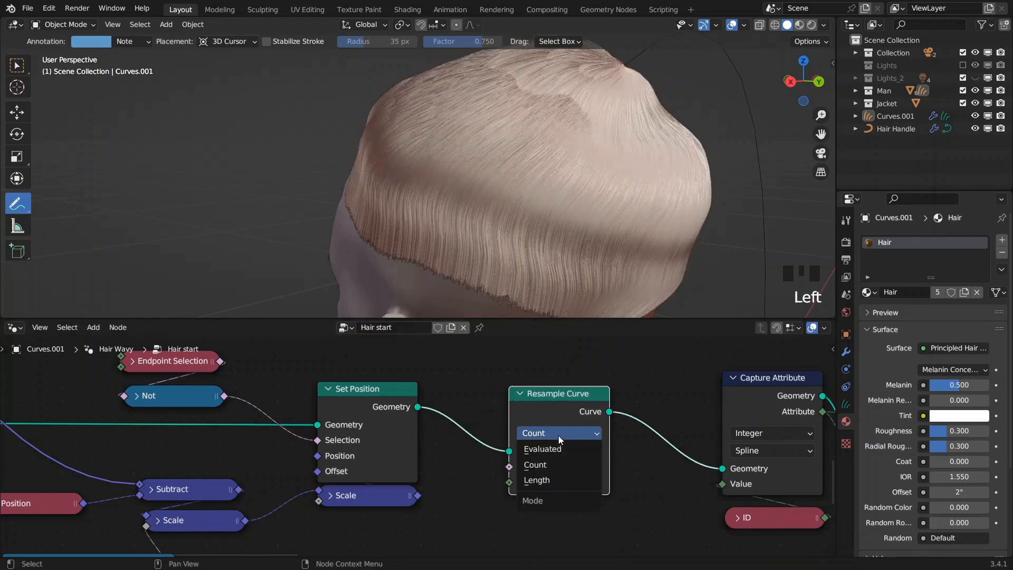
{"action": "left_click", "coordinate": [549, 480]}
{"action": "left_click", "coordinate": [573, 481]}
{"action": "key", "text": "BackSpace"}
{"action": "type", "text": ".002"}
{"action": "key", "text": "Return"}
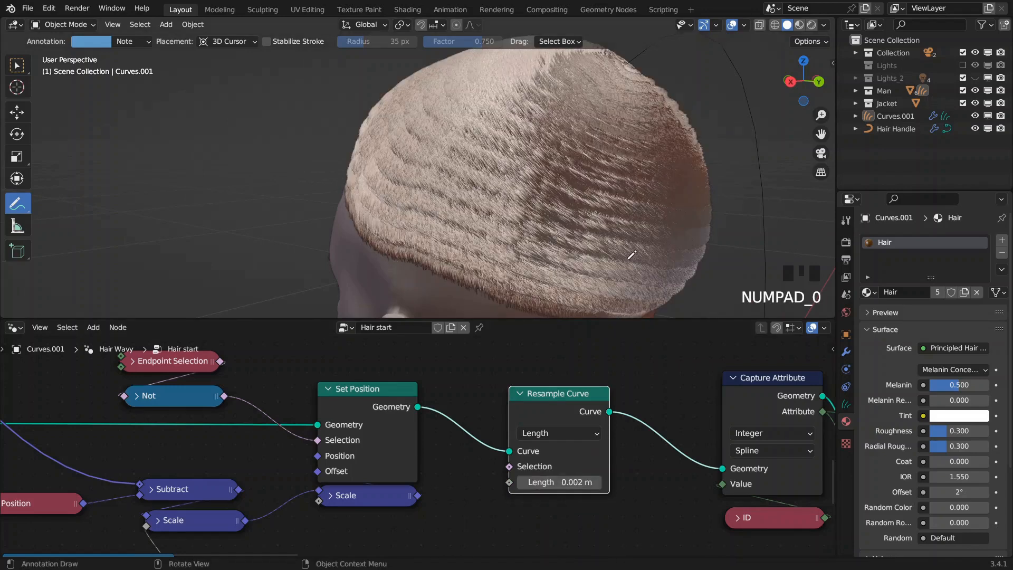
- Mute and unmute the new Resample Curve node to compare the scalp hair with and without it
{"action": "left_click", "coordinate": [547, 415]}
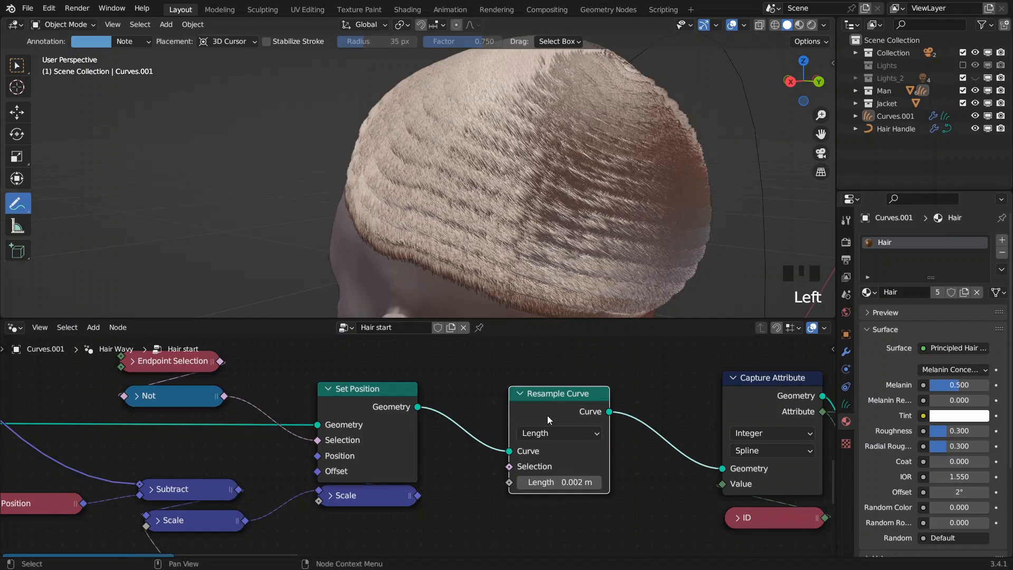
{"action": "key", "text": "m"}
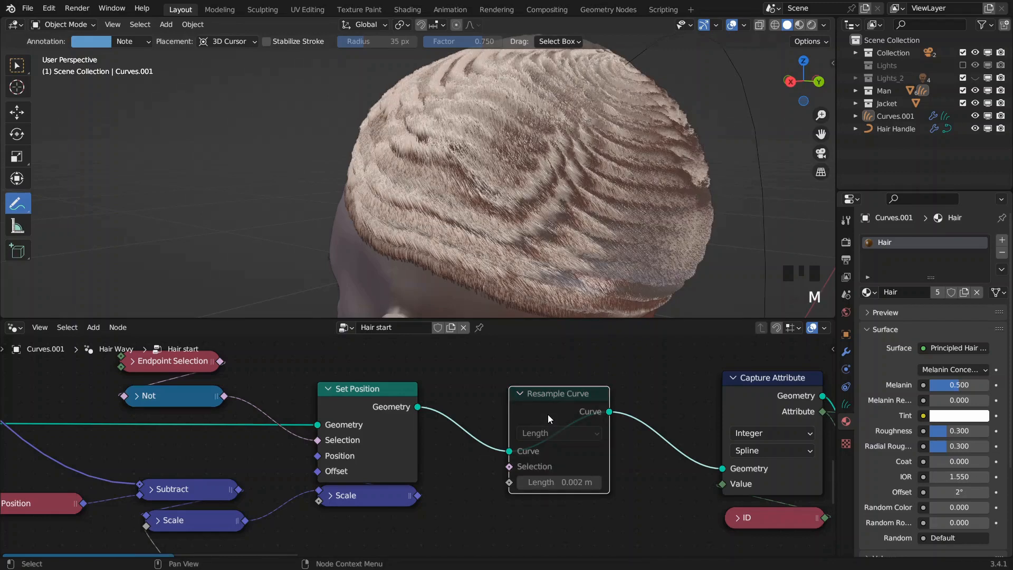
{"action": "key", "text": "m"}
{"action": "scroll", "coordinate": [548, 414], "scroll_direction": "down", "scroll_amount": 2}
{"action": "middle_click_drag", "start_coordinate": [654, 296], "coordinate": [626, 221]}
{"action": "middle_click_drag", "start_coordinate": [628, 411], "coordinate": [449, 401]}
{"action": "scroll", "coordinate": [470, 184], "scroll_direction": "up", "scroll_amount": 3}
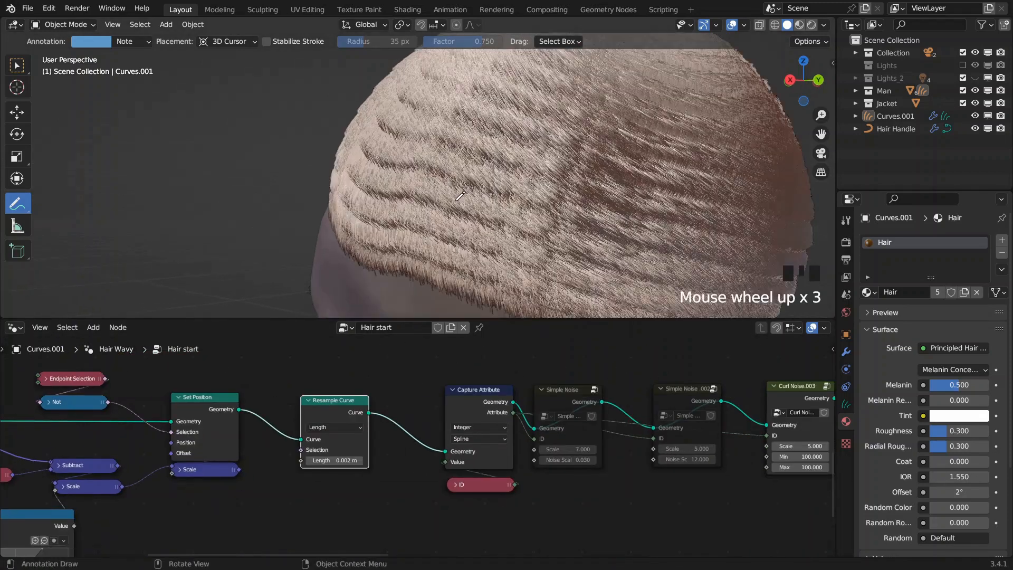
- Set the Min value of the Curl Noise group to 80
{"action": "scroll", "coordinate": [728, 422], "scroll_direction": "down", "scroll_amount": 4}
{"action": "middle_click_drag", "start_coordinate": [755, 424], "coordinate": [492, 419]}
{"action": "scroll", "coordinate": [507, 424], "scroll_direction": "up", "scroll_amount": 10}
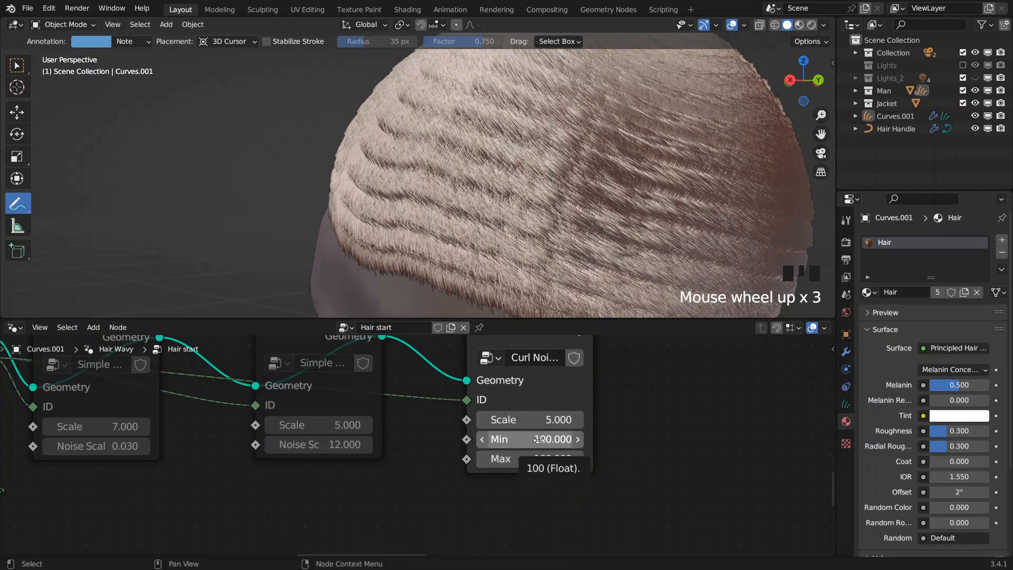
{"action": "scroll", "coordinate": [510, 190], "scroll_direction": "down", "scroll_amount": 3}
{"action": "middle_click_drag", "start_coordinate": [488, 196], "coordinate": [549, 238]}
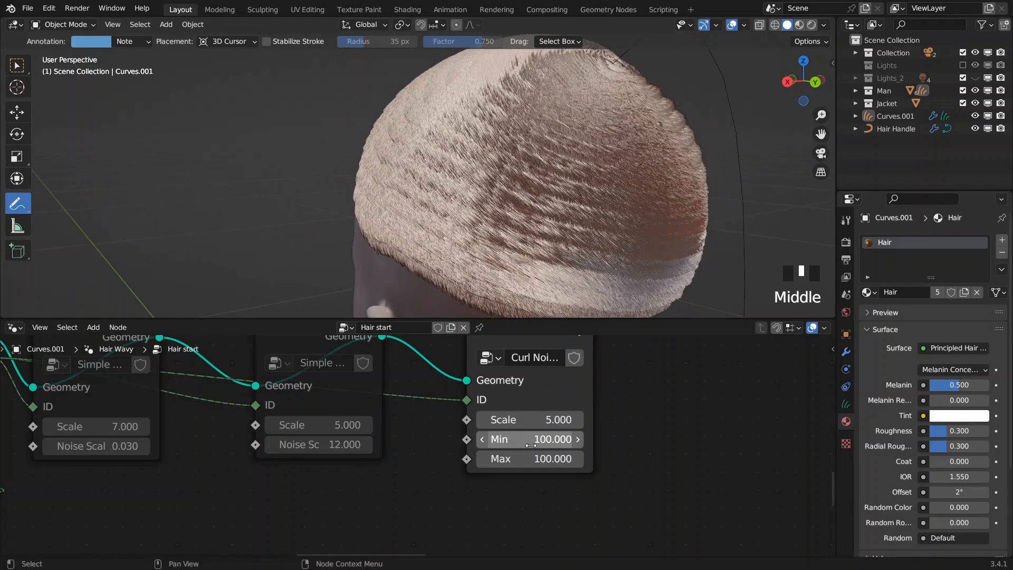
{"action": "left_click", "coordinate": [531, 440]}
{"action": "type", "text": "80"}
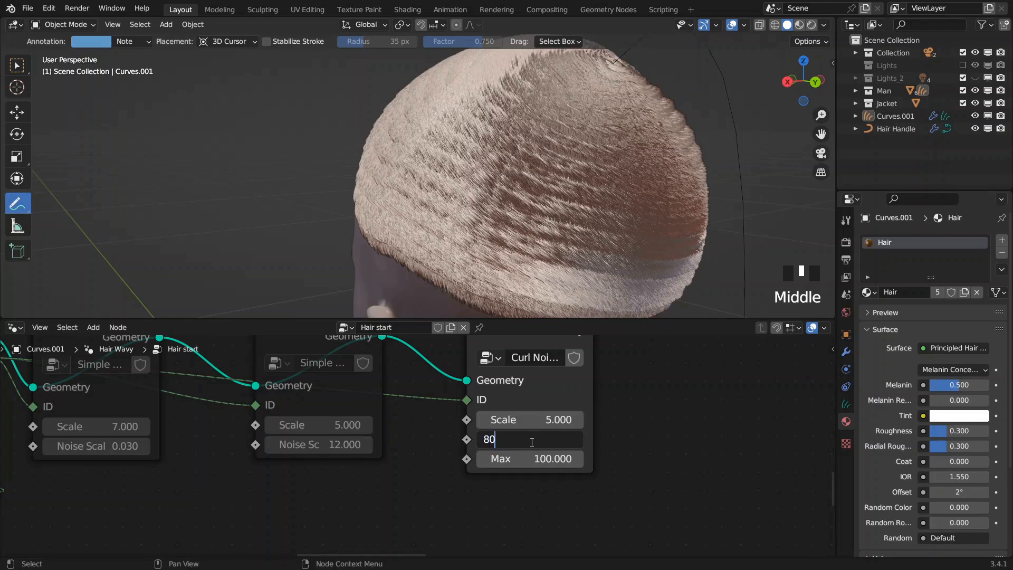
- Set the Curl Noise node's Min to 80 and its Scale to 1
{"action": "left_click", "coordinate": [531, 443]}
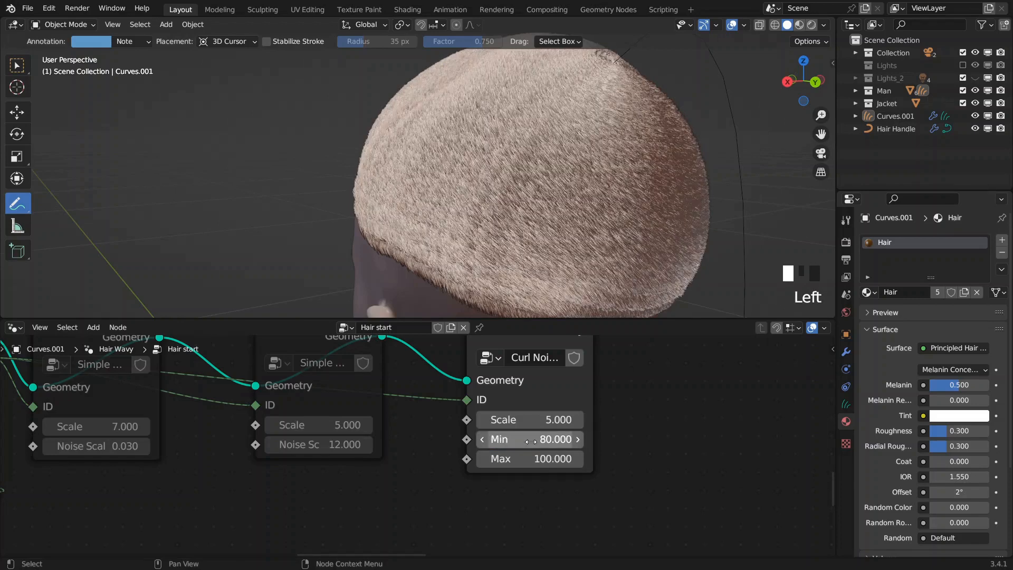
{"action": "left_click", "coordinate": [526, 420]}
{"action": "type", "text": "1"}
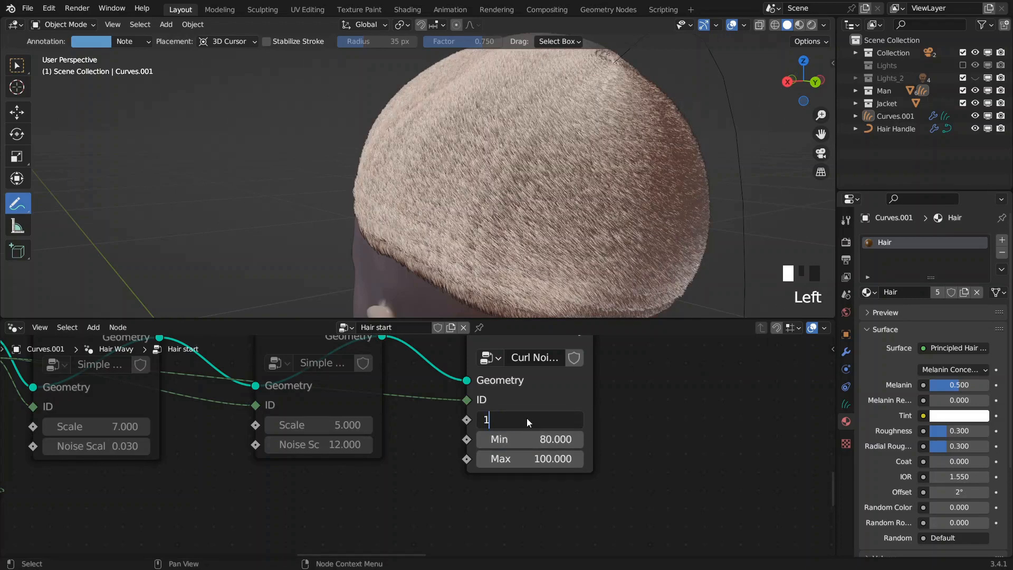
{"action": "left_click", "coordinate": [526, 417]}
- Try Min values of 50 and -100 on the Curl Noise node
{"action": "scroll", "coordinate": [548, 222], "scroll_direction": "up", "scroll_amount": 2}
{"action": "mouse_move", "coordinate": [549, 222]}
{"action": "middle_mouse_down"}
{"action": "mouse_move", "coordinate": [533, 234]}
{"action": "mouse_move", "coordinate": [544, 235]}
{"action": "middle_mouse_up"}
{"action": "left_click", "coordinate": [524, 441]}
{"action": "type", "text": "50"}
{"action": "left_click", "coordinate": [524, 441]}
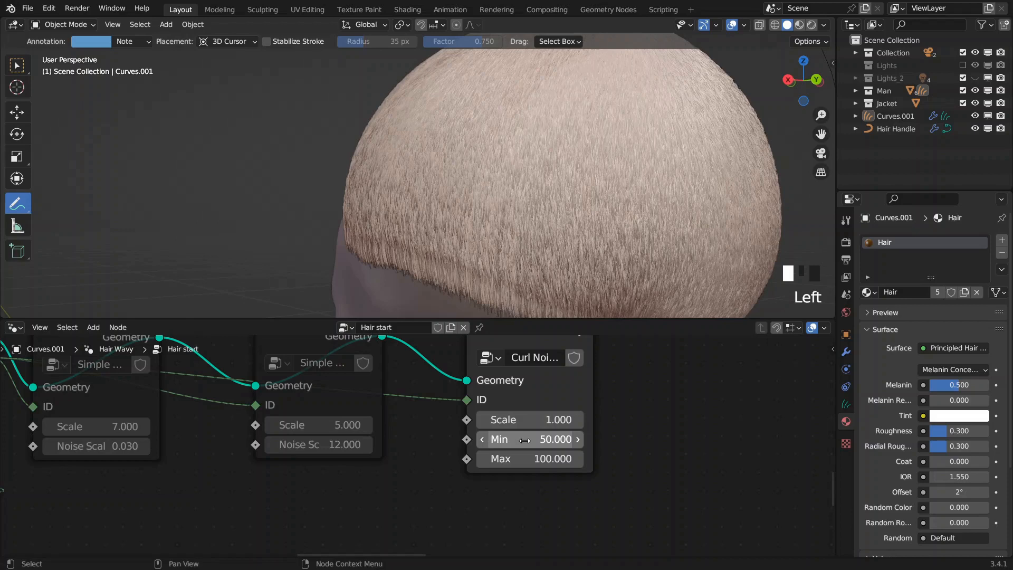
{"action": "mouse_move", "coordinate": [468, 245]}
{"action": "middle_mouse_down"}
{"action": "mouse_move", "coordinate": [548, 254]}
{"action": "mouse_move", "coordinate": [470, 248]}
{"action": "middle_mouse_up"}
{"action": "left_click", "coordinate": [520, 438]}
{"action": "type", "text": "-10"}
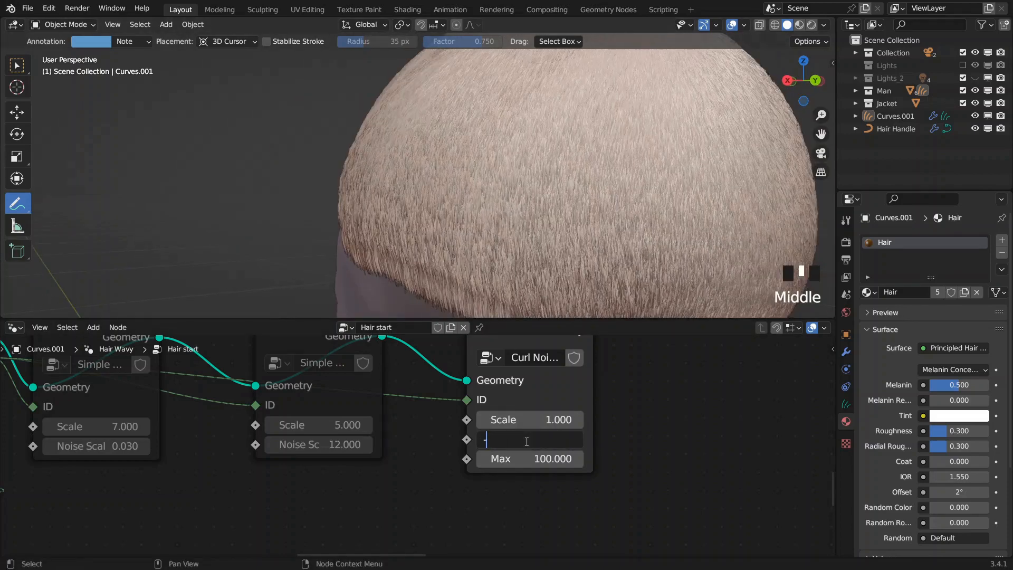
{"action": "key", "text": "Return"}
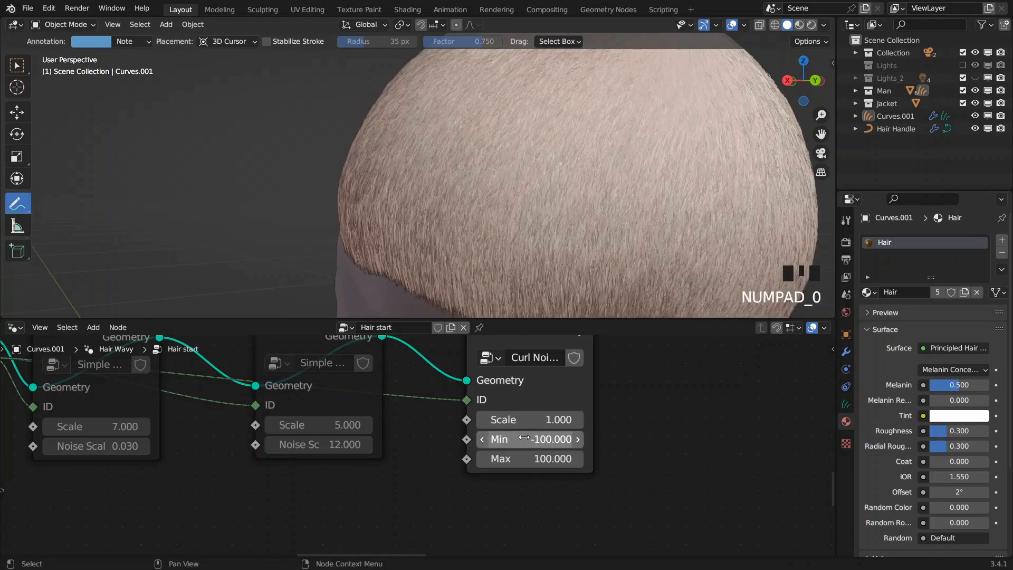
- Set the Curl Noise node's Min to -80 and check the hair from several angles
{"action": "scroll", "coordinate": [481, 161], "scroll_direction": "down", "scroll_amount": 2}
{"action": "scroll", "coordinate": [481, 164], "scroll_direction": "up", "scroll_amount": 3}
{"action": "middle_click_drag", "start_coordinate": [478, 198], "coordinate": [448, 221]}
{"action": "left_click", "coordinate": [500, 439]}
{"action": "left_click", "coordinate": [498, 439]}
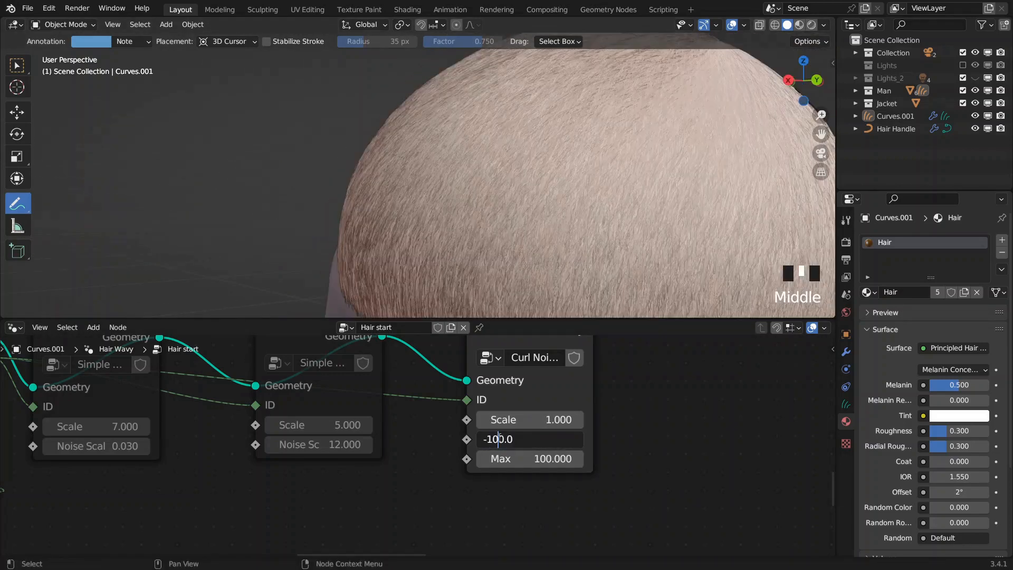
{"action": "key", "text": "ctrl+a"}
{"action": "type", "text": "-80"}
{"action": "key", "text": "Return"}
{"action": "middle_click_drag", "start_coordinate": [495, 174], "coordinate": [532, 164]}
{"action": "scroll", "coordinate": [522, 127], "scroll_direction": "down", "scroll_amount": 2}
{"action": "middle_click_drag", "start_coordinate": [522, 126], "coordinate": [527, 214]}
- Unmute the two Simple Noise nodes placed before the Curl Noise node
{"action": "scroll", "coordinate": [503, 169], "scroll_direction": "up", "scroll_amount": 4}
{"action": "scroll", "coordinate": [503, 209], "scroll_direction": "down", "scroll_amount": 2}
{"action": "scroll", "coordinate": [315, 407], "scroll_direction": "down", "scroll_amount": 2}
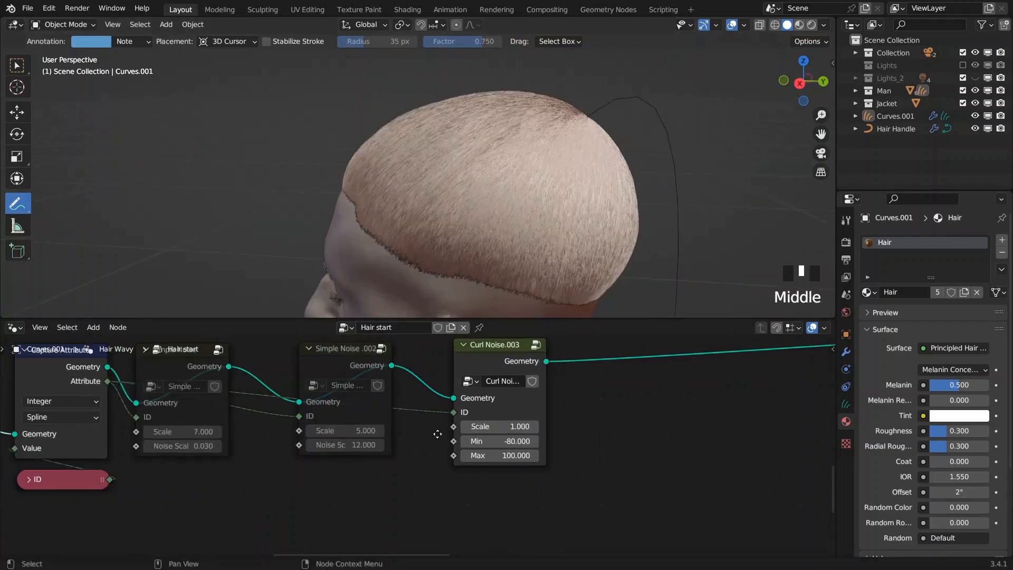
{"action": "left_click_drag", "start_coordinate": [288, 401], "coordinate": [311, 403]}
{"action": "left_click_drag", "start_coordinate": [320, 372], "coordinate": [435, 425]}
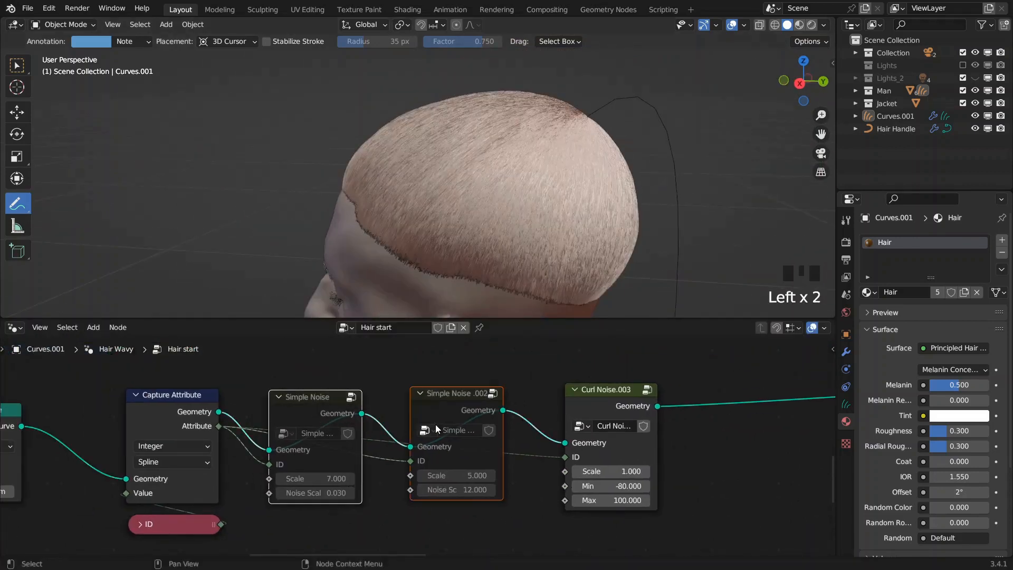
{"action": "key", "text": "m"}
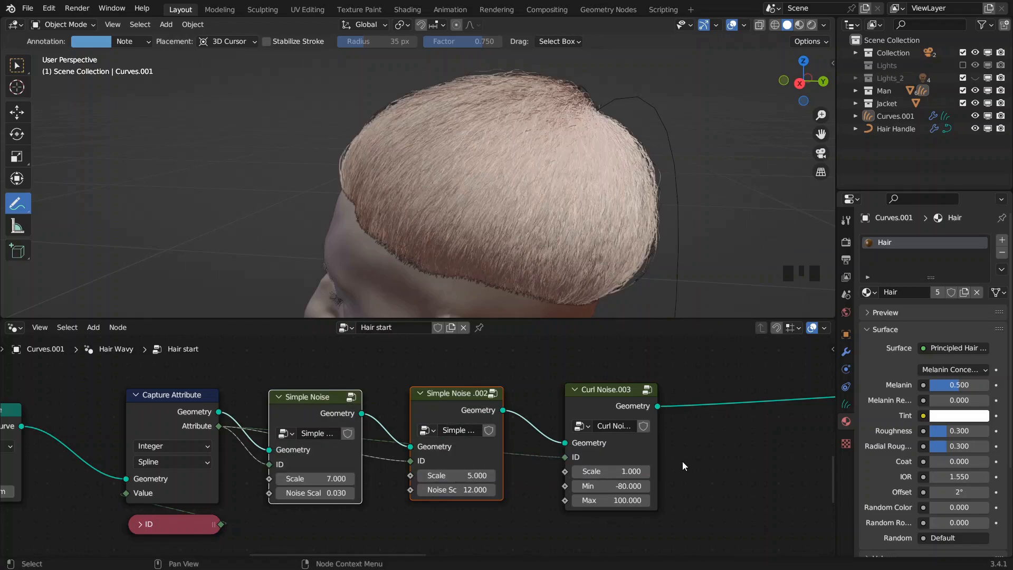
- Mute both Simple Noise nodes and the Curl Noise node together
{"action": "scroll", "coordinate": [723, 449], "scroll_direction": "down", "scroll_amount": 2}
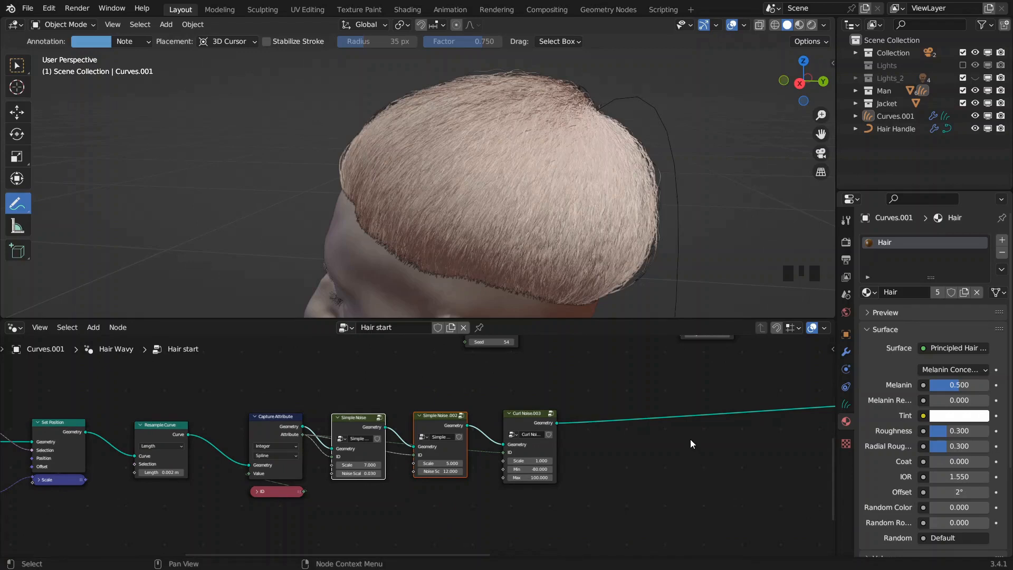
{"action": "scroll", "coordinate": [594, 409], "scroll_direction": "up", "scroll_amount": 5}
{"action": "middle_click_drag", "start_coordinate": [594, 409], "coordinate": [507, 442]}
{"action": "scroll", "coordinate": [632, 411], "scroll_direction": "down", "scroll_amount": 5}
{"action": "scroll", "coordinate": [632, 416], "scroll_direction": "up", "scroll_amount": 2}
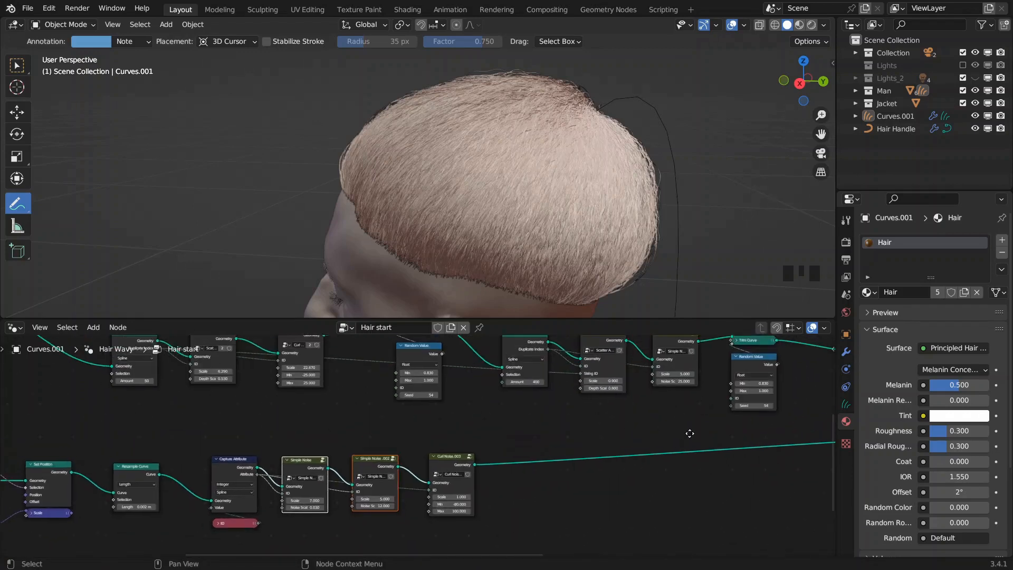
{"action": "left_click_drag", "start_coordinate": [687, 414], "coordinate": [445, 517]}
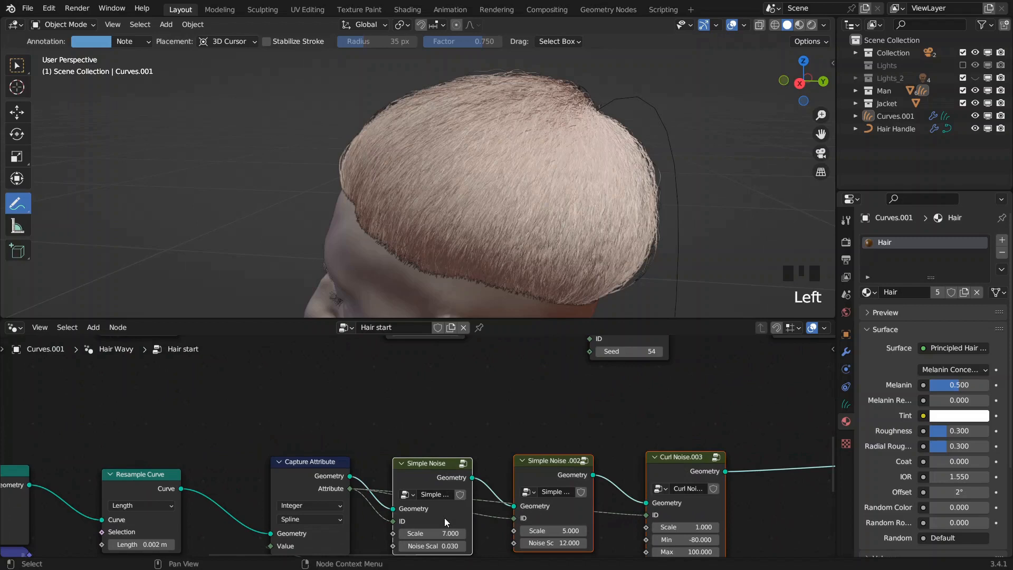
{"action": "key", "text": "m"}
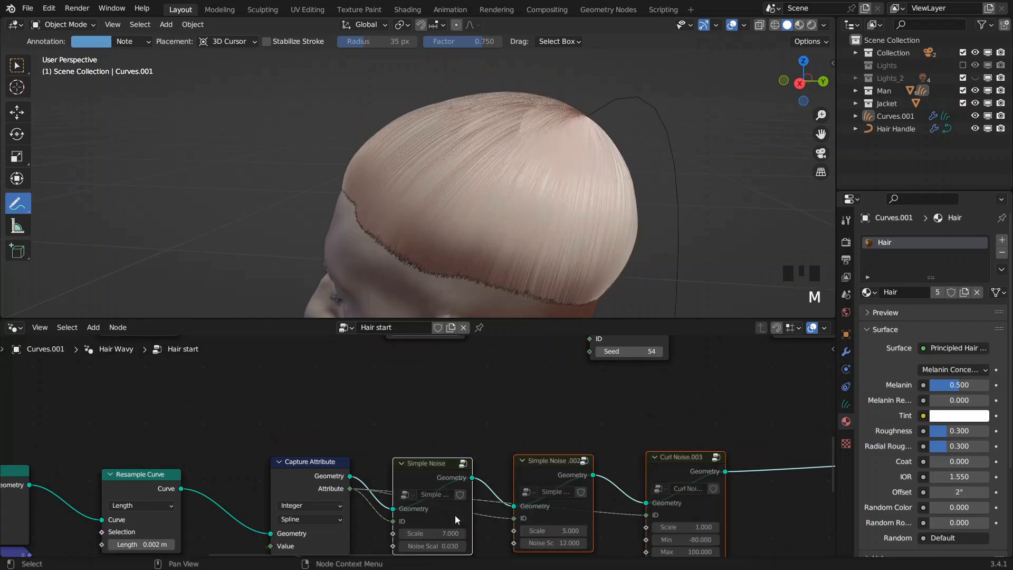
- Add a Store Named Attribute node on the geometry link after the Curl Noise node
{"action": "scroll", "coordinate": [659, 434], "scroll_direction": "down", "scroll_amount": 5}
{"action": "middle_click_drag", "start_coordinate": [710, 429], "coordinate": [397, 437]}
{"action": "middle_click_drag", "start_coordinate": [637, 394], "coordinate": [695, 409]}
{"action": "scroll", "coordinate": [477, 484], "scroll_direction": "up", "scroll_amount": 5}
{"action": "middle_click_drag", "start_coordinate": [473, 489], "coordinate": [531, 463]}
{"action": "key", "text": "F3"}
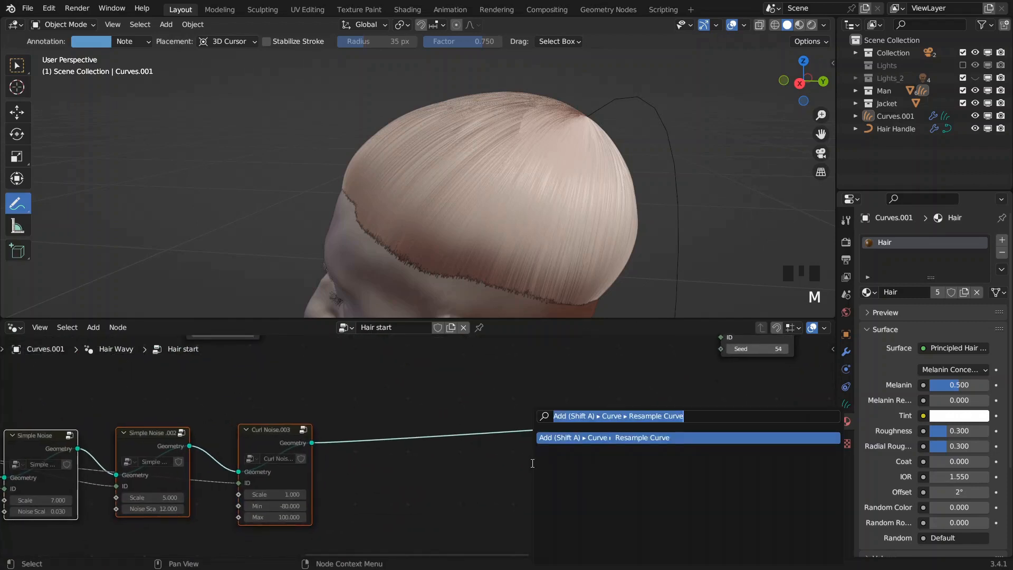
{"action": "type", "text": "strore"}
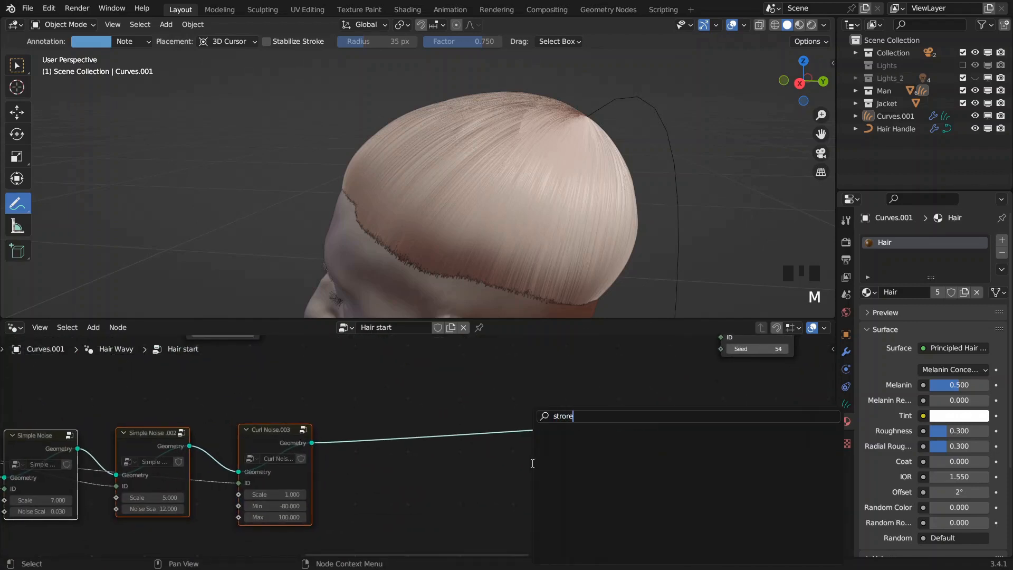
{"action": "key", "text": "BackSpace"}
{"action": "key", "text": "BackSpace"}
{"action": "key", "text": "BackSpace"}
{"action": "key", "text": "BackSpace"}
{"action": "type", "text": "o"}
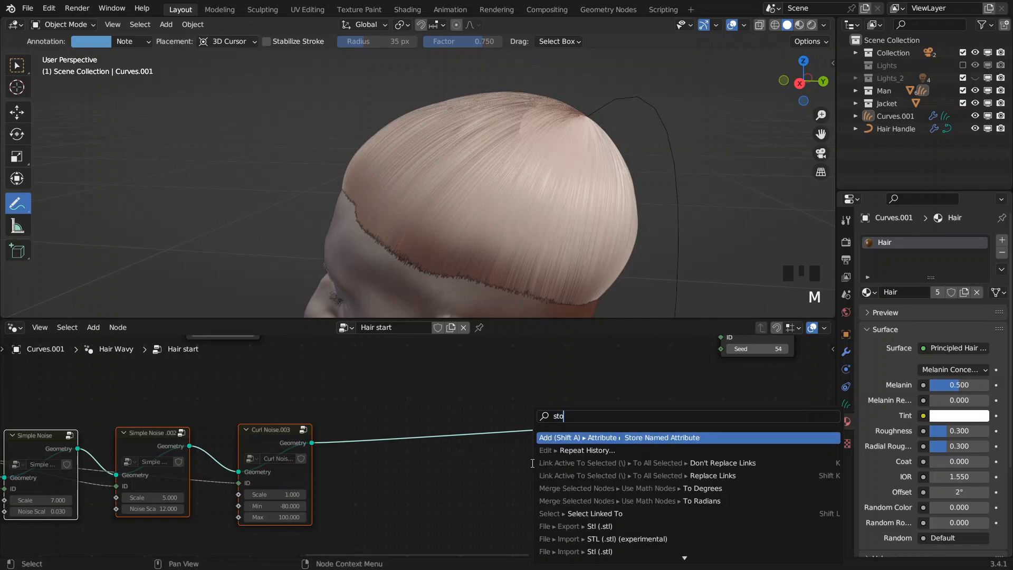
{"action": "key", "text": "Return"}
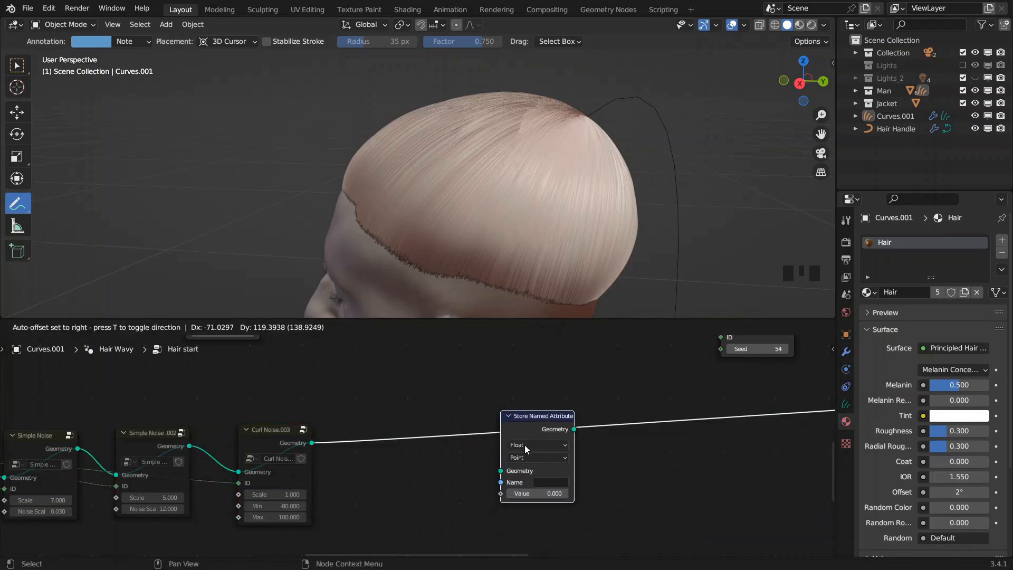
{"action": "left_click", "coordinate": [488, 452]}
- Set the Store Named Attribute node's data type to Color and move the node further from the Curl Noise node
{"action": "scroll", "coordinate": [488, 453], "scroll_direction": "up", "scroll_amount": 2}
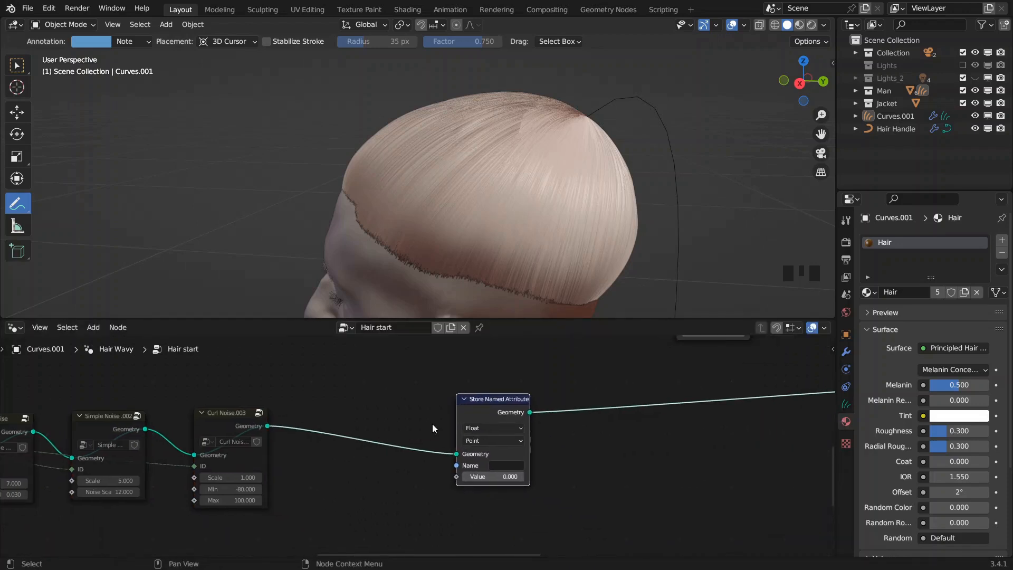
{"action": "left_click", "coordinate": [510, 422]}
{"action": "left_click", "coordinate": [509, 480]}
{"action": "left_click_drag", "start_coordinate": [506, 395], "coordinate": [543, 401]}
- Add a Noise Texture node and connect its Fac output to the Store Named Attribute node's Value input
{"action": "middle_click_drag", "start_coordinate": [405, 546], "coordinate": [477, 505]}
{"action": "key", "text": "F3"}
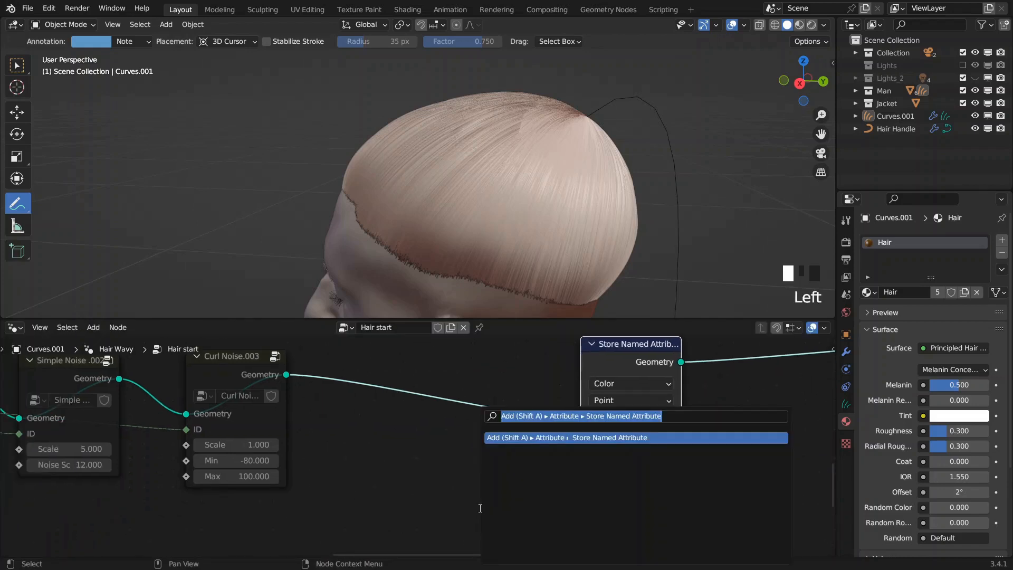
{"action": "type", "text": "noise te"}
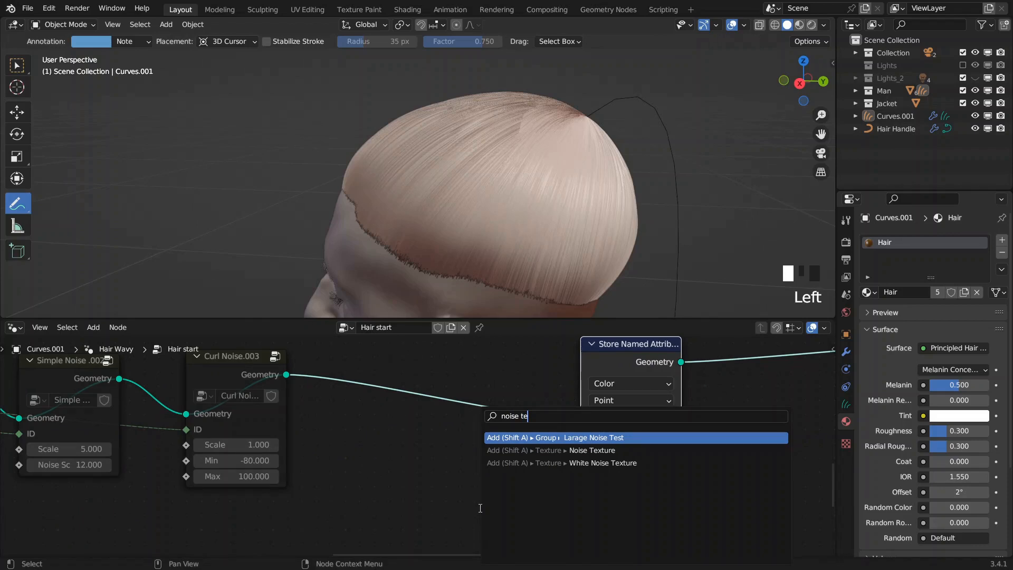
{"action": "key", "text": "Down"}
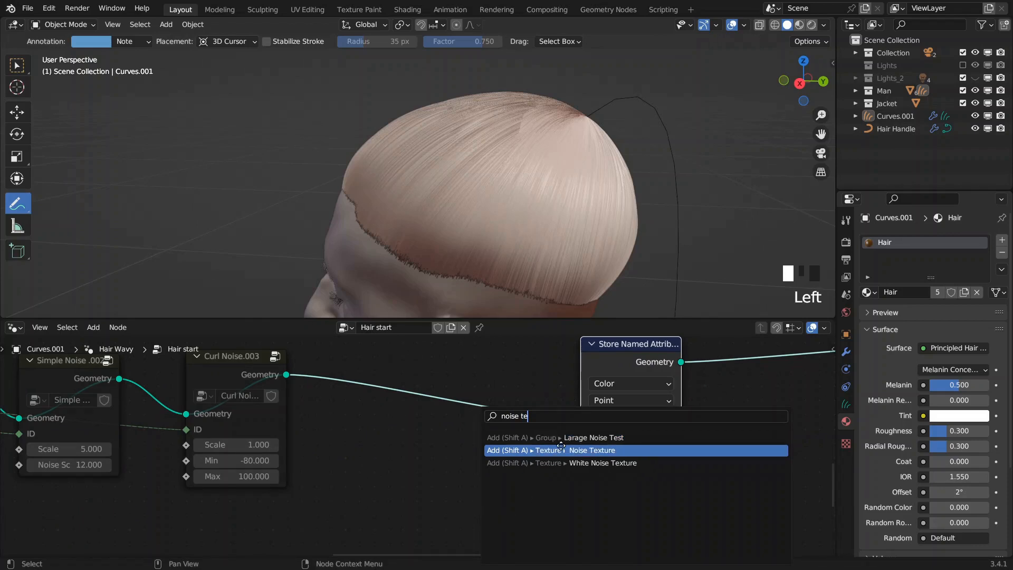
{"action": "key", "text": "Return"}
{"action": "left_click", "coordinate": [533, 433]}
{"action": "middle_click_drag", "start_coordinate": [533, 437], "coordinate": [524, 412]}
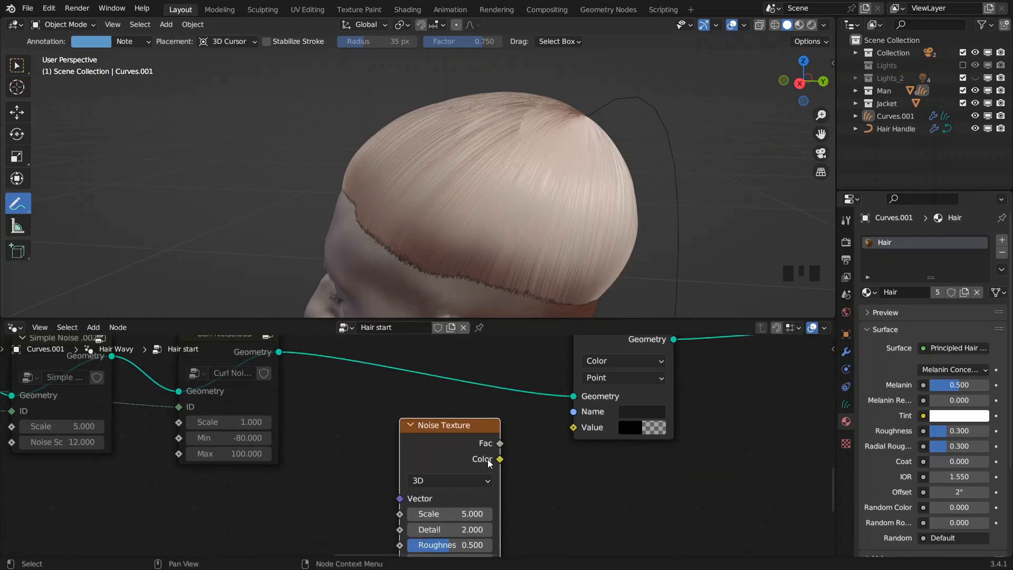
{"action": "left_click_drag", "start_coordinate": [475, 463], "coordinate": [577, 430]}
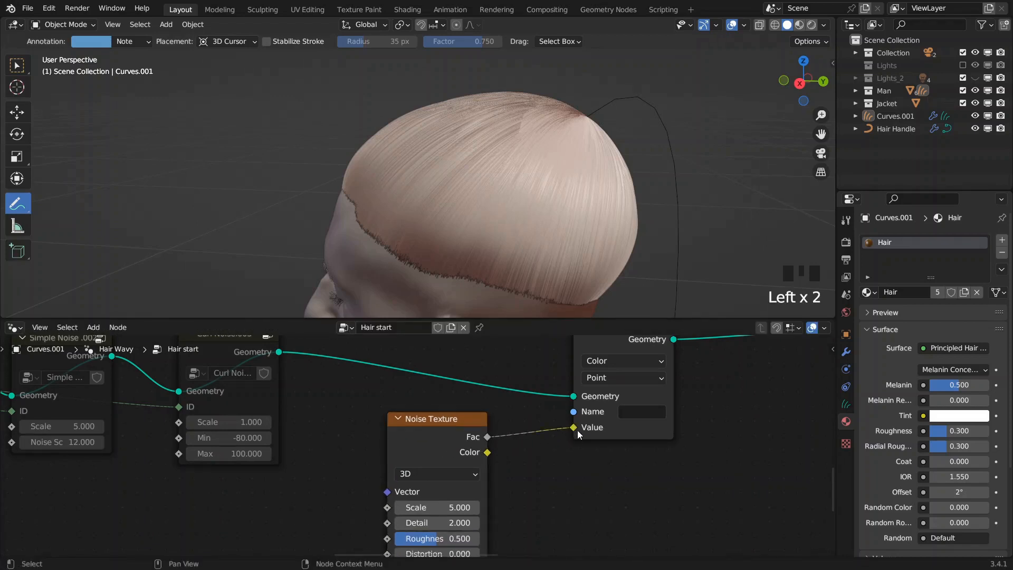
- Name the stored attribute "random color"
{"action": "left_click", "coordinate": [635, 412]}
{"action": "type", "text": "random"}
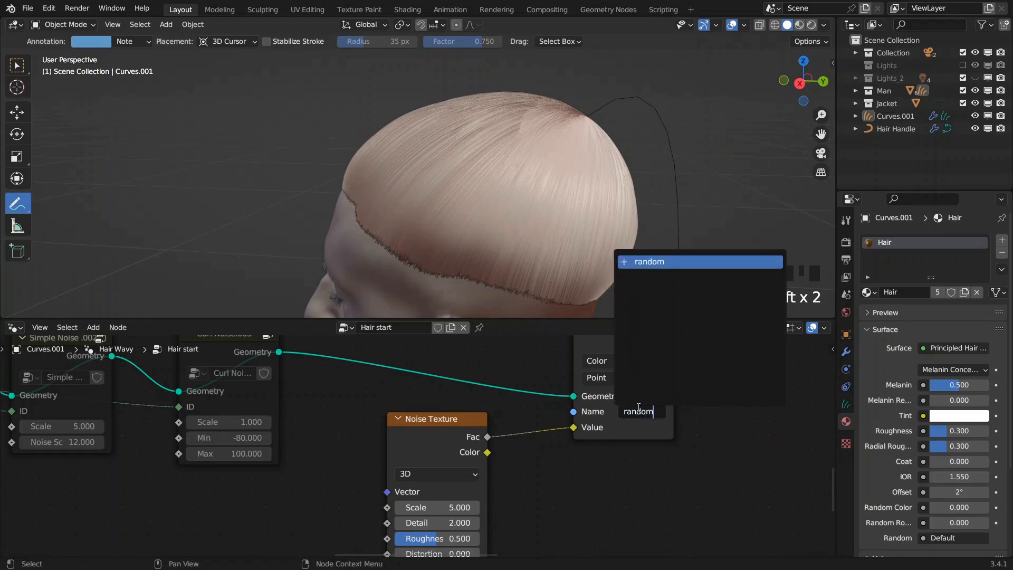
{"action": "type", "text": " color"}
{"action": "key", "text": "Return"}
{"action": "left_click", "coordinate": [653, 411]}
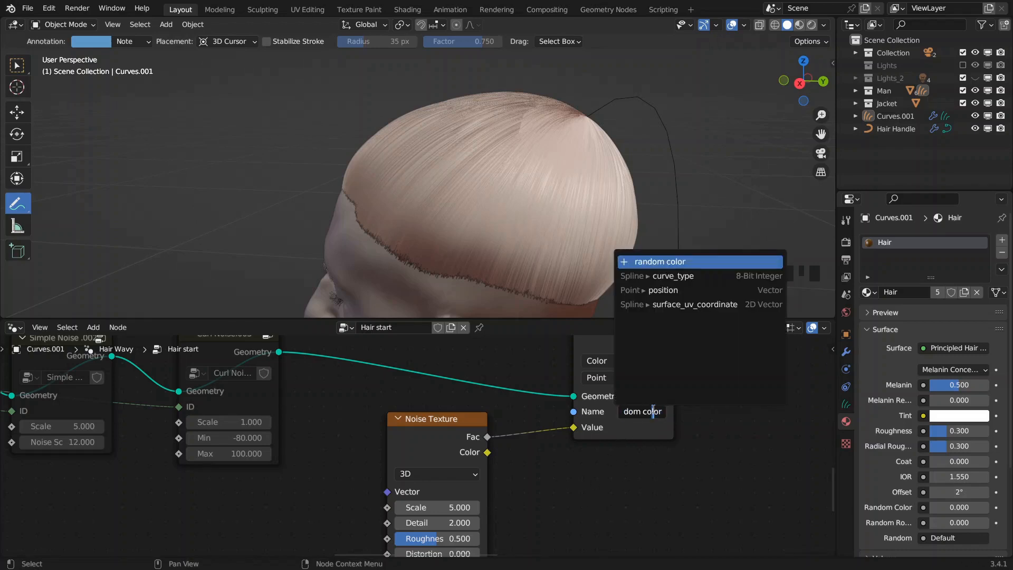
{"action": "left_click", "coordinate": [632, 496]}
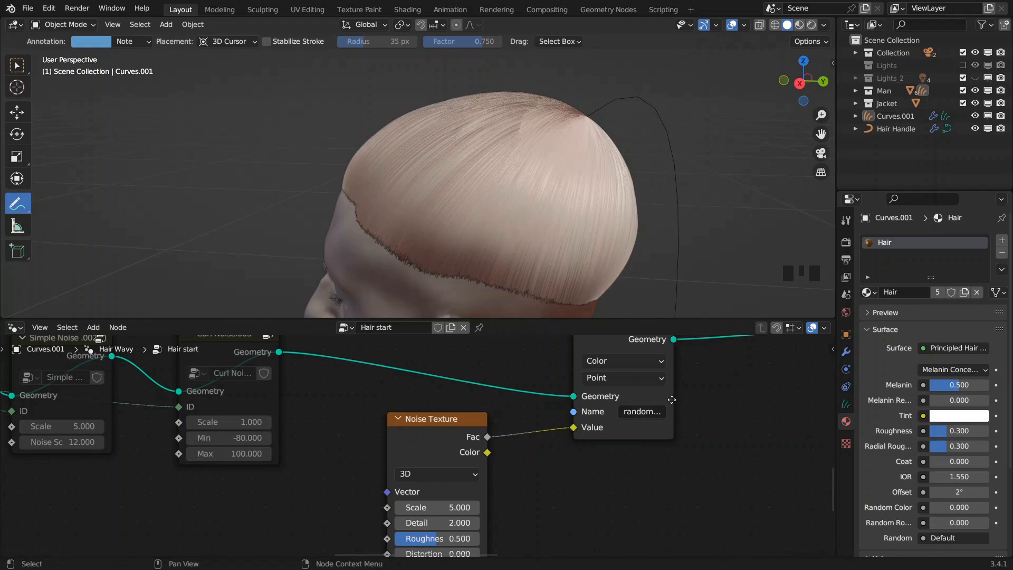
- Add a Named Attribute node beside the Store Named Attribute node and have it read the "random color" attribute
{"action": "middle_click_drag", "start_coordinate": [751, 435], "coordinate": [574, 453]}
{"action": "key", "text": "F3"}
{"action": "type", "text": "namea a"}
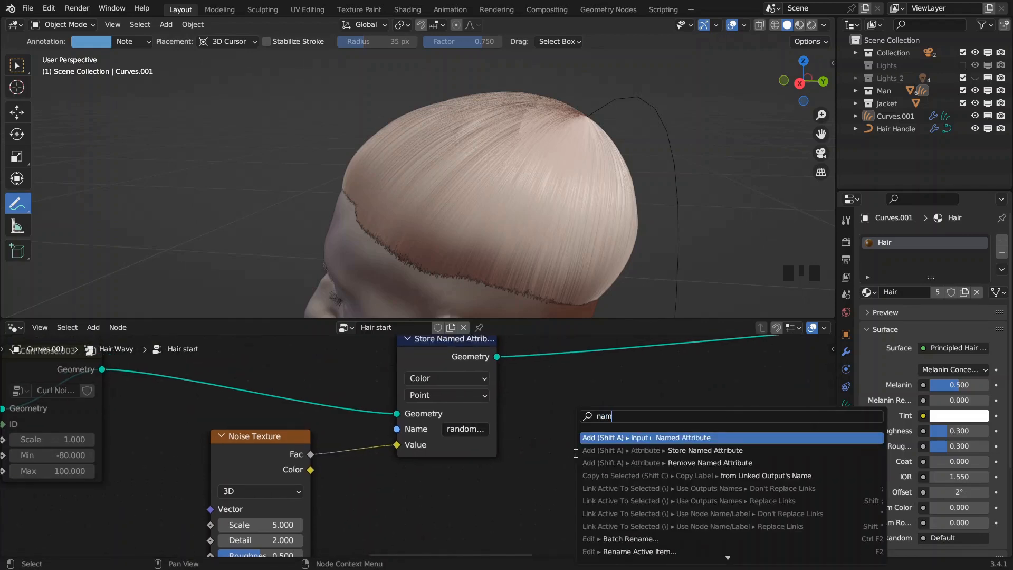
{"action": "key", "text": "Return"}
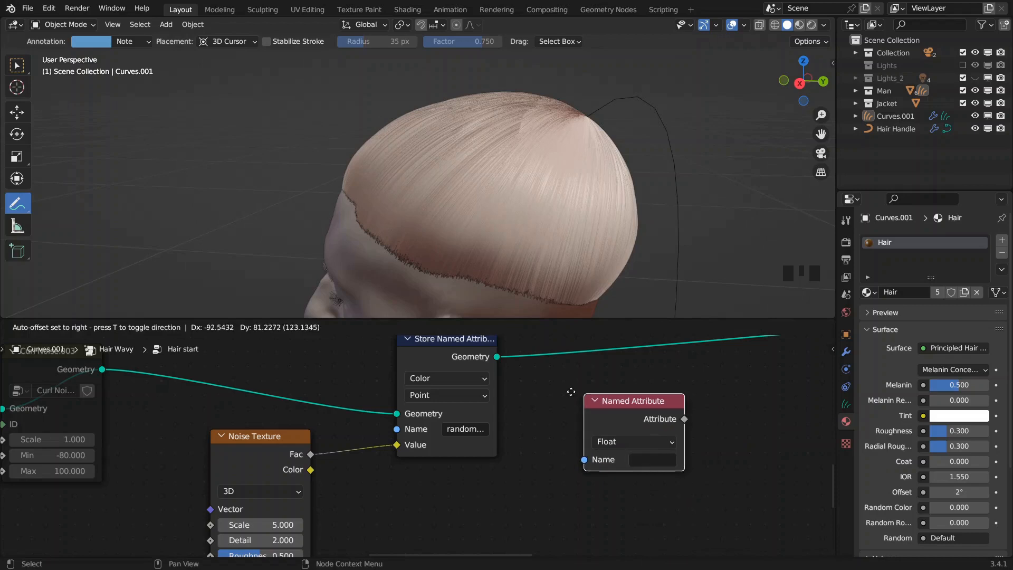
{"action": "left_click", "coordinate": [611, 428]}
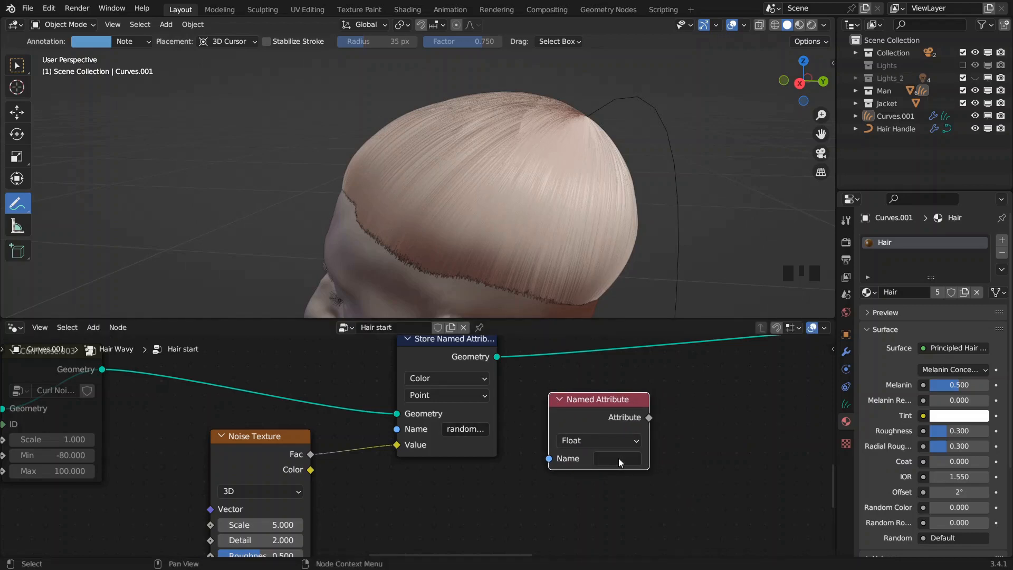
{"action": "type", "text": "random..."}
- Preview the Named Attribute's values on the Store Named Attribute's geometry through a Viewer node
{"action": "middle_click_drag", "start_coordinate": [603, 420], "coordinate": [519, 416]}
{"action": "left_click", "coordinate": [524, 413], "text": "ctrl+shift"}
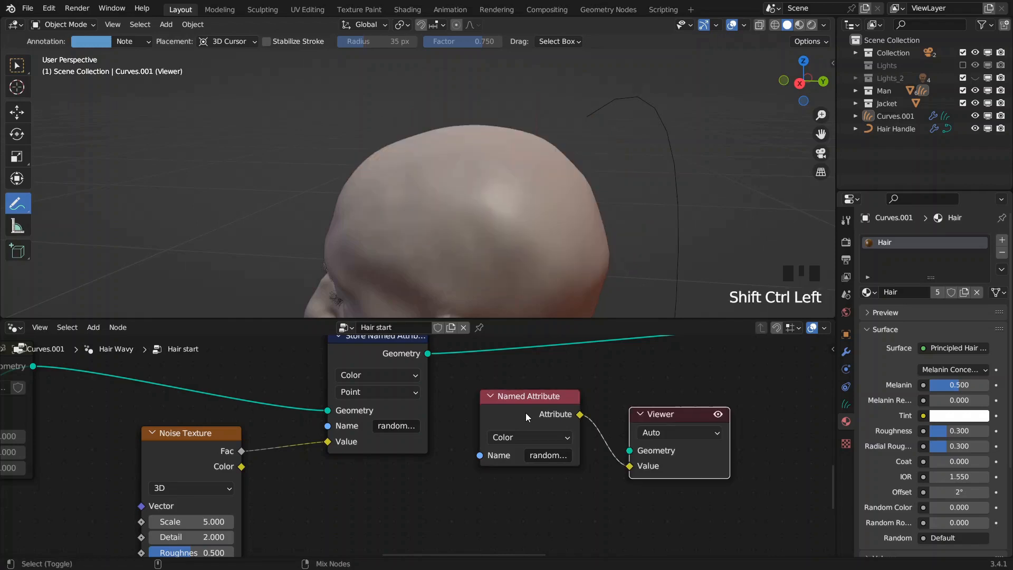
{"action": "left_click", "coordinate": [371, 351], "text": "ctrl+shift"}
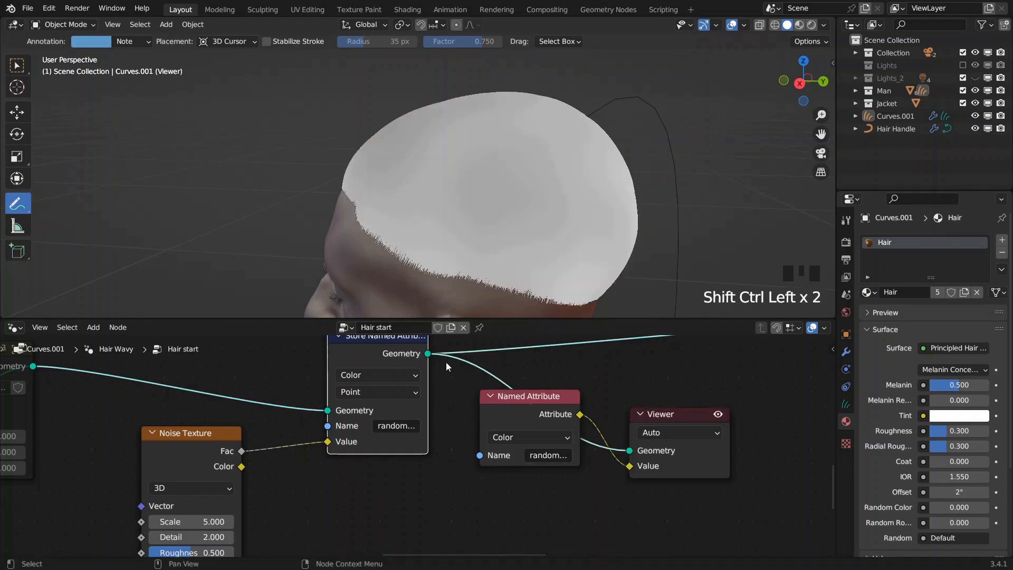
- Try a different Scale on the Noise Texture node
{"action": "middle_click_drag", "start_coordinate": [336, 518], "coordinate": [485, 462]}
{"action": "left_click", "coordinate": [349, 466]}
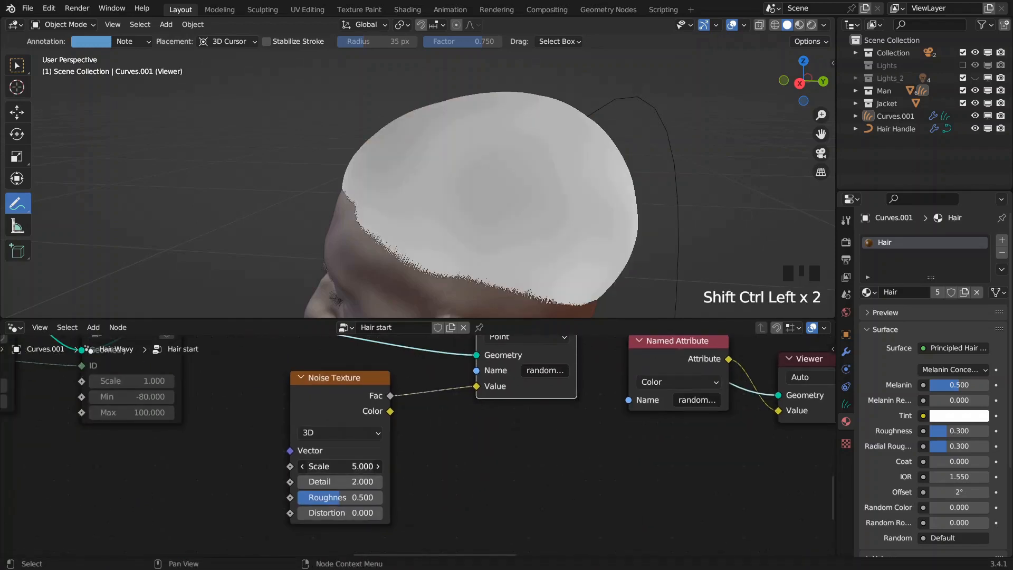
{"action": "mouse_move", "coordinate": [348, 466]}
{"action": "left_mouse_down"}
{"action": "mouse_move", "coordinate": [433, 466]}
{"action": "mouse_move", "coordinate": [333, 465]}
{"action": "left_mouse_up"}
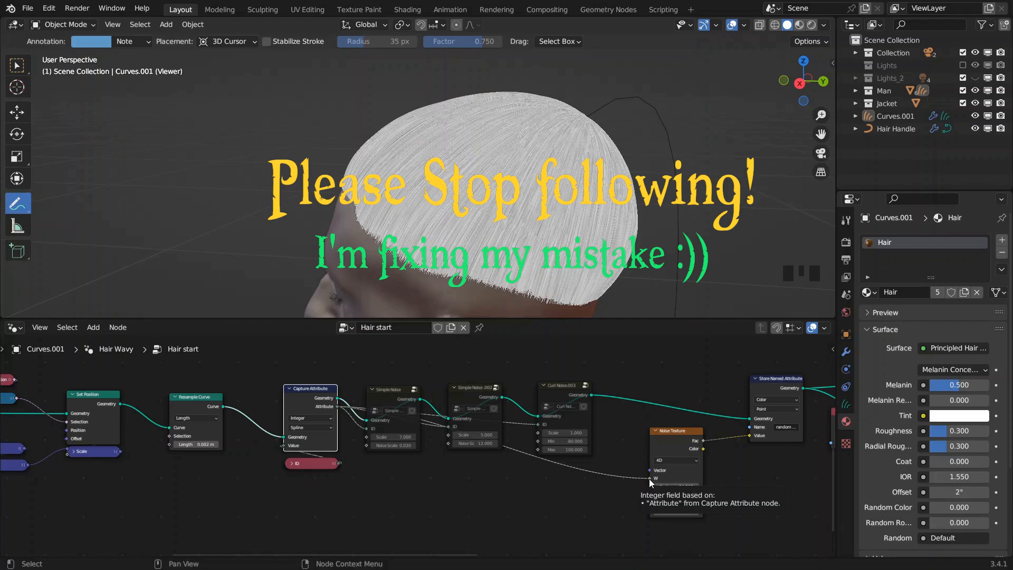
- Set the 4D Noise Texture node's Scale to 0.1
{"action": "scroll", "coordinate": [650, 483], "scroll_direction": "up", "scroll_amount": 5}
{"action": "middle_click_drag", "start_coordinate": [649, 483], "coordinate": [473, 452]}
{"action": "left_click", "coordinate": [512, 458]}
{"action": "key", "text": "Return"}
{"action": "left_click", "coordinate": [512, 458]}
{"action": "type", "text": "0.1"}
{"action": "key", "text": "Return"}
{"action": "left_click", "coordinate": [512, 457]}
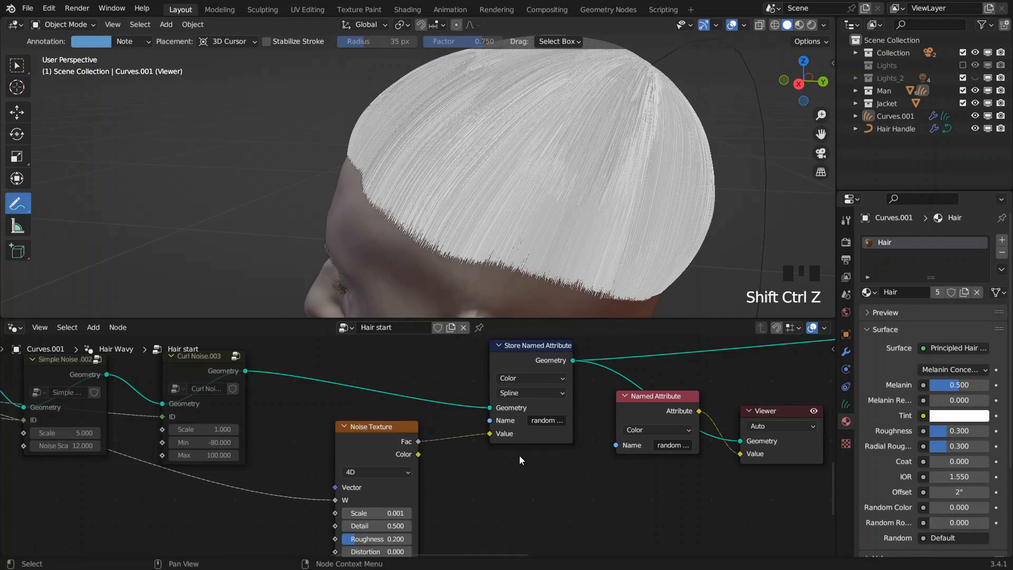
- Check the Store Named Attribute node's domain setting and the Capture Attribute link into the Noise Texture's W input
{"action": "left_click", "coordinate": [540, 393]}
{"action": "left_click", "coordinate": [540, 393]}
{"action": "middle_click_drag", "start_coordinate": [329, 472], "coordinate": [574, 443]}
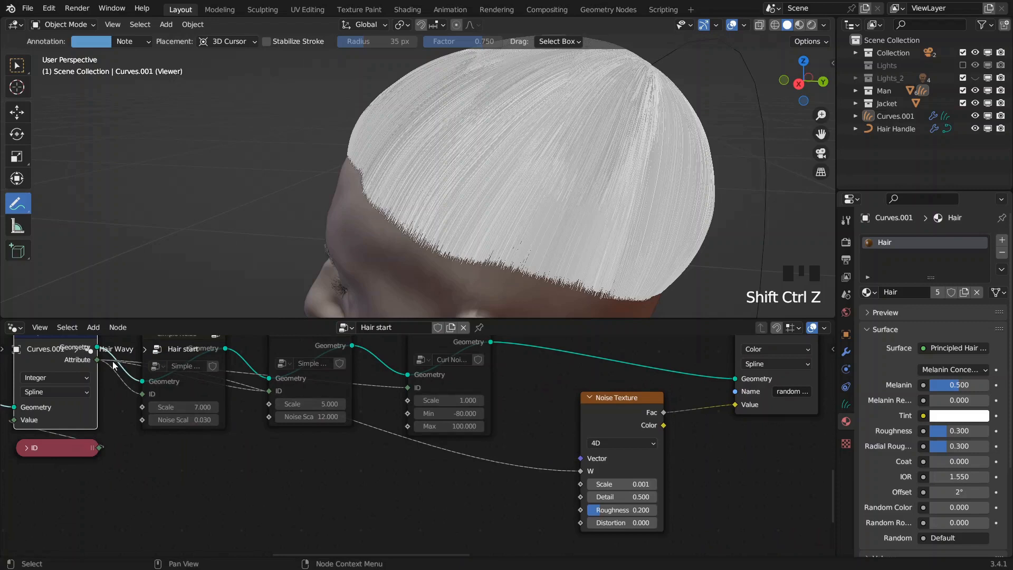
- Cut the link into the Noise Texture node's W input and switch the texture to 3D
{"action": "middle_click_drag", "start_coordinate": [113, 364], "coordinate": [126, 373]}
{"action": "middle_click_drag", "start_coordinate": [596, 516], "coordinate": [476, 454]}
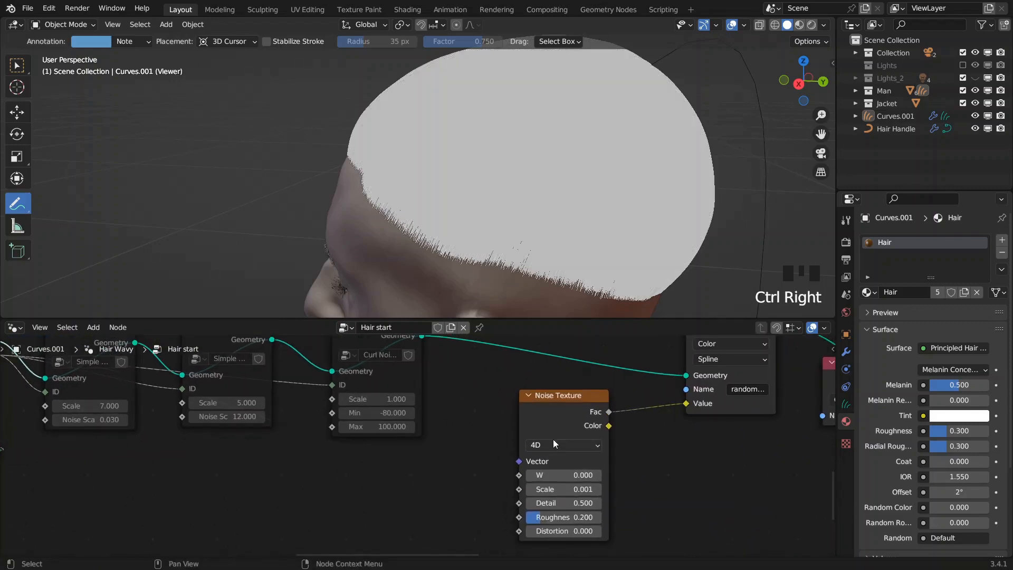
{"action": "left_click", "coordinate": [557, 453]}
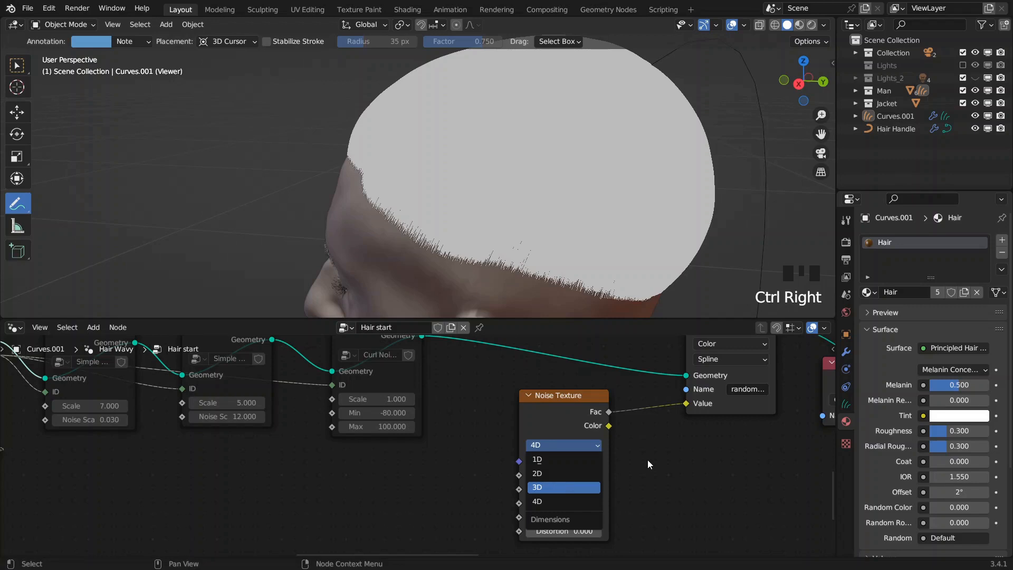
{"action": "left_click", "coordinate": [591, 487]}
- Set the 3D Noise Texture's Scale to 200 after trying 100 and 150
{"action": "middle_click_drag", "start_coordinate": [627, 468], "coordinate": [479, 470]}
{"action": "left_click", "coordinate": [425, 476]}
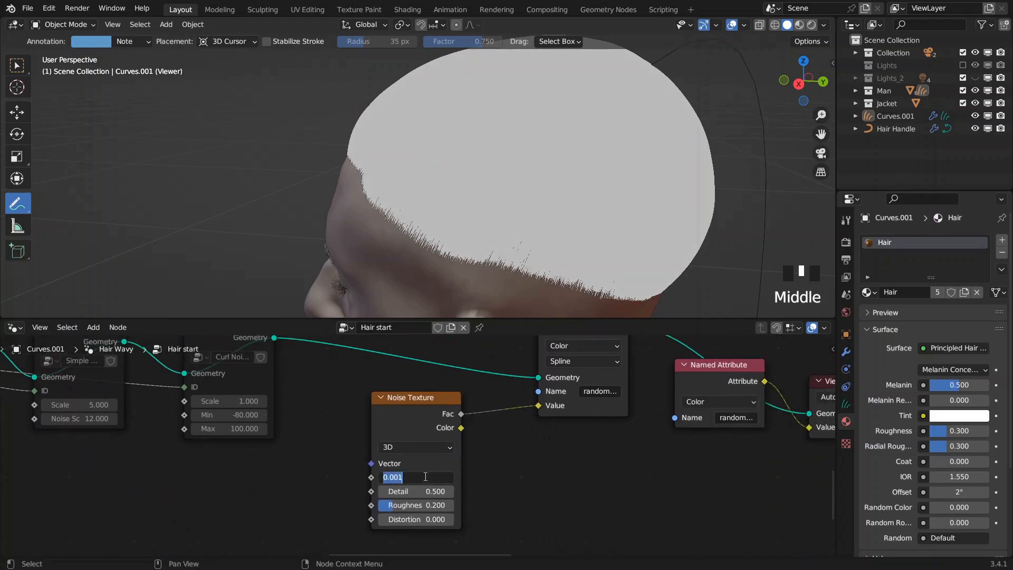
{"action": "type", "text": "100"}
{"action": "key", "text": "Return"}
{"action": "left_click", "coordinate": [424, 476]}
{"action": "type", "text": "150"}
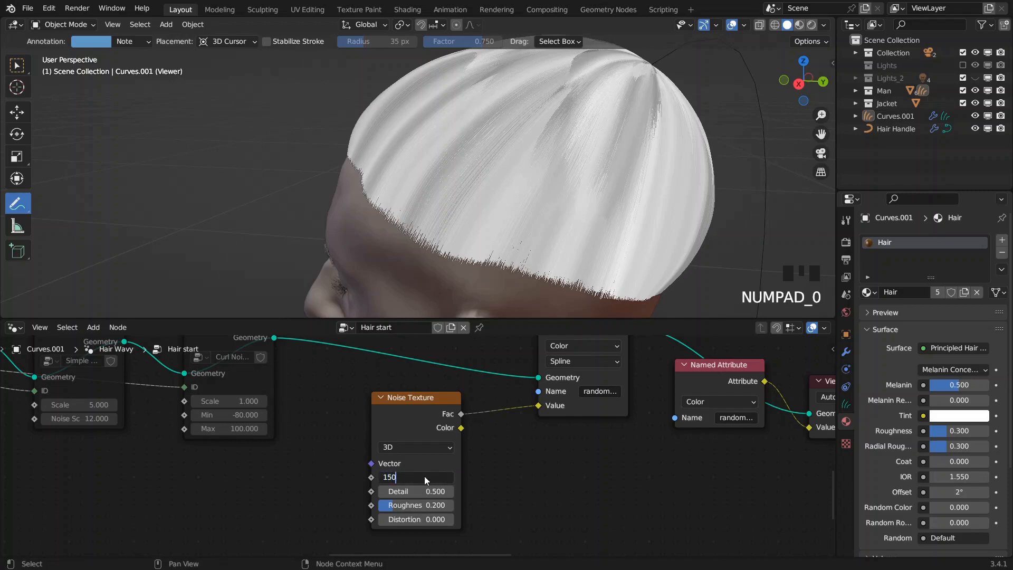
{"action": "key", "text": "Return"}
{"action": "left_click", "coordinate": [424, 477]}
{"action": "type", "text": "200"}
{"action": "key", "text": "Return"}
- Set the Noise Texture's Detail to 2, Roughness to 0.6 and Distortion to 0.1
{"action": "left_click", "coordinate": [428, 490]}
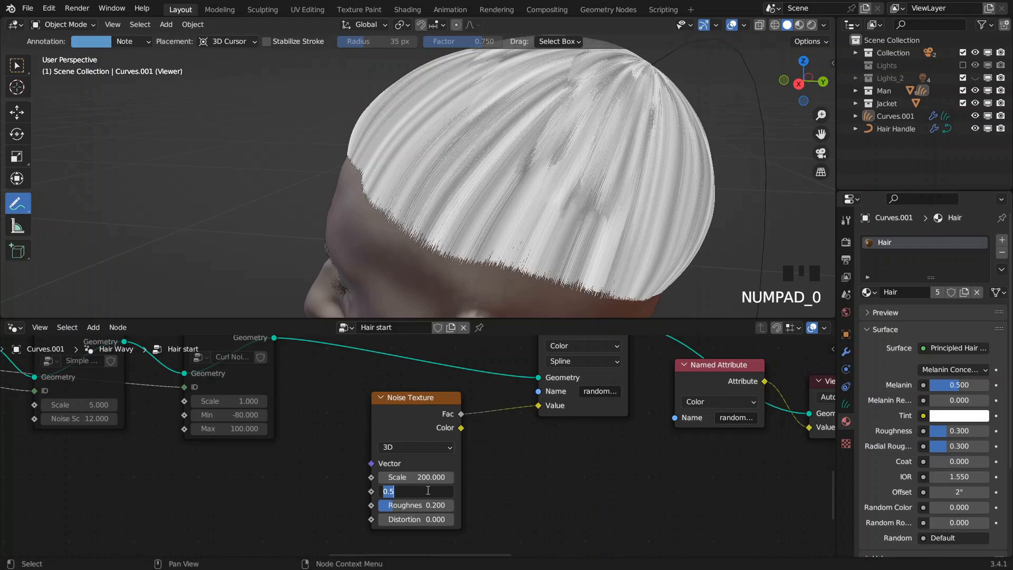
{"action": "type", "text": "2"}
{"action": "left_click", "coordinate": [427, 491]}
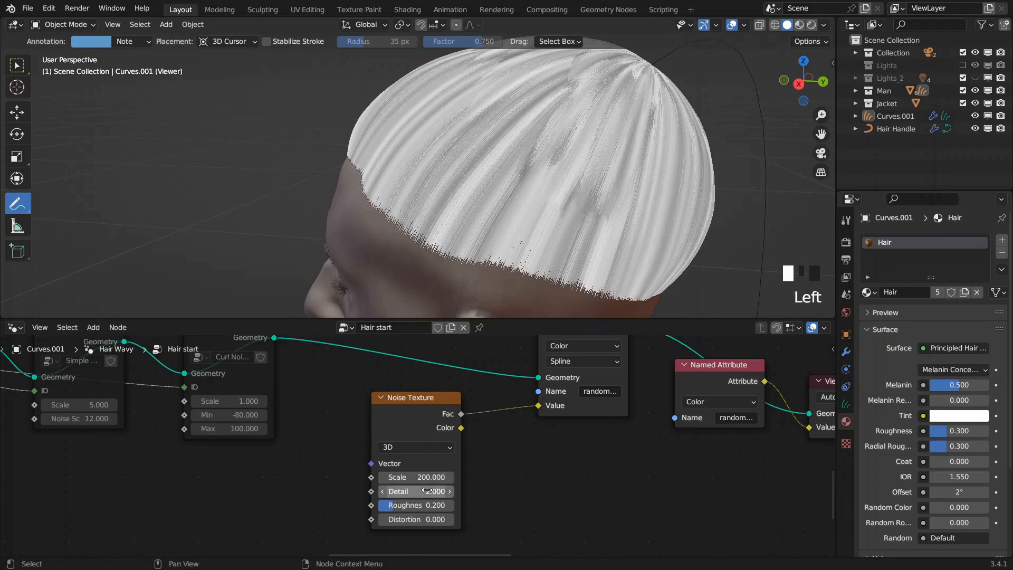
{"action": "left_click", "coordinate": [417, 504]}
{"action": "type", "text": "0.6"}
{"action": "left_click", "coordinate": [421, 512]}
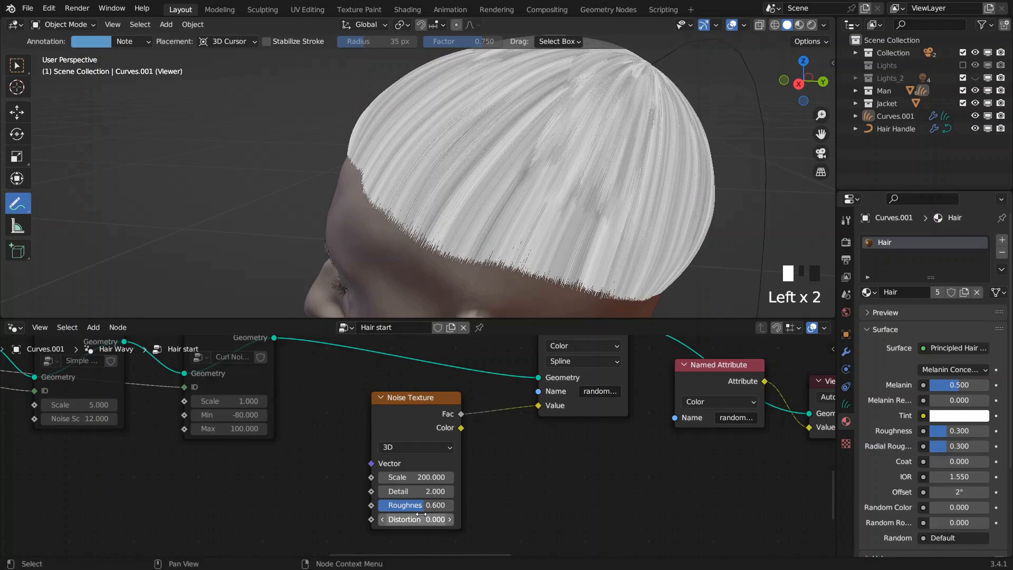
{"action": "left_click_drag", "start_coordinate": [424, 519], "coordinate": [426, 519]}
{"action": "middle_click_drag", "start_coordinate": [464, 227], "coordinate": [420, 294]}
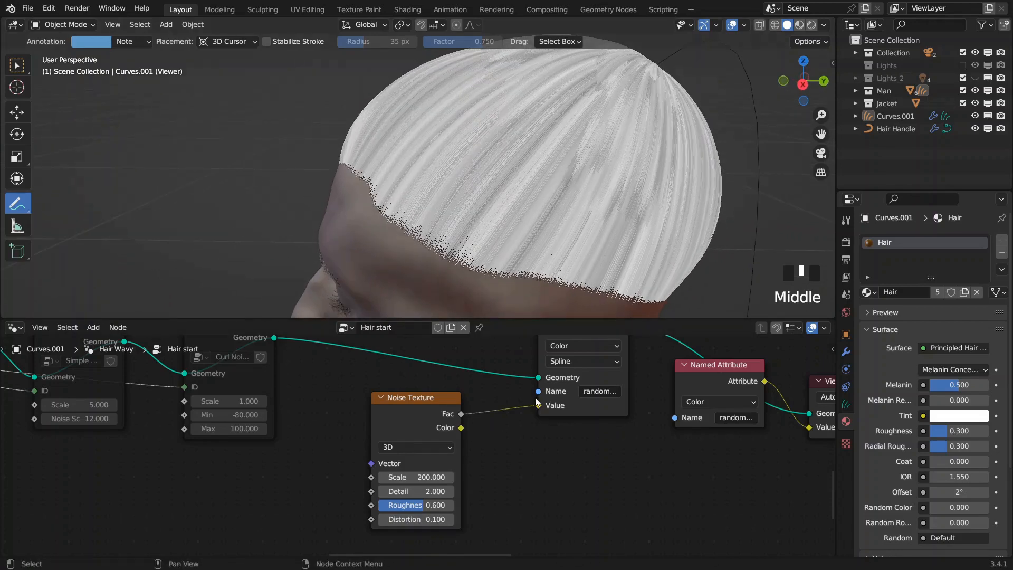
- Duplicate the Join Geometry node and connect the two loose hair branches, including the Trim Curve branch, into the copy
{"action": "middle_click_drag", "start_coordinate": [534, 402], "coordinate": [447, 448]}
{"action": "scroll", "coordinate": [632, 411], "scroll_direction": "down", "scroll_amount": 6}
{"action": "middle_click_drag", "start_coordinate": [632, 410], "coordinate": [582, 446]}
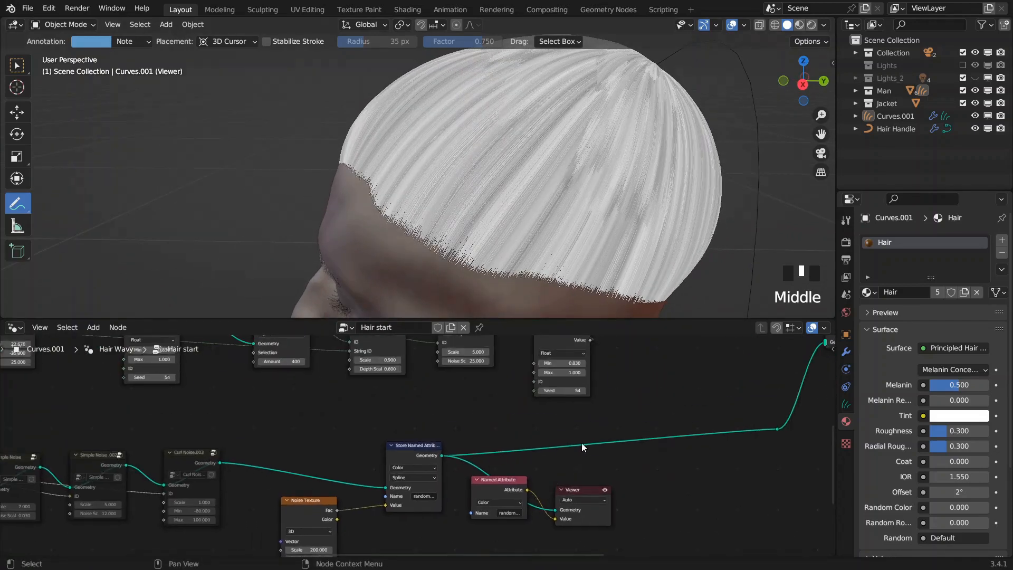
{"action": "middle_click_drag", "start_coordinate": [654, 343], "coordinate": [540, 465]}
{"action": "middle_click_drag", "start_coordinate": [631, 446], "coordinate": [486, 425]}
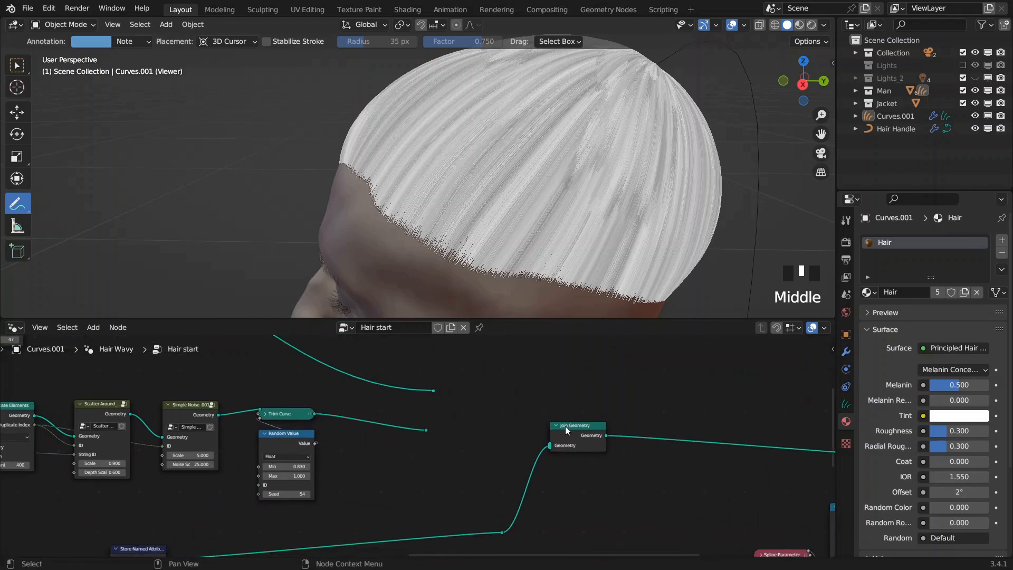
{"action": "left_click_drag", "start_coordinate": [579, 433], "coordinate": [660, 446]}
{"action": "left_click", "coordinate": [660, 445]}
{"action": "key", "text": "shift+d"}
{"action": "left_click", "coordinate": [496, 407]}
{"action": "left_click_drag", "start_coordinate": [433, 391], "coordinate": [464, 422]}
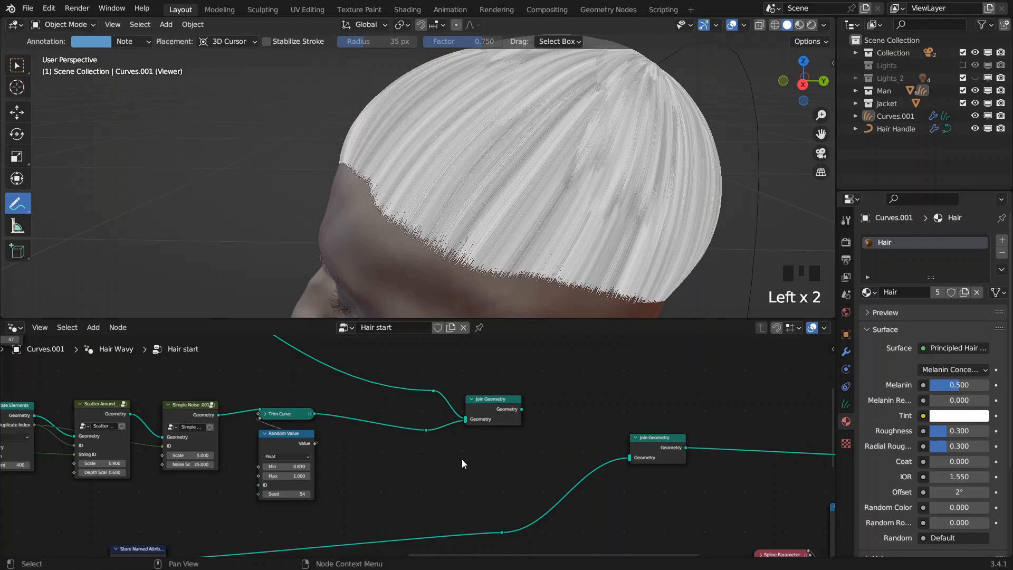
- Connect the new Join Geometry node's output to the final Join Geometry node
{"action": "middle_click_drag", "start_coordinate": [461, 459], "coordinate": [493, 416]}
{"action": "scroll", "coordinate": [490, 415], "scroll_direction": "down", "scroll_amount": 1}
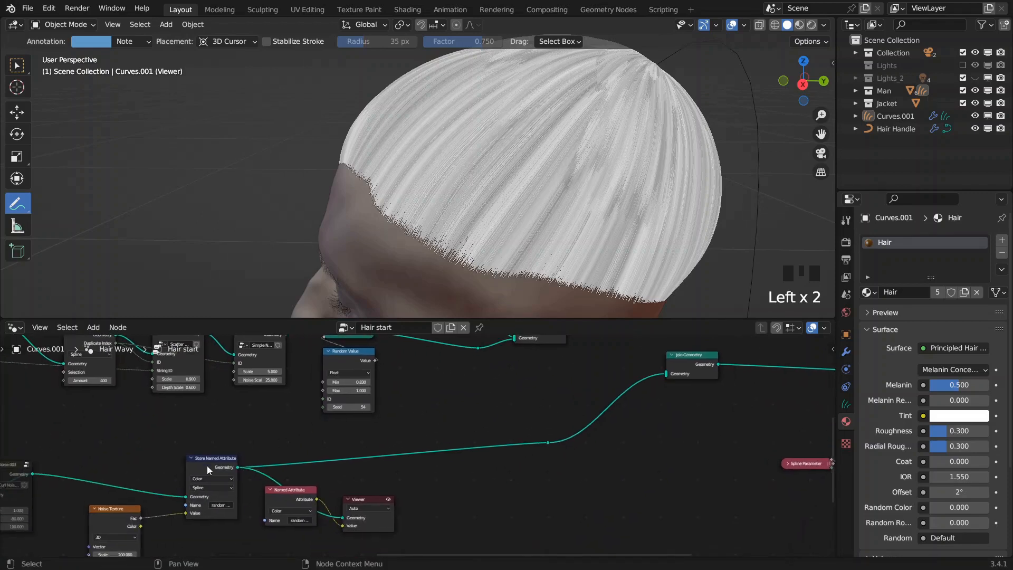
{"action": "left_click", "coordinate": [207, 466]}
{"action": "middle_click_drag", "start_coordinate": [709, 381], "coordinate": [559, 433]}
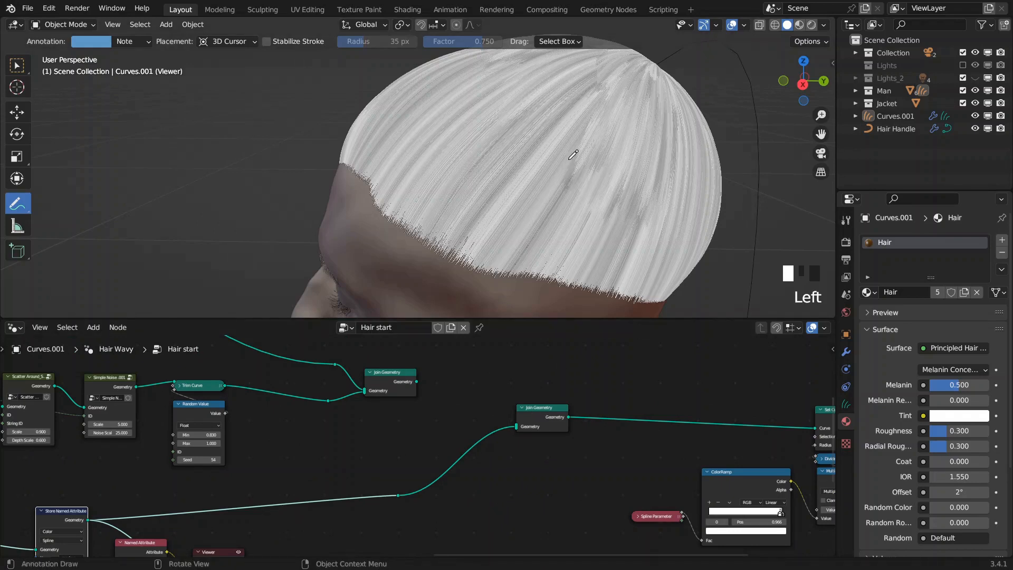
{"action": "middle_click_drag", "start_coordinate": [380, 368], "coordinate": [441, 381]}
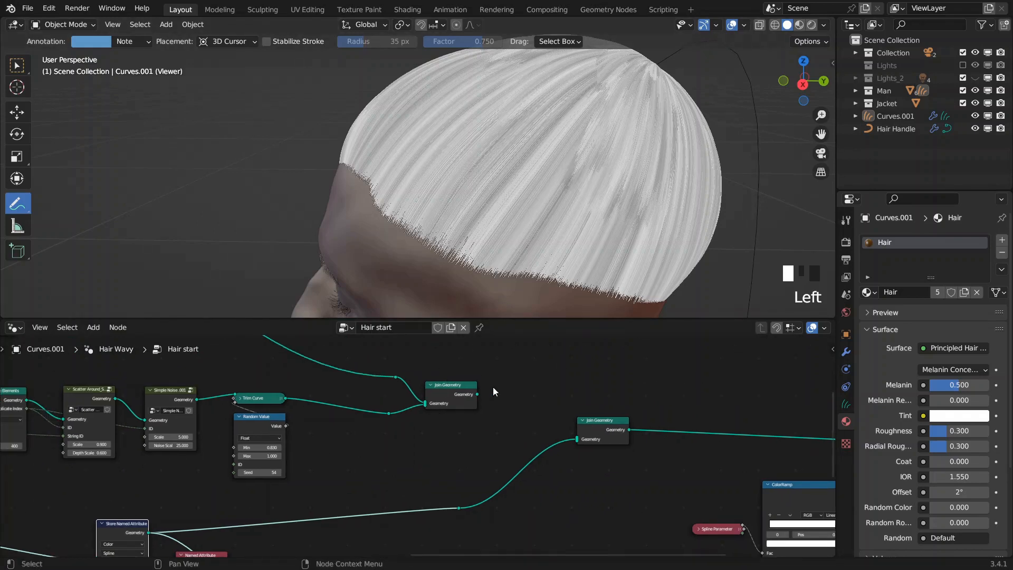
{"action": "scroll", "coordinate": [447, 448], "scroll_direction": "up", "scroll_amount": 2}
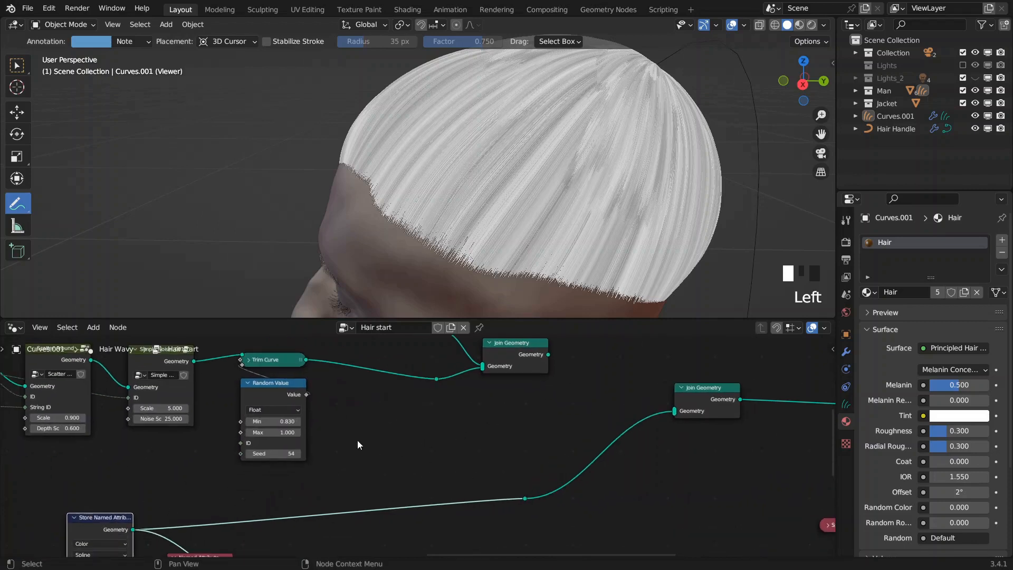
{"action": "middle_click_drag", "start_coordinate": [544, 391], "coordinate": [464, 437]}
{"action": "scroll", "coordinate": [462, 437], "scroll_direction": "up", "scroll_amount": 3}
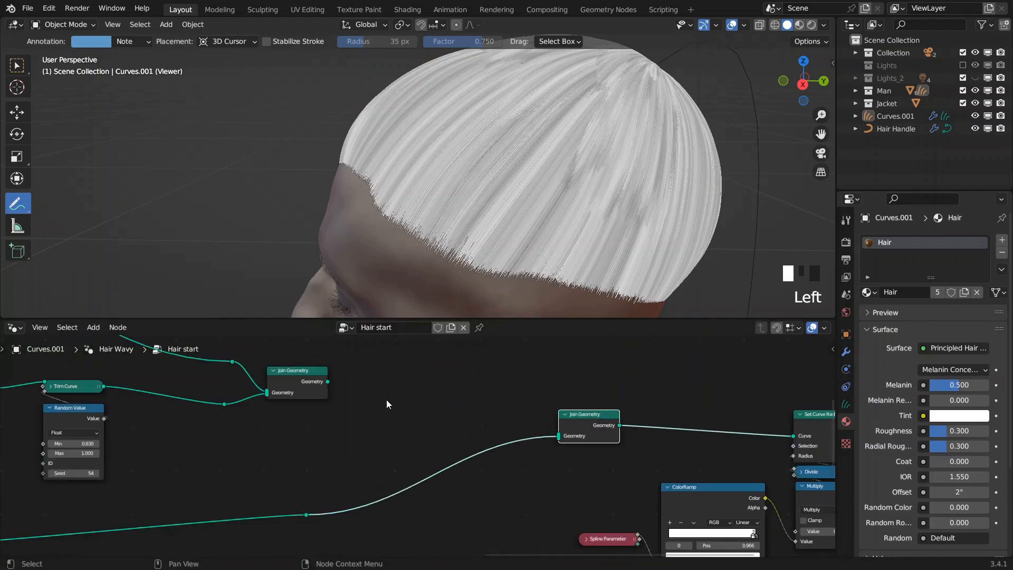
{"action": "left_click", "coordinate": [350, 397]}
{"action": "left_click_drag", "start_coordinate": [328, 381], "coordinate": [552, 437]}
- Duplicate the Store Named Attribute and Noise Texture nodes and place the copies beside the new Join Geometry node
{"action": "middle_click_drag", "start_coordinate": [344, 459], "coordinate": [408, 434]}
{"action": "scroll", "coordinate": [419, 432], "scroll_direction": "down", "scroll_amount": 6}
{"action": "left_click_drag", "start_coordinate": [236, 438], "coordinate": [167, 517]}
{"action": "key", "text": "shift+d"}
{"action": "left_click", "coordinate": [496, 403]}
{"action": "middle_click_drag", "start_coordinate": [498, 401], "coordinate": [356, 508]}
{"action": "scroll", "coordinate": [355, 508], "scroll_direction": "up", "scroll_amount": 6}
{"action": "left_click", "coordinate": [396, 430]}
- Route the new Join Geometry through the duplicated Store Named Attribute into the final Join Geometry and cut the direct link
{"action": "left_click_drag", "start_coordinate": [362, 403], "coordinate": [439, 481]}
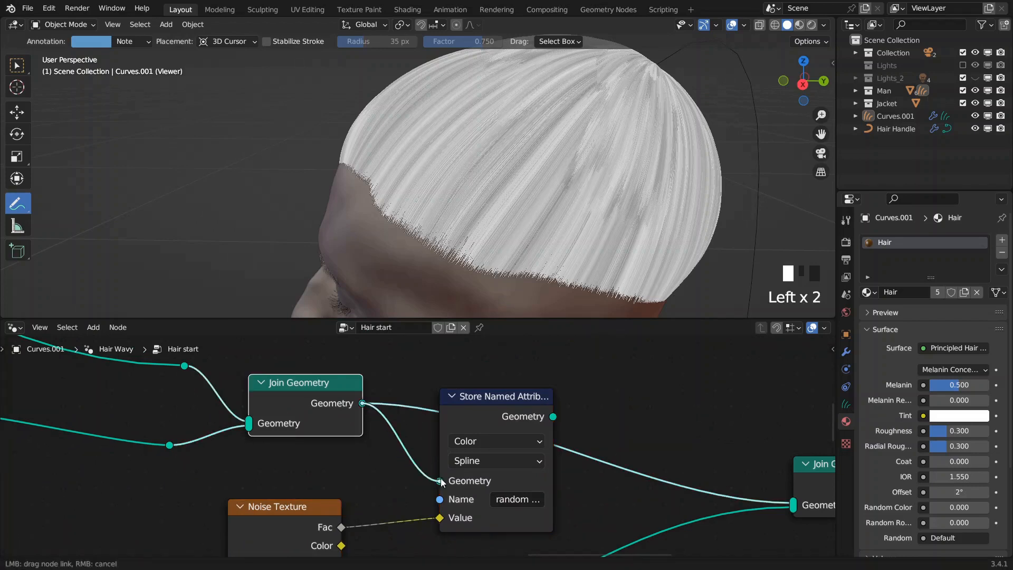
{"action": "middle_click_drag", "start_coordinate": [440, 480], "coordinate": [366, 449]}
{"action": "left_click_drag", "start_coordinate": [479, 385], "coordinate": [719, 473]}
{"action": "right_click_drag", "start_coordinate": [578, 459], "coordinate": [586, 401], "text": "ctrl"}
- Move the Named Attribute and Viewer nodes near the duplicated Store Named Attribute and connect its geometry to the Viewer
{"action": "scroll", "coordinate": [475, 477], "scroll_direction": "down", "scroll_amount": 3}
{"action": "middle_click_drag", "start_coordinate": [458, 479], "coordinate": [602, 404]}
{"action": "scroll", "coordinate": [589, 402], "scroll_direction": "down", "scroll_amount": 5}
{"action": "left_click", "coordinate": [257, 524]}
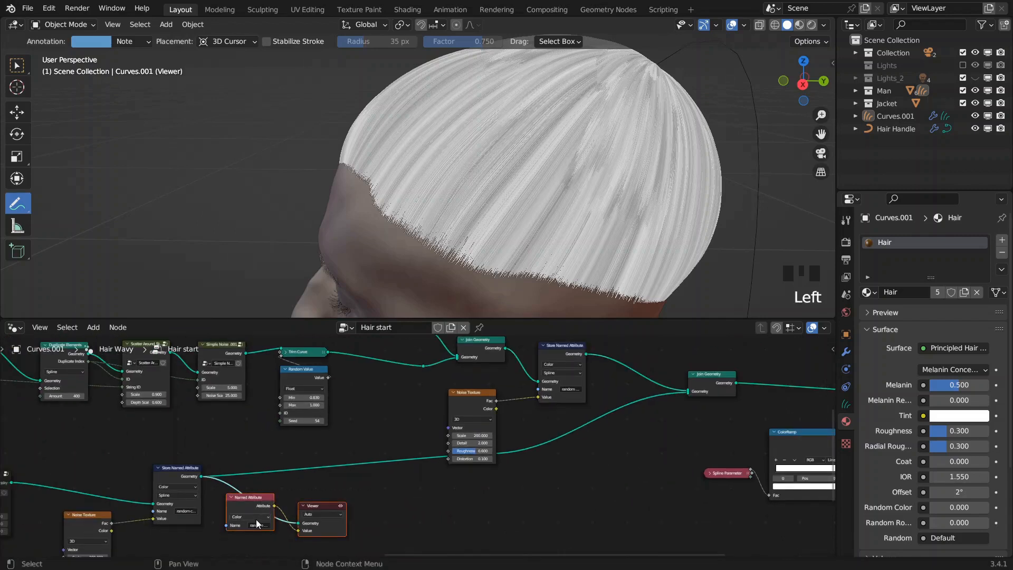
{"action": "left_click_drag", "start_coordinate": [259, 520], "coordinate": [599, 466]}
{"action": "scroll", "coordinate": [550, 395], "scroll_direction": "up", "scroll_amount": 4}
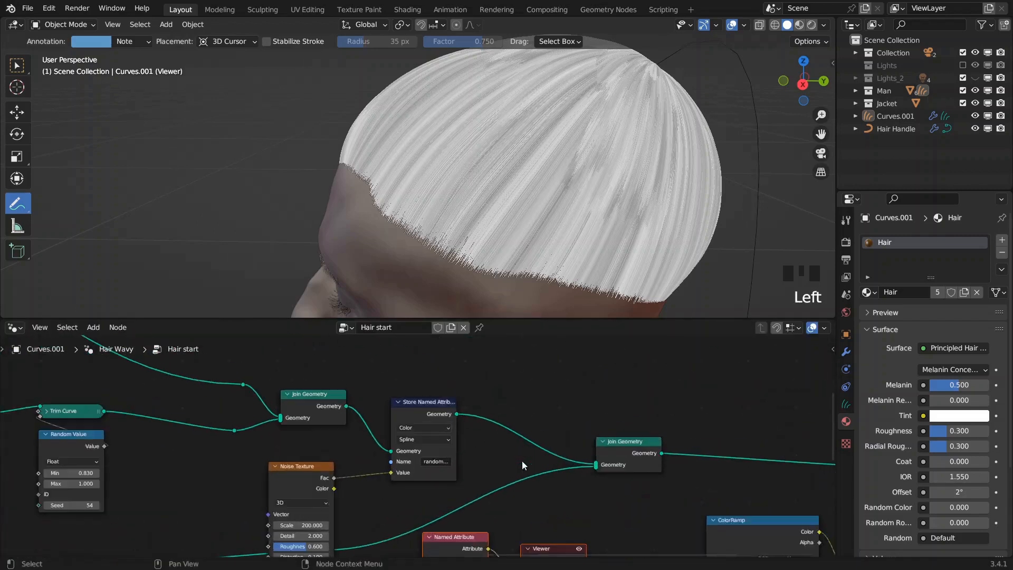
{"action": "middle_click_drag", "start_coordinate": [551, 395], "coordinate": [550, 384]}
{"action": "left_click", "coordinate": [608, 533]}
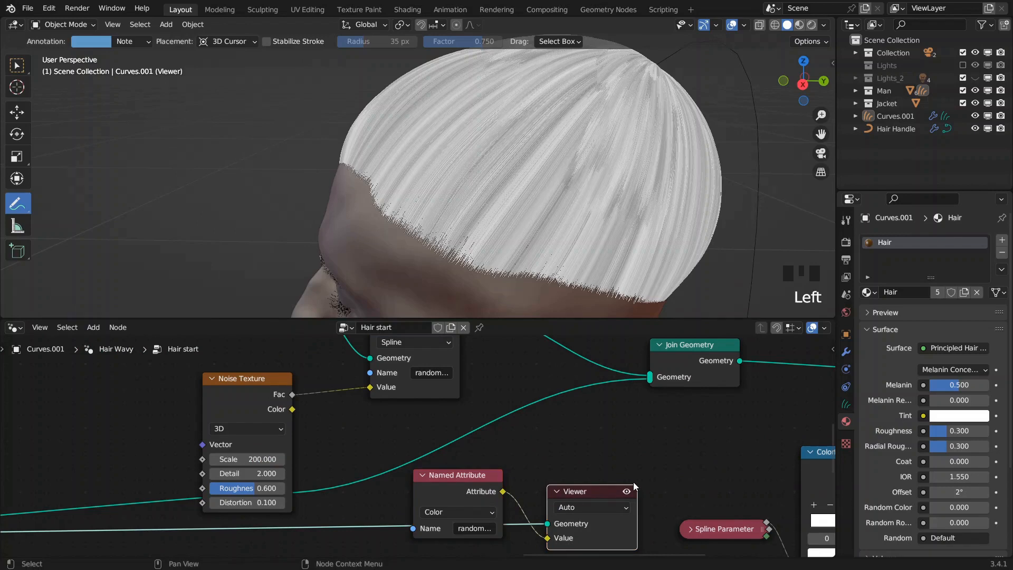
{"action": "left_click", "coordinate": [654, 464]}
{"action": "left_click_drag", "start_coordinate": [595, 498], "coordinate": [640, 434]}
{"action": "middle_click_drag", "start_coordinate": [555, 416], "coordinate": [558, 480]}
{"action": "left_click_drag", "start_coordinate": [462, 371], "coordinate": [583, 521]}
- Try a Scale of 100 and another test value on the duplicated Noise Texture node
{"action": "scroll", "coordinate": [570, 254], "scroll_direction": "down", "scroll_amount": 4}
{"action": "middle_click_drag", "start_coordinate": [570, 247], "coordinate": [481, 251]}
{"action": "scroll", "coordinate": [452, 504], "scroll_direction": "up", "scroll_amount": 5}
{"action": "middle_click_drag", "start_coordinate": [452, 504], "coordinate": [541, 377]}
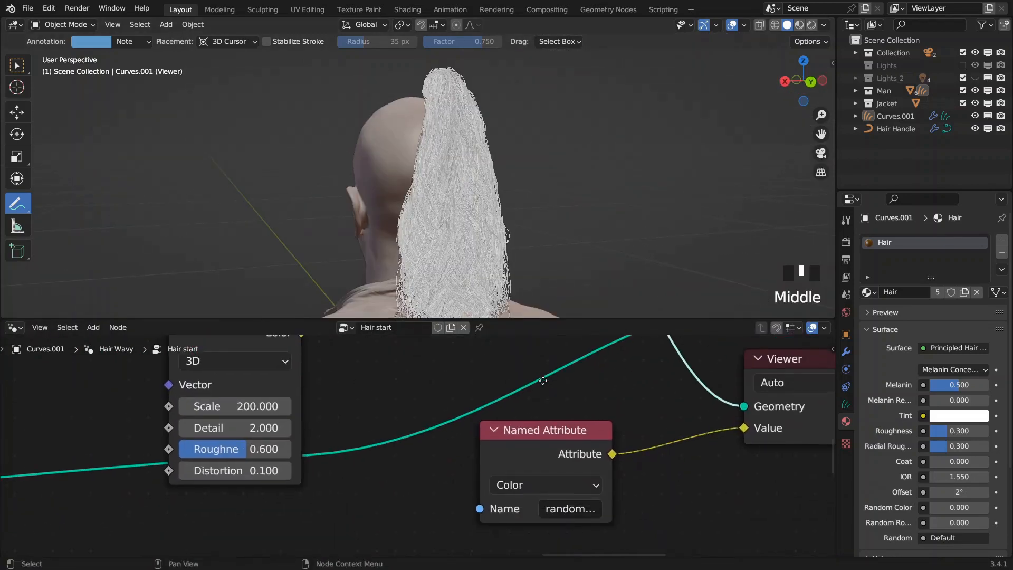
{"action": "middle_click_drag", "start_coordinate": [480, 387], "coordinate": [575, 412]}
{"action": "middle_click_drag", "start_coordinate": [471, 410], "coordinate": [569, 440]}
{"action": "left_click", "coordinate": [440, 462]}
{"action": "type", "text": "100"}
{"action": "key", "text": "Return"}
{"action": "left_click", "coordinate": [442, 462]}
{"action": "type", "text": "1"}
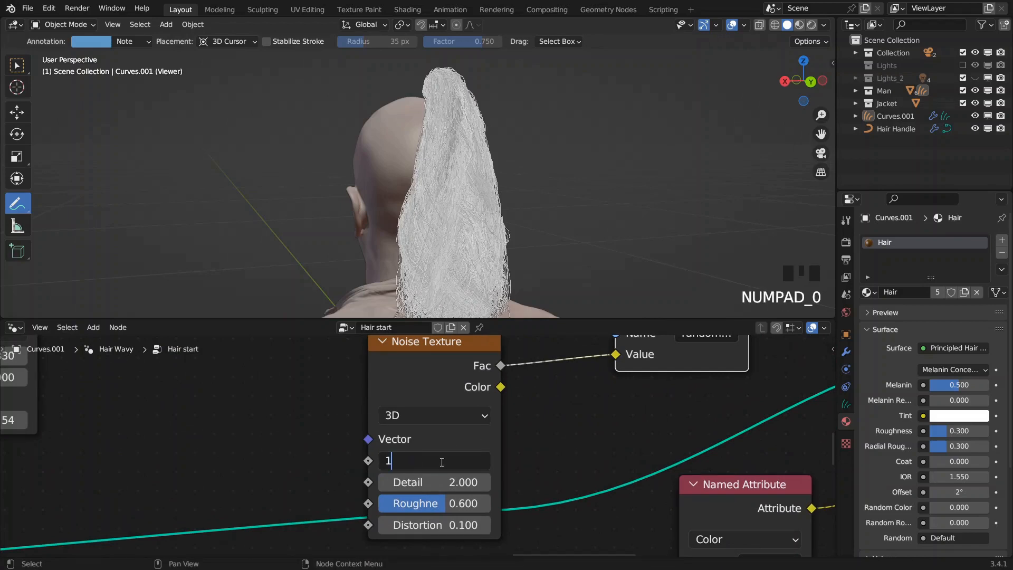
{"action": "type", "text": ".550"}
{"action": "key", "text": "Return"}
- Compare Scale values of 100 and 200 on the duplicated Noise Texture against the ponytail hair
{"action": "scroll", "coordinate": [479, 206], "scroll_direction": "up", "scroll_amount": 2}
{"action": "middle_click_drag", "start_coordinate": [479, 206], "coordinate": [498, 217]}
{"action": "middle_click_drag", "start_coordinate": [498, 218], "coordinate": [490, 280], "text": "shift"}
{"action": "middle_click_drag", "start_coordinate": [490, 281], "coordinate": [437, 237]}
{"action": "left_click", "coordinate": [441, 461]}
{"action": "type", "text": "100"}
{"action": "key", "text": "Return"}
{"action": "scroll", "coordinate": [463, 226], "scroll_direction": "down", "scroll_amount": 2}
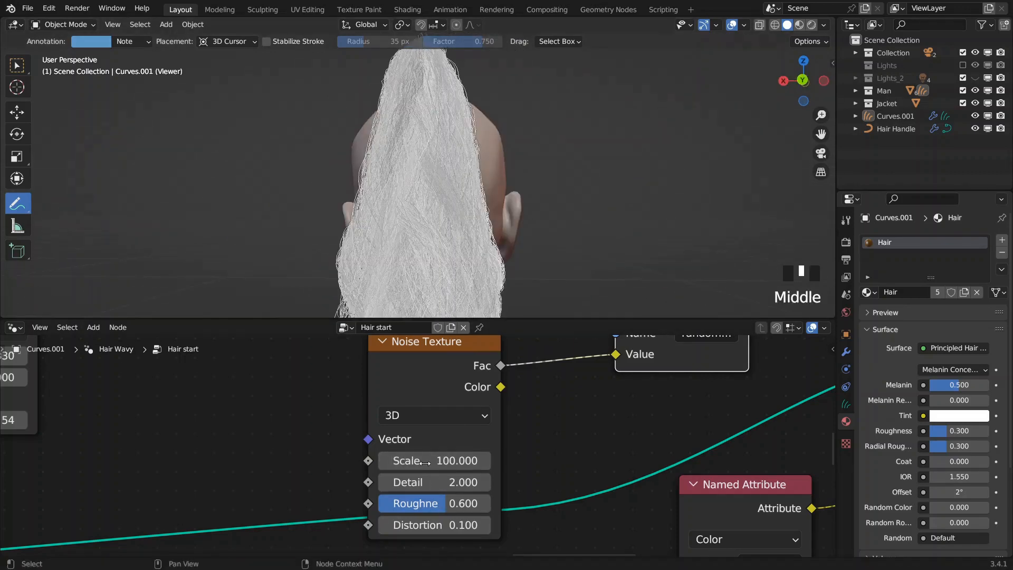
{"action": "left_click", "coordinate": [433, 464]}
{"action": "type", "text": "200"}
{"action": "key", "text": "Return"}
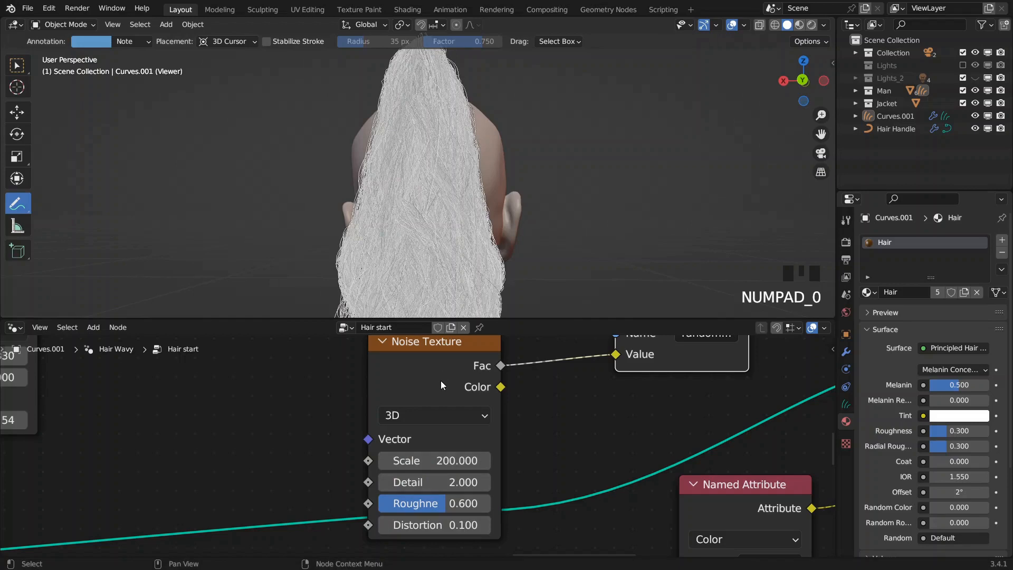
- Set the duplicated Noise Texture's Scale to 300 after trying 400
{"action": "left_click", "coordinate": [433, 462]}
{"action": "type", "text": "400"}
{"action": "key", "text": "Return"}
{"action": "left_click", "coordinate": [435, 462]}
{"action": "type", "text": "300"}
{"action": "key", "text": "Return"}
{"action": "middle_click_drag", "start_coordinate": [452, 255], "coordinate": [401, 253]}
{"action": "scroll", "coordinate": [570, 232], "scroll_direction": "up", "scroll_amount": 2}
{"action": "scroll", "coordinate": [579, 223], "scroll_direction": "down", "scroll_amount": 3}
{"action": "scroll", "coordinate": [401, 254], "scroll_direction": "up", "scroll_amount": 4}
{"action": "scroll", "coordinate": [399, 482], "scroll_direction": "down", "scroll_amount": 2}
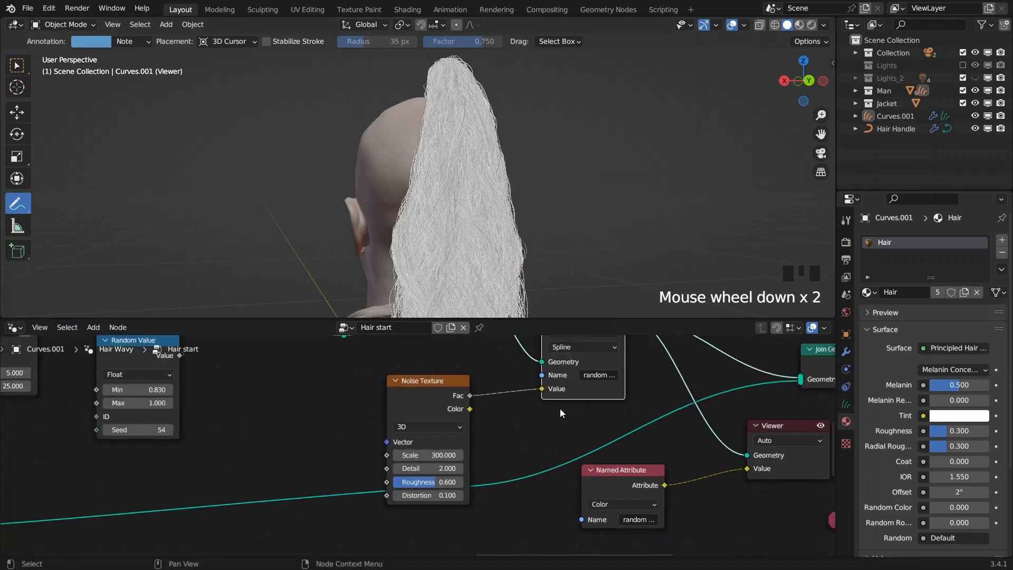
- Move the duplicated Noise Texture closer to its Join Geometry node and delete the Named Attribute and Viewer preview nodes
{"action": "left_click_drag", "start_coordinate": [399, 482], "coordinate": [409, 456]}
{"action": "middle_click_drag", "start_coordinate": [540, 411], "coordinate": [543, 363]}
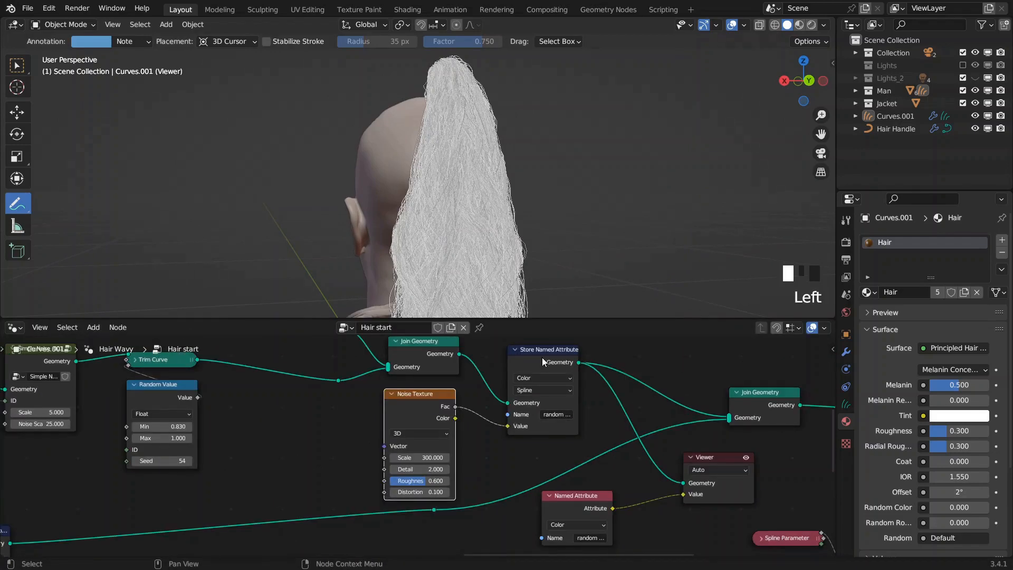
{"action": "left_click", "coordinate": [542, 363]}
{"action": "scroll", "coordinate": [412, 448], "scroll_direction": "down", "scroll_amount": 5}
{"action": "middle_click_drag", "start_coordinate": [447, 457], "coordinate": [489, 441]}
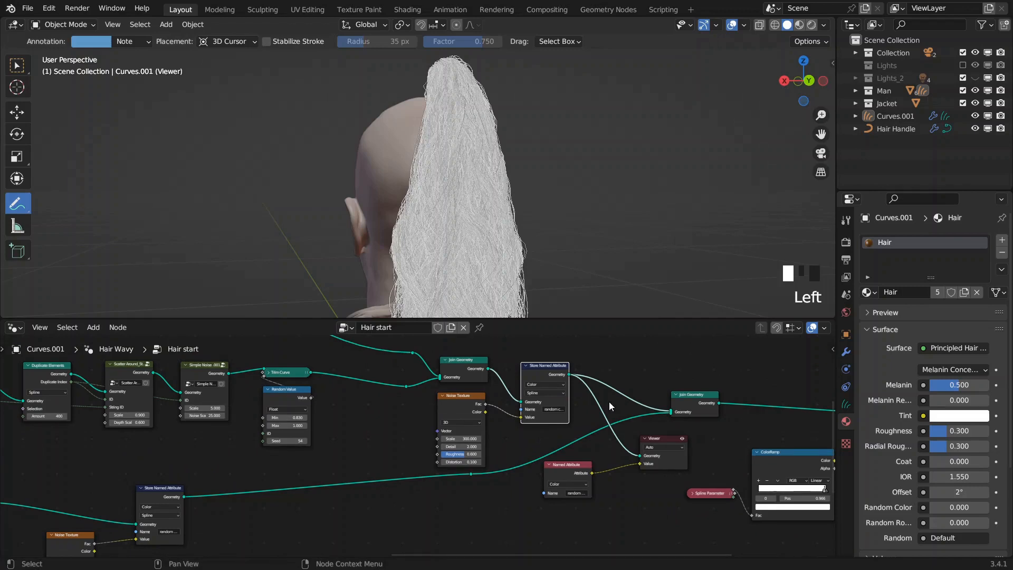
{"action": "middle_click_drag", "start_coordinate": [609, 412], "coordinate": [565, 432]}
{"action": "scroll", "coordinate": [574, 404], "scroll_direction": "up", "scroll_amount": 4}
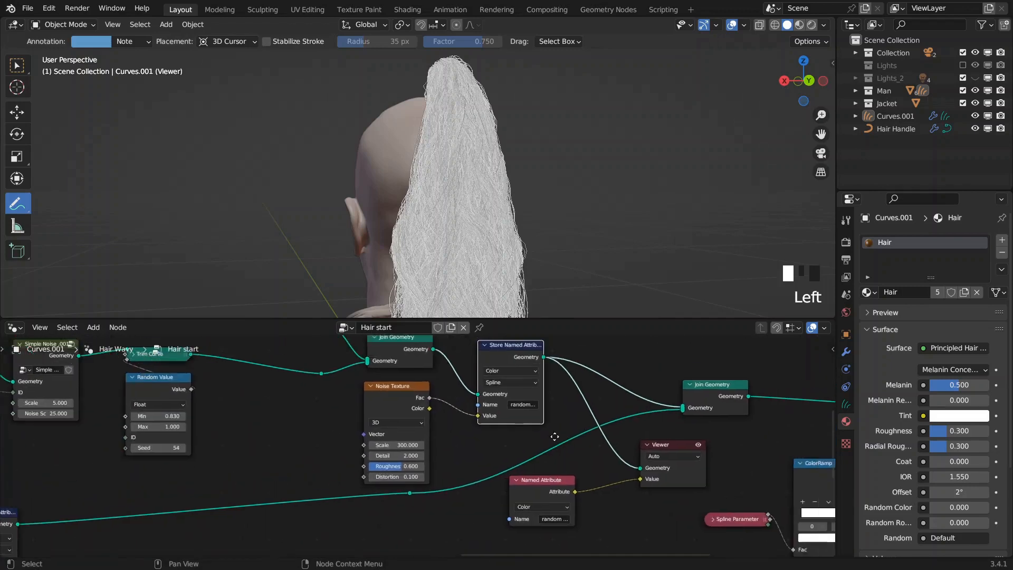
{"action": "middle_click_drag", "start_coordinate": [655, 422], "coordinate": [566, 456]}
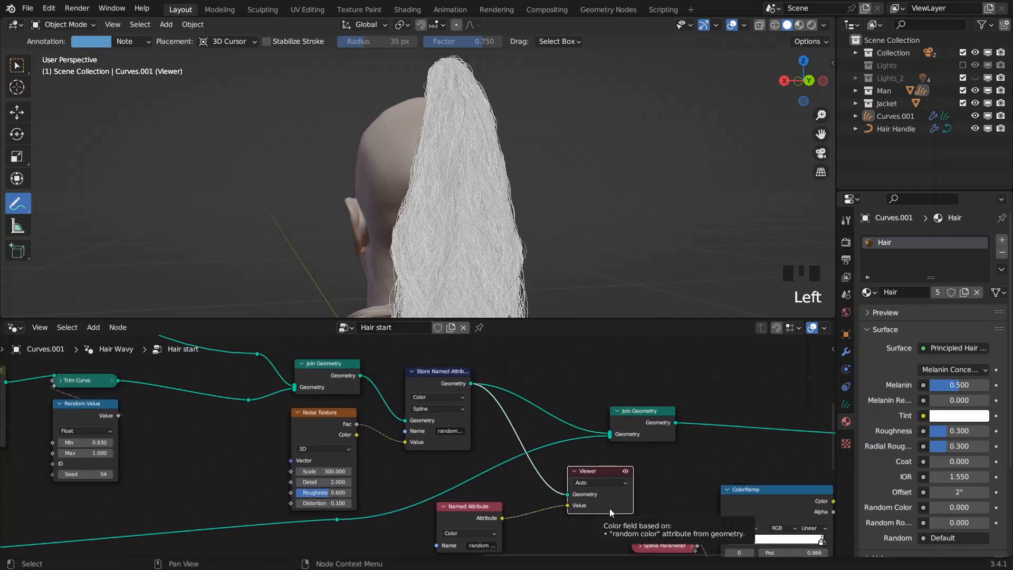
{"action": "middle_click_drag", "start_coordinate": [572, 538], "coordinate": [577, 520]}
{"action": "left_click_drag", "start_coordinate": [584, 531], "coordinate": [485, 483]}
{"action": "key", "text": "x"}
{"action": "middle_click_drag", "start_coordinate": [316, 410], "coordinate": [473, 429]}
{"action": "left_click_drag", "start_coordinate": [455, 400], "coordinate": [235, 471]}
- Examine the combined hair from behind and the Random Value settings of the Trim Curve following Curl Noise.002
{"action": "middle_click_drag", "start_coordinate": [517, 238], "coordinate": [454, 219]}
{"action": "scroll", "coordinate": [550, 246], "scroll_direction": "down", "scroll_amount": 3}
{"action": "scroll", "coordinate": [550, 246], "scroll_direction": "up", "scroll_amount": 2}
{"action": "scroll", "coordinate": [454, 219], "scroll_direction": "up", "scroll_amount": 1}
{"action": "scroll", "coordinate": [501, 443], "scroll_direction": "down", "scroll_amount": 6}
{"action": "middle_click_drag", "start_coordinate": [712, 343], "coordinate": [559, 520], "text": "shift"}
{"action": "middle_click_drag", "start_coordinate": [505, 442], "coordinate": [622, 506], "text": "shift"}
{"action": "scroll", "coordinate": [549, 464], "scroll_direction": "up", "scroll_amount": 8}
{"action": "middle_click_drag", "start_coordinate": [544, 504], "coordinate": [543, 441], "text": "shift"}
{"action": "scroll", "coordinate": [545, 447], "scroll_direction": "up", "scroll_amount": 2}
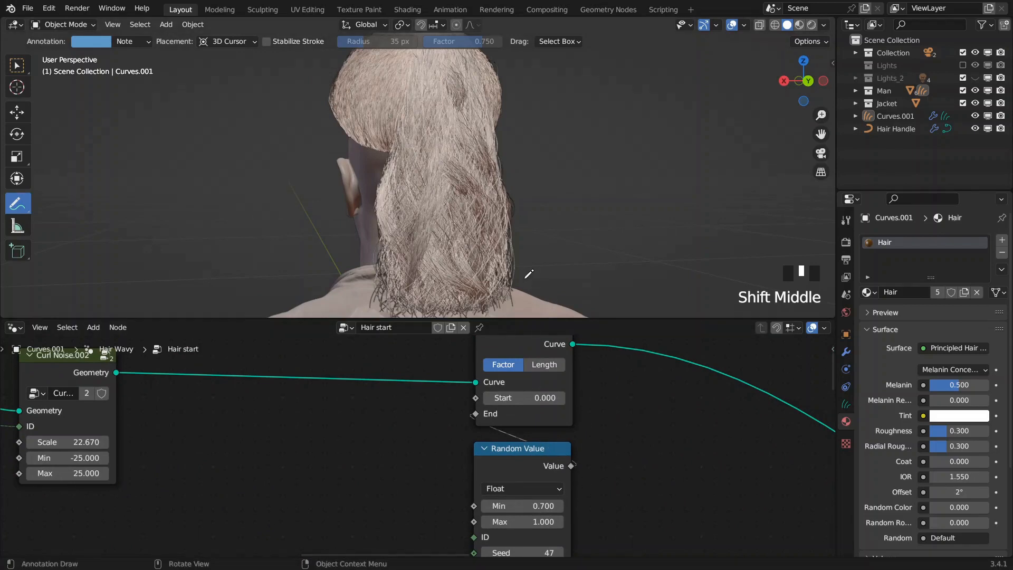
{"action": "middle_click_drag", "start_coordinate": [529, 276], "coordinate": [494, 260]}
{"action": "middle_click_drag", "start_coordinate": [615, 489], "coordinate": [590, 456]}
- Isolate the upper hair branch by unlinking the first Store Named Attribute and the lower Trim Curve from their Join Geometry nodes
{"action": "scroll", "coordinate": [621, 422], "scroll_direction": "down", "scroll_amount": 5}
{"action": "middle_click_drag", "start_coordinate": [770, 489], "coordinate": [411, 391]}
{"action": "right_click_drag", "start_coordinate": [711, 493], "coordinate": [745, 539], "text": "ctrl"}
{"action": "middle_click_drag", "start_coordinate": [442, 397], "coordinate": [603, 446]}
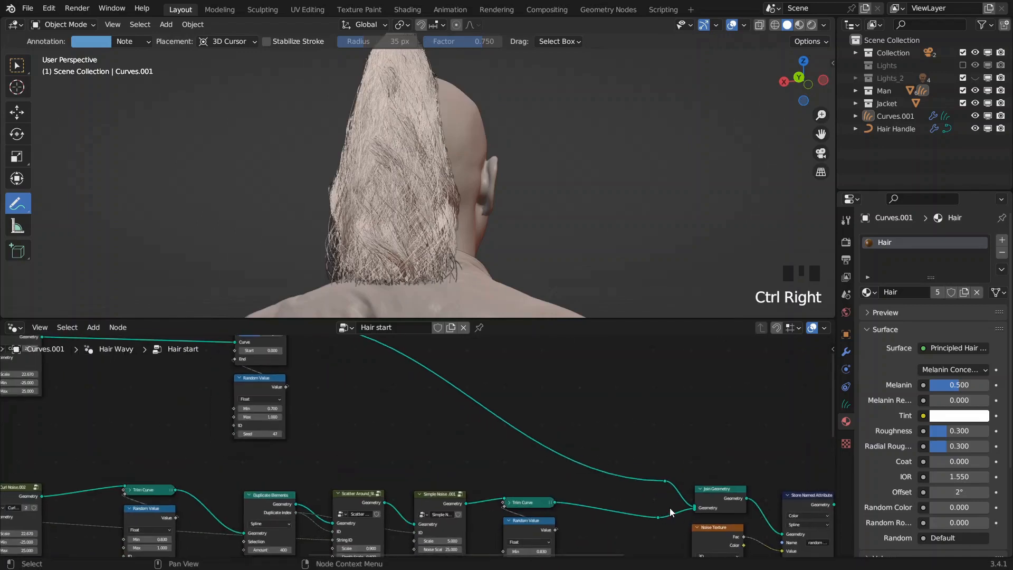
{"action": "left_click_drag", "start_coordinate": [696, 508], "coordinate": [673, 519]}
- Set the Min of the Random Value node driving the upper branch's Trim Curve to 0.6
{"action": "middle_click_drag", "start_coordinate": [372, 400], "coordinate": [477, 455]}
{"action": "scroll", "coordinate": [285, 453], "scroll_direction": "up", "scroll_amount": 3}
{"action": "left_click", "coordinate": [477, 457]}
{"action": "type", "text": ".6"}
{"action": "left_click", "coordinate": [477, 457]}
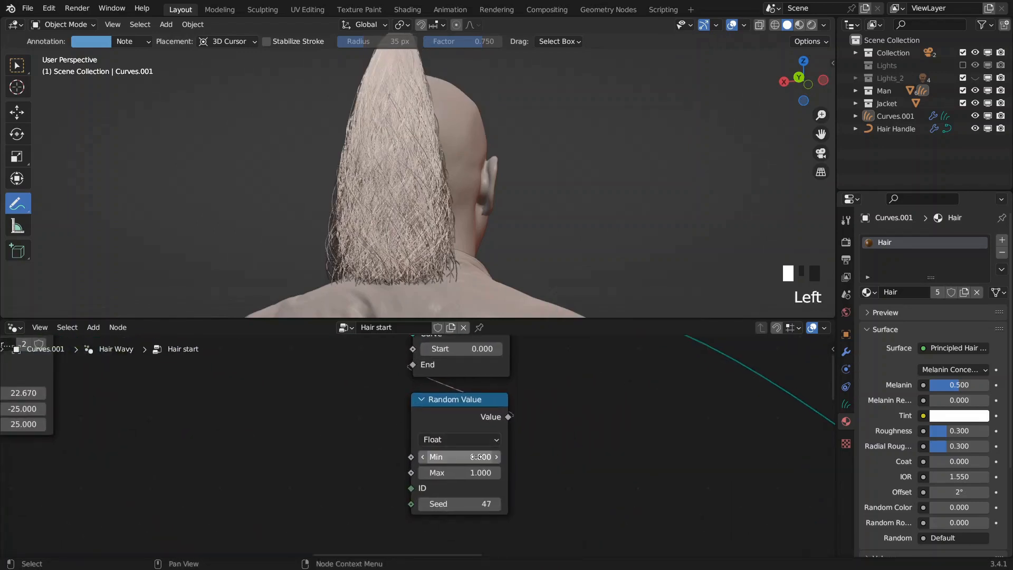
{"action": "middle_click_drag", "start_coordinate": [431, 232], "coordinate": [430, 236]}
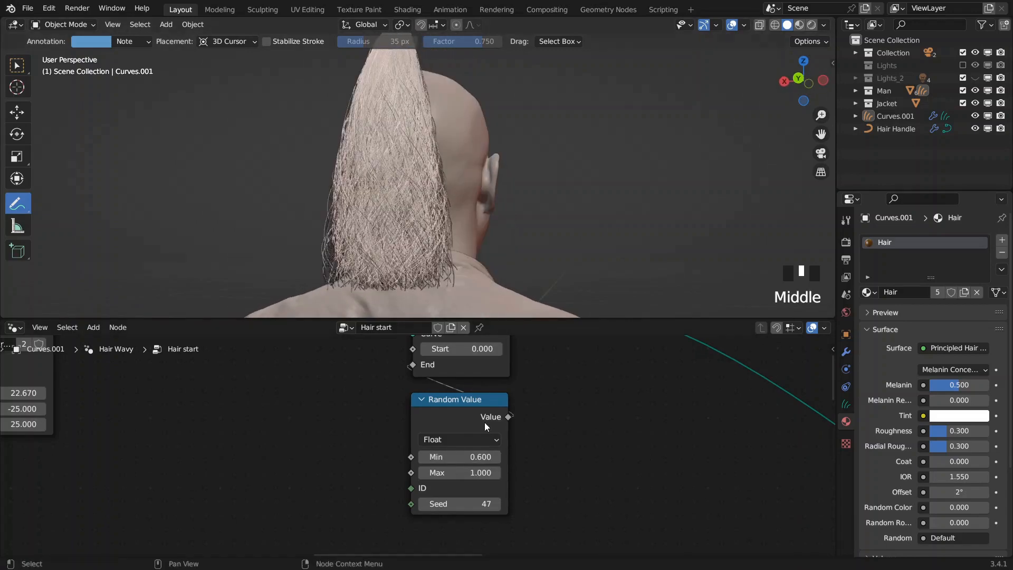
- Try a Min of 0.5 on the upper branch's Random Value and return it to 0.6
{"action": "left_click", "coordinate": [477, 456]}
{"action": "type", "text": ".5"}
{"action": "left_click", "coordinate": [478, 457]}
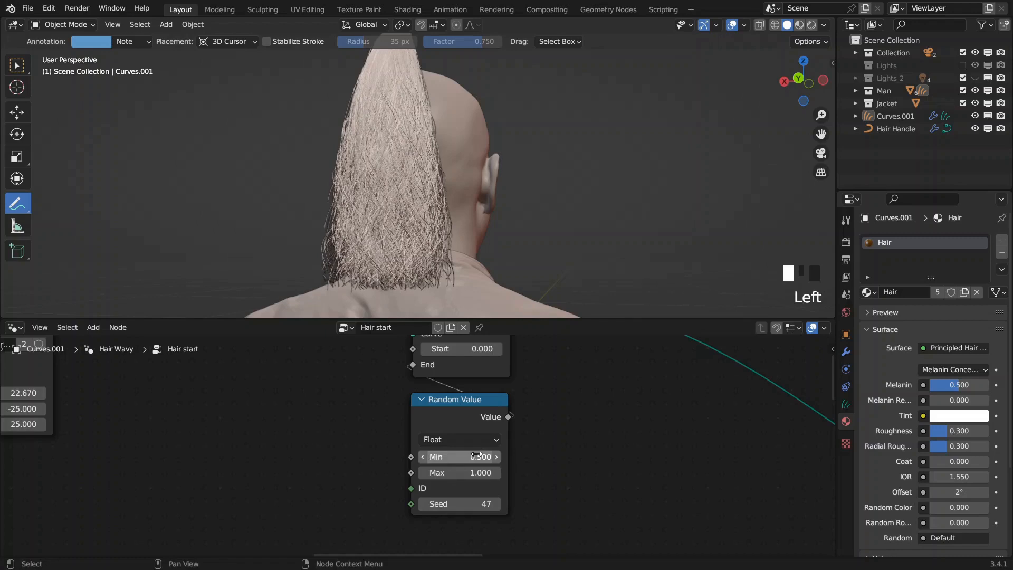
{"action": "left_click", "coordinate": [477, 457]}
{"action": "type", "text": ".6"}
{"action": "key", "text": "Return"}
- Reconnect the lower Trim Curve branch and the first Store Named Attribute branch to their Join Geometry nodes
{"action": "scroll", "coordinate": [478, 456], "scroll_direction": "down", "scroll_amount": 3}
{"action": "left_click_drag", "start_coordinate": [617, 466], "coordinate": [697, 457]}
{"action": "left_click_drag", "start_coordinate": [513, 478], "coordinate": [729, 415]}
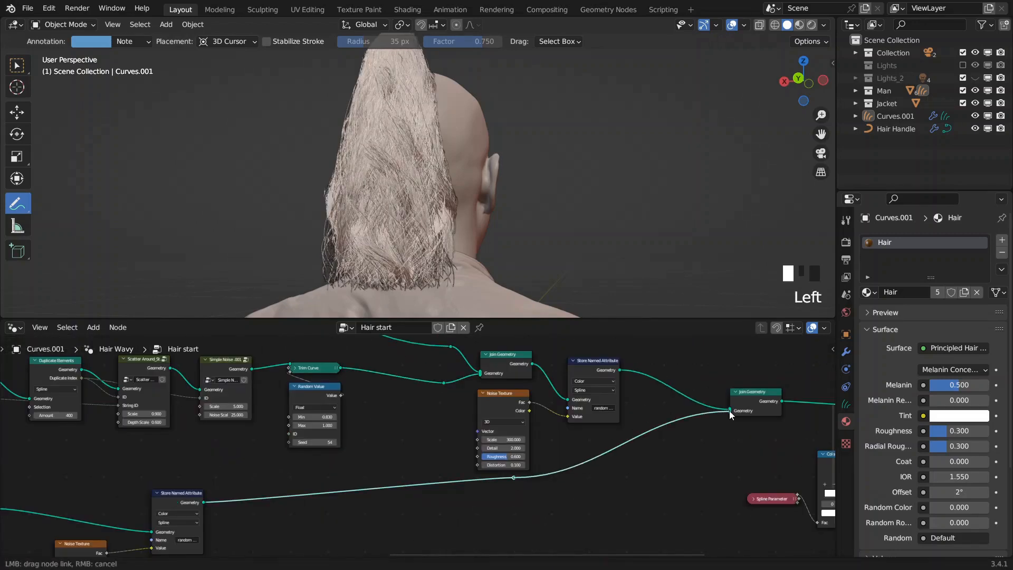
- Preview the hair in rendered shading through the camera without a render region, and return to solid shading
{"action": "left_click_drag", "start_coordinate": [583, 318], "coordinate": [599, 524]}
{"action": "mouse_move", "coordinate": [510, 275]}
{"action": "middle_mouse_down", "text": "ctrl"}
{"action": "mouse_move", "coordinate": [509, 226]}
{"action": "mouse_move", "coordinate": [649, 181]}
{"action": "middle_mouse_up", "text": "ctrl"}
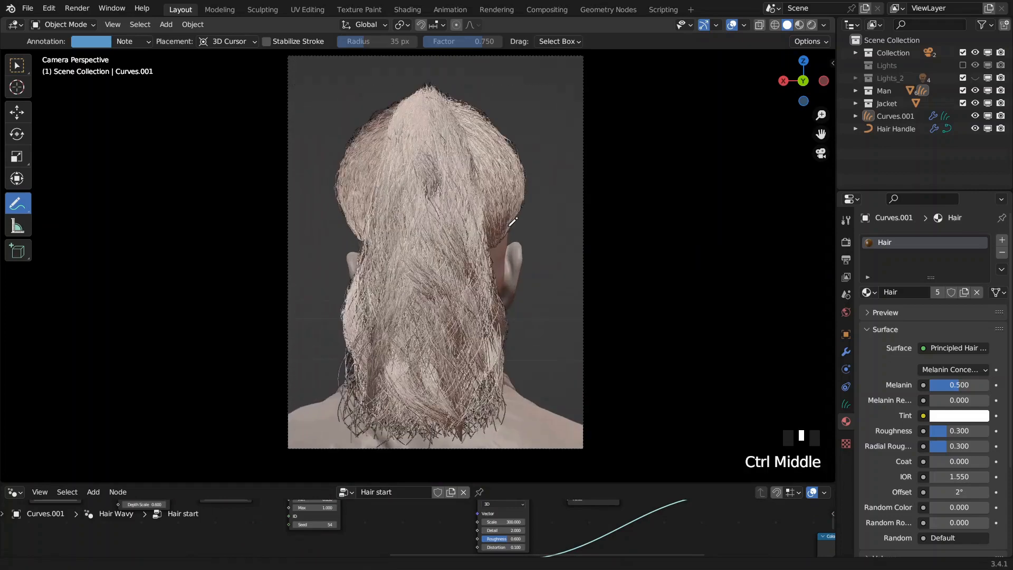
{"action": "key", "text": "ctrl+alt+b"}
{"action": "left_click", "coordinate": [811, 25]}
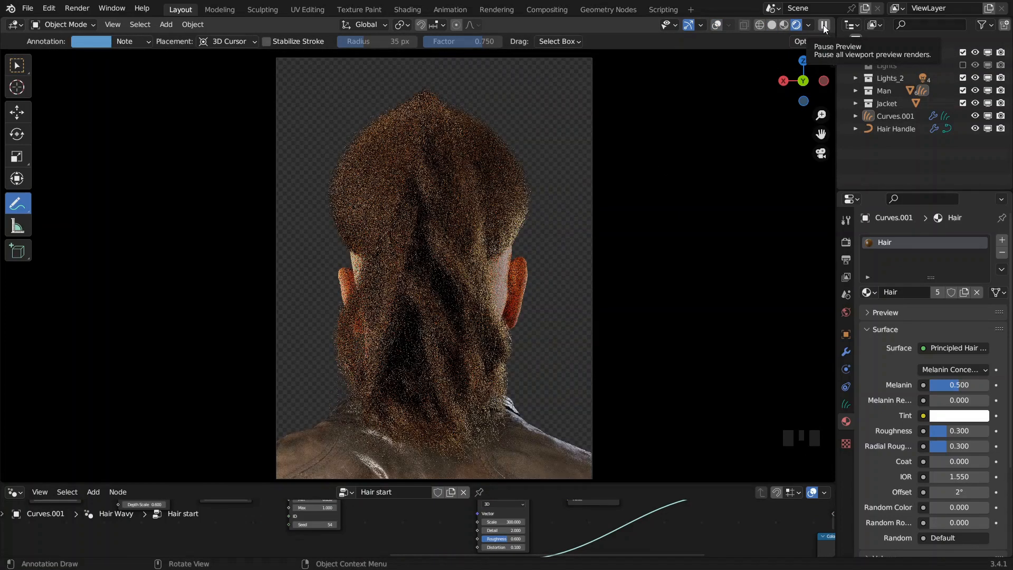
{"action": "left_click", "coordinate": [771, 25]}
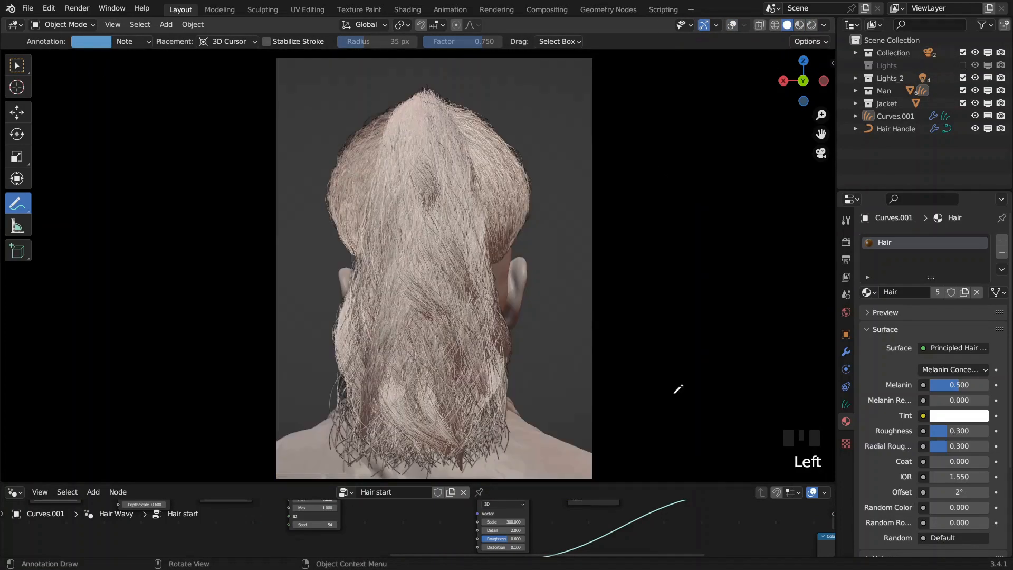
- Switch the node area to the Shader Editor and bring up the Hair material's Attribute and ColorRamp nodes
{"action": "left_click_drag", "start_coordinate": [688, 481], "coordinate": [699, 298]}
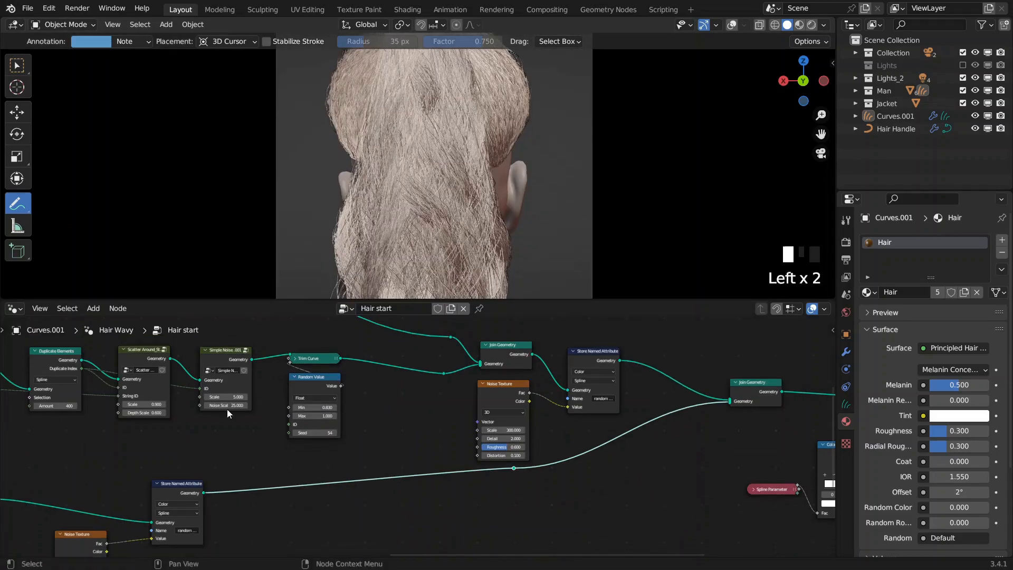
{"action": "left_click", "coordinate": [15, 308]}
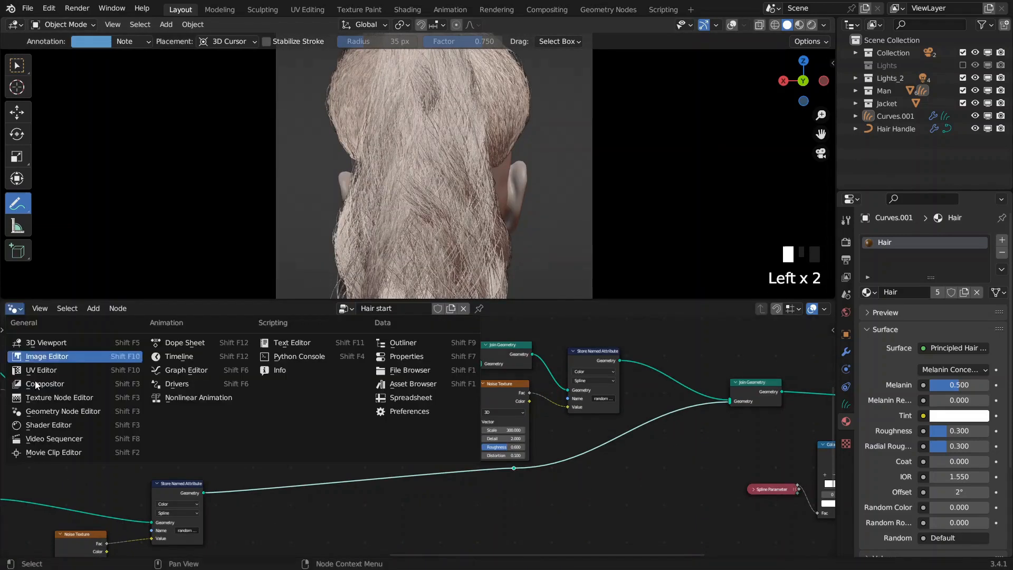
{"action": "left_click", "coordinate": [56, 423]}
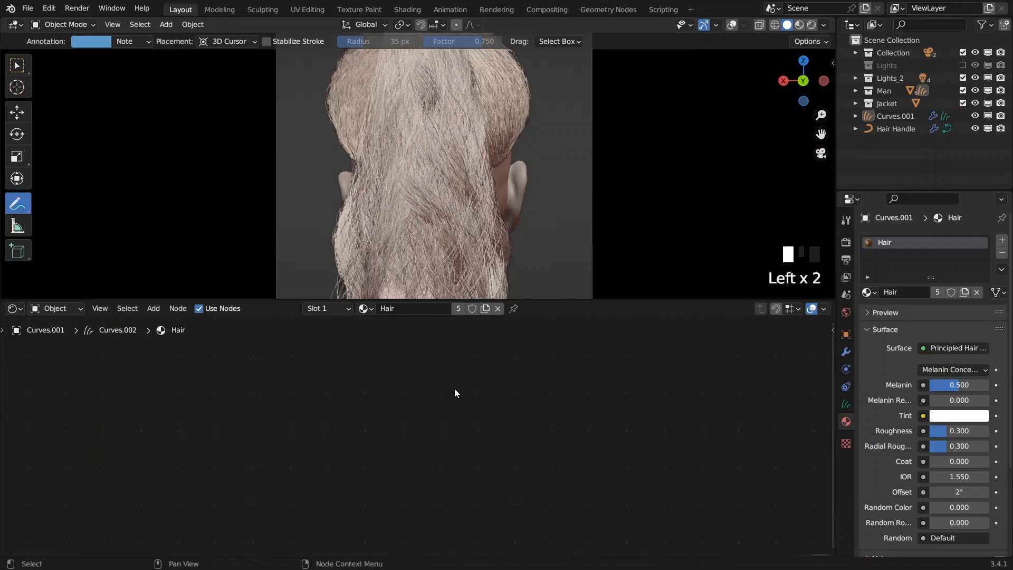
{"action": "key", "text": "a"}
{"action": "key", "text": "Home"}
{"action": "middle_click_drag", "start_coordinate": [527, 389], "coordinate": [665, 402]}
{"action": "scroll", "coordinate": [467, 375], "scroll_direction": "up", "scroll_amount": 5}
{"action": "mouse_move", "coordinate": [411, 396]}
{"action": "left_mouse_down"}
{"action": "mouse_move", "coordinate": [383, 408]}
{"action": "mouse_move", "coordinate": [397, 397]}
{"action": "left_mouse_up"}
{"action": "left_click", "coordinate": [378, 395]}
{"action": "key", "text": "F3"}
{"action": "type", "text": "a"}
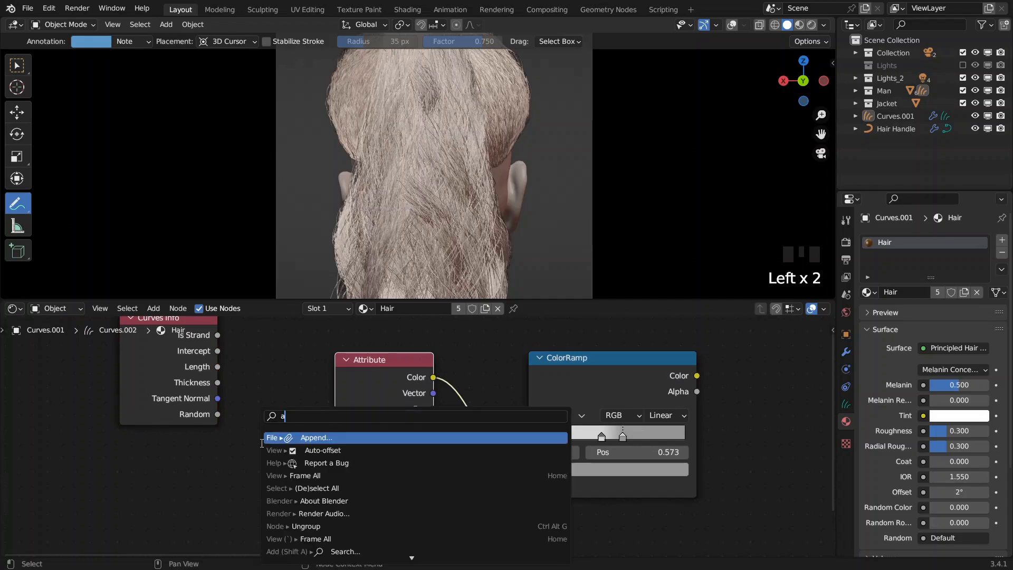
{"action": "type", "text": "ttri"}
{"action": "left_click", "coordinate": [201, 468]}
{"action": "key", "text": "shift+a"}
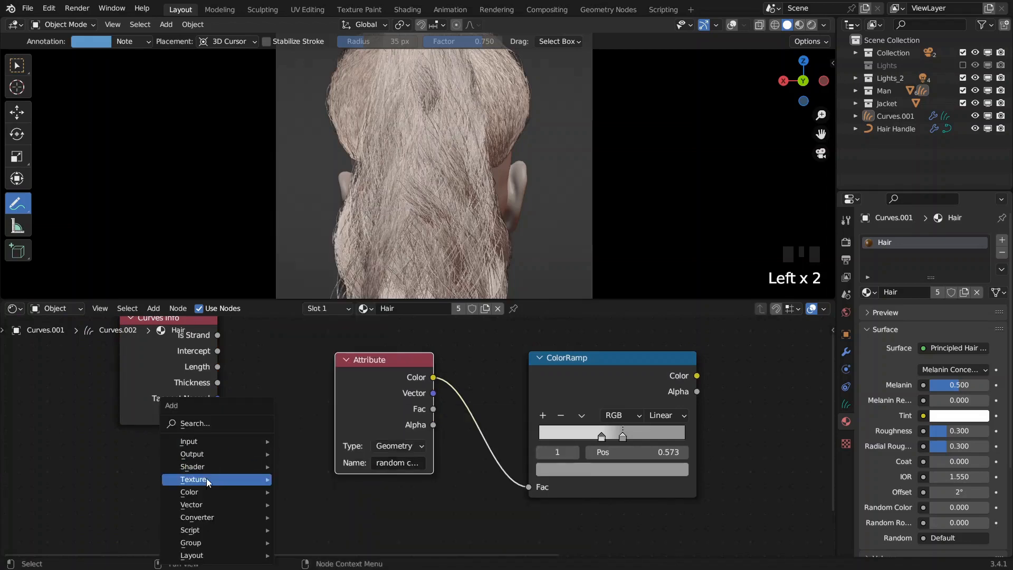
{"action": "mouse_move", "coordinate": [215, 444]}
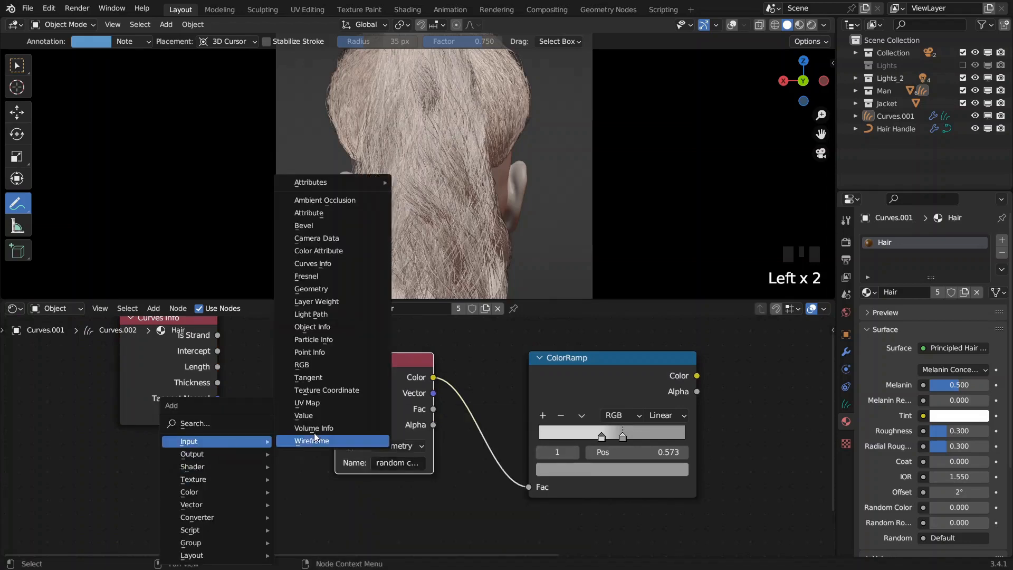
{"action": "left_click", "coordinate": [322, 215]}
{"action": "key", "text": "Escape"}
- Delete the Curves Info node and keep "random color" as the Attribute node's name
{"action": "left_click", "coordinate": [206, 417]}
{"action": "key", "text": "x"}
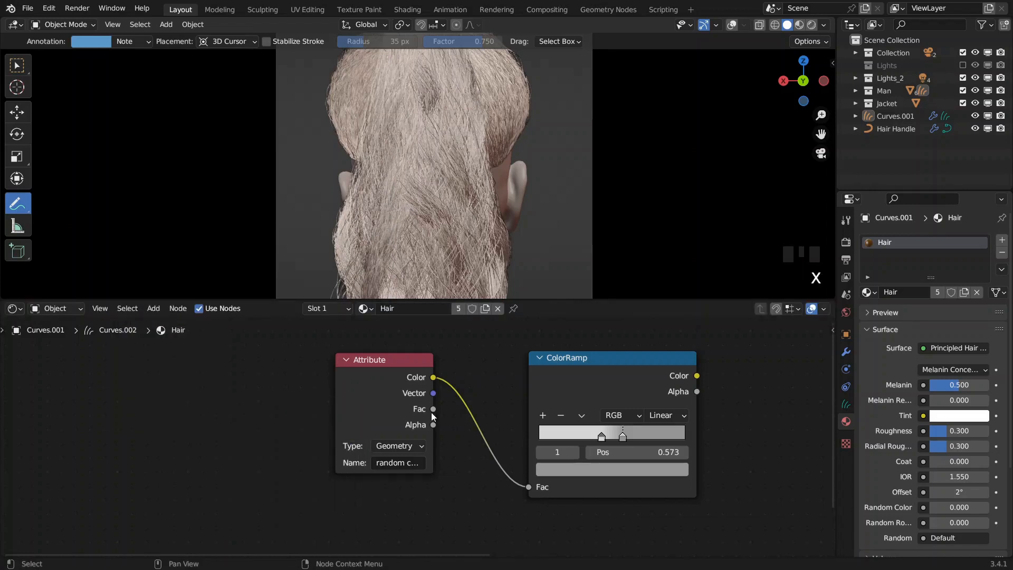
{"action": "middle_click_drag", "start_coordinate": [432, 417], "coordinate": [332, 422]}
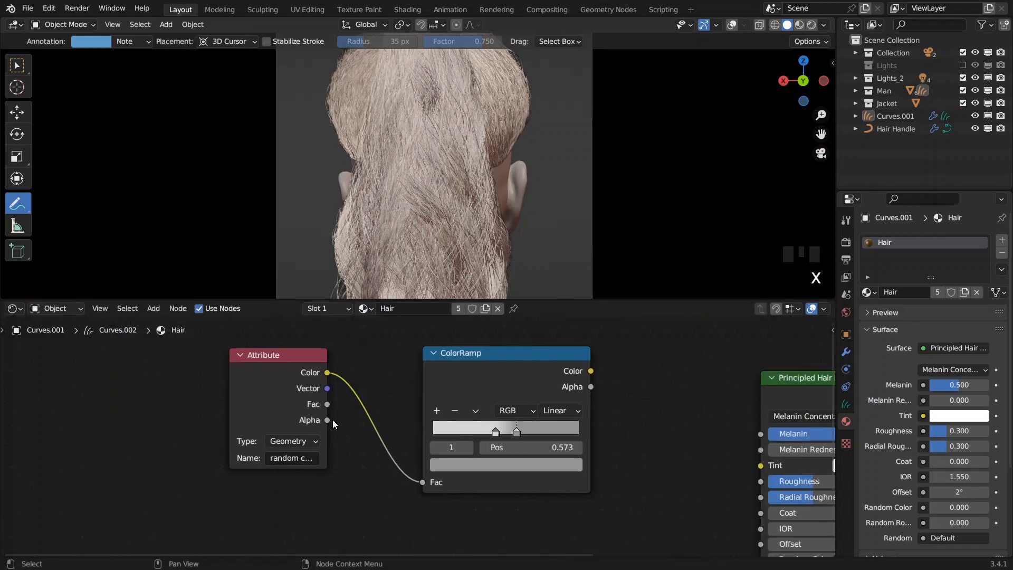
{"action": "left_click", "coordinate": [295, 460]}
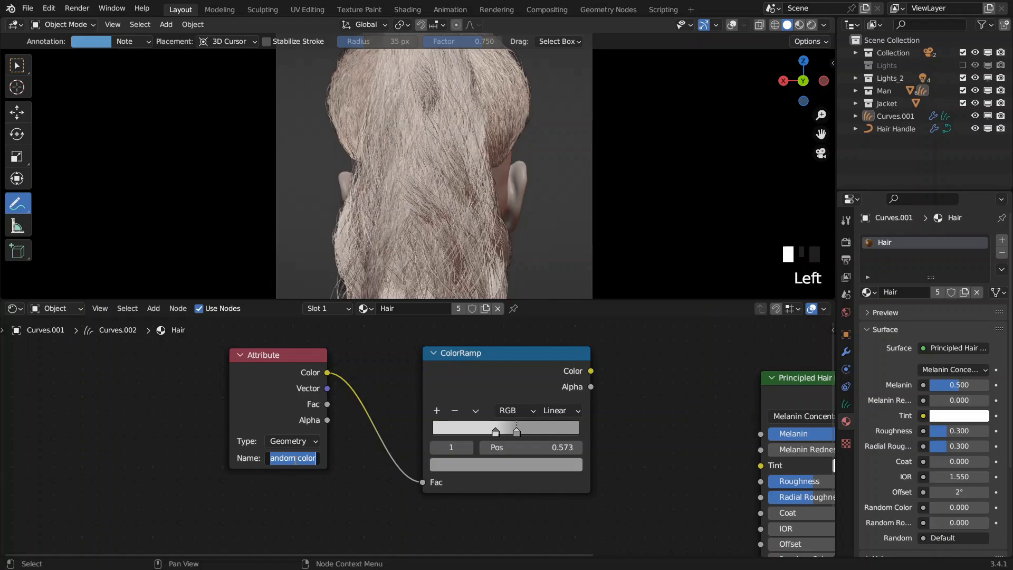
{"action": "key", "text": "Return"}
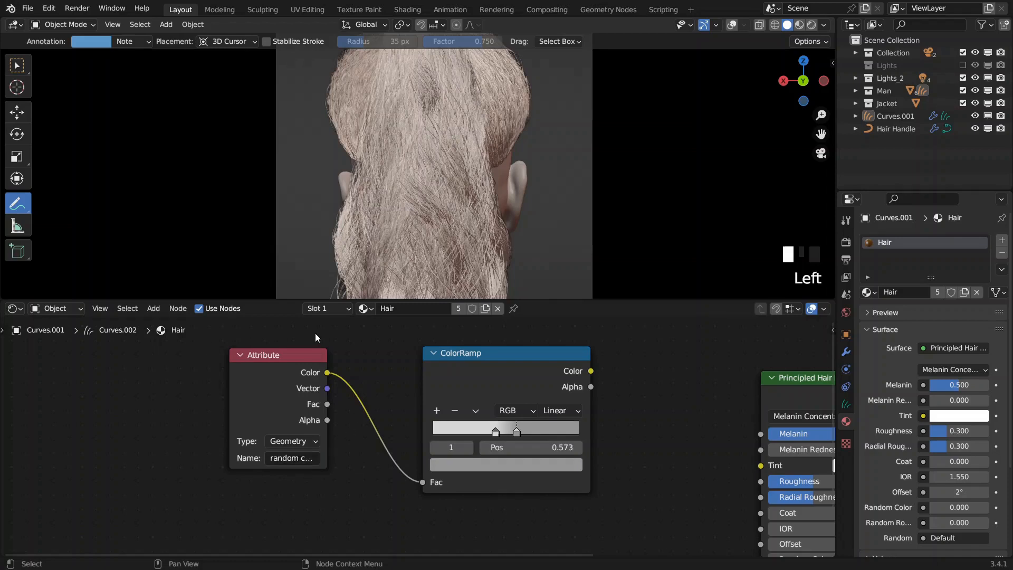
- Link the ColorRamp directly to the Material Output, view it in rendered shading and pause the preview
{"action": "middle_click_drag", "start_coordinate": [599, 396], "coordinate": [404, 394]}
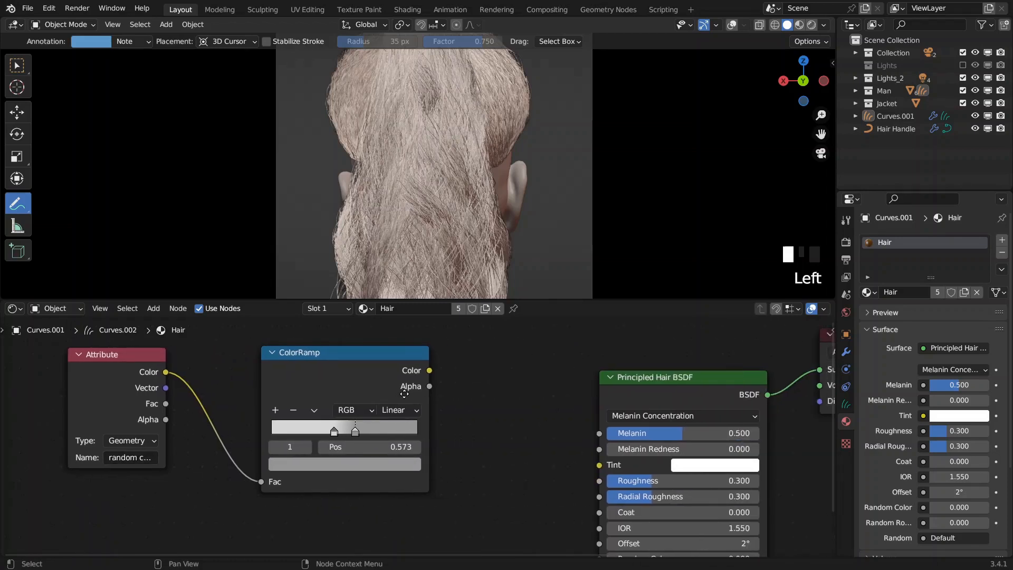
{"action": "left_click", "coordinate": [324, 374], "text": "ctrl+shift"}
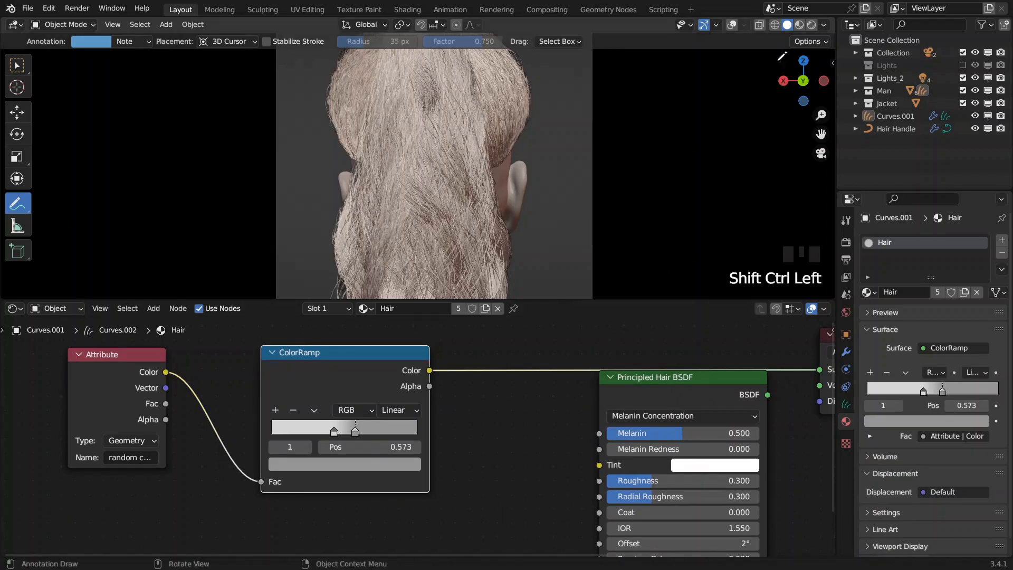
{"action": "left_click", "coordinate": [811, 24]}
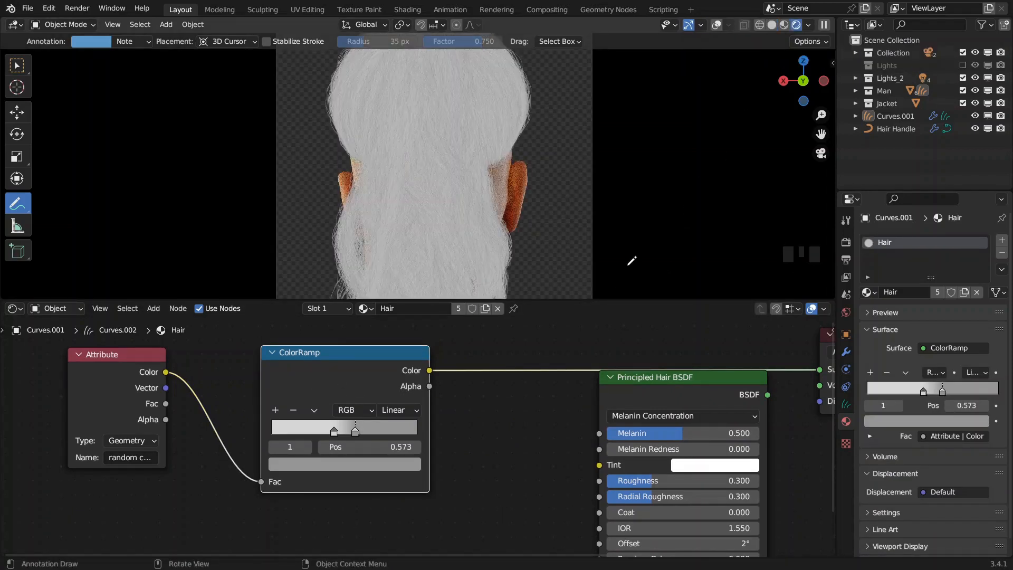
{"action": "left_click", "coordinate": [823, 25]}
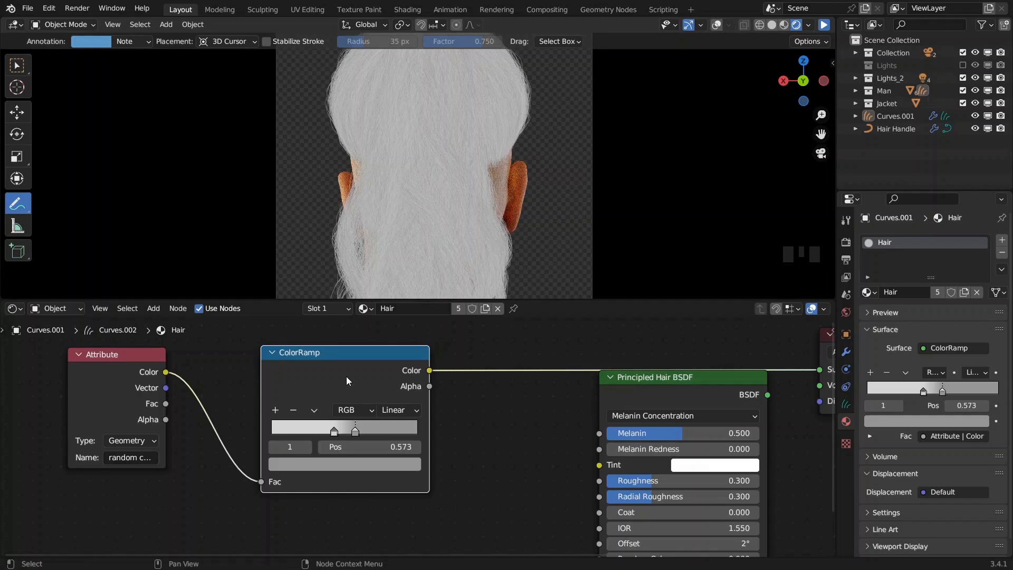
- Inspect the positions and color values of the ColorRamp's two stops
{"action": "left_click", "coordinate": [341, 434]}
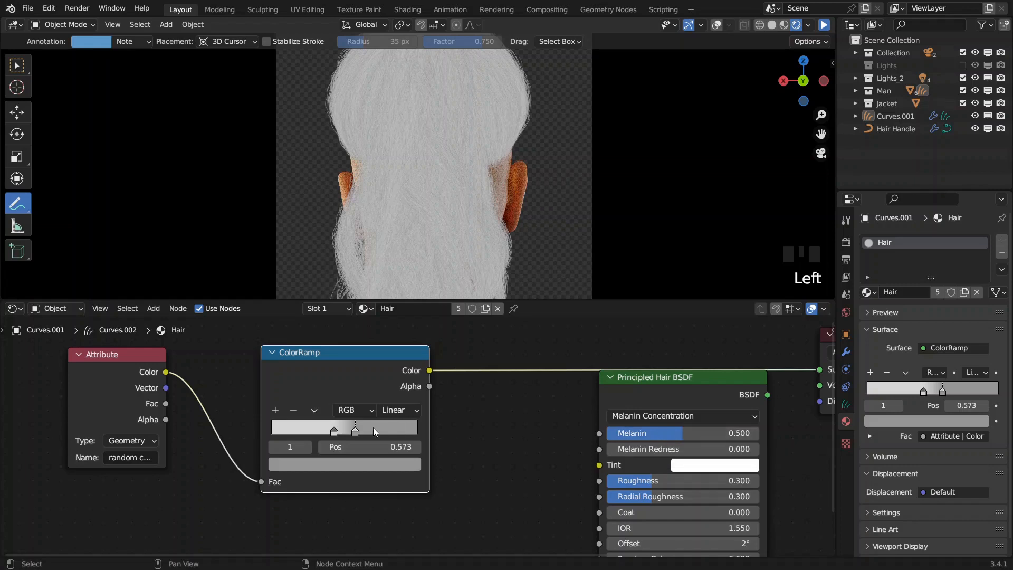
{"action": "left_click", "coordinate": [311, 428]}
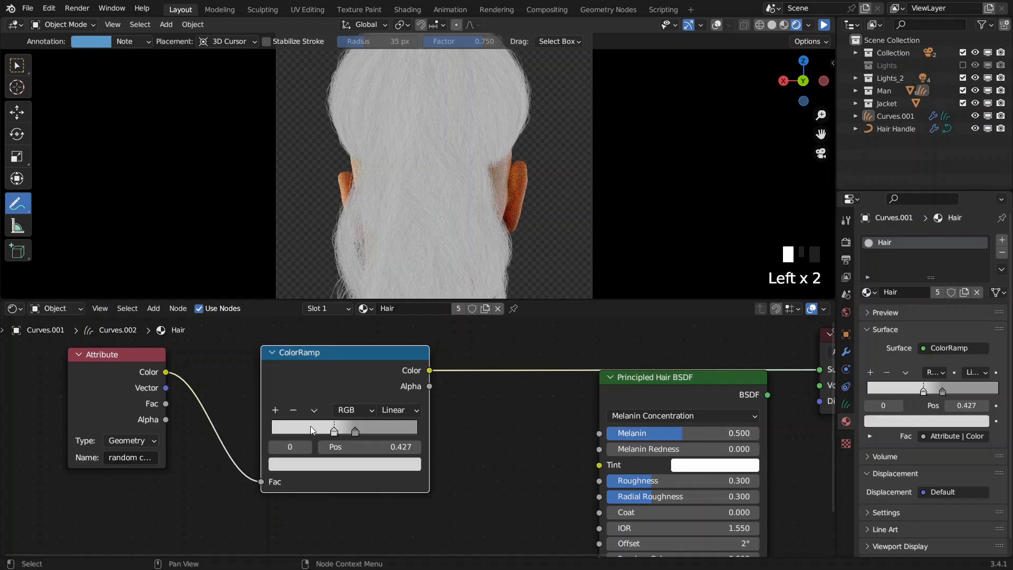
{"action": "left_click", "coordinate": [360, 462]}
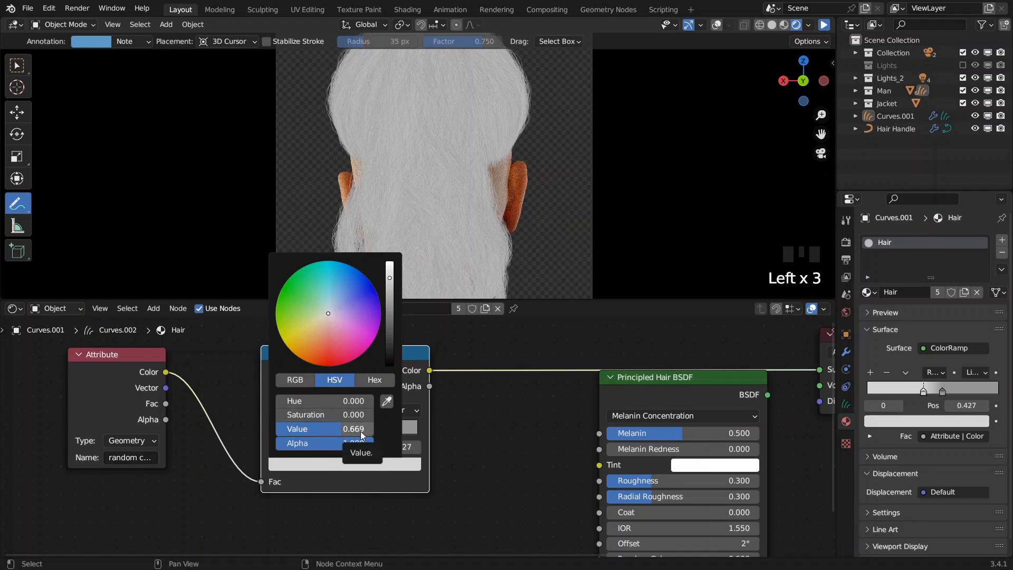
{"action": "left_click", "coordinate": [381, 429]}
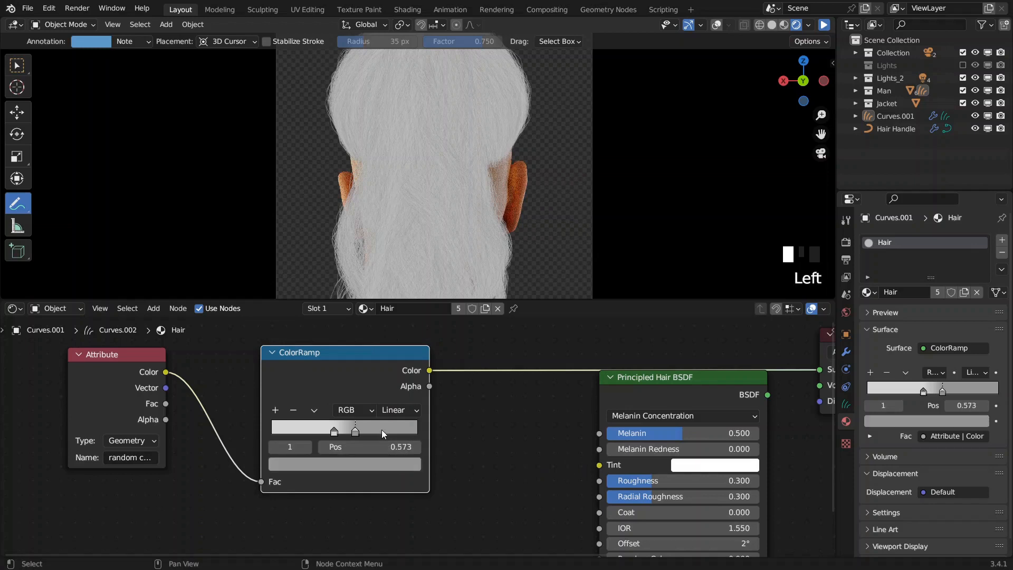
{"action": "left_click", "coordinate": [379, 467]}
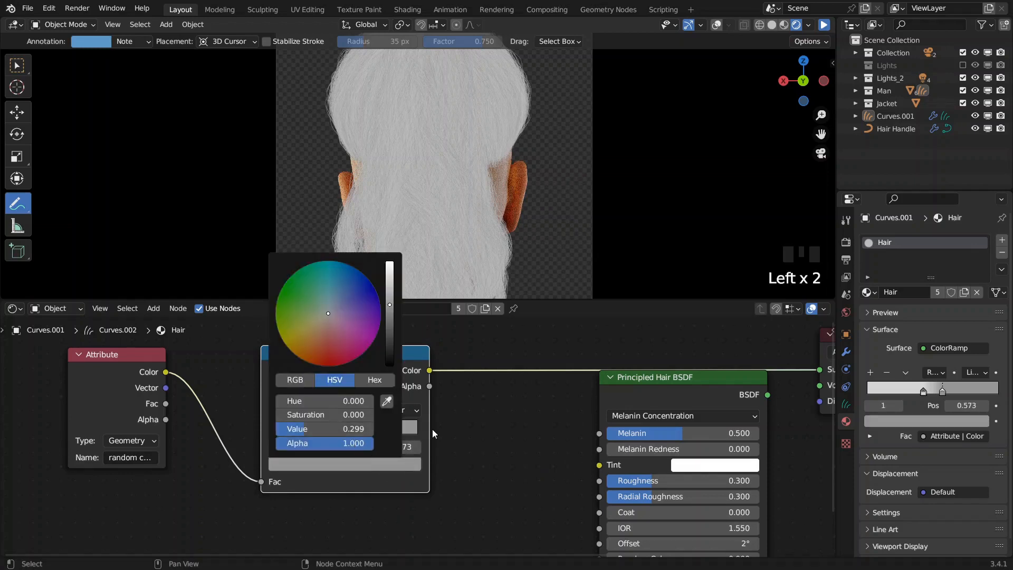
- Feed the ColorRamp's Color into the Principled Hair BSDF's Melanin and reconnect the BSDF to the Material Output's Surface
{"action": "left_click_drag", "start_coordinate": [431, 372], "coordinate": [600, 433]}
{"action": "scroll", "coordinate": [560, 414], "scroll_direction": "right", "scroll_amount": 4, "text": "ctrl"}
{"action": "left_click", "coordinate": [573, 404], "text": "ctrl+shift"}
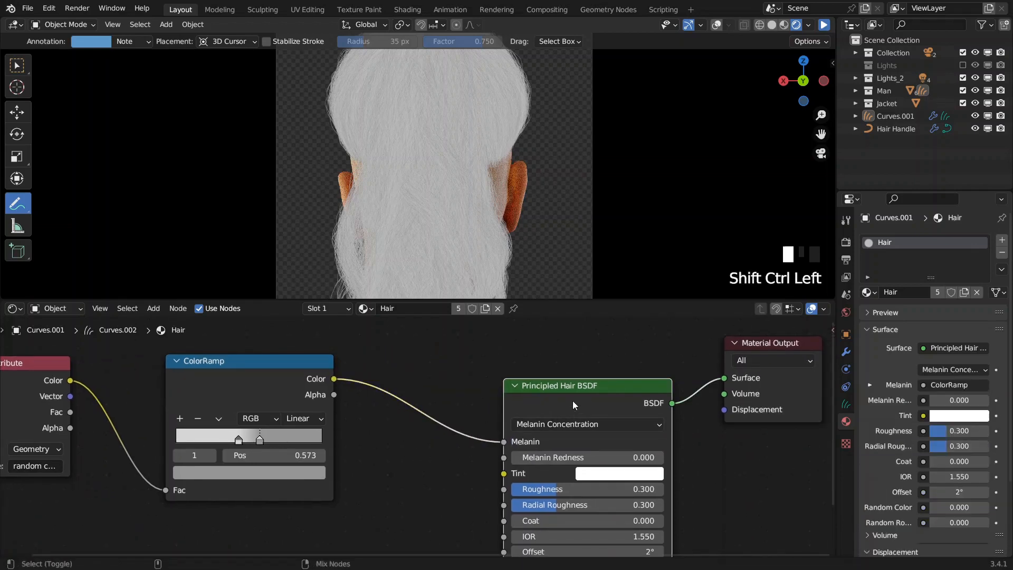
- Resume the rendered preview in an enlarged viewport and inspect the HairStyle_New_Regular_MedHigh.png render up close in the Rendering workspace
{"action": "left_click_drag", "start_coordinate": [656, 299], "coordinate": [652, 496]}
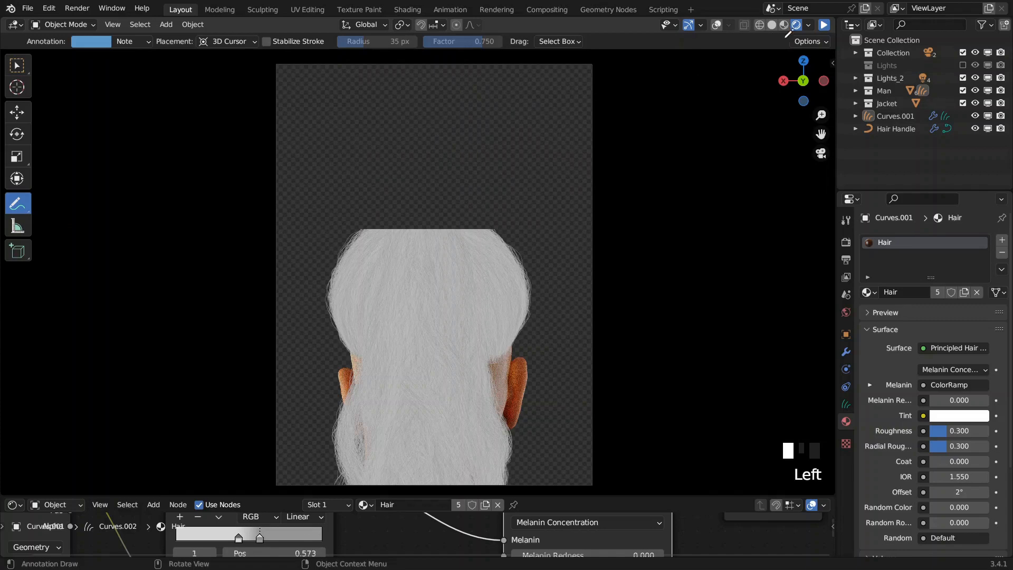
{"action": "left_click", "coordinate": [824, 25]}
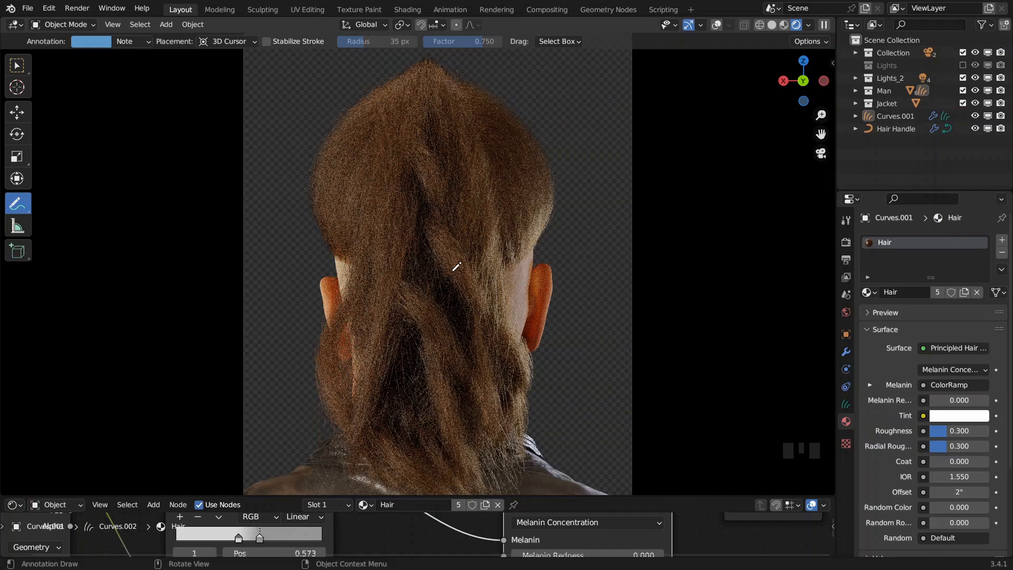
{"action": "left_click", "coordinate": [502, 12]}
{"action": "scroll", "coordinate": [299, 172], "scroll_direction": "up", "scroll_amount": 6}
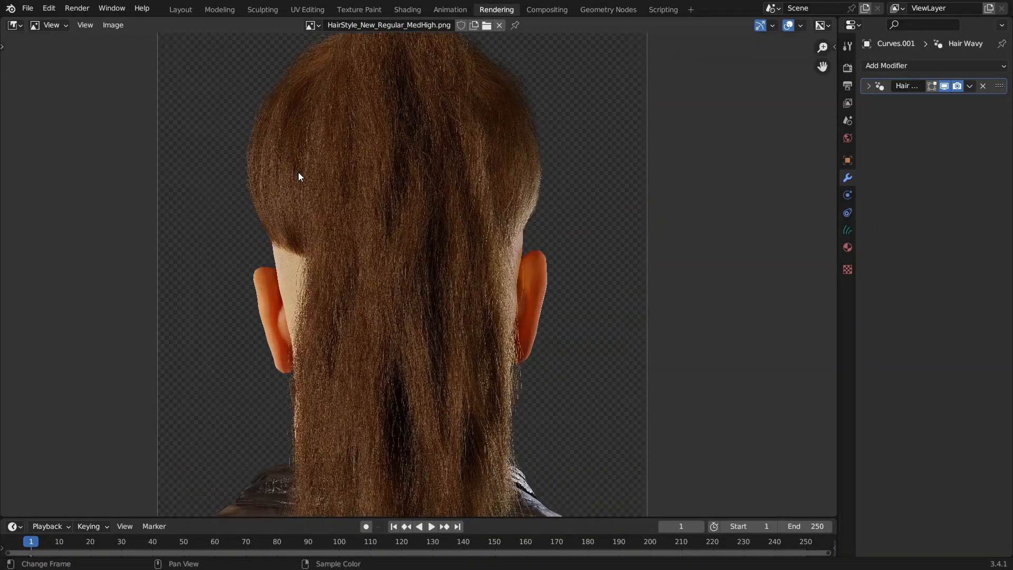
{"action": "scroll", "coordinate": [521, 153], "scroll_direction": "down", "scroll_amount": 5}
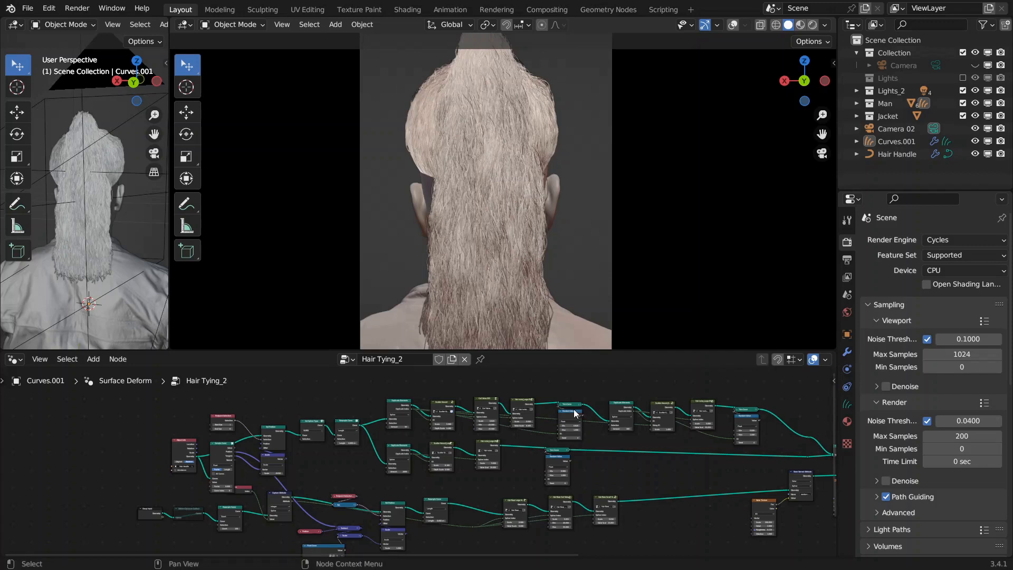
- Examine the Hair Tying_2 node tree, especially the upper branch's Duplicate Elements, Scatter Around and Curl Noise.003 nodes
{"action": "scroll", "coordinate": [410, 416], "scroll_direction": "up", "scroll_amount": 4}
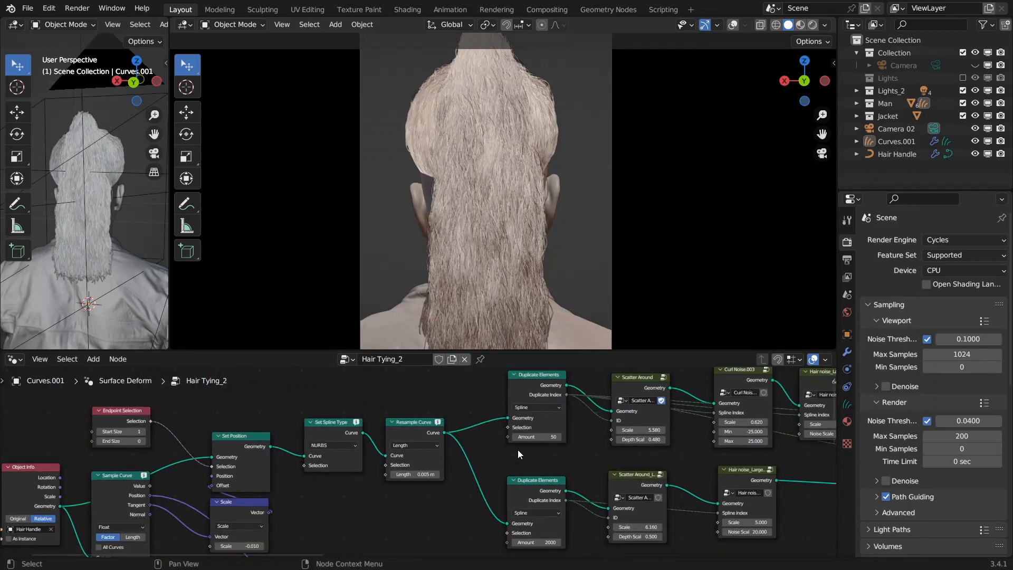
{"action": "scroll", "coordinate": [518, 450], "scroll_direction": "up", "scroll_amount": 4}
{"action": "middle_click_drag", "start_coordinate": [518, 450], "coordinate": [422, 484]}
{"action": "scroll", "coordinate": [493, 464], "scroll_direction": "up", "scroll_amount": 3}
{"action": "scroll", "coordinate": [493, 463], "scroll_direction": "down", "scroll_amount": 6}
{"action": "middle_click_drag", "start_coordinate": [733, 458], "coordinate": [332, 455]}
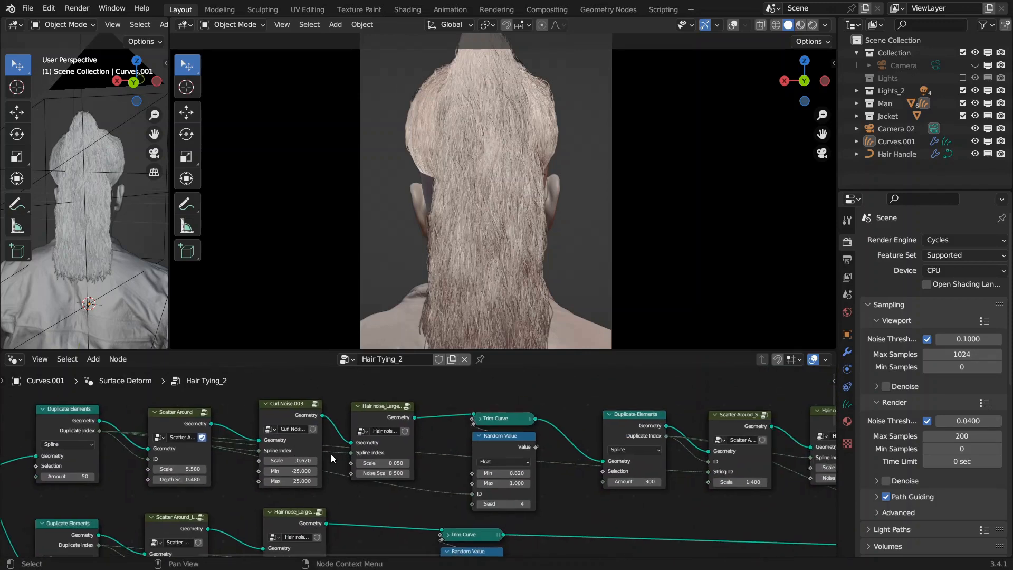
{"action": "middle_click_drag", "start_coordinate": [164, 422], "coordinate": [442, 429]}
{"action": "scroll", "coordinate": [419, 436], "scroll_direction": "up", "scroll_amount": 6}
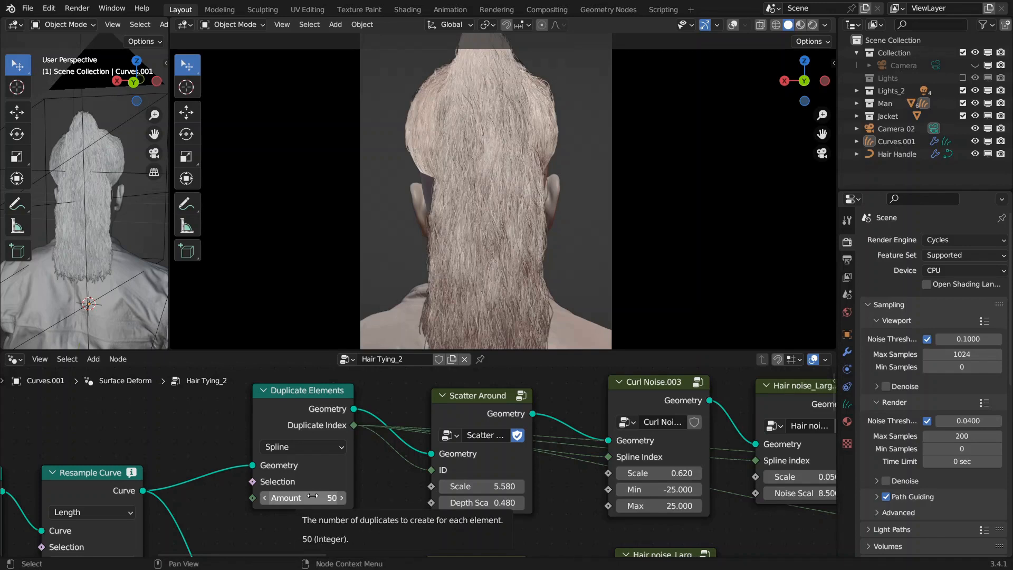
{"action": "scroll", "coordinate": [381, 485], "scroll_direction": "up", "scroll_amount": 2}
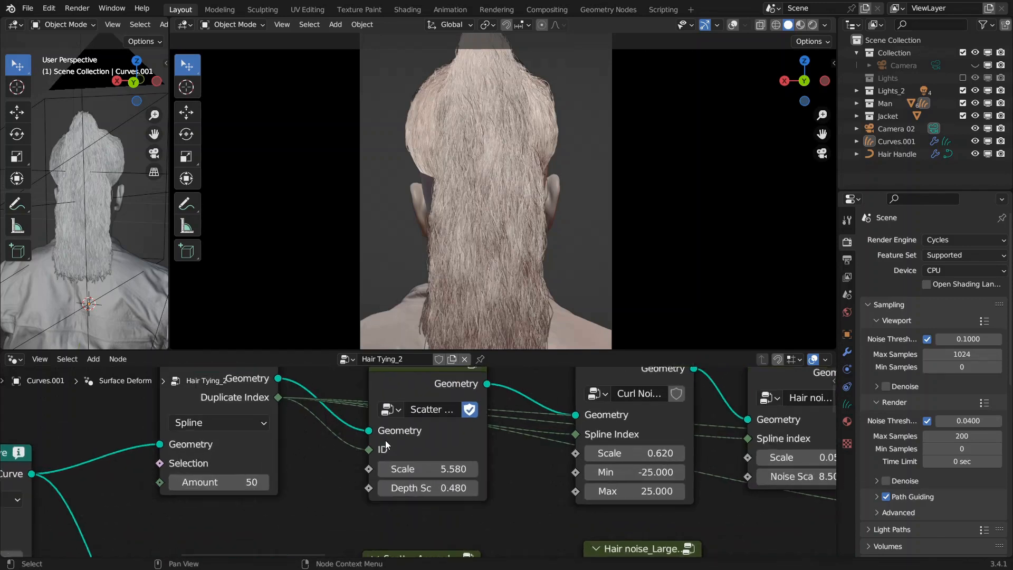
{"action": "middle_click_drag", "start_coordinate": [499, 436], "coordinate": [501, 469]}
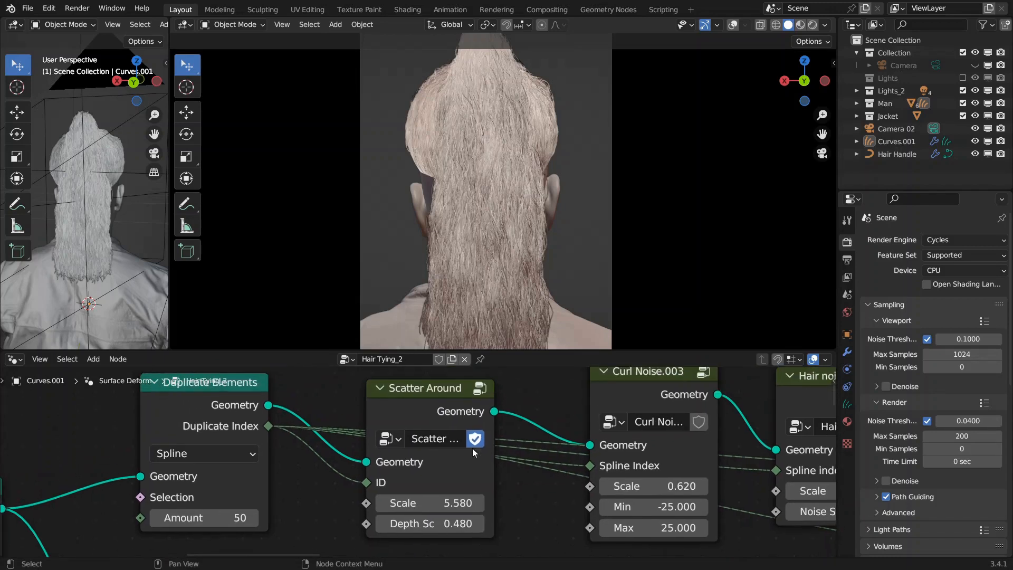
- Open the Scatter Around group, examine its Float Curve, Multiply and ColorRamp nodes, and return to Hair Tying_2
{"action": "left_click", "coordinate": [415, 410]}
{"action": "key", "text": "Tab"}
{"action": "scroll", "coordinate": [457, 432], "scroll_direction": "down", "scroll_amount": 2}
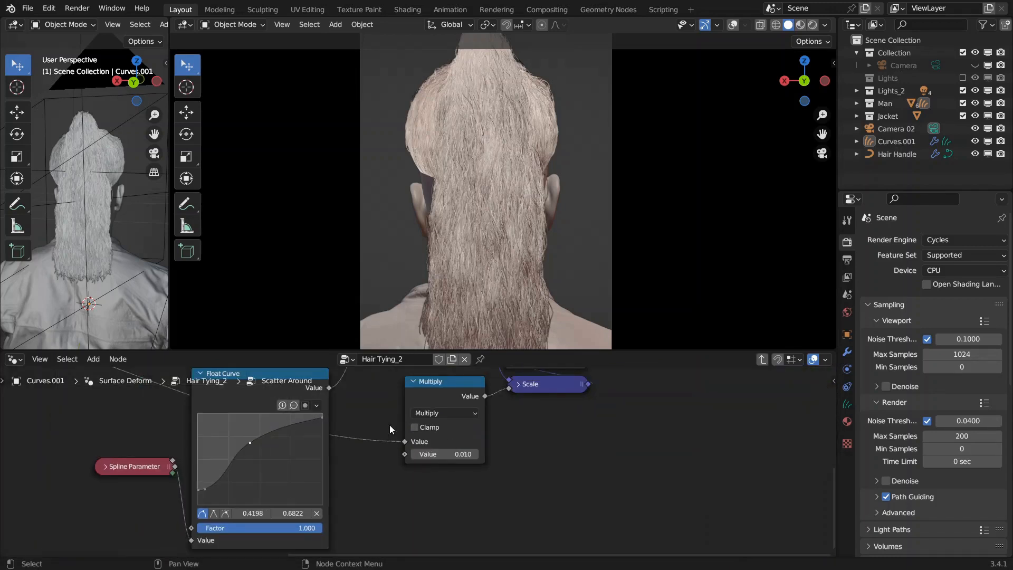
{"action": "middle_click_drag", "start_coordinate": [399, 426], "coordinate": [514, 435]}
{"action": "middle_click_drag", "start_coordinate": [424, 435], "coordinate": [537, 432]}
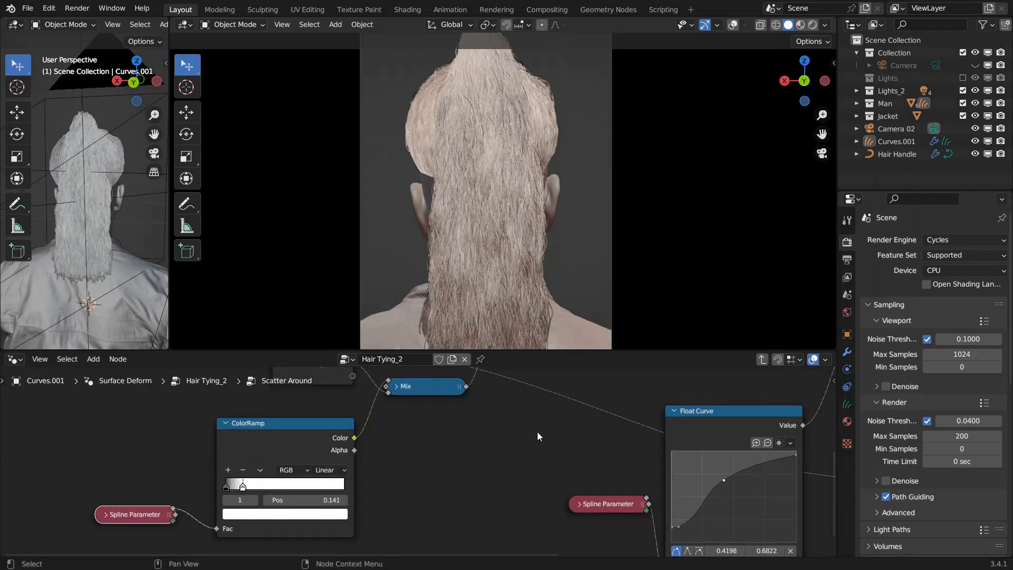
{"action": "key", "text": "Tab"}
- Open the Curl Noise.003 group, examine its Random Value, Scale and ColorRamp nodes, and return to Hair Tying_2
{"action": "left_click", "coordinate": [556, 410]}
{"action": "scroll", "coordinate": [514, 442], "scroll_direction": "up", "scroll_amount": 2}
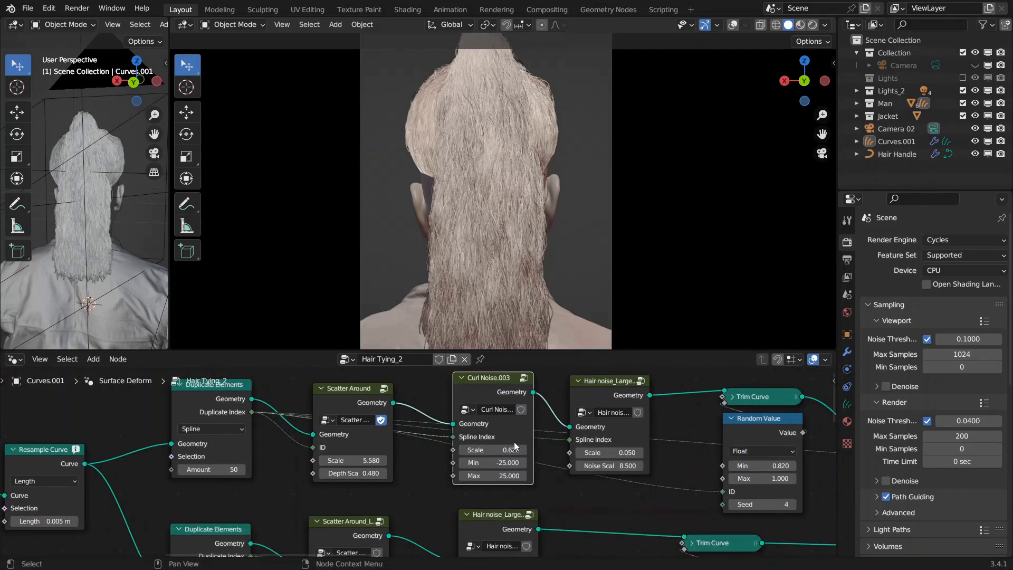
{"action": "key", "text": "KP_Decimal"}
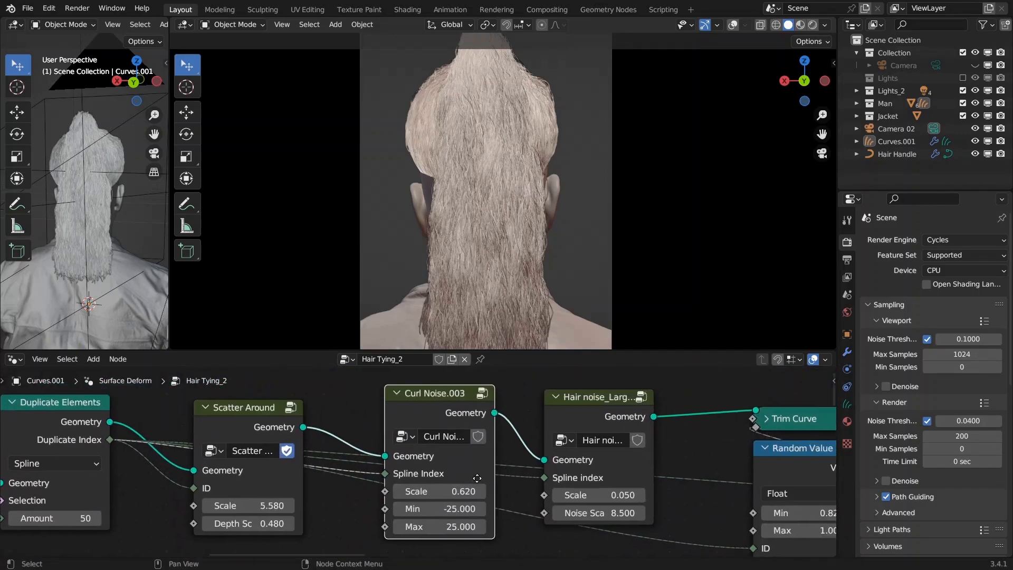
{"action": "key", "text": "Tab"}
{"action": "scroll", "coordinate": [407, 448], "scroll_direction": "down", "scroll_amount": 3}
{"action": "middle_click_drag", "start_coordinate": [408, 452], "coordinate": [561, 478]}
{"action": "scroll", "coordinate": [489, 476], "scroll_direction": "down", "scroll_amount": 4}
{"action": "middle_click_drag", "start_coordinate": [479, 469], "coordinate": [554, 488]}
{"action": "scroll", "coordinate": [554, 488], "scroll_direction": "up", "scroll_amount": 4}
{"action": "left_click_drag", "start_coordinate": [547, 496], "coordinate": [543, 484]}
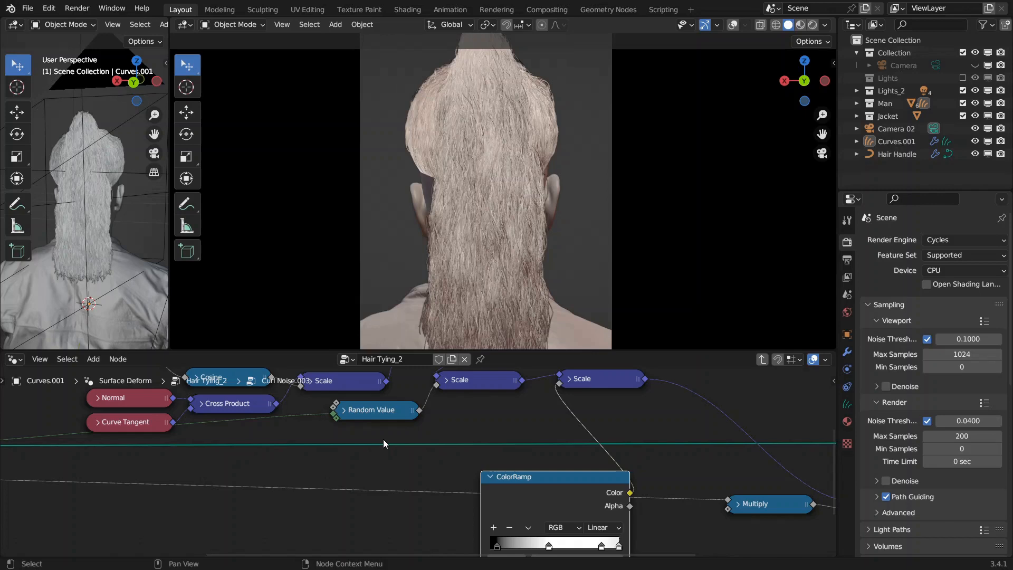
{"action": "scroll", "coordinate": [382, 439], "scroll_direction": "down", "scroll_amount": 2}
{"action": "middle_click_drag", "start_coordinate": [383, 439], "coordinate": [536, 505]}
{"action": "key", "text": "Tab"}
{"action": "scroll", "coordinate": [606, 500], "scroll_direction": "up", "scroll_amount": 5}
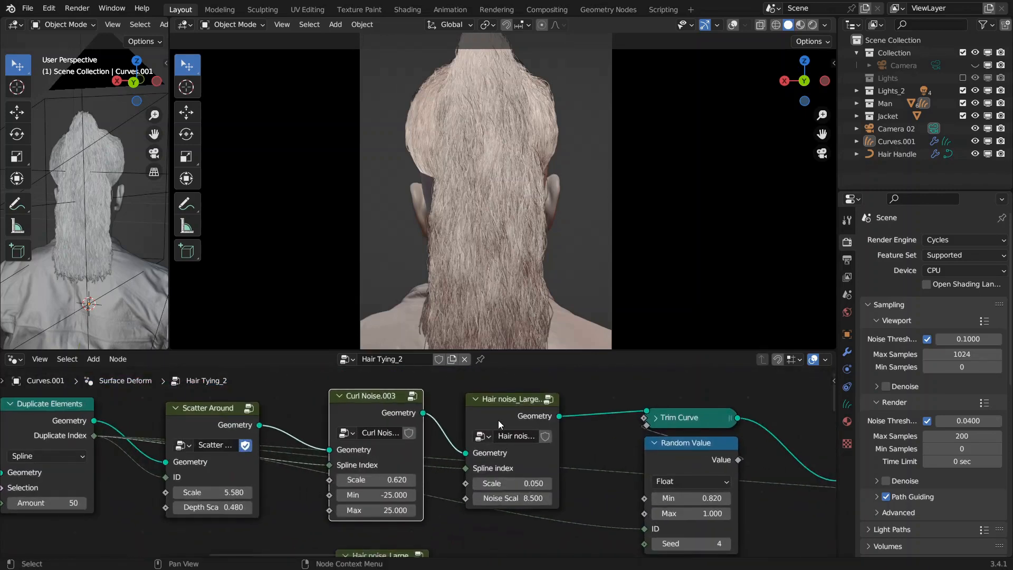
- Open the Hair noise_Large.001 group, examine its Float Curve, noise texture and Random Value settings, and return to Hair Tying_2
{"action": "left_click", "coordinate": [496, 414]}
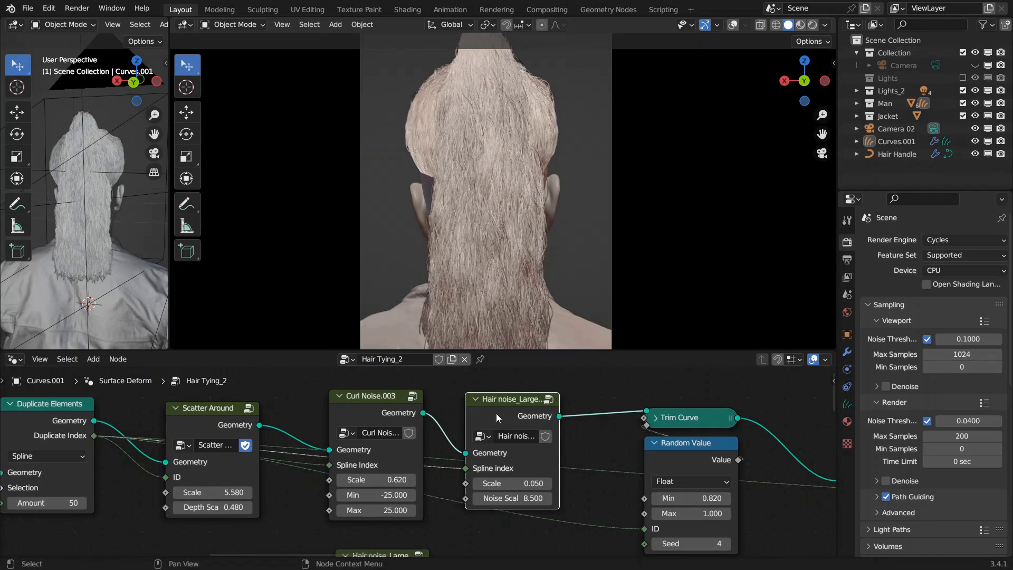
{"action": "key", "text": "Tab"}
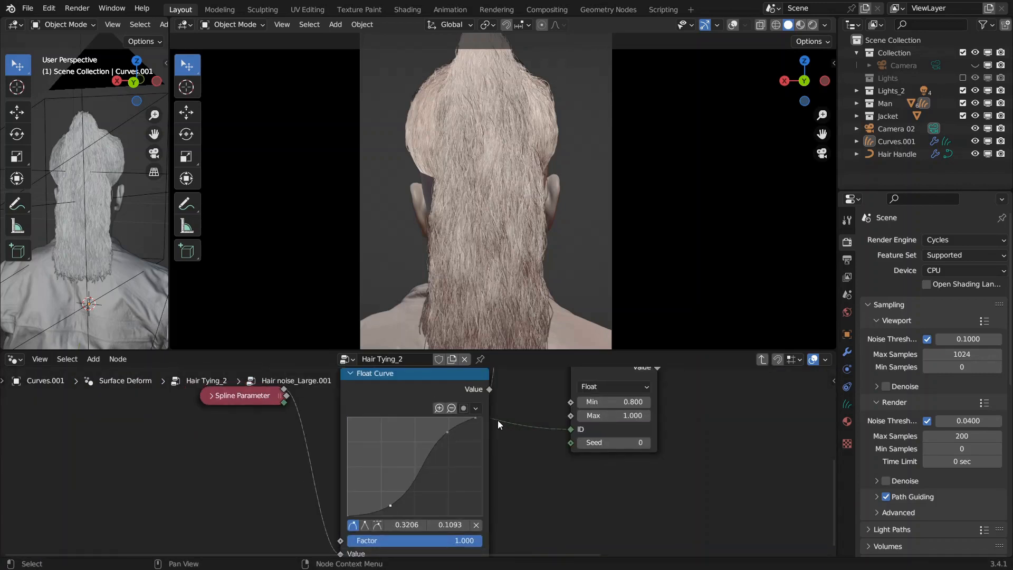
{"action": "scroll", "coordinate": [498, 420], "scroll_direction": "down", "scroll_amount": 6}
{"action": "middle_click_drag", "start_coordinate": [422, 401], "coordinate": [455, 473]}
{"action": "scroll", "coordinate": [565, 483], "scroll_direction": "up", "scroll_amount": 7}
{"action": "scroll", "coordinate": [609, 491], "scroll_direction": "up", "scroll_amount": 4}
{"action": "middle_click_drag", "start_coordinate": [609, 491], "coordinate": [452, 458]}
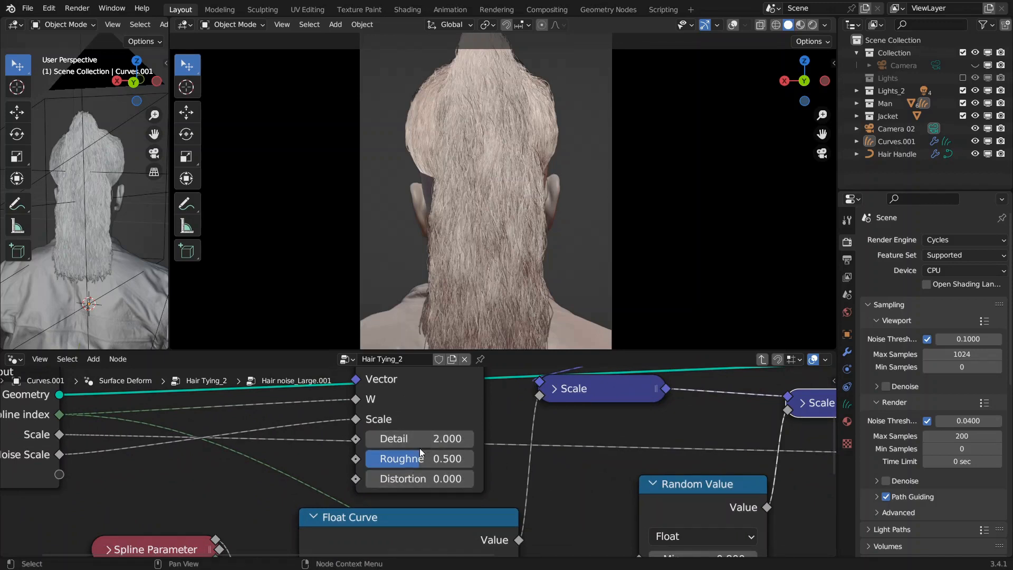
{"action": "scroll", "coordinate": [419, 448], "scroll_direction": "down", "scroll_amount": 2}
{"action": "middle_click_drag", "start_coordinate": [620, 453], "coordinate": [433, 460]}
{"action": "key", "text": "Tab"}
- Examine the upper branch's Trim Curve and Random Value, second Duplicate Elements, Scatter Around and following hair noise nodes
{"action": "scroll", "coordinate": [670, 455], "scroll_direction": "down", "scroll_amount": 6}
{"action": "middle_click_drag", "start_coordinate": [670, 456], "coordinate": [436, 438]}
{"action": "scroll", "coordinate": [427, 438], "scroll_direction": "up", "scroll_amount": 3}
{"action": "scroll", "coordinate": [410, 438], "scroll_direction": "up", "scroll_amount": 1}
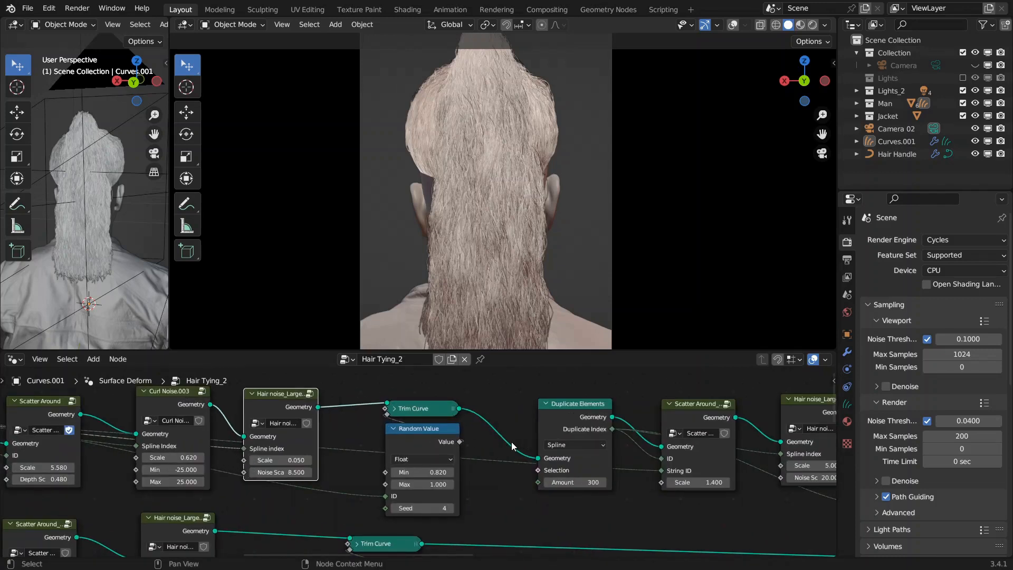
{"action": "middle_click_drag", "start_coordinate": [513, 446], "coordinate": [340, 444]}
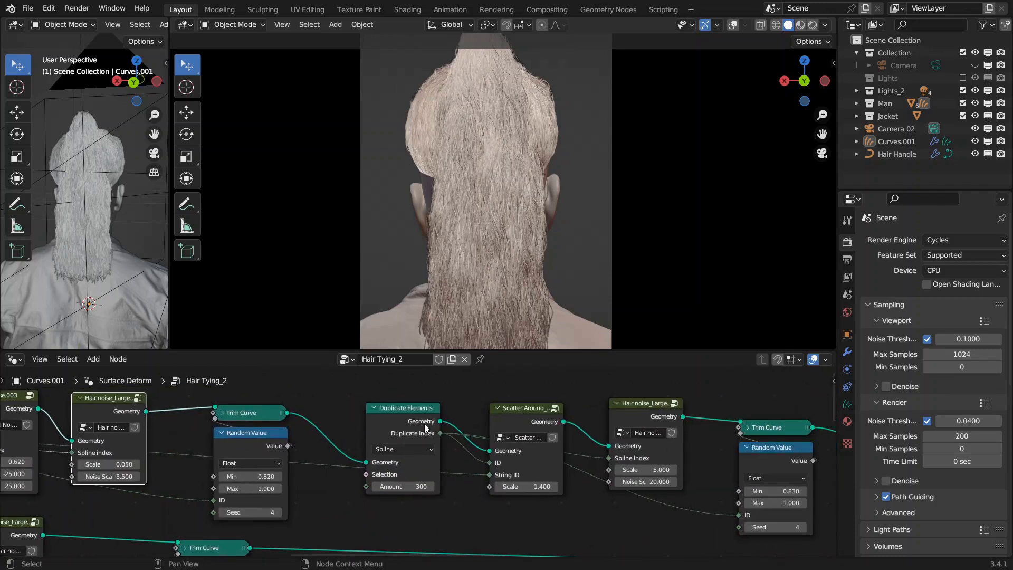
{"action": "scroll", "coordinate": [428, 423], "scroll_direction": "up", "scroll_amount": 1}
{"action": "scroll", "coordinate": [429, 423], "scroll_direction": "up", "scroll_amount": 1}
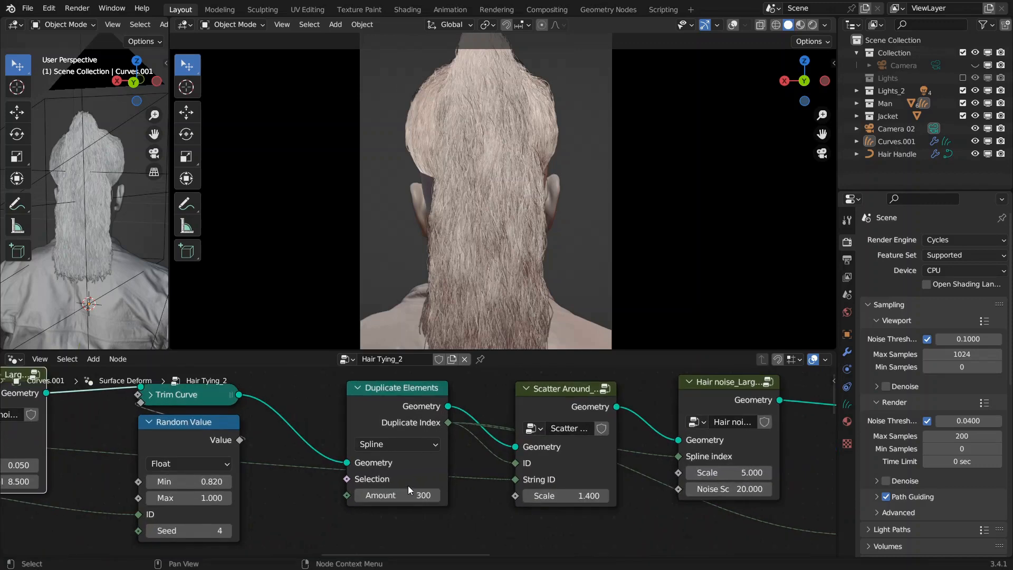
{"action": "scroll", "coordinate": [409, 488], "scroll_direction": "up", "scroll_amount": 1}
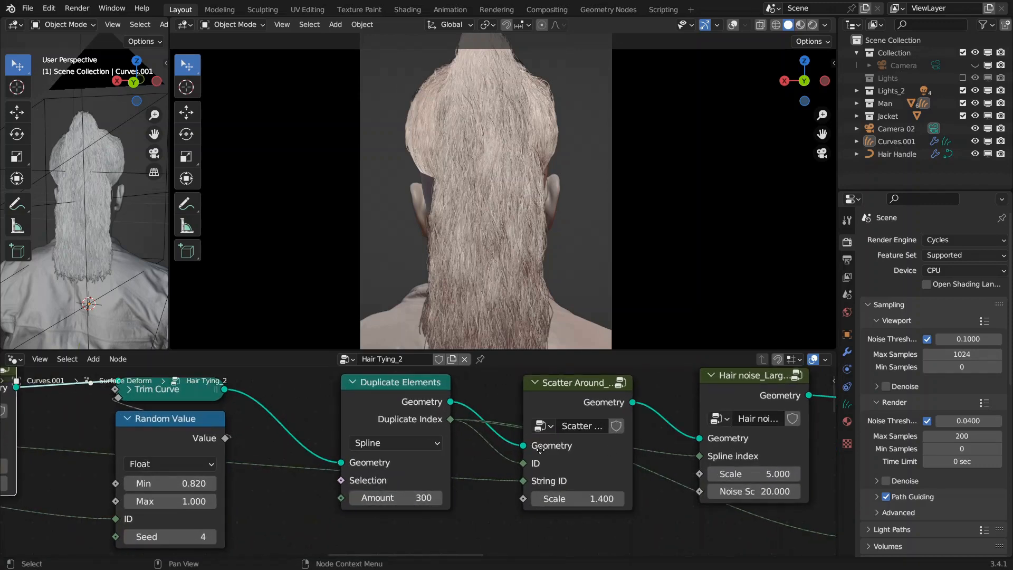
{"action": "middle_click_drag", "start_coordinate": [579, 450], "coordinate": [372, 449]}
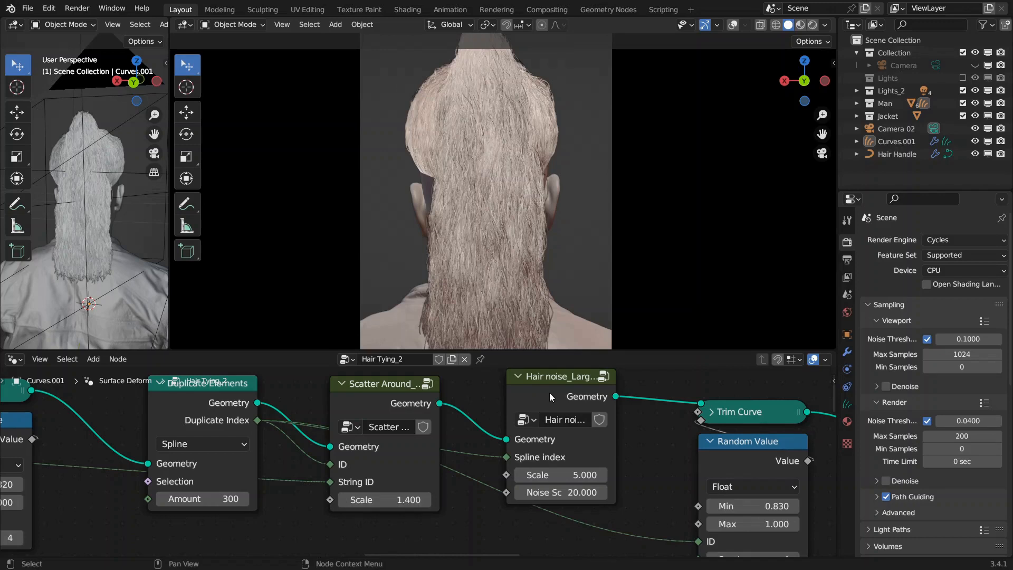
{"action": "middle_click_drag", "start_coordinate": [549, 392], "coordinate": [463, 398]}
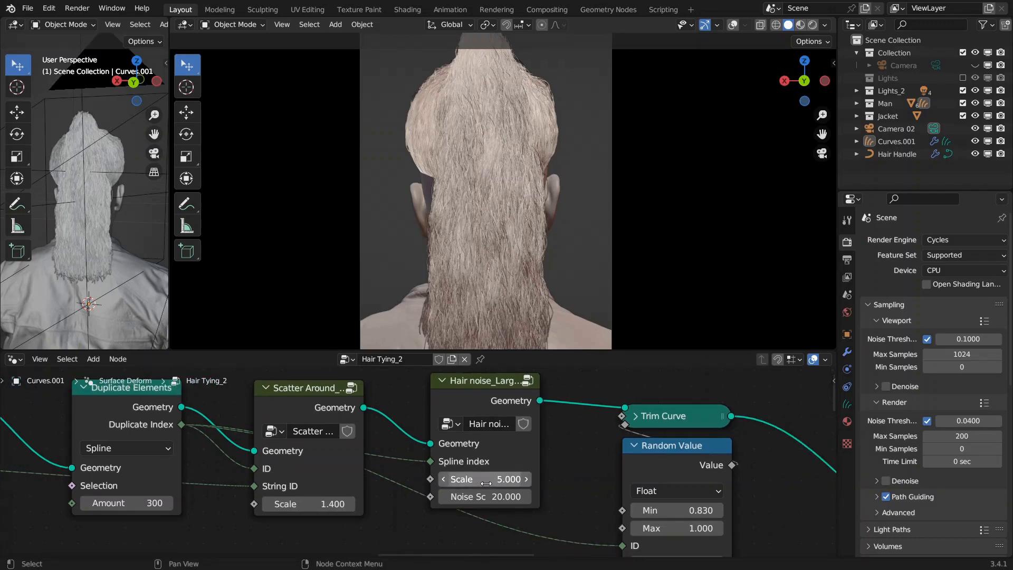
- Open the Hair noise_Large.002 group, examine its Float Curve, Random Value and noise texture settings, and return to Hair Tying_2
{"action": "left_click", "coordinate": [480, 399]}
{"action": "key", "text": "Tab"}
{"action": "scroll", "coordinate": [478, 410], "scroll_direction": "down", "scroll_amount": 5}
{"action": "middle_click_drag", "start_coordinate": [496, 548], "coordinate": [495, 474]}
{"action": "scroll", "coordinate": [447, 479], "scroll_direction": "up", "scroll_amount": 2}
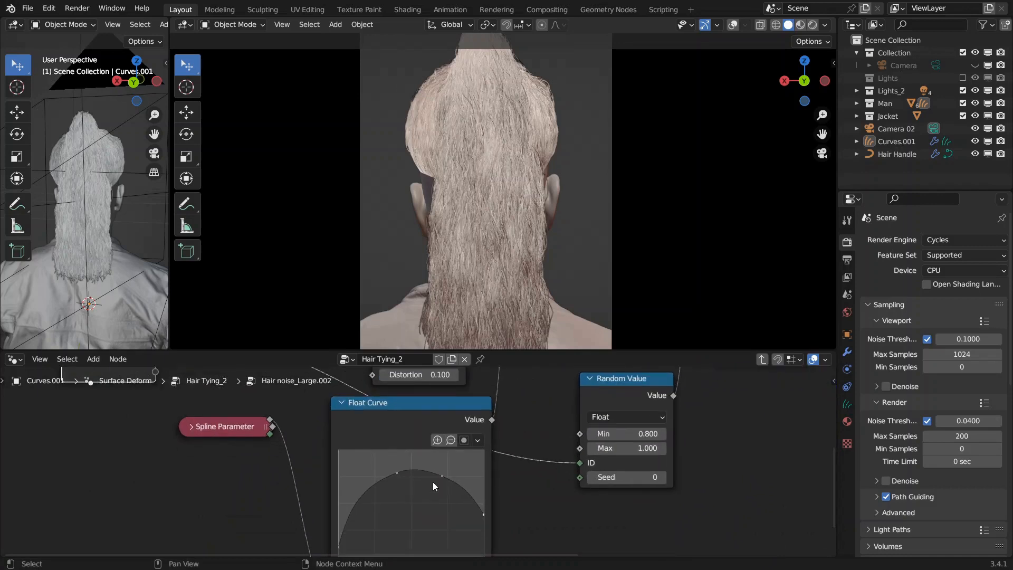
{"action": "middle_click_drag", "start_coordinate": [565, 438], "coordinate": [553, 545]}
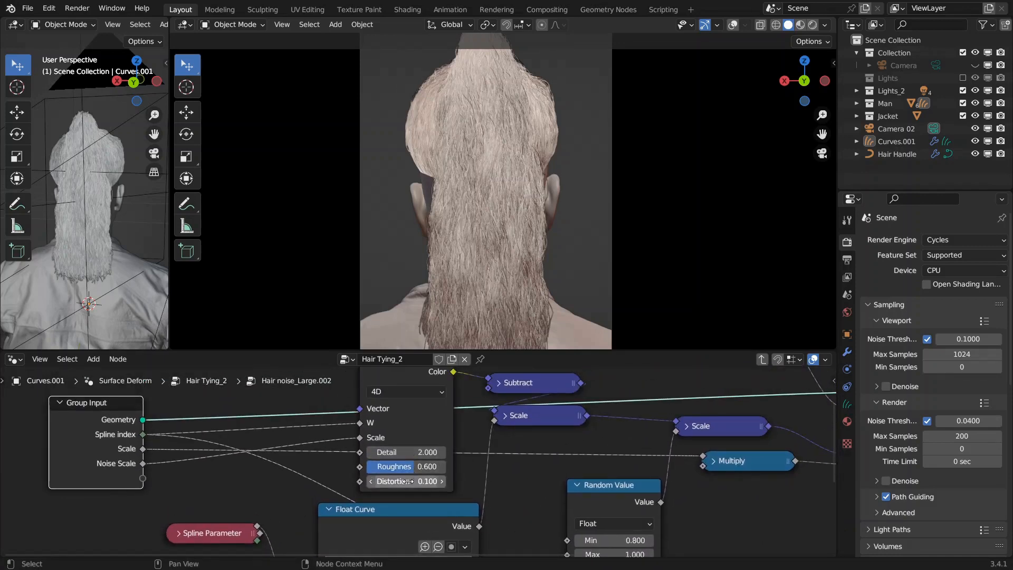
{"action": "key", "text": "Tab"}
- Examine the upper branch's last Random Value up to Join Geometry, and the parallel branch's Duplicate Elements and Scatter Around settings
{"action": "scroll", "coordinate": [457, 477], "scroll_direction": "down", "scroll_amount": 3}
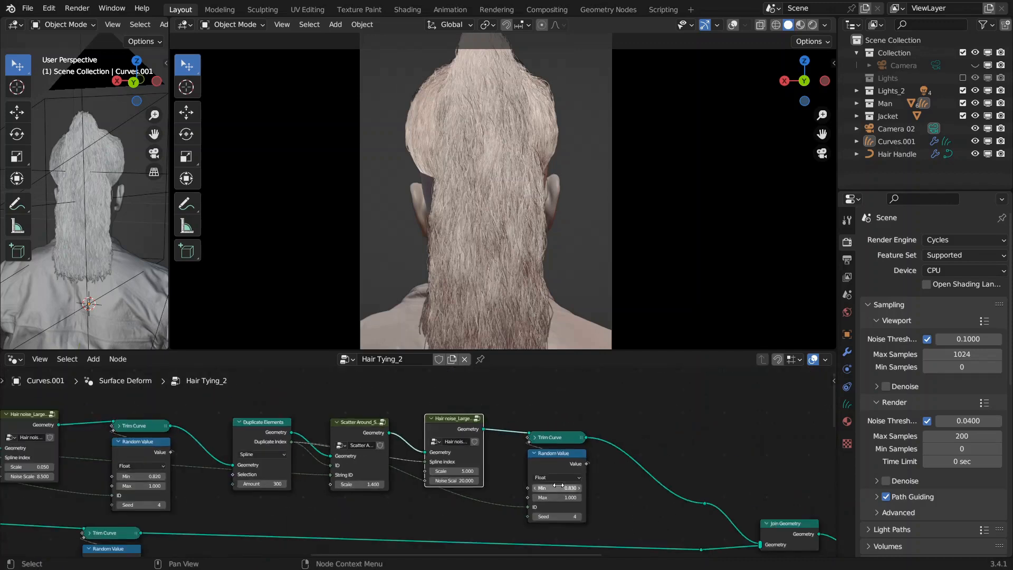
{"action": "scroll", "coordinate": [470, 437], "scroll_direction": "up", "scroll_amount": 6}
{"action": "scroll", "coordinate": [462, 448], "scroll_direction": "down", "scroll_amount": 4}
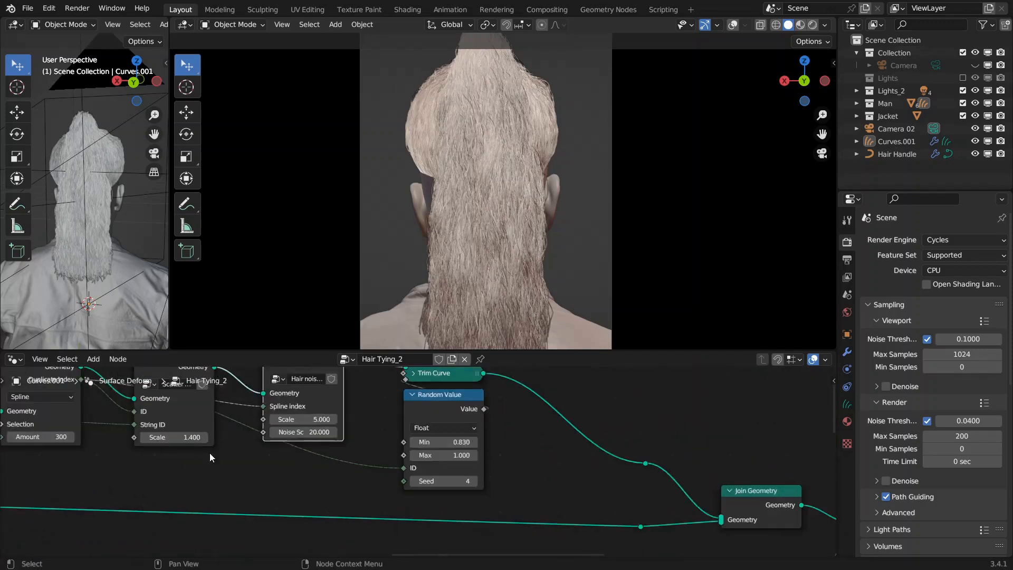
{"action": "middle_click_drag", "start_coordinate": [210, 454], "coordinate": [640, 468]}
{"action": "scroll", "coordinate": [338, 494], "scroll_direction": "down", "scroll_amount": 3}
{"action": "middle_click_drag", "start_coordinate": [52, 522], "coordinate": [466, 468]}
{"action": "scroll", "coordinate": [467, 468], "scroll_direction": "up", "scroll_amount": 3}
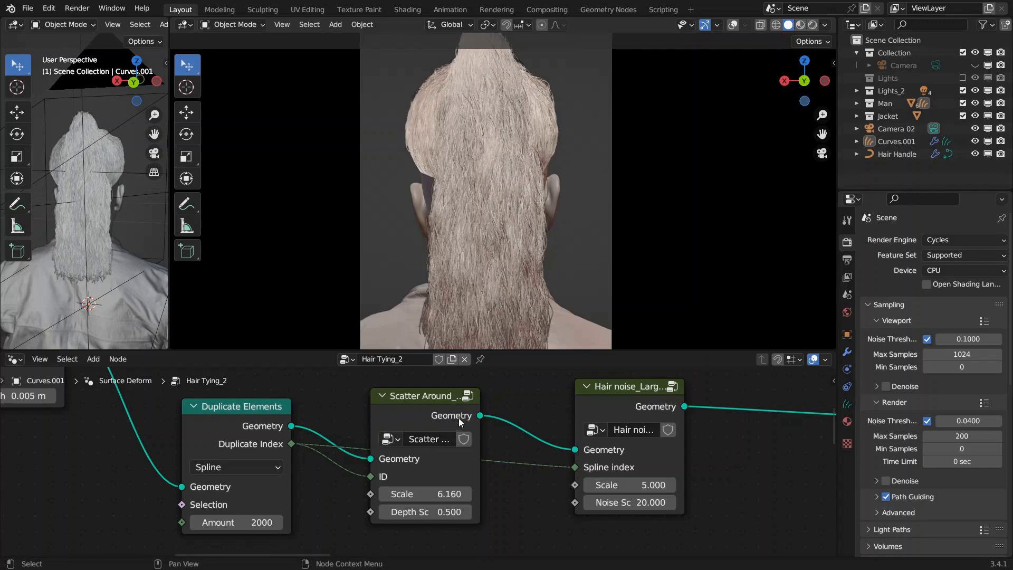
- Inspect the parallel branch's Scatter Around group and go back to the Hair Tying_2 tree beside its hair noise node
{"action": "left_click", "coordinate": [469, 398]}
{"action": "scroll", "coordinate": [445, 436], "scroll_direction": "down", "scroll_amount": 2}
{"action": "middle_click_drag", "start_coordinate": [447, 425], "coordinate": [603, 415]}
{"action": "middle_click_drag", "start_coordinate": [426, 449], "coordinate": [621, 477]}
{"action": "key", "text": "Tab"}
{"action": "scroll", "coordinate": [578, 470], "scroll_direction": "up", "scroll_amount": 3}
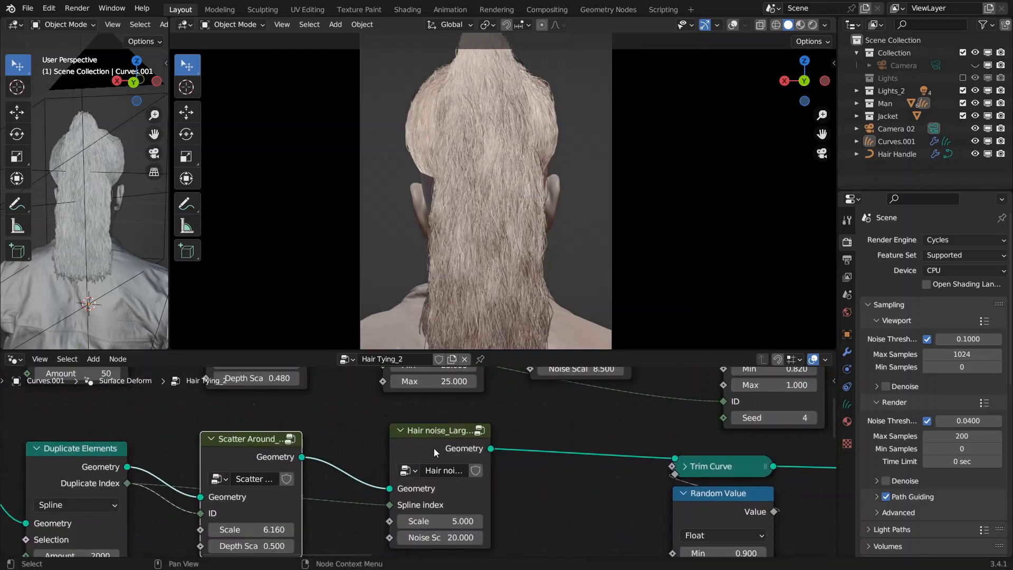
- Open the Hair noise_Large.003 group, examine its Float Curve and Random Value nodes, and return to Hair Tying_2
{"action": "left_click", "coordinate": [433, 448]}
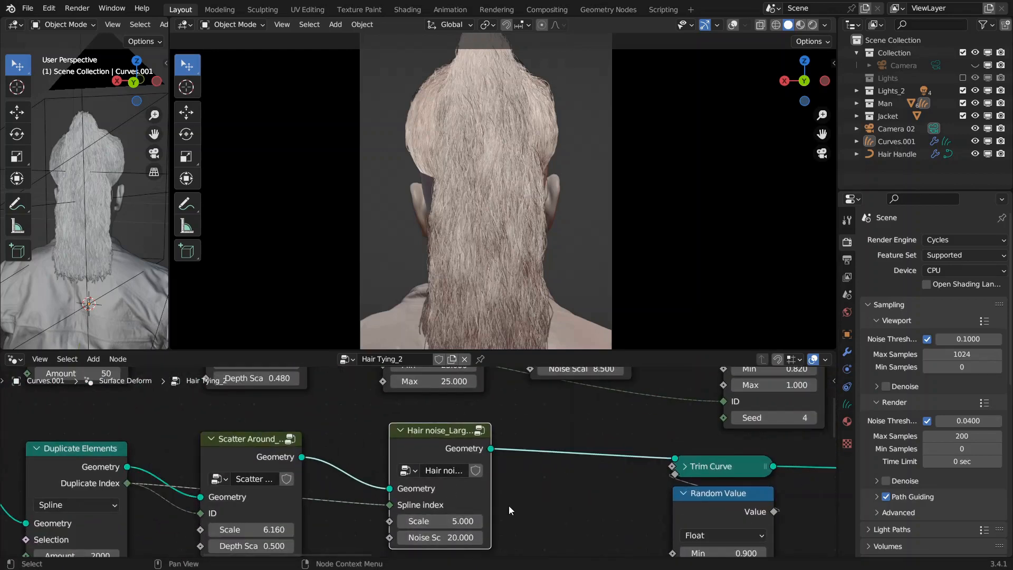
{"action": "key", "text": "Tab"}
{"action": "scroll", "coordinate": [434, 442], "scroll_direction": "down", "scroll_amount": 2}
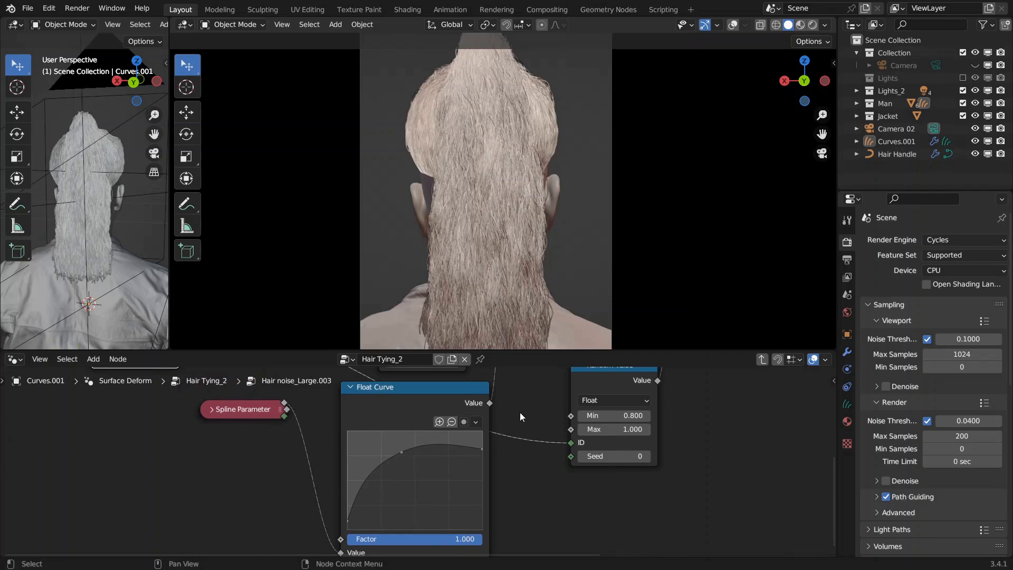
{"action": "middle_click_drag", "start_coordinate": [520, 412], "coordinate": [374, 479]}
{"action": "key", "text": "Tab"}
- Examine the parallel branch's Trim Curve and Random Value, and the Store Named Attribute and Noise Texture nodes near the tree's end
{"action": "scroll", "coordinate": [625, 497], "scroll_direction": "down", "scroll_amount": 5}
{"action": "scroll", "coordinate": [375, 479], "scroll_direction": "up", "scroll_amount": 5}
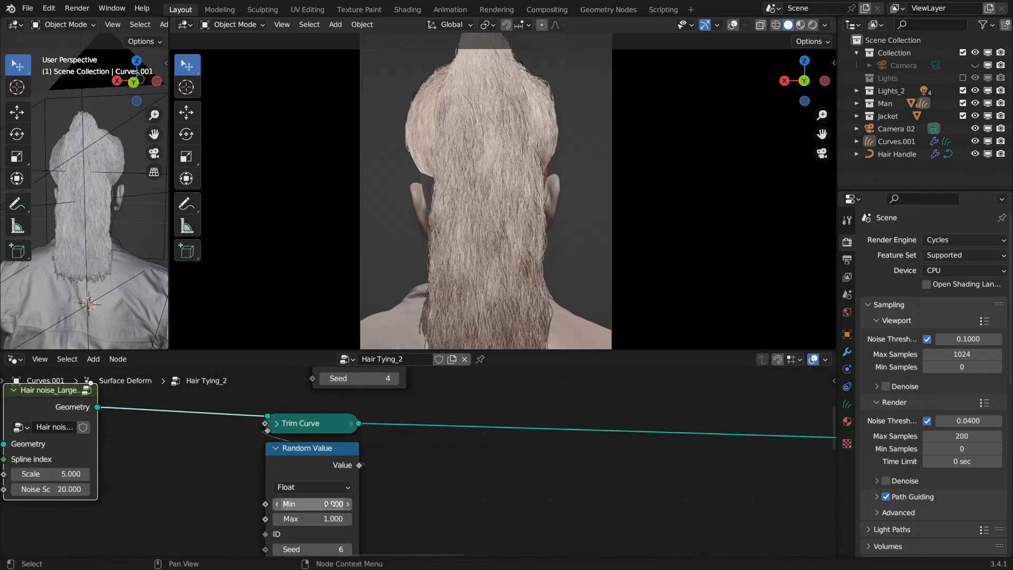
{"action": "scroll", "coordinate": [528, 463], "scroll_direction": "down", "scroll_amount": 4}
{"action": "middle_click_drag", "start_coordinate": [792, 436], "coordinate": [599, 450]}
{"action": "middle_click_drag", "start_coordinate": [805, 452], "coordinate": [506, 434]}
{"action": "scroll", "coordinate": [562, 484], "scroll_direction": "up", "scroll_amount": 5}
{"action": "middle_click_drag", "start_coordinate": [475, 507], "coordinate": [456, 355]}
{"action": "scroll", "coordinate": [510, 425], "scroll_direction": "up", "scroll_amount": 4}
{"action": "middle_click_drag", "start_coordinate": [505, 443], "coordinate": [455, 527]}
{"action": "left_click_drag", "start_coordinate": [417, 476], "coordinate": [456, 424]}
{"action": "scroll", "coordinate": [496, 420], "scroll_direction": "down", "scroll_amount": 5}
{"action": "mouse_move", "coordinate": [496, 420]}
{"action": "middle_mouse_down"}
{"action": "mouse_move", "coordinate": [452, 496]}
{"action": "mouse_move", "coordinate": [508, 409]}
{"action": "middle_mouse_up"}
{"action": "scroll", "coordinate": [507, 409], "scroll_direction": "up", "scroll_amount": 5}
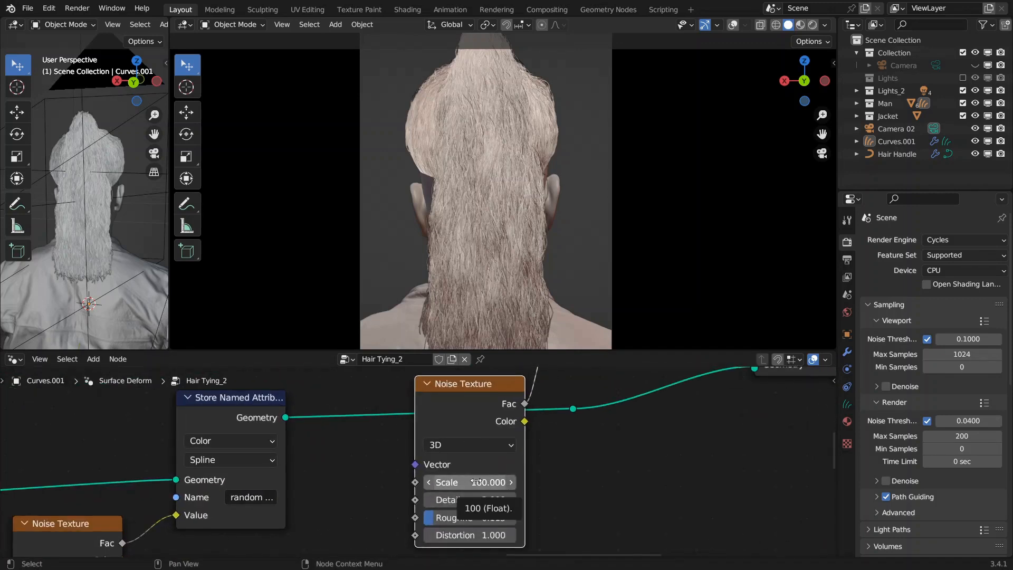
- Examine the hair base branch's Resample Curve and the settings of its large, curl and small noise groups
{"action": "scroll", "coordinate": [605, 471], "scroll_direction": "down", "scroll_amount": 4}
{"action": "middle_click_drag", "start_coordinate": [606, 472], "coordinate": [506, 416]}
{"action": "middle_click_drag", "start_coordinate": [328, 437], "coordinate": [610, 403]}
{"action": "scroll", "coordinate": [514, 460], "scroll_direction": "up", "scroll_amount": 8}
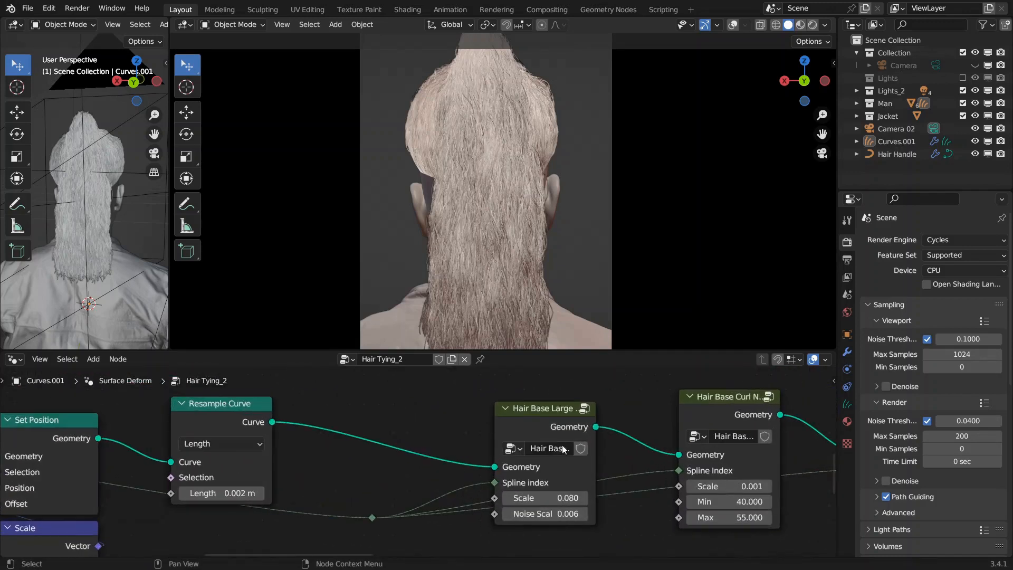
{"action": "middle_click_drag", "start_coordinate": [575, 448], "coordinate": [414, 442]}
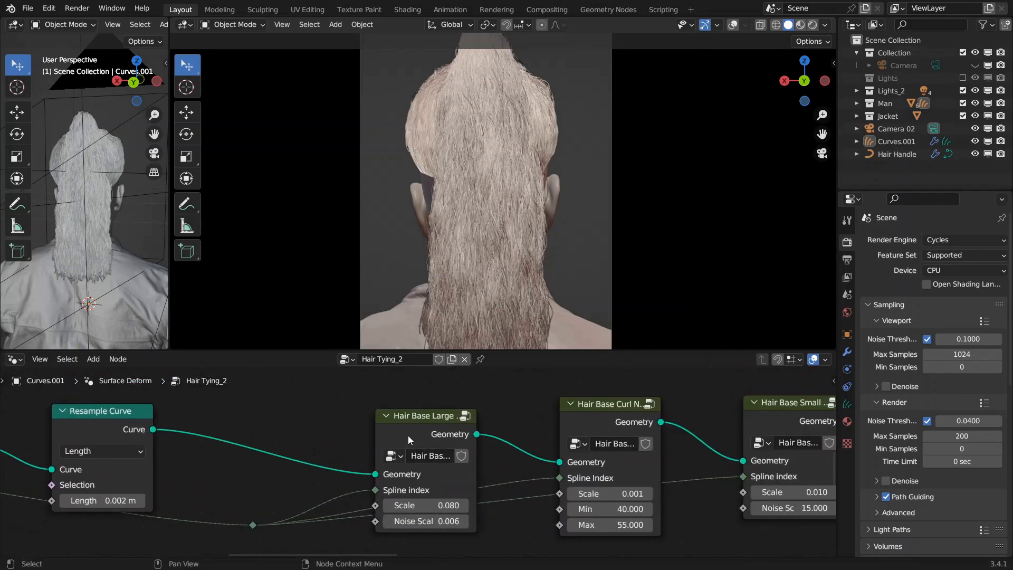
- Open the Hair Base Large Noise group, examine its ColorRamp, Random Value and noise texture settings, and return to Hair Tying_2
{"action": "left_click", "coordinate": [407, 436]}
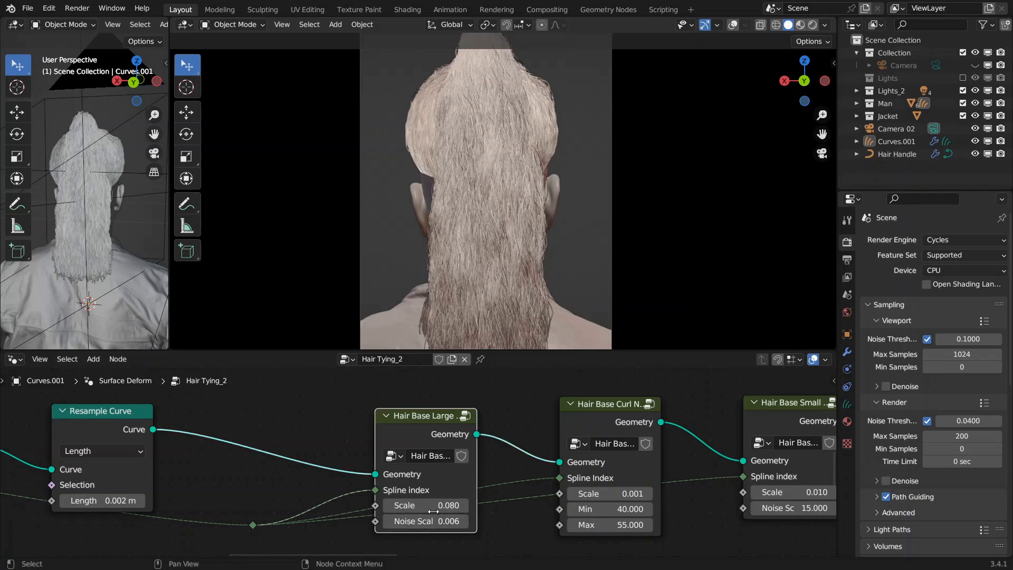
{"action": "key", "text": "Tab"}
{"action": "scroll", "coordinate": [411, 460], "scroll_direction": "down", "scroll_amount": 2}
{"action": "middle_click_drag", "start_coordinate": [352, 490], "coordinate": [533, 427]}
{"action": "middle_click_drag", "start_coordinate": [473, 466], "coordinate": [555, 447]}
{"action": "scroll", "coordinate": [555, 445], "scroll_direction": "up", "scroll_amount": 1}
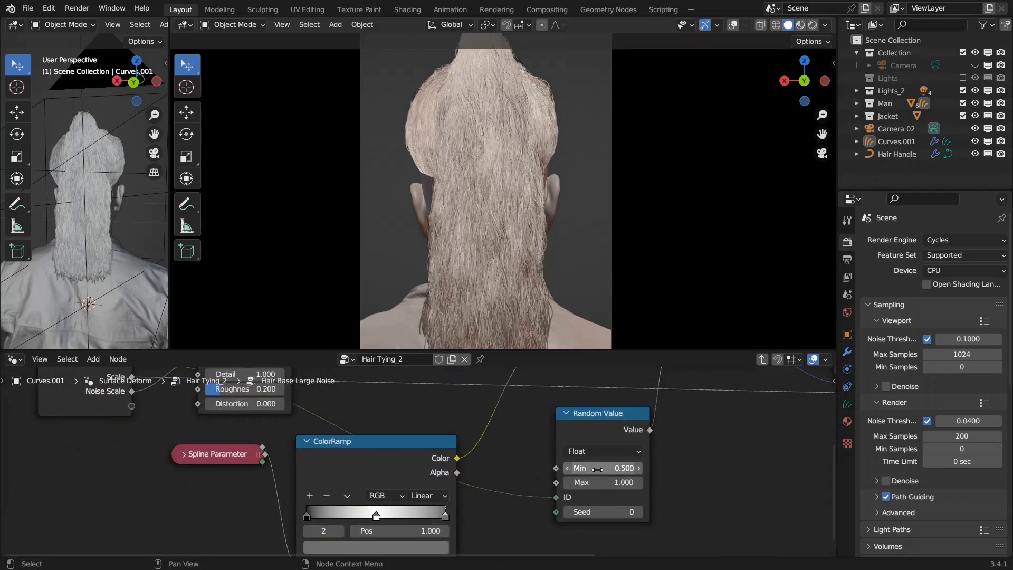
{"action": "middle_click_drag", "start_coordinate": [533, 449], "coordinate": [592, 424]}
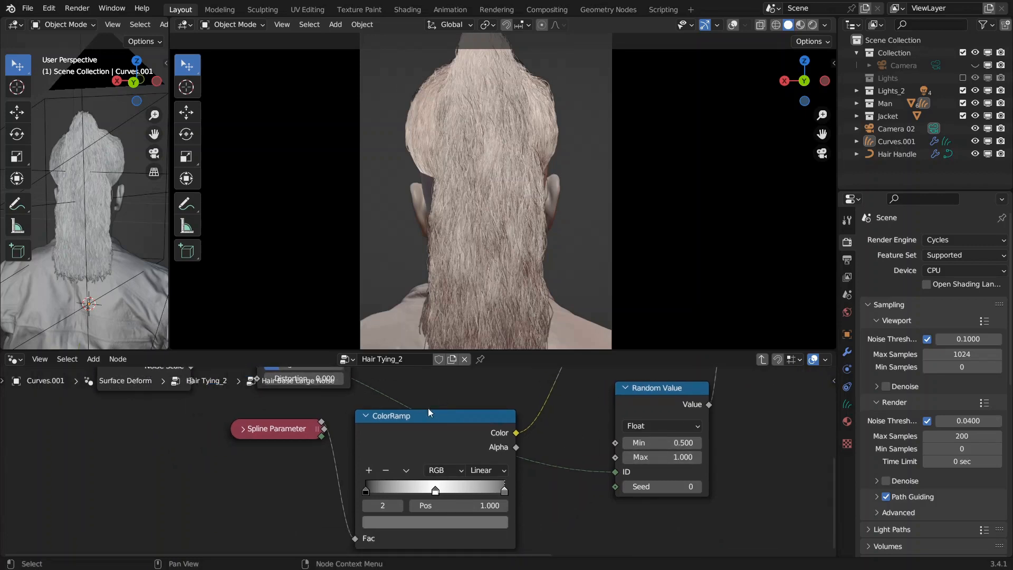
{"action": "middle_click_drag", "start_coordinate": [360, 378], "coordinate": [441, 498]}
{"action": "scroll", "coordinate": [426, 464], "scroll_direction": "up", "scroll_amount": 3}
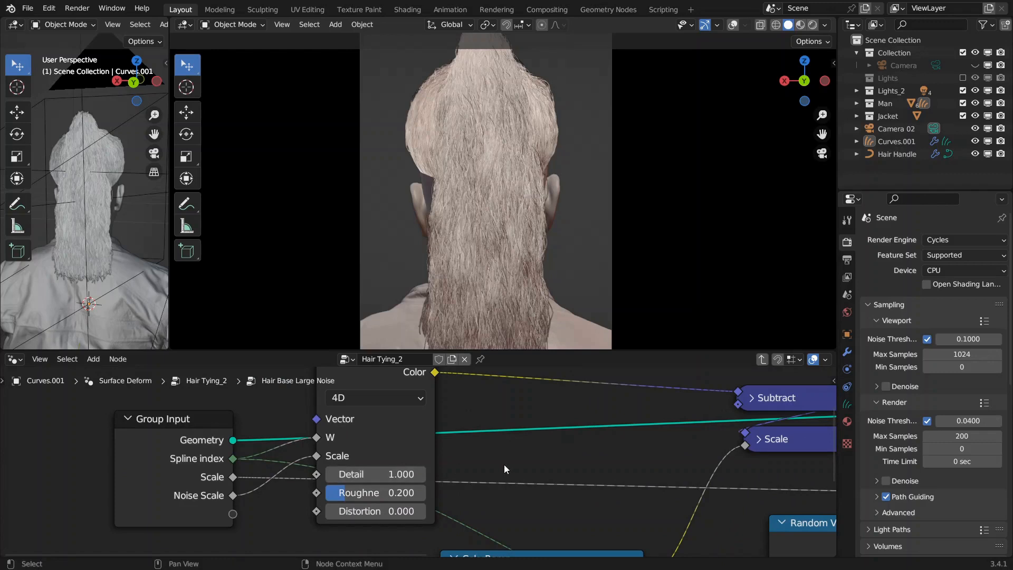
{"action": "key", "text": "Tab"}
- Open the Hair Base Curl Noise group, examine its Random Value and ColorRamp nodes, and return to Hair Tying_2
{"action": "middle_click_drag", "start_coordinate": [565, 466], "coordinate": [361, 460]}
{"action": "left_click", "coordinate": [429, 402]}
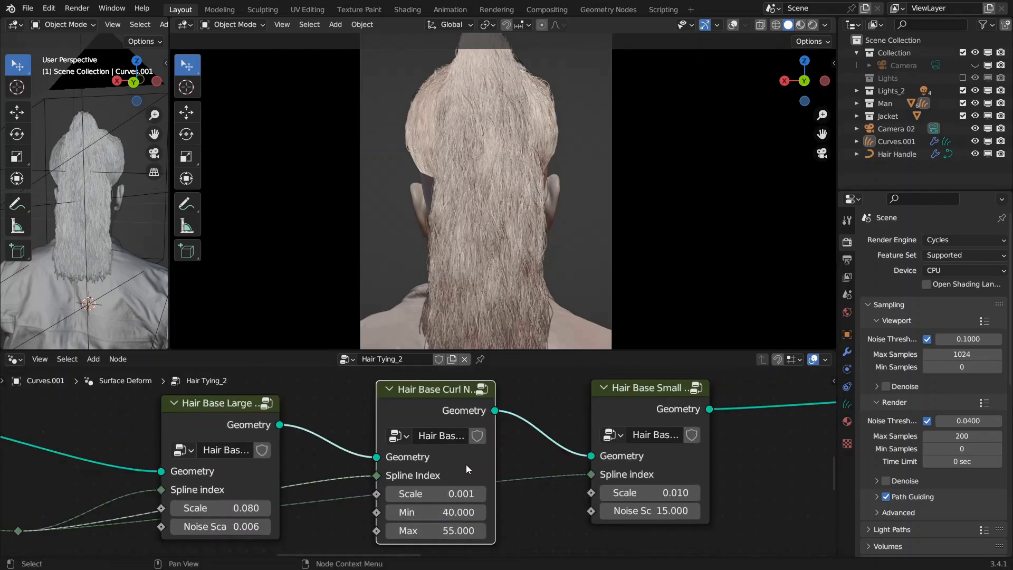
{"action": "key", "text": "Tab"}
{"action": "middle_click_drag", "start_coordinate": [737, 491], "coordinate": [505, 424]}
{"action": "scroll", "coordinate": [511, 452], "scroll_direction": "up", "scroll_amount": 3}
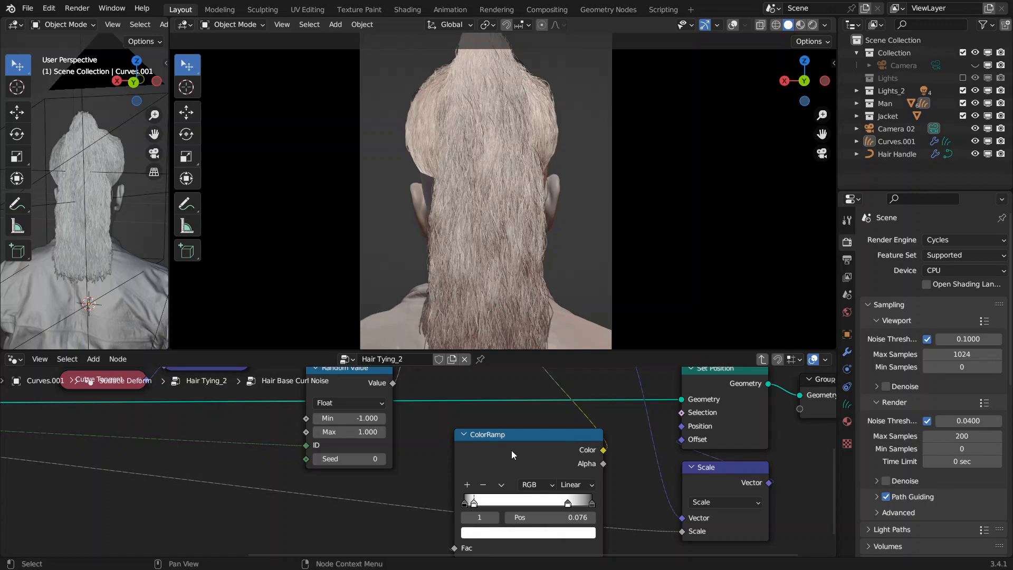
{"action": "key", "text": "Tab"}
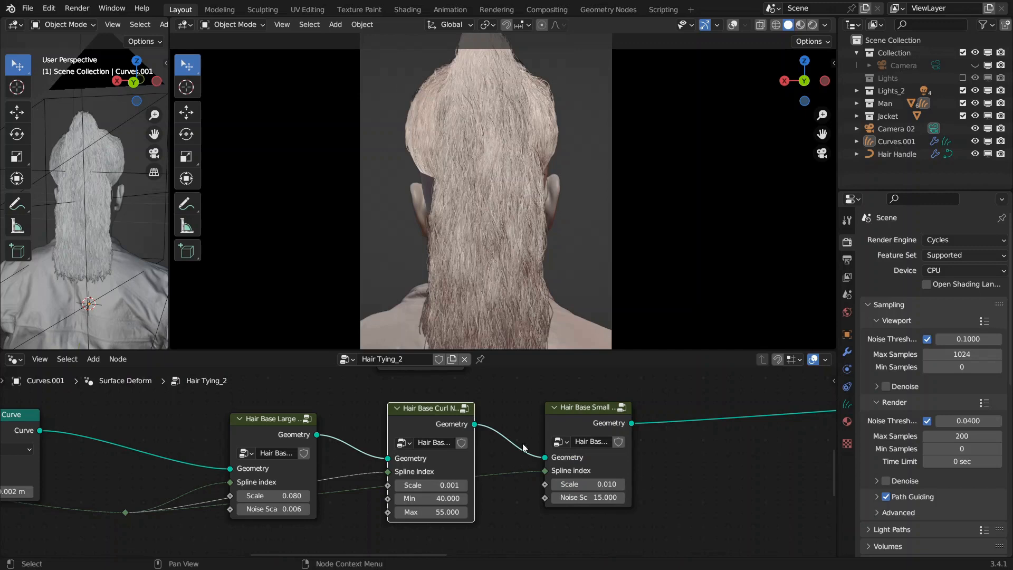
- Open the Hair Base Small Noise group, examine its noise texture, ColorRamp and Random Value nodes, and return to Hair Tying_2
{"action": "middle_click_drag", "start_coordinate": [577, 429], "coordinate": [491, 437]}
{"action": "scroll", "coordinate": [490, 438], "scroll_direction": "up", "scroll_amount": 1}
{"action": "left_click", "coordinate": [520, 418]}
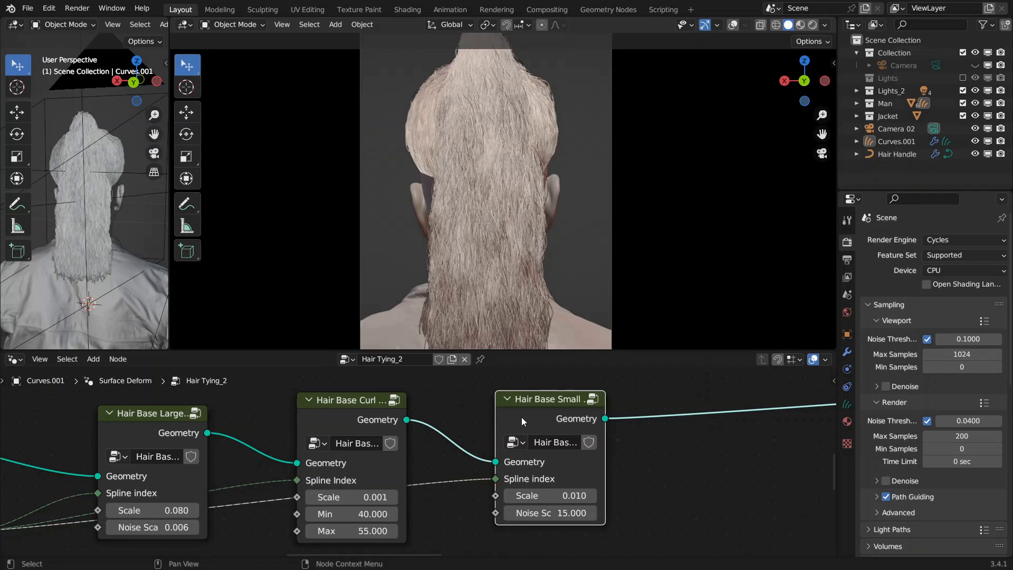
{"action": "key", "text": "Tab"}
{"action": "middle_click_drag", "start_coordinate": [523, 492], "coordinate": [483, 437]}
{"action": "middle_click_drag", "start_coordinate": [754, 410], "coordinate": [494, 484]}
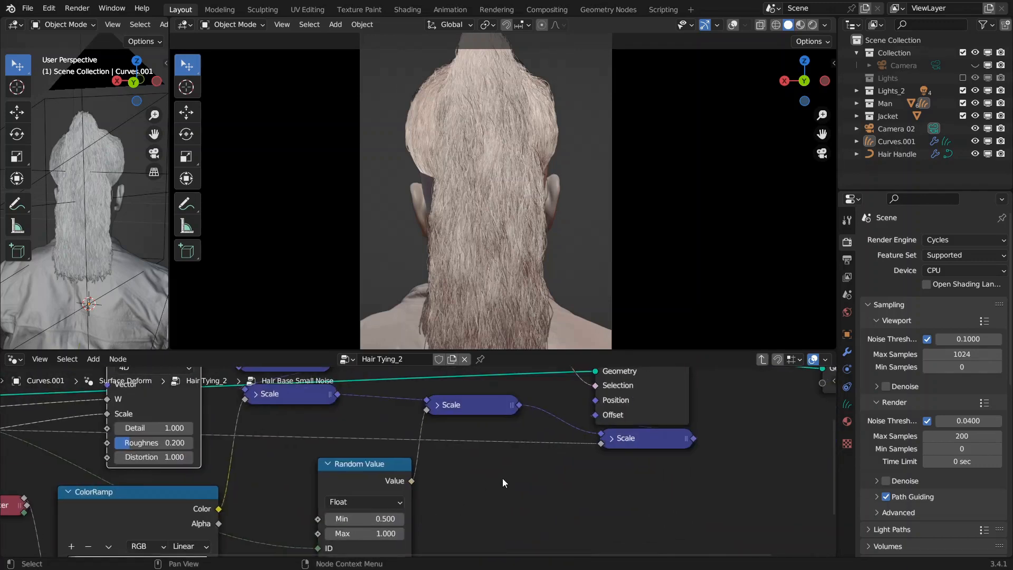
{"action": "key", "text": "Tab"}
{"action": "scroll", "coordinate": [599, 448], "scroll_direction": "down", "scroll_amount": 7}
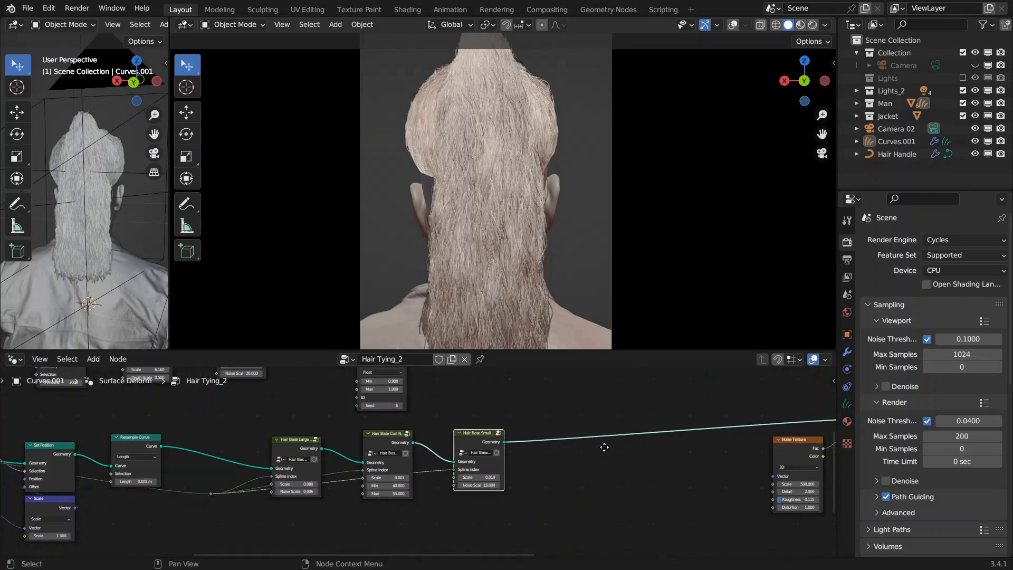
- Examine the Noise Texture settings, the Resample Curve node and the two Duplicate Elements branches of the Hair Tying_2 node tree
{"action": "middle_click_drag", "start_coordinate": [606, 447], "coordinate": [341, 470]}
{"action": "middle_click_drag", "start_coordinate": [564, 469], "coordinate": [469, 437]}
{"action": "scroll", "coordinate": [470, 437], "scroll_direction": "up", "scroll_amount": 3}
{"action": "middle_click_drag", "start_coordinate": [543, 429], "coordinate": [524, 451]}
{"action": "middle_click_drag", "start_coordinate": [486, 496], "coordinate": [508, 448]}
{"action": "scroll", "coordinate": [508, 449], "scroll_direction": "up", "scroll_amount": 4}
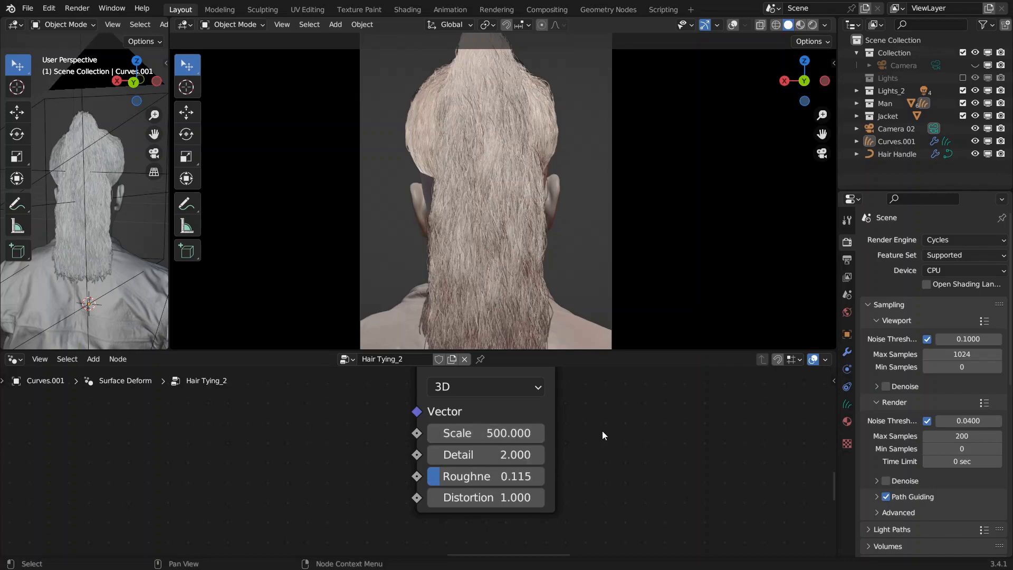
{"action": "scroll", "coordinate": [603, 430], "scroll_direction": "down", "scroll_amount": 4}
{"action": "scroll", "coordinate": [438, 460], "scroll_direction": "up", "scroll_amount": 3}
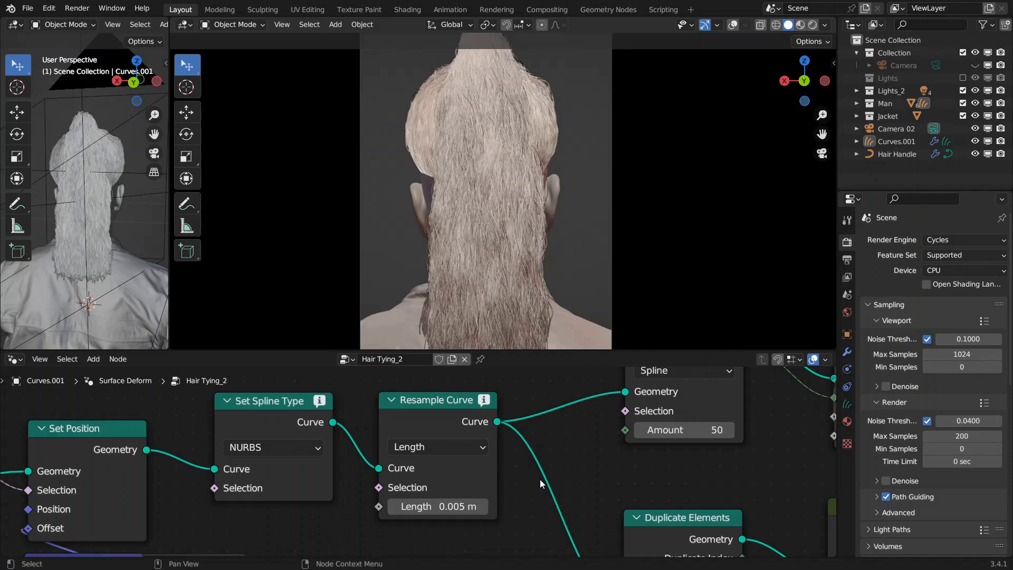
{"action": "scroll", "coordinate": [540, 479], "scroll_direction": "down", "scroll_amount": 6}
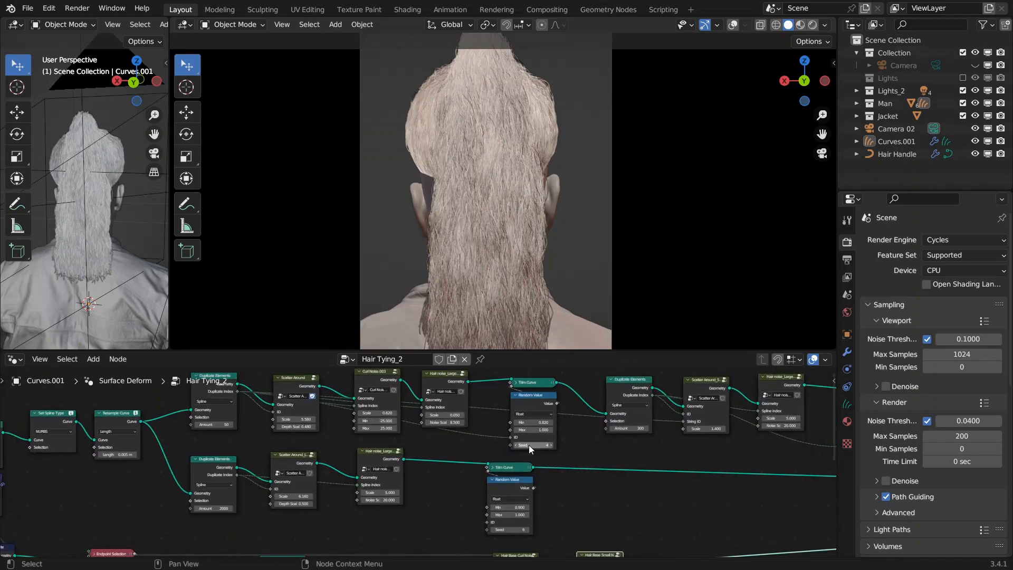
{"action": "scroll", "coordinate": [500, 446], "scroll_direction": "right", "scroll_amount": 5, "text": "ctrl"}
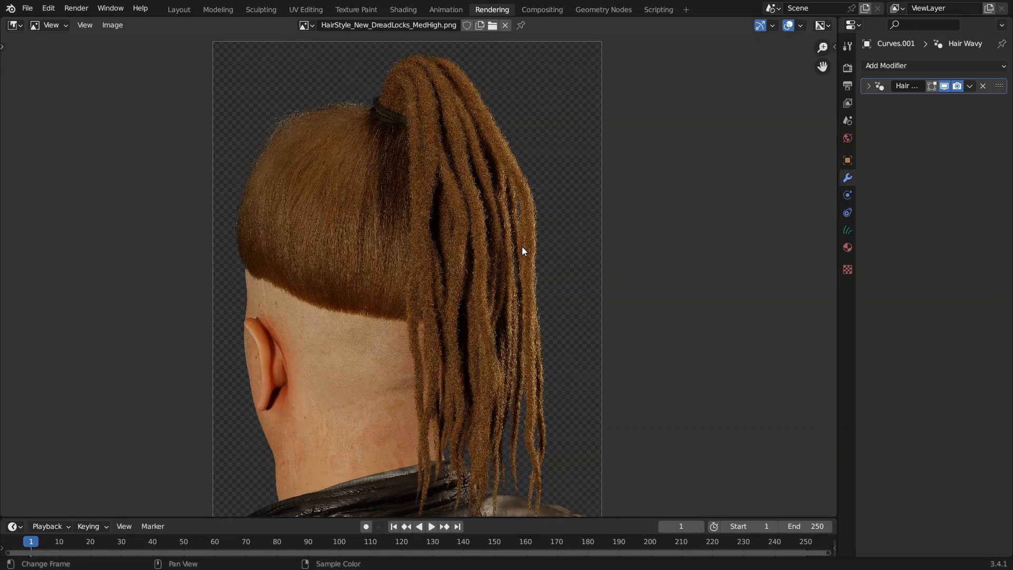
- Examine the strands of the dreadlocks render HairStyle_New_DreadLocks_MedHigh.png up close
{"action": "scroll", "coordinate": [521, 246], "scroll_direction": "up", "scroll_amount": 5}
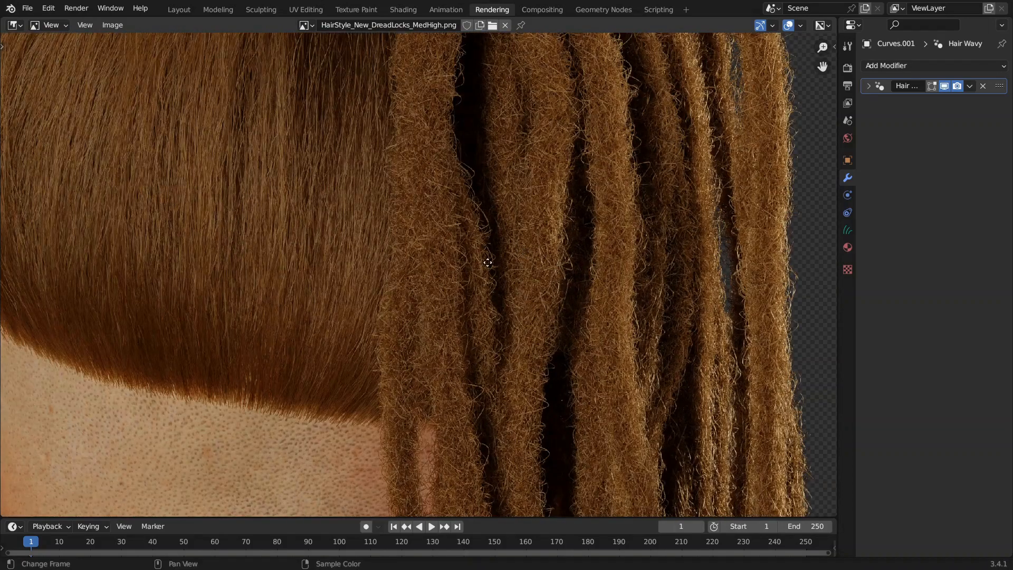
{"action": "scroll", "coordinate": [502, 262], "scroll_direction": "down", "scroll_amount": 5}
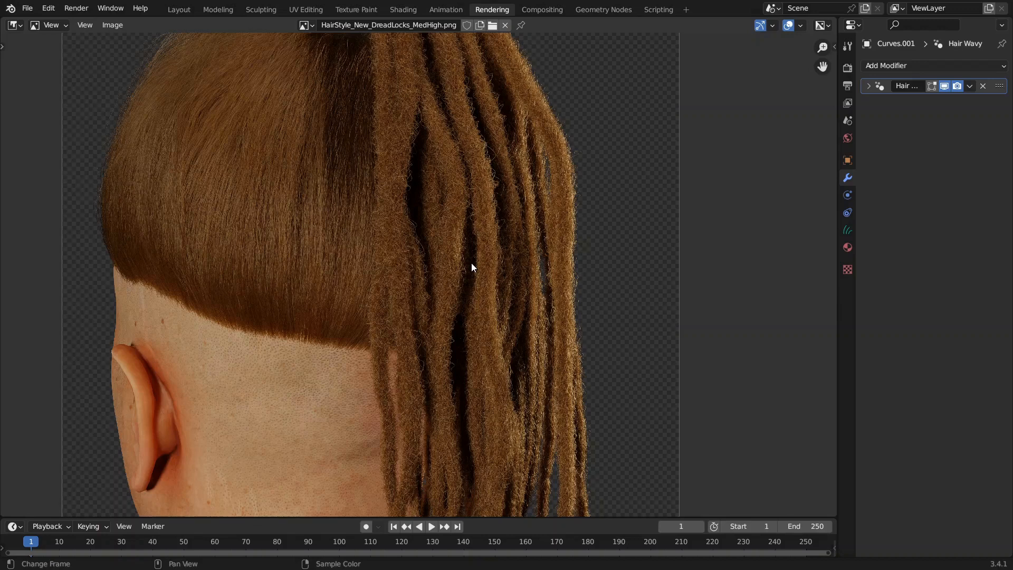
{"action": "scroll", "coordinate": [549, 275], "scroll_direction": "up", "scroll_amount": 2}
{"action": "scroll", "coordinate": [549, 276], "scroll_direction": "down", "scroll_amount": 4}
- In the Layout workspace's Hair start tree, delete the uppermost duplicated-strand branch and cut the hair base branch's link to the final output
{"action": "left_click", "coordinate": [178, 9]}
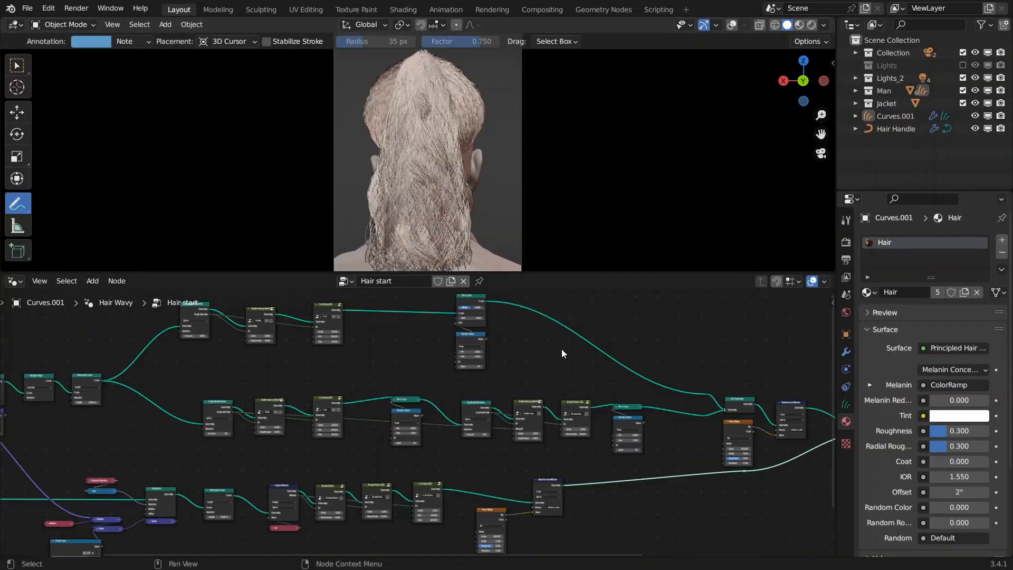
{"action": "scroll", "coordinate": [619, 395], "scroll_direction": "up", "scroll_amount": 2}
{"action": "middle_click_drag", "start_coordinate": [598, 348], "coordinate": [694, 412]}
{"action": "left_click_drag", "start_coordinate": [643, 302], "coordinate": [206, 424]}
{"action": "middle_click_drag", "start_coordinate": [207, 424], "coordinate": [650, 367]}
{"action": "right_click_drag", "start_coordinate": [648, 389], "coordinate": [659, 472], "text": "ctrl"}
{"action": "middle_click_drag", "start_coordinate": [257, 307], "coordinate": [482, 354]}
{"action": "right_click_drag", "start_coordinate": [650, 405], "coordinate": [595, 405], "text": "ctrl"}
{"action": "key", "text": "x"}
- Clear the extra nodes at the end of the strand branch and connect it to the Store Named Attribute node feeding Join Geometry
{"action": "middle_click_drag", "start_coordinate": [580, 402], "coordinate": [406, 338]}
{"action": "scroll", "coordinate": [415, 340], "scroll_direction": "up", "scroll_amount": 4}
{"action": "middle_click_drag", "start_coordinate": [630, 365], "coordinate": [554, 361]}
{"action": "left_click_drag", "start_coordinate": [648, 367], "coordinate": [728, 366]}
{"action": "left_click_drag", "start_coordinate": [557, 400], "coordinate": [731, 438]}
{"action": "left_click", "coordinate": [562, 365]}
{"action": "key", "text": "ctrl+x"}
{"action": "left_click", "coordinate": [504, 352]}
{"action": "key", "text": "x"}
{"action": "left_click_drag", "start_coordinate": [497, 390], "coordinate": [701, 405]}
{"action": "left_click_drag", "start_coordinate": [753, 375], "coordinate": [785, 417]}
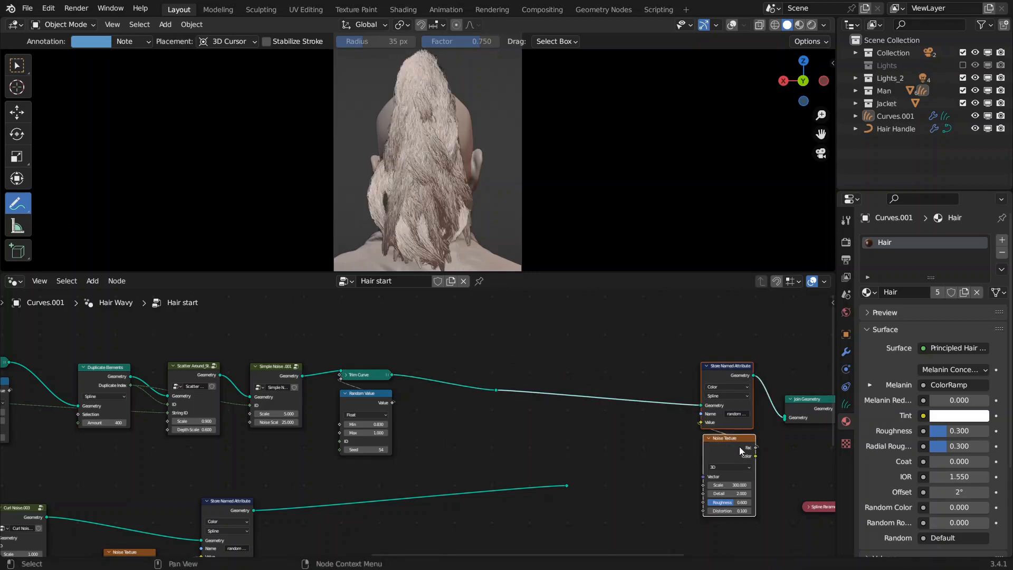
- Reposition the Store Named Attribute and Noise Texture nodes, dissolve the reroute before them, and mute Store Named Attribute
{"action": "key", "text": "g"}
{"action": "left_click", "coordinate": [657, 474]}
{"action": "left_click_drag", "start_coordinate": [511, 376], "coordinate": [484, 408]}
{"action": "key", "text": "ctrl+x"}
{"action": "middle_click_drag", "start_coordinate": [507, 414], "coordinate": [730, 389]}
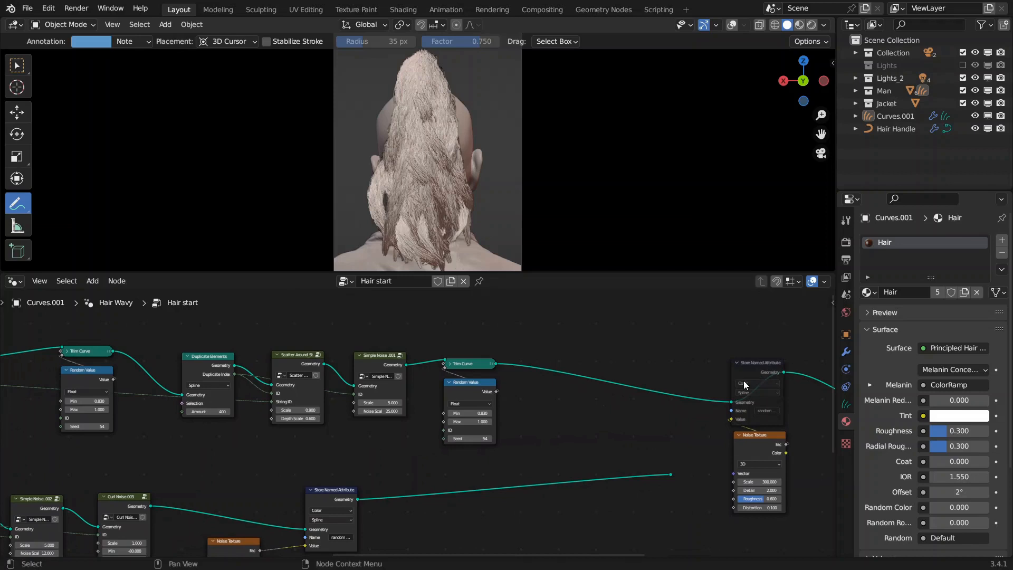
{"action": "scroll", "coordinate": [334, 385], "scroll_direction": "up", "scroll_amount": 2}
{"action": "middle_click_drag", "start_coordinate": [491, 376], "coordinate": [507, 392]}
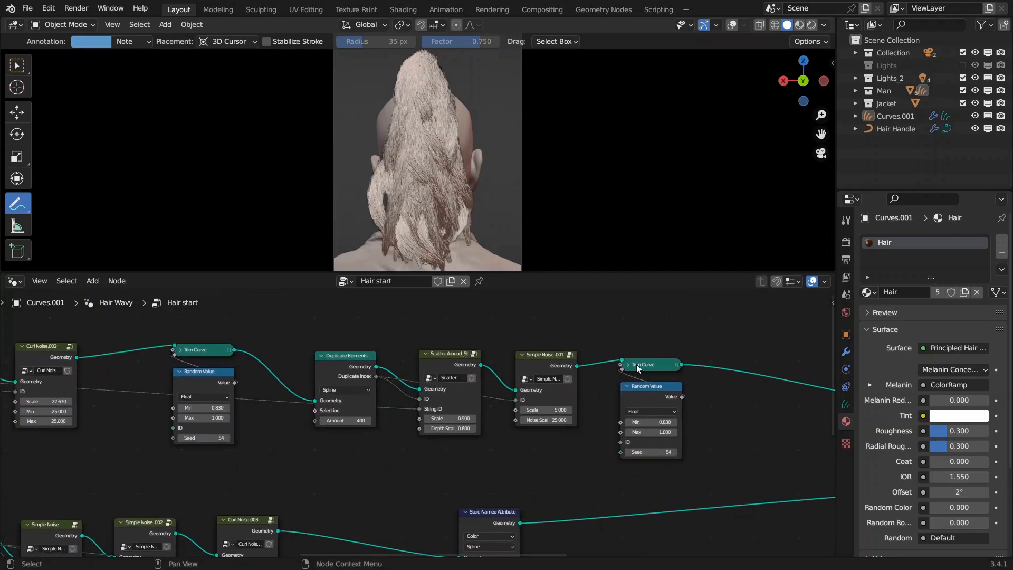
- Mute both Trim Curve nodes in the strand branch
{"action": "left_click", "coordinate": [654, 366]}
{"action": "key", "text": "n"}
{"action": "key", "text": "n"}
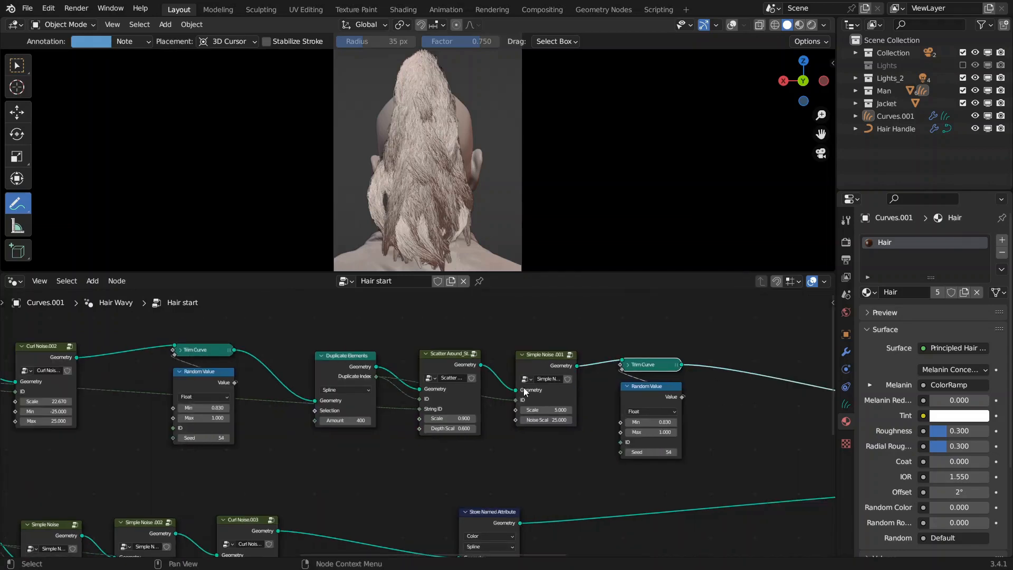
{"action": "key", "text": "m"}
{"action": "middle_click_drag", "start_coordinate": [247, 368], "coordinate": [385, 368]}
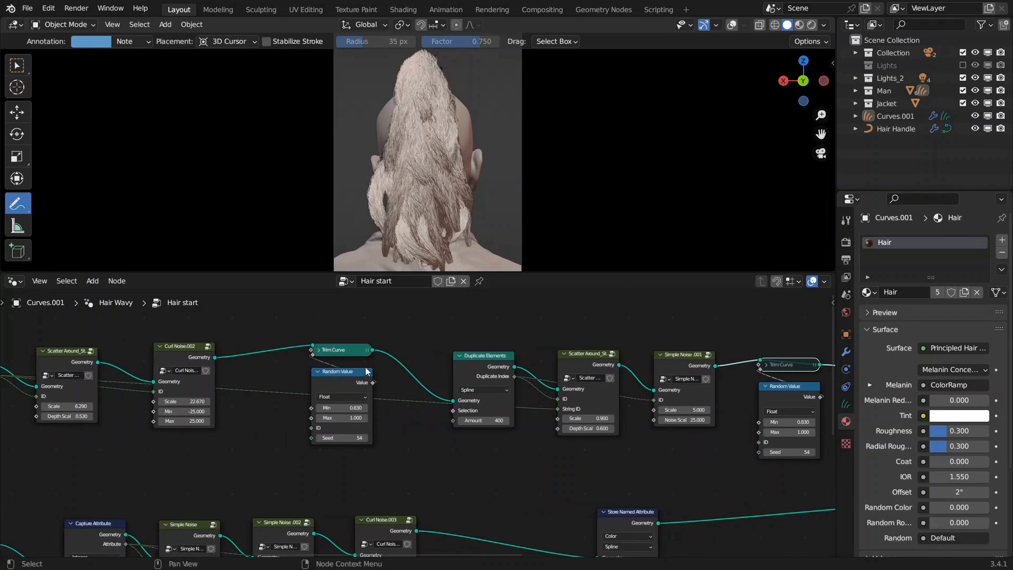
{"action": "left_click", "coordinate": [346, 350]}
{"action": "key", "text": "m"}
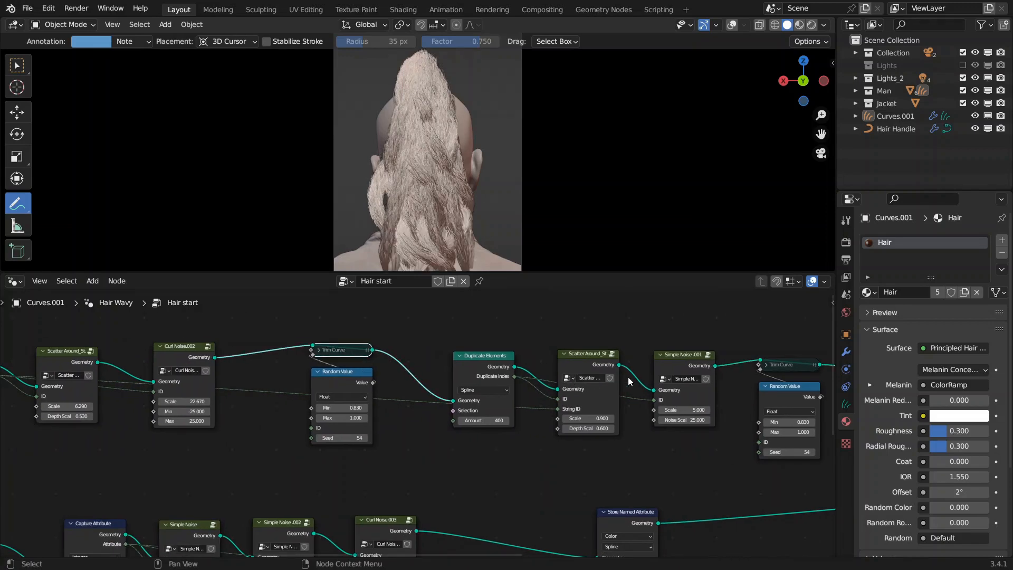
- Delete the Simple Noise .001 and Scatter Around groups after the second Duplicate Elements node, keeping the geometry link connected
{"action": "left_click", "coordinate": [677, 366]}
{"action": "key", "text": "ctrl+x"}
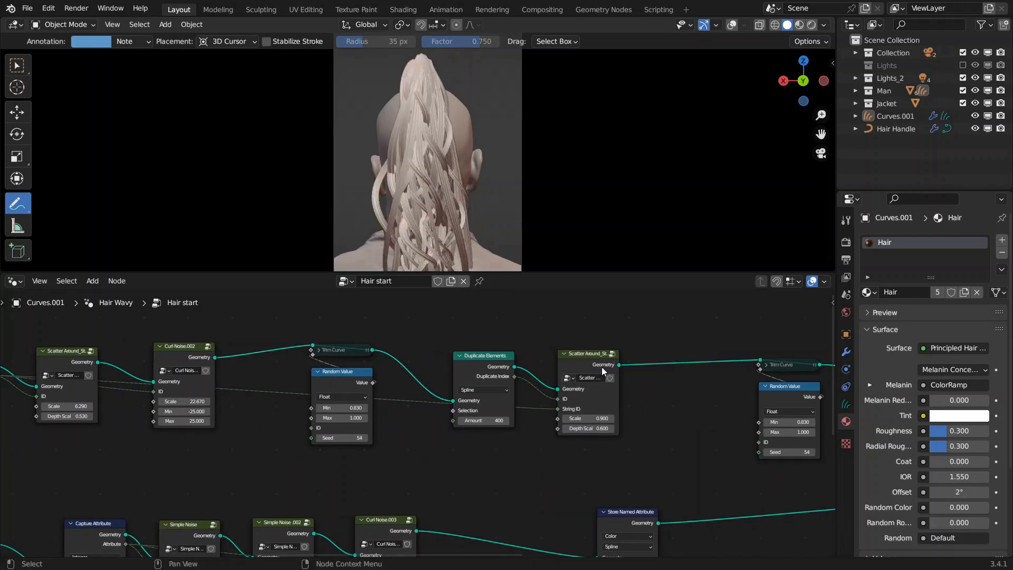
{"action": "left_click", "coordinate": [588, 363]}
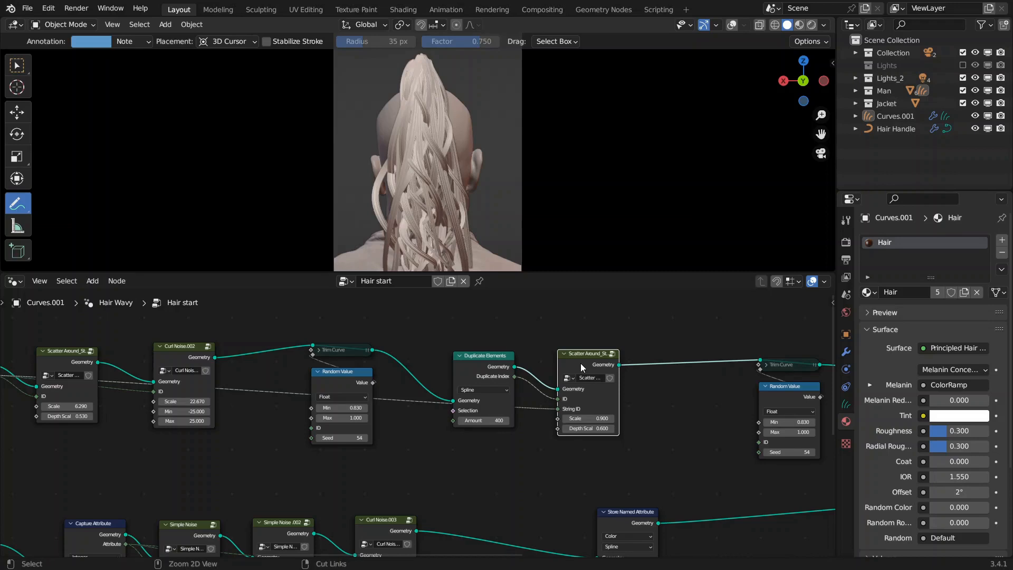
{"action": "key", "text": "ctrl+x"}
- Mute the second Duplicate Elements node, the one with an amount of 400
{"action": "middle_click_drag", "start_coordinate": [380, 357], "coordinate": [653, 372]}
{"action": "scroll", "coordinate": [442, 363], "scroll_direction": "up", "scroll_amount": 2}
{"action": "left_click", "coordinate": [448, 362]}
{"action": "middle_click_drag", "start_coordinate": [675, 380], "coordinate": [504, 376]}
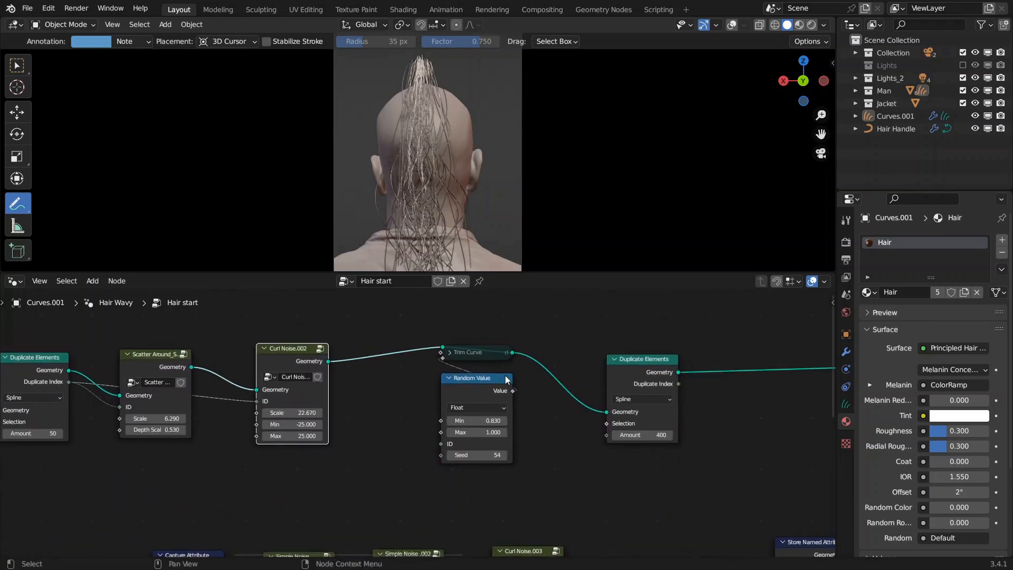
{"action": "left_click", "coordinate": [628, 373]}
{"action": "key", "text": "m"}
- Set the first Duplicate Elements node's Amount to 35
{"action": "middle_click_drag", "start_coordinate": [381, 350], "coordinate": [548, 343]}
{"action": "scroll", "coordinate": [454, 352], "scroll_direction": "up", "scroll_amount": 2}
{"action": "scroll", "coordinate": [455, 353], "scroll_direction": "up", "scroll_amount": 3}
{"action": "middle_click_drag", "start_coordinate": [453, 335], "coordinate": [560, 360]}
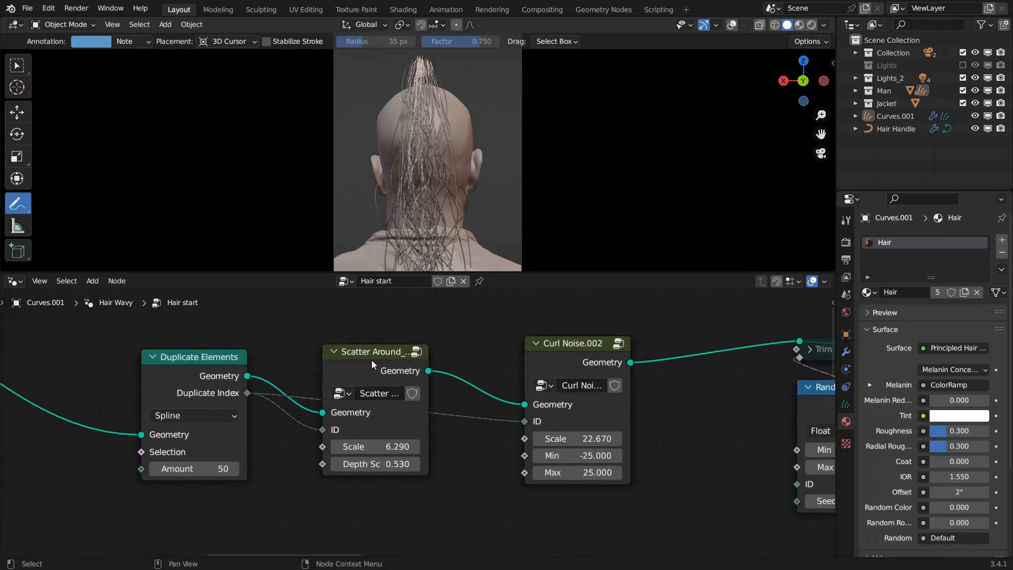
{"action": "left_click", "coordinate": [570, 350]}
{"action": "left_click", "coordinate": [411, 360]}
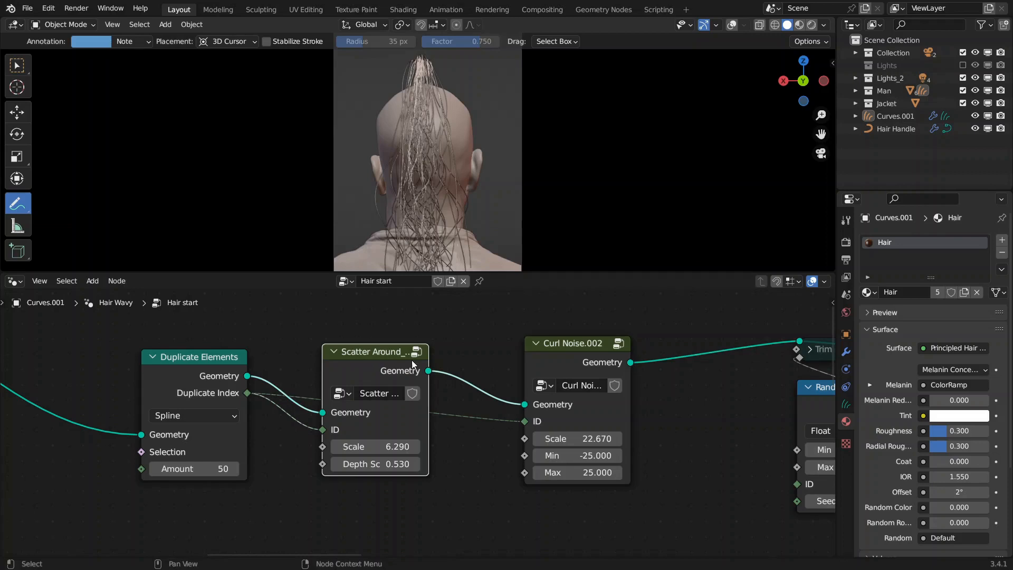
{"action": "left_click", "coordinate": [217, 463]}
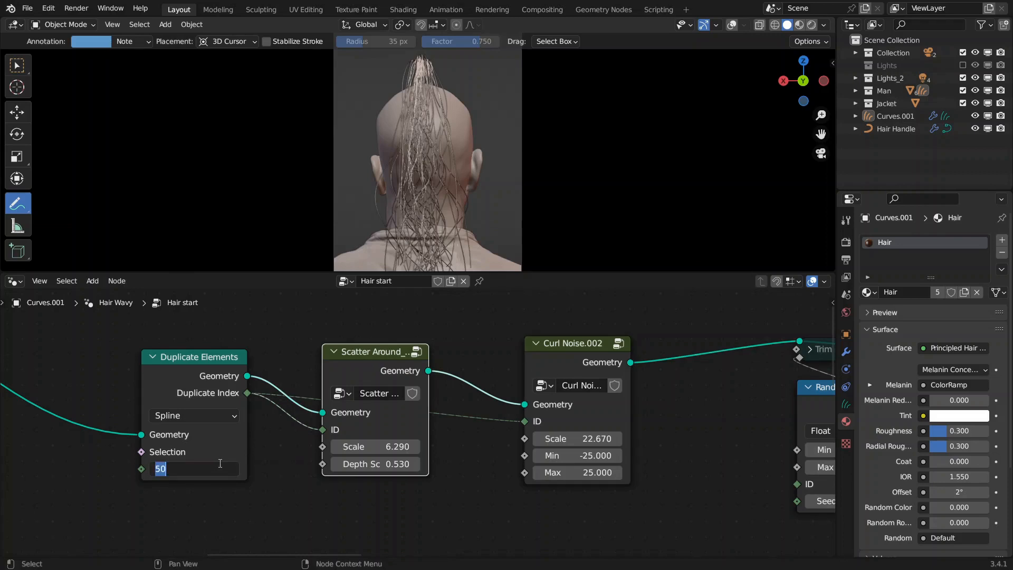
{"action": "type", "text": "35"}
{"action": "key", "text": "Return"}
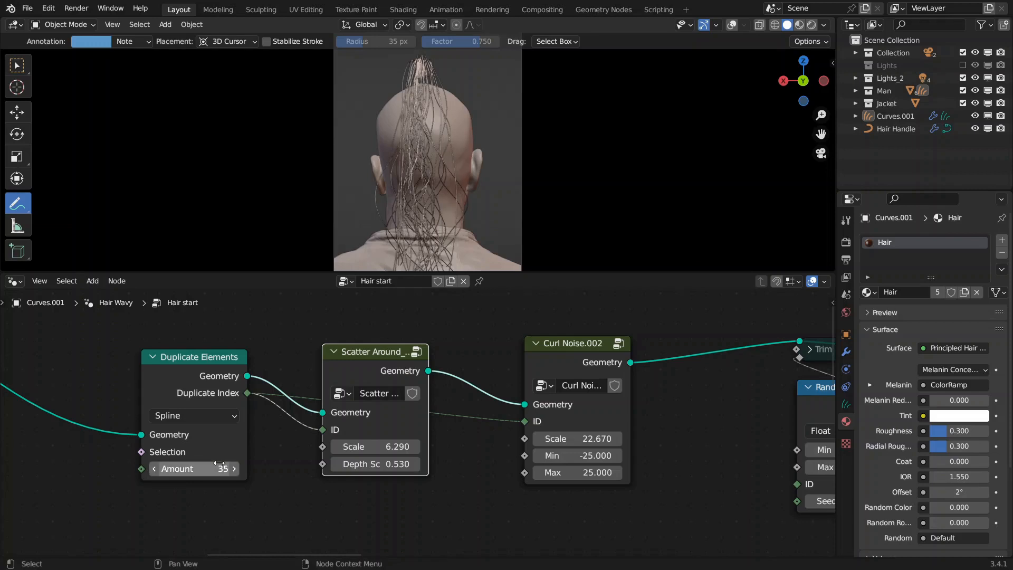
- Enlarge the 3D viewport and set the Curl Noise.002 group's Scale to 6
{"action": "middle_click_drag", "start_coordinate": [686, 402], "coordinate": [629, 412]}
{"action": "left_click_drag", "start_coordinate": [564, 272], "coordinate": [567, 318]}
{"action": "middle_click_drag", "start_coordinate": [454, 215], "coordinate": [514, 218]}
{"action": "middle_click_drag", "start_coordinate": [383, 423], "coordinate": [350, 413]}
{"action": "scroll", "coordinate": [369, 428], "scroll_direction": "up", "scroll_amount": 1}
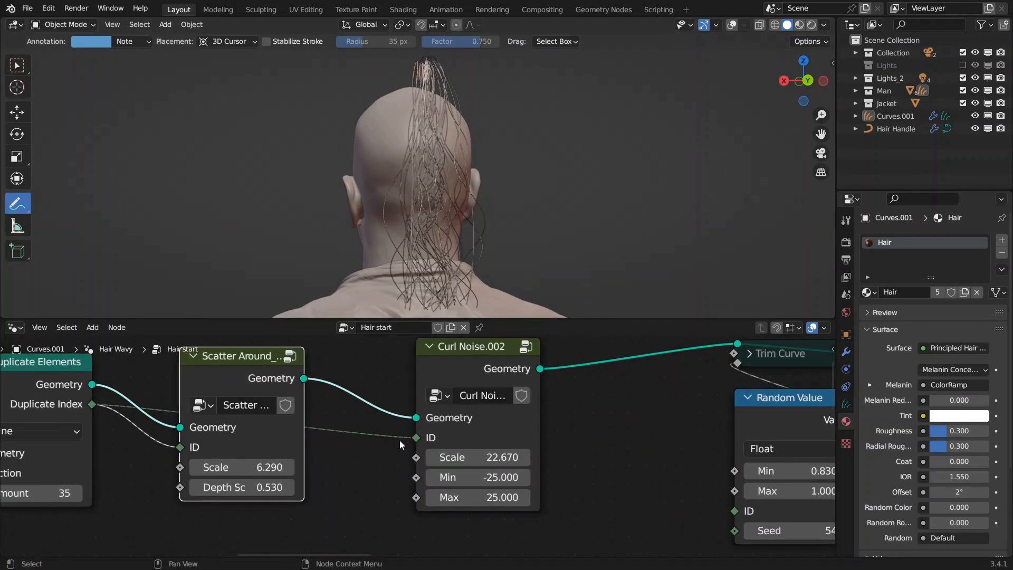
{"action": "left_click_drag", "start_coordinate": [456, 456], "coordinate": [420, 457]}
{"action": "left_click", "coordinate": [485, 459]}
{"action": "type", "text": "6"}
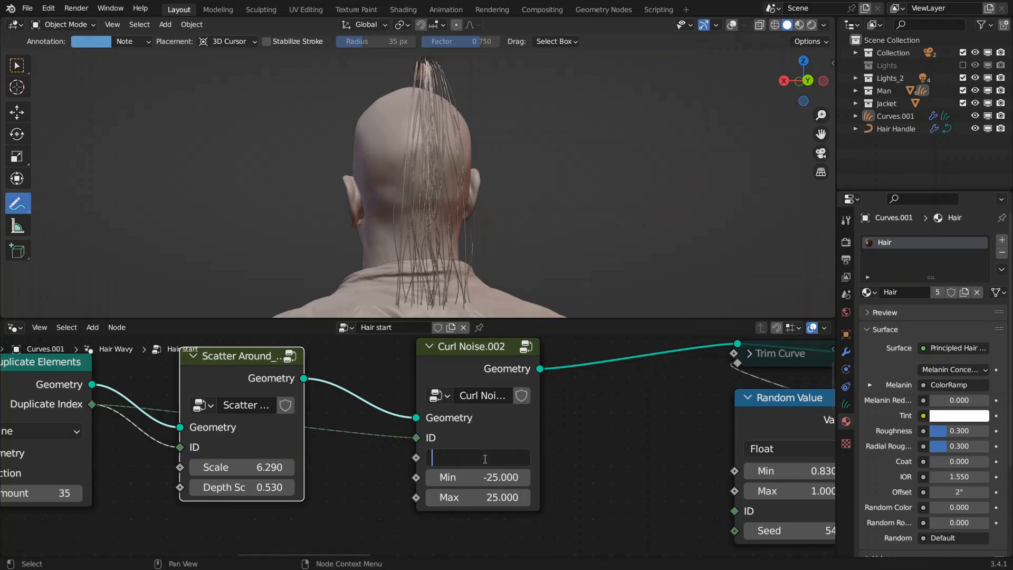
{"action": "key", "text": "Return"}
- Raise the Scatter Around group's Depth Scale to 1.110, checking the ponytail's spread from the side
{"action": "middle_click_drag", "start_coordinate": [511, 167], "coordinate": [592, 170]}
{"action": "middle_click_drag", "start_coordinate": [227, 488], "coordinate": [262, 485]}
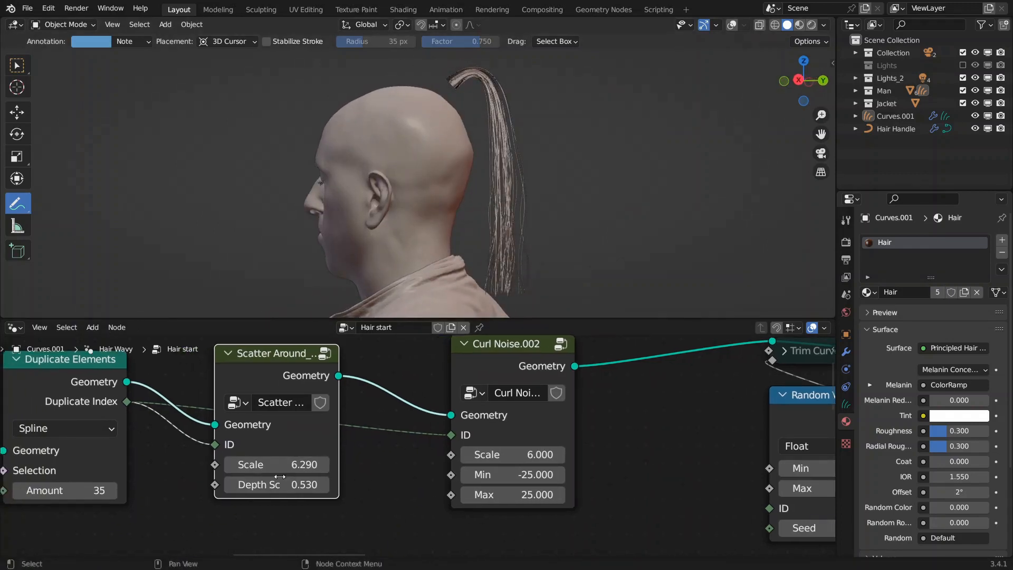
{"action": "left_click_drag", "start_coordinate": [269, 485], "coordinate": [282, 486]}
{"action": "middle_click_drag", "start_coordinate": [438, 230], "coordinate": [453, 224]}
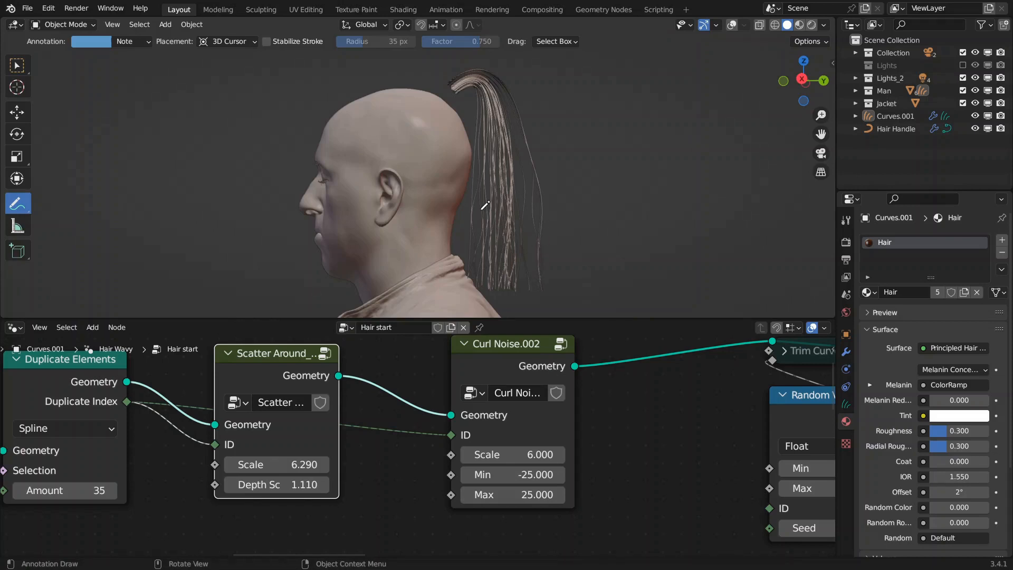
- Unmute the Trim Curve node after Curl Noise.002 and the second Duplicate Elements node
{"action": "scroll", "coordinate": [420, 436], "scroll_direction": "down", "scroll_amount": 5}
{"action": "middle_click_drag", "start_coordinate": [726, 394], "coordinate": [500, 407]}
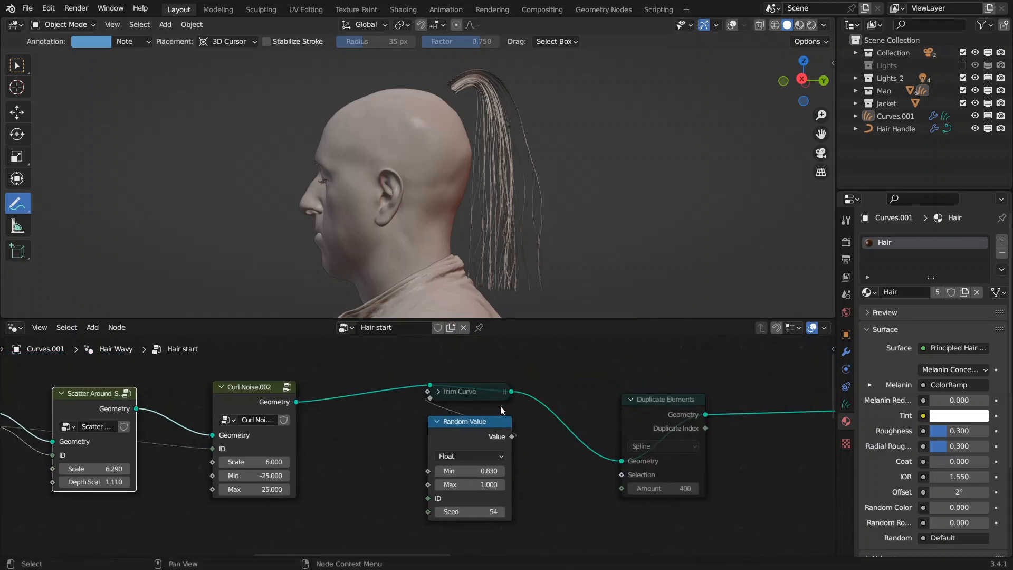
{"action": "left_click", "coordinate": [474, 396]}
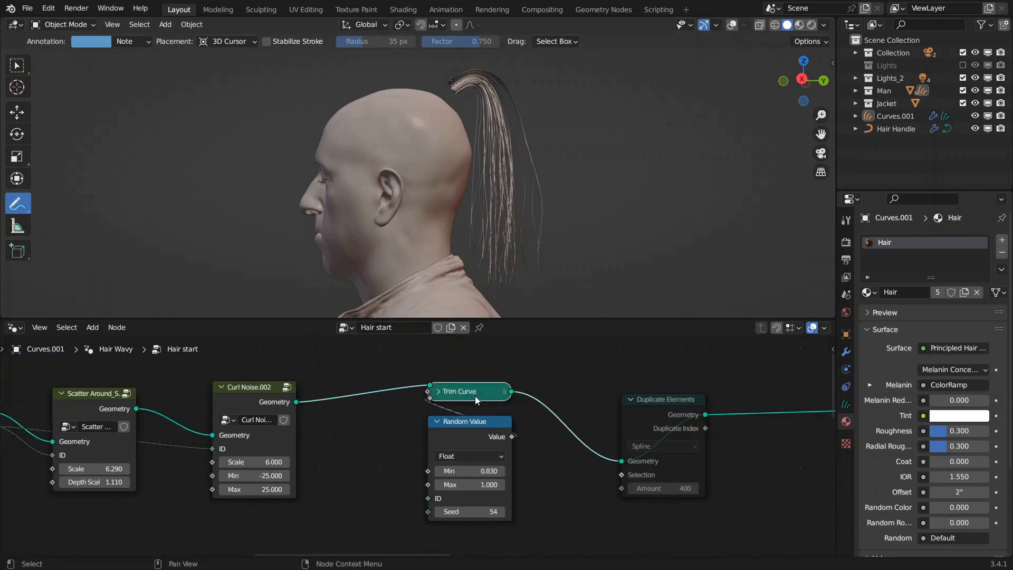
{"action": "middle_click_drag", "start_coordinate": [538, 232], "coordinate": [466, 235]}
{"action": "left_click_drag", "start_coordinate": [641, 419], "coordinate": [594, 401]}
{"action": "middle_click_drag", "start_coordinate": [594, 401], "coordinate": [425, 410]}
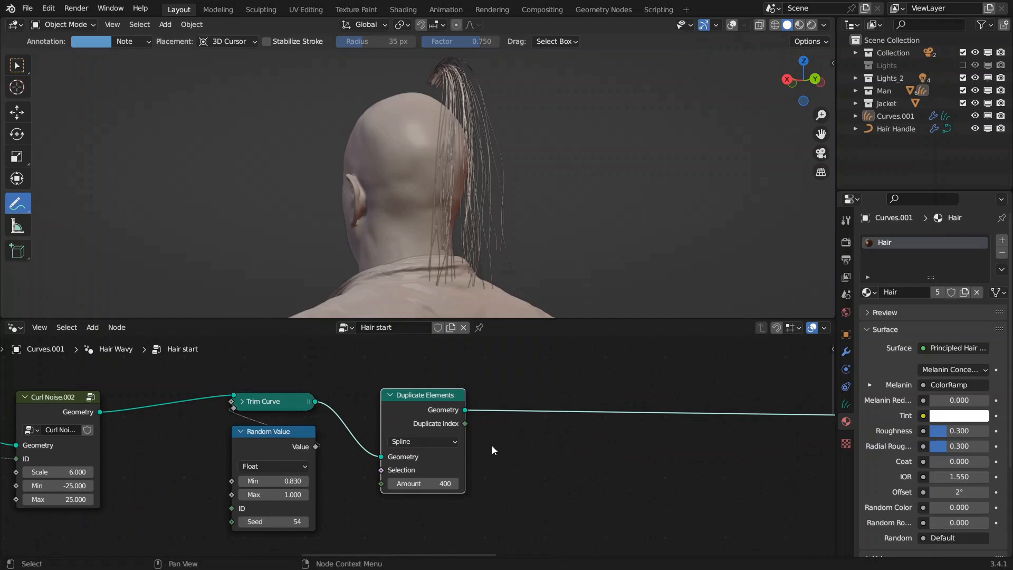
- Set the second Duplicate Elements node's Amount to 200
{"action": "middle_click_drag", "start_coordinate": [491, 446], "coordinate": [506, 419]}
{"action": "left_click", "coordinate": [440, 454]}
{"action": "key", "text": "ctrl+a"}
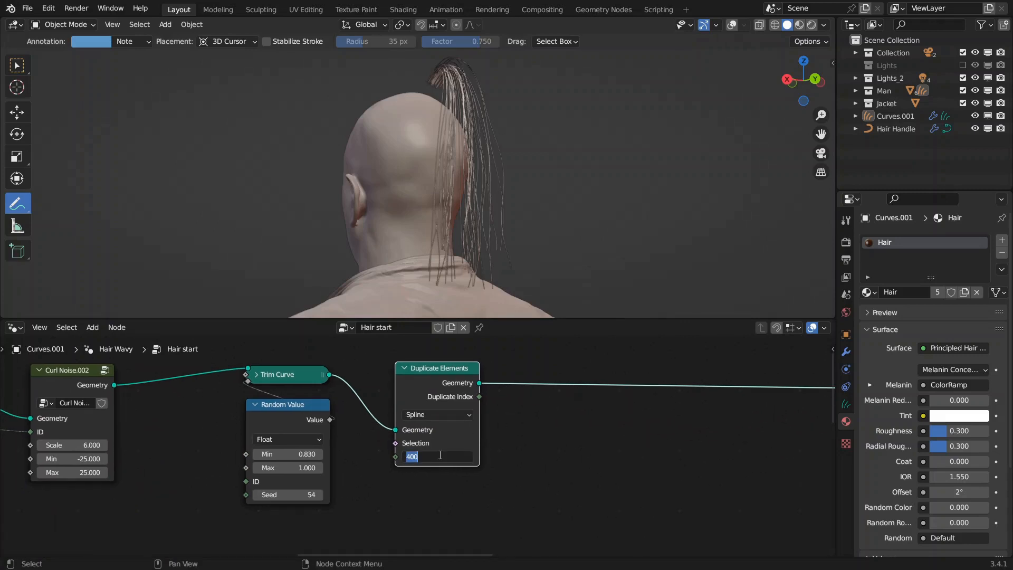
{"action": "type", "text": "200"}
{"action": "key", "text": "Return"}
- Insert a copy of the Simple Noise .002 group after the second Duplicate Elements node and make it single-user
{"action": "scroll", "coordinate": [483, 392], "scroll_direction": "down", "scroll_amount": 2}
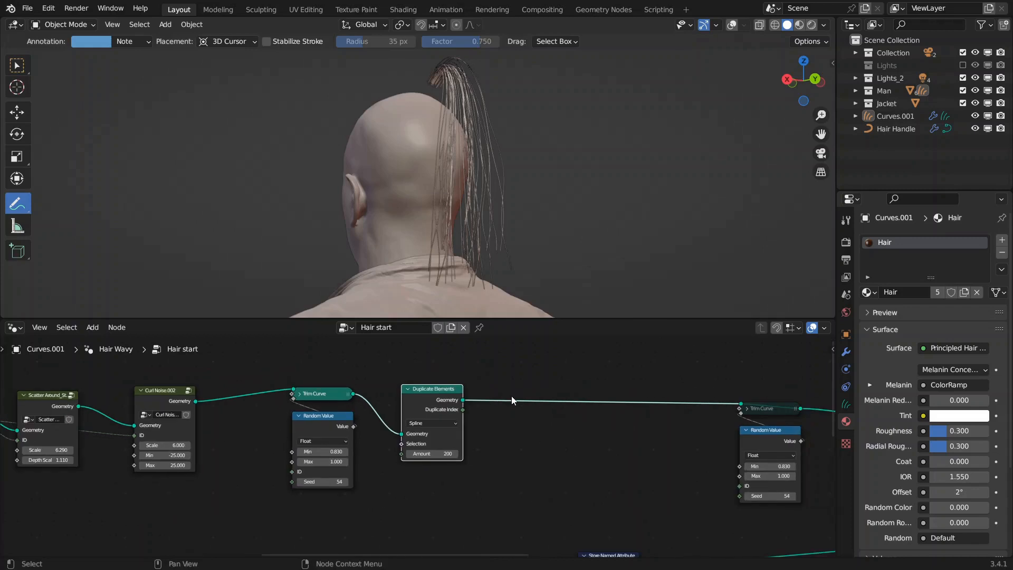
{"action": "scroll", "coordinate": [502, 402], "scroll_direction": "down", "scroll_amount": 2}
{"action": "middle_click_drag", "start_coordinate": [558, 423], "coordinate": [524, 371]}
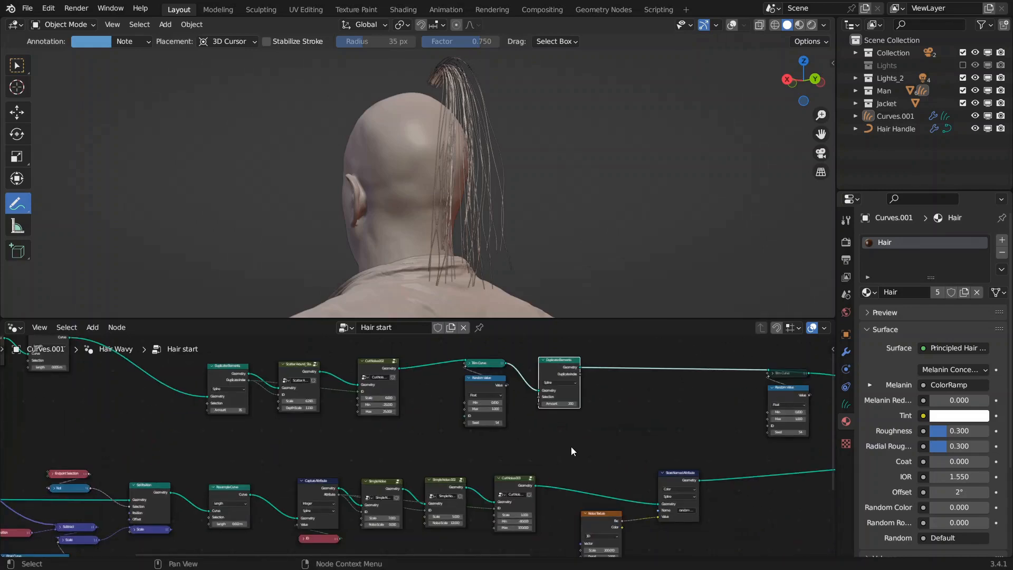
{"action": "scroll", "coordinate": [574, 448], "scroll_direction": "up", "scroll_amount": 3}
{"action": "left_click", "coordinate": [388, 499]}
{"action": "key", "text": "shift+d"}
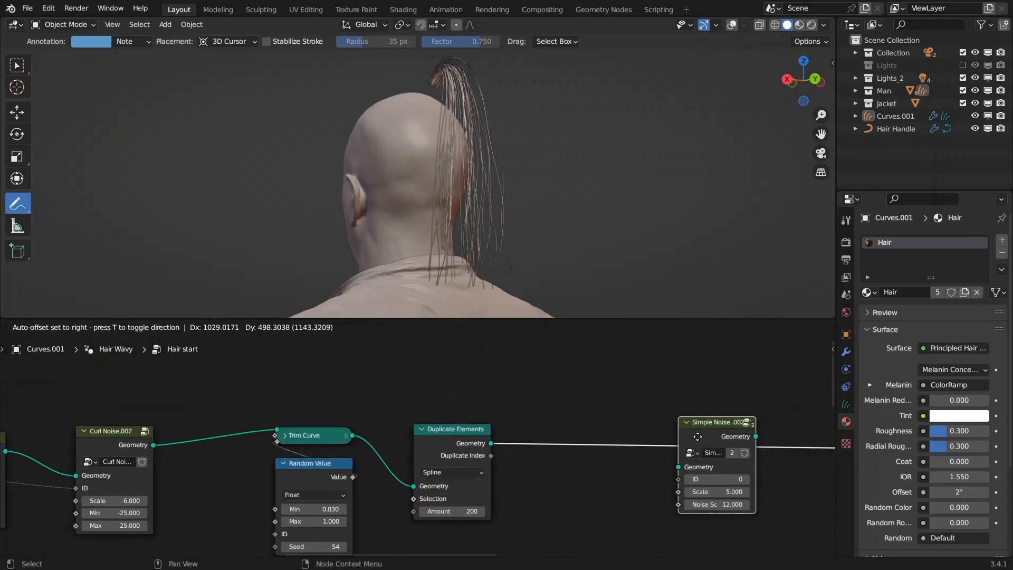
{"action": "left_click", "coordinate": [576, 441]}
{"action": "scroll", "coordinate": [576, 441], "scroll_direction": "up", "scroll_amount": 2}
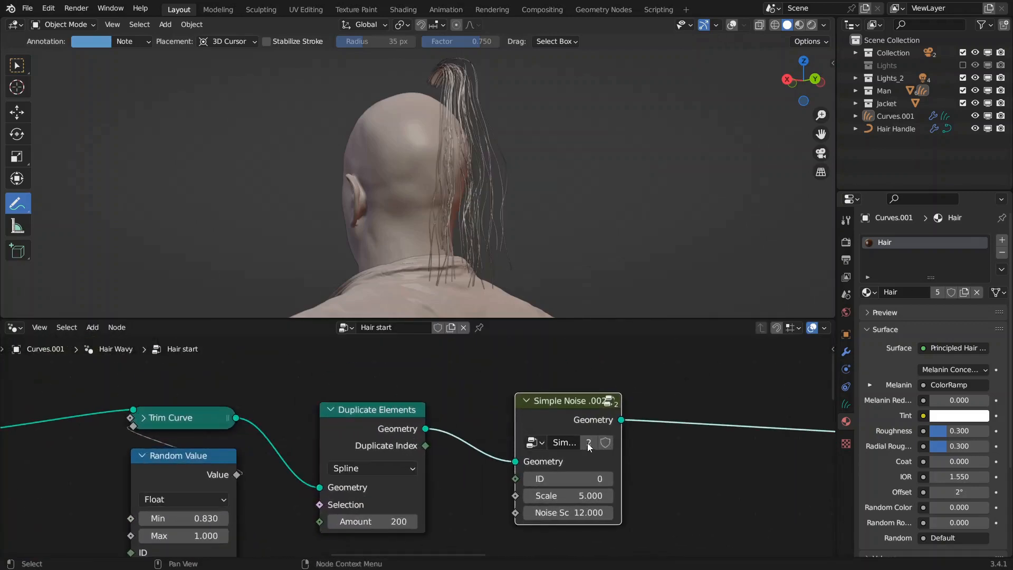
{"action": "scroll", "coordinate": [678, 444], "scroll_direction": "down", "scroll_amount": 2}
{"action": "scroll", "coordinate": [604, 422], "scroll_direction": "up", "scroll_amount": 2}
{"action": "middle_click_drag", "start_coordinate": [486, 438], "coordinate": [665, 427]}
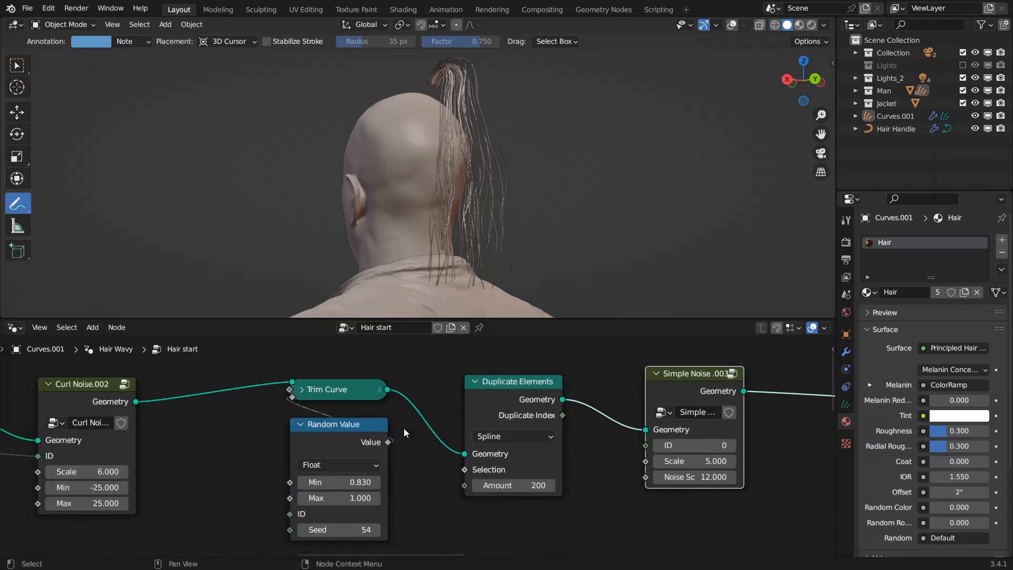
- Connect the second Duplicate Elements node's Duplicate Index to the copied Simple Noise group's ID and set its Scale to 3.4
{"action": "left_click_drag", "start_coordinate": [562, 414], "coordinate": [646, 446]}
{"action": "middle_click_drag", "start_coordinate": [602, 412], "coordinate": [527, 416]}
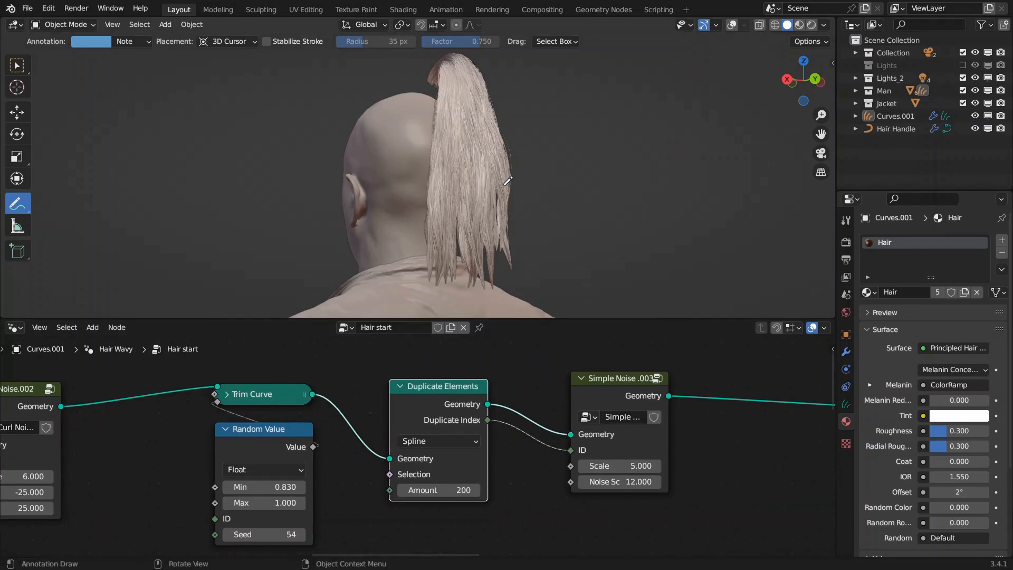
{"action": "scroll", "coordinate": [507, 181], "scroll_direction": "up", "scroll_amount": 2}
{"action": "mouse_move", "coordinate": [619, 466]}
{"action": "left_mouse_down"}
{"action": "mouse_move", "coordinate": [564, 466]}
{"action": "mouse_move", "coordinate": [630, 476]}
{"action": "left_mouse_up"}
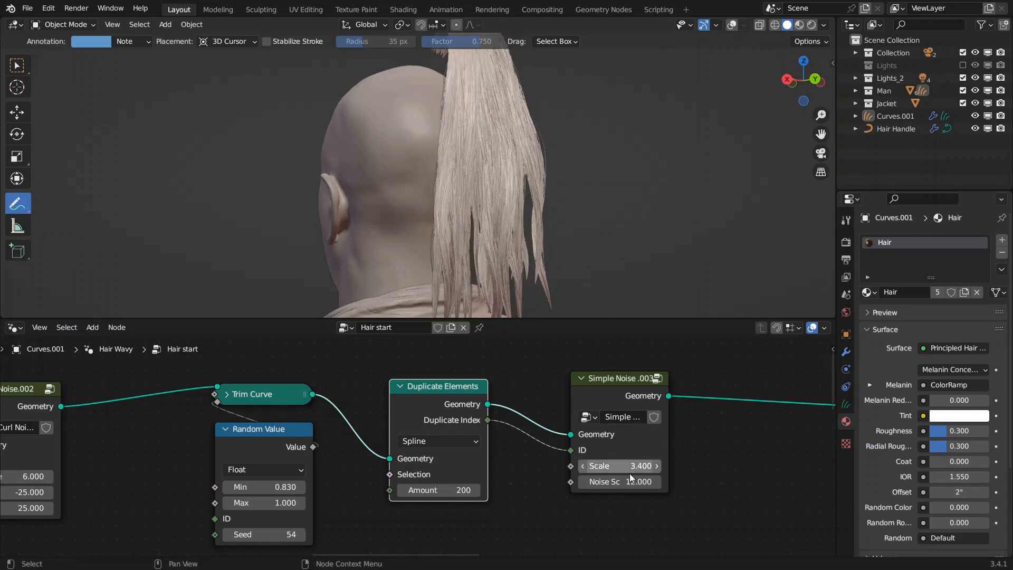
- Set the Noise Scale of the Simple Noise .003 group node to 300
{"action": "left_click", "coordinate": [620, 481]}
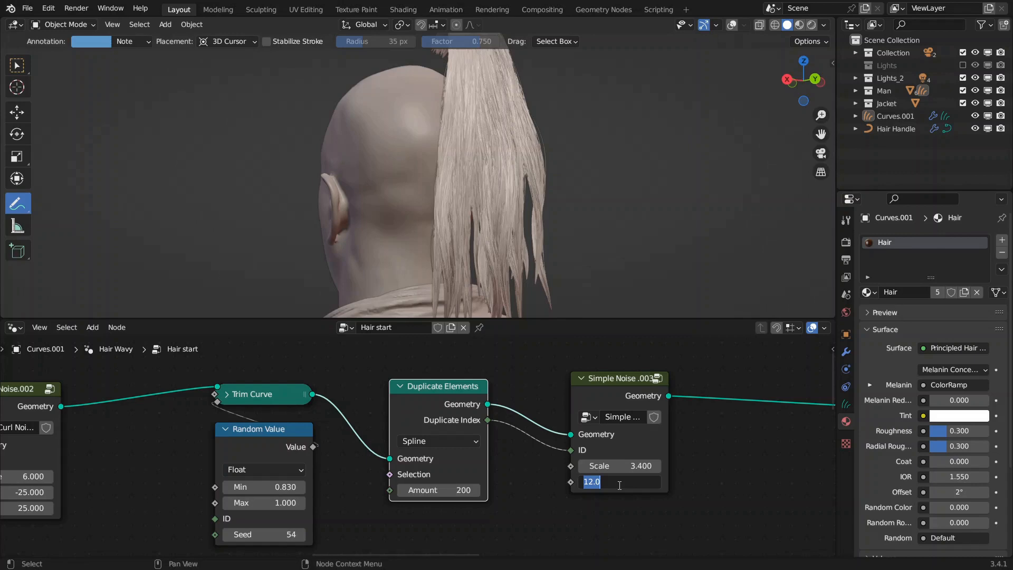
{"action": "type", "text": "300"}
{"action": "key", "text": "Return"}
{"action": "middle_click_drag", "start_coordinate": [535, 149], "coordinate": [487, 164]}
{"action": "scroll", "coordinate": [502, 68], "scroll_direction": "down", "scroll_amount": 1}
- Inside the Simple Noise .003 group, set the Noise Texture's Detail to 2, Roughness to 0.6 and Distortion to 5
{"action": "left_click", "coordinate": [591, 393]}
{"action": "key", "text": "Tab"}
{"action": "middle_click_drag", "start_coordinate": [383, 447], "coordinate": [441, 462]}
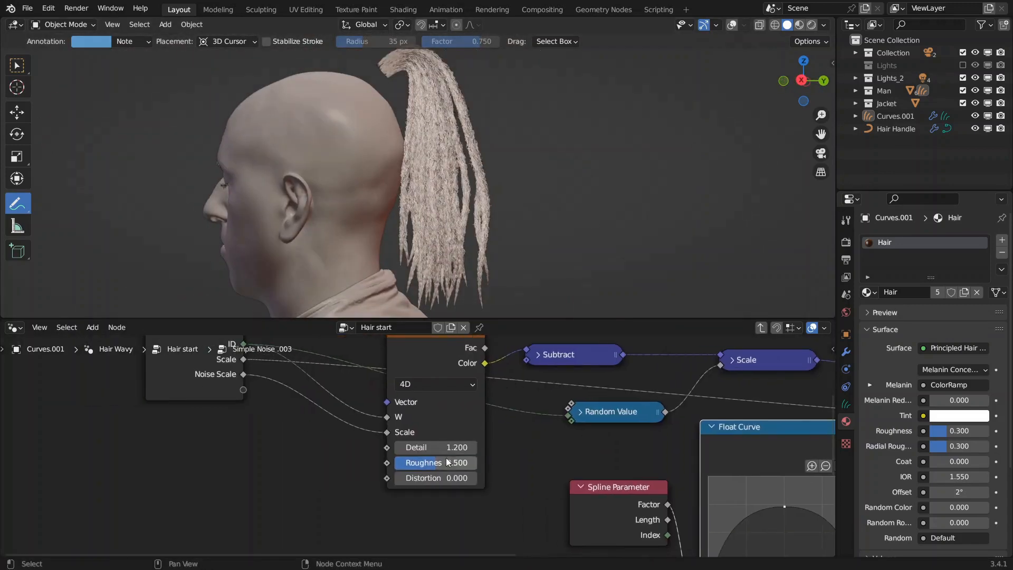
{"action": "left_click", "coordinate": [441, 449]}
{"action": "type", "text": "2"}
{"action": "key", "text": "Return"}
{"action": "left_click", "coordinate": [443, 463]}
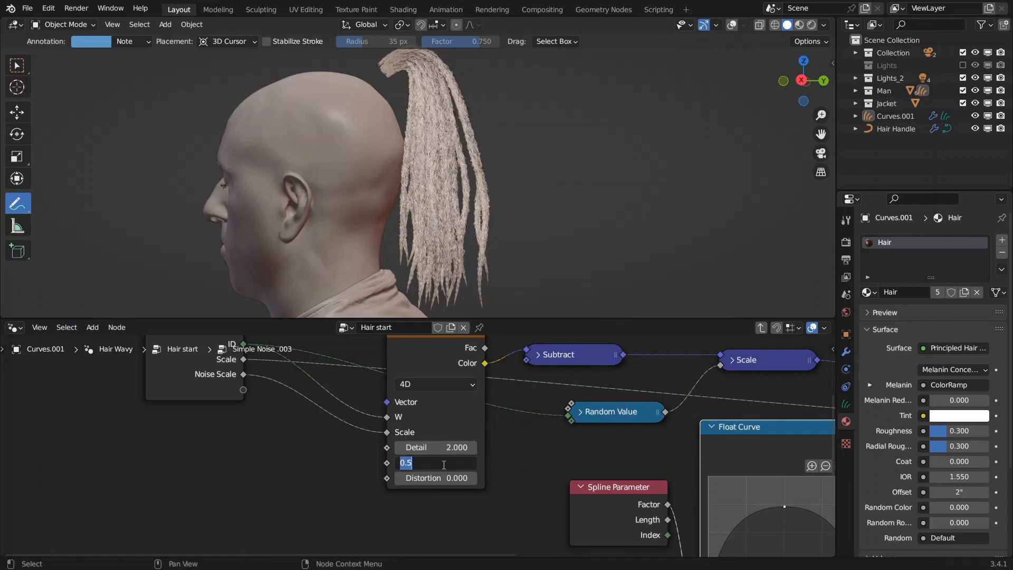
{"action": "type", "text": "0.6"}
{"action": "key", "text": "Return"}
{"action": "left_click", "coordinate": [439, 479]}
{"action": "type", "text": "5"}
{"action": "key", "text": "Return"}
{"action": "scroll", "coordinate": [433, 208], "scroll_direction": "up", "scroll_amount": 4}
{"action": "middle_click_drag", "start_coordinate": [433, 208], "coordinate": [469, 205]}
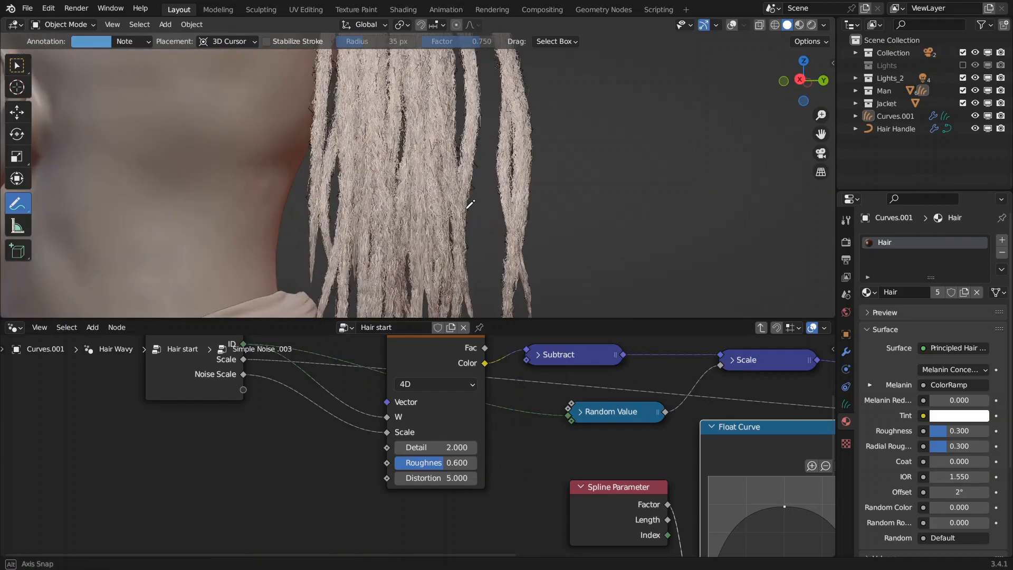
{"action": "scroll", "coordinate": [469, 206], "scroll_direction": "up", "scroll_amount": 1}
- Return to the Hair start tree and set the Resample Curve node's Length to 0.002 m
{"action": "left_click", "coordinate": [761, 328]}
{"action": "scroll", "coordinate": [456, 448], "scroll_direction": "down", "scroll_amount": 6}
{"action": "middle_click_drag", "start_coordinate": [266, 413], "coordinate": [519, 415]}
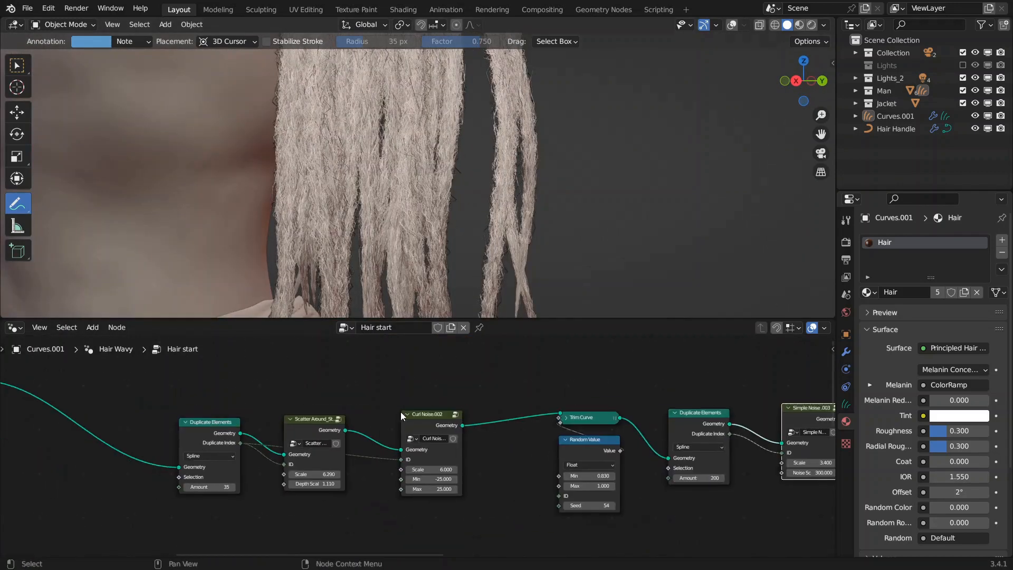
{"action": "middle_click_drag", "start_coordinate": [311, 427], "coordinate": [542, 415]}
{"action": "scroll", "coordinate": [421, 449], "scroll_direction": "up", "scroll_amount": 5}
{"action": "middle_click_drag", "start_coordinate": [236, 379], "coordinate": [451, 420]}
{"action": "middle_click_drag", "start_coordinate": [360, 405], "coordinate": [530, 425]}
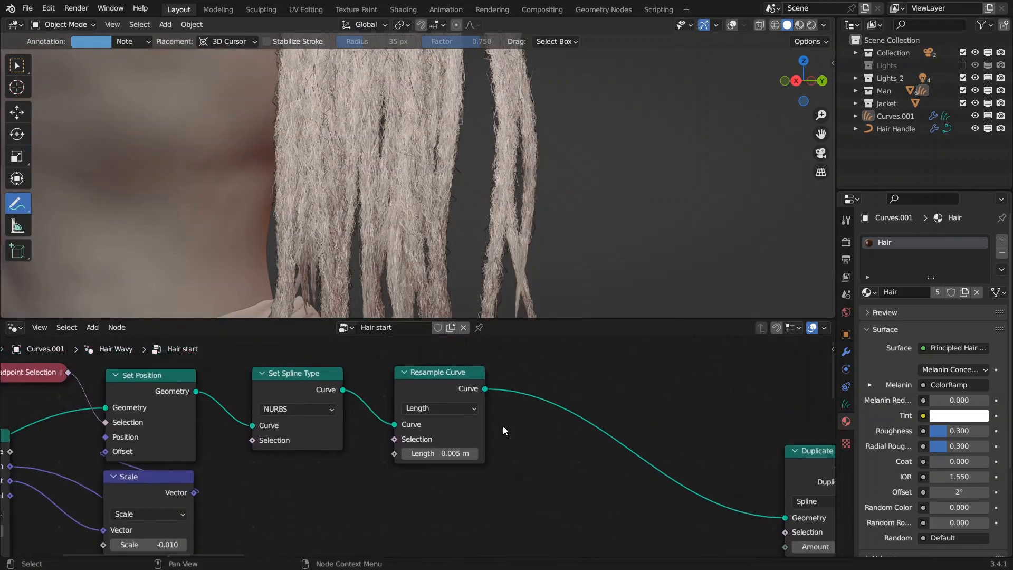
{"action": "scroll", "coordinate": [496, 433], "scroll_direction": "up", "scroll_amount": 3}
{"action": "left_click", "coordinate": [439, 456]}
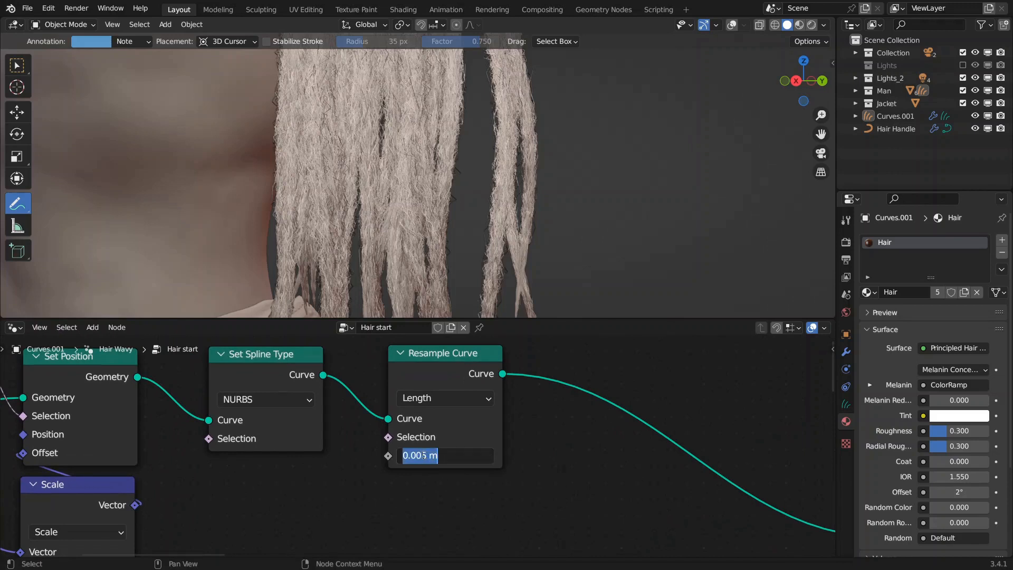
{"action": "left_click", "coordinate": [423, 454]}
{"action": "type", "text": "2"}
{"action": "key", "text": "Return"}
{"action": "scroll", "coordinate": [464, 242], "scroll_direction": "down", "scroll_amount": 3}
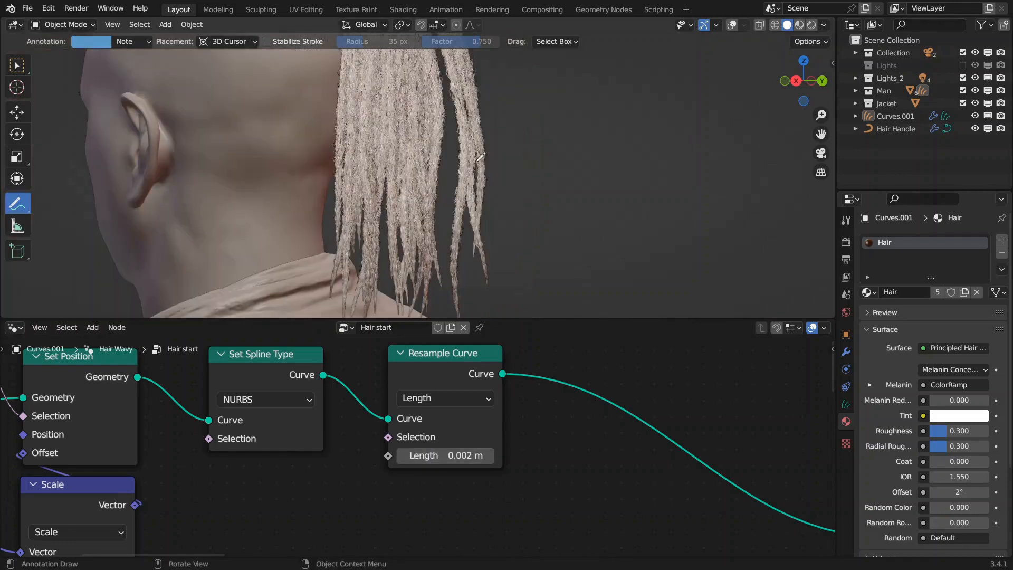
- Examine the node chain up to the last Trim Curve and inspect the dreadlock tips up close
{"action": "scroll", "coordinate": [635, 428], "scroll_direction": "down", "scroll_amount": 3}
{"action": "middle_click_drag", "start_coordinate": [634, 428], "coordinate": [457, 410]}
{"action": "middle_click_drag", "start_coordinate": [599, 413], "coordinate": [441, 402]}
{"action": "middle_click_drag", "start_coordinate": [582, 426], "coordinate": [496, 431]}
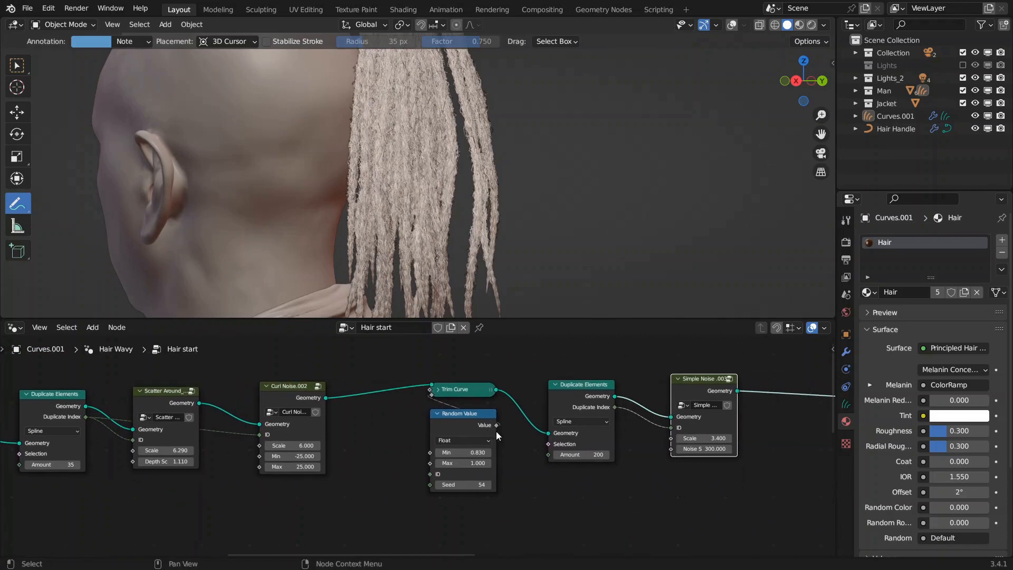
{"action": "scroll", "coordinate": [544, 433], "scroll_direction": "up", "scroll_amount": 2}
{"action": "middle_click_drag", "start_coordinate": [702, 448], "coordinate": [532, 447]}
{"action": "middle_click_drag", "start_coordinate": [614, 444], "coordinate": [429, 438]}
{"action": "scroll", "coordinate": [429, 438], "scroll_direction": "down", "scroll_amount": 2}
{"action": "middle_click_drag", "start_coordinate": [543, 278], "coordinate": [479, 192], "text": "shift"}
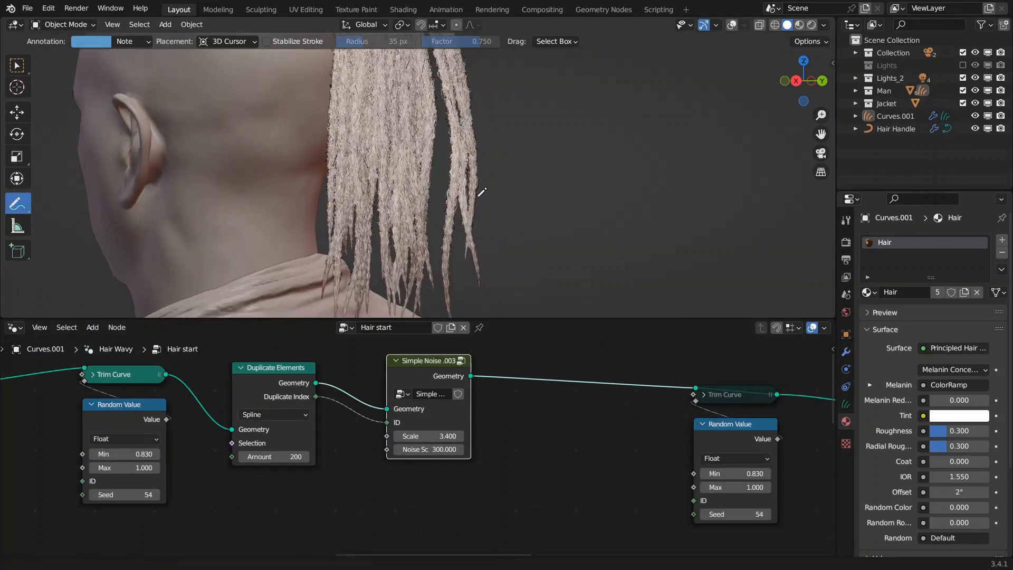
{"action": "scroll", "coordinate": [465, 201], "scroll_direction": "up", "scroll_amount": 3}
{"action": "middle_click_drag", "start_coordinate": [419, 227], "coordinate": [378, 147], "text": "shift"}
{"action": "scroll", "coordinate": [383, 179], "scroll_direction": "up", "scroll_amount": 1}
{"action": "middle_click_drag", "start_coordinate": [391, 215], "coordinate": [580, 248], "text": "shift"}
{"action": "scroll", "coordinate": [422, 188], "scroll_direction": "up", "scroll_amount": 2}
- Inside the Simple Noise .003 group, raise the Float Curve's start point to about 0.29
{"action": "key", "text": "Tab"}
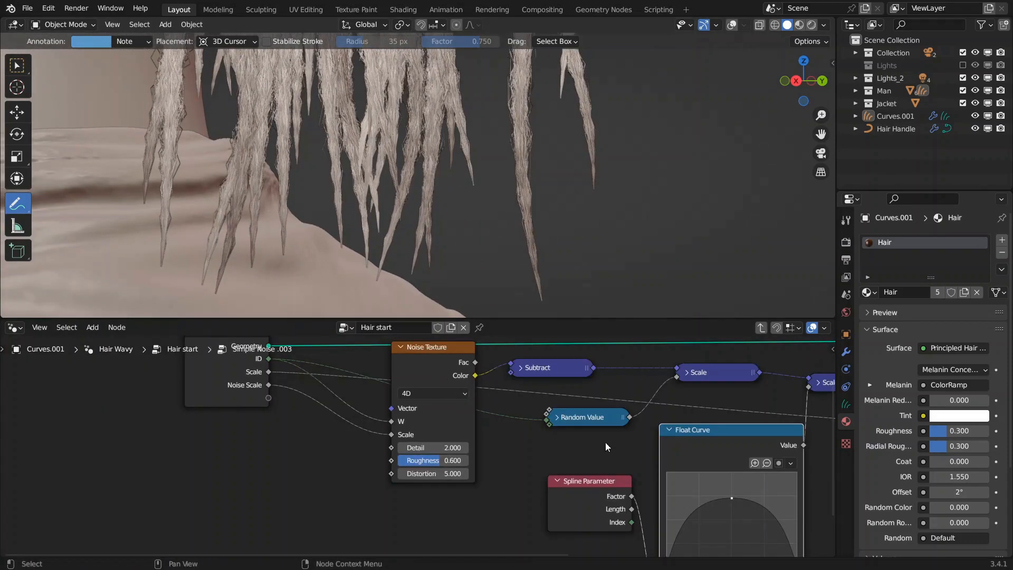
{"action": "scroll", "coordinate": [530, 193], "scroll_direction": "down", "scroll_amount": 5}
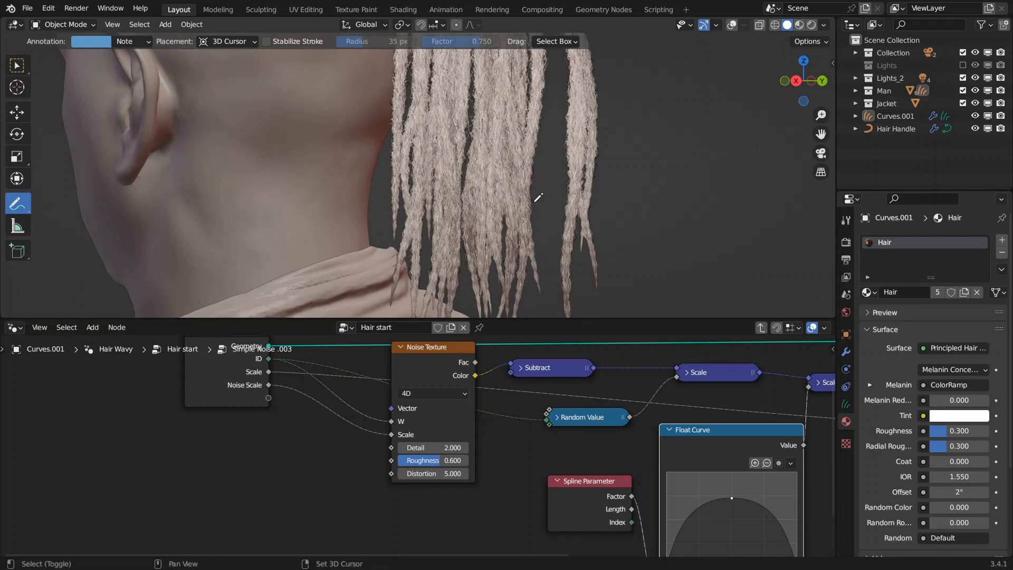
{"action": "scroll", "coordinate": [530, 193], "scroll_direction": "down", "scroll_amount": 4}
{"action": "middle_click_drag", "start_coordinate": [459, 128], "coordinate": [507, 202]}
{"action": "scroll", "coordinate": [507, 202], "scroll_direction": "up", "scroll_amount": 5}
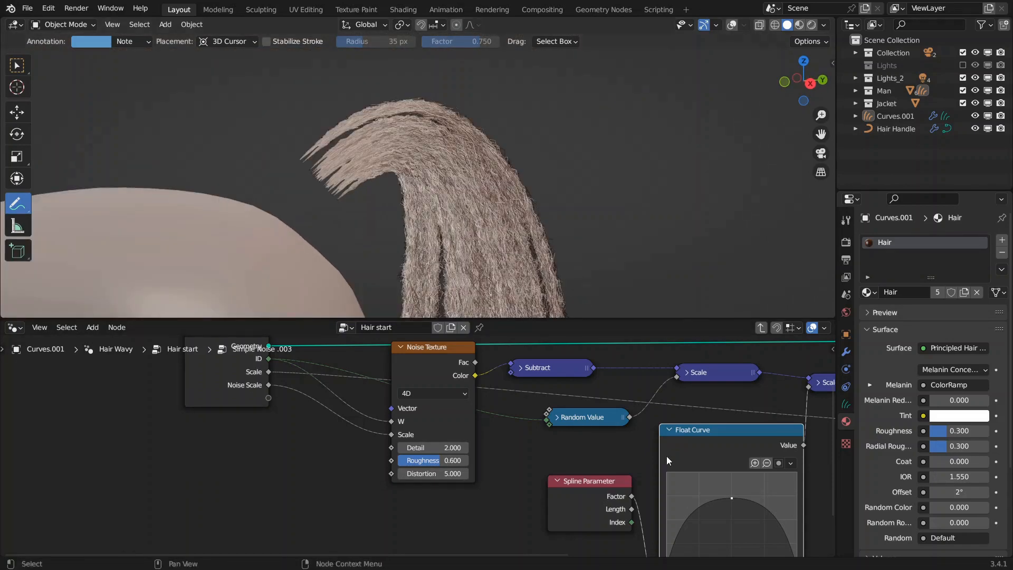
{"action": "middle_click_drag", "start_coordinate": [685, 488], "coordinate": [483, 383]}
{"action": "scroll", "coordinate": [493, 388], "scroll_direction": "up", "scroll_amount": 3}
{"action": "left_click_drag", "start_coordinate": [575, 437], "coordinate": [575, 407]}
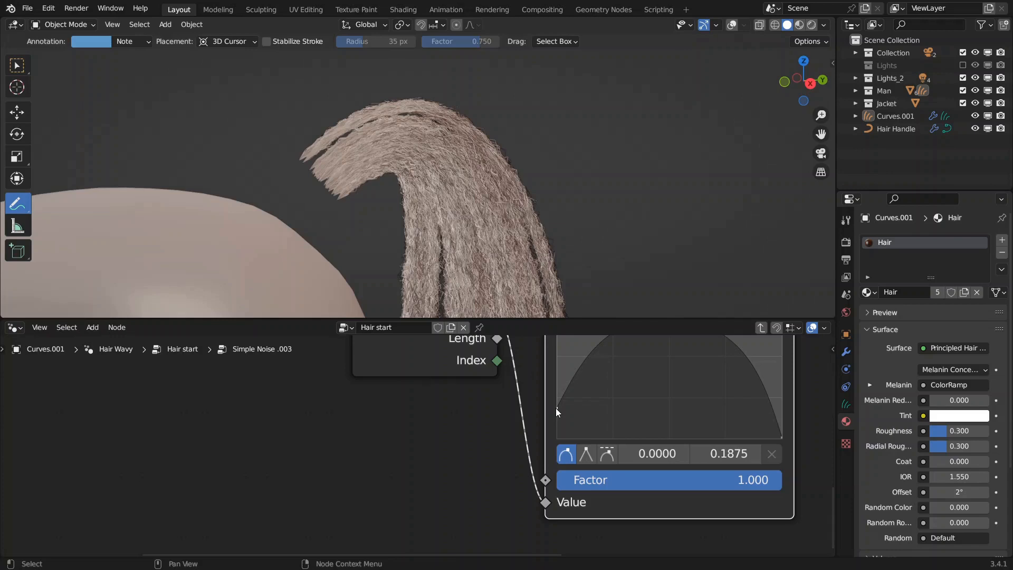
{"action": "scroll", "coordinate": [445, 396], "scroll_direction": "down", "scroll_amount": 5}
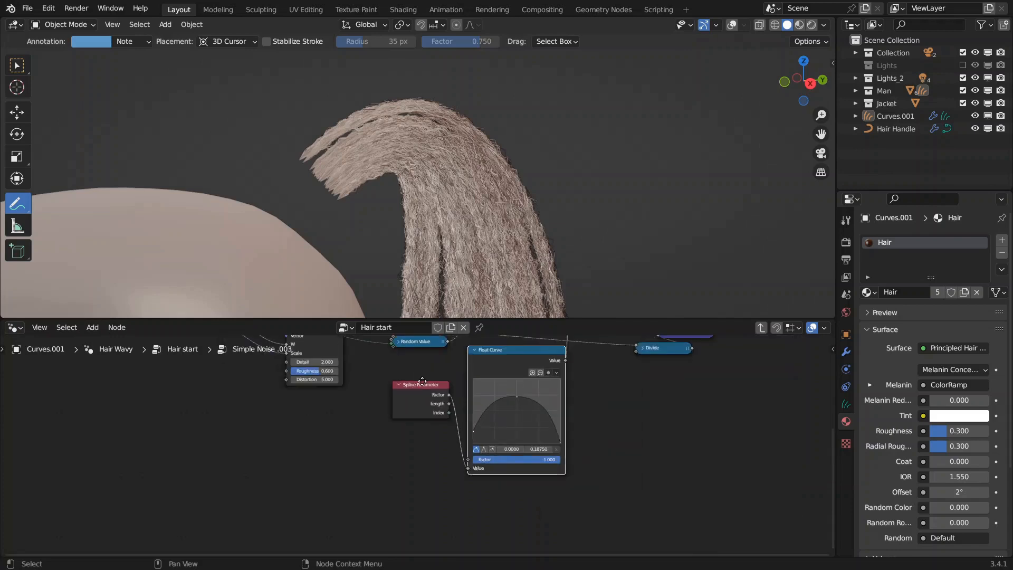
{"action": "scroll", "coordinate": [439, 429], "scroll_direction": "up", "scroll_amount": 2}
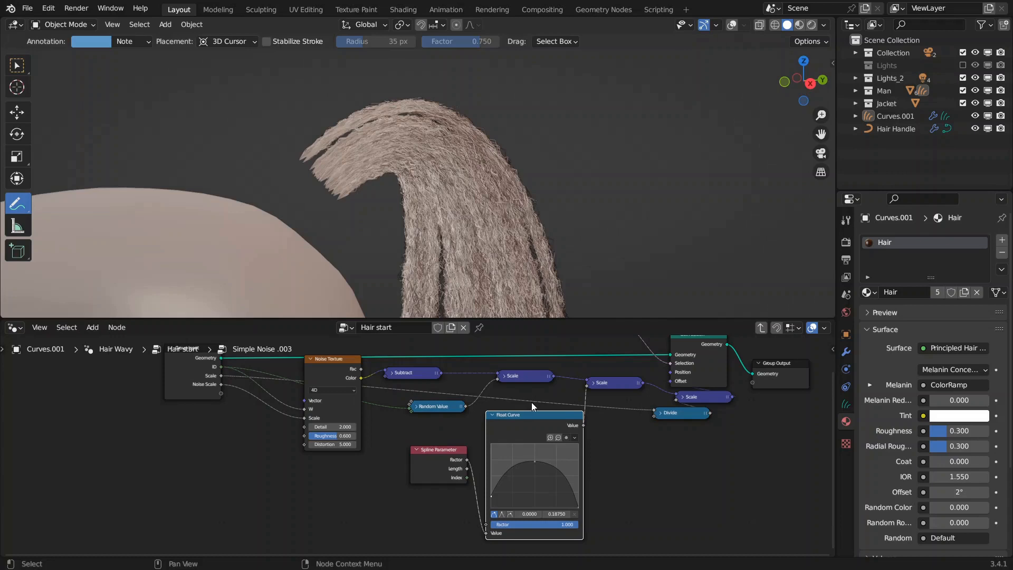
{"action": "scroll", "coordinate": [530, 400], "scroll_direction": "up", "scroll_amount": 3}
{"action": "scroll", "coordinate": [554, 415], "scroll_direction": "up", "scroll_amount": 1}
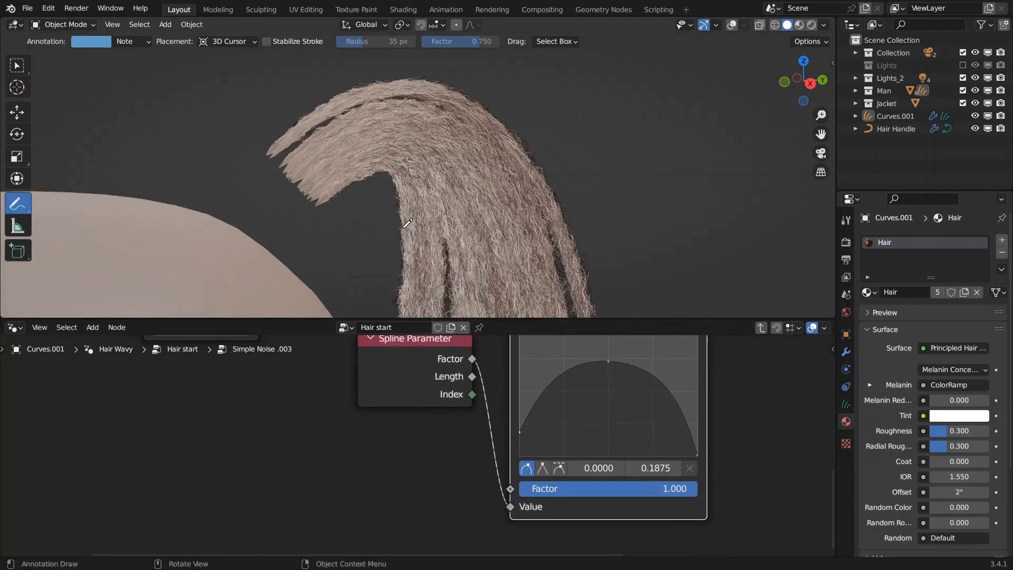
{"action": "left_click_drag", "start_coordinate": [526, 435], "coordinate": [522, 418]}
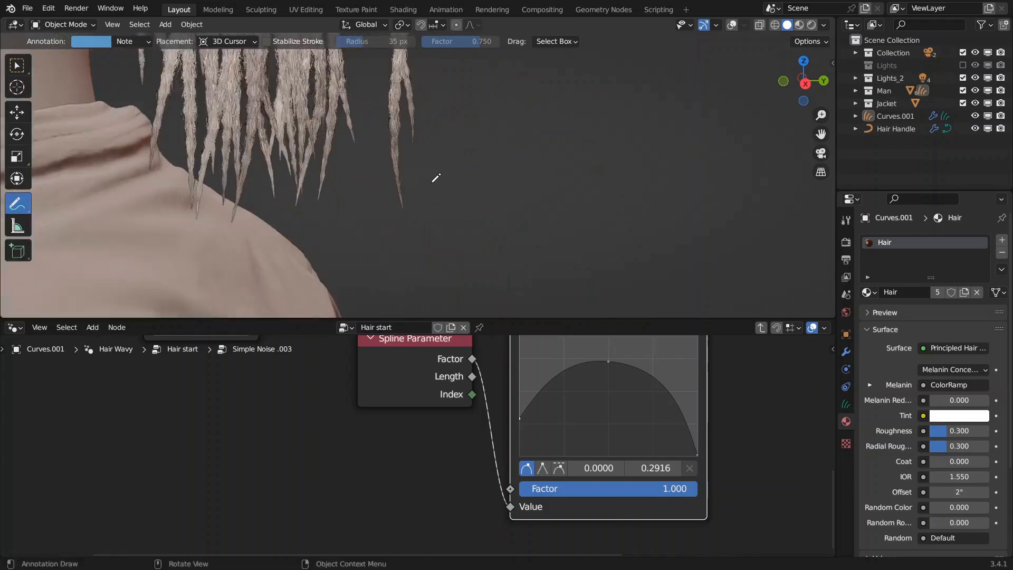
- Raise the Float Curve's end point to about 0.04 to thicken the dreadlock tips slightly
{"action": "left_click_drag", "start_coordinate": [697, 457], "coordinate": [697, 442]}
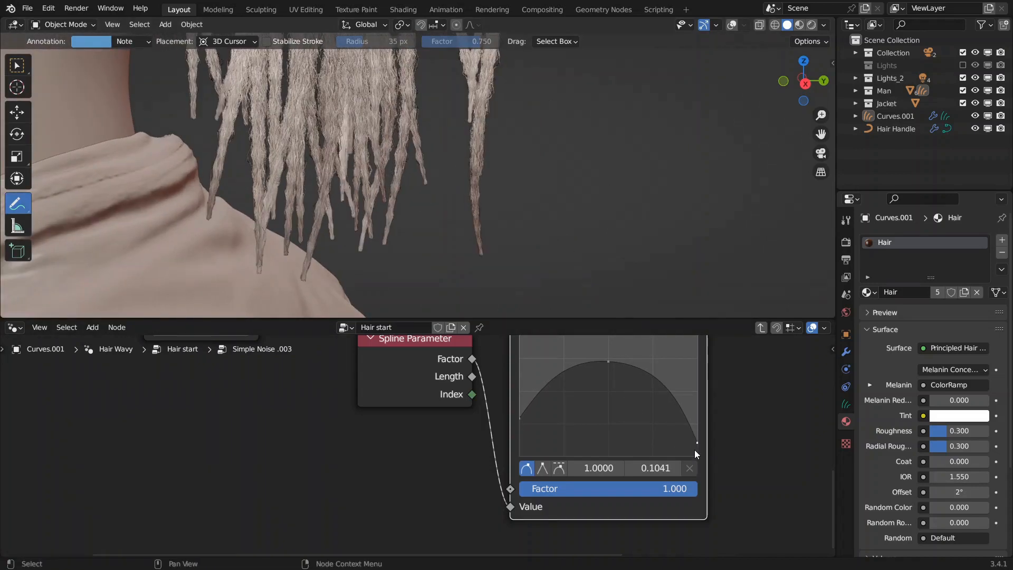
{"action": "left_click_drag", "start_coordinate": [695, 450], "coordinate": [697, 451]}
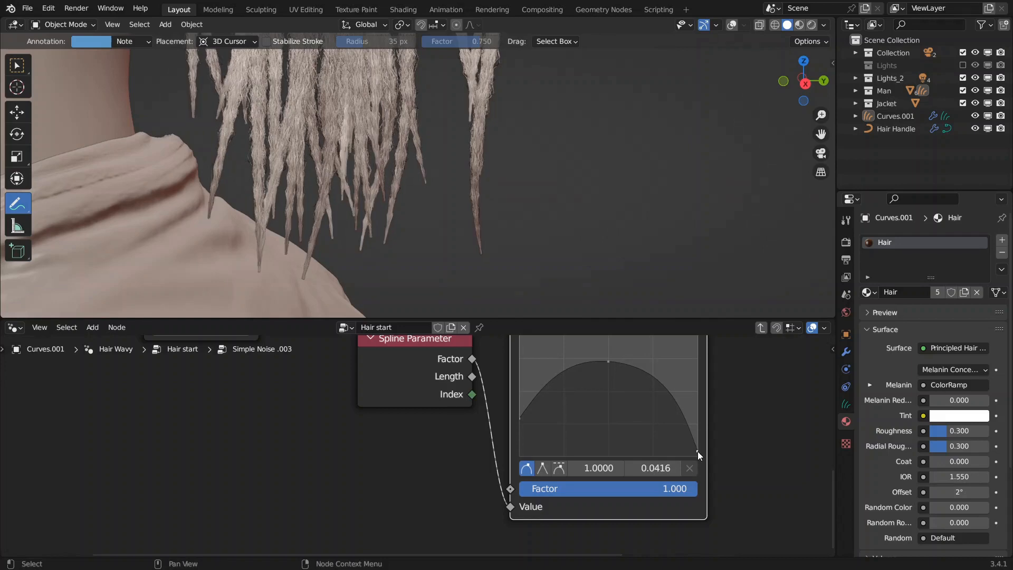
{"action": "scroll", "coordinate": [608, 368], "scroll_direction": "down", "scroll_amount": 3}
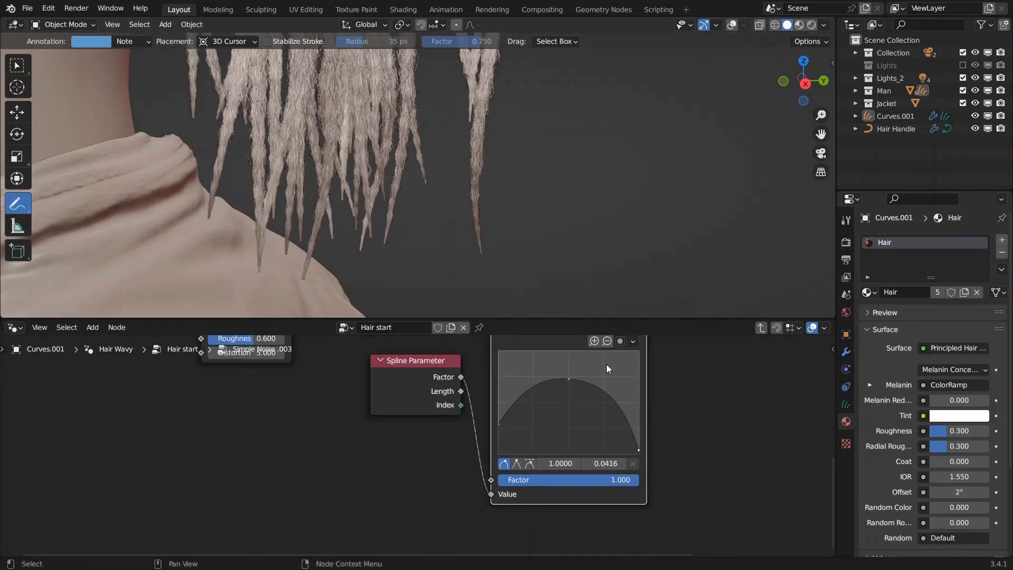
{"action": "middle_click_drag", "start_coordinate": [487, 212], "coordinate": [559, 268], "text": "shift"}
{"action": "scroll", "coordinate": [581, 279], "scroll_direction": "down", "scroll_amount": 1}
{"action": "scroll", "coordinate": [538, 215], "scroll_direction": "down", "scroll_amount": 1}
{"action": "middle_click_drag", "start_coordinate": [538, 215], "coordinate": [560, 244], "text": "shift"}
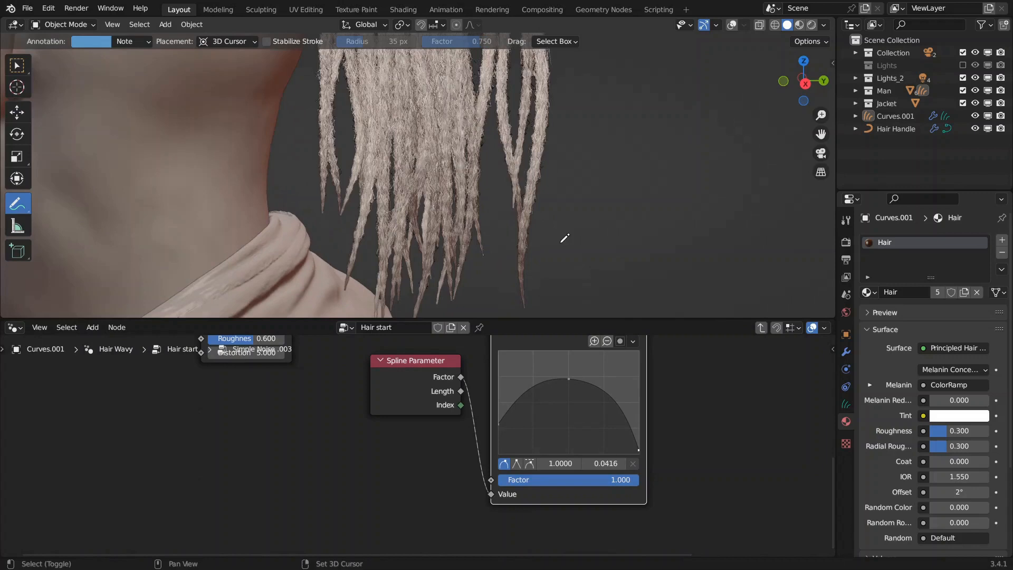
{"action": "middle_click_drag", "start_coordinate": [536, 189], "coordinate": [549, 200], "text": "shift"}
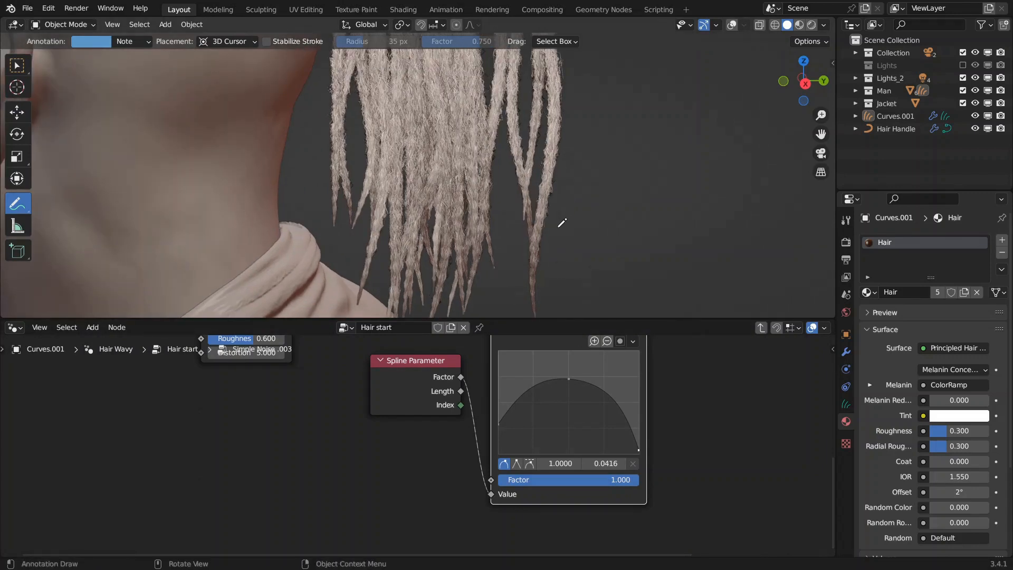
- Raise the Float Curve's middle point to about 0.80 and return to the Hair start tree
{"action": "middle_click_drag", "start_coordinate": [558, 242], "coordinate": [581, 235]}
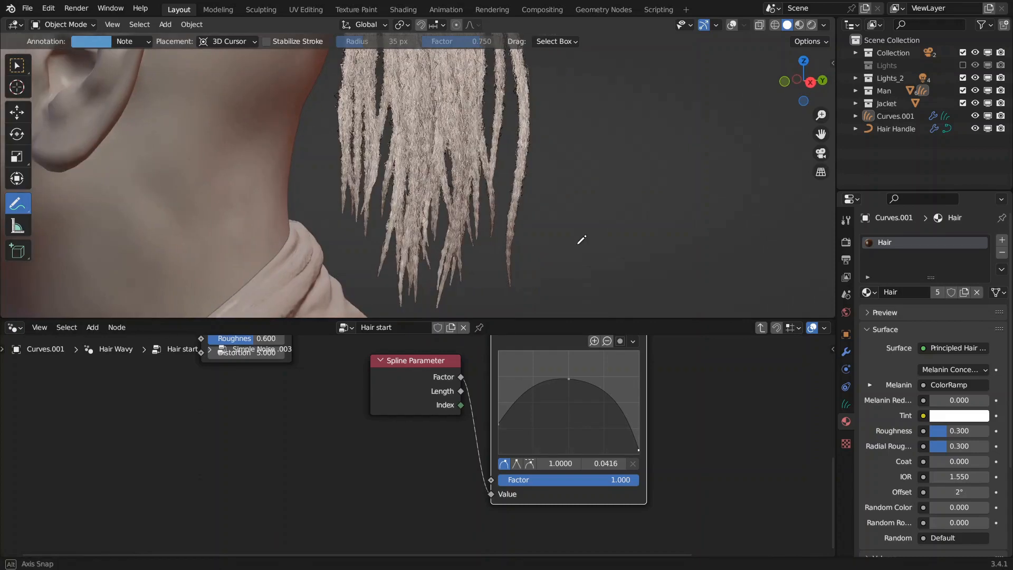
{"action": "left_click_drag", "start_coordinate": [568, 378], "coordinate": [568, 372]}
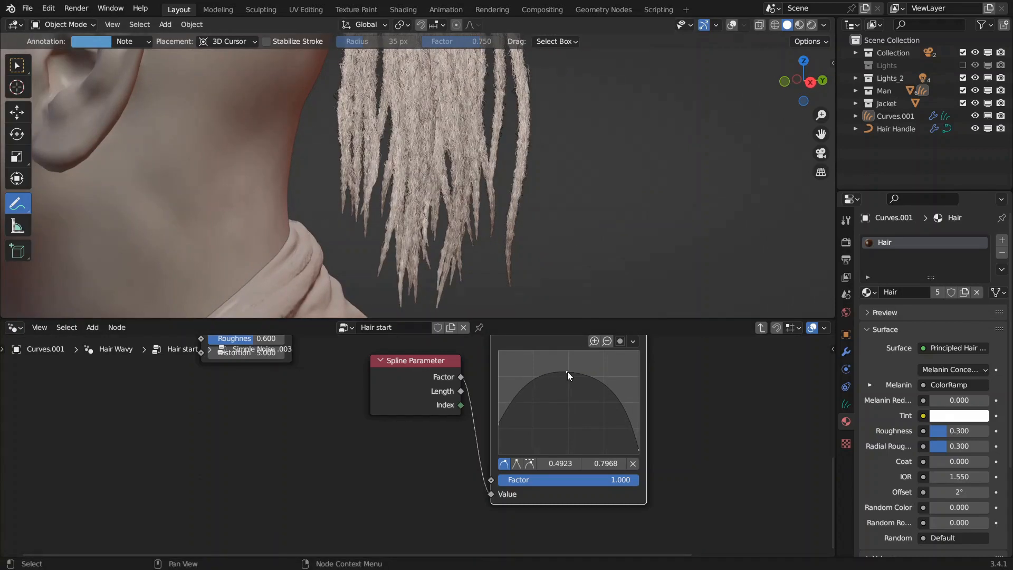
{"action": "scroll", "coordinate": [594, 160], "scroll_direction": "down", "scroll_amount": 2}
{"action": "middle_click_drag", "start_coordinate": [595, 160], "coordinate": [593, 184]}
{"action": "key", "text": "Tab"}
- Set the Scale of the Simple Noise .003 group node to 4
{"action": "middle_click_drag", "start_coordinate": [541, 425], "coordinate": [531, 420]}
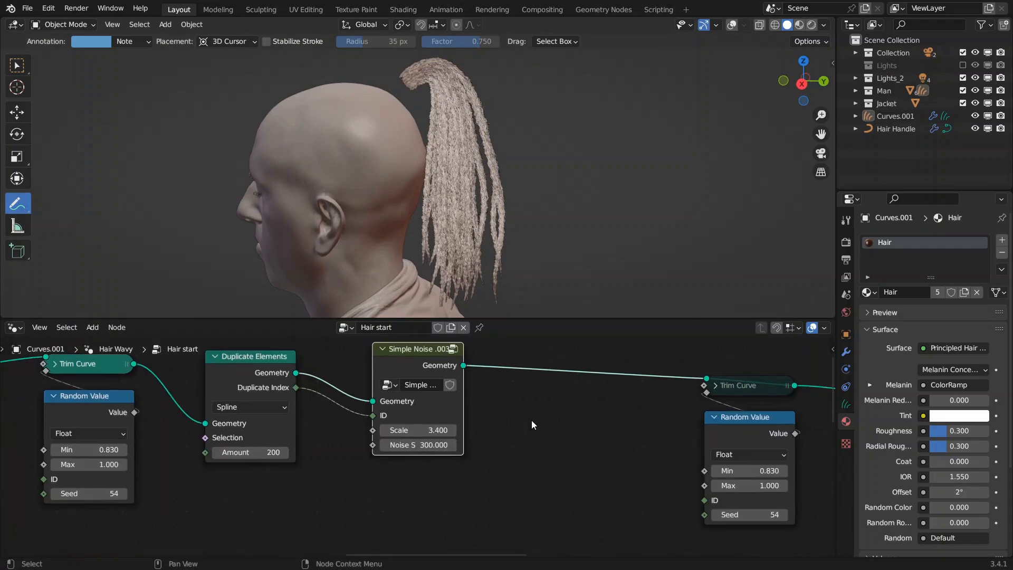
{"action": "scroll", "coordinate": [531, 420], "scroll_direction": "up", "scroll_amount": 2}
{"action": "left_click", "coordinate": [497, 426]}
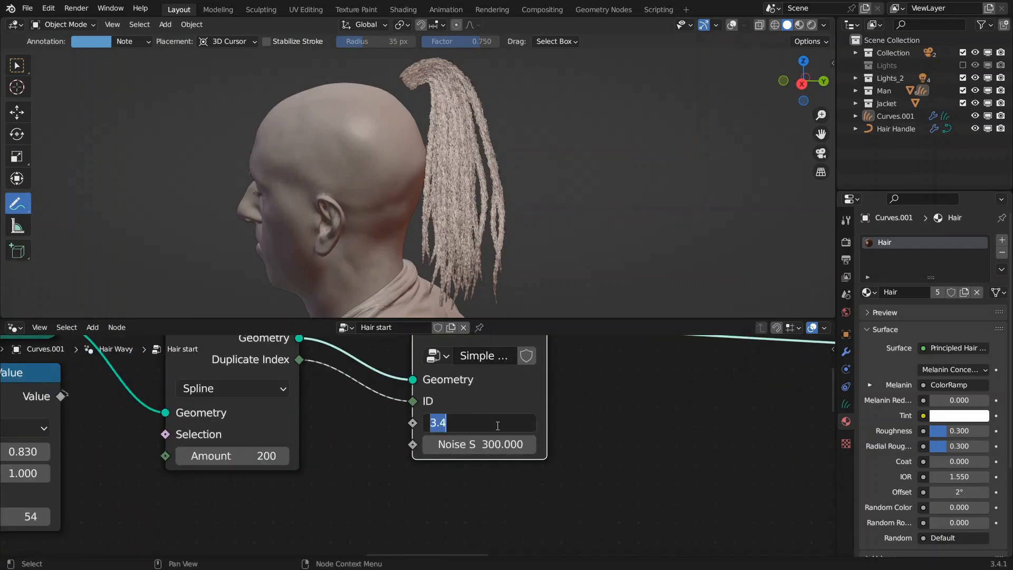
{"action": "type", "text": "4"}
{"action": "key", "text": "Return"}
{"action": "middle_click_drag", "start_coordinate": [475, 303], "coordinate": [496, 188]}
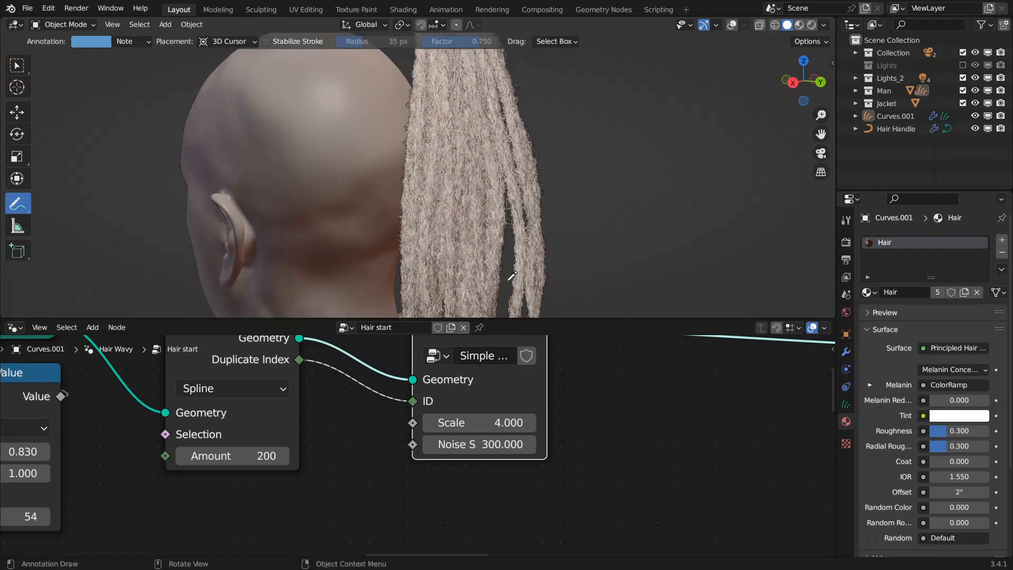
- Move the last Trim Curve and its Random Value node closer to Simple Noise .003 and unmute the Trim Curve
{"action": "scroll", "coordinate": [617, 424], "scroll_direction": "down", "scroll_amount": 2}
{"action": "middle_click_drag", "start_coordinate": [617, 424], "coordinate": [455, 425]}
{"action": "left_click_drag", "start_coordinate": [569, 365], "coordinate": [610, 419]}
{"action": "key", "text": "g"}
{"action": "left_click", "coordinate": [523, 395]}
{"action": "left_click", "coordinate": [533, 362]}
{"action": "key", "text": "m"}
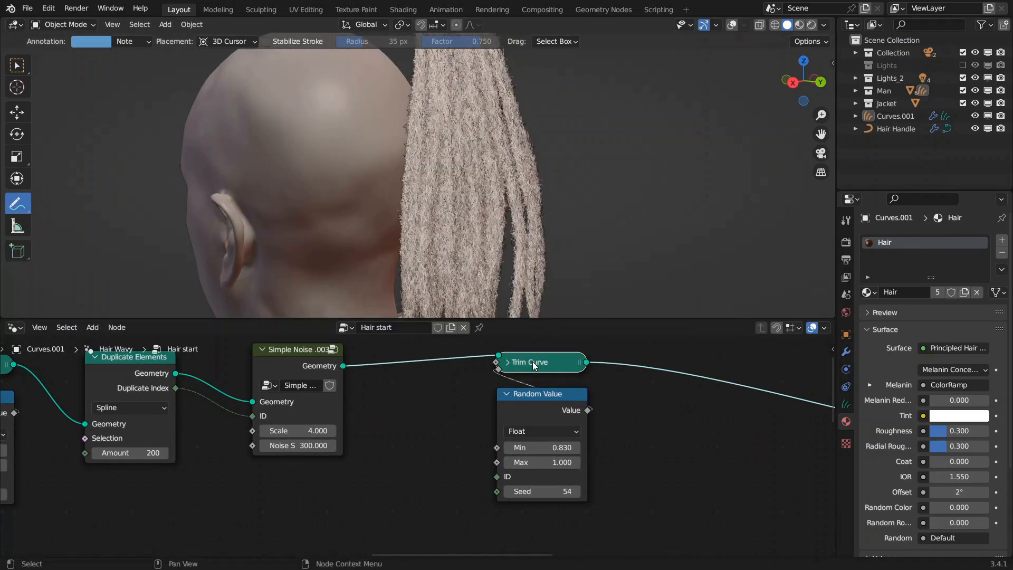
- Compare the dreadlock tips with the last Trim Curve node muted and unmuted
{"action": "scroll", "coordinate": [454, 158], "scroll_direction": "up", "scroll_amount": 5}
{"action": "middle_click_drag", "start_coordinate": [455, 158], "coordinate": [516, 209], "text": "shift"}
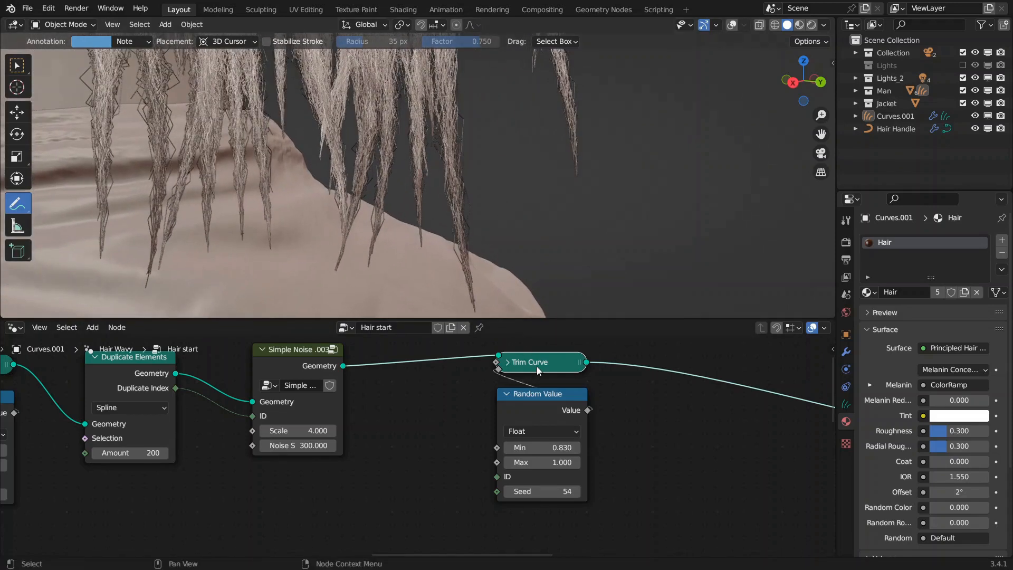
{"action": "key", "text": "m"}
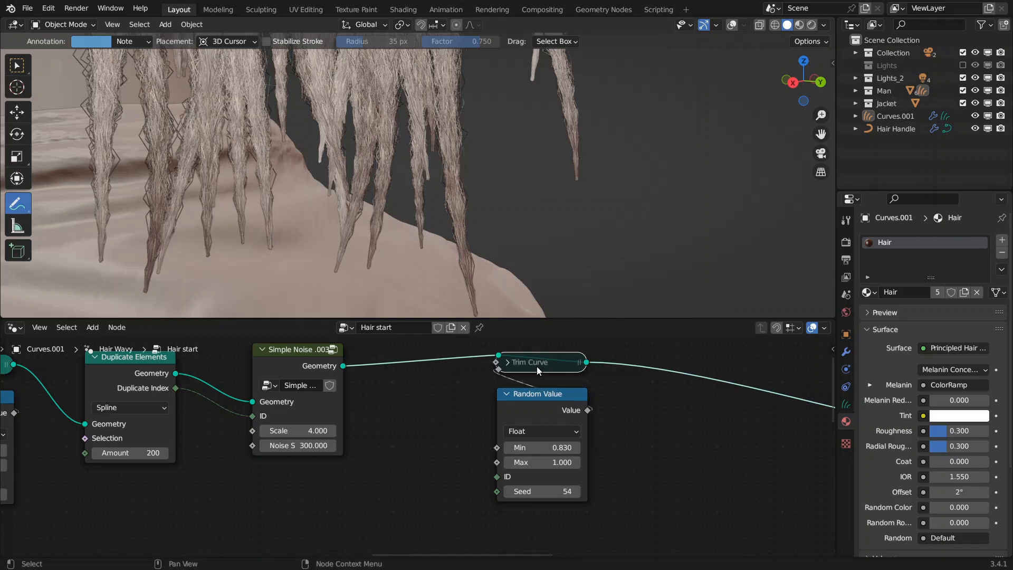
{"action": "key", "text": "m"}
{"action": "scroll", "coordinate": [507, 200], "scroll_direction": "down", "scroll_amount": 4}
{"action": "middle_click_drag", "start_coordinate": [487, 110], "coordinate": [507, 185], "text": "shift"}
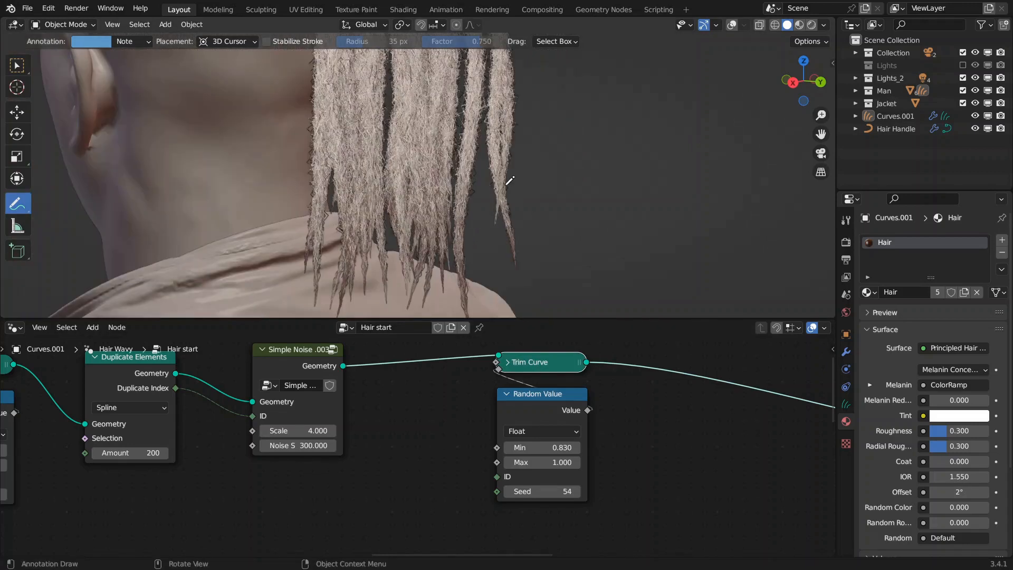
- Set the Min of the last Trim Curve's Random Value node to 0.86
{"action": "left_click", "coordinate": [555, 448]}
{"action": "type", "text": ".8"}
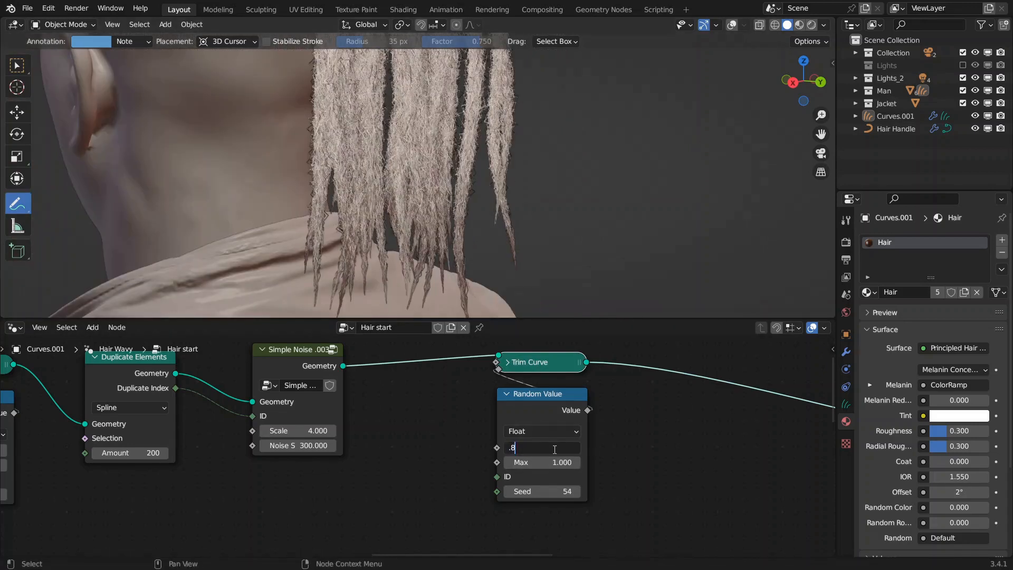
{"action": "type", "text": "6"}
{"action": "key", "text": "Return"}
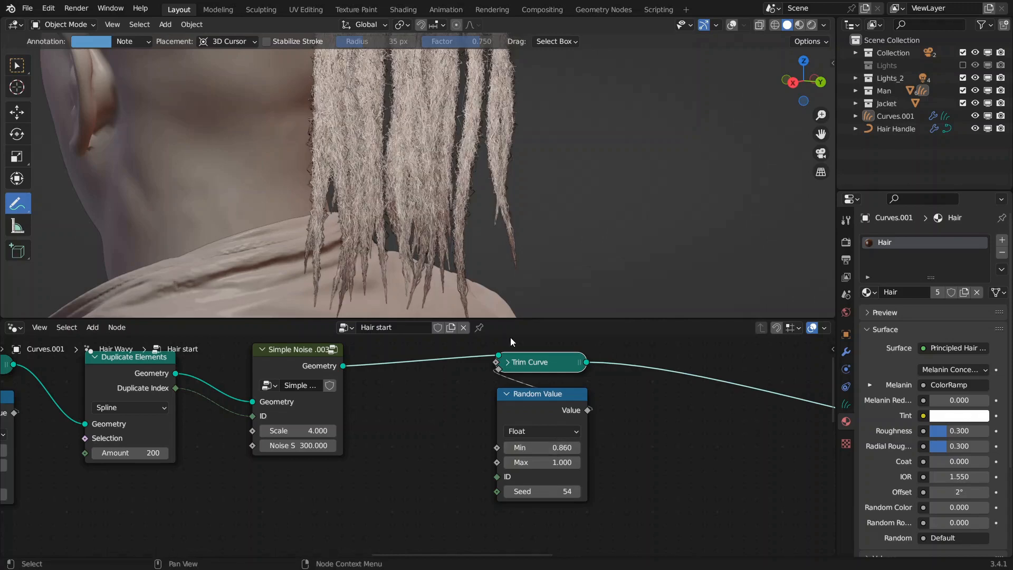
{"action": "scroll", "coordinate": [483, 196], "scroll_direction": "down", "scroll_amount": 4}
{"action": "middle_click_drag", "start_coordinate": [491, 198], "coordinate": [465, 200]}
- Set the Amount of the Duplicate Elements node before Simple Noise .003 to 400
{"action": "middle_click_drag", "start_coordinate": [349, 441], "coordinate": [563, 446]}
{"action": "left_click", "coordinate": [339, 457]}
{"action": "type", "text": "400"}
{"action": "key", "text": "Return"}
{"action": "middle_click_drag", "start_coordinate": [409, 235], "coordinate": [548, 261]}
{"action": "scroll", "coordinate": [465, 240], "scroll_direction": "up", "scroll_amount": 4}
{"action": "scroll", "coordinate": [384, 230], "scroll_direction": "down", "scroll_amount": 3}
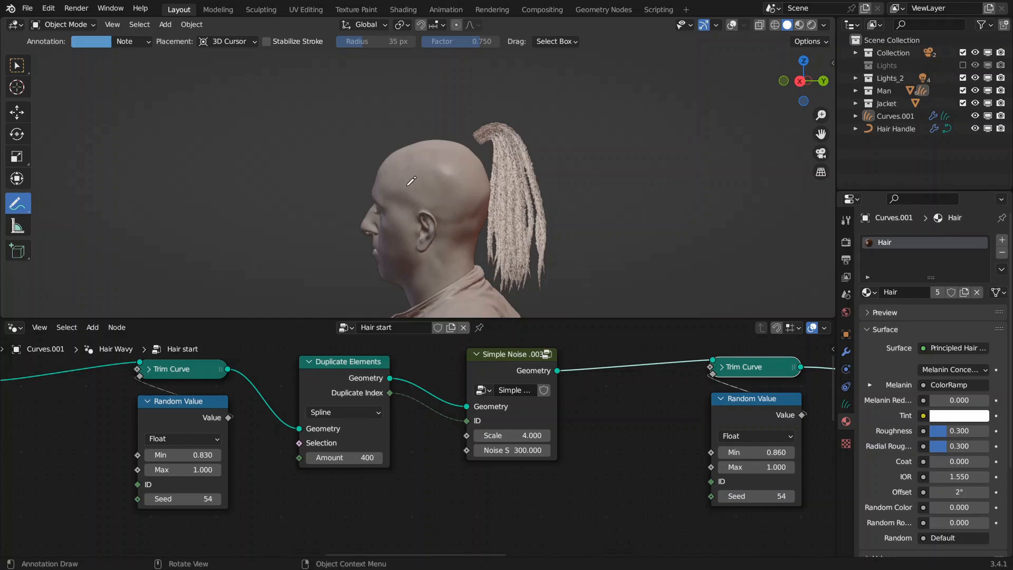
- Select the dreadlock branch nodes from the first Duplicate Elements through the last Trim Curve and look over the node chain
{"action": "middle_click_drag", "start_coordinate": [411, 181], "coordinate": [459, 175]}
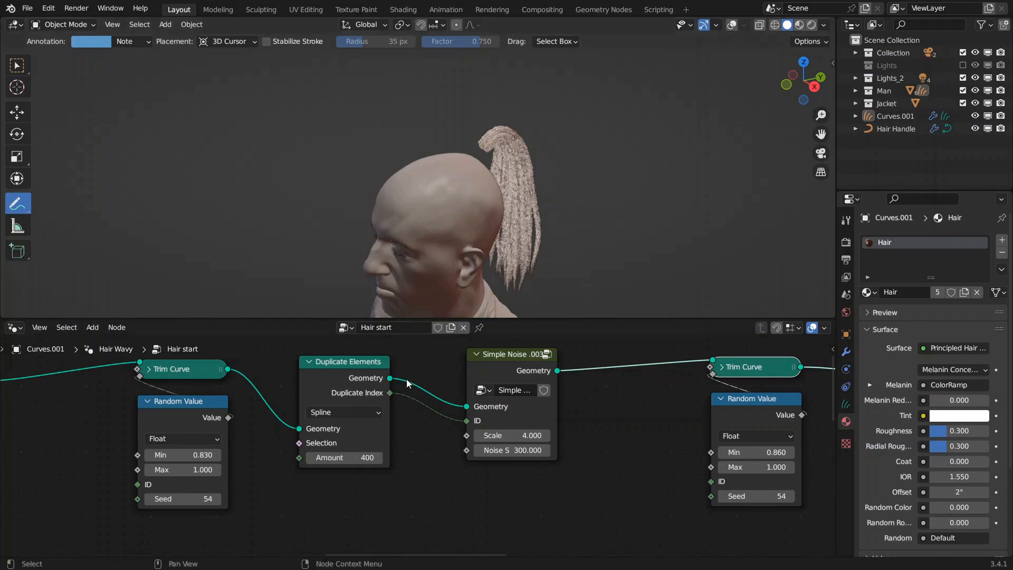
{"action": "scroll", "coordinate": [416, 447], "scroll_direction": "down", "scroll_amount": 3}
{"action": "middle_click_drag", "start_coordinate": [580, 401], "coordinate": [679, 375]}
{"action": "left_click_drag", "start_coordinate": [679, 375], "coordinate": [53, 475]}
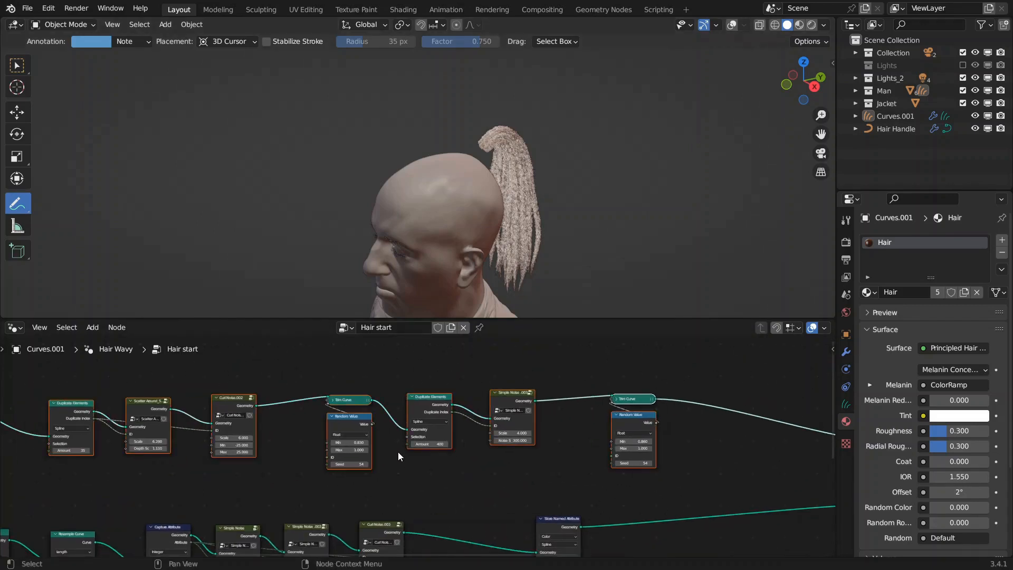
{"action": "middle_click_drag", "start_coordinate": [399, 463], "coordinate": [430, 410]}
{"action": "scroll", "coordinate": [416, 419], "scroll_direction": "down", "scroll_amount": 1}
{"action": "middle_click_drag", "start_coordinate": [389, 438], "coordinate": [419, 405]}
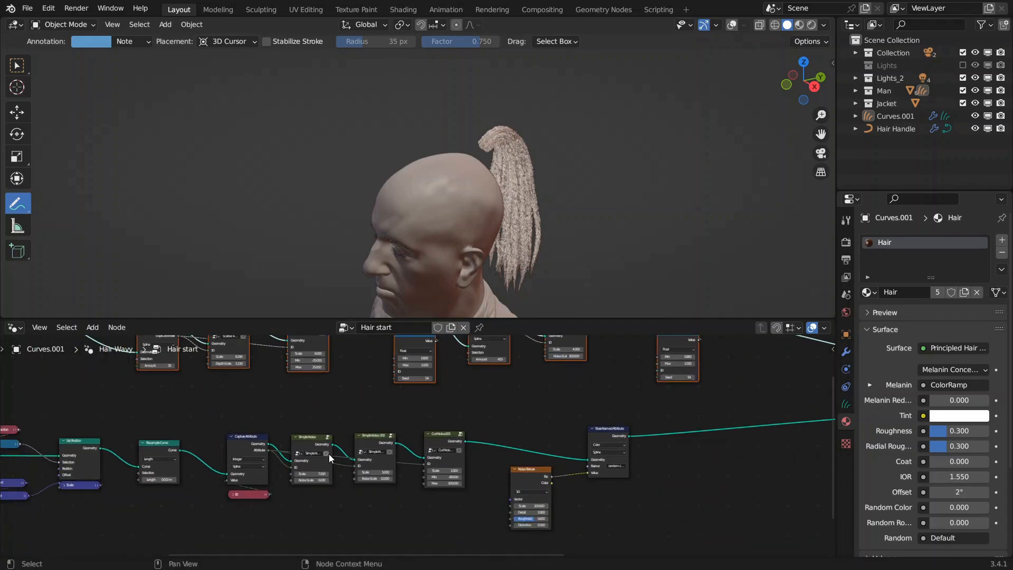
- Reconnect the scalp hair branch to Join Geometry and unmute the ponytail's Store Named Attribute node
{"action": "middle_click_drag", "start_coordinate": [788, 385], "coordinate": [610, 433]}
{"action": "left_click", "coordinate": [611, 434]}
{"action": "middle_click_drag", "start_coordinate": [728, 417], "coordinate": [386, 452]}
{"action": "scroll", "coordinate": [479, 456], "scroll_direction": "up", "scroll_amount": 6}
{"action": "left_click_drag", "start_coordinate": [357, 484], "coordinate": [631, 403]}
{"action": "left_click", "coordinate": [483, 369]}
{"action": "key", "text": "m"}
{"action": "scroll", "coordinate": [520, 370], "scroll_direction": "down", "scroll_amount": 5}
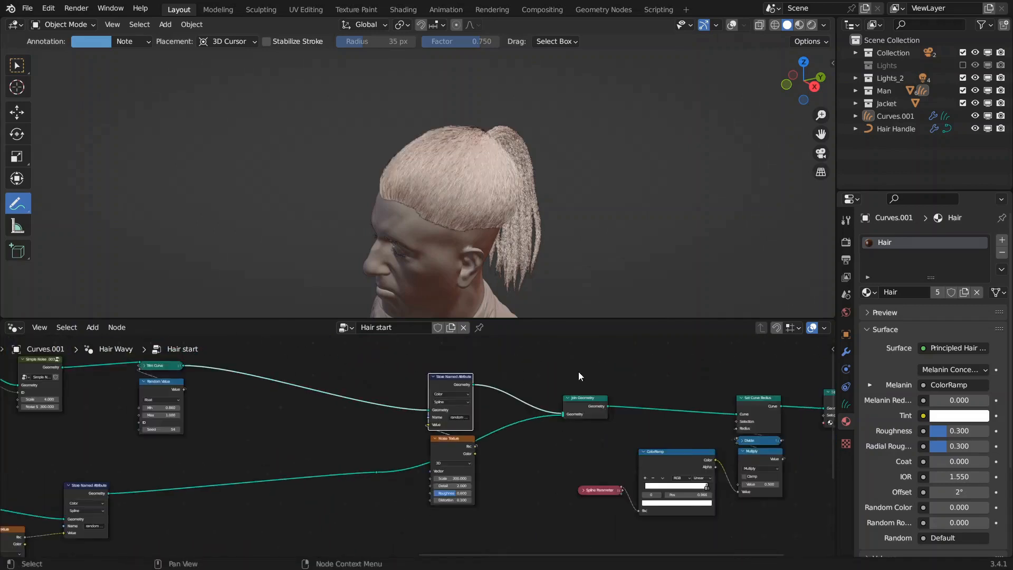
- Look through the camera in an enlarged viewport and examine the dreadlocks up close in rendered shading
{"action": "middle_click_drag", "start_coordinate": [521, 370], "coordinate": [757, 374]}
{"action": "key", "text": "KP_0"}
{"action": "scroll", "coordinate": [552, 195], "scroll_direction": "up", "scroll_amount": 3}
{"action": "left_click_drag", "start_coordinate": [555, 319], "coordinate": [555, 449]}
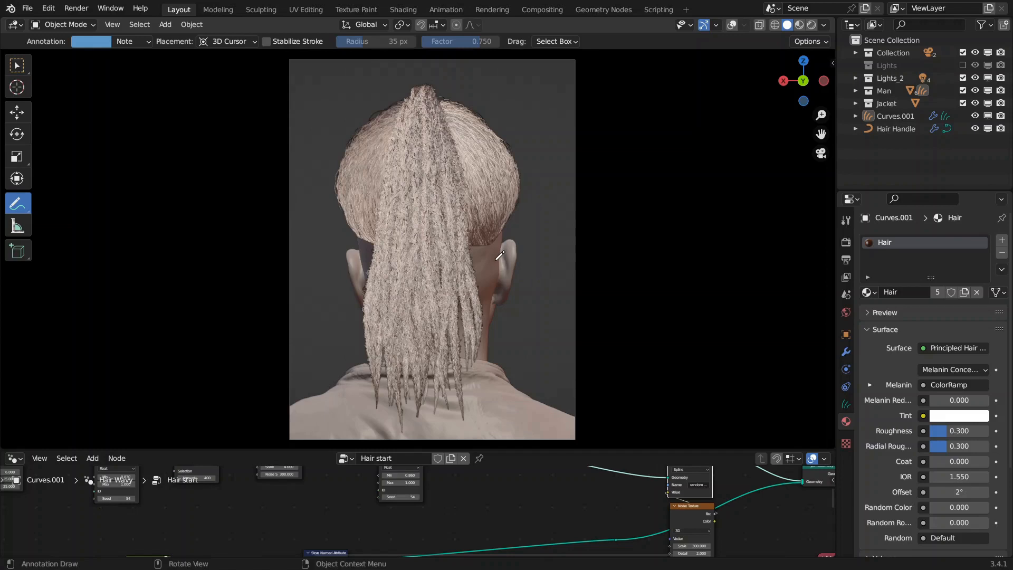
{"action": "left_click", "coordinate": [811, 25]}
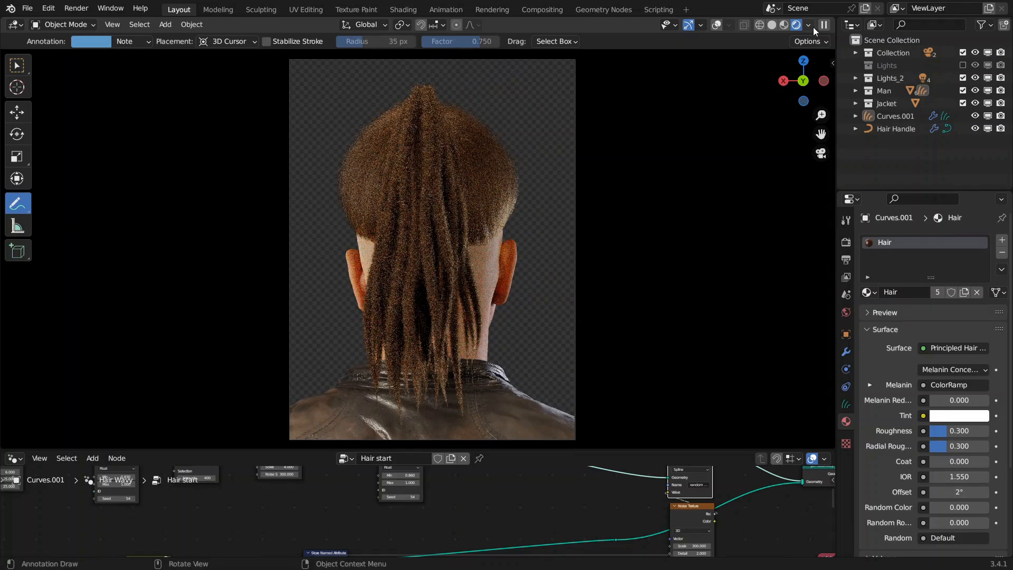
{"action": "scroll", "coordinate": [523, 351], "scroll_direction": "up", "scroll_amount": 3}
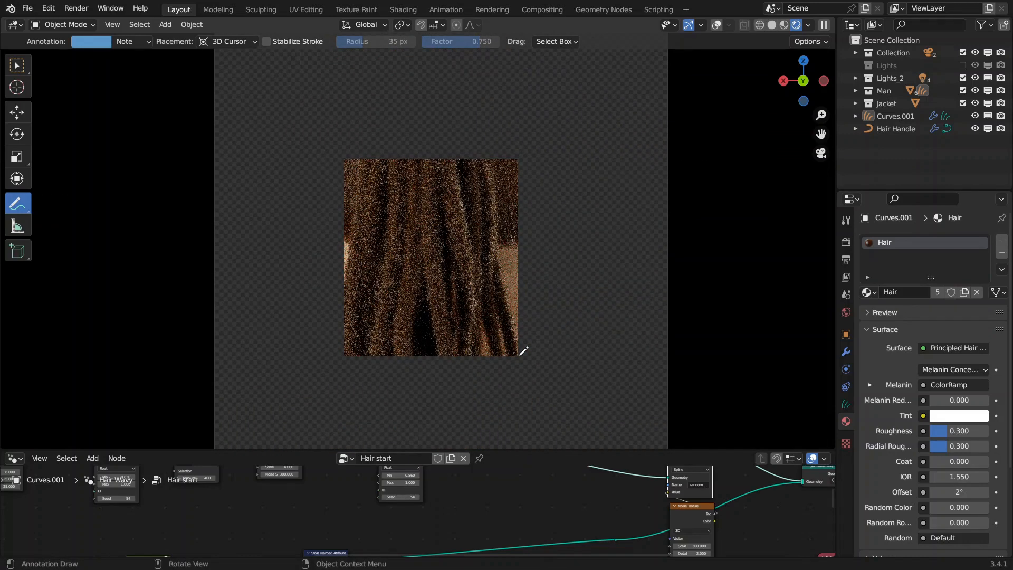
{"action": "scroll", "coordinate": [516, 301], "scroll_direction": "up", "scroll_amount": 2}
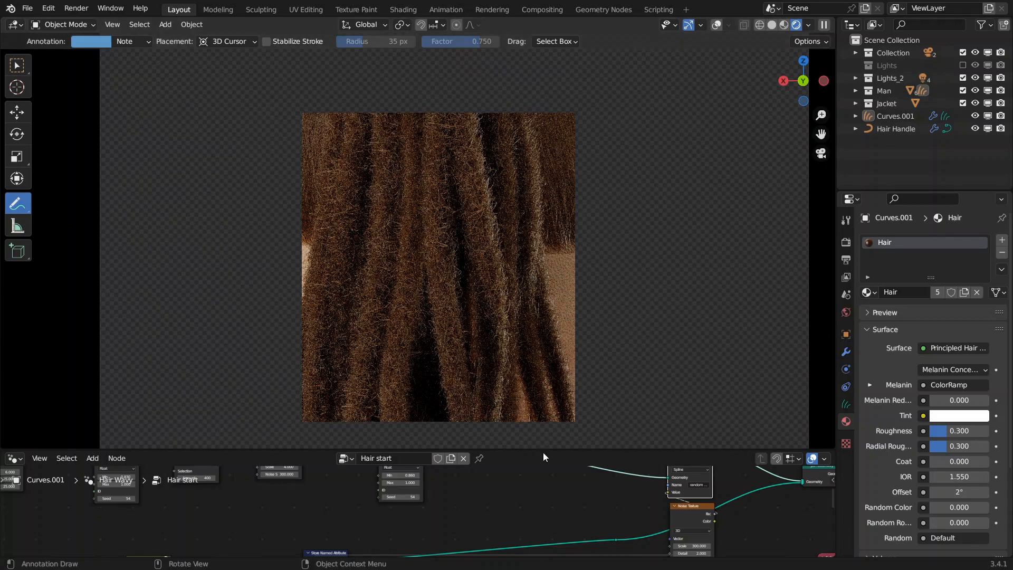
{"action": "scroll", "coordinate": [596, 525], "scroll_direction": "down", "scroll_amount": 3}
{"action": "scroll", "coordinate": [496, 495], "scroll_direction": "up", "scroll_amount": 4}
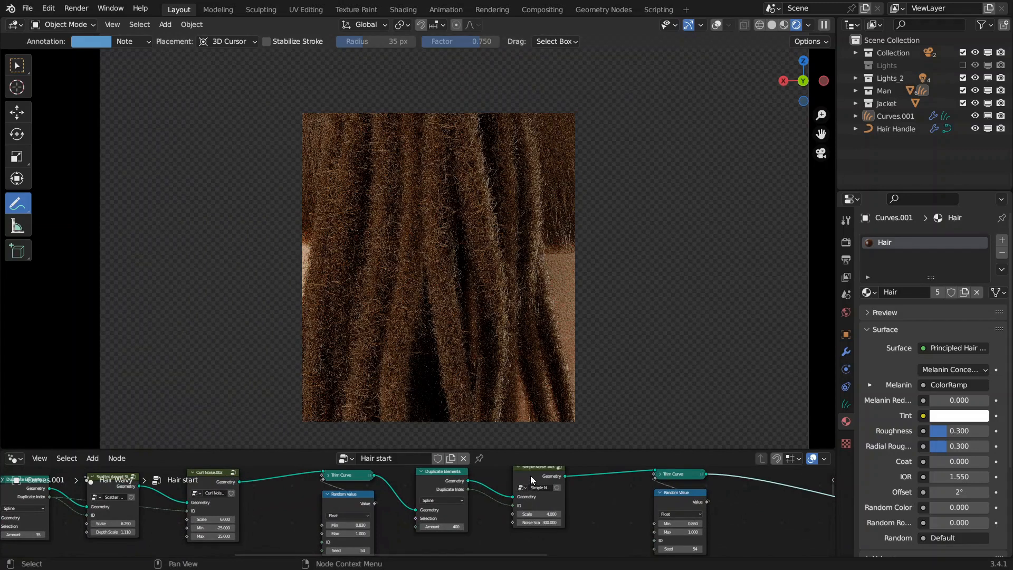
- Review the render settings for sampling, light path bounces, clamping, caustics, curve shape and film pixel filter
{"action": "left_click", "coordinate": [846, 241]}
{"action": "scroll", "coordinate": [915, 388], "scroll_direction": "down", "scroll_amount": 6}
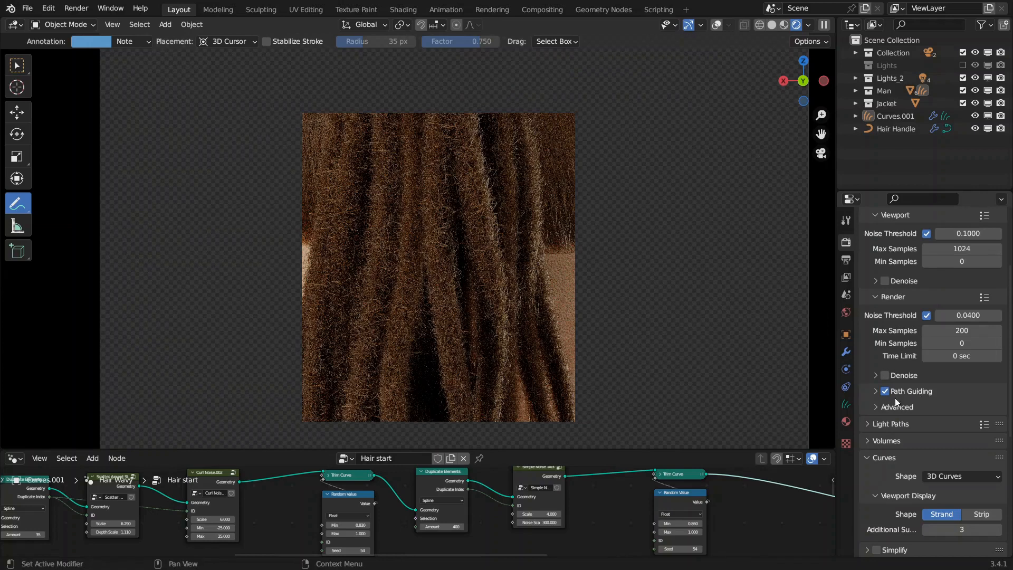
{"action": "left_click", "coordinate": [888, 420]}
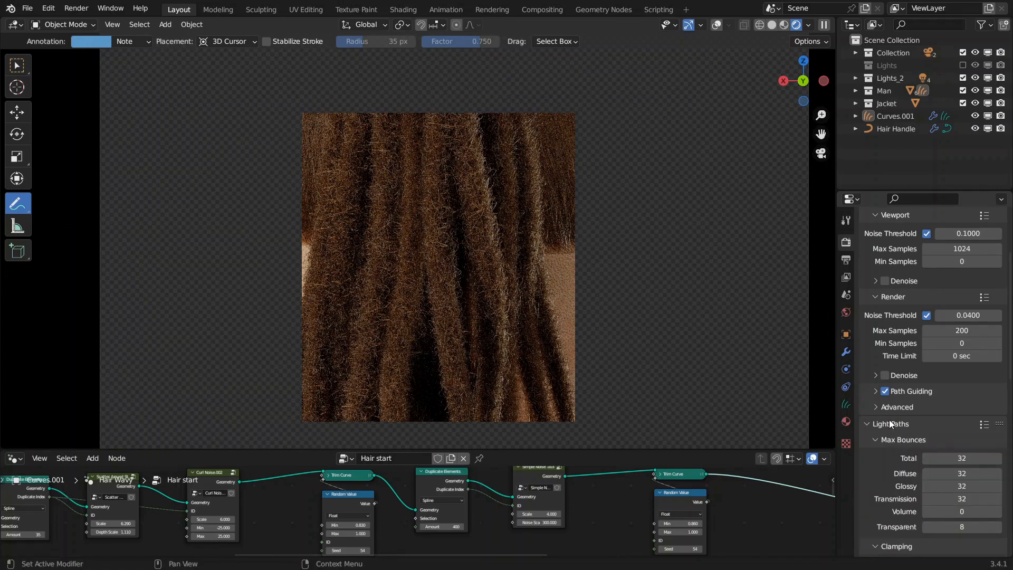
{"action": "scroll", "coordinate": [888, 419], "scroll_direction": "down", "scroll_amount": 3}
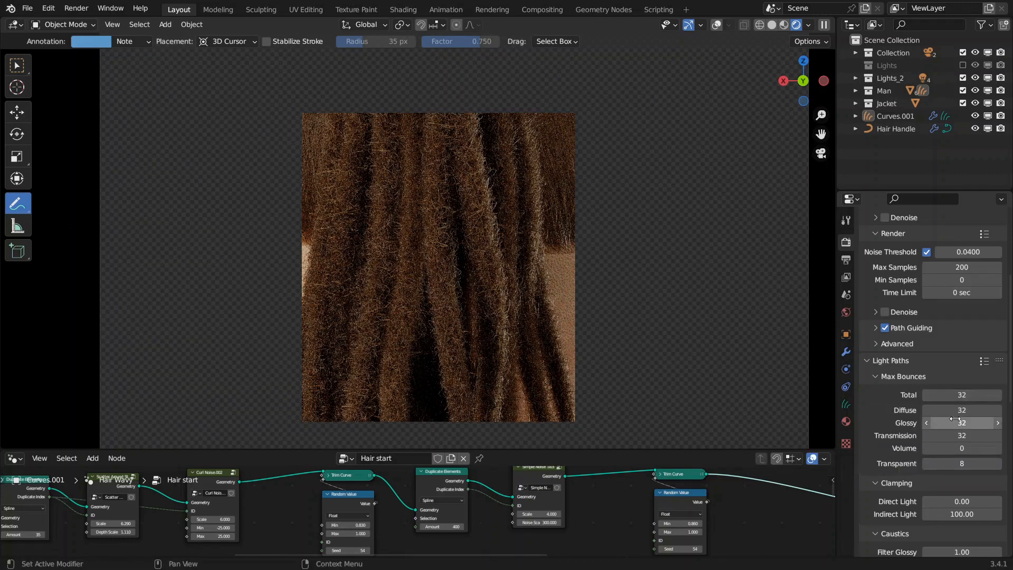
{"action": "scroll", "coordinate": [906, 415], "scroll_direction": "down", "scroll_amount": 8}
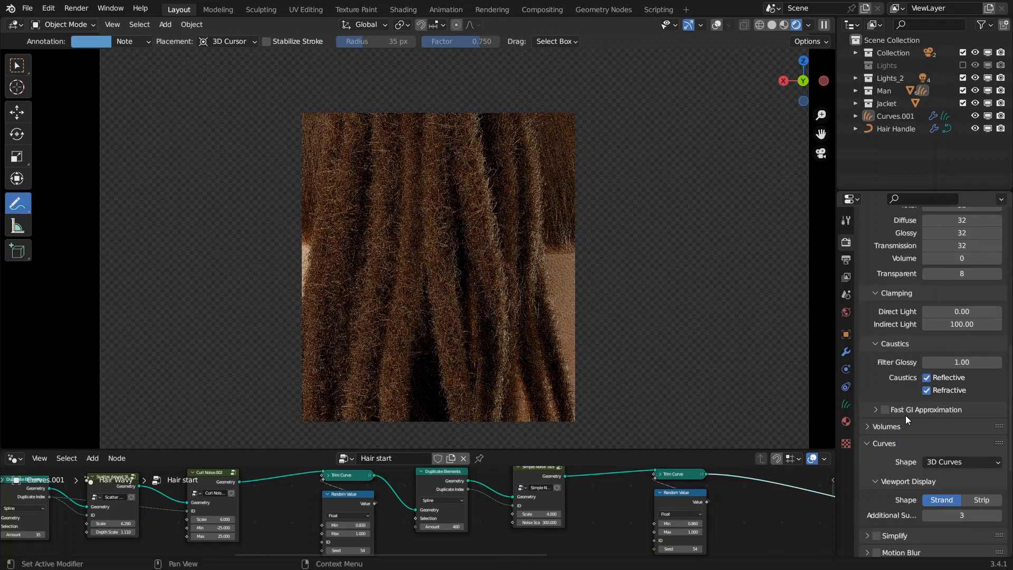
{"action": "scroll", "coordinate": [905, 416], "scroll_direction": "down", "scroll_amount": 6}
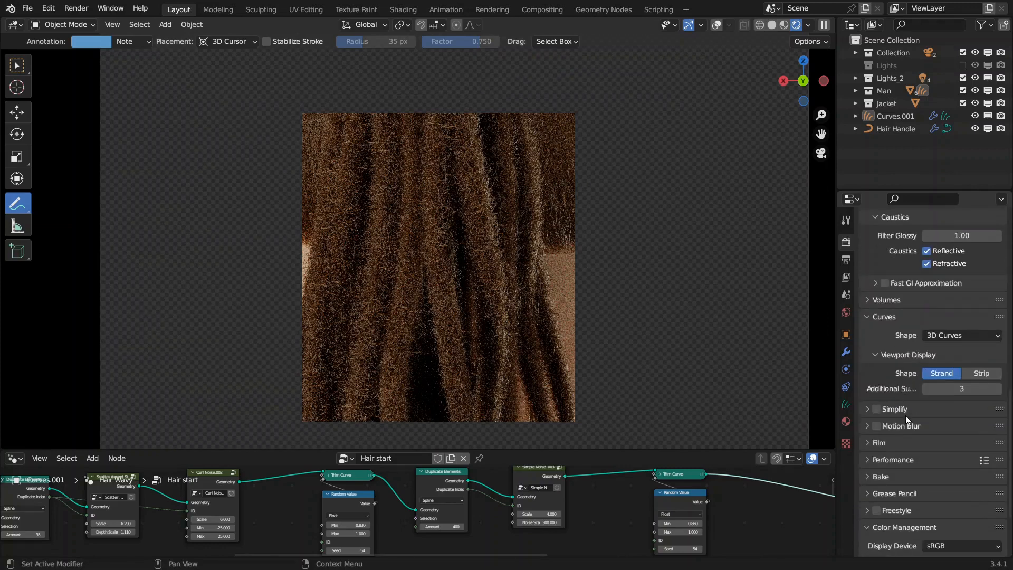
{"action": "scroll", "coordinate": [906, 416], "scroll_direction": "down", "scroll_amount": 3}
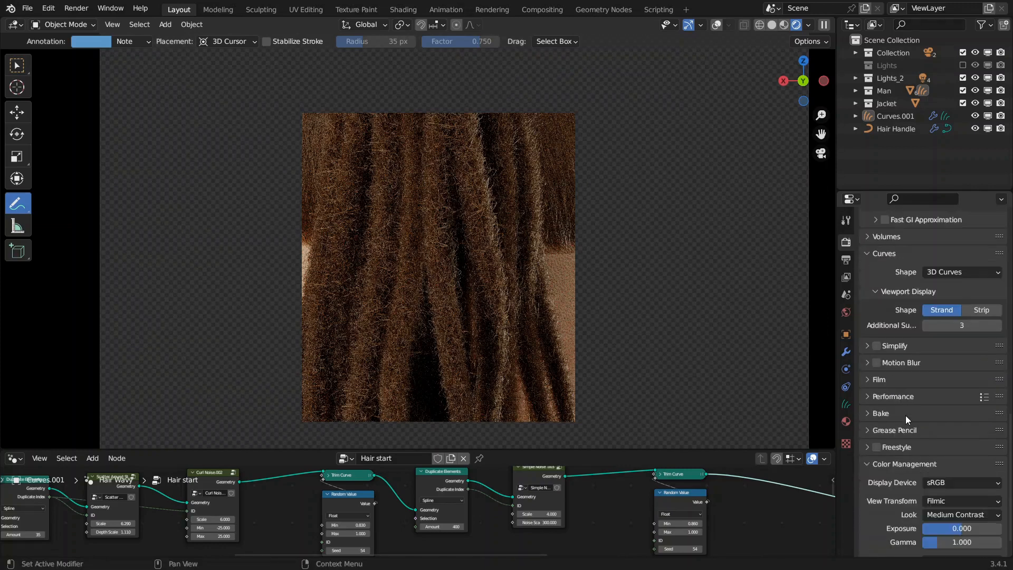
{"action": "left_click", "coordinate": [891, 380]}
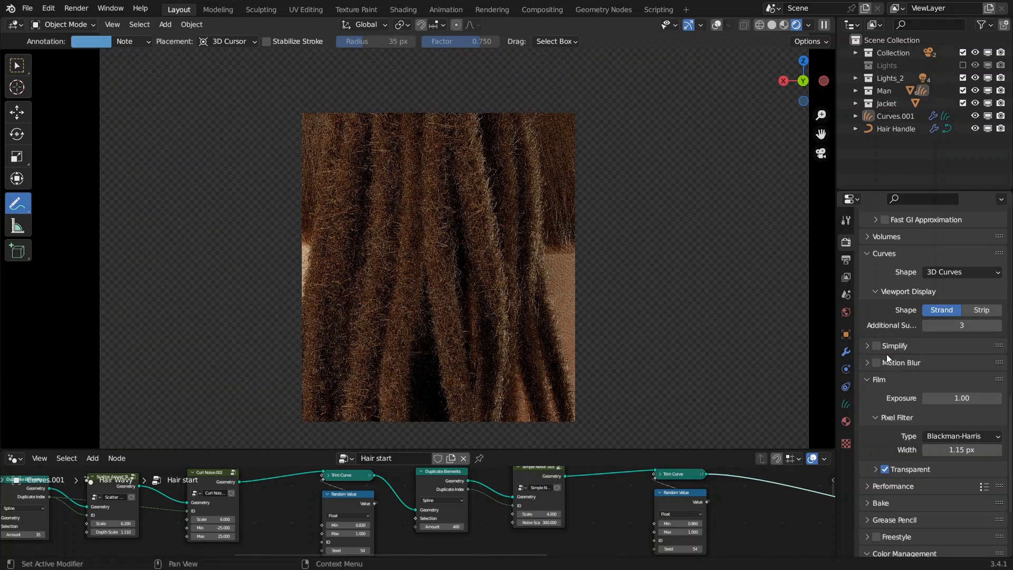
{"action": "scroll", "coordinate": [886, 354], "scroll_direction": "up", "scroll_amount": 8}
{"action": "scroll", "coordinate": [897, 354], "scroll_direction": "up", "scroll_amount": 11}
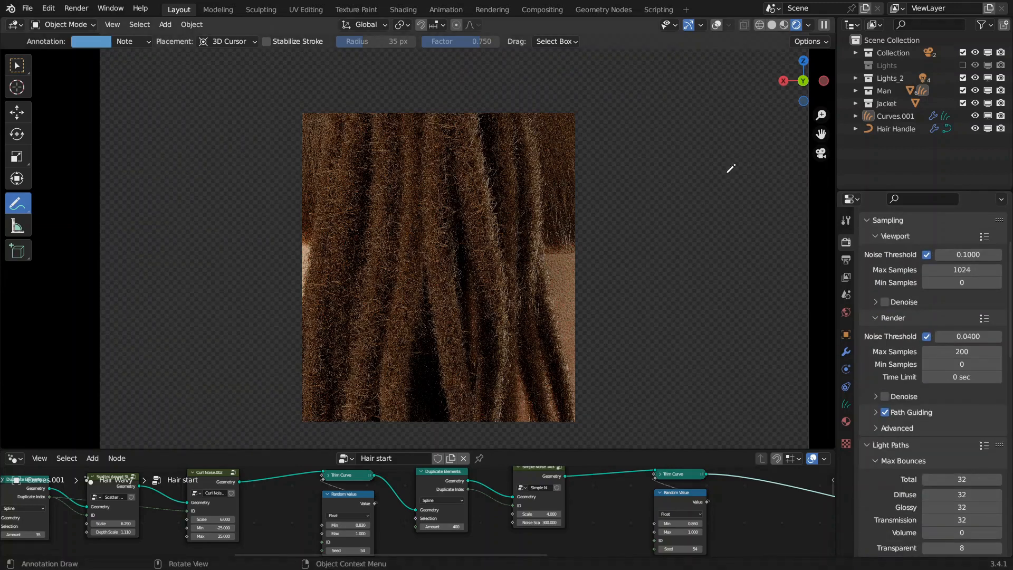
- Return the viewport to solid shading and inspect HairStyle_New_Regular_MedHigh.png in the Rendering workspace
{"action": "left_click", "coordinate": [772, 25]}
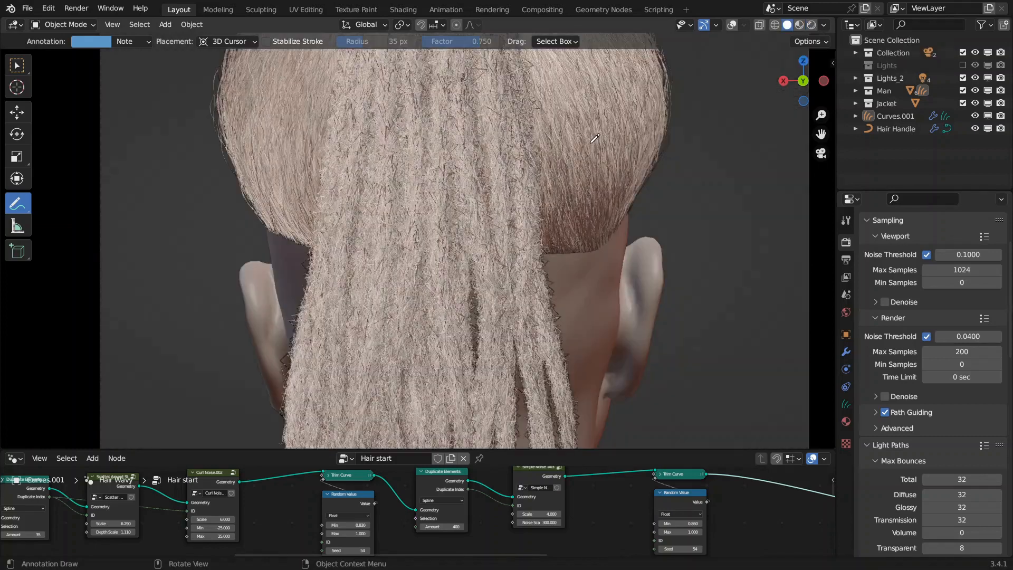
{"action": "left_click", "coordinate": [492, 11]}
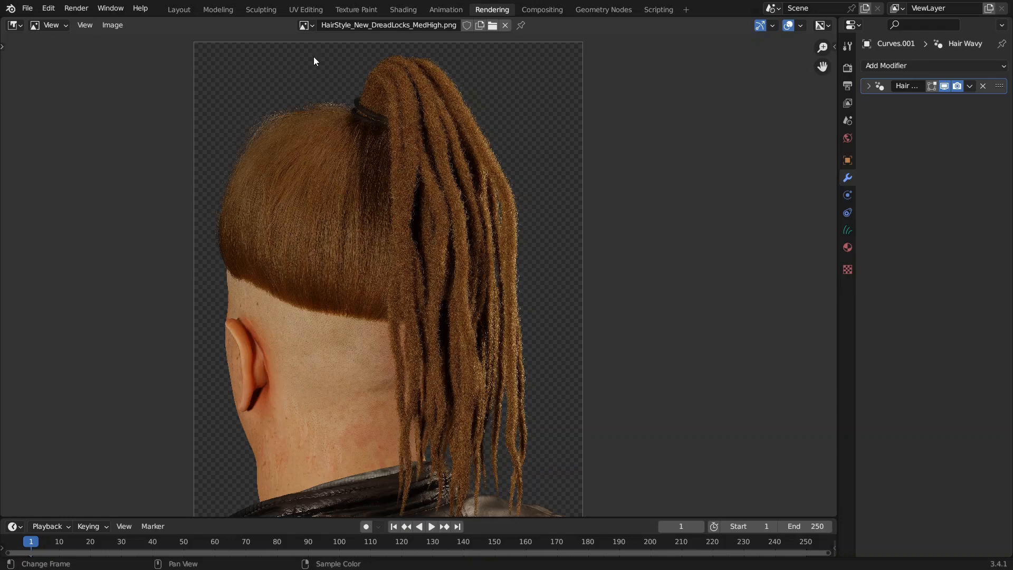
{"action": "left_click", "coordinate": [306, 26]}
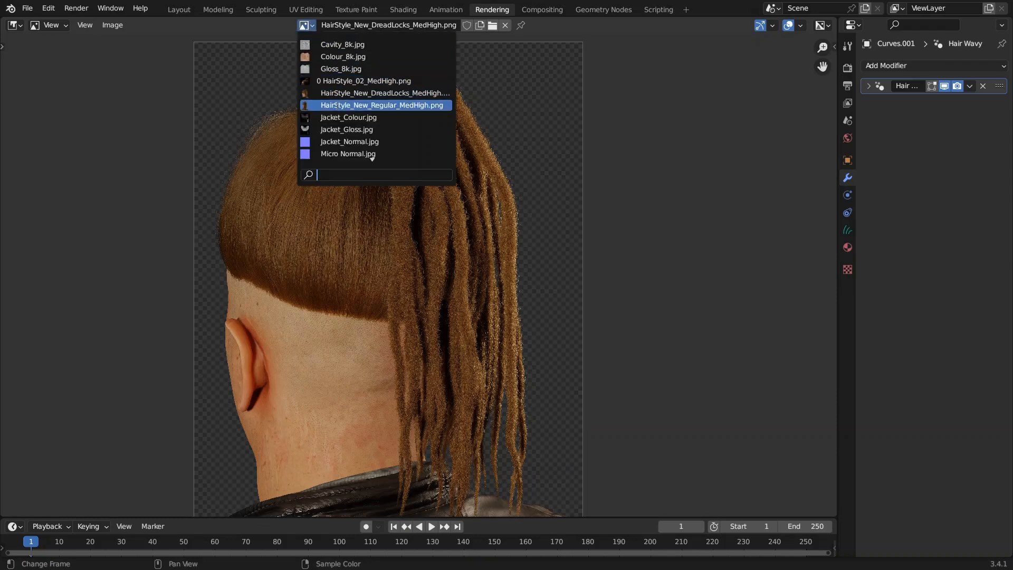
{"action": "left_click", "coordinate": [353, 106]}
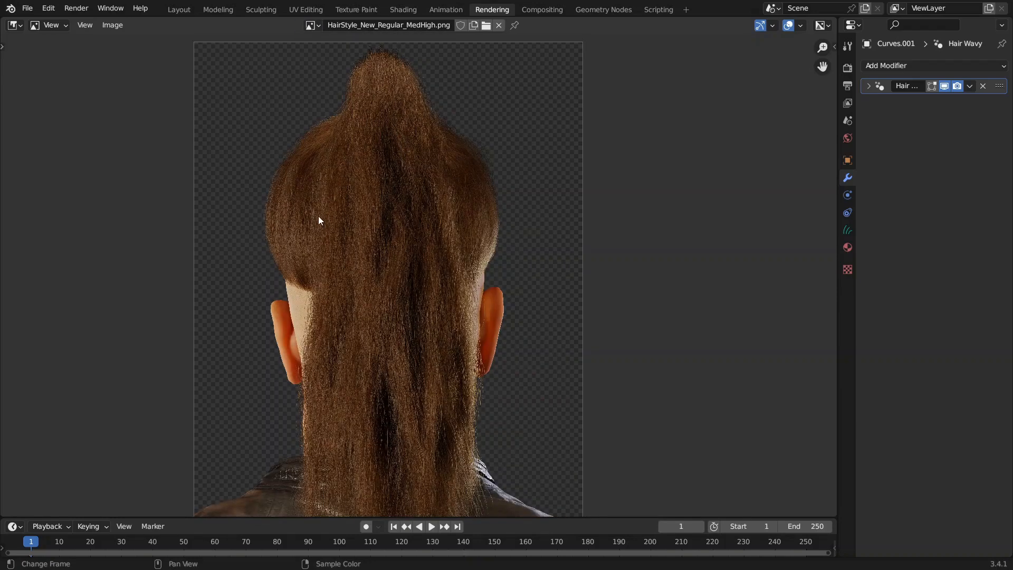
{"action": "scroll", "coordinate": [357, 317], "scroll_direction": "up", "scroll_amount": 5}
{"action": "scroll", "coordinate": [396, 339], "scroll_direction": "down", "scroll_amount": 3}
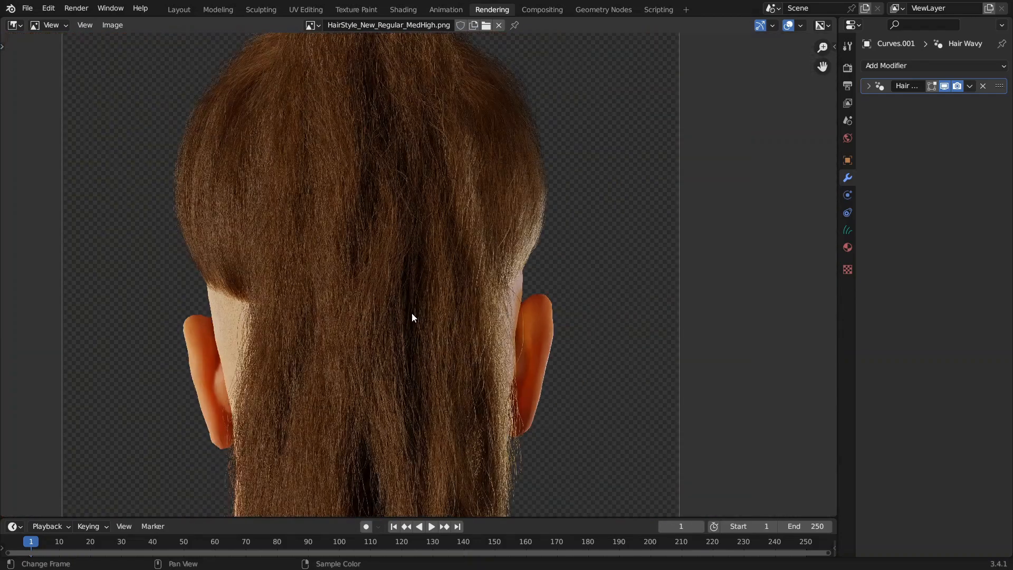
{"action": "middle_click_drag", "start_coordinate": [408, 364], "coordinate": [432, 296]}
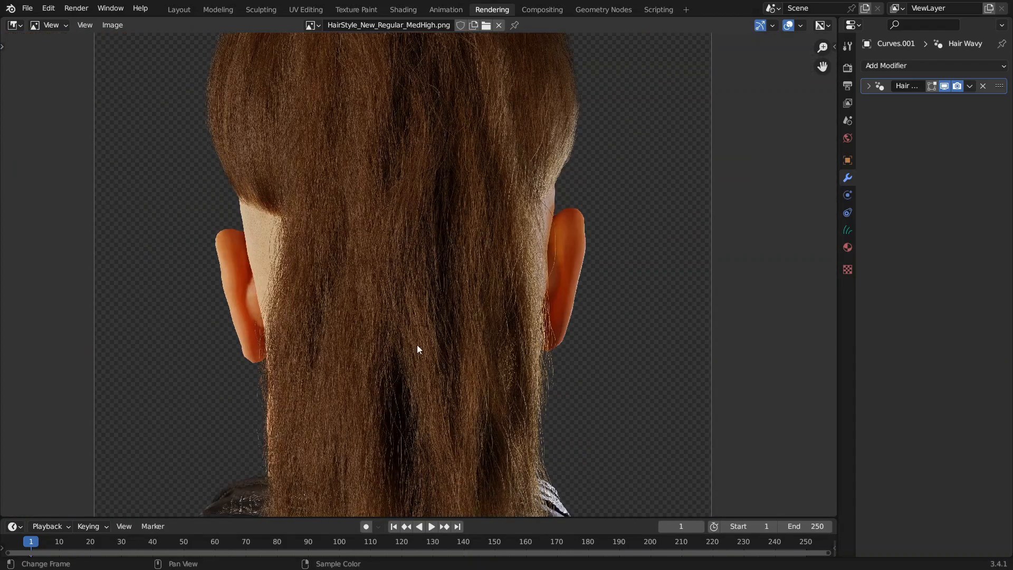
{"action": "scroll", "coordinate": [441, 294], "scroll_direction": "down", "scroll_amount": 3}
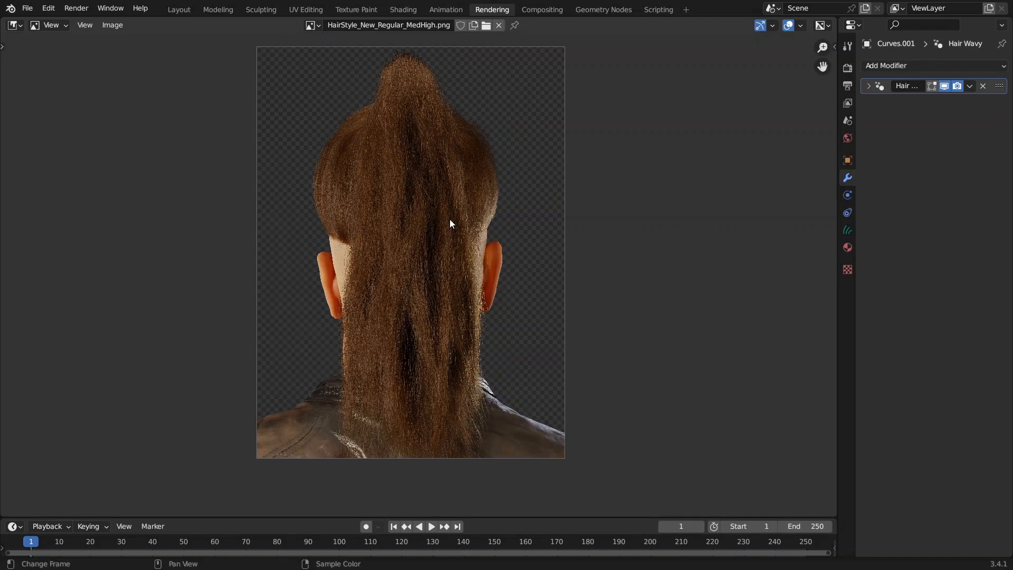
- Return to the Layout workspace, enlarge the node editor and view the ponytail from the side
{"action": "left_click", "coordinate": [179, 11]}
{"action": "left_click_drag", "start_coordinate": [621, 450], "coordinate": [617, 267]}
{"action": "scroll", "coordinate": [530, 346], "scroll_direction": "down", "scroll_amount": 5}
{"action": "scroll", "coordinate": [502, 167], "scroll_direction": "down", "scroll_amount": 5}
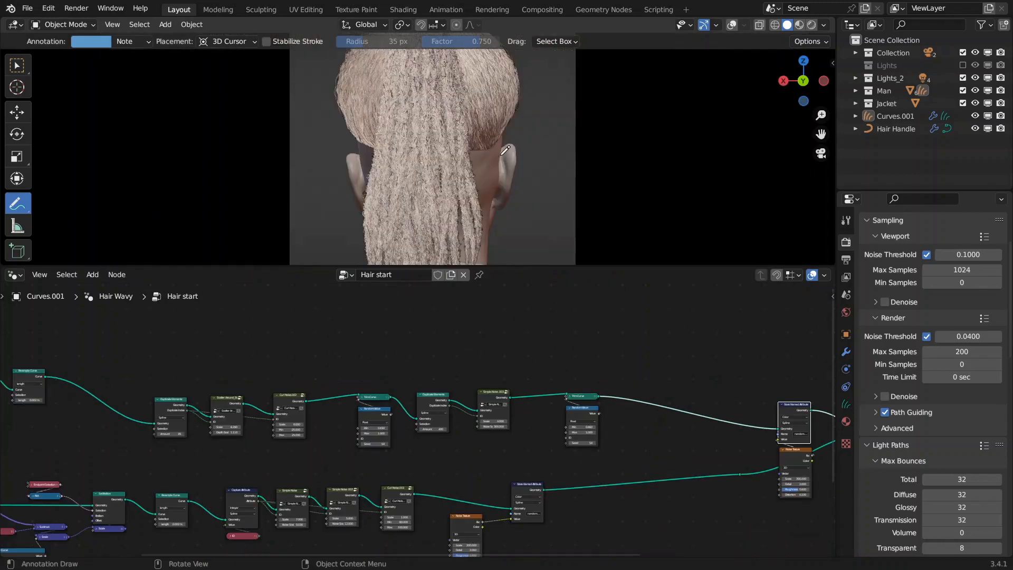
{"action": "middle_click_drag", "start_coordinate": [502, 154], "coordinate": [529, 157]}
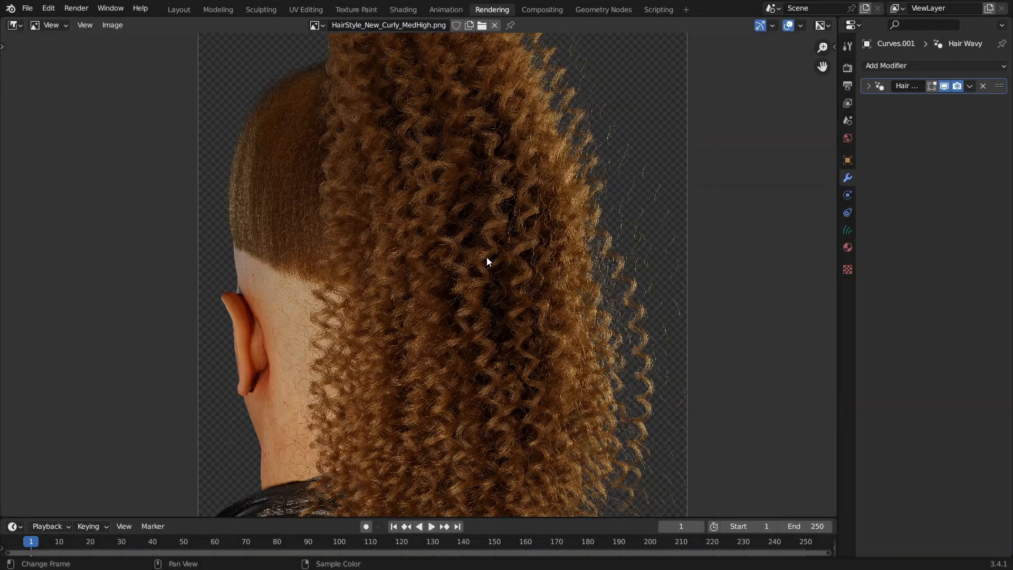
- Inspect the curls in the HairStyle_New_Curly_MedHigh.png render up close
{"action": "scroll", "coordinate": [486, 262], "scroll_direction": "up", "scroll_amount": 4}
{"action": "scroll", "coordinate": [484, 259], "scroll_direction": "down", "scroll_amount": 1}
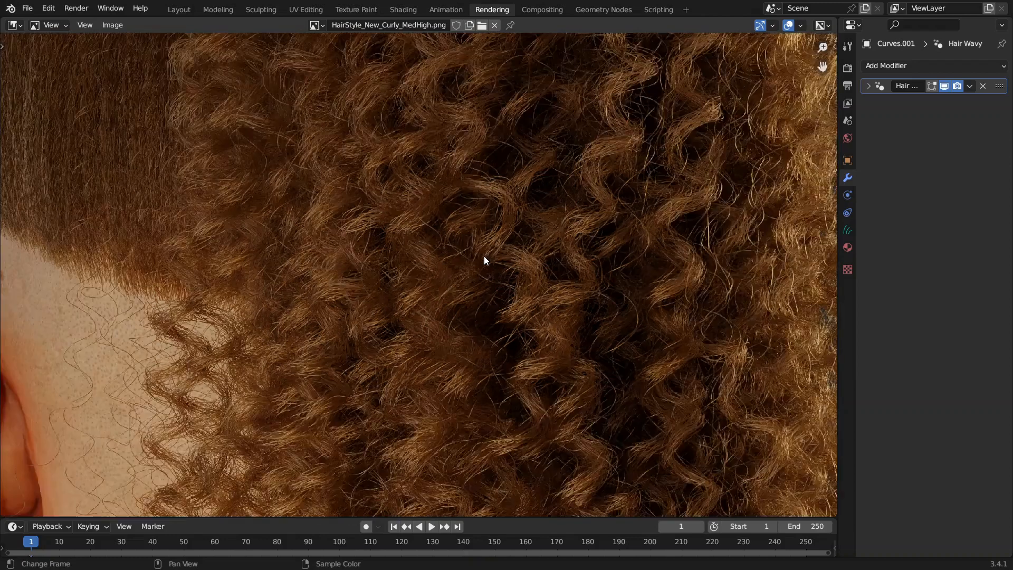
{"action": "key", "text": "Home"}
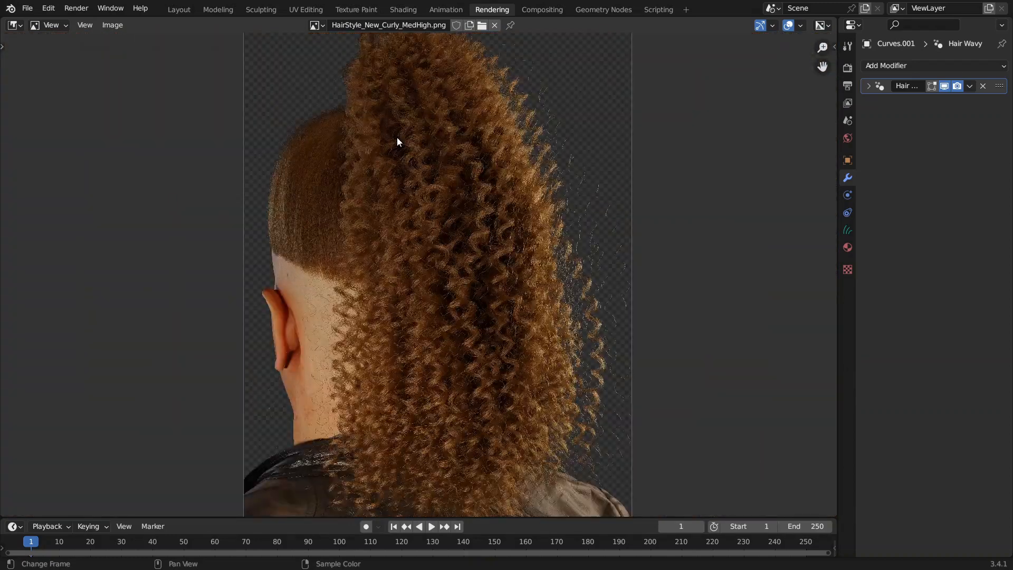
- Go back to the Layout workspace and mute the last Trim Curve node after Simple Noise .003
{"action": "left_click", "coordinate": [179, 10]}
{"action": "scroll", "coordinate": [498, 400], "scroll_direction": "up", "scroll_amount": 2}
{"action": "scroll", "coordinate": [499, 400], "scroll_direction": "up", "scroll_amount": 1}
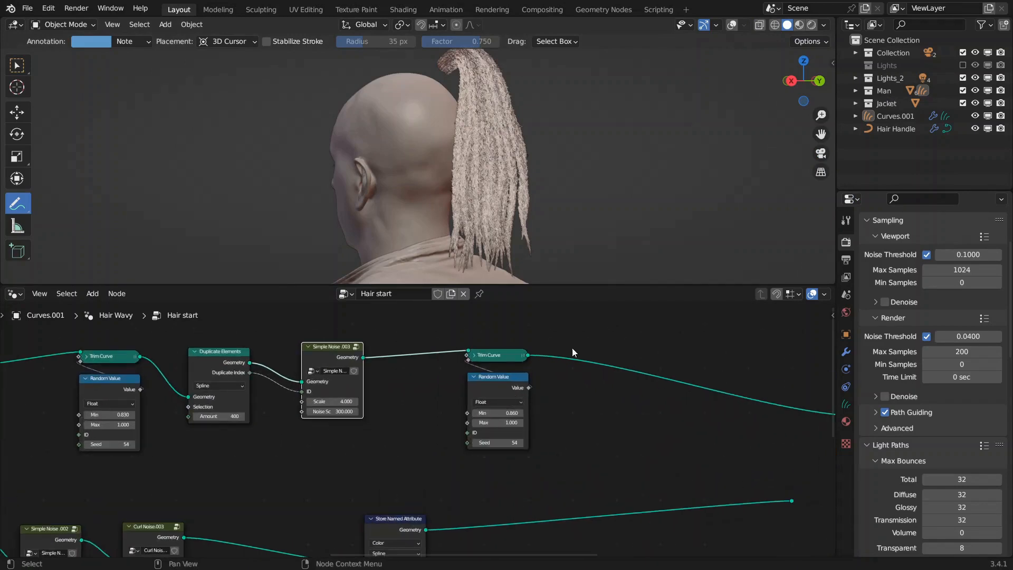
{"action": "scroll", "coordinate": [636, 364], "scroll_direction": "down", "scroll_amount": 6}
{"action": "middle_click_drag", "start_coordinate": [702, 375], "coordinate": [431, 380]}
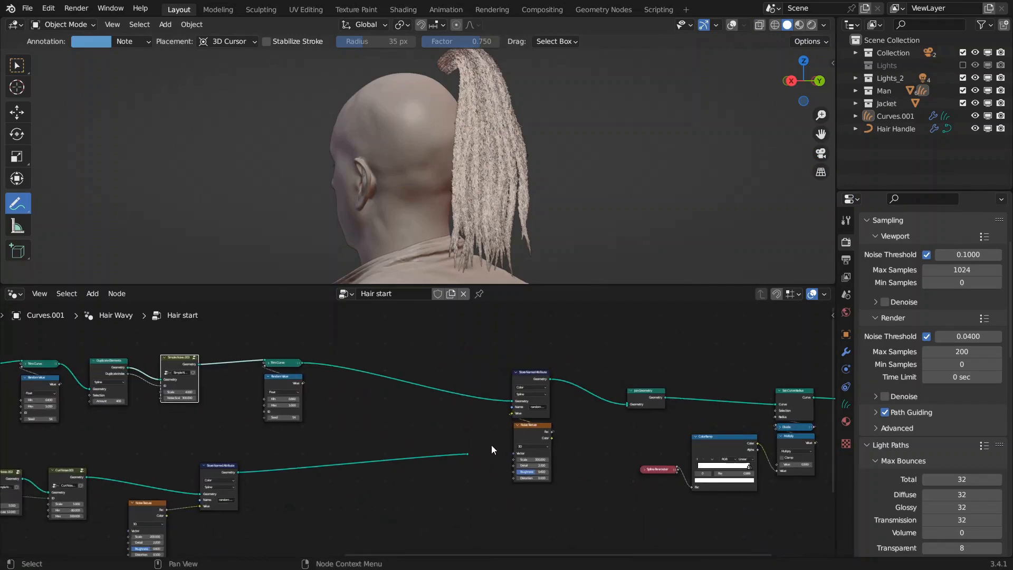
{"action": "scroll", "coordinate": [507, 419], "scroll_direction": "up", "scroll_amount": 8}
{"action": "middle_click_drag", "start_coordinate": [364, 394], "coordinate": [624, 456]}
{"action": "left_click_drag", "start_coordinate": [523, 370], "coordinate": [527, 436]}
{"action": "left_click", "coordinate": [543, 410]}
{"action": "key", "text": "m"}
- Mute the Simple Noise .003 node and the Duplicate Elements node feeding it
{"action": "middle_click_drag", "start_coordinate": [368, 409], "coordinate": [615, 404]}
{"action": "left_click", "coordinate": [486, 394]}
{"action": "key", "text": "m"}
{"action": "left_click", "coordinate": [527, 410]}
{"action": "key", "text": "m"}
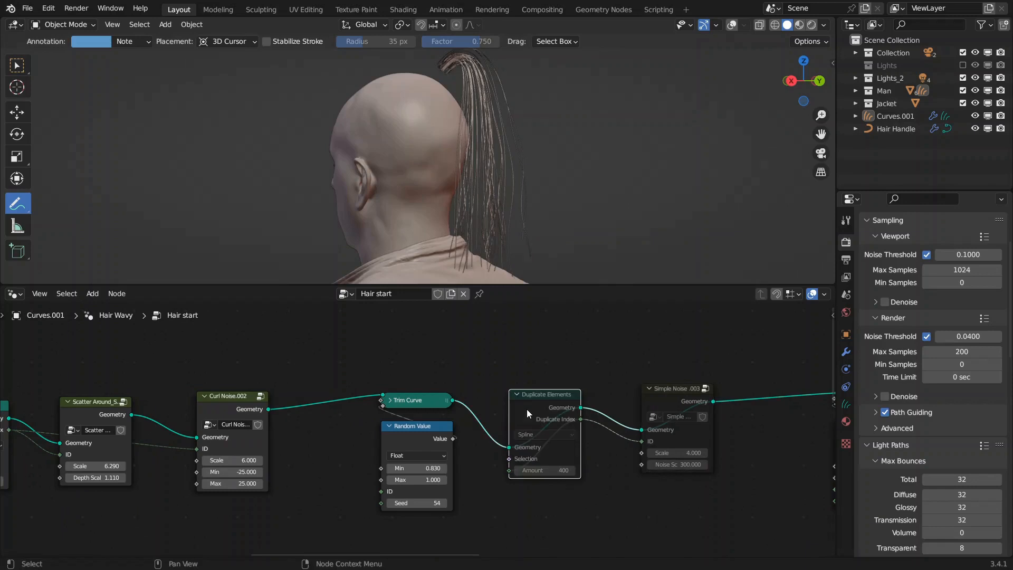
- Mute the remaining Trim Curve before the muted Duplicate Elements node and the Curl Noise.002 node
{"action": "left_click", "coordinate": [417, 401]}
{"action": "key", "text": "n"}
{"action": "key", "text": "n"}
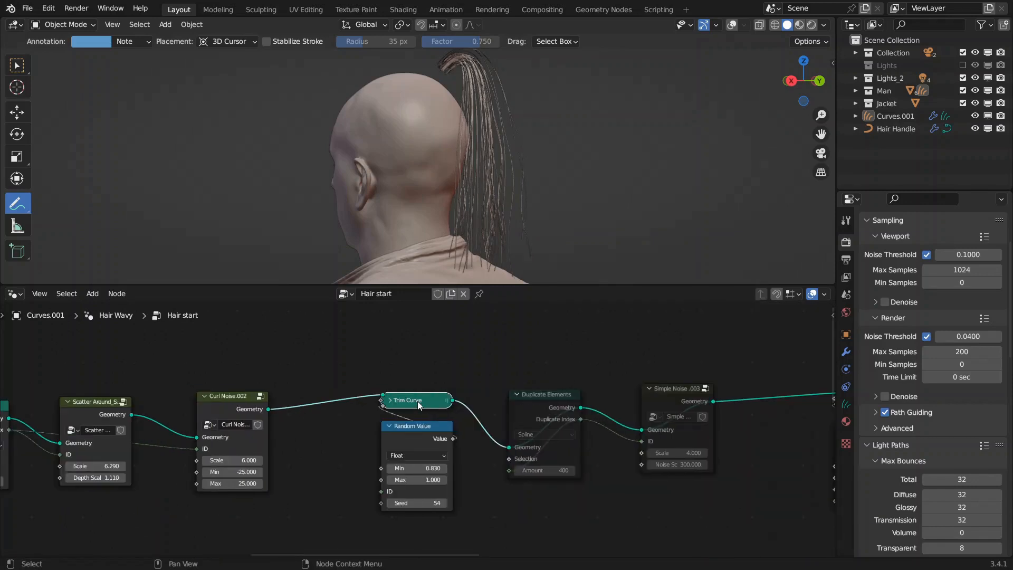
{"action": "middle_click_drag", "start_coordinate": [327, 405], "coordinate": [467, 386]}
{"action": "scroll", "coordinate": [565, 405], "scroll_direction": "up", "scroll_amount": 3}
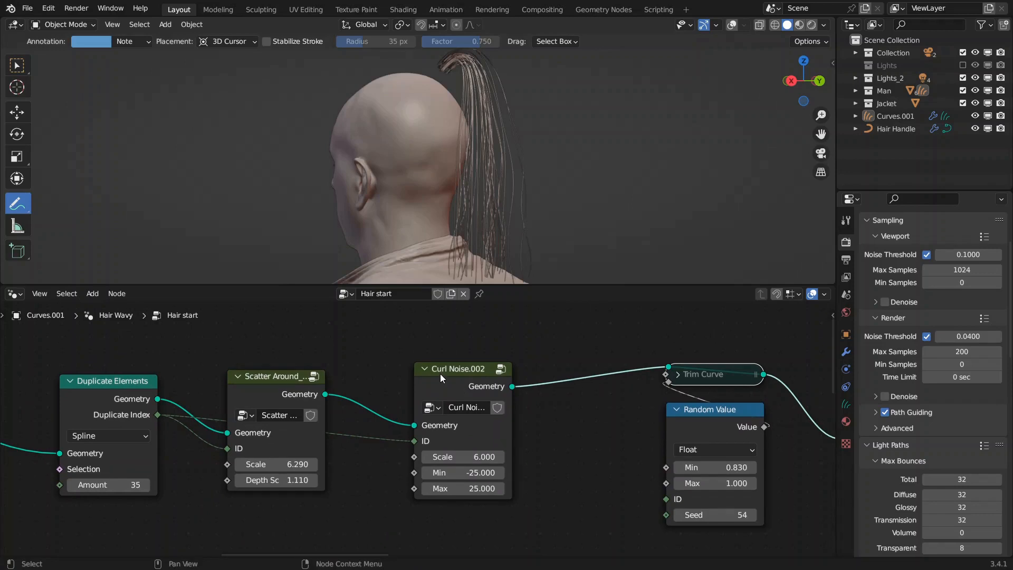
{"action": "left_click", "coordinate": [444, 380]}
{"action": "key", "text": "m"}
{"action": "scroll", "coordinate": [444, 380], "scroll_direction": "down", "scroll_amount": 6}
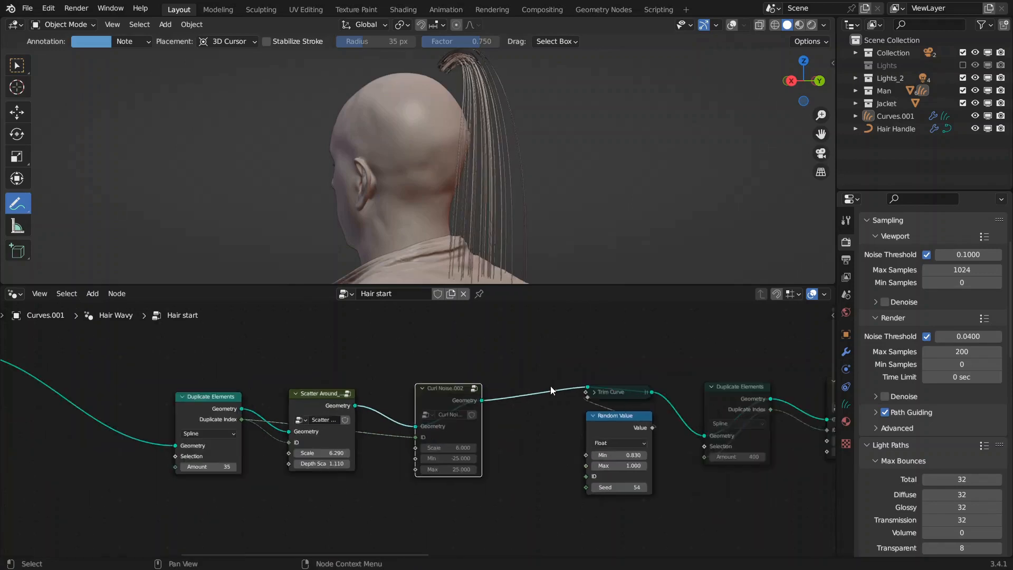
- Move Curl Noise.002 and the nodes following it away from the Scatter Around node to open a gap between them
{"action": "middle_click_drag", "start_coordinate": [550, 386], "coordinate": [343, 390]}
{"action": "left_click_drag", "start_coordinate": [285, 389], "coordinate": [336, 395]}
{"action": "left_click_drag", "start_coordinate": [338, 361], "coordinate": [785, 499]}
{"action": "key", "text": "g"}
{"action": "left_click", "coordinate": [834, 494]}
{"action": "middle_click_drag", "start_coordinate": [279, 414], "coordinate": [480, 405]}
{"action": "scroll", "coordinate": [477, 405], "scroll_direction": "up", "scroll_amount": 6}
{"action": "left_click", "coordinate": [432, 422]}
{"action": "middle_click_drag", "start_coordinate": [439, 185], "coordinate": [408, 183]}
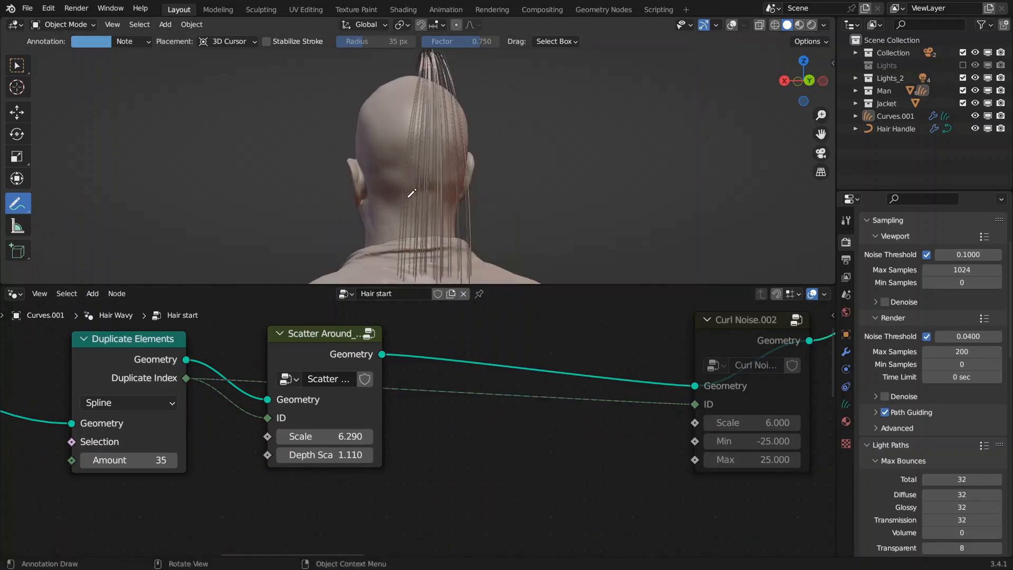
- Set the Scatter Around node's Scale to 7 and lower its Depth Scale to 0.52
{"action": "middle_click_drag", "start_coordinate": [356, 228], "coordinate": [345, 222]}
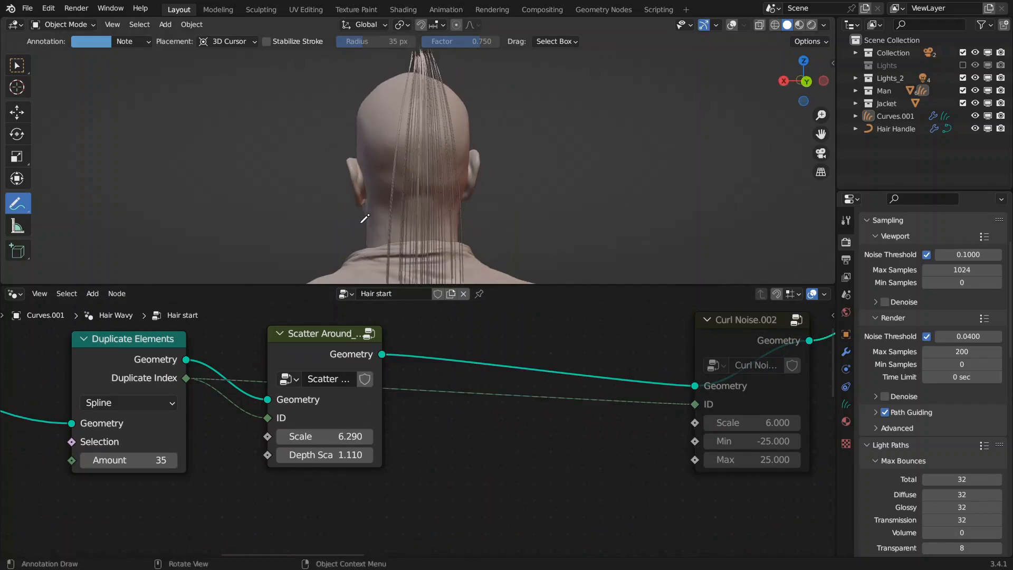
{"action": "left_click", "coordinate": [316, 435]}
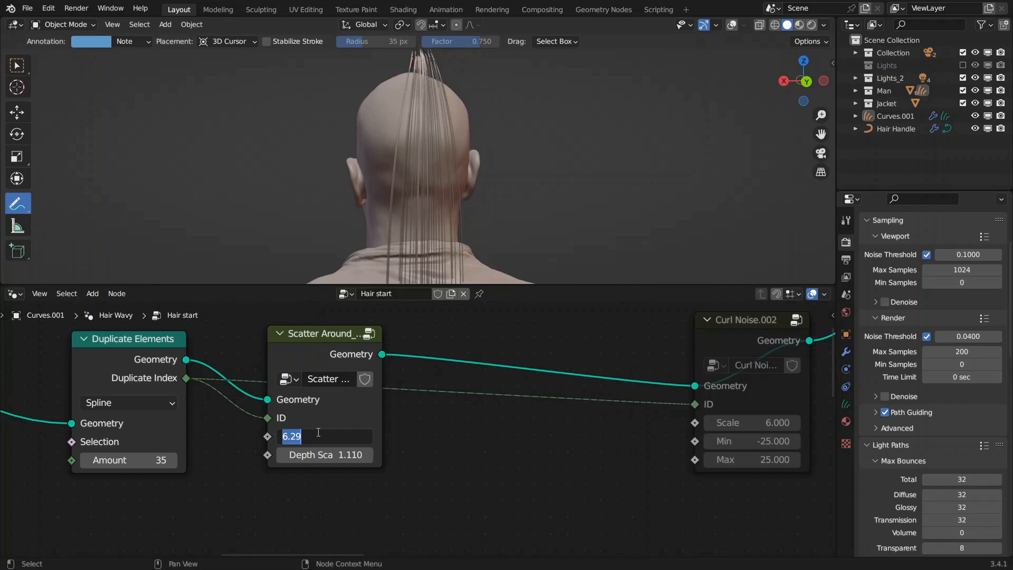
{"action": "type", "text": "7"}
{"action": "key", "text": "Return"}
{"action": "middle_click_drag", "start_coordinate": [409, 202], "coordinate": [541, 191]}
{"action": "left_click_drag", "start_coordinate": [342, 454], "coordinate": [320, 462]}
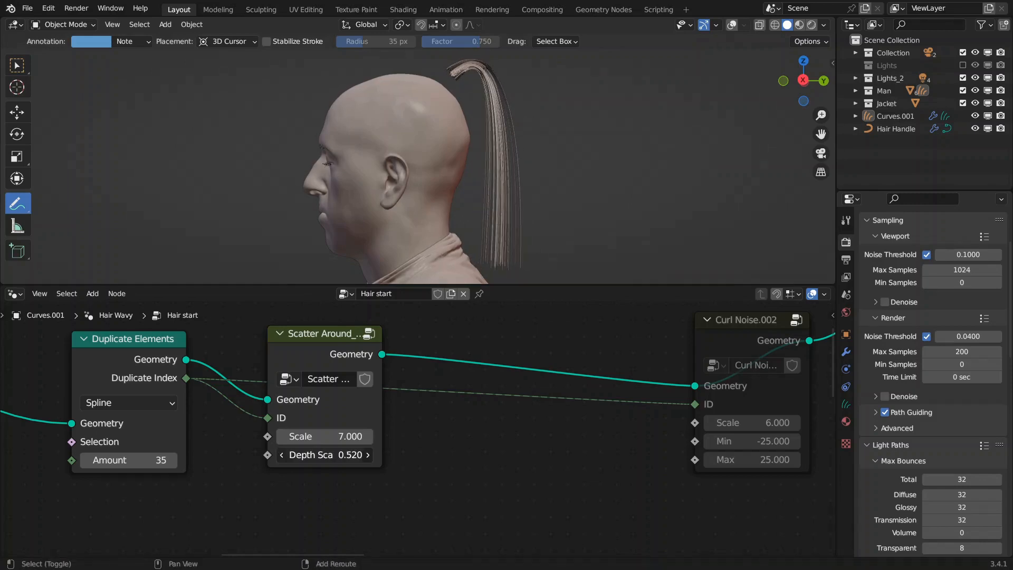
- Try Depth Scale values of 0.5 and 1.5 on the Scatter Around node and return it to 0.52
{"action": "left_click", "coordinate": [340, 456]}
{"action": "type", "text": ".5"}
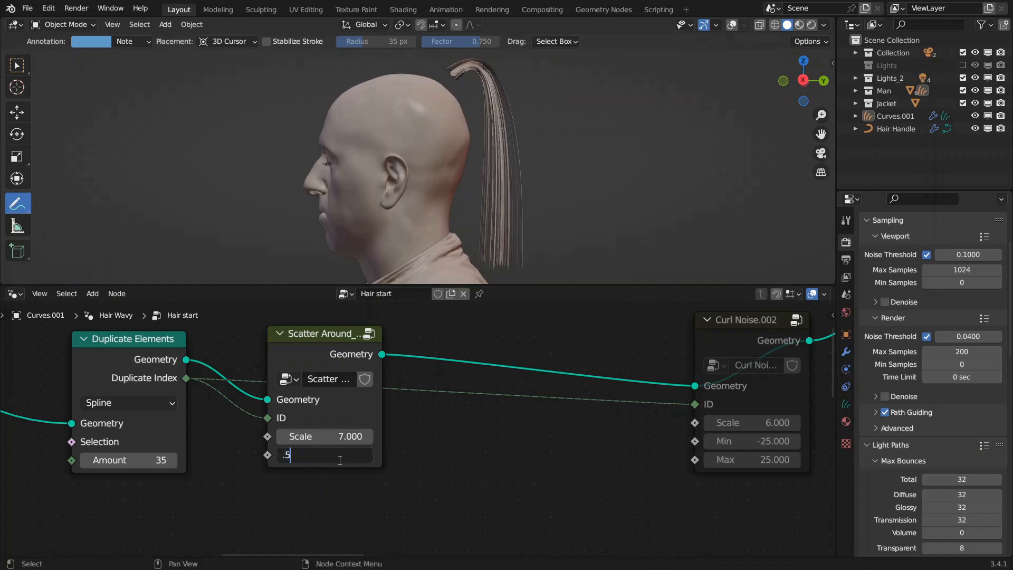
{"action": "key", "text": "Return"}
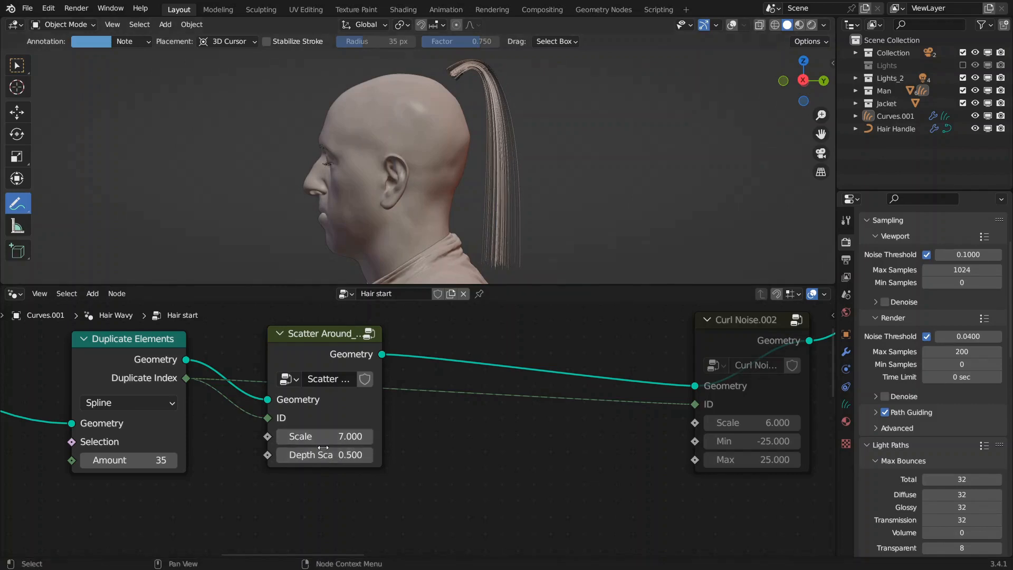
{"action": "left_click", "coordinate": [328, 457]}
{"action": "type", "text": "1.5"}
{"action": "key", "text": "Return"}
{"action": "left_click", "coordinate": [328, 457]}
{"action": "key", "text": "BackSpace"}
{"action": "type", "text": ".52"}
{"action": "key", "text": "Return"}
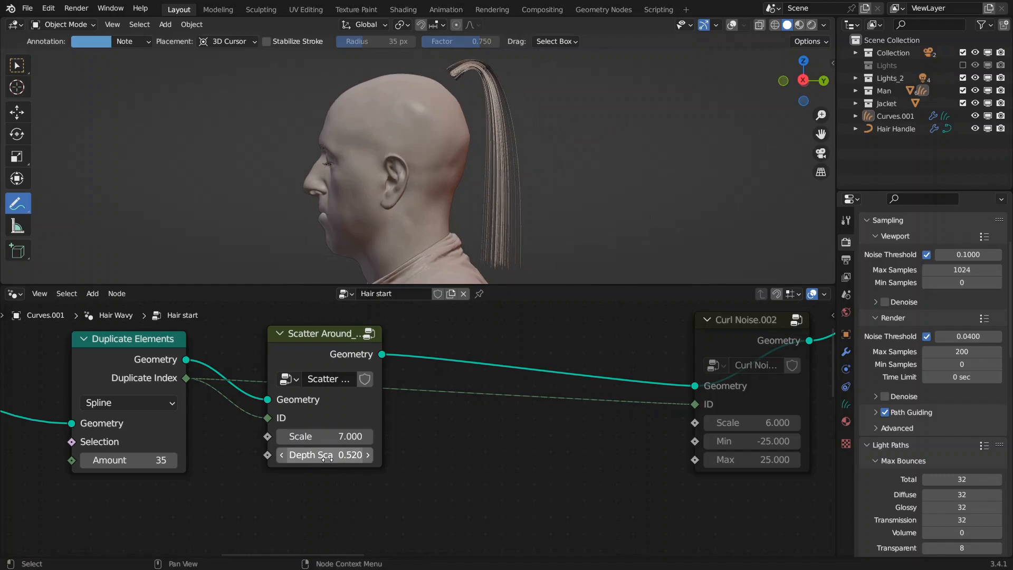
- Duplicate the Simple Noise .002 node and insert the copy between the Scatter Around and Curl Noise.002 nodes
{"action": "middle_click_drag", "start_coordinate": [393, 174], "coordinate": [393, 225]}
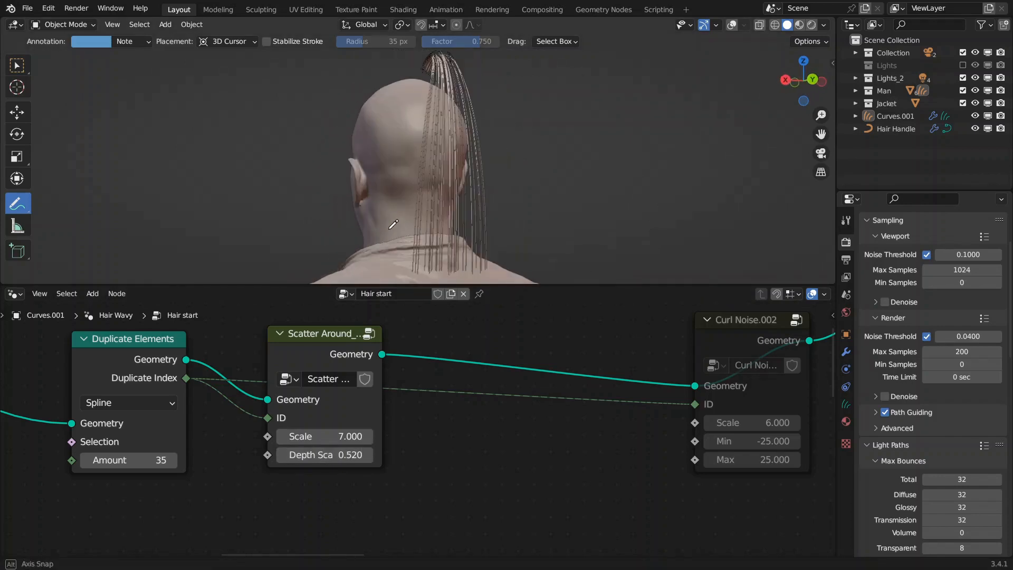
{"action": "scroll", "coordinate": [428, 414], "scroll_direction": "down", "scroll_amount": 3}
{"action": "middle_click_drag", "start_coordinate": [592, 424], "coordinate": [482, 433]}
{"action": "mouse_move", "coordinate": [425, 196]}
{"action": "middle_mouse_down"}
{"action": "mouse_move", "coordinate": [389, 187]}
{"action": "mouse_move", "coordinate": [421, 193]}
{"action": "middle_mouse_up"}
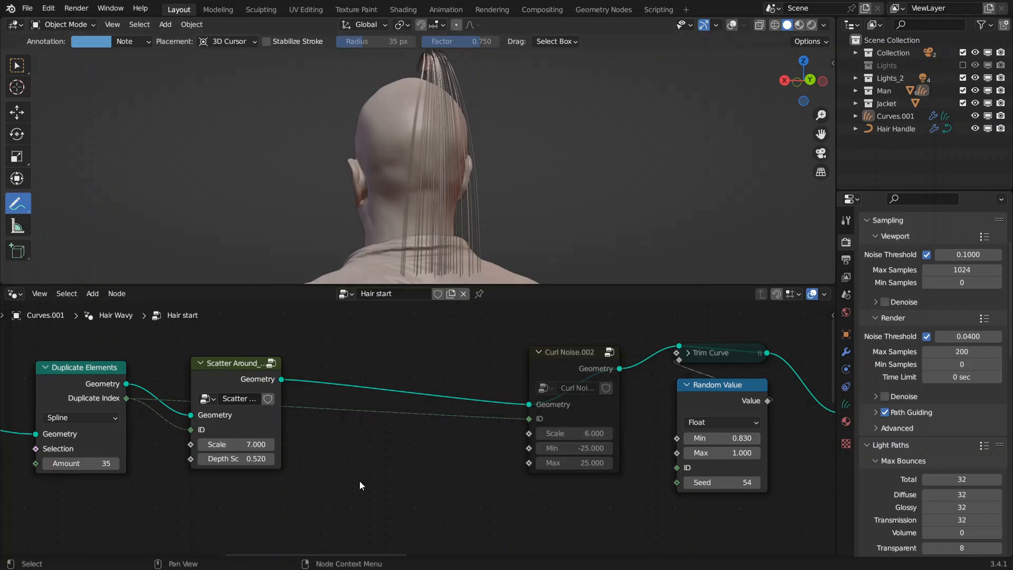
{"action": "scroll", "coordinate": [359, 469], "scroll_direction": "down", "scroll_amount": 6}
{"action": "middle_click_drag", "start_coordinate": [414, 473], "coordinate": [442, 364]}
{"action": "scroll", "coordinate": [442, 379], "scroll_direction": "up", "scroll_amount": 5}
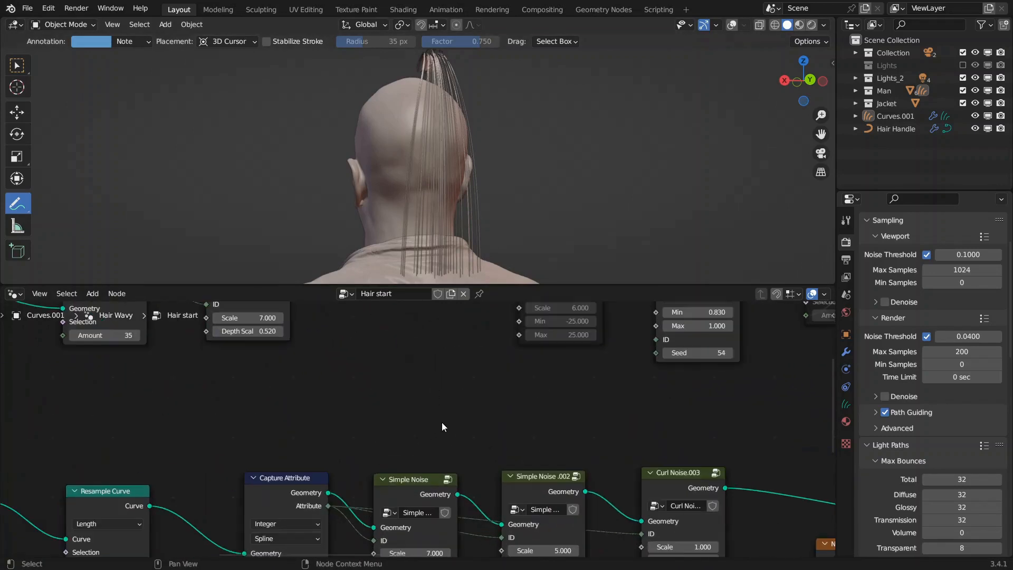
{"action": "left_click", "coordinate": [529, 489]}
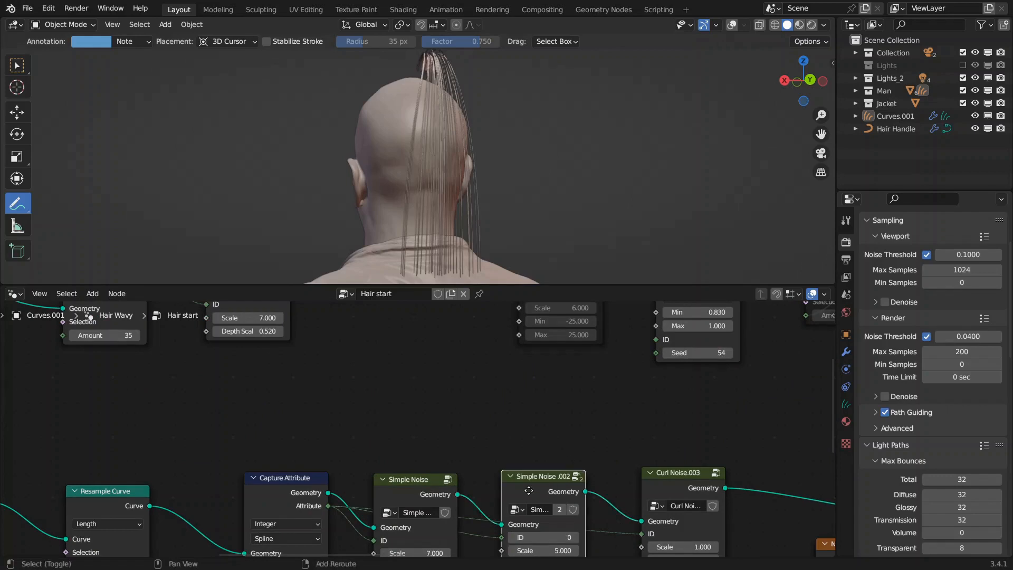
{"action": "key", "text": "shift+d"}
{"action": "left_click", "coordinate": [406, 396]}
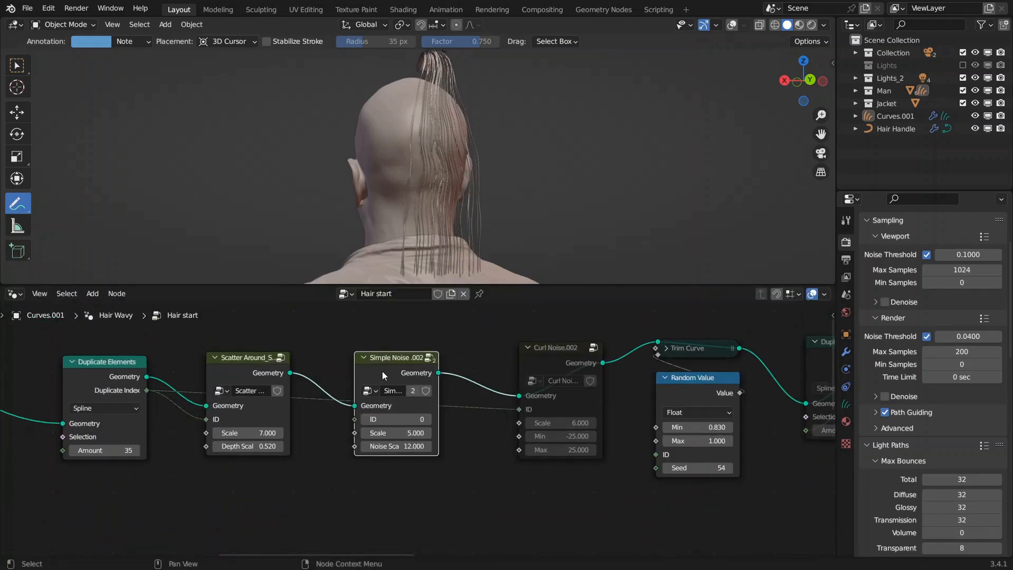
- Make the copied Simple Noise group single-user and connect the Duplicate Elements node's Duplicate Index to its ID input
{"action": "left_click", "coordinate": [413, 390]}
{"action": "scroll", "coordinate": [411, 388], "scroll_direction": "up", "scroll_amount": 2}
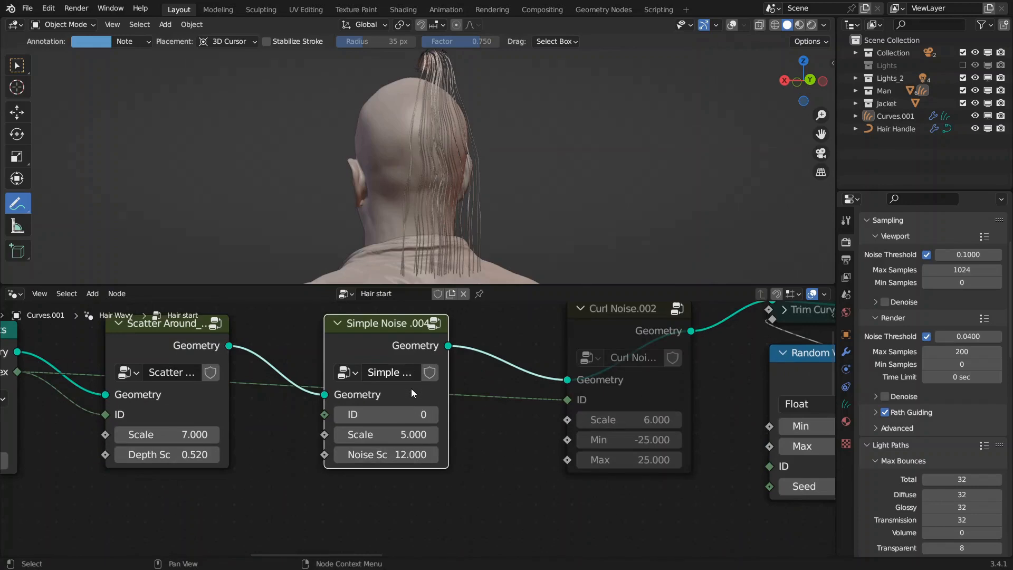
{"action": "middle_click_drag", "start_coordinate": [430, 417], "coordinate": [432, 430]}
{"action": "middle_click_drag", "start_coordinate": [130, 384], "coordinate": [226, 398]}
{"action": "left_click_drag", "start_coordinate": [119, 399], "coordinate": [425, 441]}
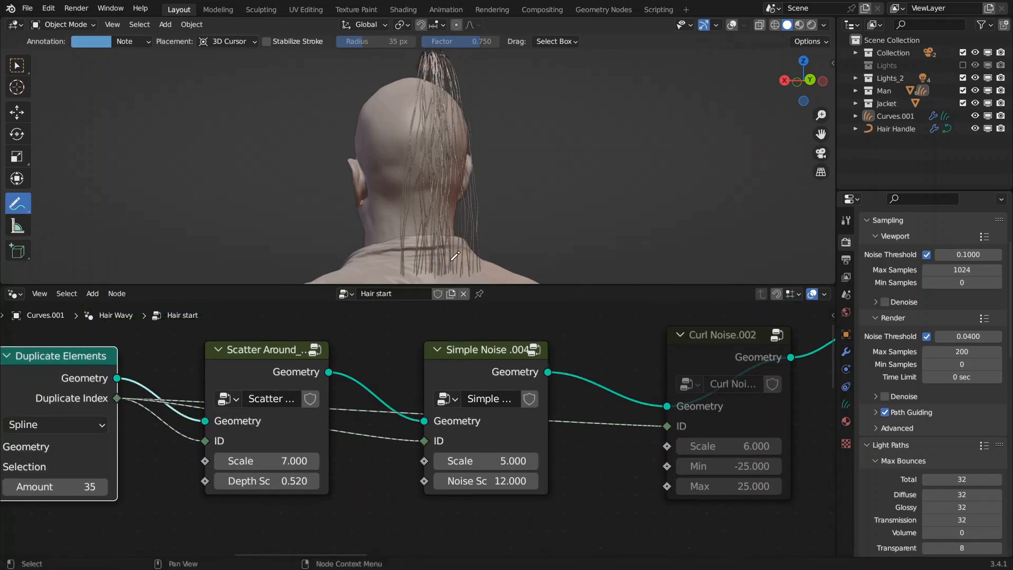
- Inside the Simple Noise .004 group, raise the Float Curve's end point to maximum, move its middle point to 0.4198, 0.5781, and exit the group
{"action": "left_click", "coordinate": [478, 368]}
{"action": "key", "text": "Tab"}
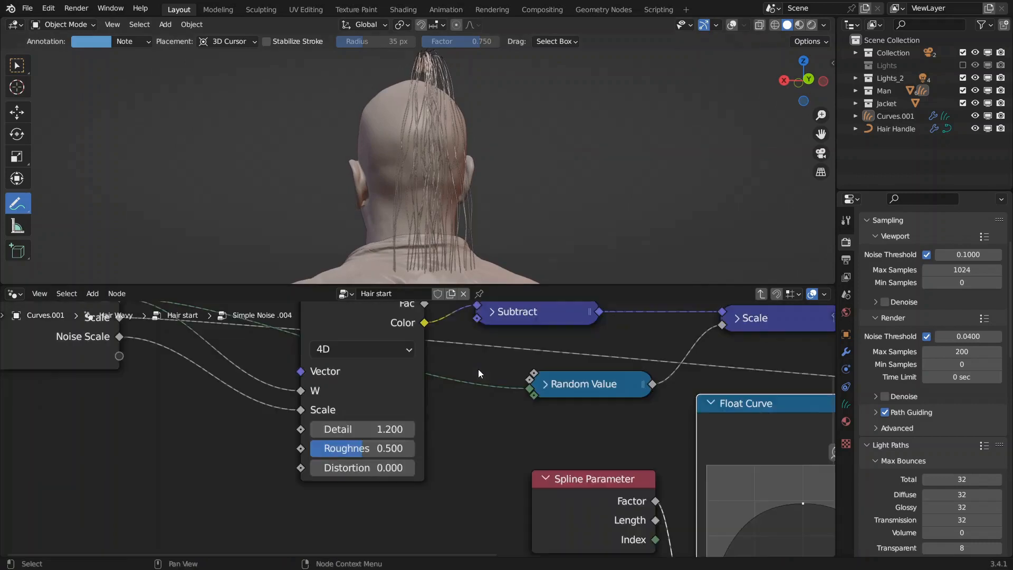
{"action": "middle_click_drag", "start_coordinate": [629, 478], "coordinate": [528, 428]}
{"action": "scroll", "coordinate": [528, 429], "scroll_direction": "up", "scroll_amount": 4}
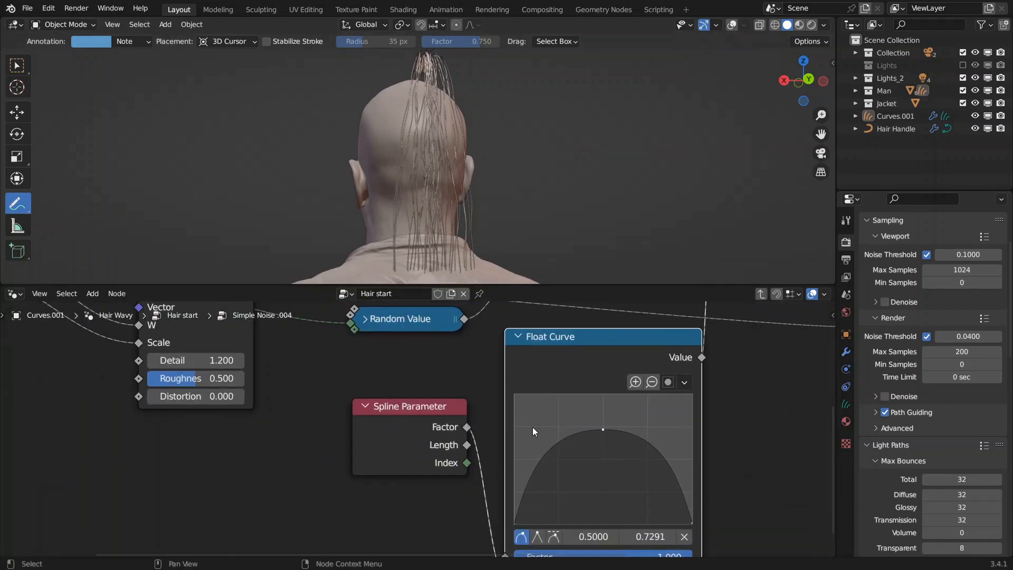
{"action": "middle_click_drag", "start_coordinate": [474, 203], "coordinate": [535, 192]}
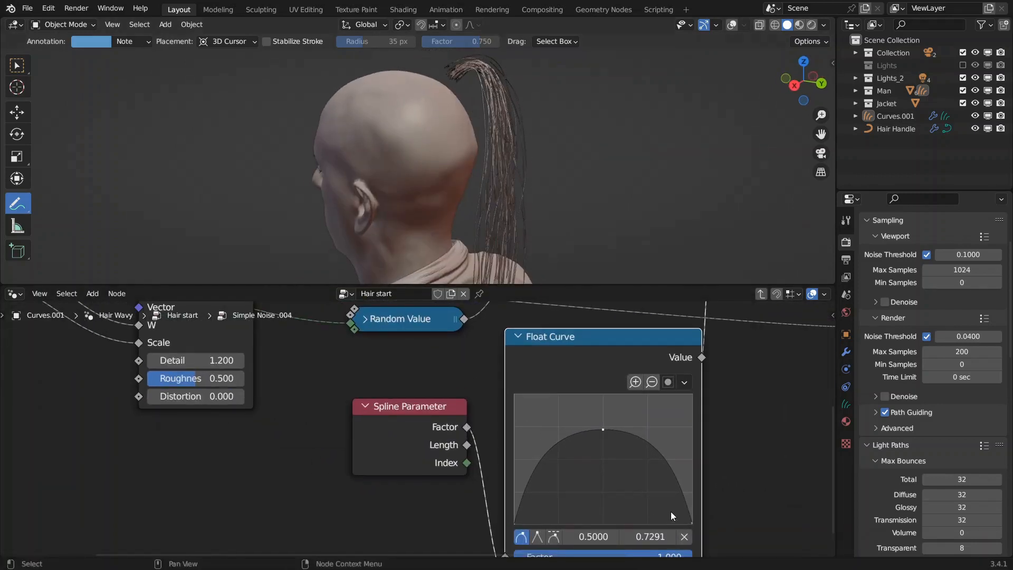
{"action": "left_click_drag", "start_coordinate": [693, 524], "coordinate": [692, 394]}
{"action": "left_click_drag", "start_coordinate": [603, 429], "coordinate": [589, 449]}
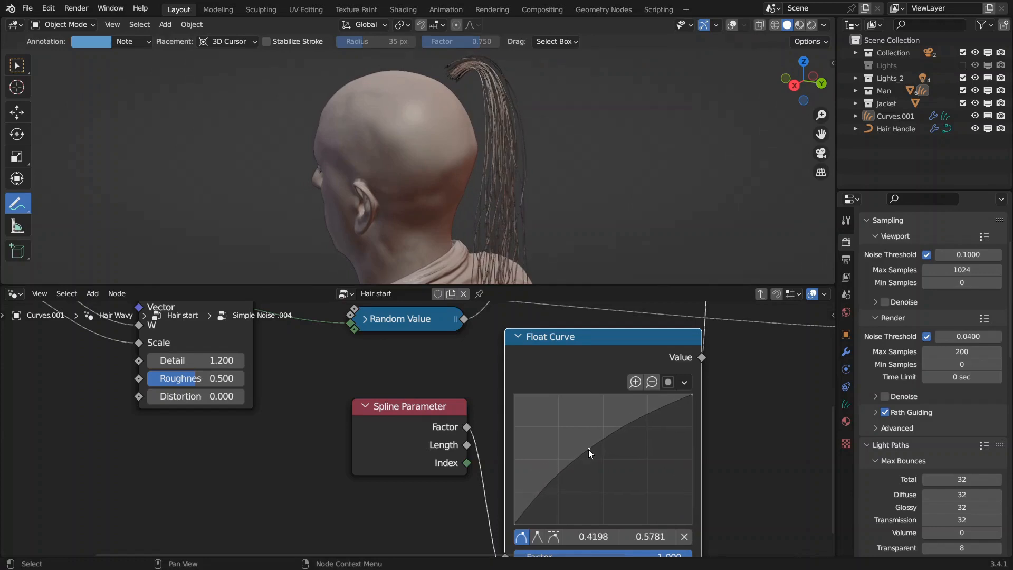
{"action": "middle_click_drag", "start_coordinate": [476, 155], "coordinate": [387, 132]}
{"action": "middle_click_drag", "start_coordinate": [336, 359], "coordinate": [412, 373]}
{"action": "key", "text": "Tab"}
- Raise the Simple Noise .004 Scale to 18.1 and set its Noise Scale to 4
{"action": "middle_click_drag", "start_coordinate": [516, 185], "coordinate": [441, 169]}
{"action": "scroll", "coordinate": [454, 178], "scroll_direction": "down", "scroll_amount": 2}
{"action": "left_click_drag", "start_coordinate": [480, 458], "coordinate": [548, 458]}
{"action": "left_click", "coordinate": [480, 477]}
{"action": "type", "text": "4"}
{"action": "key", "text": "Return"}
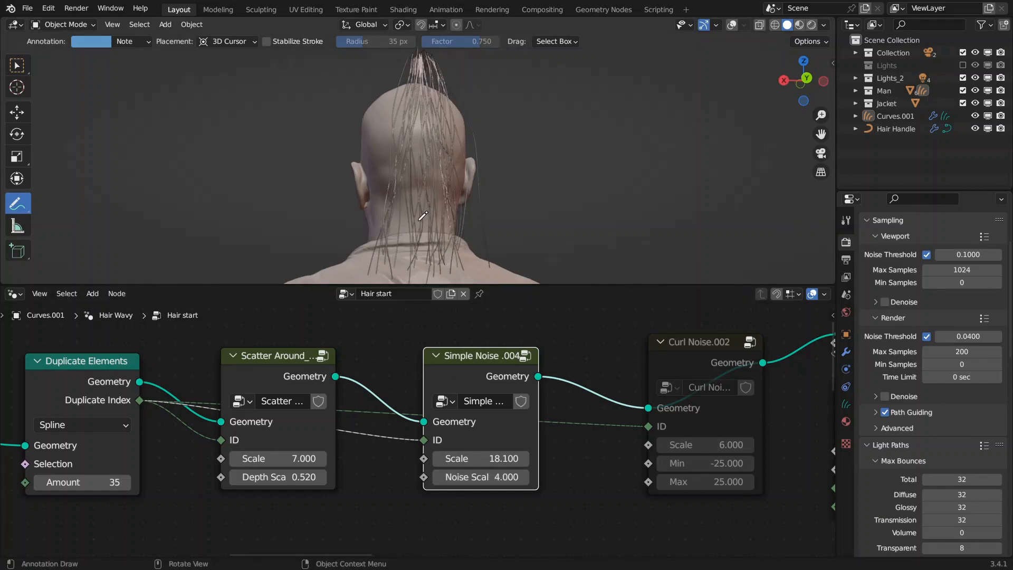
- Compare the curly ponytail reference render in the Rendering workspace with the hair in the Layout workspace
{"action": "left_click", "coordinate": [486, 11]}
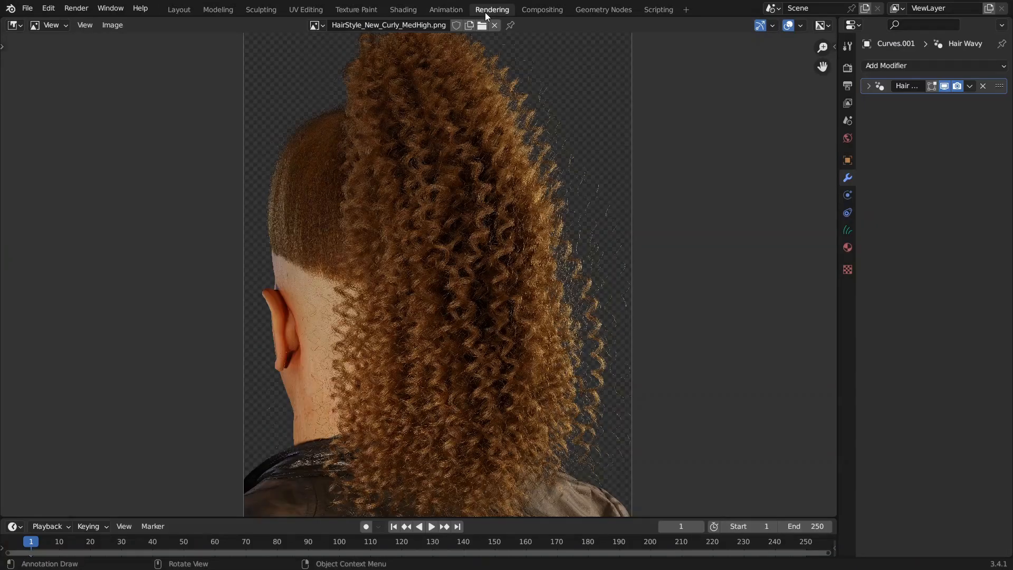
{"action": "left_click", "coordinate": [184, 10]}
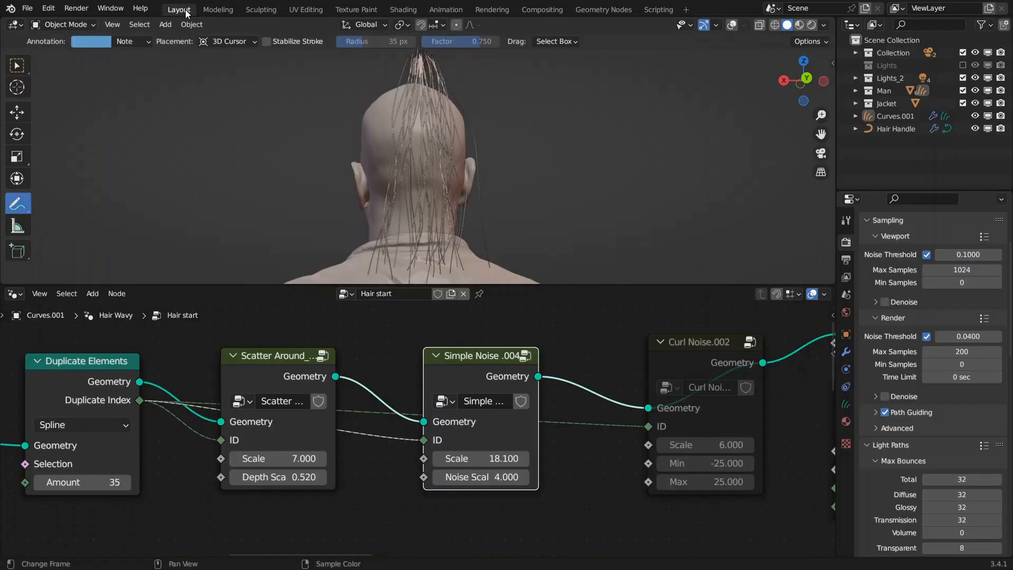
{"action": "left_click", "coordinate": [492, 10]}
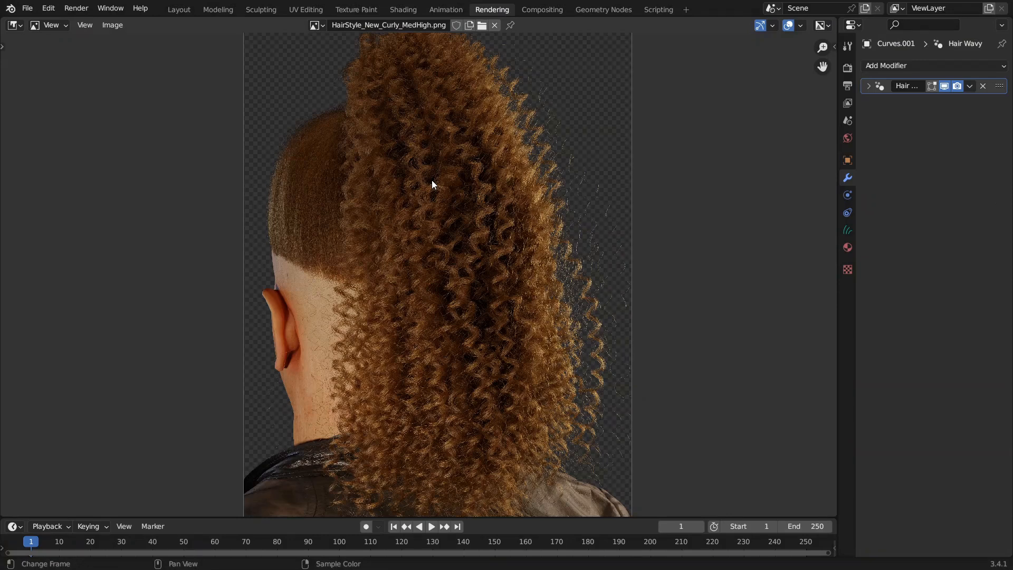
{"action": "left_click", "coordinate": [184, 10]}
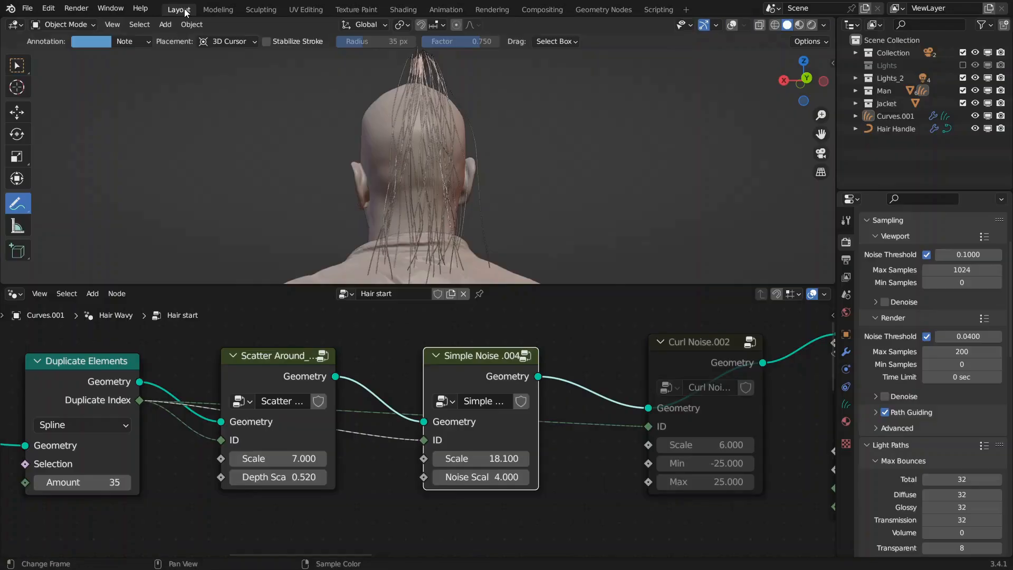
- Set the Simple Noise .004 Scale to 30 and reduce it to 24.82
{"action": "left_click", "coordinate": [487, 458]}
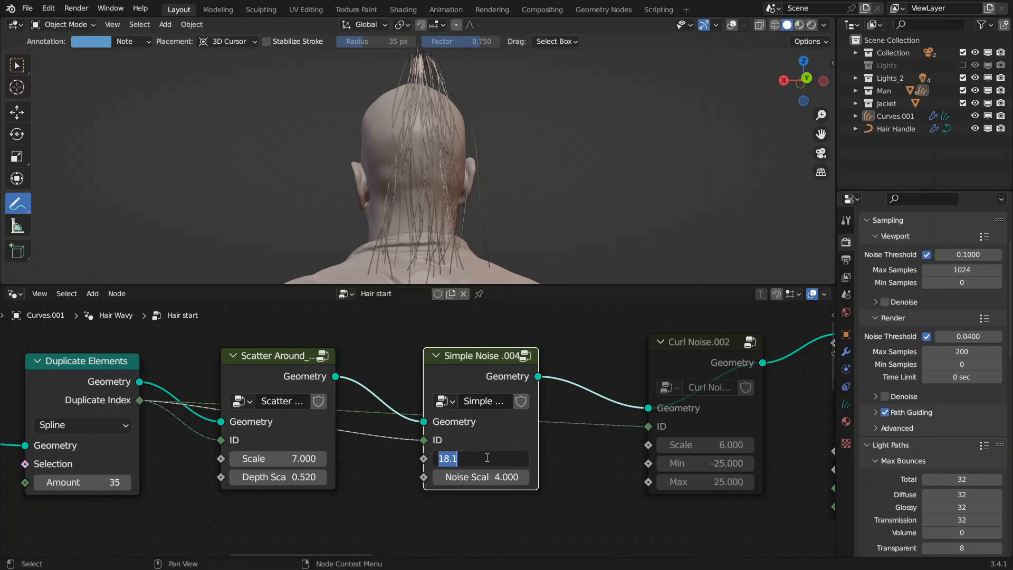
{"action": "type", "text": "30"}
{"action": "key", "text": "Return"}
{"action": "middle_click_drag", "start_coordinate": [469, 105], "coordinate": [453, 192]}
{"action": "scroll", "coordinate": [433, 185], "scroll_direction": "up", "scroll_amount": 1}
{"action": "scroll", "coordinate": [455, 192], "scroll_direction": "up", "scroll_amount": 1}
{"action": "left_click_drag", "start_coordinate": [498, 460], "coordinate": [470, 460]}
- Unmute the Curl Noise.002 node and set its Min to 150 and Max to 200
{"action": "scroll", "coordinate": [611, 413], "scroll_direction": "down", "scroll_amount": 5}
{"action": "middle_click_drag", "start_coordinate": [531, 404], "coordinate": [330, 391]}
{"action": "scroll", "coordinate": [413, 382], "scroll_direction": "up", "scroll_amount": 4}
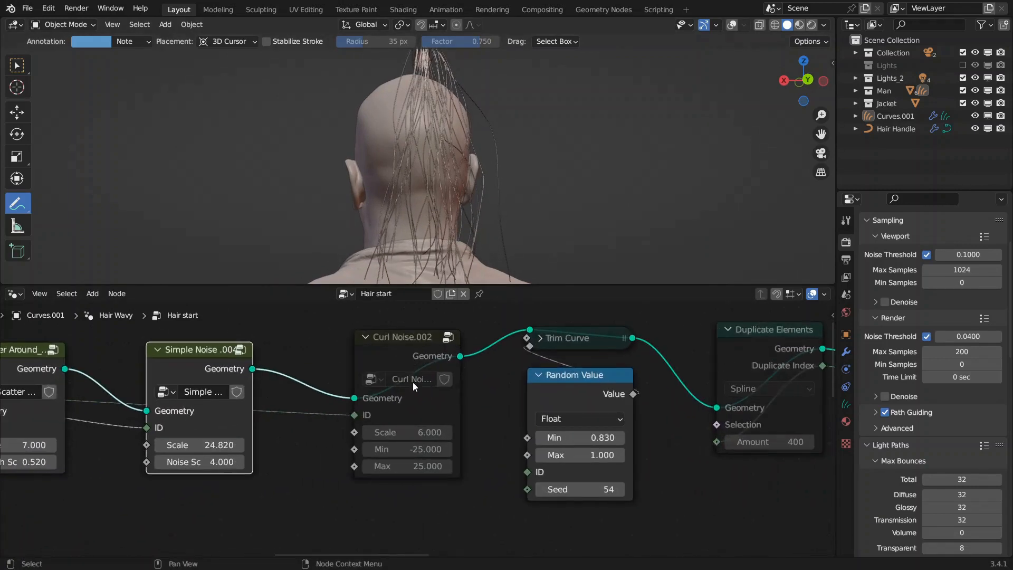
{"action": "left_click", "coordinate": [397, 356]}
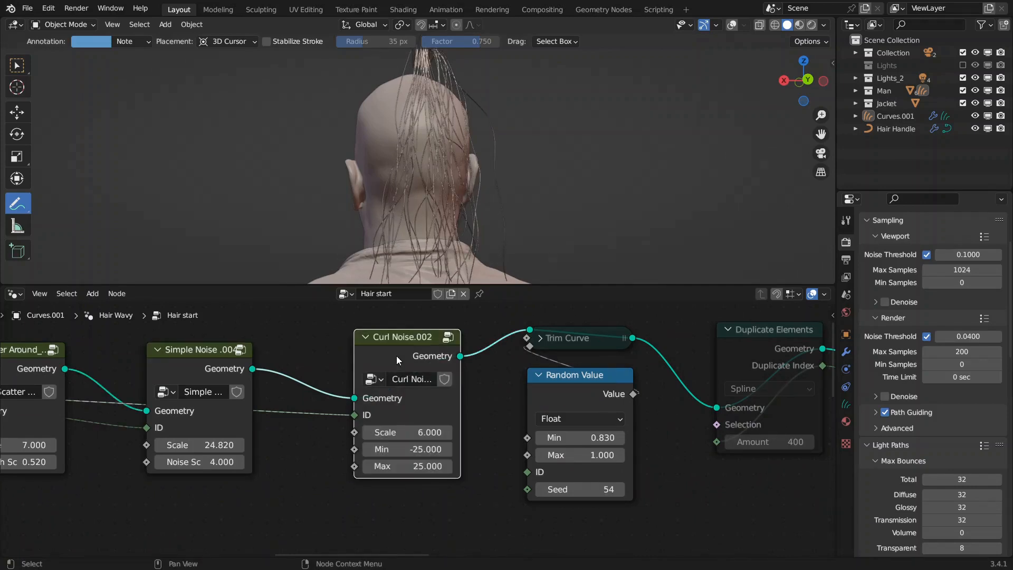
{"action": "left_click", "coordinate": [414, 450]}
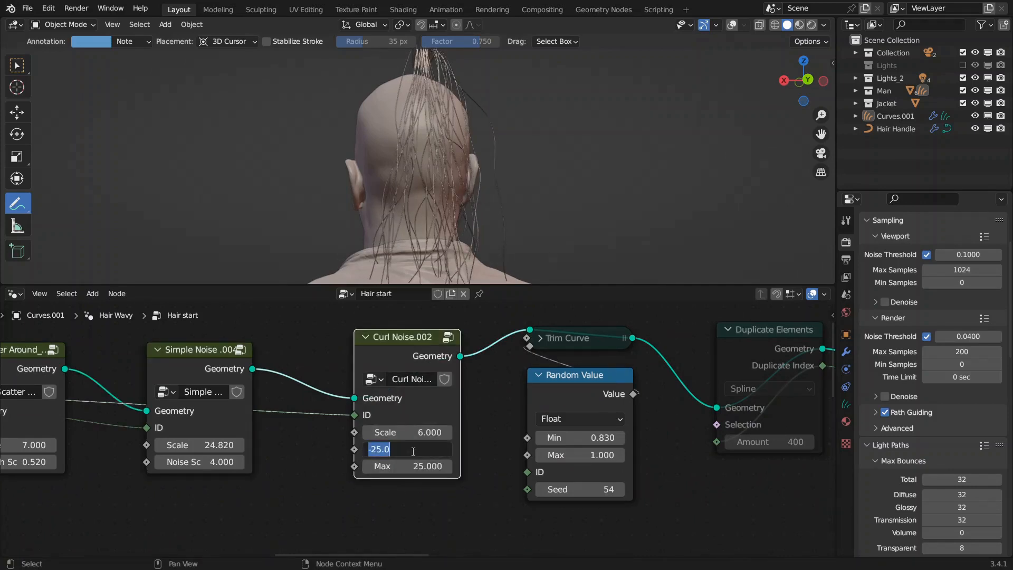
{"action": "type", "text": "150"}
{"action": "key", "text": "Tab"}
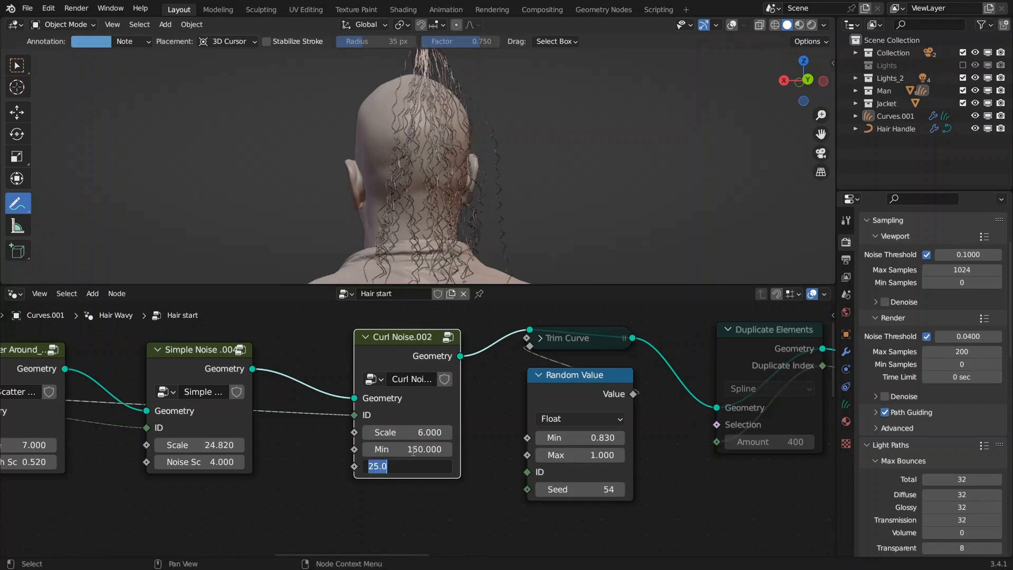
{"action": "type", "text": "200"}
{"action": "key", "text": "Return"}
- Examine the curls up close and check the Length setting of the Resample Curve node before Duplicate Elements
{"action": "middle_click_drag", "start_coordinate": [469, 214], "coordinate": [478, 172]}
{"action": "scroll", "coordinate": [477, 170], "scroll_direction": "up", "scroll_amount": 4}
{"action": "scroll", "coordinate": [420, 422], "scroll_direction": "down", "scroll_amount": 7}
{"action": "middle_click_drag", "start_coordinate": [306, 363], "coordinate": [424, 365]}
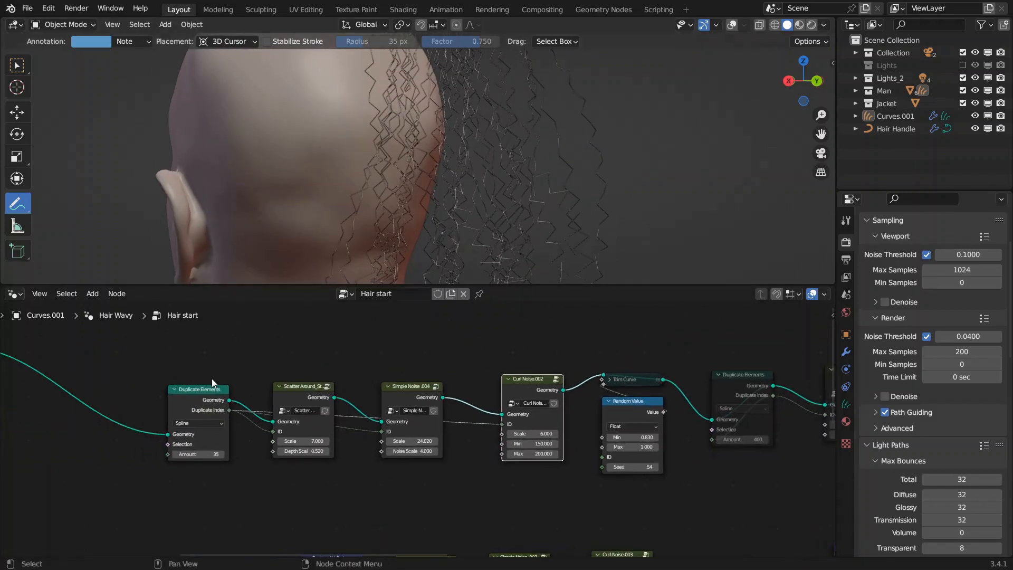
{"action": "middle_click_drag", "start_coordinate": [187, 379], "coordinate": [485, 387]}
{"action": "middle_click_drag", "start_coordinate": [297, 383], "coordinate": [442, 408]}
{"action": "scroll", "coordinate": [412, 402], "scroll_direction": "up", "scroll_amount": 7}
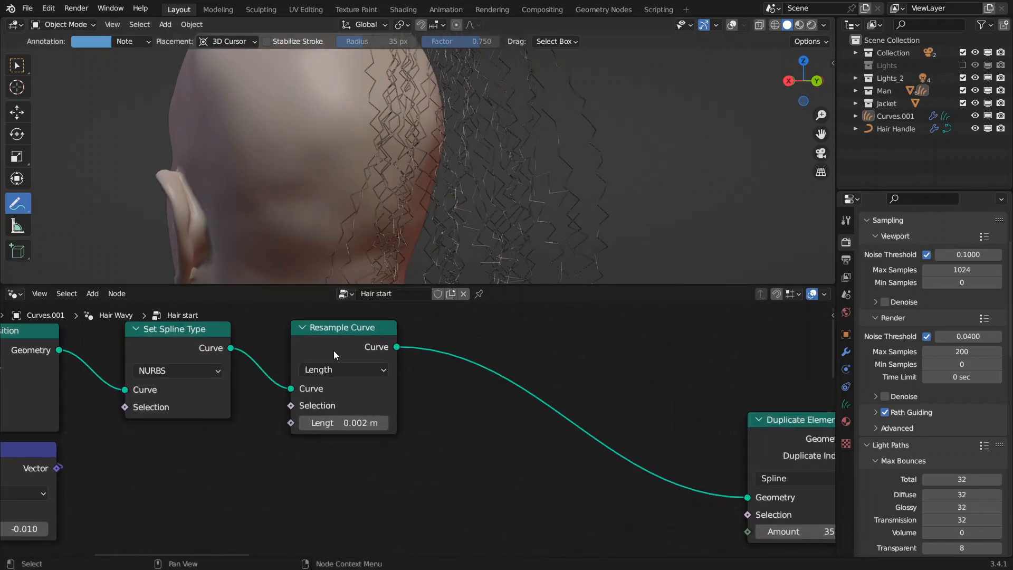
{"action": "left_click_drag", "start_coordinate": [337, 339], "coordinate": [345, 336]}
- Set the Curl Noise.002 node's Min to 170
{"action": "middle_click_drag", "start_coordinate": [477, 390], "coordinate": [314, 392]}
{"action": "scroll", "coordinate": [314, 392], "scroll_direction": "down", "scroll_amount": 5}
{"action": "middle_click_drag", "start_coordinate": [509, 410], "coordinate": [274, 397]}
{"action": "middle_click_drag", "start_coordinate": [595, 423], "coordinate": [398, 409]}
{"action": "scroll", "coordinate": [538, 426], "scroll_direction": "up", "scroll_amount": 3}
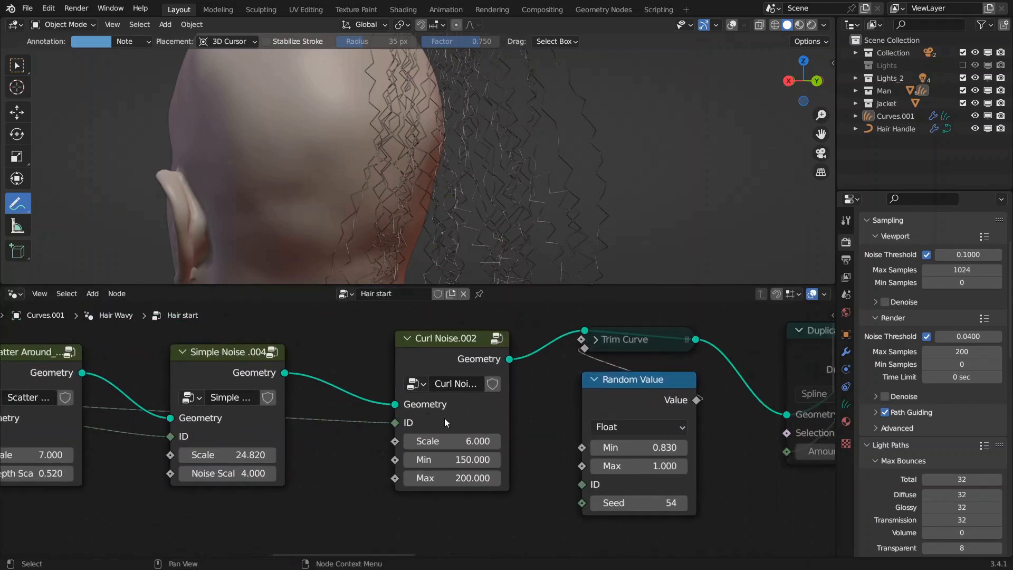
{"action": "left_click", "coordinate": [468, 459]}
{"action": "type", "text": "17"}
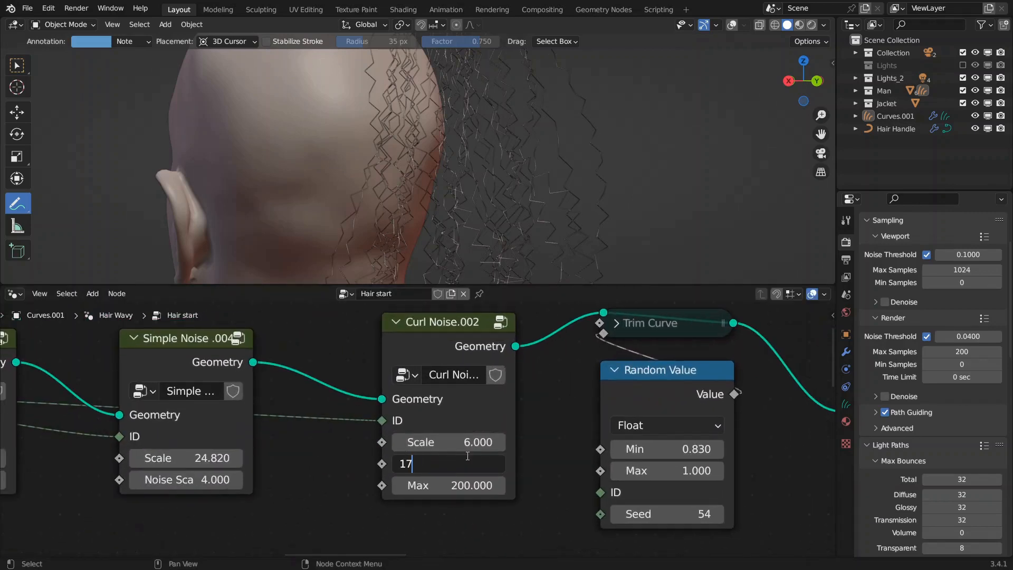
{"action": "key", "text": "Return"}
- Try Scale values of 4.3 and 4 on the Curl Noise.002 node and settle on 4.5
{"action": "middle_click_drag", "start_coordinate": [583, 232], "coordinate": [579, 219]}
{"action": "left_click_drag", "start_coordinate": [455, 440], "coordinate": [456, 440]}
{"action": "left_click", "coordinate": [456, 440]}
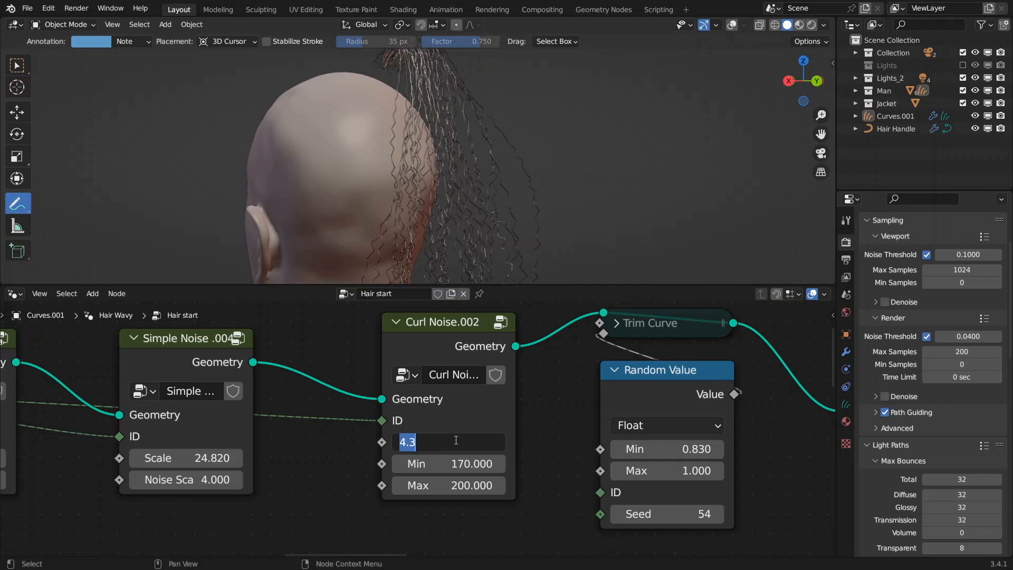
{"action": "type", "text": "4"}
{"action": "key", "text": "Return"}
{"action": "left_click", "coordinate": [455, 440]}
{"action": "type", "text": "4.5"}
{"action": "key", "text": "Return"}
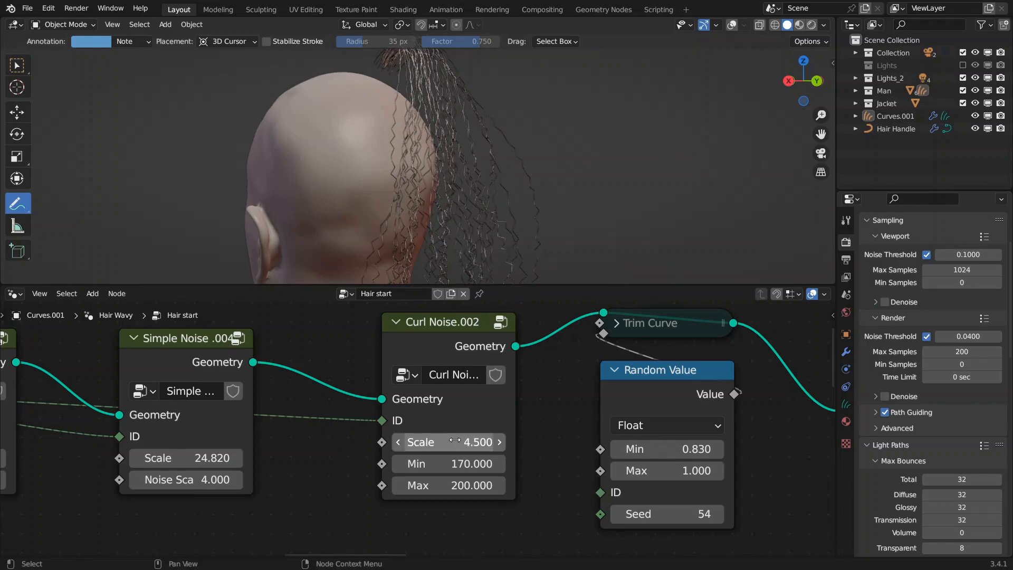
- Set the Curl Noise.002 node's Max to 210
{"action": "mouse_move", "coordinate": [529, 192]}
{"action": "middle_mouse_down", "text": "shift"}
{"action": "mouse_move", "coordinate": [491, 188]}
{"action": "mouse_move", "coordinate": [513, 186]}
{"action": "middle_mouse_up", "text": "shift"}
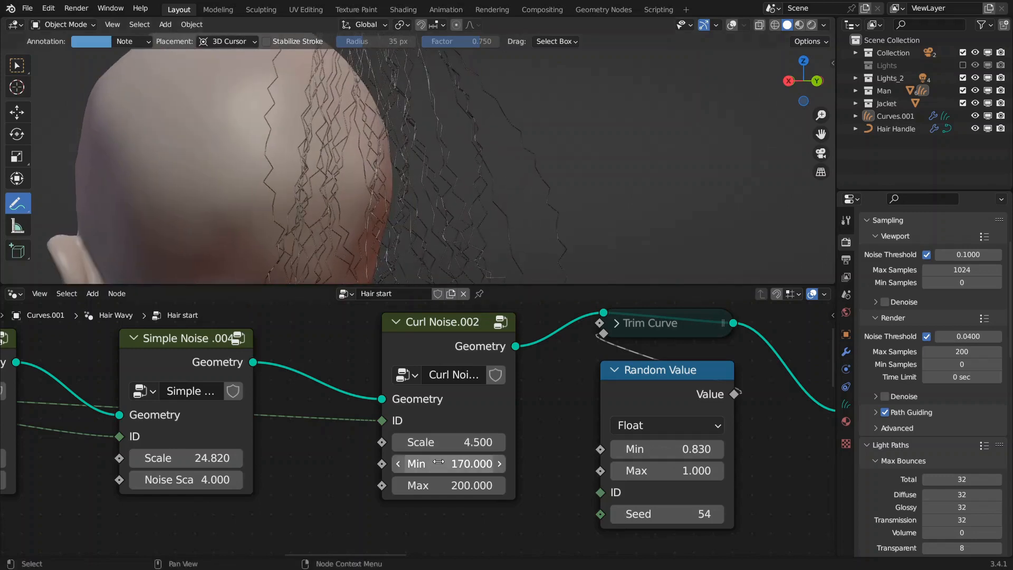
{"action": "left_click", "coordinate": [438, 482]}
{"action": "type", "text": "210"}
{"action": "key", "text": "Return"}
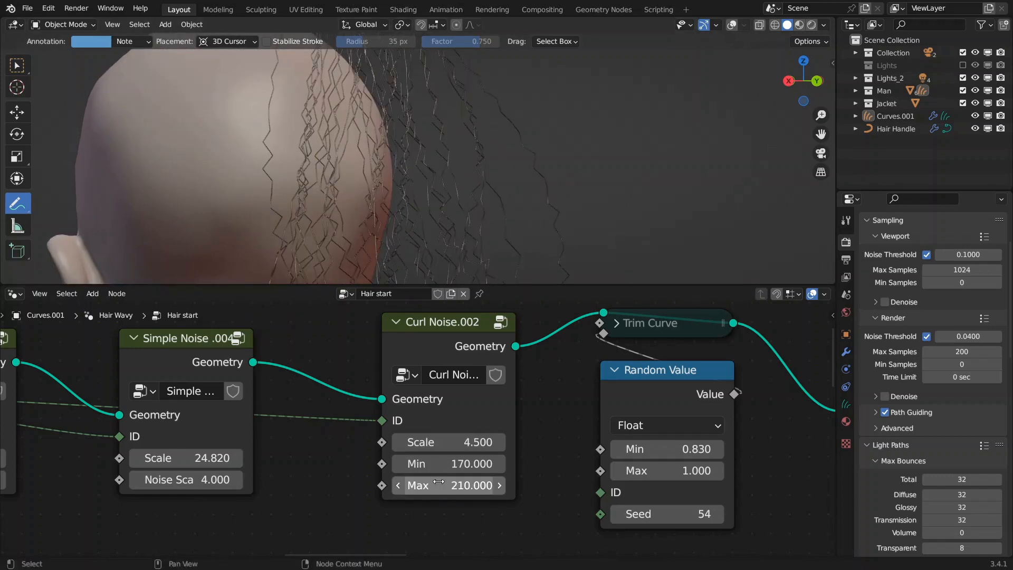
- Unmute the Trim Curve node after Curl Noise.002 and inspect the trimmed curls
{"action": "scroll", "coordinate": [502, 216], "scroll_direction": "down", "scroll_amount": 5}
{"action": "middle_click_drag", "start_coordinate": [548, 388], "coordinate": [448, 416]}
{"action": "scroll", "coordinate": [448, 416], "scroll_direction": "down", "scroll_amount": 1}
{"action": "middle_click_drag", "start_coordinate": [454, 240], "coordinate": [449, 171]}
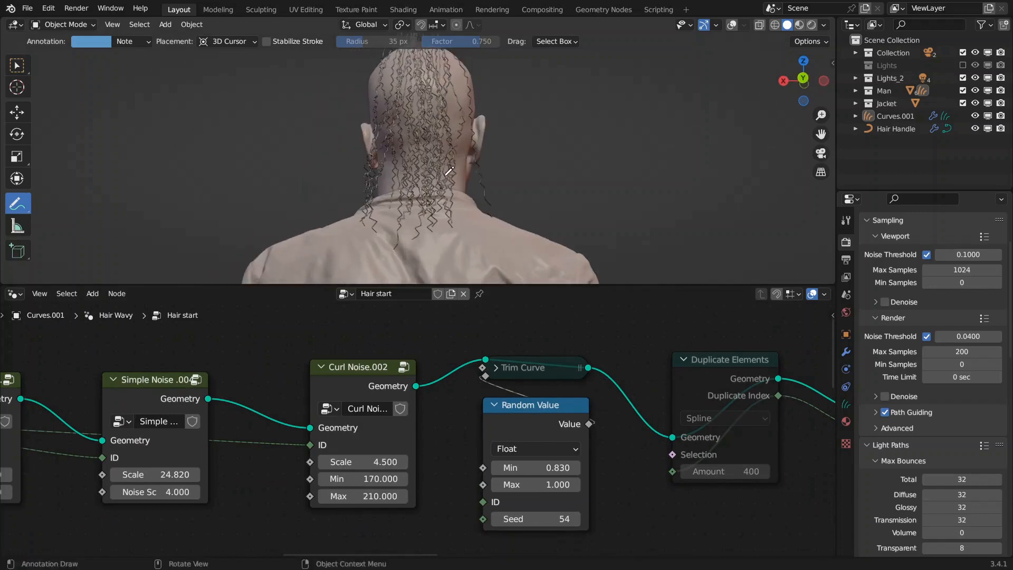
{"action": "left_click", "coordinate": [540, 372]}
{"action": "key", "text": "m"}
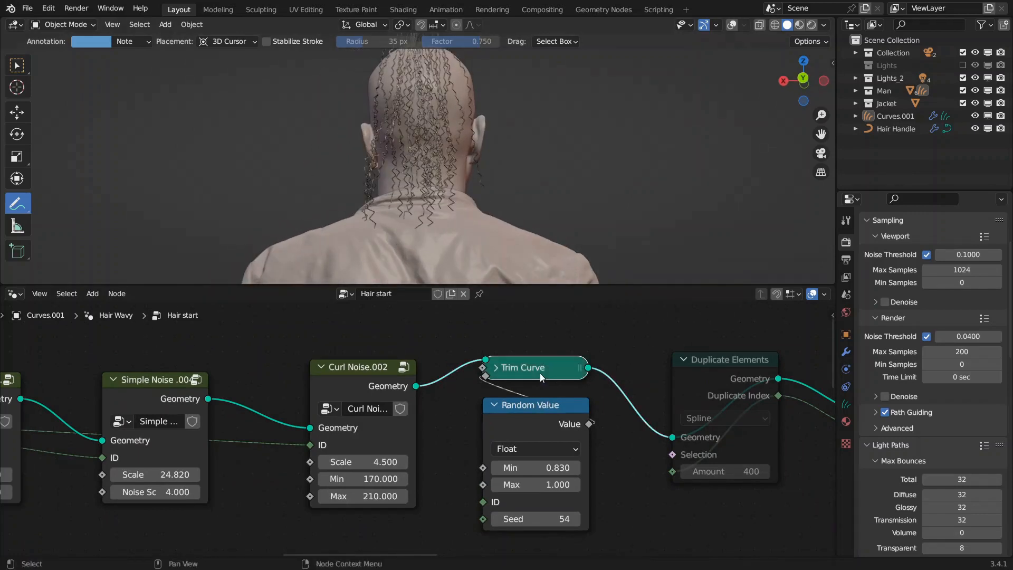
{"action": "mouse_move", "coordinate": [522, 465]}
{"action": "left_mouse_down"}
{"action": "mouse_move", "coordinate": [534, 465]}
{"action": "mouse_move", "coordinate": [521, 465]}
{"action": "left_mouse_up"}
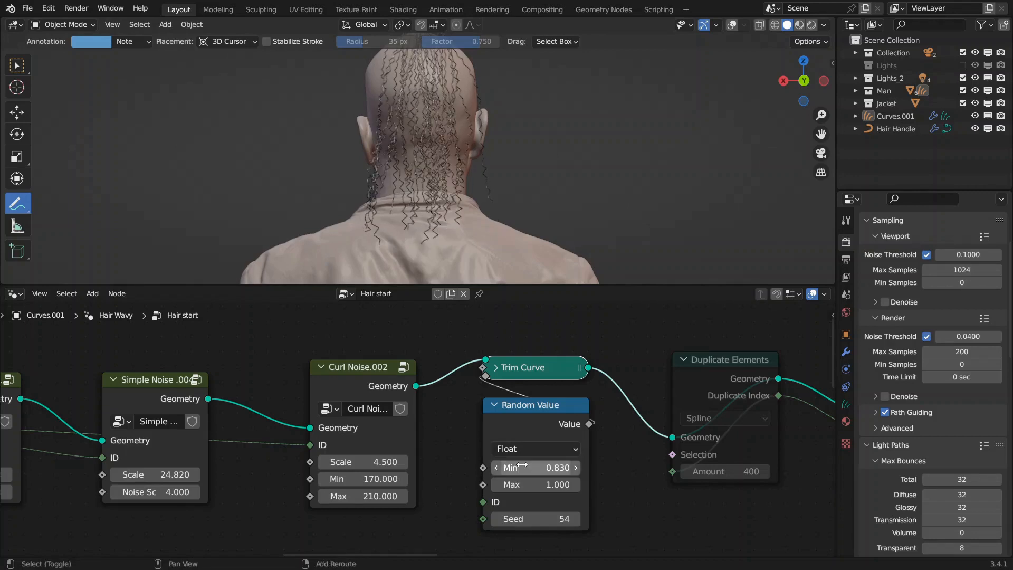
{"action": "scroll", "coordinate": [555, 428], "scroll_direction": "down", "scroll_amount": 1}
{"action": "scroll", "coordinate": [481, 186], "scroll_direction": "up", "scroll_amount": 6}
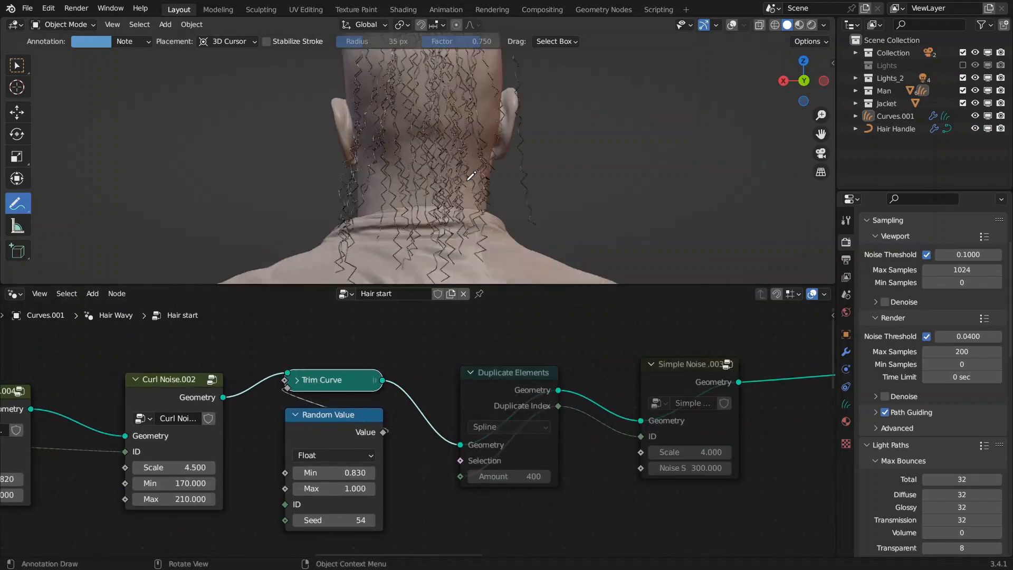
{"action": "scroll", "coordinate": [481, 186], "scroll_direction": "down", "scroll_amount": 6}
{"action": "middle_click_drag", "start_coordinate": [522, 183], "coordinate": [609, 185]}
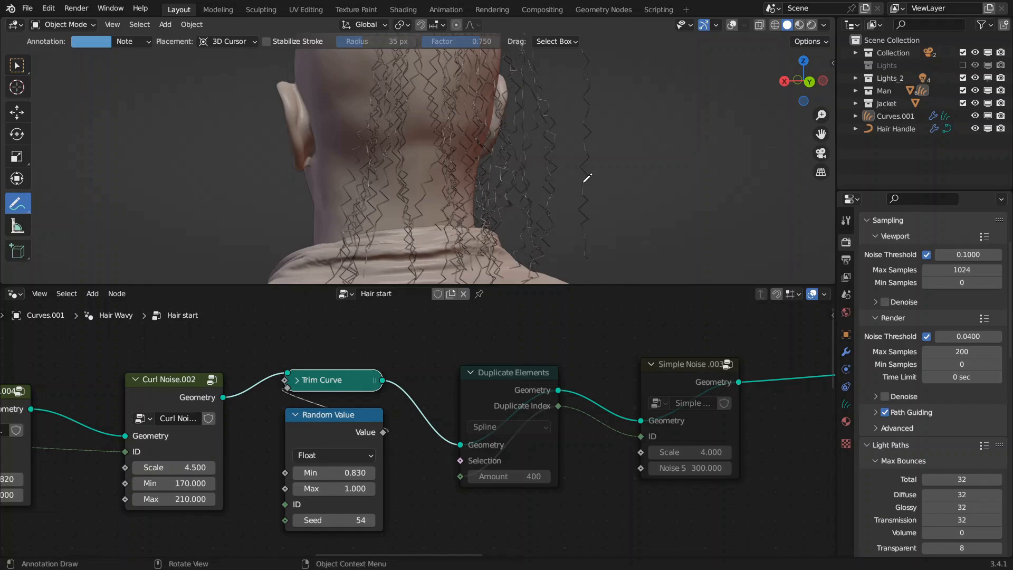
- Unmute the Duplicate Elements and Simple Noise .003 nodes after Trim Curve, and set the duplicate Amount to 35
{"action": "middle_click_drag", "start_coordinate": [586, 412], "coordinate": [477, 415]}
{"action": "left_click", "coordinate": [385, 394]}
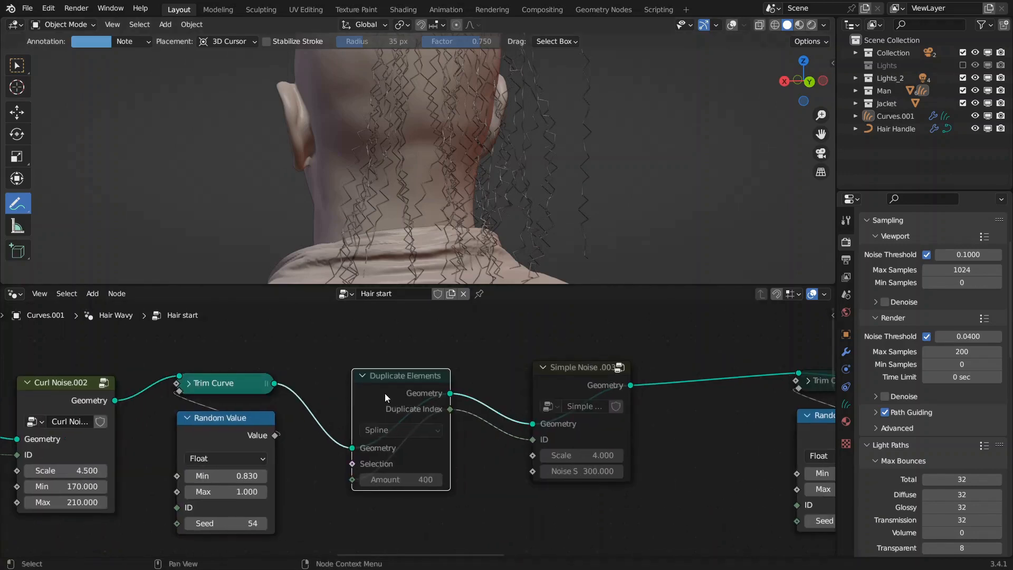
{"action": "key", "text": "m"}
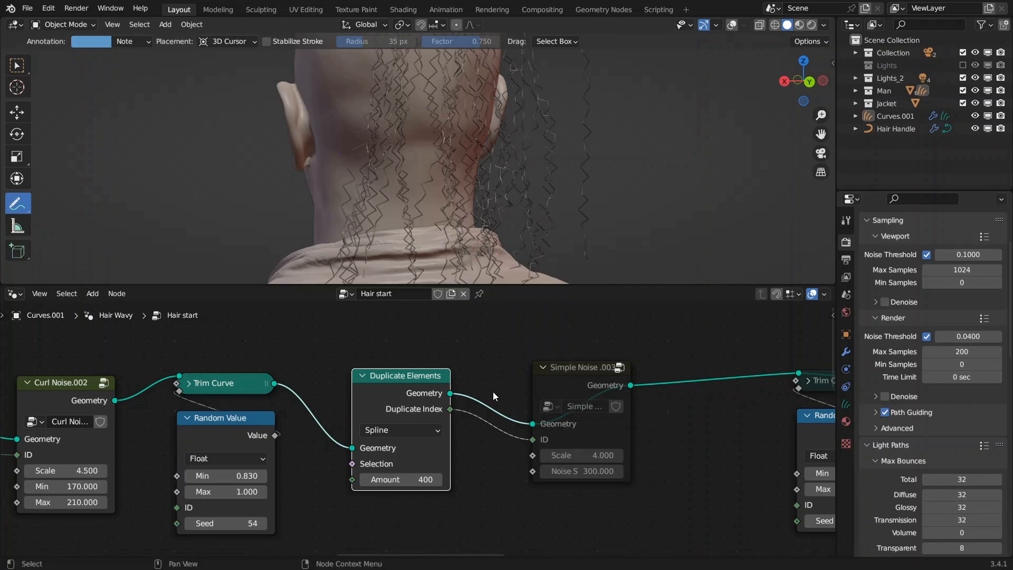
{"action": "middle_click_drag", "start_coordinate": [560, 381], "coordinate": [396, 390]}
{"action": "mouse_move", "coordinate": [396, 391]}
{"action": "left_mouse_down"}
{"action": "mouse_move", "coordinate": [411, 393]}
{"action": "mouse_move", "coordinate": [396, 384]}
{"action": "left_mouse_up"}
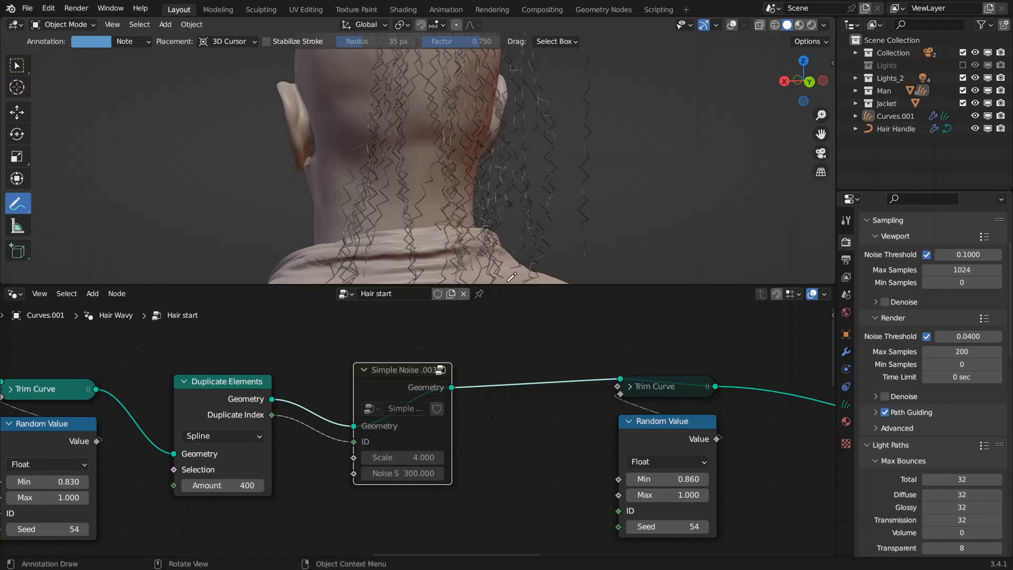
{"action": "key", "text": "m"}
{"action": "left_click", "coordinate": [221, 485]}
{"action": "type", "text": "35"}
{"action": "key", "text": "Return"}
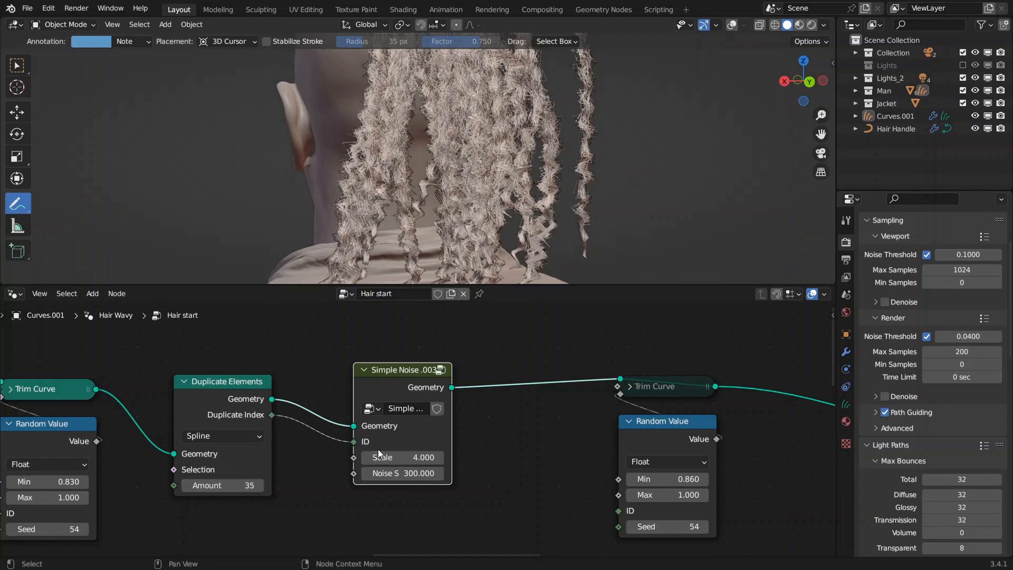
- Set the Simple Noise .003 node's Noise Scale to 100 and its Scale to 1.35
{"action": "middle_click_drag", "start_coordinate": [557, 182], "coordinate": [396, 222], "text": "shift"}
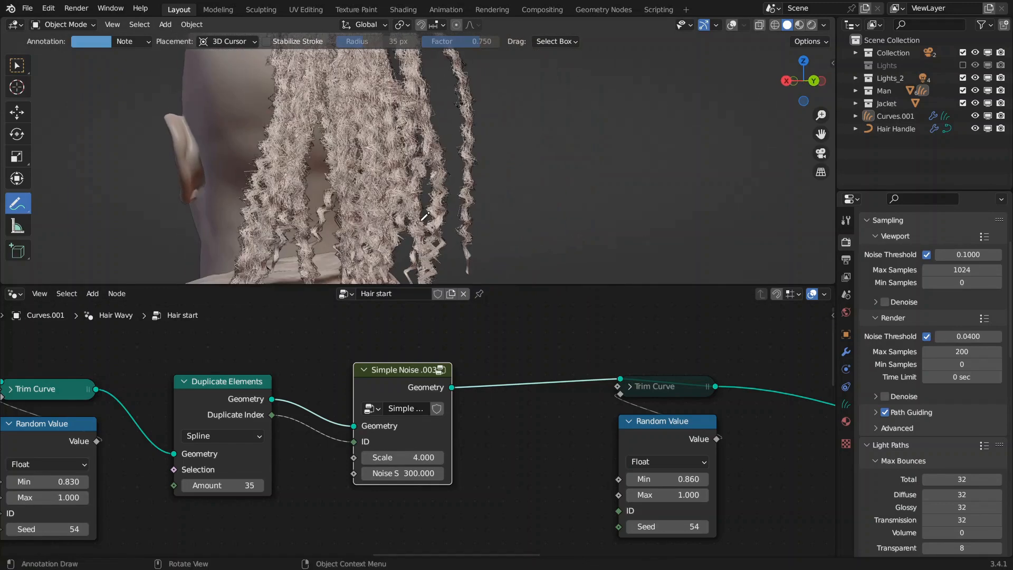
{"action": "scroll", "coordinate": [464, 441], "scroll_direction": "up", "scroll_amount": 2}
{"action": "left_click", "coordinate": [435, 463]}
{"action": "type", "text": "100"}
{"action": "key", "text": "Return"}
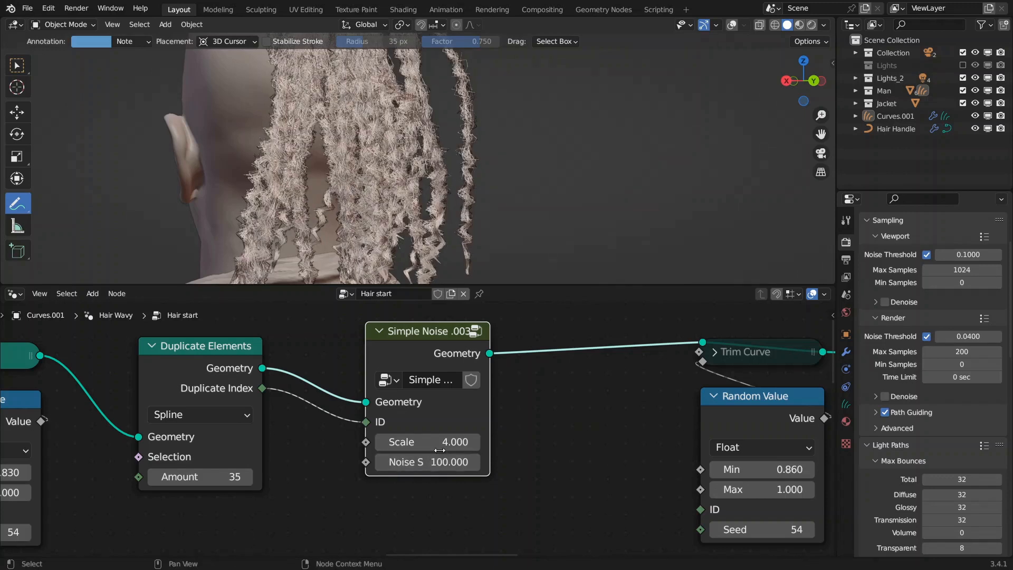
{"action": "left_click", "coordinate": [439, 449]}
{"action": "type", "text": "1.35"}
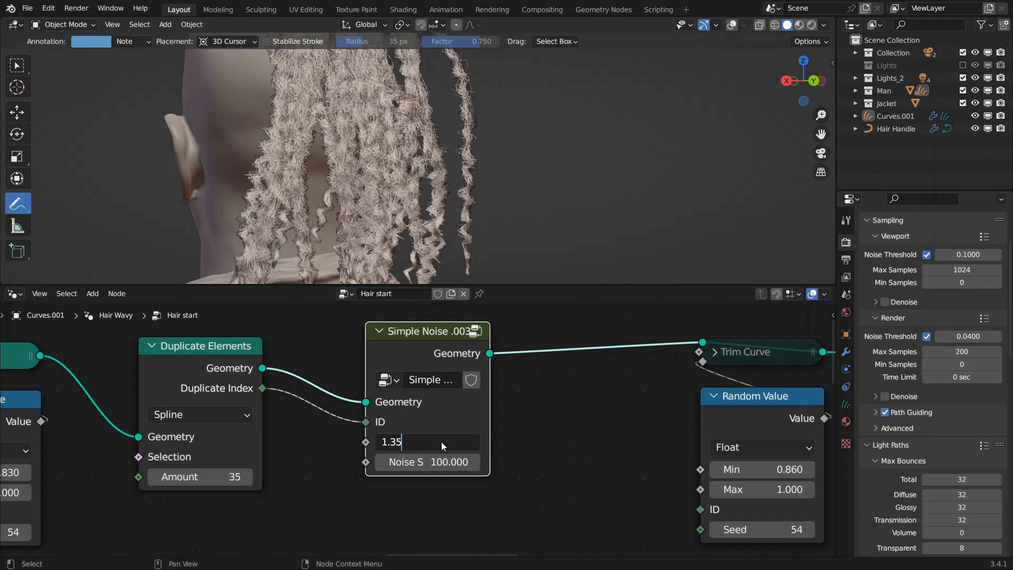
{"action": "key", "text": "Return"}
{"action": "middle_click_drag", "start_coordinate": [554, 146], "coordinate": [489, 188], "text": "shift"}
{"action": "scroll", "coordinate": [488, 188], "scroll_direction": "up", "scroll_amount": 5}
{"action": "middle_click_drag", "start_coordinate": [358, 185], "coordinate": [413, 188], "text": "shift"}
{"action": "scroll", "coordinate": [441, 182], "scroll_direction": "down", "scroll_amount": 6}
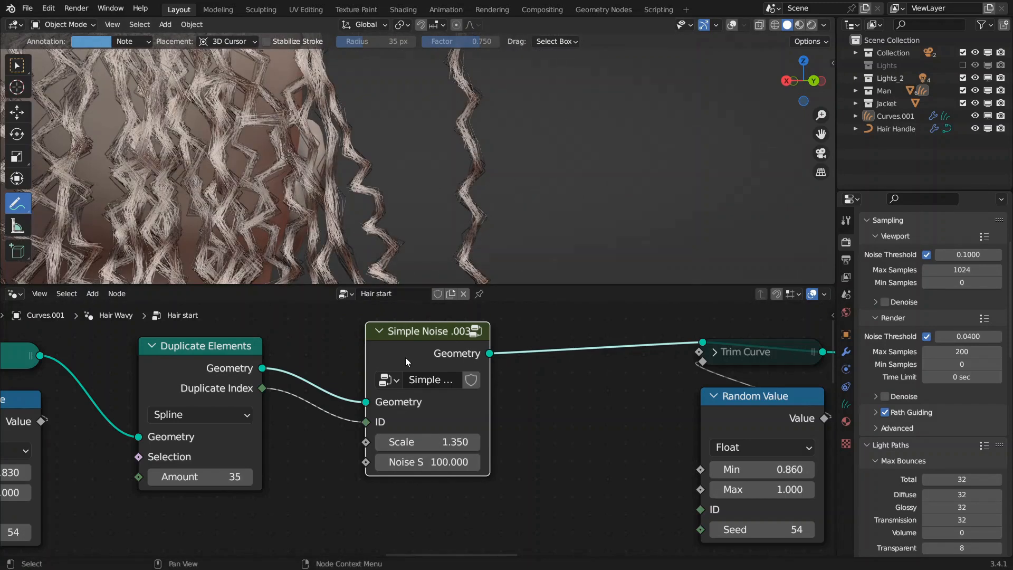
- Inside the Simple Noise .003 group, raise the Float Curve's start point to about 0.54
{"action": "key", "text": "Tab"}
{"action": "scroll", "coordinate": [417, 401], "scroll_direction": "down", "scroll_amount": 3}
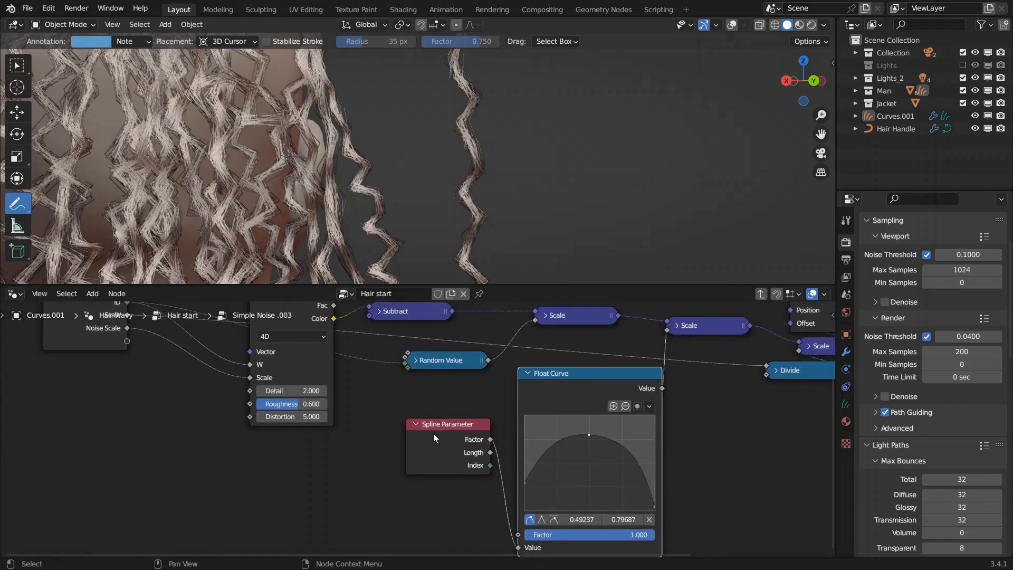
{"action": "scroll", "coordinate": [433, 434], "scroll_direction": "down", "scroll_amount": 1}
{"action": "scroll", "coordinate": [327, 153], "scroll_direction": "down", "scroll_amount": 7}
{"action": "scroll", "coordinate": [394, 198], "scroll_direction": "down", "scroll_amount": 1}
{"action": "middle_click_drag", "start_coordinate": [259, 124], "coordinate": [418, 218], "text": "shift"}
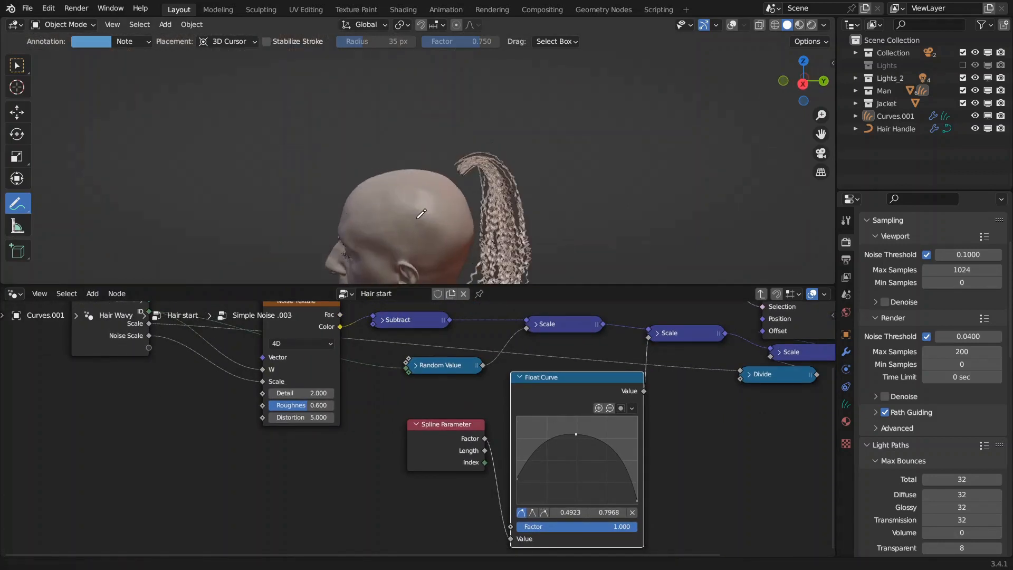
{"action": "scroll", "coordinate": [421, 213], "scroll_direction": "up", "scroll_amount": 8}
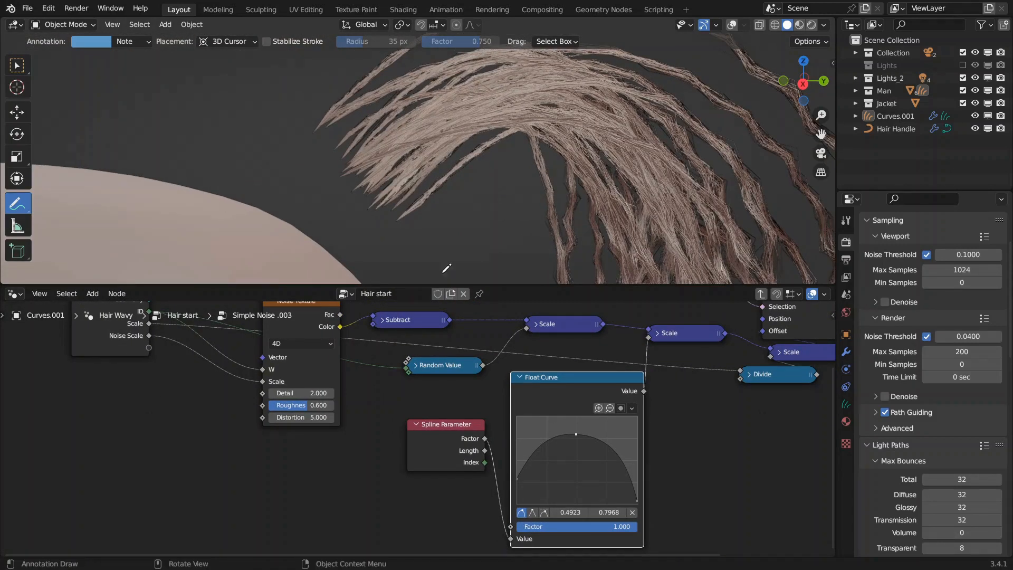
{"action": "scroll", "coordinate": [422, 212], "scroll_direction": "up", "scroll_amount": 2}
{"action": "scroll", "coordinate": [422, 212], "scroll_direction": "down", "scroll_amount": 2}
{"action": "left_click_drag", "start_coordinate": [517, 478], "coordinate": [516, 459]}
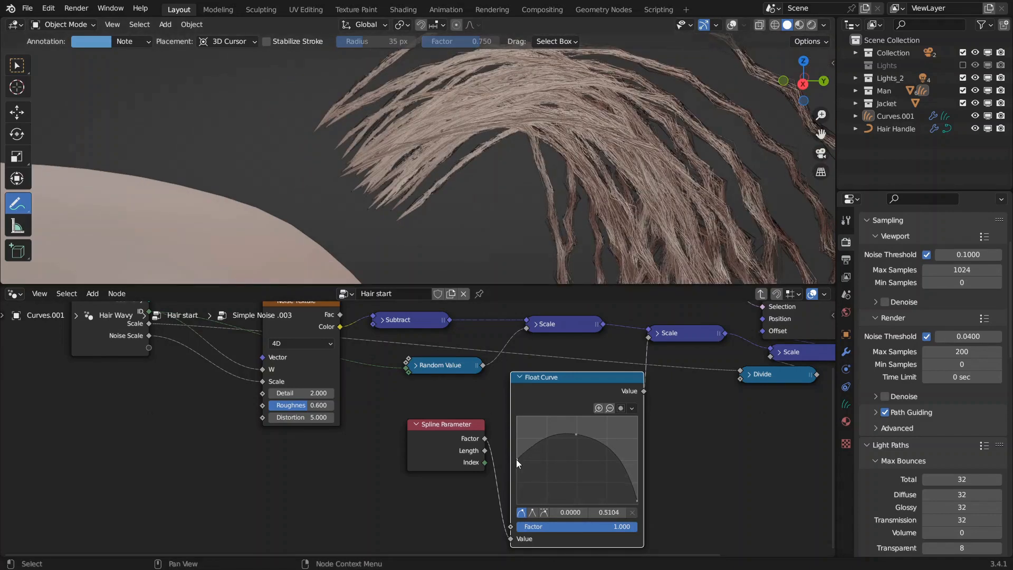
{"action": "scroll", "coordinate": [437, 179], "scroll_direction": "down", "scroll_amount": 3}
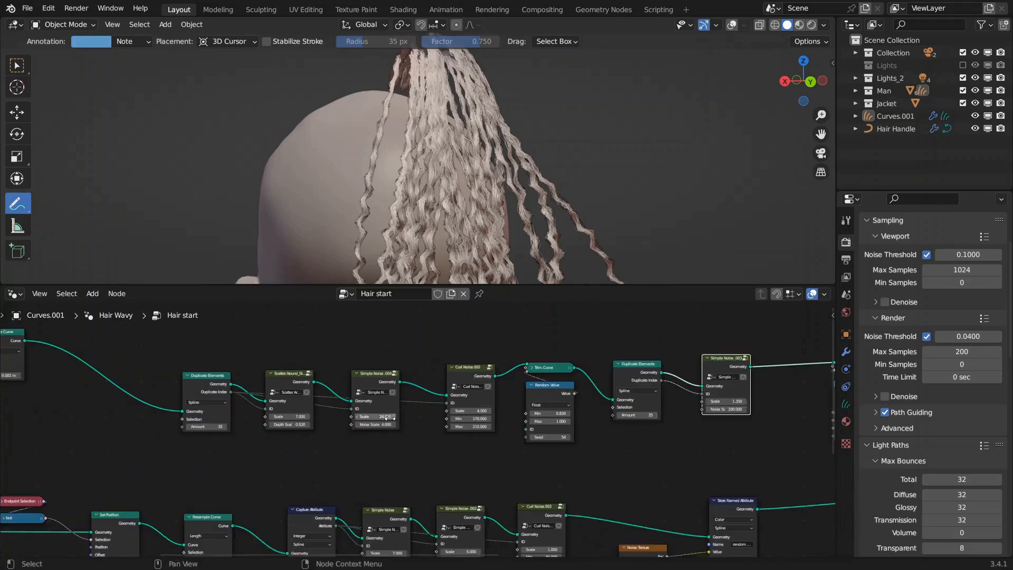
- Set the Amount of the Duplicate Elements node before Scatter Around_Start to 100
{"action": "scroll", "coordinate": [144, 427], "scroll_direction": "up", "scroll_amount": 3}
{"action": "middle_click_drag", "start_coordinate": [144, 428], "coordinate": [263, 432]}
{"action": "left_click", "coordinate": [263, 431]}
{"action": "key", "text": "BackSpace"}
{"action": "type", "text": "4"}
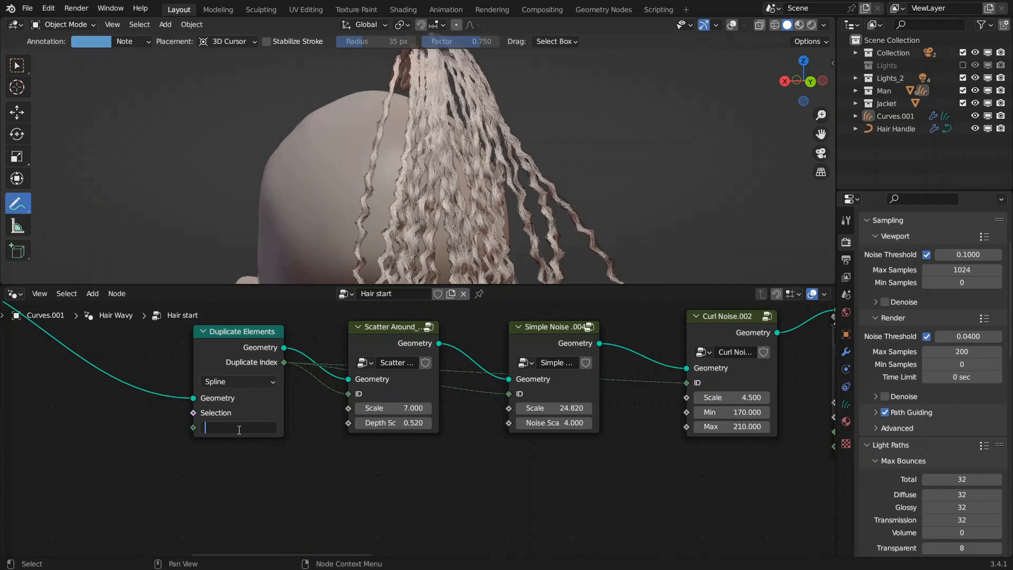
{"action": "key", "text": "Return"}
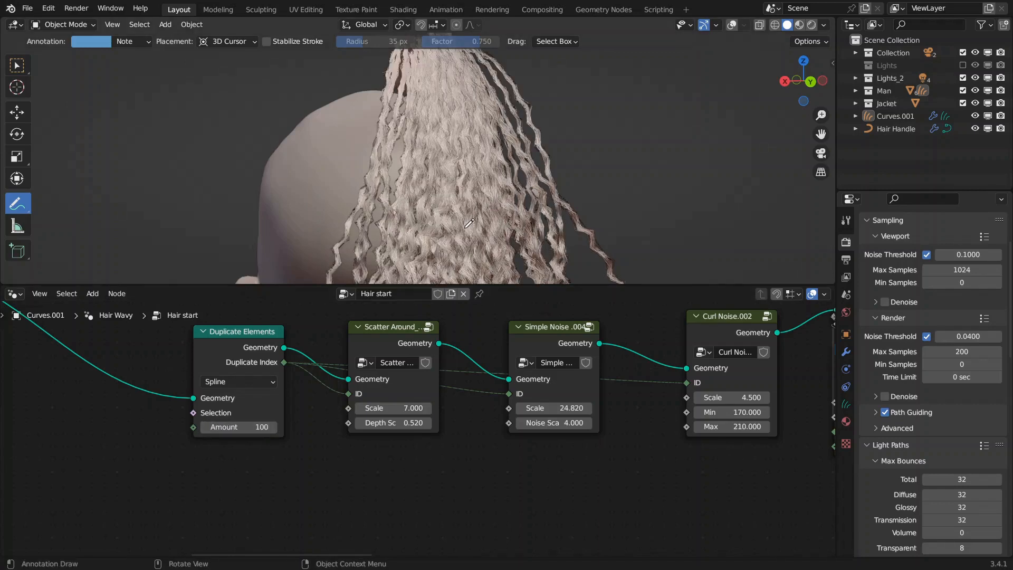
{"action": "scroll", "coordinate": [484, 255], "scroll_direction": "down", "scroll_amount": 3}
{"action": "middle_click_drag", "start_coordinate": [485, 255], "coordinate": [420, 175], "text": "shift"}
{"action": "scroll", "coordinate": [484, 210], "scroll_direction": "up", "scroll_amount": 1}
- Examine the Noise Texture settings inside the Simple Noise .003 group against the curls in the viewport
{"action": "middle_click_drag", "start_coordinate": [660, 358], "coordinate": [481, 388]}
{"action": "middle_click_drag", "start_coordinate": [694, 393], "coordinate": [491, 406]}
{"action": "middle_click_drag", "start_coordinate": [644, 399], "coordinate": [479, 415]}
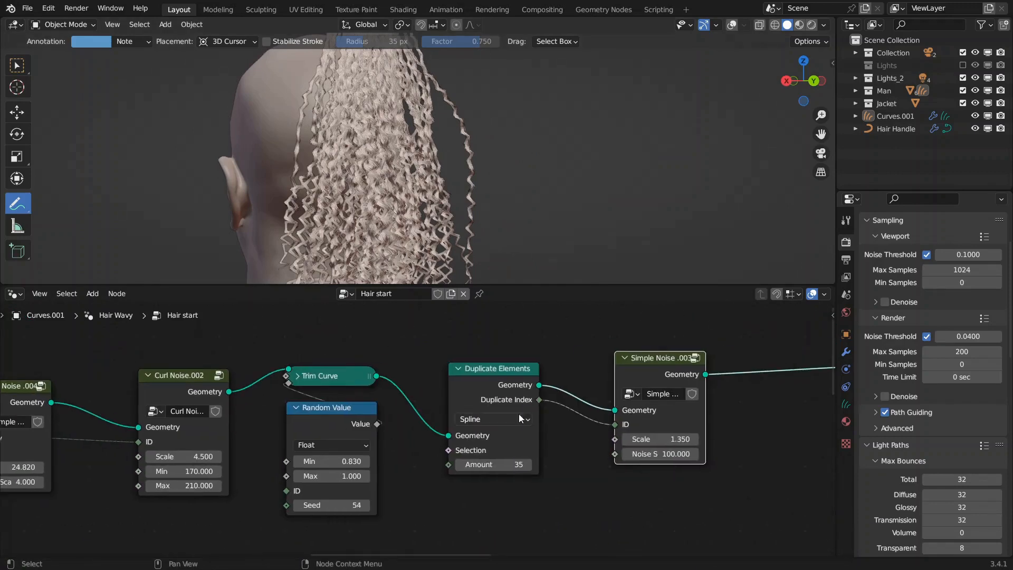
{"action": "key", "text": "Tab"}
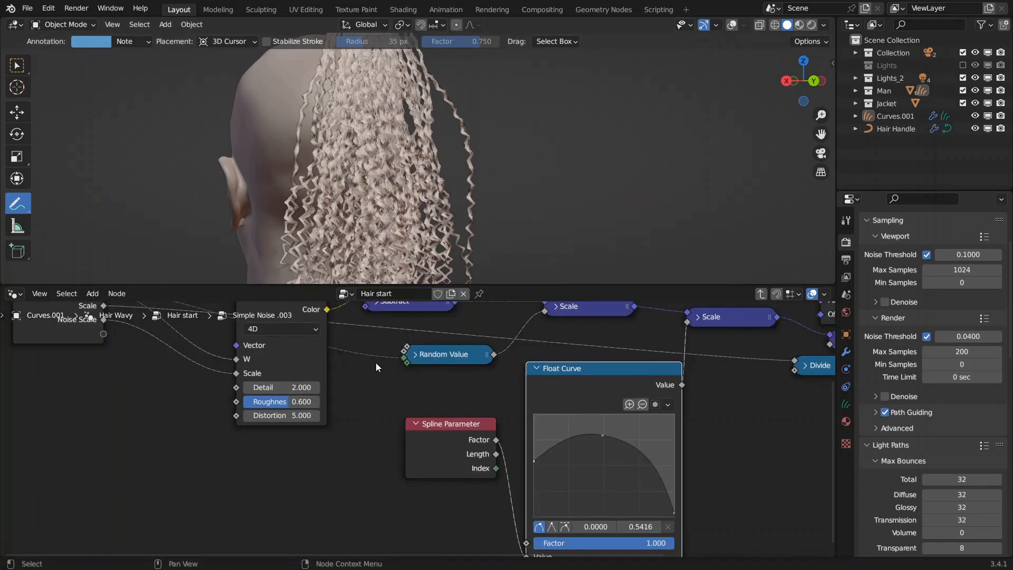
{"action": "middle_click_drag", "start_coordinate": [359, 362], "coordinate": [465, 388]}
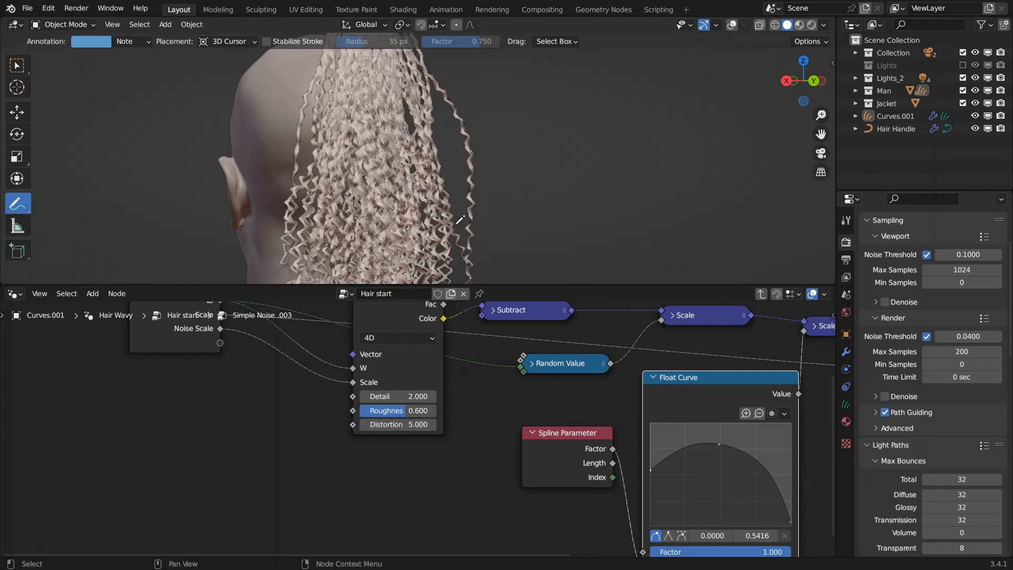
{"action": "scroll", "coordinate": [463, 177], "scroll_direction": "up", "scroll_amount": 6}
{"action": "scroll", "coordinate": [463, 178], "scroll_direction": "down", "scroll_amount": 6}
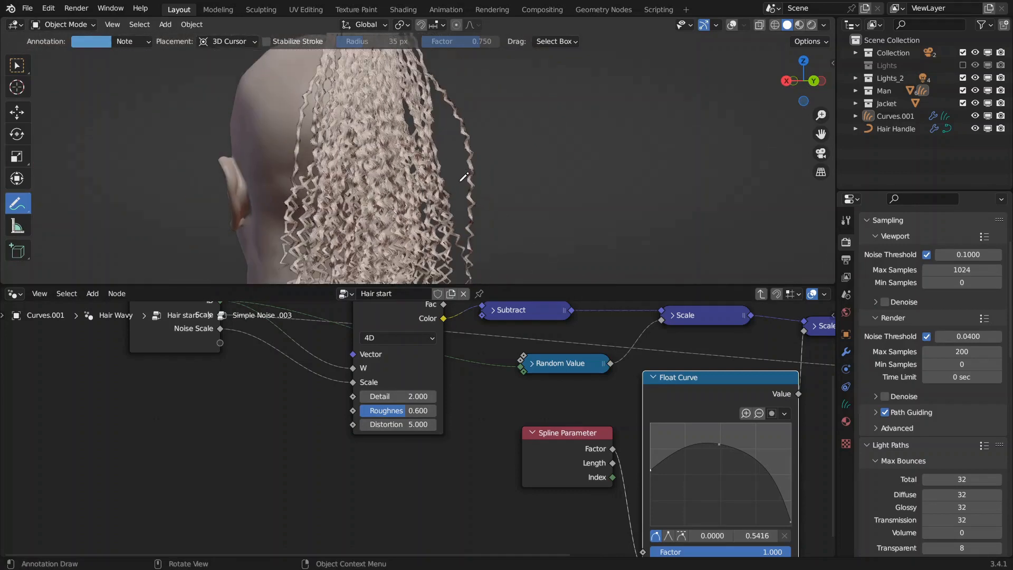
{"action": "key", "text": "Tab"}
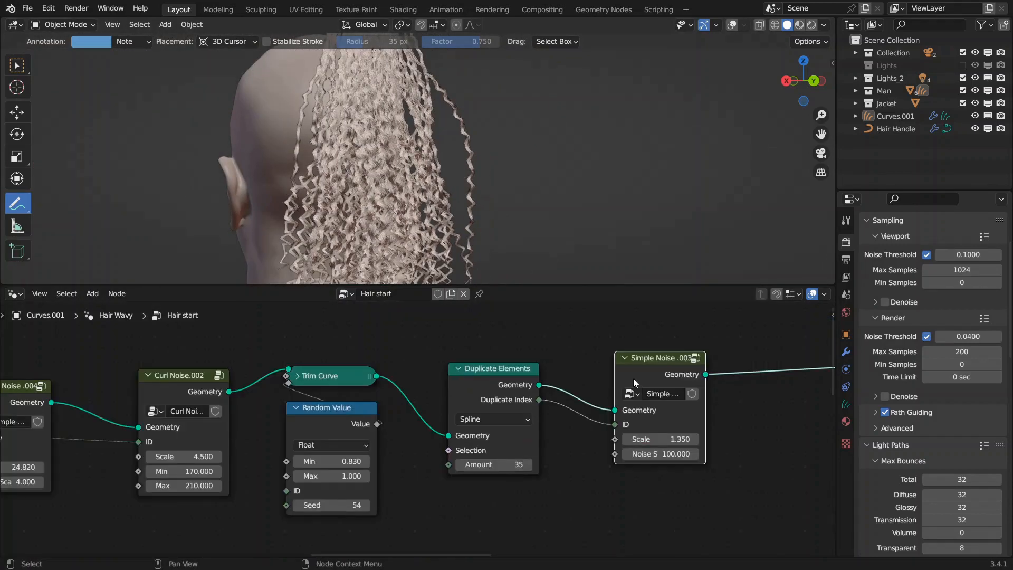
{"action": "key", "text": "Tab"}
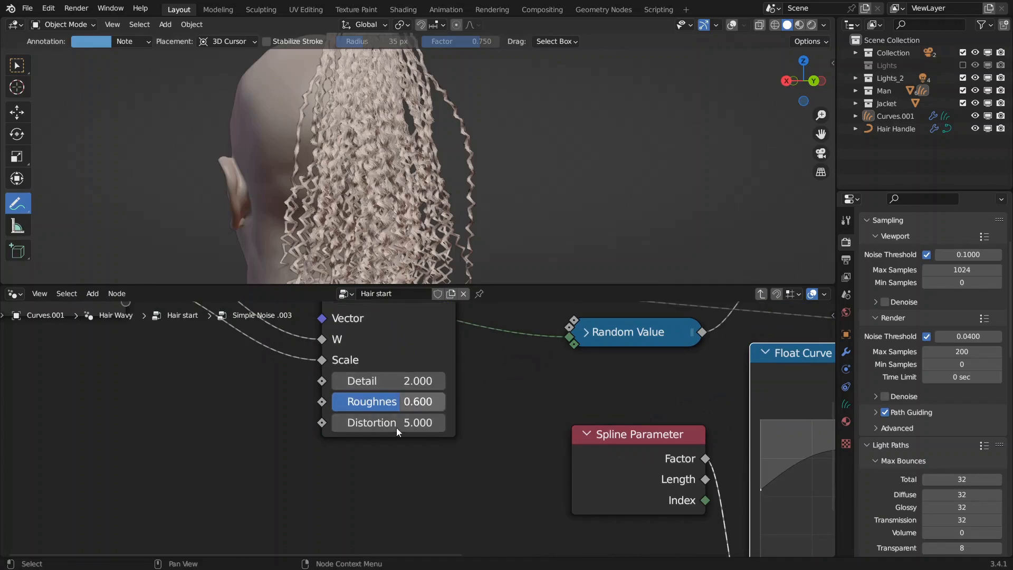
{"action": "middle_click_drag", "start_coordinate": [441, 351], "coordinate": [455, 401]}
{"action": "left_click_drag", "start_coordinate": [429, 365], "coordinate": [428, 407]}
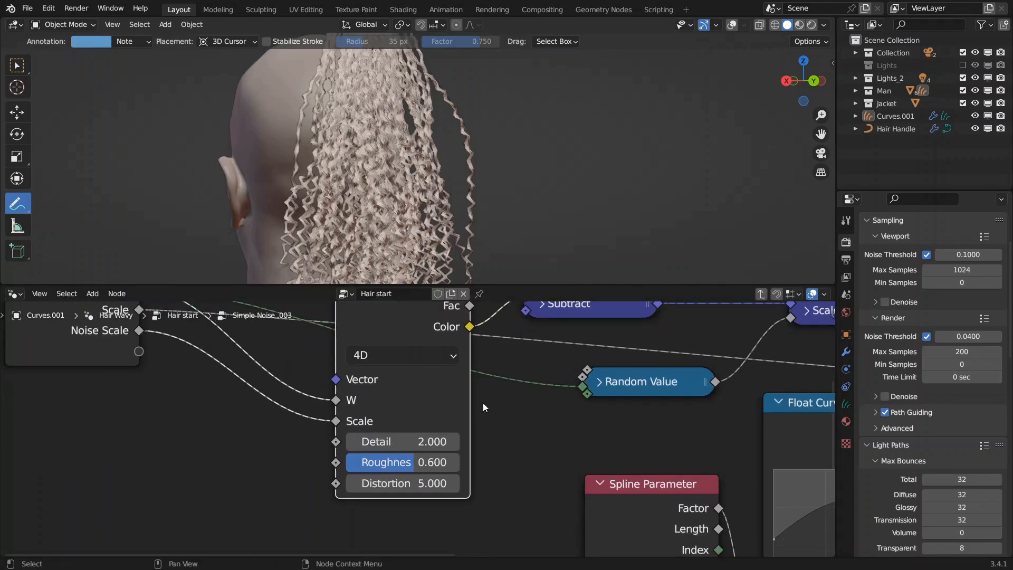
{"action": "key", "text": "Tab"}
- Set the Amount of the Duplicate Elements node before Scatter Around_Start to 400
{"action": "scroll", "coordinate": [483, 403], "scroll_direction": "down", "scroll_amount": 3}
{"action": "scroll", "coordinate": [482, 403], "scroll_direction": "right", "scroll_amount": 5}
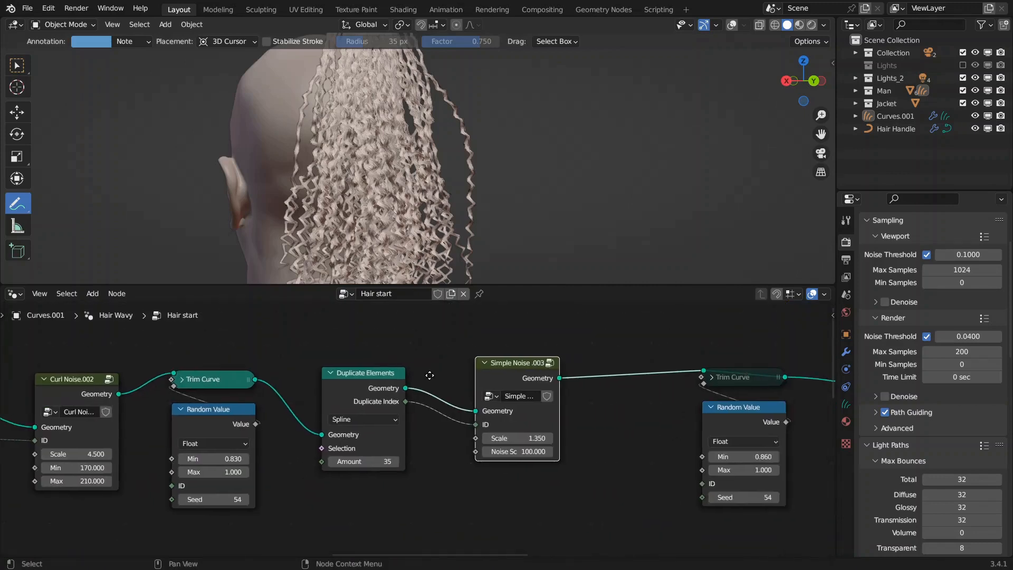
{"action": "scroll", "coordinate": [373, 378], "scroll_direction": "left", "scroll_amount": 10}
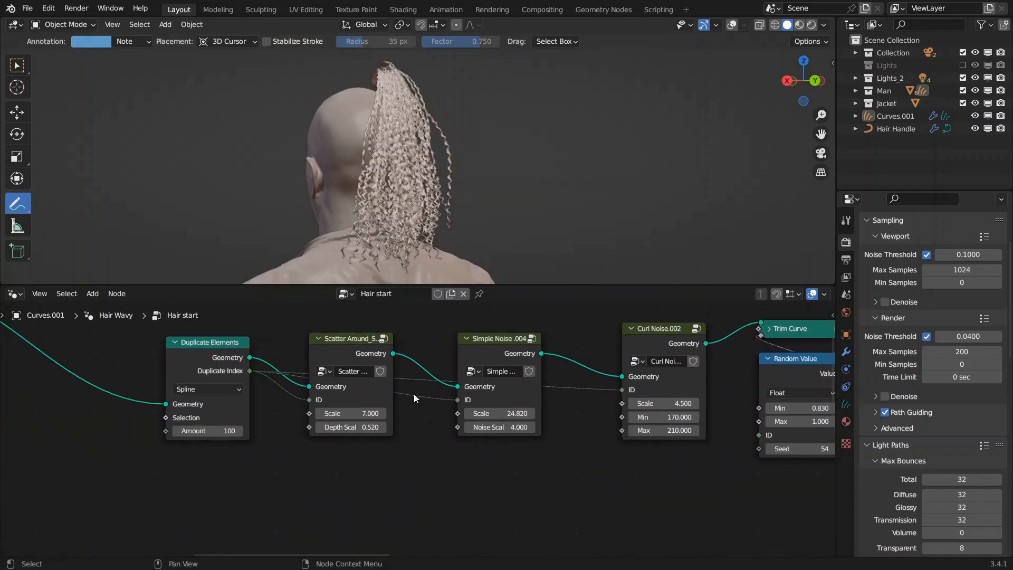
{"action": "left_click", "coordinate": [213, 432]}
{"action": "type", "text": "4"}
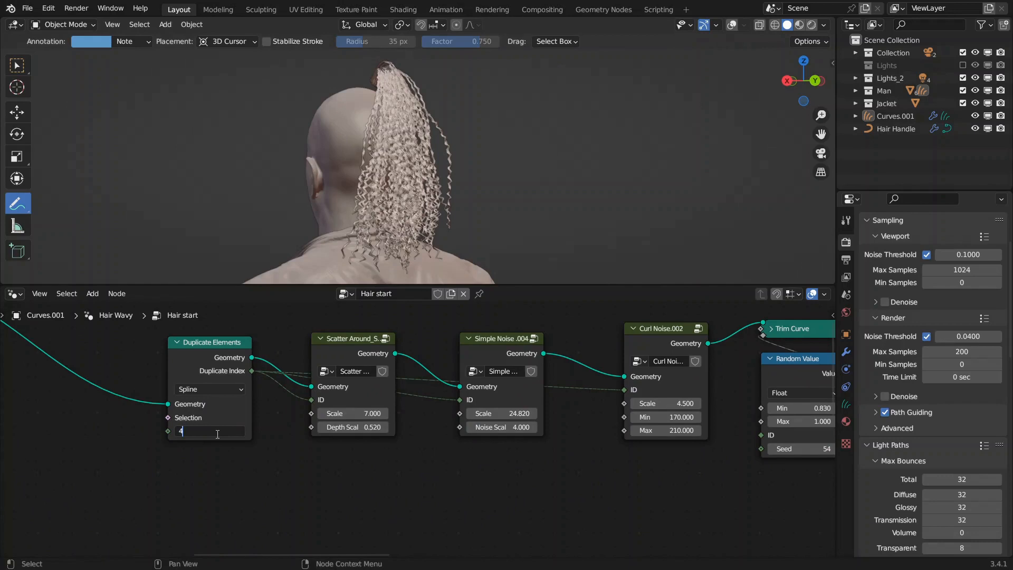
{"action": "type", "text": "00"}
{"action": "key", "text": "Return"}
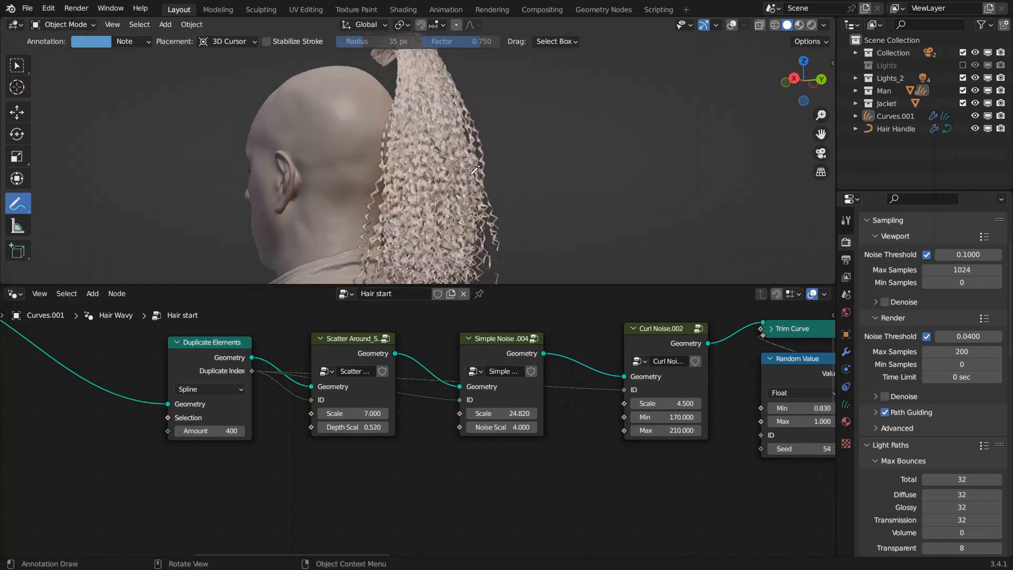
- Inside the Scatter Around_Start.001 group, move the Float Curve's middle point to about 0.51, 0.69
{"action": "middle_click_drag", "start_coordinate": [655, 360], "coordinate": [515, 398]}
{"action": "scroll", "coordinate": [515, 398], "scroll_direction": "down", "scroll_amount": 3}
{"action": "middle_click_drag", "start_coordinate": [820, 358], "coordinate": [738, 362]}
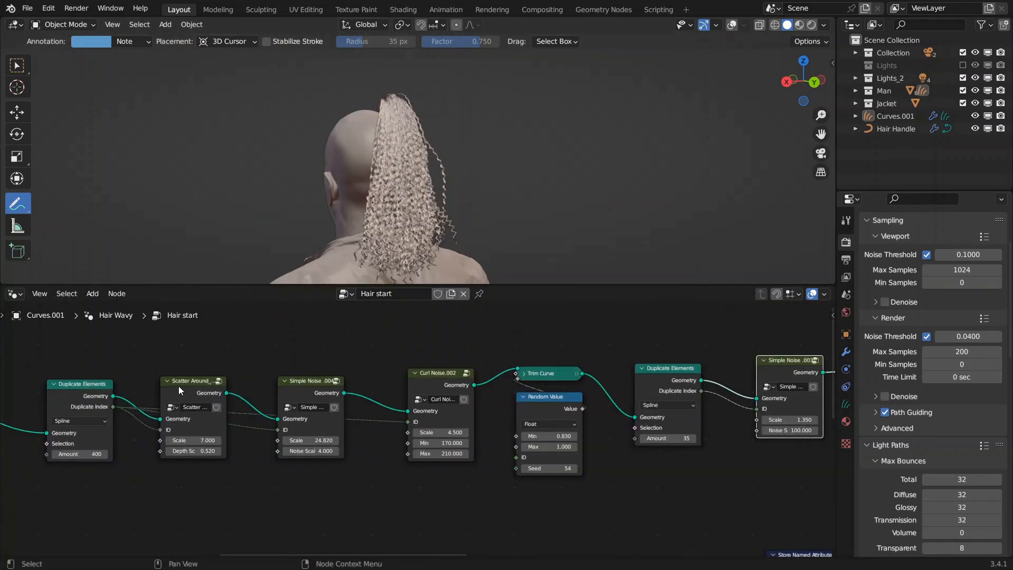
{"action": "left_click", "coordinate": [219, 381]}
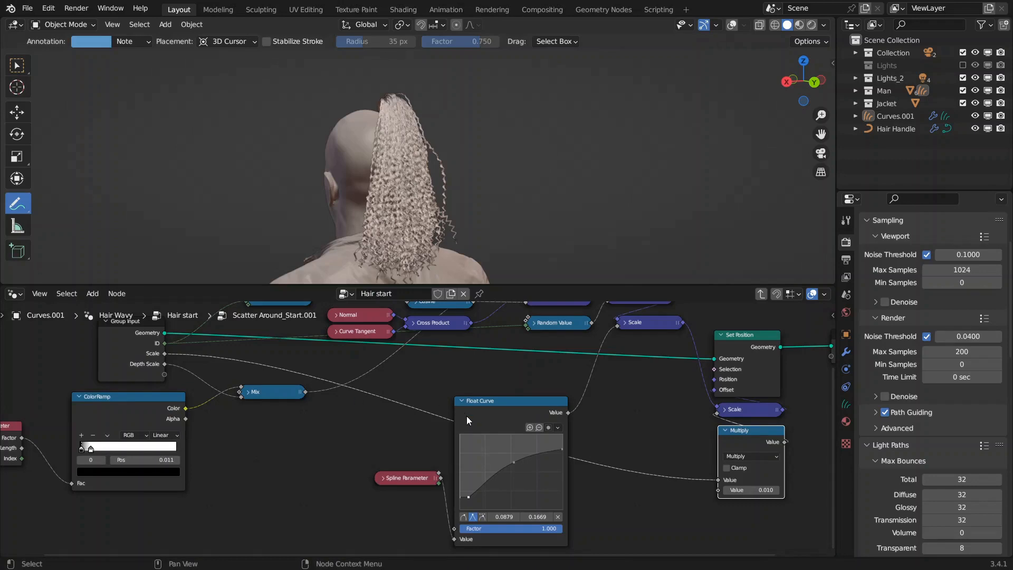
{"action": "scroll", "coordinate": [511, 448], "scroll_direction": "up", "scroll_amount": 2}
{"action": "left_click_drag", "start_coordinate": [545, 475], "coordinate": [547, 468]}
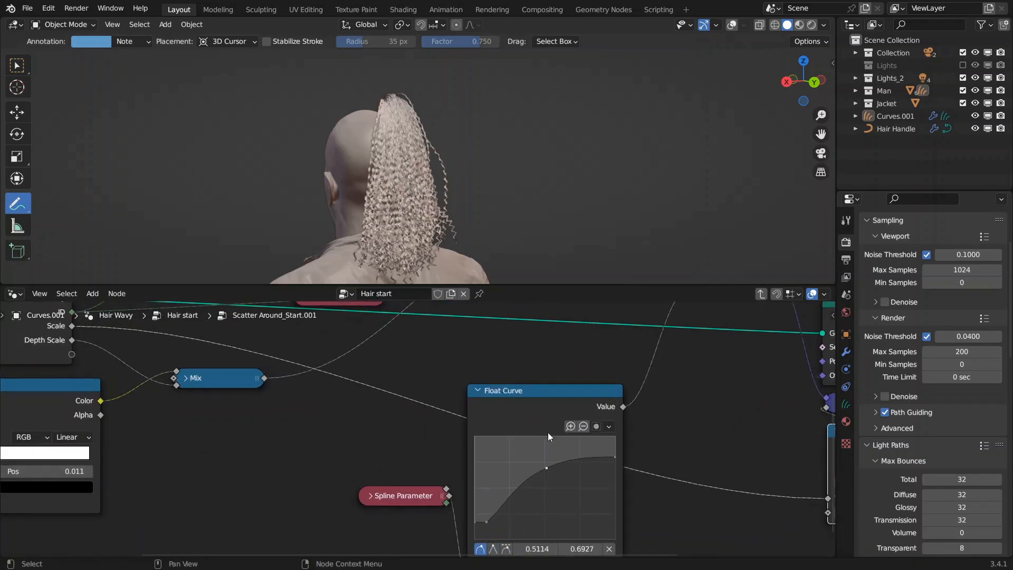
{"action": "middle_click_drag", "start_coordinate": [433, 222], "coordinate": [504, 213]}
{"action": "scroll", "coordinate": [474, 216], "scroll_direction": "up", "scroll_amount": 3}
{"action": "key", "text": "Tab"}
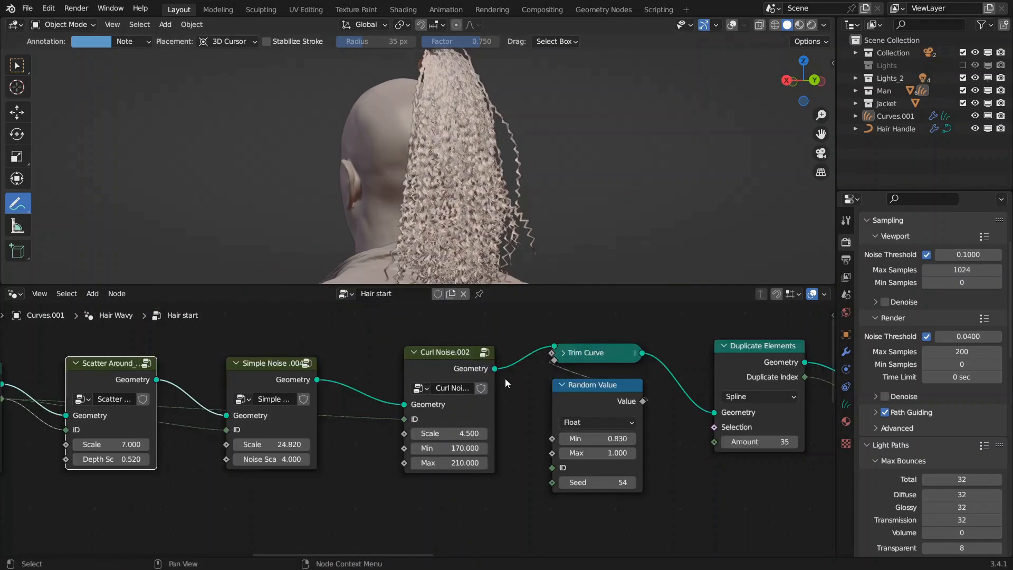
- Inside the Simple Noise .004 group, move the Float Curve's middle point to about 0.40, 0.67
{"action": "left_click", "coordinate": [264, 379]}
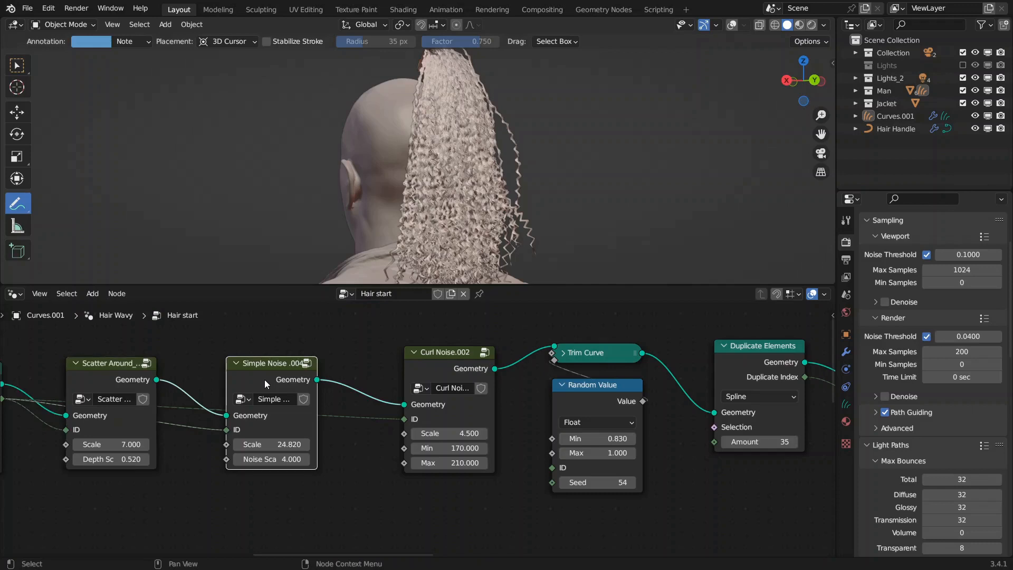
{"action": "key", "text": "Tab"}
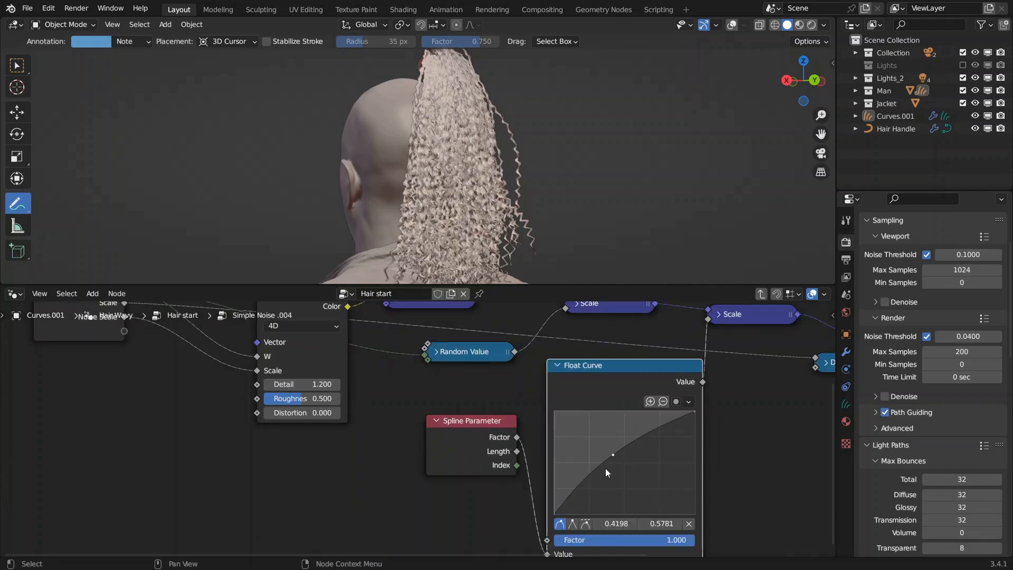
{"action": "left_click_drag", "start_coordinate": [613, 455], "coordinate": [611, 445]}
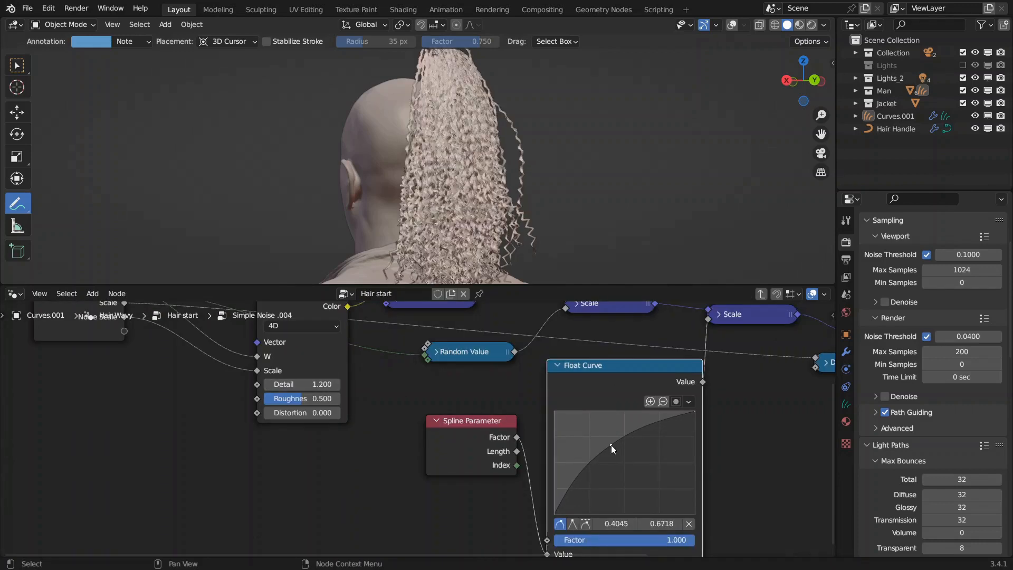
{"action": "mouse_move", "coordinate": [533, 205]}
{"action": "middle_mouse_down"}
{"action": "mouse_move", "coordinate": [529, 218]}
{"action": "mouse_move", "coordinate": [528, 187]}
{"action": "middle_mouse_up"}
{"action": "middle_click_drag", "start_coordinate": [528, 187], "coordinate": [501, 197], "text": "shift"}
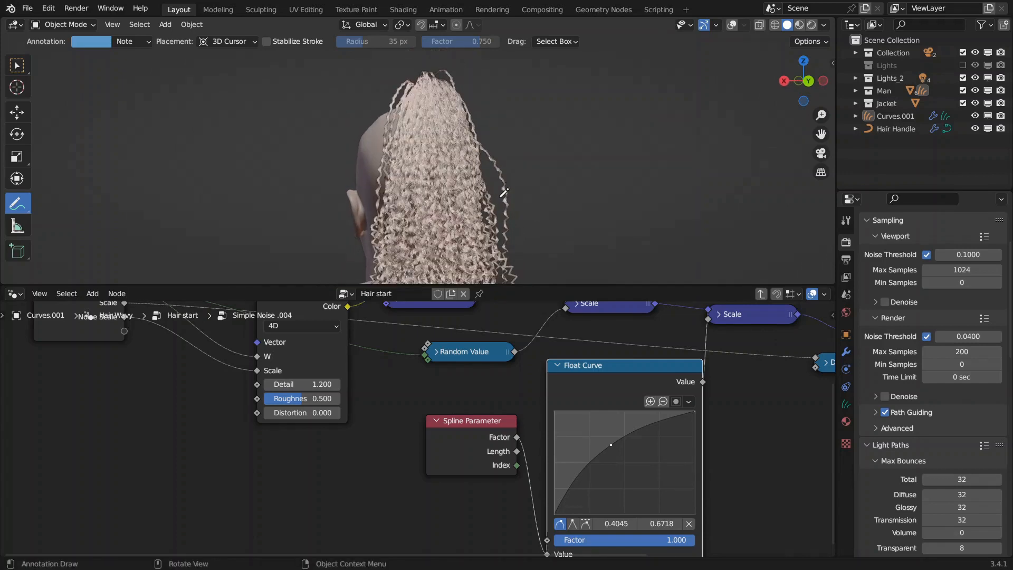
{"action": "scroll", "coordinate": [500, 197], "scroll_direction": "down", "scroll_amount": 1}
{"action": "key", "text": "Tab"}
- Inside the Curl Noise.002 group, move the Float Curve's start point to its lower-left corner and its middle point to about 0.34, 0.60
{"action": "left_click", "coordinate": [447, 362]}
{"action": "key", "text": "Tab"}
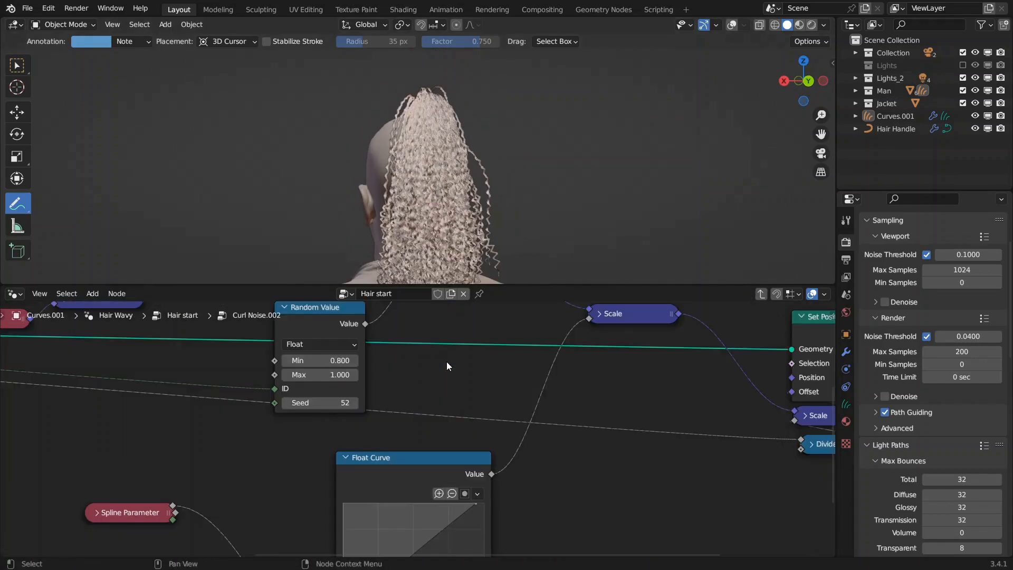
{"action": "middle_click_drag", "start_coordinate": [454, 400], "coordinate": [488, 340]}
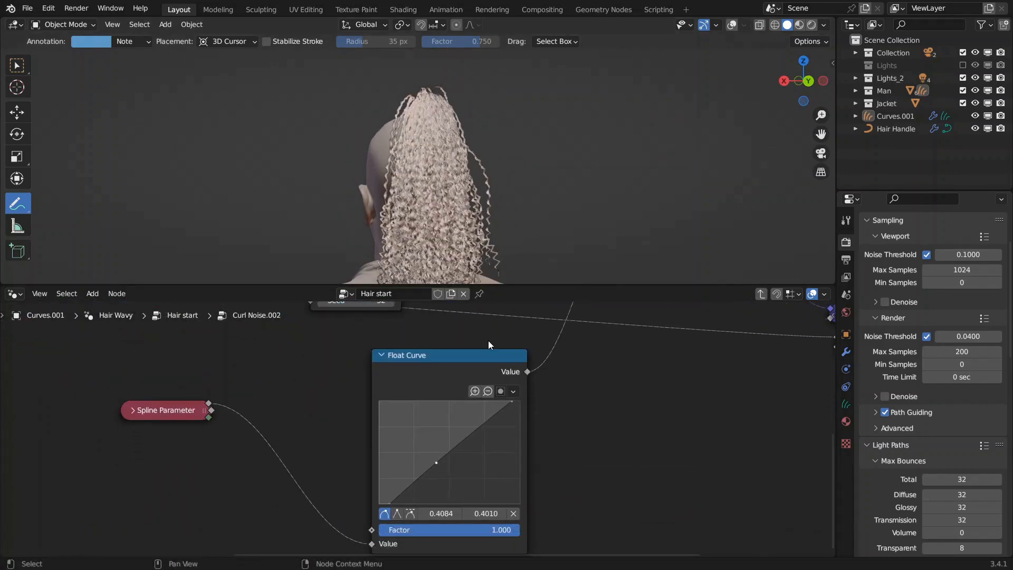
{"action": "left_click_drag", "start_coordinate": [390, 502], "coordinate": [378, 504]}
{"action": "middle_click_drag", "start_coordinate": [444, 214], "coordinate": [501, 211]}
{"action": "left_click_drag", "start_coordinate": [440, 463], "coordinate": [426, 441]}
{"action": "scroll", "coordinate": [480, 104], "scroll_direction": "up", "scroll_amount": 3}
{"action": "middle_click_drag", "start_coordinate": [480, 104], "coordinate": [485, 164], "text": "shift"}
{"action": "scroll", "coordinate": [473, 205], "scroll_direction": "up", "scroll_amount": 2}
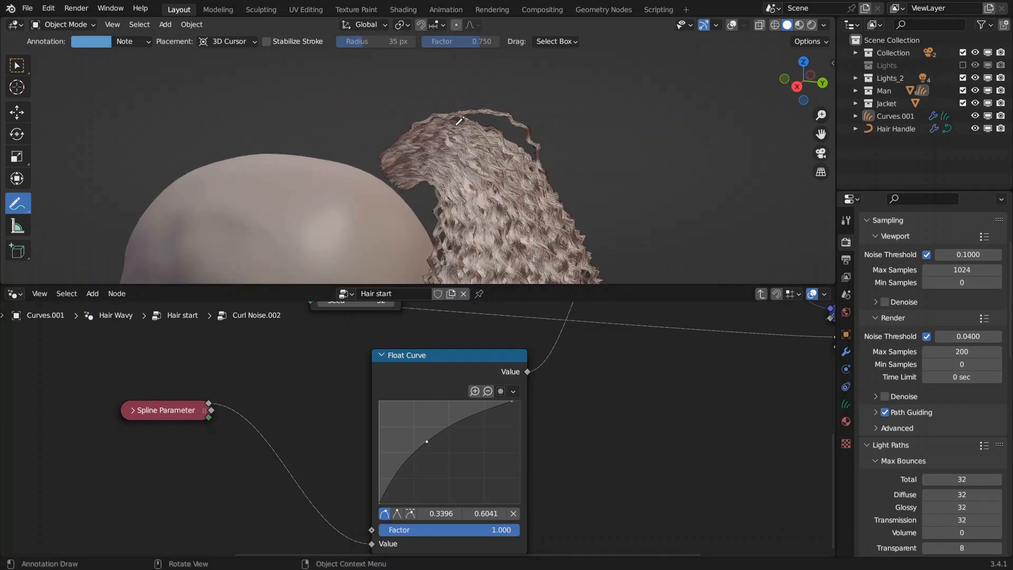
- Fine-tune the bend of the Curl Noise.002 Float Curve and return to the Hair start tree
{"action": "left_click_drag", "start_coordinate": [412, 444], "coordinate": [415, 440]}
{"action": "middle_click_drag", "start_coordinate": [369, 199], "coordinate": [372, 185]}
{"action": "middle_click_drag", "start_coordinate": [469, 169], "coordinate": [476, 141]}
{"action": "key", "text": "Tab"}
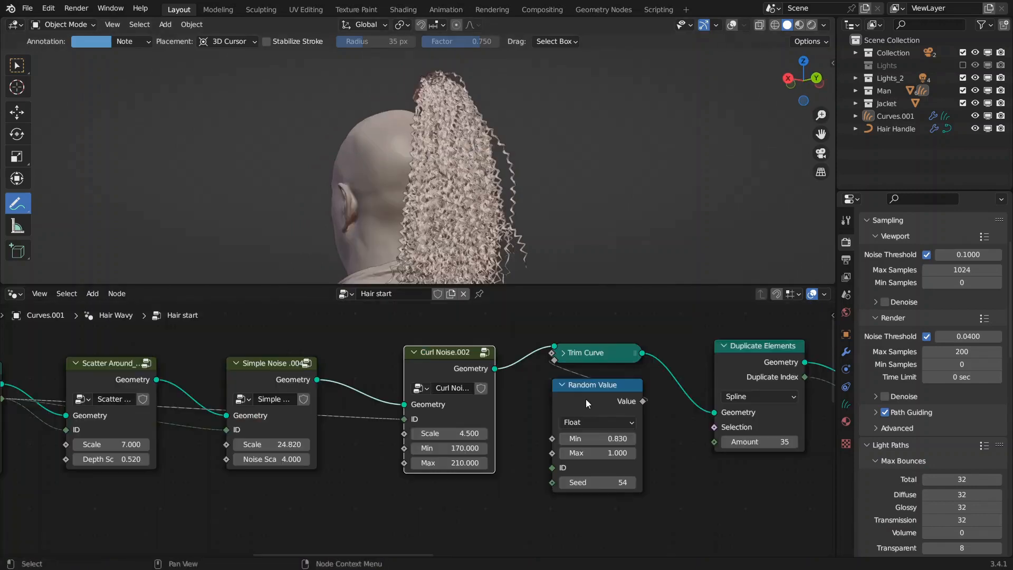
{"action": "middle_click_drag", "start_coordinate": [485, 217], "coordinate": [511, 198], "text": "shift"}
{"action": "scroll", "coordinate": [422, 348], "scroll_direction": "down", "scroll_amount": 8}
- Duplicate the first Duplicate Elements node, place the copy above the chain, and connect the Resample Curve output to it
{"action": "middle_click_drag", "start_coordinate": [422, 347], "coordinate": [493, 415]}
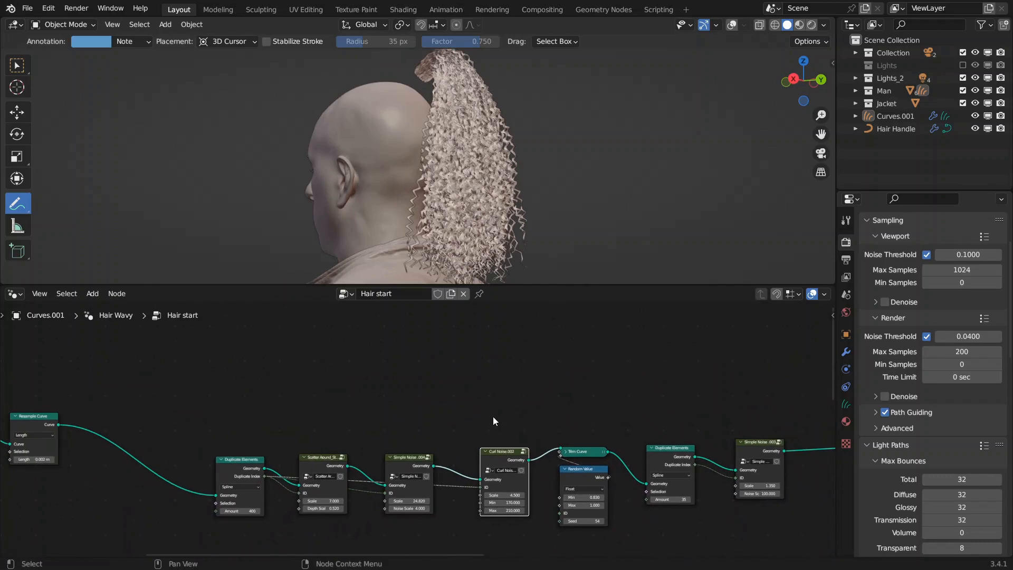
{"action": "middle_click_drag", "start_coordinate": [544, 381], "coordinate": [653, 387]}
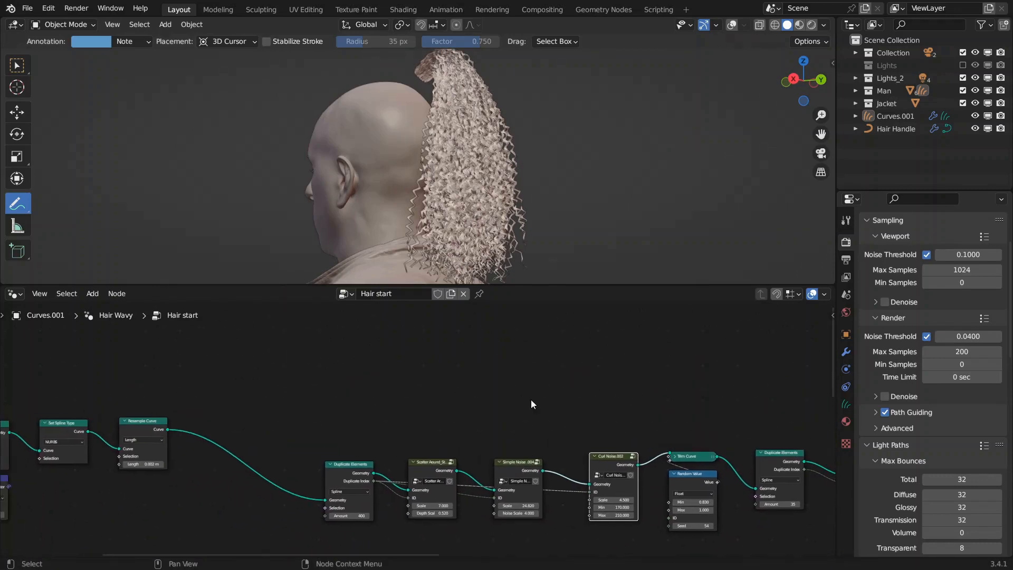
{"action": "scroll", "coordinate": [364, 431], "scroll_direction": "up", "scroll_amount": 2}
{"action": "middle_click_drag", "start_coordinate": [261, 439], "coordinate": [328, 437]}
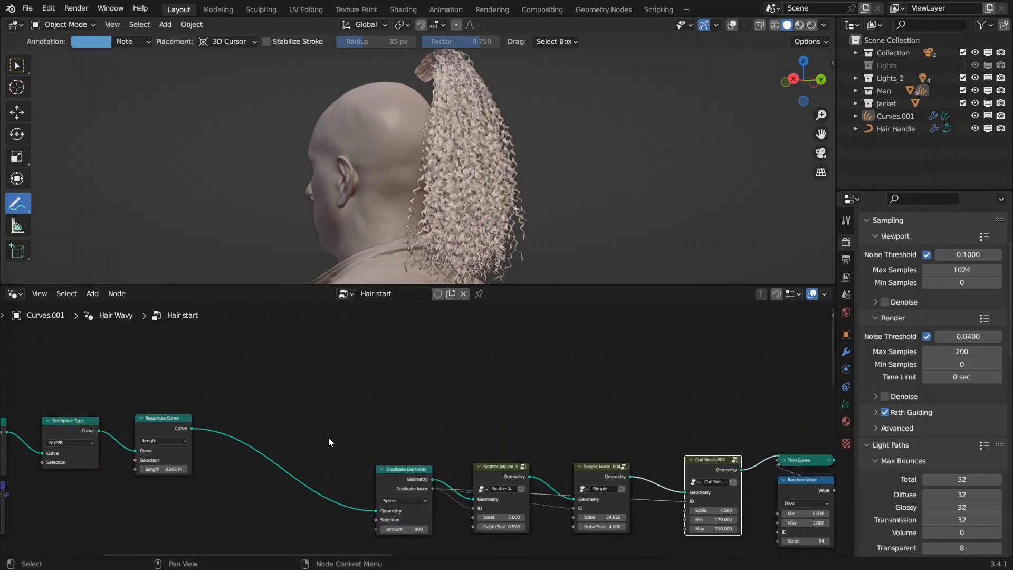
{"action": "left_click", "coordinate": [395, 480]}
{"action": "key", "text": "shift+d"}
{"action": "left_click", "coordinate": [382, 369]}
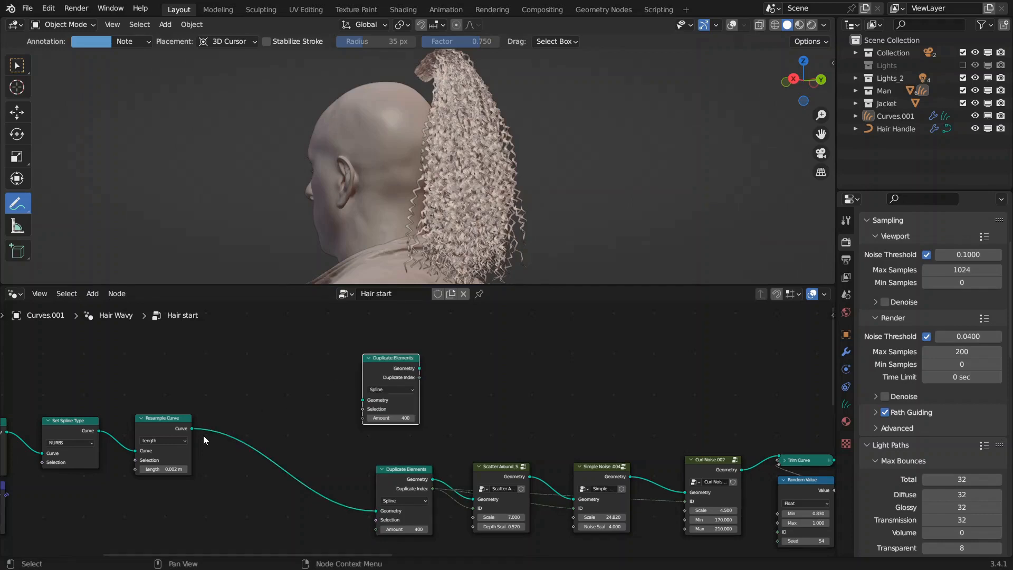
{"action": "left_click_drag", "start_coordinate": [191, 428], "coordinate": [395, 421]}
- Cut the links feeding the final Join Geometry node
{"action": "middle_click_drag", "start_coordinate": [793, 389], "coordinate": [74, 343]}
{"action": "middle_click_drag", "start_coordinate": [713, 426], "coordinate": [357, 392]}
{"action": "mouse_move", "coordinate": [517, 407]}
{"action": "right_mouse_down", "text": "ctrl"}
{"action": "mouse_move", "coordinate": [518, 433]}
{"action": "mouse_move", "coordinate": [498, 451]}
{"action": "right_mouse_up", "text": "ctrl"}
{"action": "scroll", "coordinate": [397, 382], "scroll_direction": "down", "scroll_amount": 2}
- Duplicate the Scatter Around_Start, Simple Noise .004 and Curl Noise.002 nodes and place the copies beside the new Duplicate Elements node
{"action": "middle_click_drag", "start_coordinate": [471, 370], "coordinate": [781, 406]}
{"action": "middle_click_drag", "start_coordinate": [393, 375], "coordinate": [646, 382]}
{"action": "scroll", "coordinate": [482, 386], "scroll_direction": "up", "scroll_amount": 9}
{"action": "middle_click_drag", "start_coordinate": [518, 400], "coordinate": [423, 373]}
{"action": "scroll", "coordinate": [524, 402], "scroll_direction": "down", "scroll_amount": 1}
{"action": "scroll", "coordinate": [525, 406], "scroll_direction": "down", "scroll_amount": 1}
{"action": "middle_click_drag", "start_coordinate": [524, 406], "coordinate": [471, 409]}
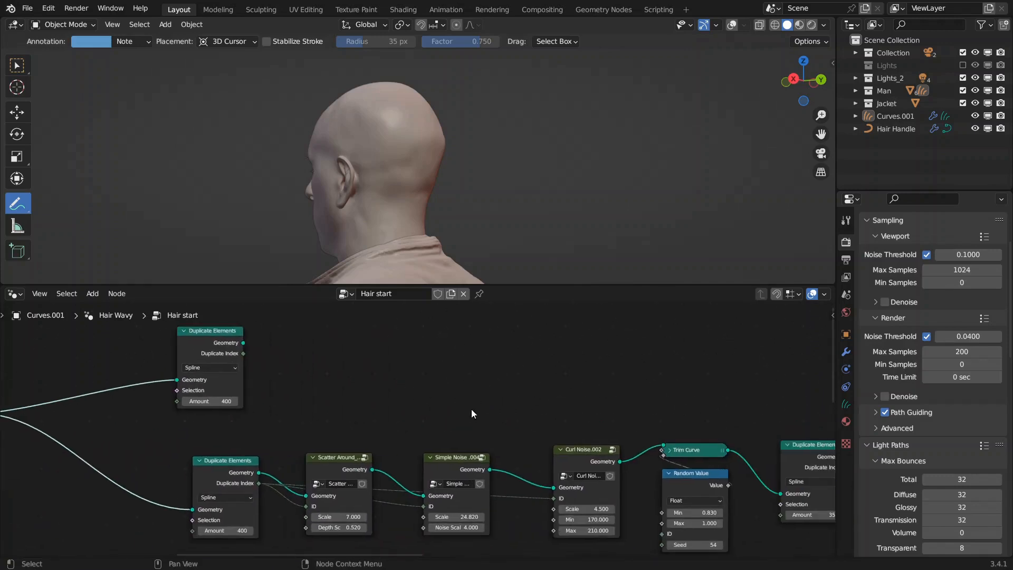
{"action": "left_click_drag", "start_coordinate": [584, 412], "coordinate": [338, 488], "text": "shift"}
{"action": "key", "text": "shift+d"}
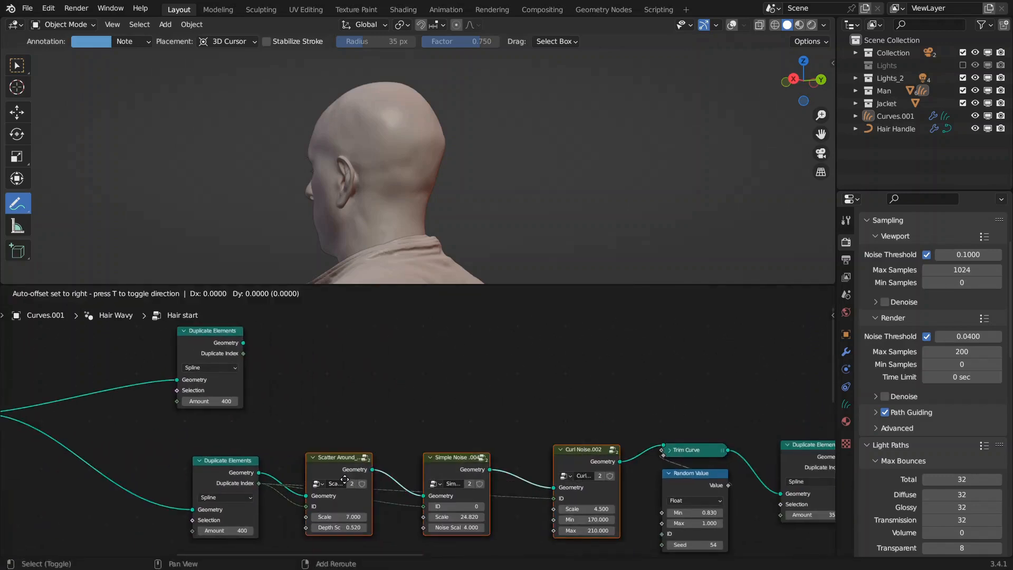
{"action": "left_click", "coordinate": [319, 355]}
- Connect the upper Duplicate Elements geometry to the copied Scatter Around_Start node and its Duplicate Index to the copied groups' ID inputs
{"action": "scroll", "coordinate": [243, 349], "scroll_direction": "up", "scroll_amount": 3}
{"action": "middle_click_drag", "start_coordinate": [202, 324], "coordinate": [232, 361]}
{"action": "left_click_drag", "start_coordinate": [228, 355], "coordinate": [284, 390]}
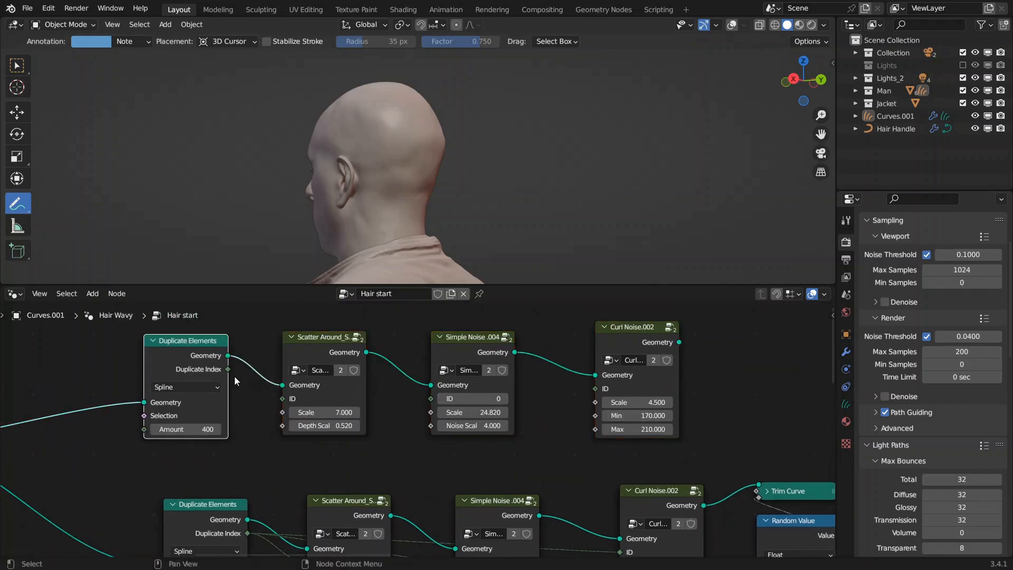
{"action": "left_click_drag", "start_coordinate": [229, 370], "coordinate": [595, 388]}
{"action": "scroll", "coordinate": [724, 410], "scroll_direction": "down", "scroll_amount": 3}
- Unmute the last Trim Curve node and place a copy of it and its Random Value node after the upper Curl Noise.002
{"action": "middle_click_drag", "start_coordinate": [723, 411], "coordinate": [220, 385]}
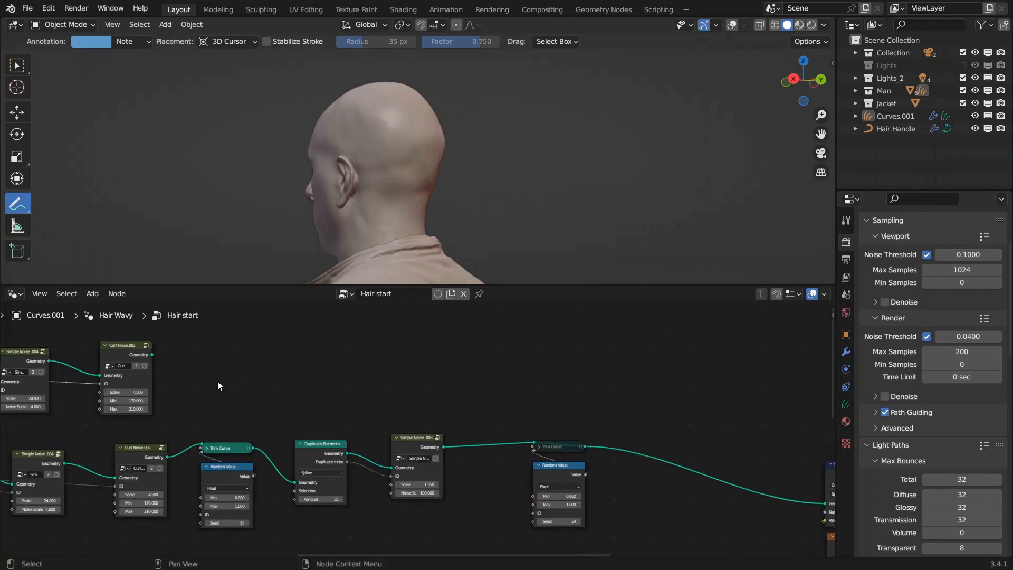
{"action": "left_click", "coordinate": [558, 445]}
{"action": "key", "text": "m"}
{"action": "left_click_drag", "start_coordinate": [550, 402], "coordinate": [551, 486]}
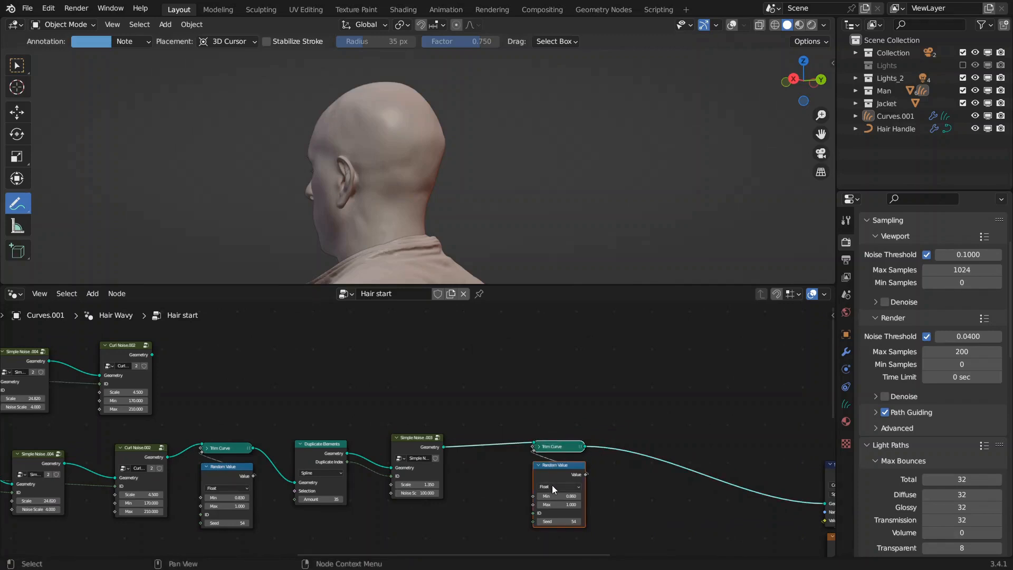
{"action": "key", "text": "shift+d"}
{"action": "left_click", "coordinate": [261, 379]}
{"action": "middle_click_drag", "start_coordinate": [261, 380], "coordinate": [339, 384]}
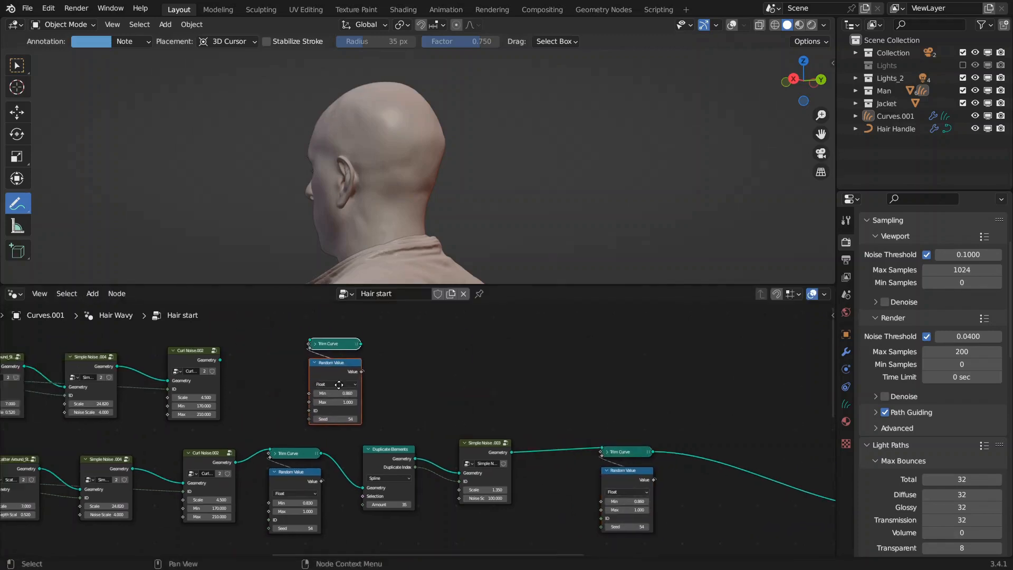
- Connect the upper Curl Noise.002 to the copied Trim Curve, and that Trim Curve's output to the final Join Geometry node
{"action": "scroll", "coordinate": [252, 368], "scroll_direction": "up", "scroll_amount": 2}
{"action": "left_click_drag", "start_coordinate": [233, 338], "coordinate": [368, 361]}
{"action": "middle_click_drag", "start_coordinate": [514, 389], "coordinate": [171, 379]}
{"action": "scroll", "coordinate": [363, 363], "scroll_direction": "down", "scroll_amount": 4}
{"action": "left_click_drag", "start_coordinate": [125, 357], "coordinate": [681, 431]}
{"action": "middle_click_drag", "start_coordinate": [529, 227], "coordinate": [504, 229]}
- Set the Depth Scale of the upper Scatter Around_Start node to 0.65 and fine-tune it to 0.77
{"action": "middle_click_drag", "start_coordinate": [168, 372], "coordinate": [680, 395]}
{"action": "middle_click_drag", "start_coordinate": [158, 381], "coordinate": [527, 401]}
{"action": "scroll", "coordinate": [496, 442], "scroll_direction": "up", "scroll_amount": 7}
{"action": "middle_click_drag", "start_coordinate": [485, 316], "coordinate": [439, 390]}
{"action": "middle_click_drag", "start_coordinate": [457, 228], "coordinate": [487, 231]}
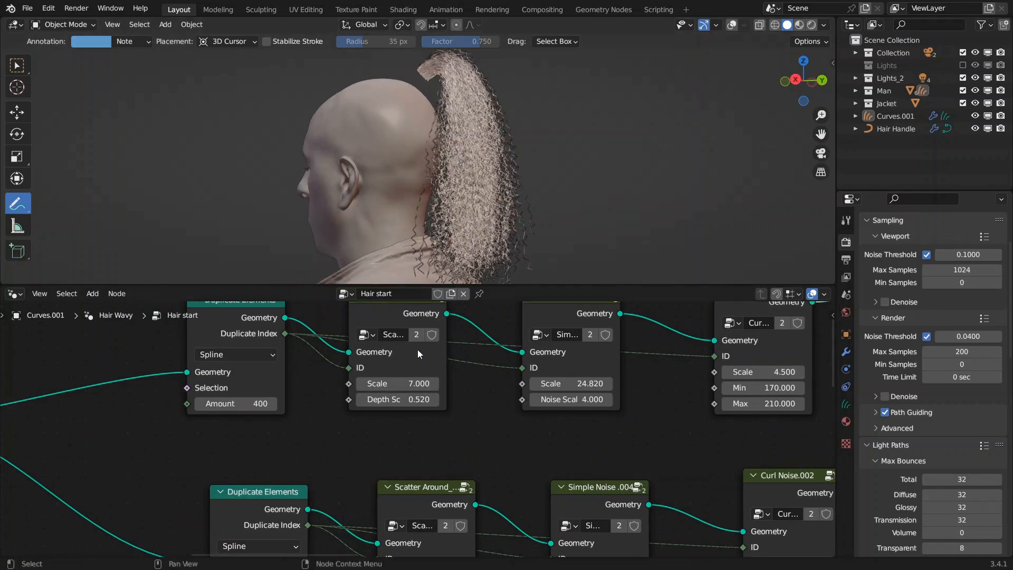
{"action": "left_click", "coordinate": [397, 400]}
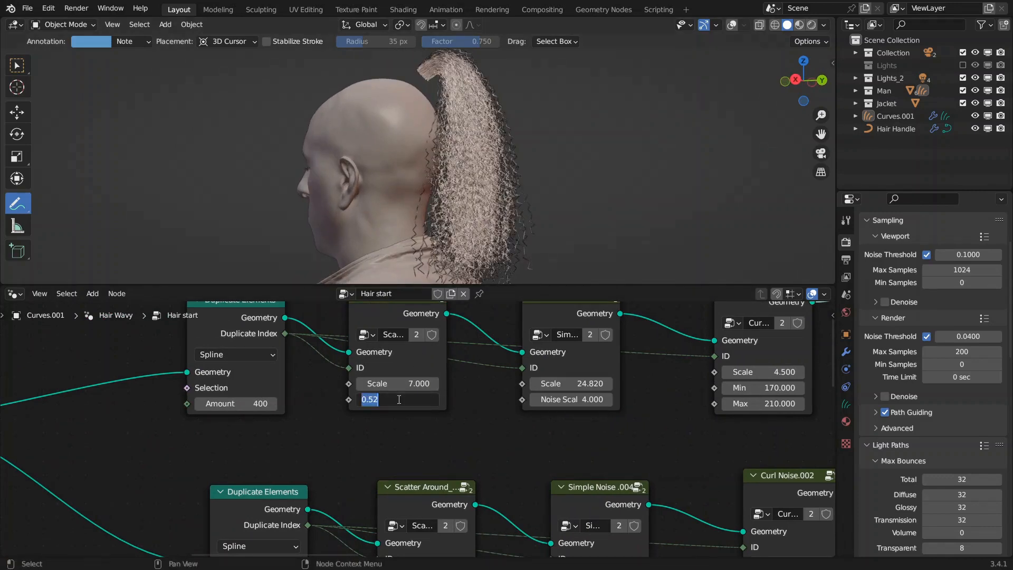
{"action": "key", "text": "BackSpace"}
{"action": "type", "text": ".65"}
{"action": "key", "text": "Return"}
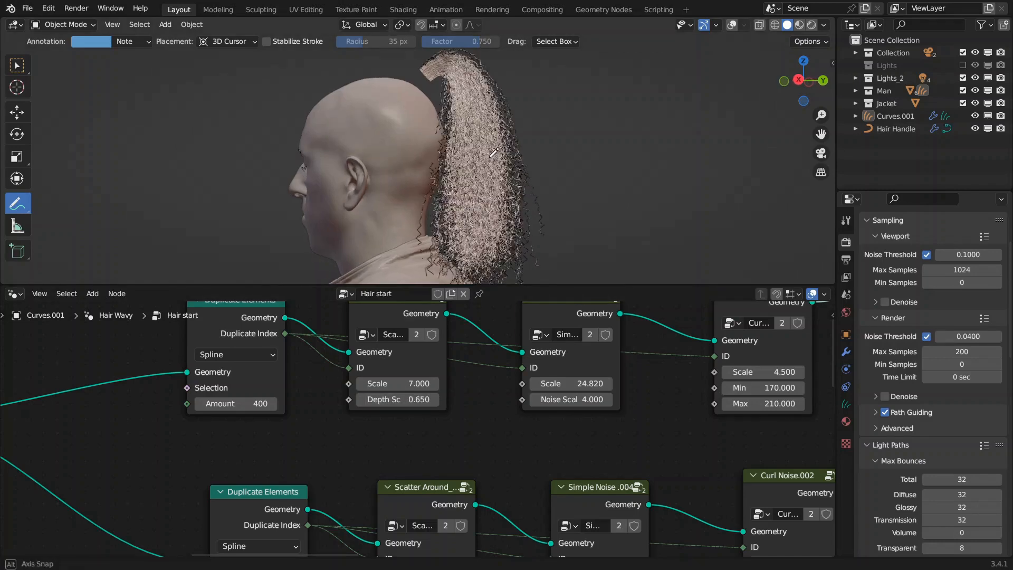
{"action": "left_click_drag", "start_coordinate": [399, 399], "coordinate": [403, 399], "text": "shift"}
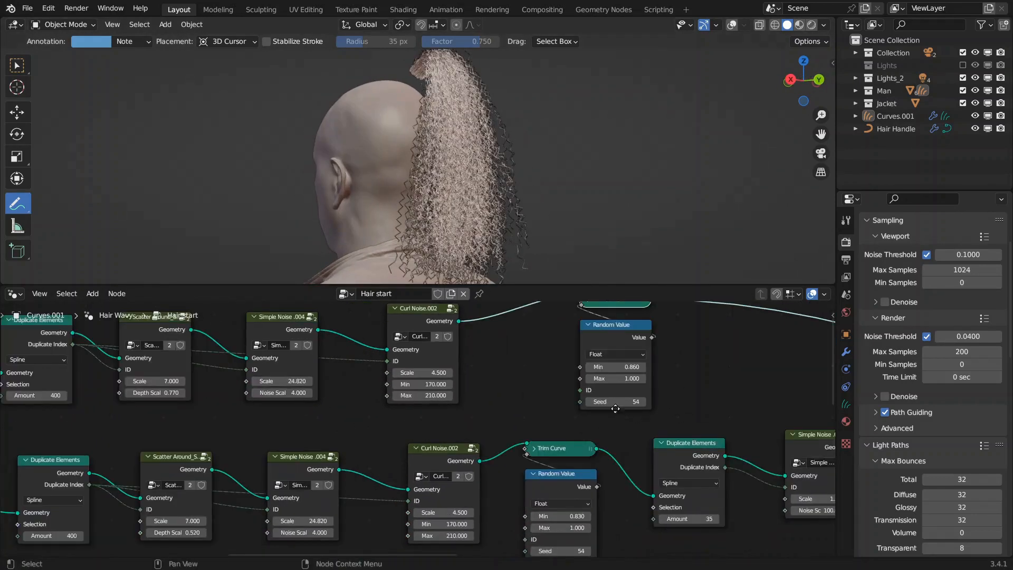
- Link Store Named Attribute to the final Join Geometry node and cut all the links entering that node
{"action": "middle_click_drag", "start_coordinate": [615, 408], "coordinate": [371, 408]}
{"action": "scroll", "coordinate": [370, 409], "scroll_direction": "down", "scroll_amount": 6}
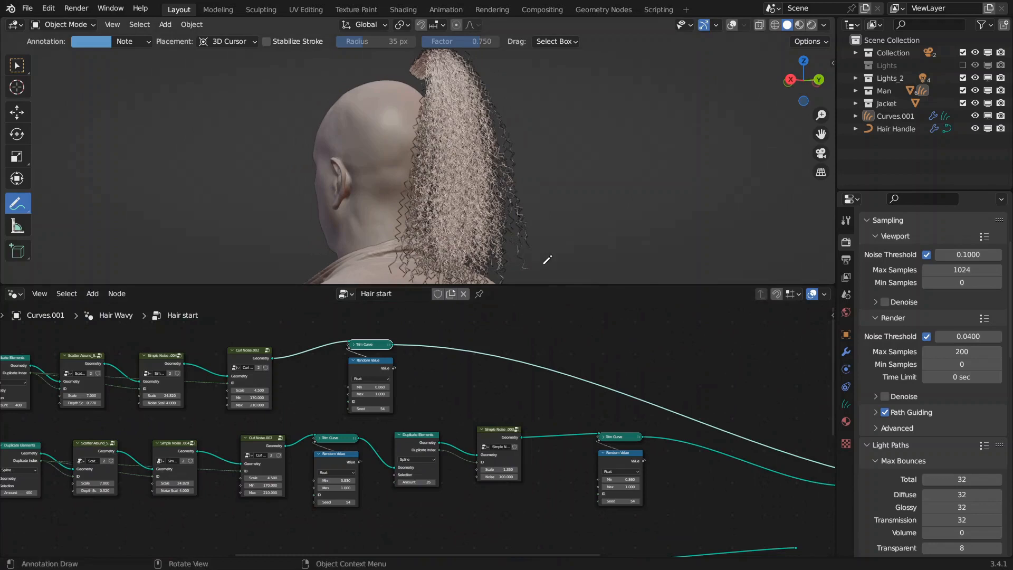
{"action": "middle_click_drag", "start_coordinate": [825, 442], "coordinate": [497, 416]}
{"action": "middle_click_drag", "start_coordinate": [542, 450], "coordinate": [568, 461]}
{"action": "scroll", "coordinate": [629, 442], "scroll_direction": "up", "scroll_amount": 5}
{"action": "left_click_drag", "start_coordinate": [501, 397], "coordinate": [633, 440]}
{"action": "mouse_move", "coordinate": [591, 371]}
{"action": "right_mouse_down", "text": "ctrl"}
{"action": "mouse_move", "coordinate": [596, 427]}
{"action": "mouse_move", "coordinate": [586, 452]}
{"action": "right_mouse_up", "text": "ctrl"}
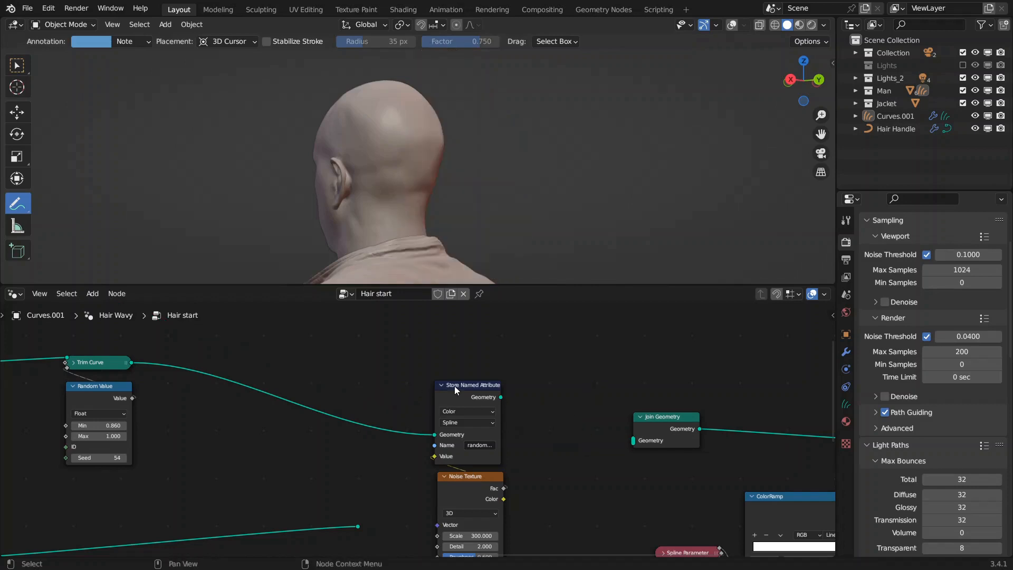
- Duplicate the Join Geometry node and place the copy between the lower chain's last Trim Curve and Store Named Attribute
{"action": "middle_click_drag", "start_coordinate": [592, 412], "coordinate": [654, 428]}
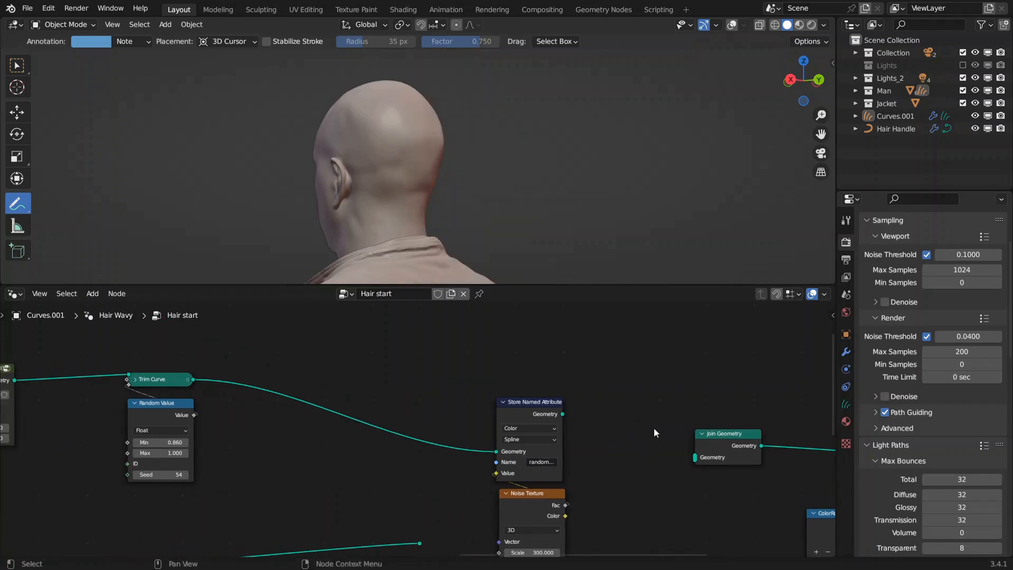
{"action": "left_click_drag", "start_coordinate": [713, 440], "coordinate": [394, 365]}
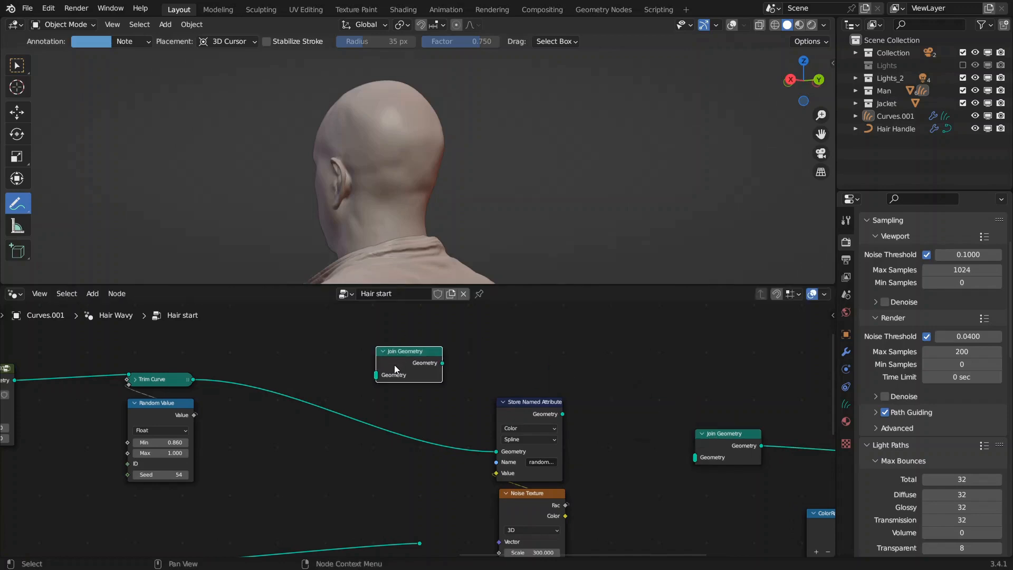
{"action": "middle_click_drag", "start_coordinate": [252, 385], "coordinate": [438, 420]}
{"action": "middle_click_drag", "start_coordinate": [289, 348], "coordinate": [503, 415]}
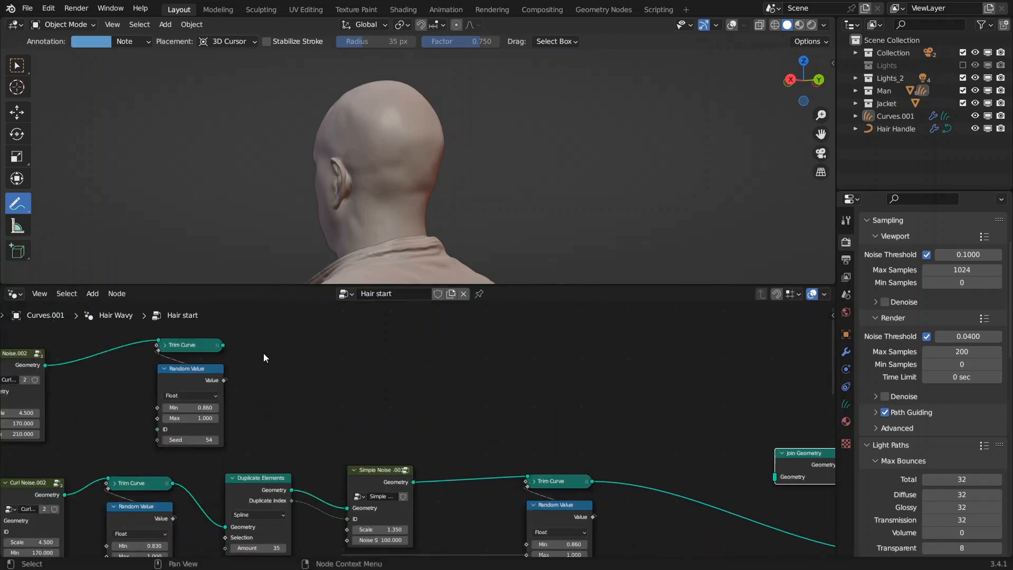
- Connect the final Trim Curve outputs of both chains to the new Join Geometry node, and its output to Store Named Attribute
{"action": "left_click_drag", "start_coordinate": [222, 346], "coordinate": [773, 476]}
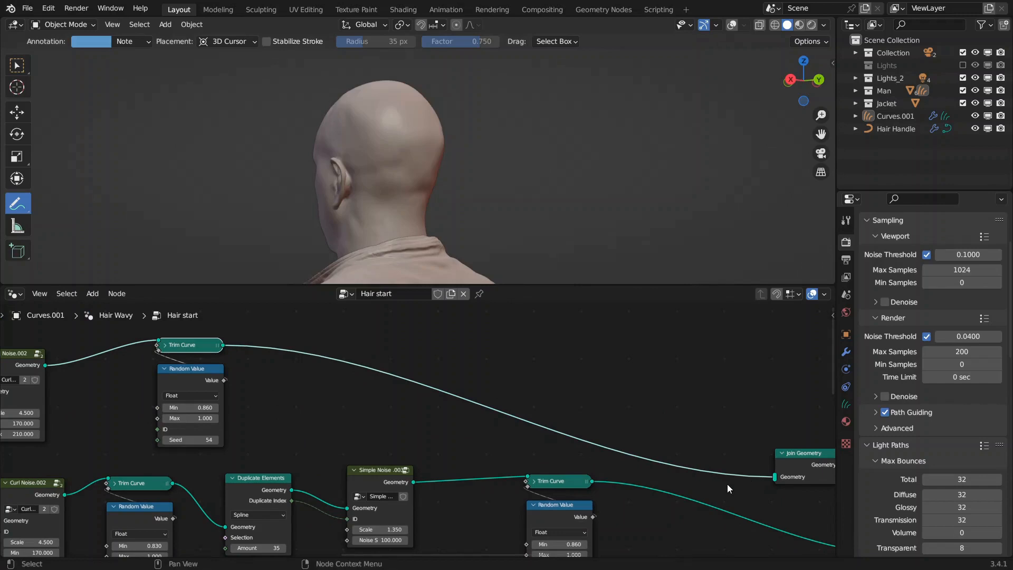
{"action": "middle_click_drag", "start_coordinate": [727, 484], "coordinate": [480, 417]}
{"action": "left_click_drag", "start_coordinate": [345, 409], "coordinate": [528, 408]}
{"action": "left_click_drag", "start_coordinate": [567, 394], "coordinate": [563, 404]}
{"action": "middle_click_drag", "start_coordinate": [572, 404], "coordinate": [381, 368]}
{"action": "left_click_drag", "start_coordinate": [399, 369], "coordinate": [457, 446]}
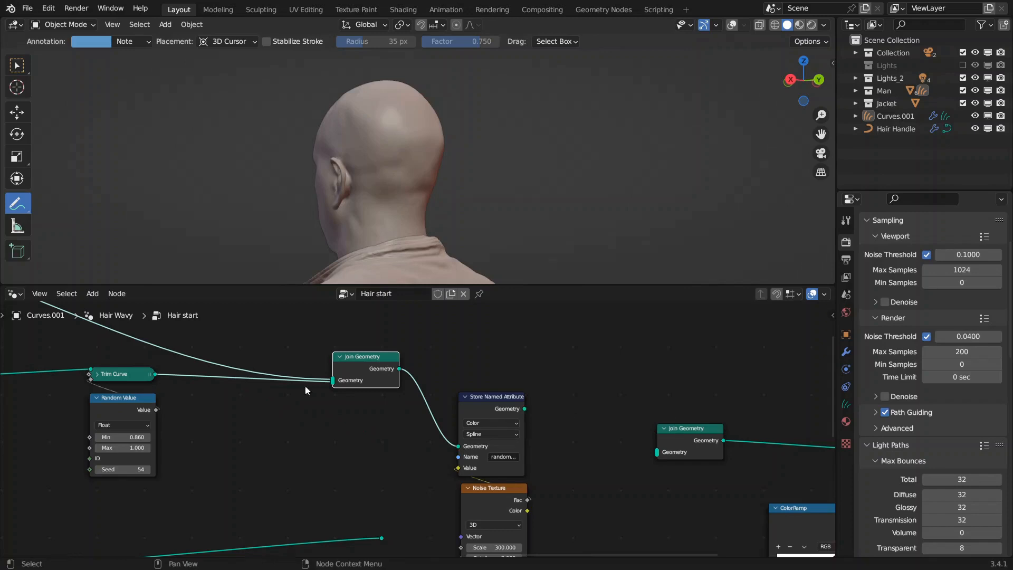
- Set the Amount of the upper Duplicate Elements node to 4000
{"action": "key", "text": "Home"}
{"action": "middle_click_drag", "start_coordinate": [383, 387], "coordinate": [795, 421]}
{"action": "scroll", "coordinate": [411, 415], "scroll_direction": "up", "scroll_amount": 10}
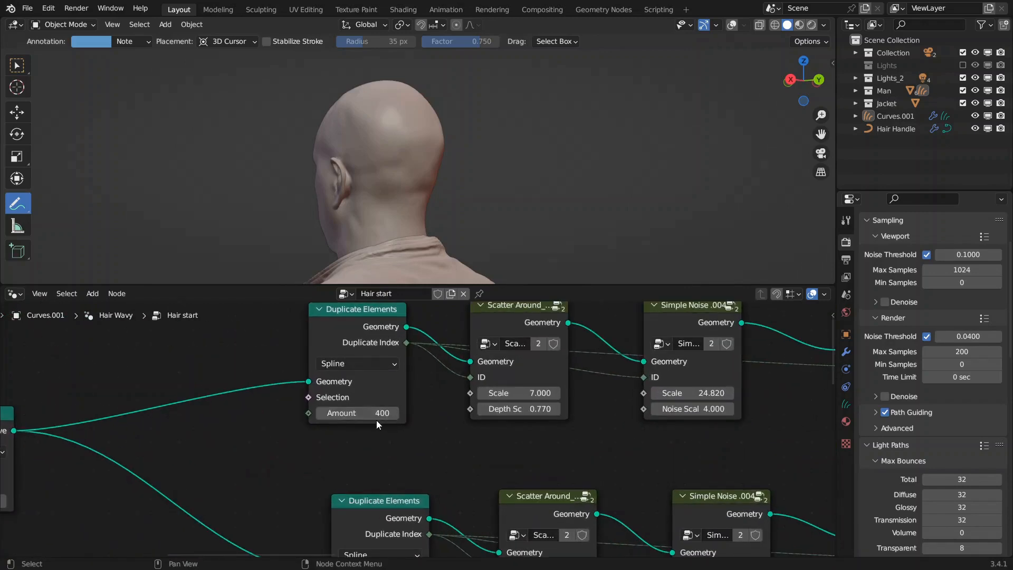
{"action": "left_click", "coordinate": [363, 413]}
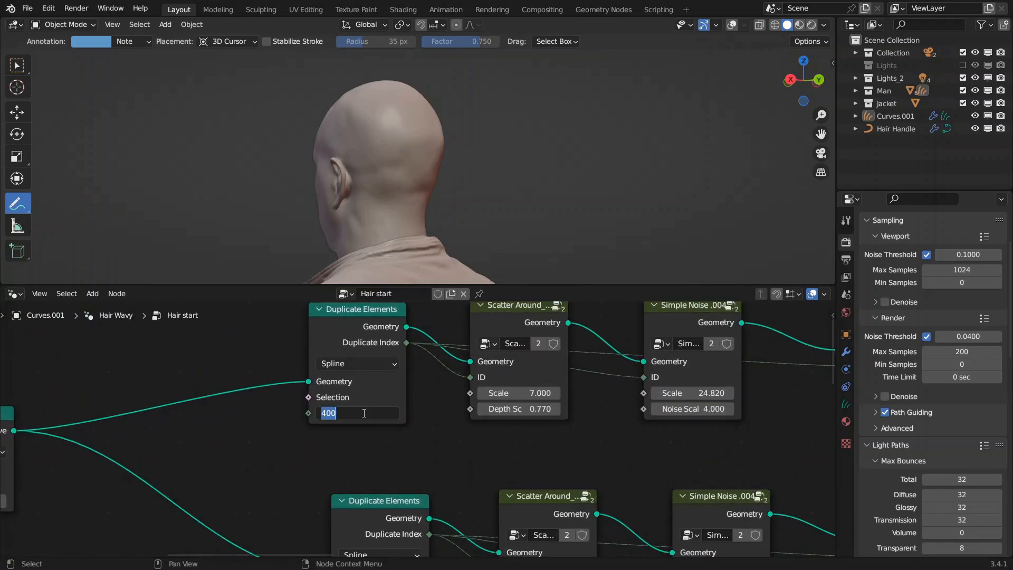
{"action": "type", "text": "4000"}
{"action": "key", "text": "Return"}
- Connect the Store Named Attribute output and the lower branch's reroute to the final Join Geometry node
{"action": "scroll", "coordinate": [422, 422], "scroll_direction": "down", "scroll_amount": 10}
{"action": "middle_click_drag", "start_coordinate": [792, 438], "coordinate": [496, 393]}
{"action": "middle_click_drag", "start_coordinate": [823, 400], "coordinate": [419, 403]}
{"action": "scroll", "coordinate": [569, 446], "scroll_direction": "up", "scroll_amount": 5}
{"action": "left_click_drag", "start_coordinate": [446, 431], "coordinate": [587, 481]}
{"action": "scroll", "coordinate": [356, 486], "scroll_direction": "down", "scroll_amount": 2}
{"action": "left_click_drag", "start_coordinate": [349, 476], "coordinate": [583, 410]}
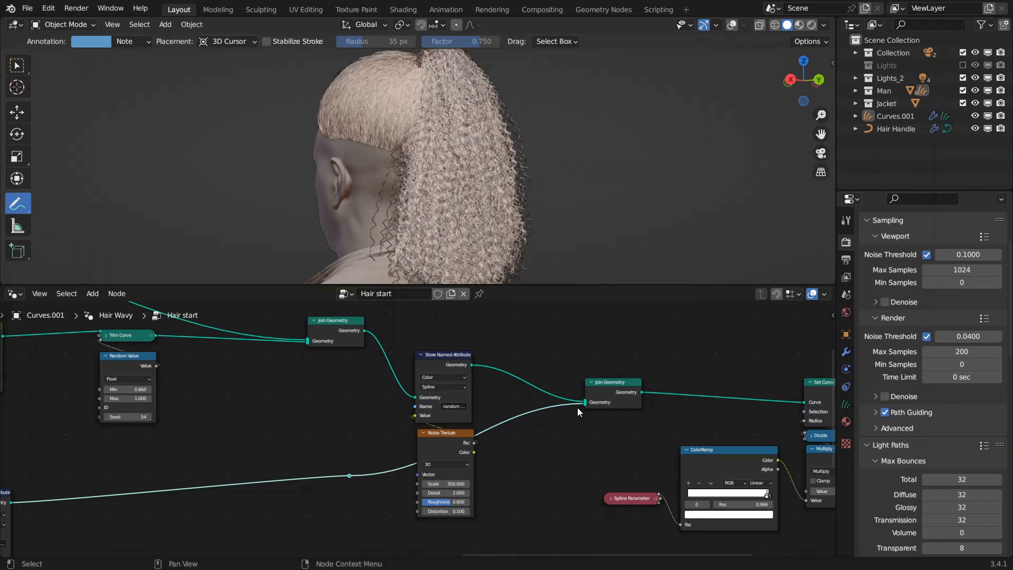
- Review the combined hair through the camera view with the 3D viewport enlarged
{"action": "scroll", "coordinate": [492, 190], "scroll_direction": "down", "scroll_amount": 1}
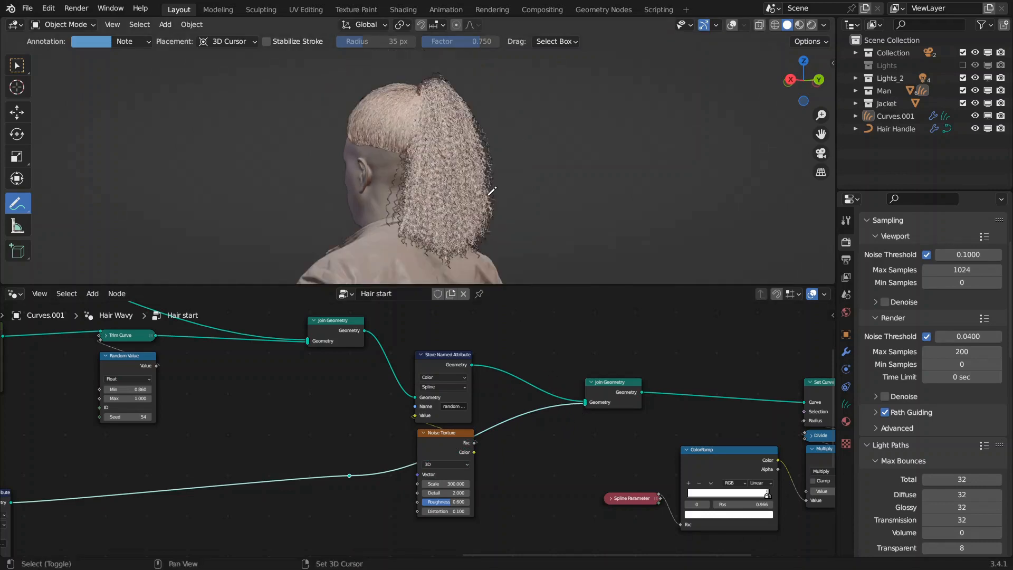
{"action": "left_click_drag", "start_coordinate": [0, 0], "coordinate": [0, 0]}
{"action": "middle_click_drag", "start_coordinate": [84, 350], "coordinate": [473, 361]}
{"action": "middle_click_drag", "start_coordinate": [464, 492], "coordinate": [340, 497]}
{"action": "scroll", "coordinate": [413, 380], "scroll_direction": "up", "scroll_amount": 5}
{"action": "scroll", "coordinate": [414, 384], "scroll_direction": "down", "scroll_amount": 6}
{"action": "scroll", "coordinate": [280, 464], "scroll_direction": "up", "scroll_amount": 5}
{"action": "key", "text": "KP_0"}
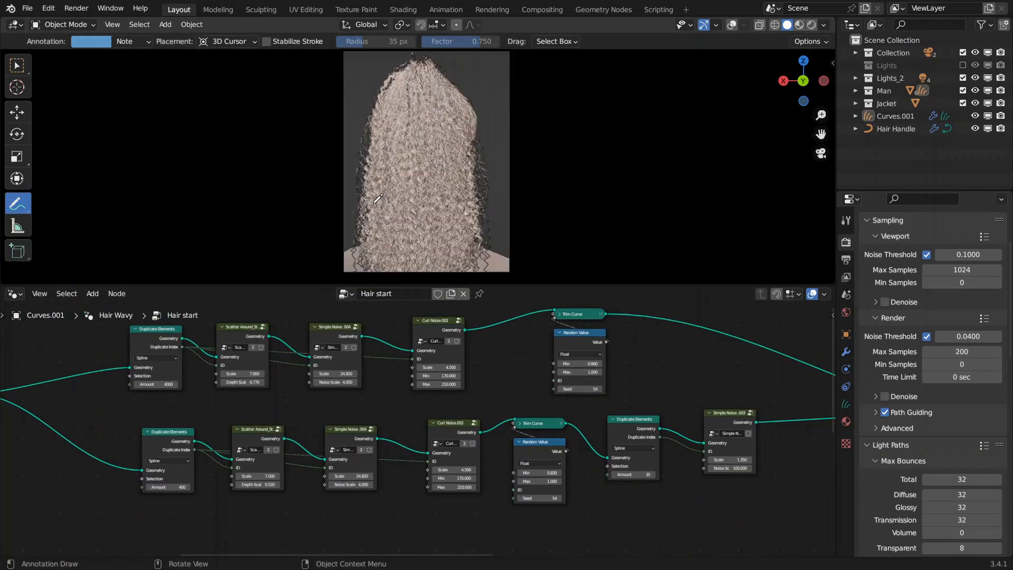
{"action": "left_click_drag", "start_coordinate": [549, 284], "coordinate": [559, 445]}
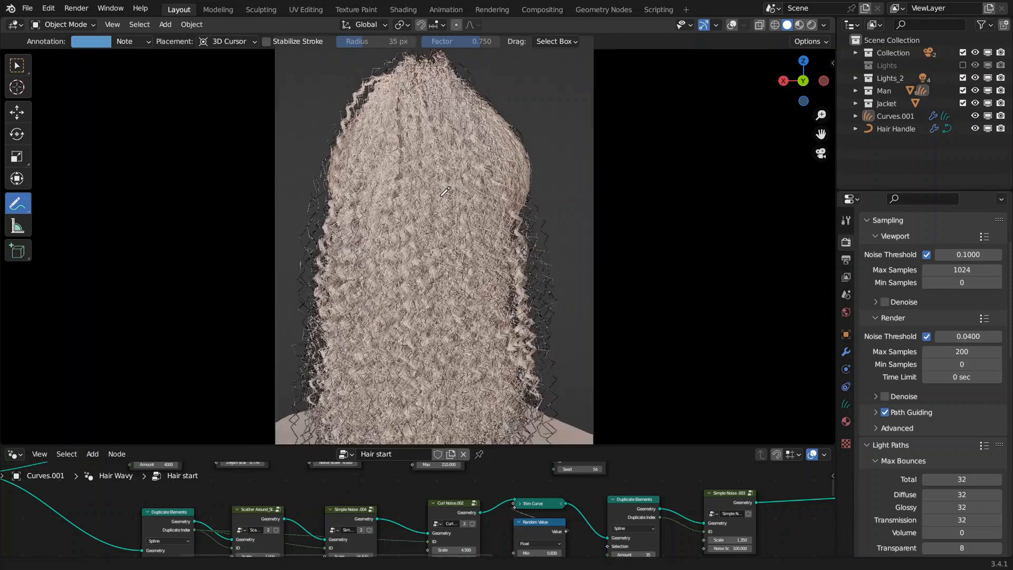
- Preview the combined hair with rendered viewport shading and examine the curls up close
{"action": "left_click", "coordinate": [811, 25]}
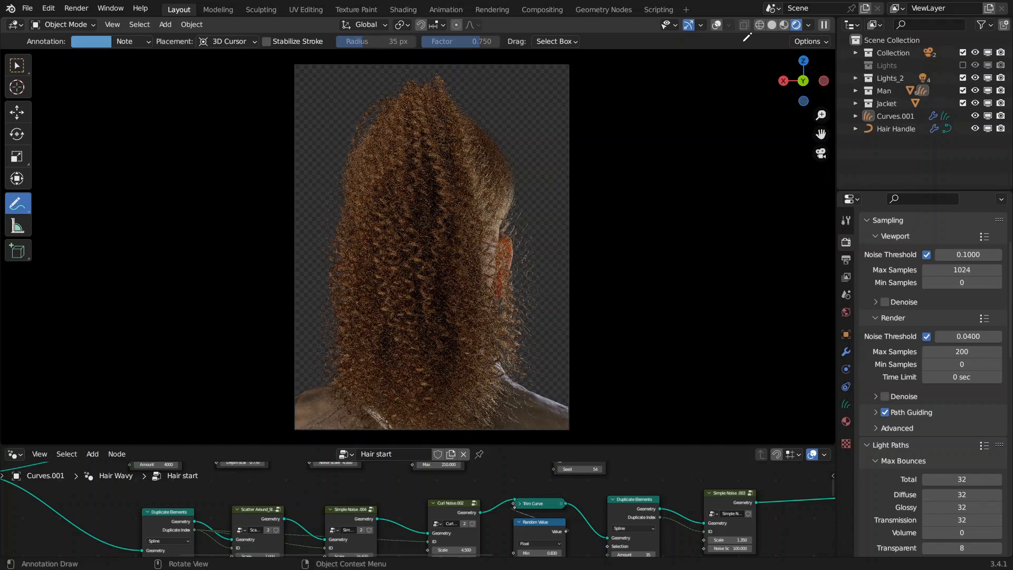
{"action": "middle_click_drag", "start_coordinate": [468, 210], "coordinate": [545, 214], "text": "ctrl"}
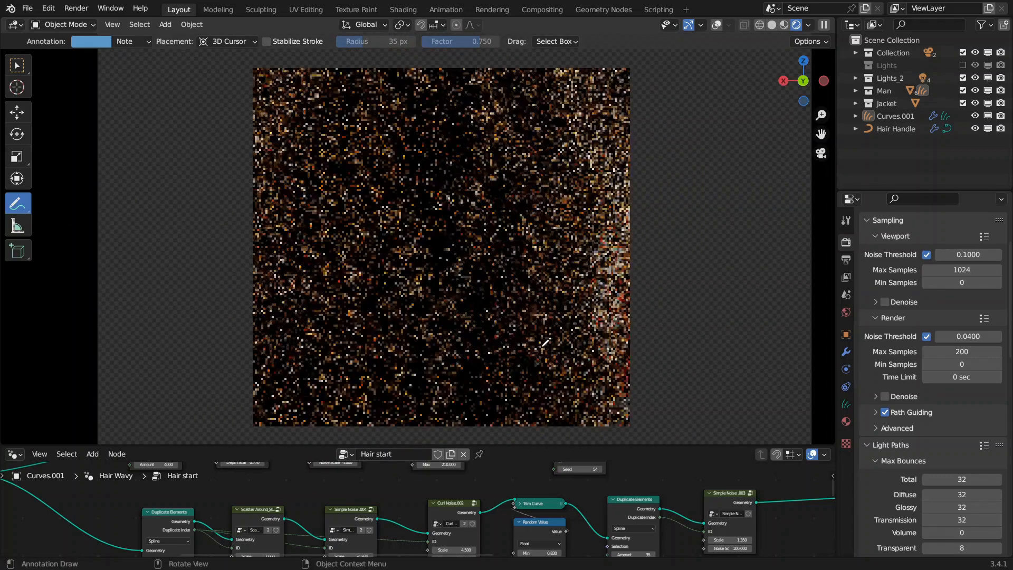
- Enlarge the node editor and review the Hair start tree's duplicated hair branches up to the Join Geometry node
{"action": "middle_click_drag", "start_coordinate": [305, 496], "coordinate": [320, 476]}
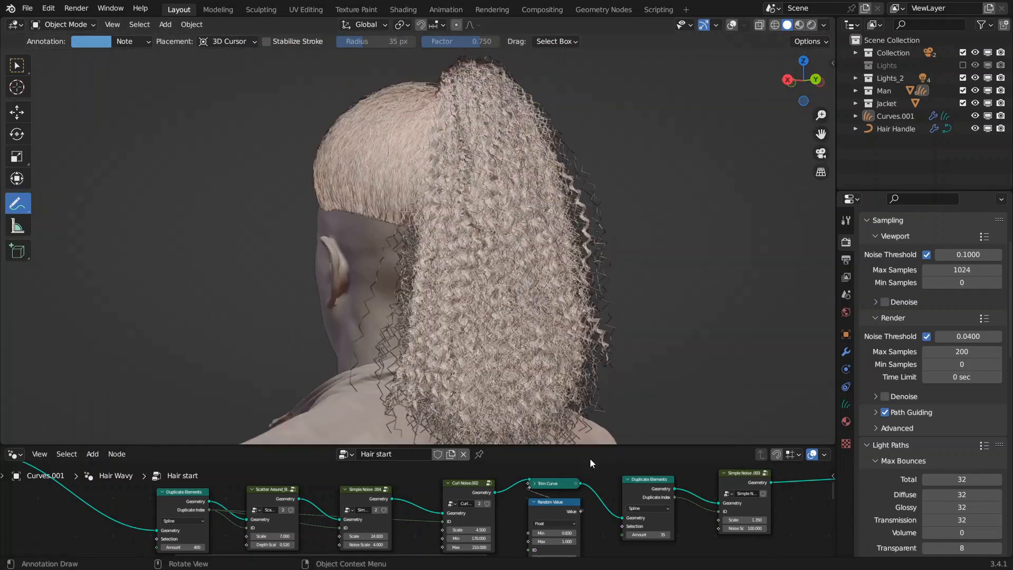
{"action": "left_click_drag", "start_coordinate": [624, 446], "coordinate": [624, 311]}
{"action": "scroll", "coordinate": [477, 359], "scroll_direction": "down", "scroll_amount": 2}
{"action": "middle_click_drag", "start_coordinate": [446, 422], "coordinate": [368, 421]}
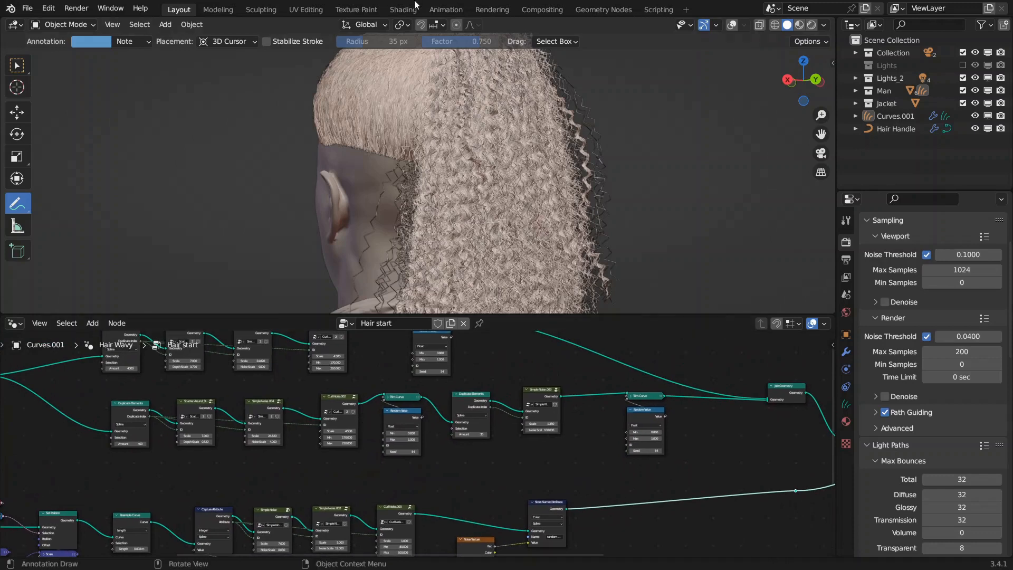
- Switch to the Rendering workspace and examine the curly ponytail in the rendered image HairStyle_New_Curly_MedHigh.png
{"action": "left_click", "coordinate": [479, 12]}
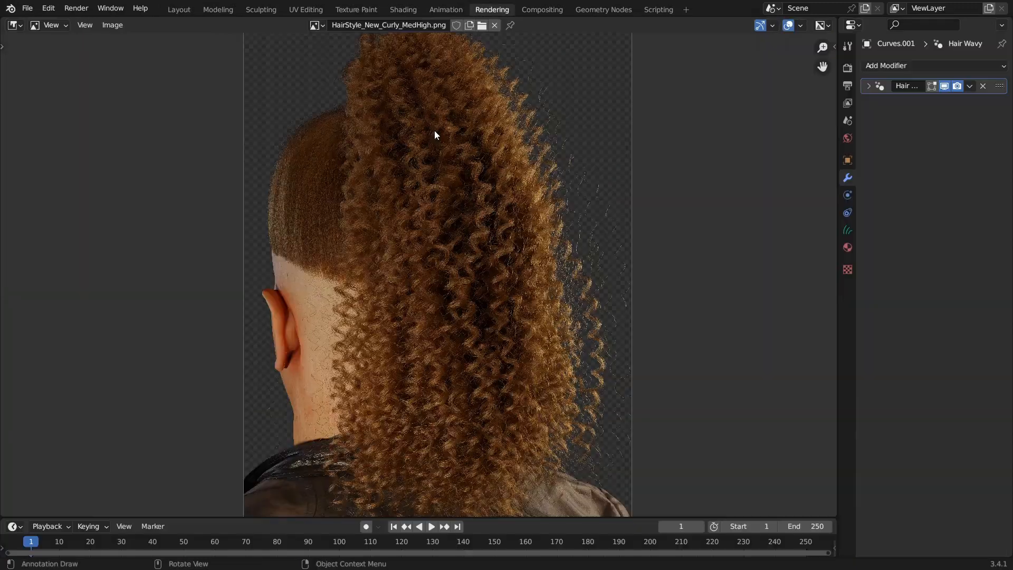
{"action": "scroll", "coordinate": [408, 246], "scroll_direction": "up", "scroll_amount": 2}
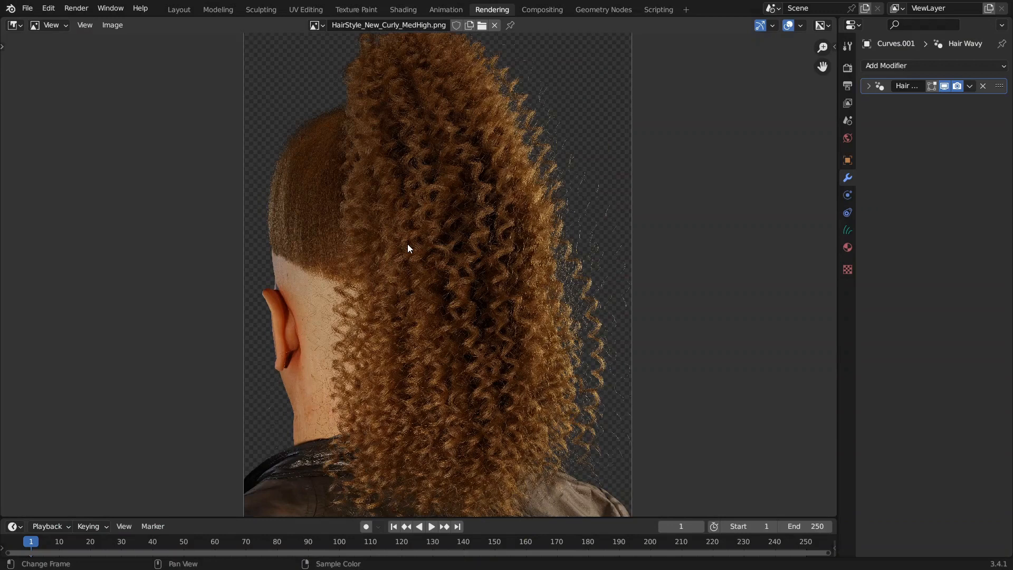